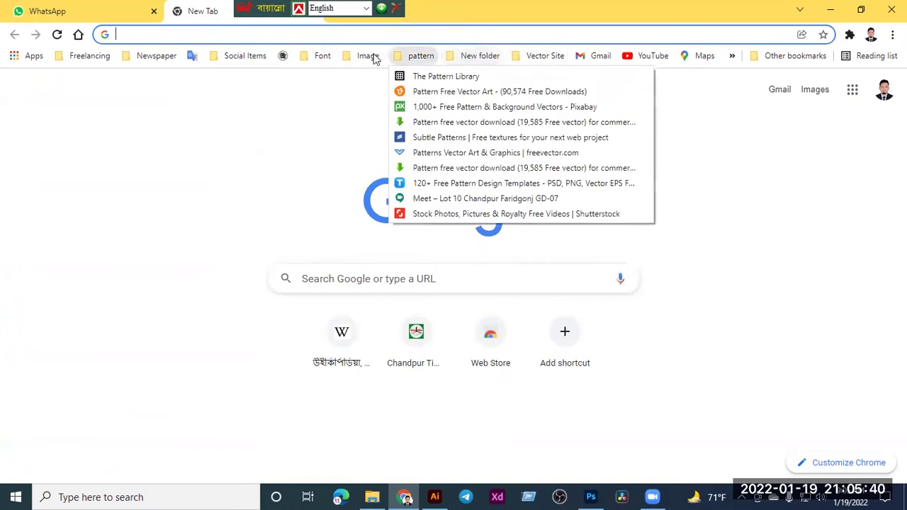
- Open the bookmarked Unsplash site and search for "movie poster" photos
click(413, 229)
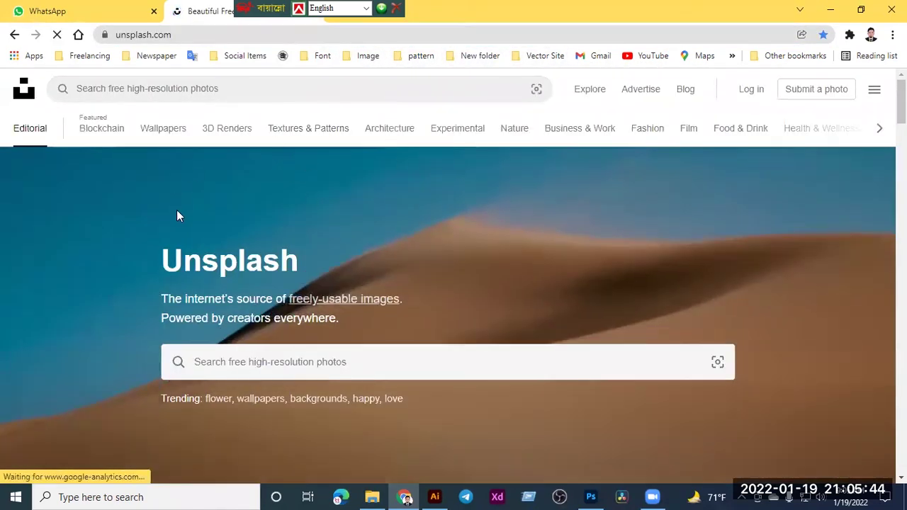
click(241, 362)
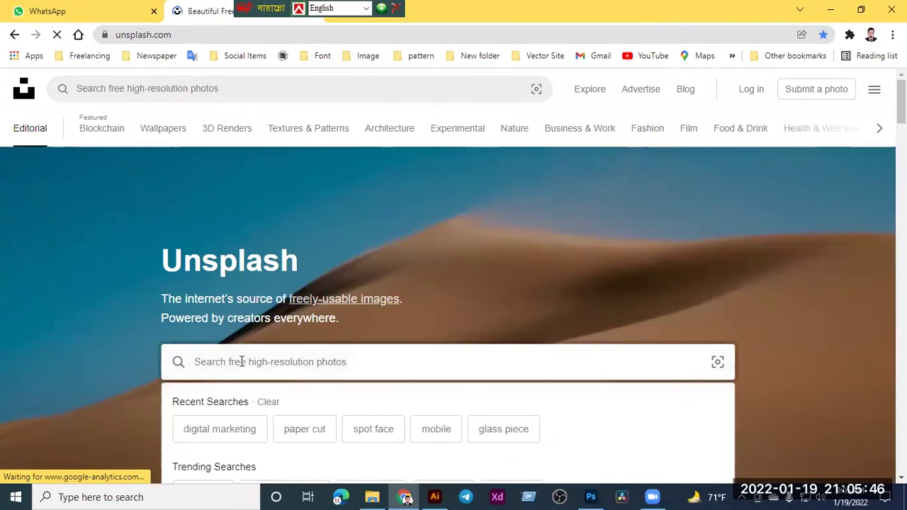
text(Movi)
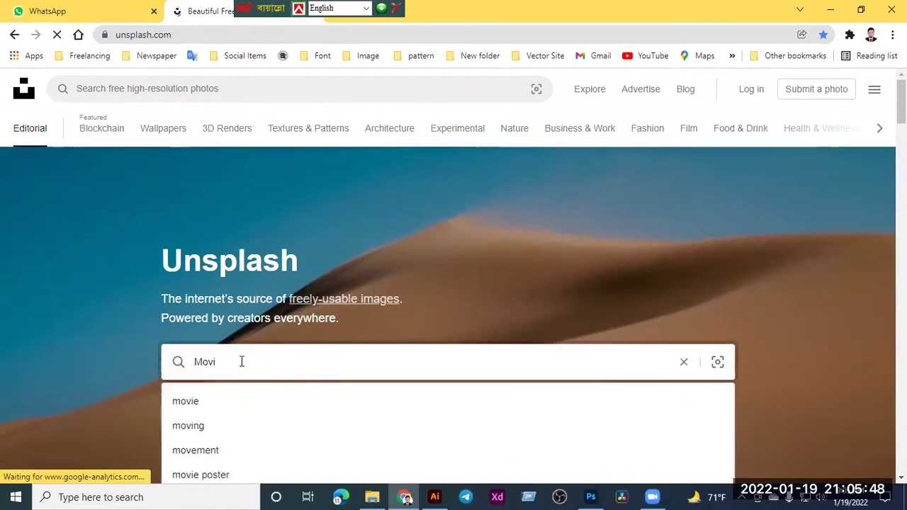
key(Down)
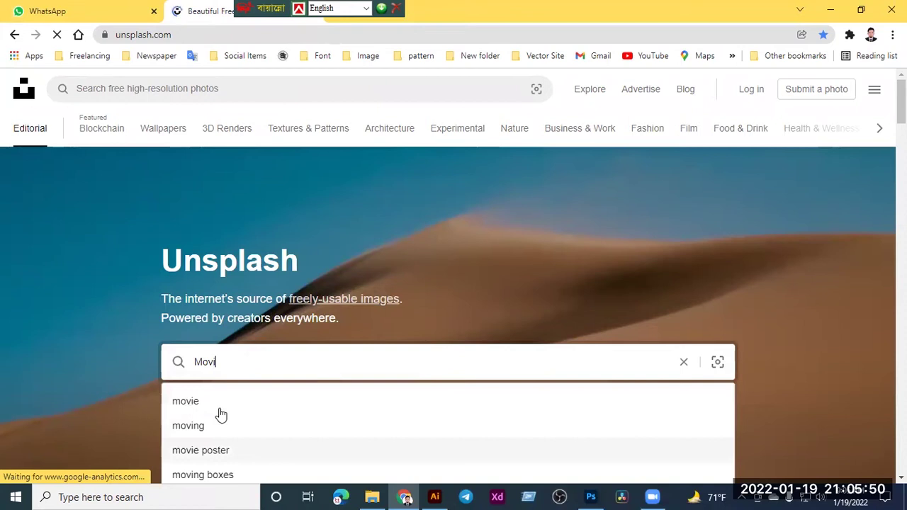
key(Return)
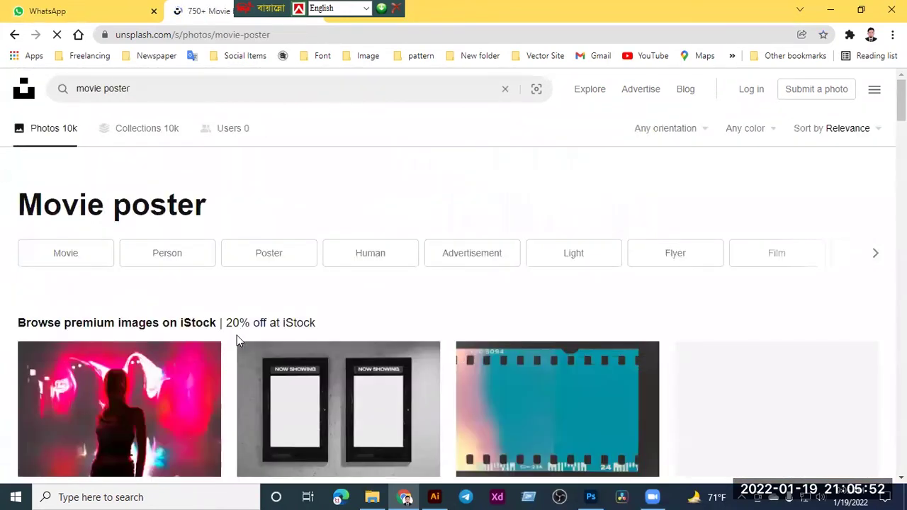
- Examine the movie poster search results for a photo suited to a poster design
scroll(238, 341, down, 3)
scroll(281, 327, down, 3)
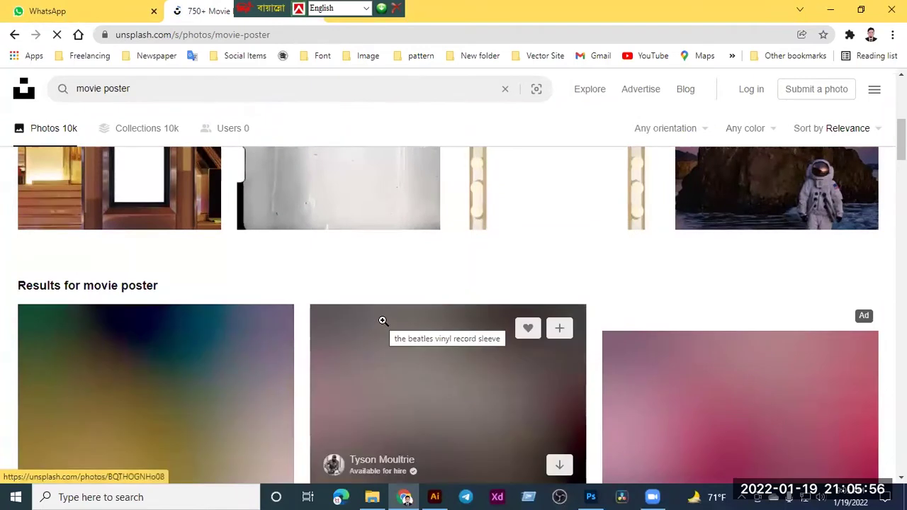
scroll(382, 321, down, 2)
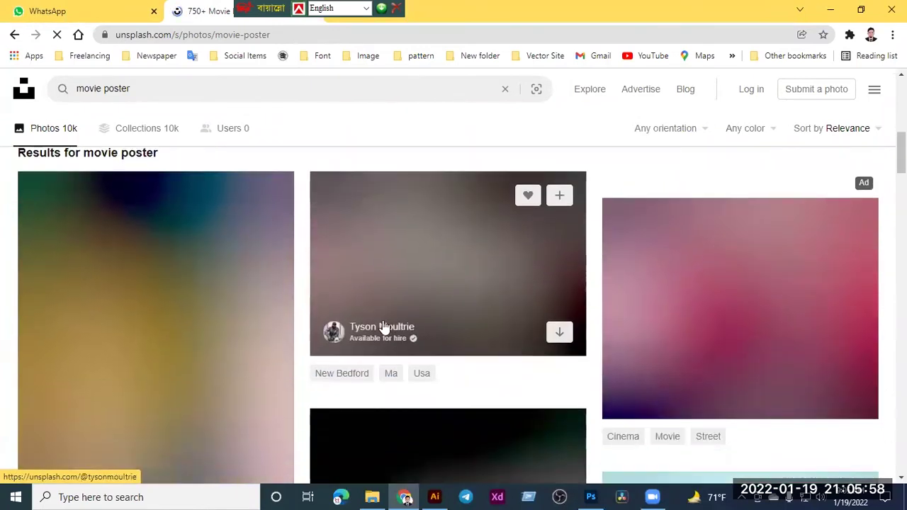
scroll(383, 327, down, 3)
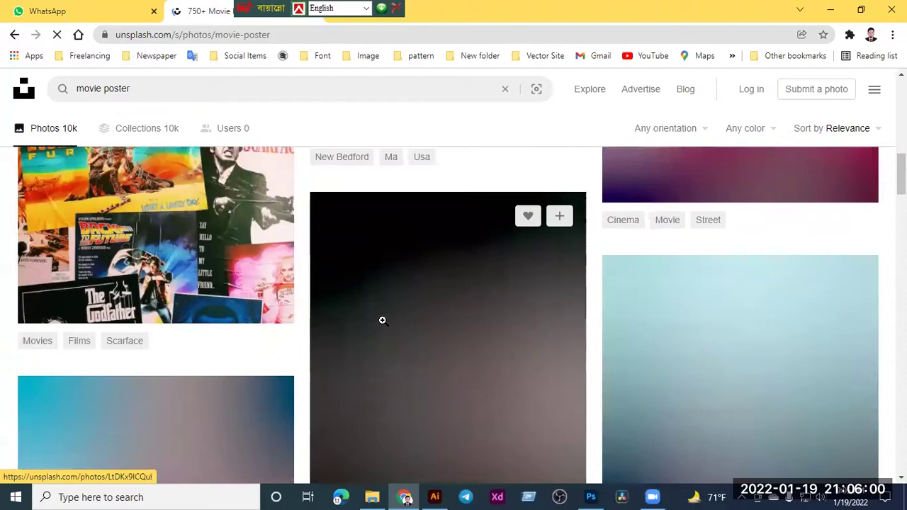
scroll(383, 320, up, 3)
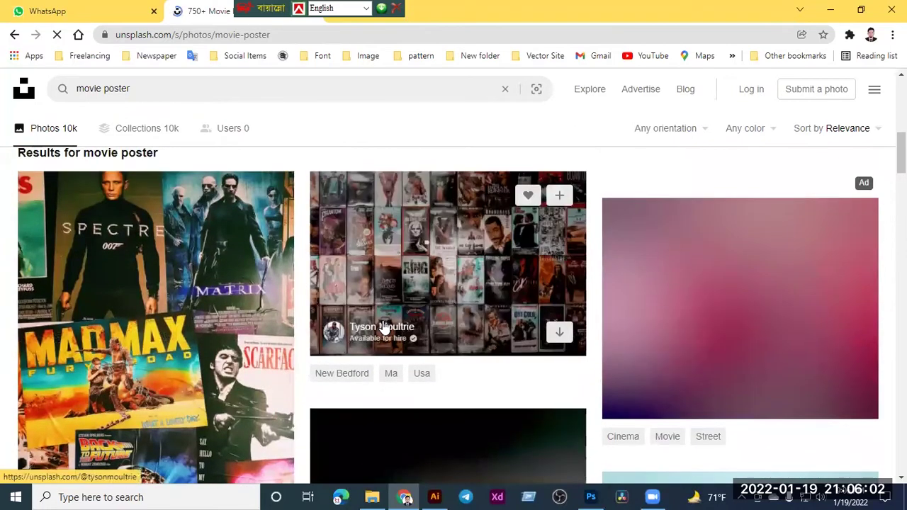
scroll(382, 327, down, 3)
scroll(383, 322, down, 1)
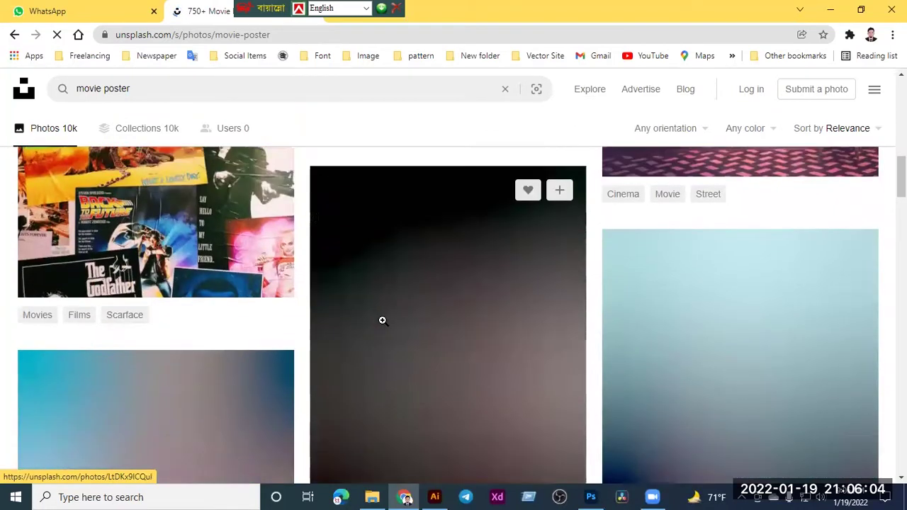
scroll(382, 320, down, 3)
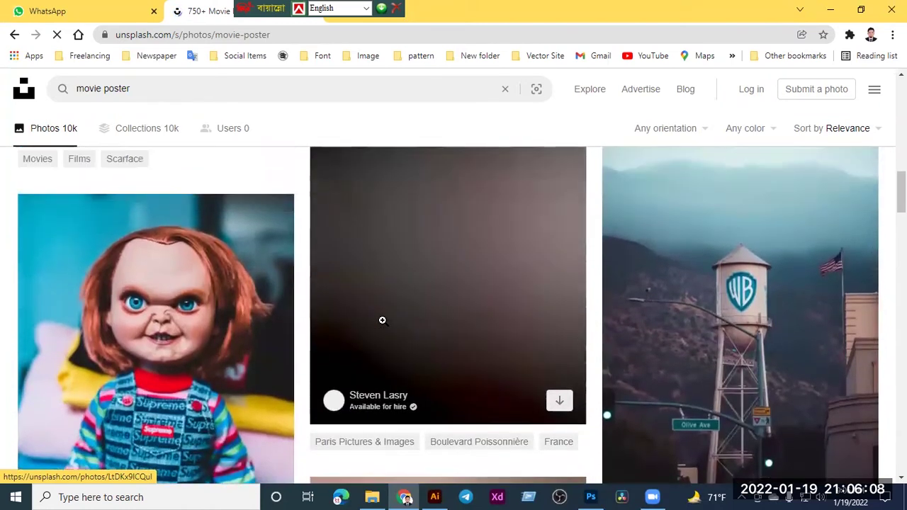
scroll(382, 320, down, 3)
scroll(383, 321, down, 2)
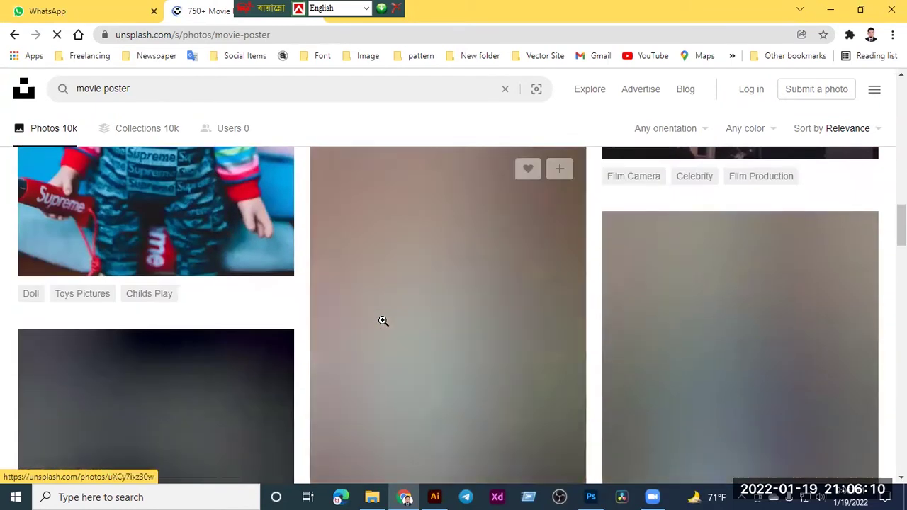
scroll(383, 321, down, 1)
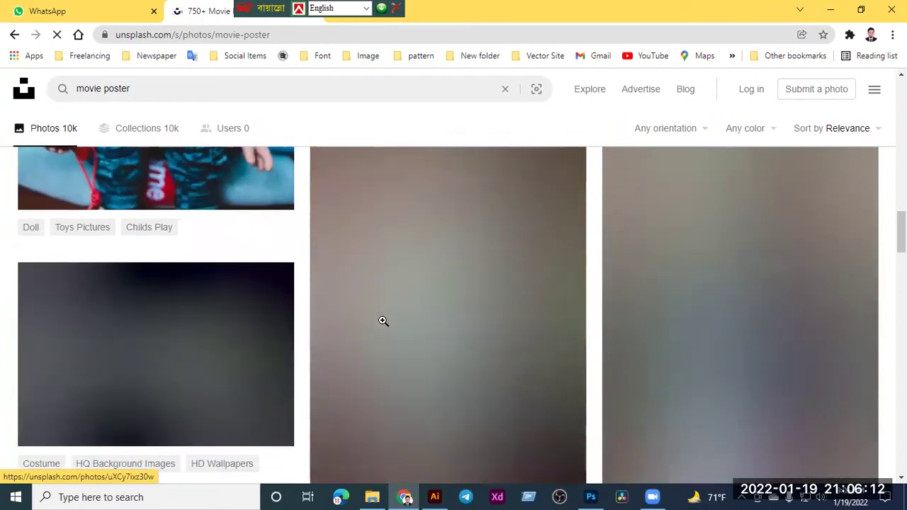
scroll(383, 321, up, 1)
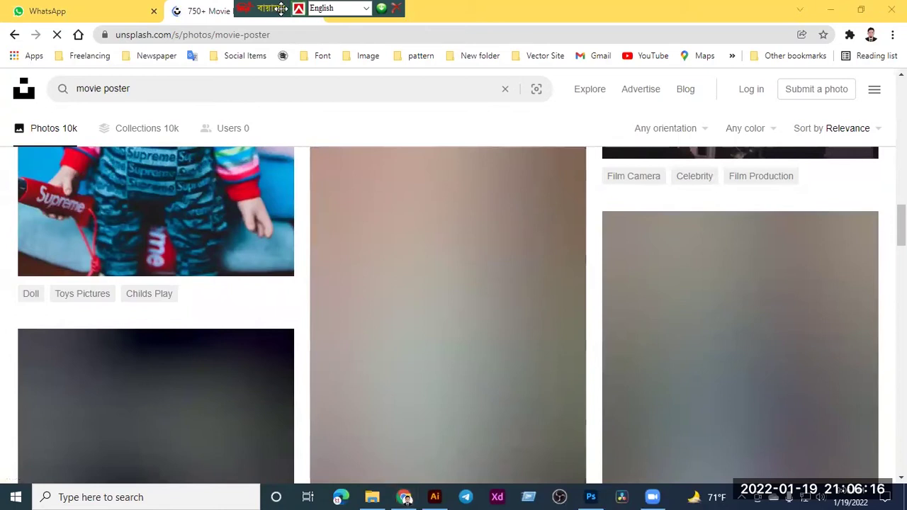
scroll(434, 253, down, 8)
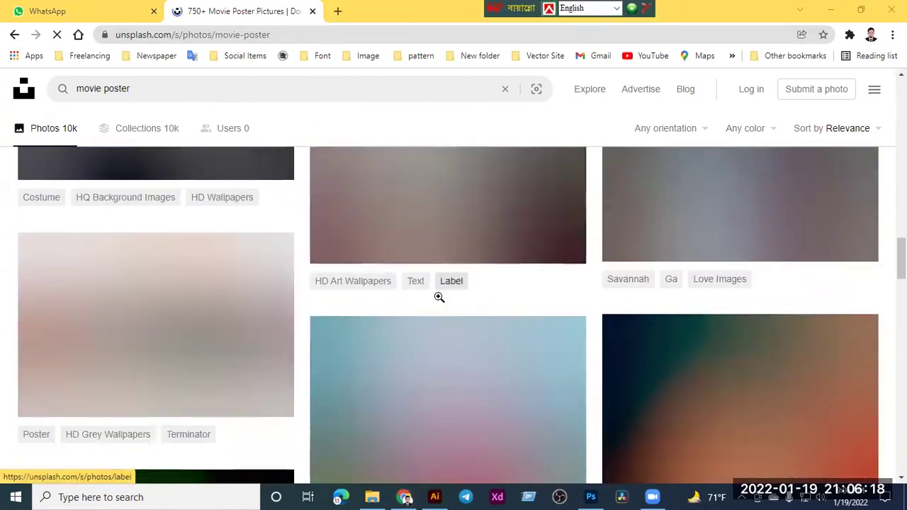
scroll(439, 297, up, 3)
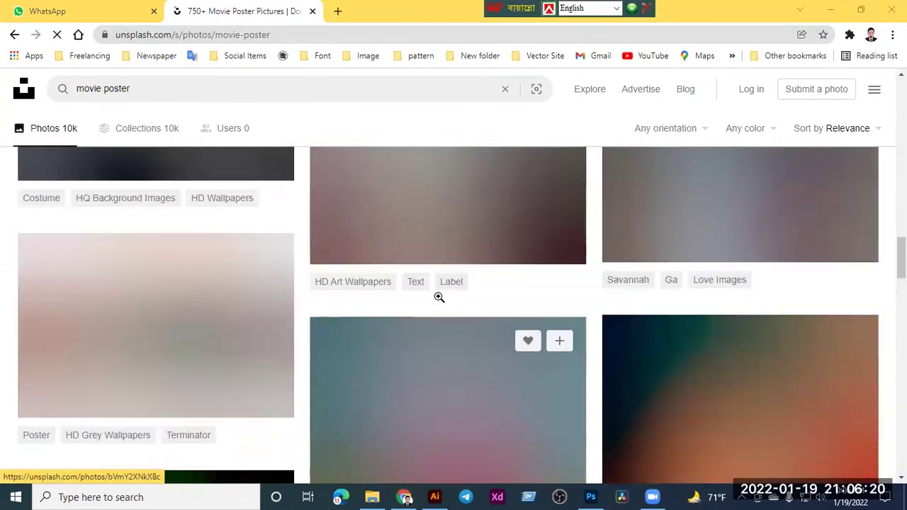
scroll(480, 298, up, 3)
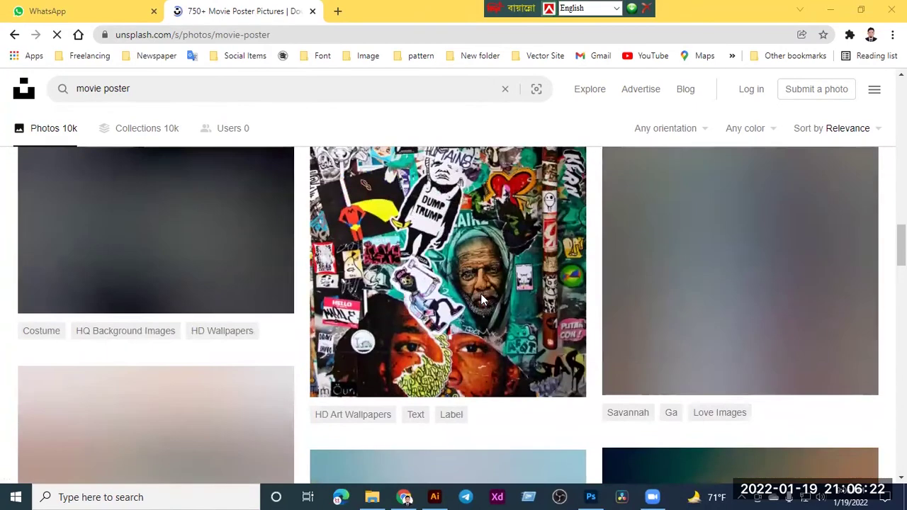
scroll(482, 297, up, 5)
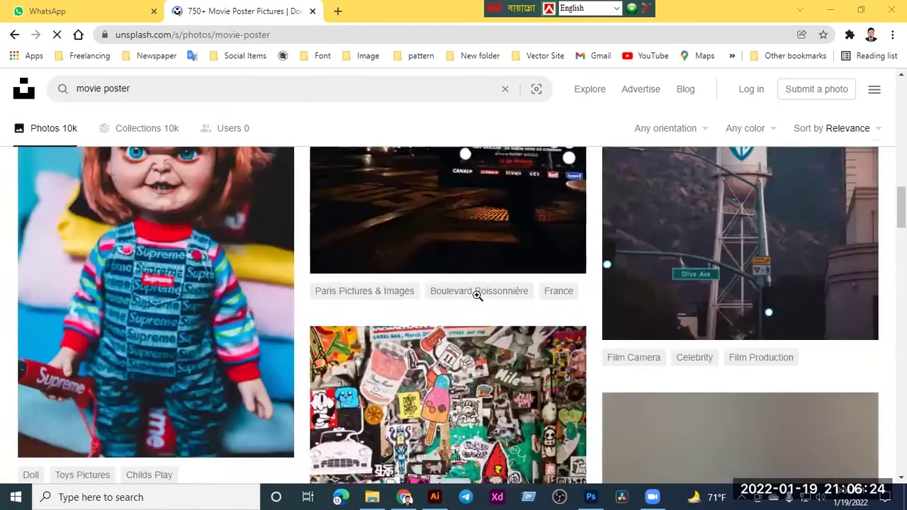
scroll(476, 294, down, 2)
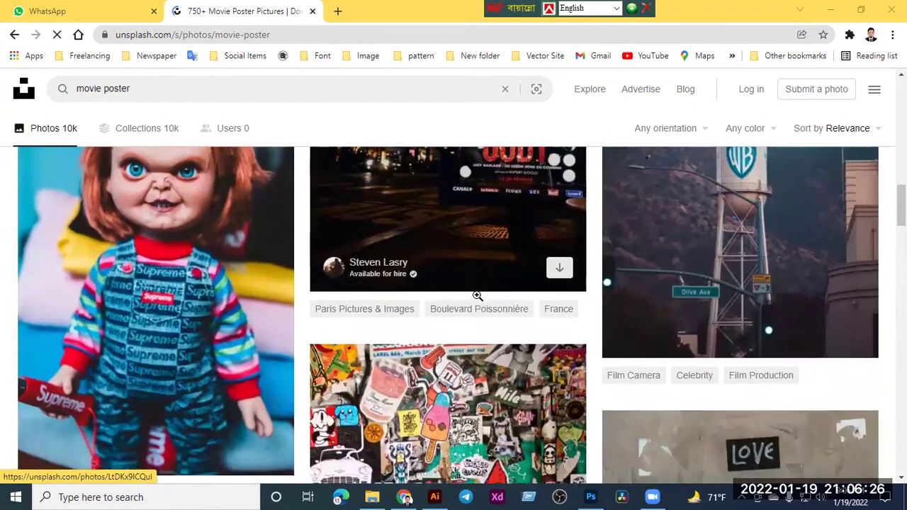
scroll(476, 295, down, 4)
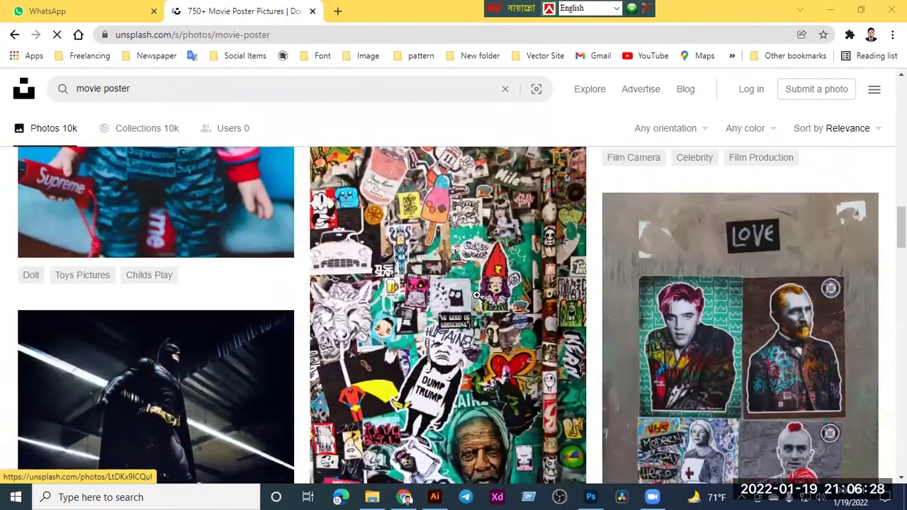
scroll(477, 294, down, 1)
- Open the photo of Batman standing under a steel roof and download it for free
scroll(477, 294, up, 3)
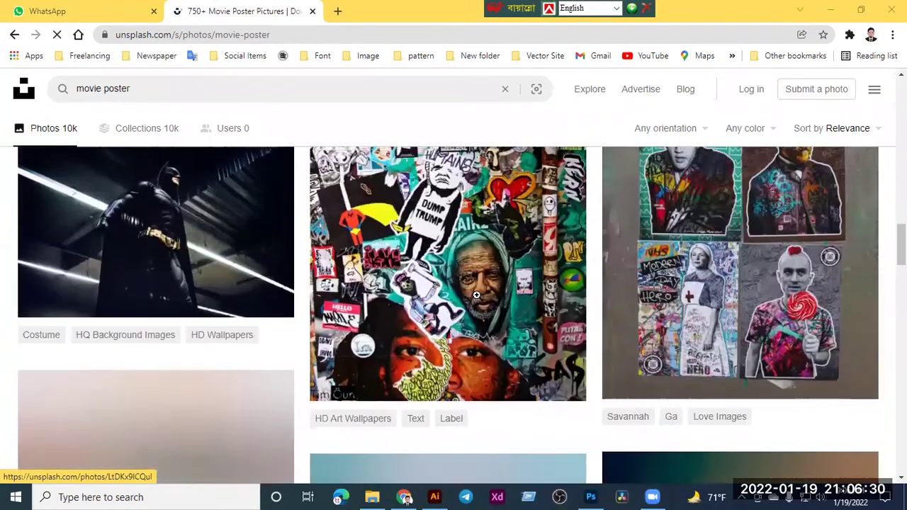
scroll(476, 295, up, 1)
click(222, 347)
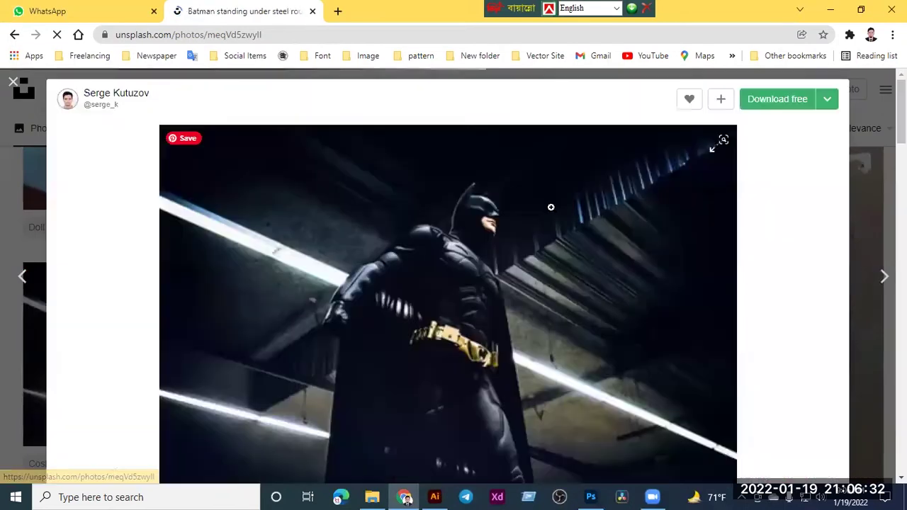
click(761, 113)
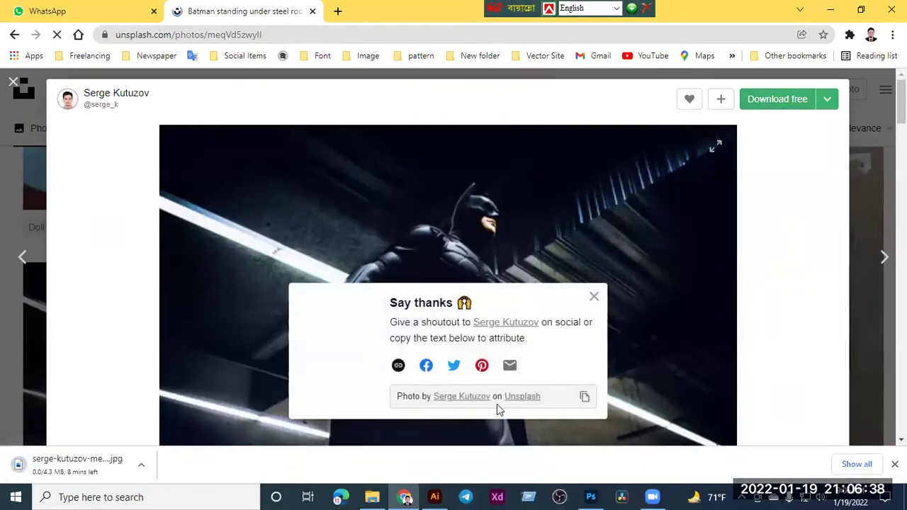
- Switch to Photoshop, start placing an embedded image in the blank document and browse to the Downloads folder
click(590, 497)
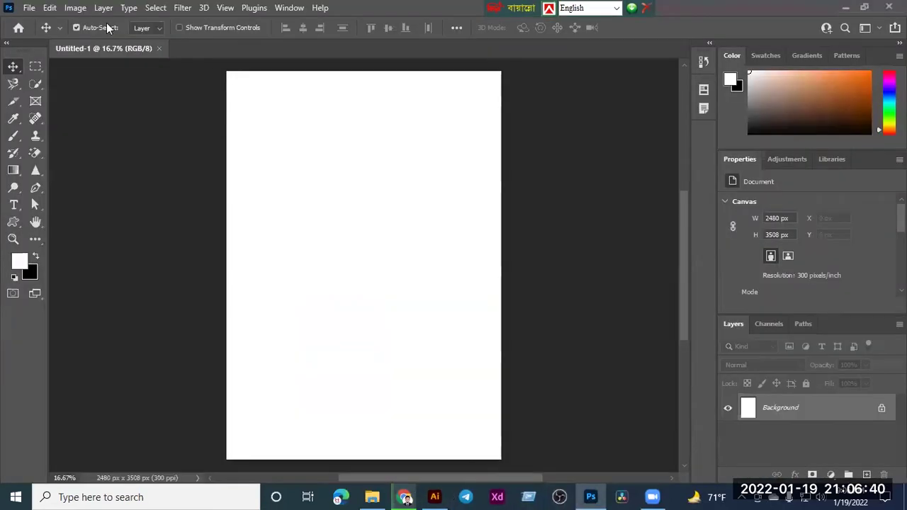
click(29, 7)
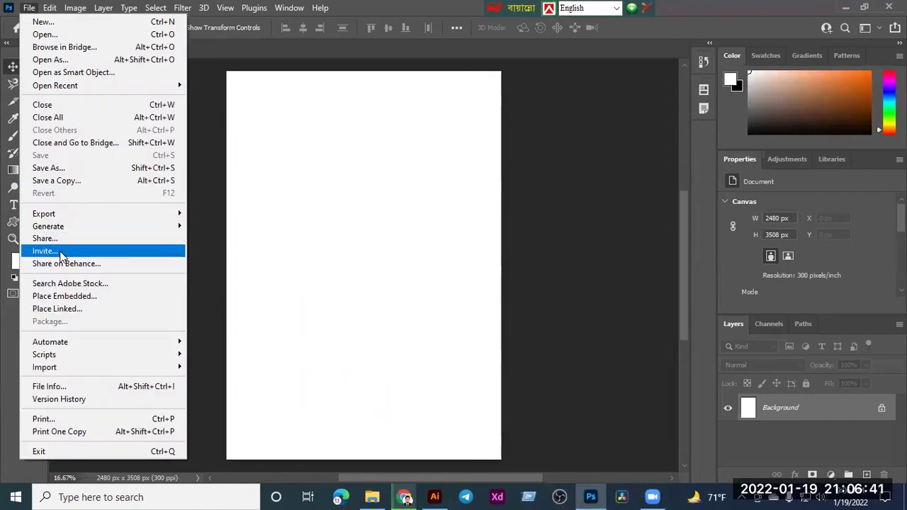
click(60, 298)
scroll(223, 154, down, 5)
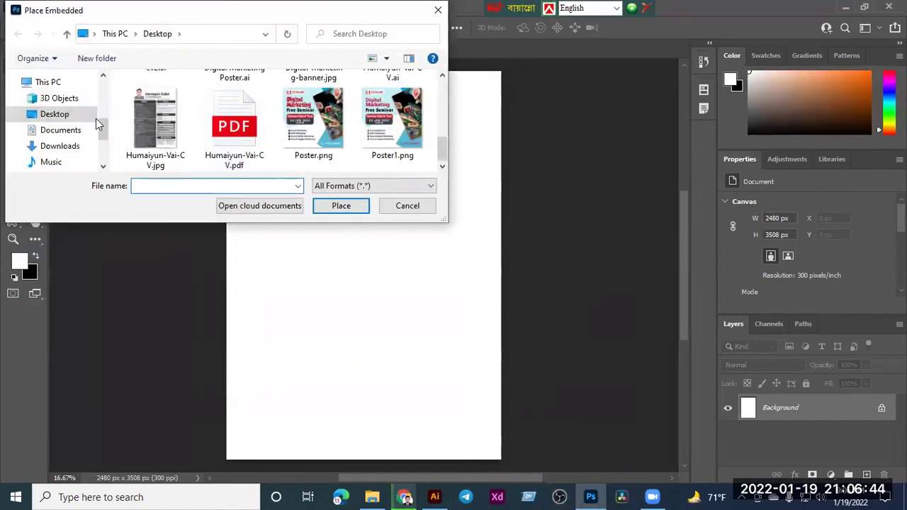
click(61, 147)
scroll(260, 137, down, 1)
scroll(259, 138, up, 1)
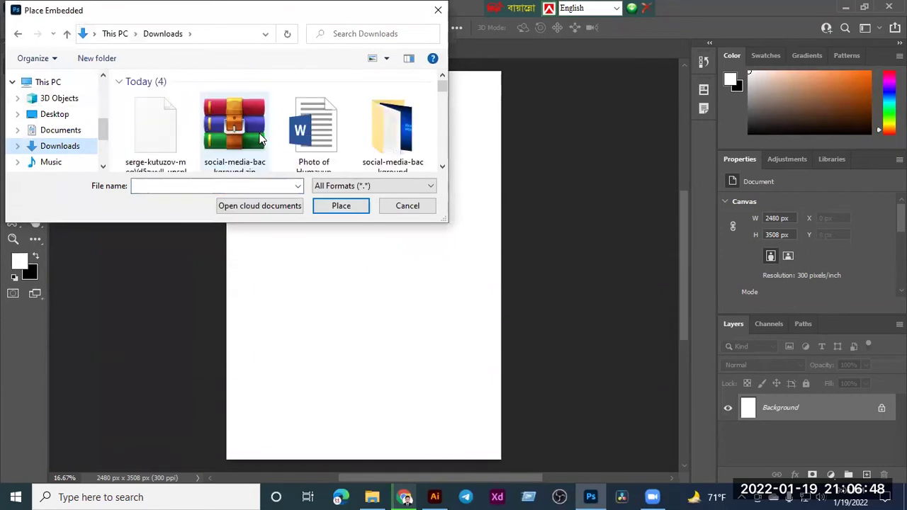
- Switch back to Chrome, close the Batman photo's detail view and examine more movie poster results
click(405, 496)
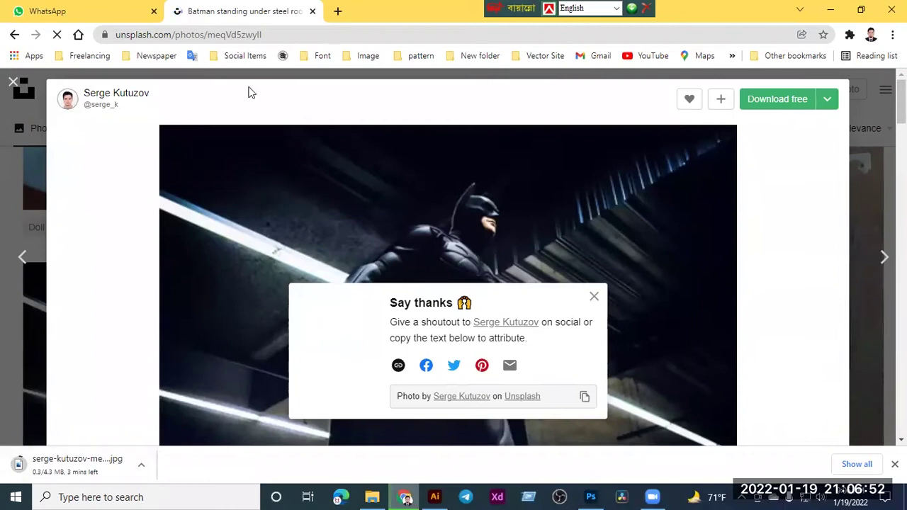
click(14, 85)
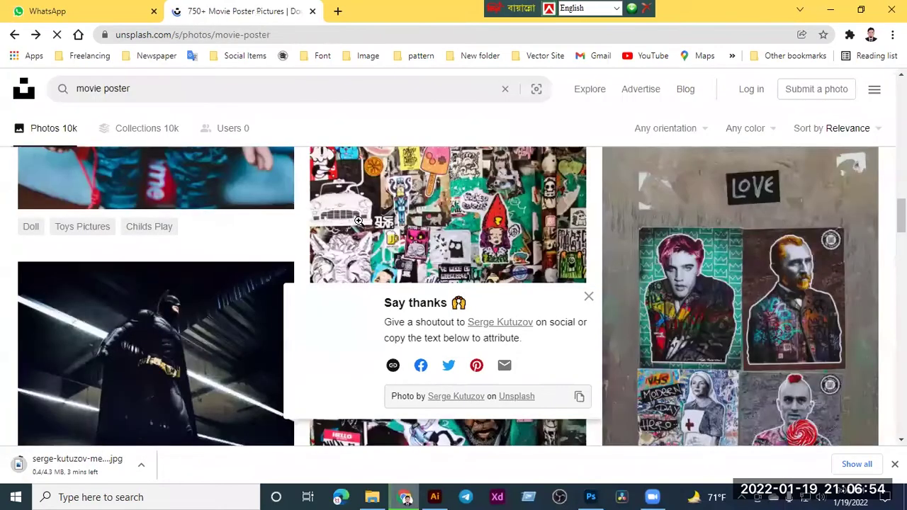
scroll(359, 220, down, 3)
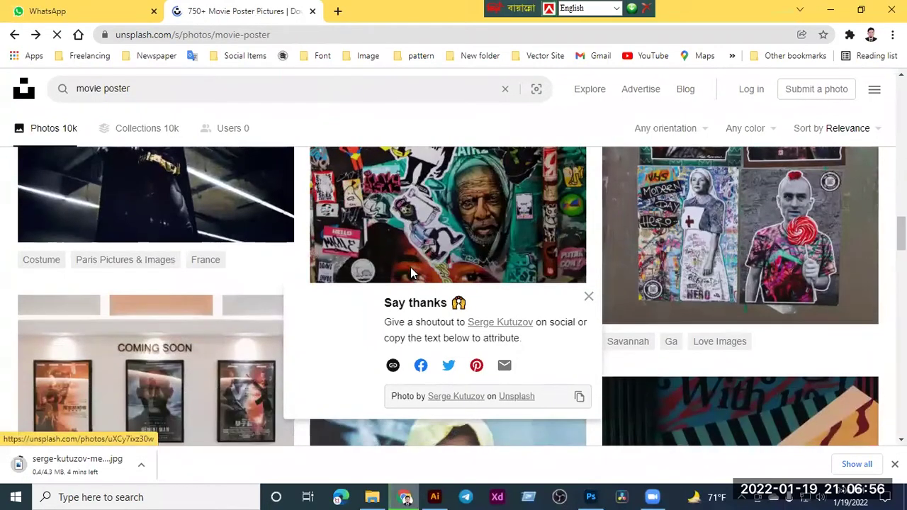
scroll(411, 267, down, 7)
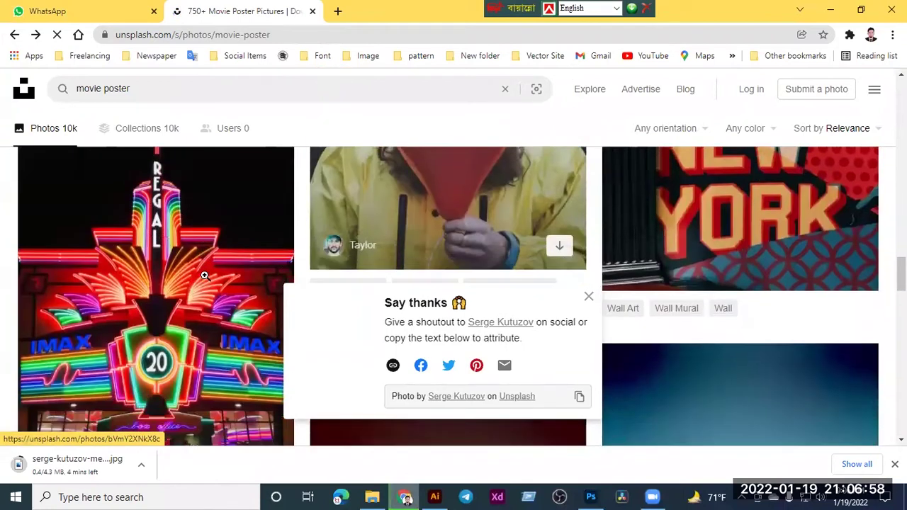
scroll(204, 275, down, 1)
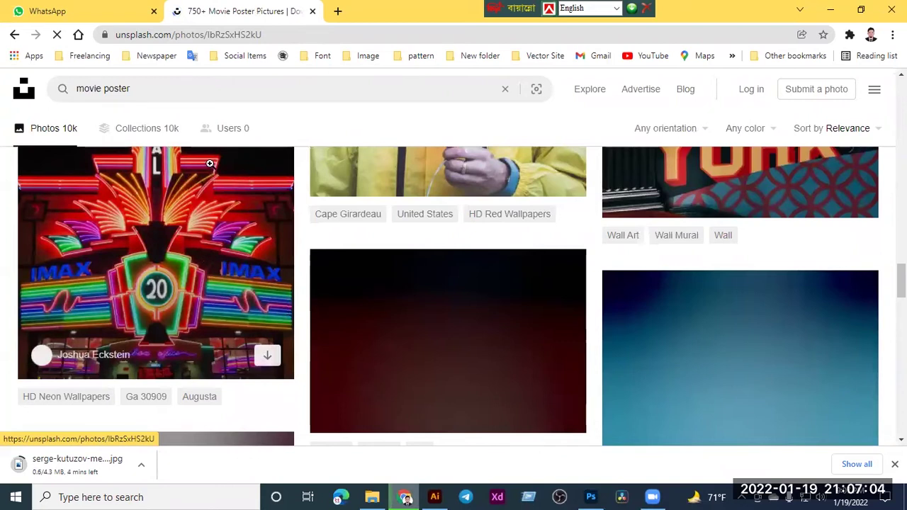
- Open the bookmarked Designspiration site in a new browser tab
click(337, 11)
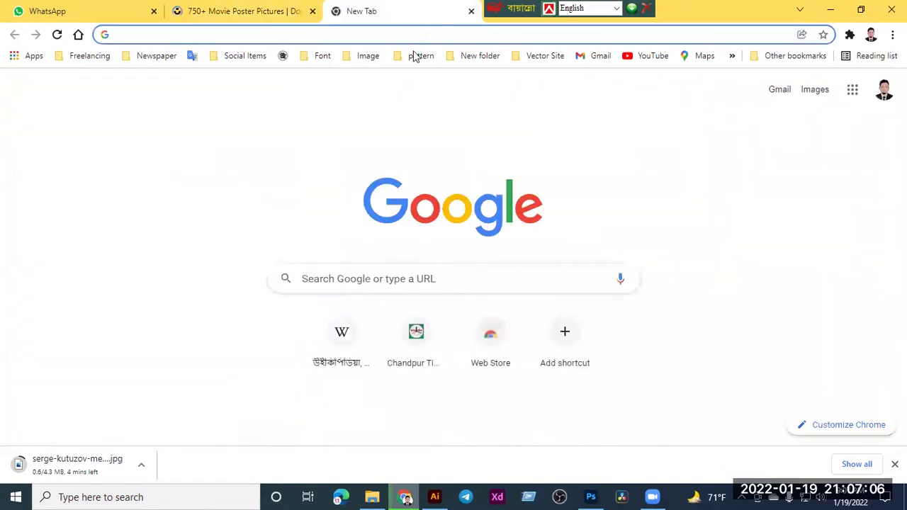
click(376, 58)
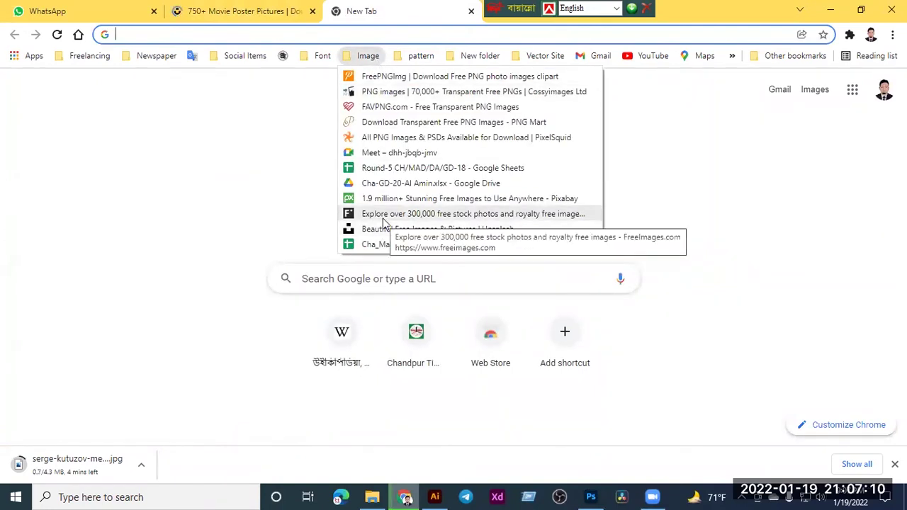
mouse_move(477, 61)
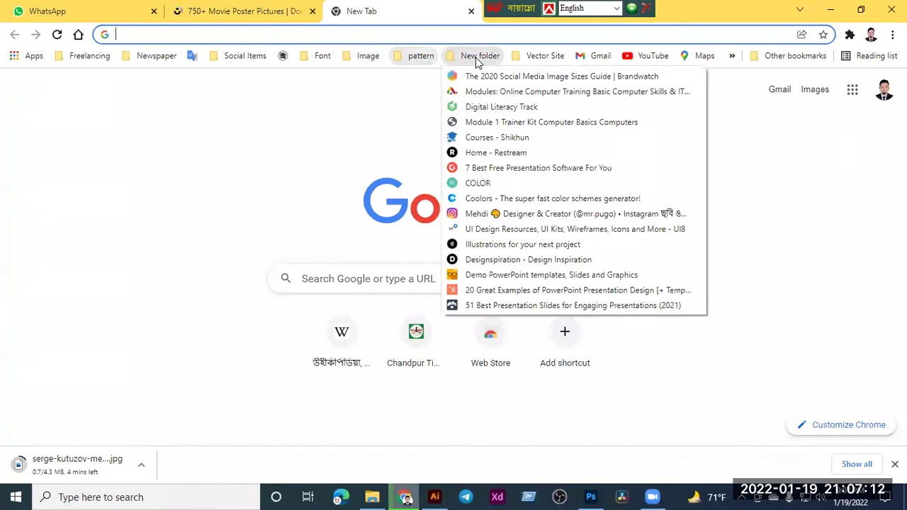
click(492, 263)
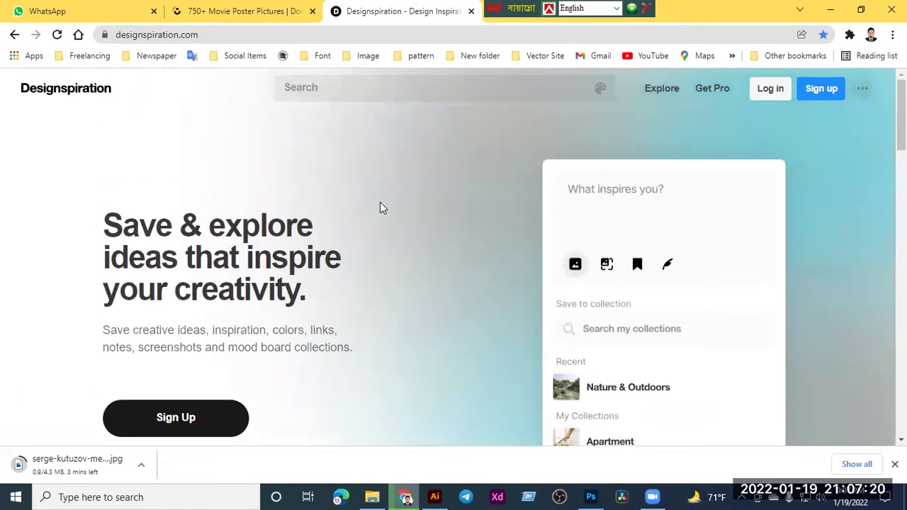
- Browse the Designspiration gallery and open the photo of the airport runway
scroll(380, 202, down, 3)
scroll(380, 206, down, 3)
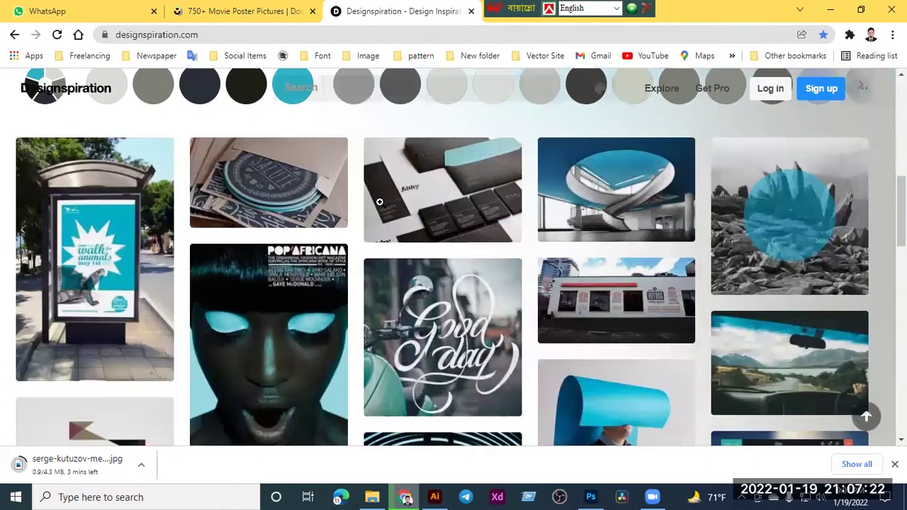
scroll(380, 202, down, 1)
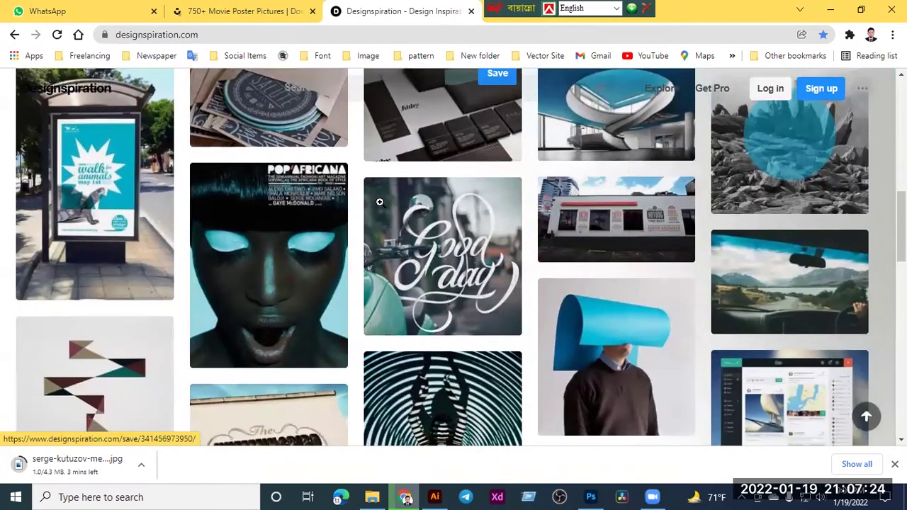
scroll(380, 202, up, 3)
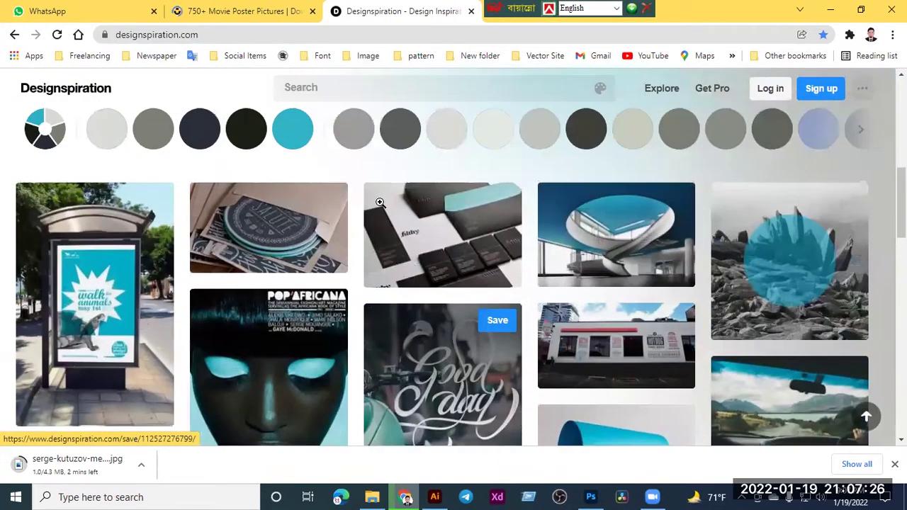
scroll(380, 203, down, 2)
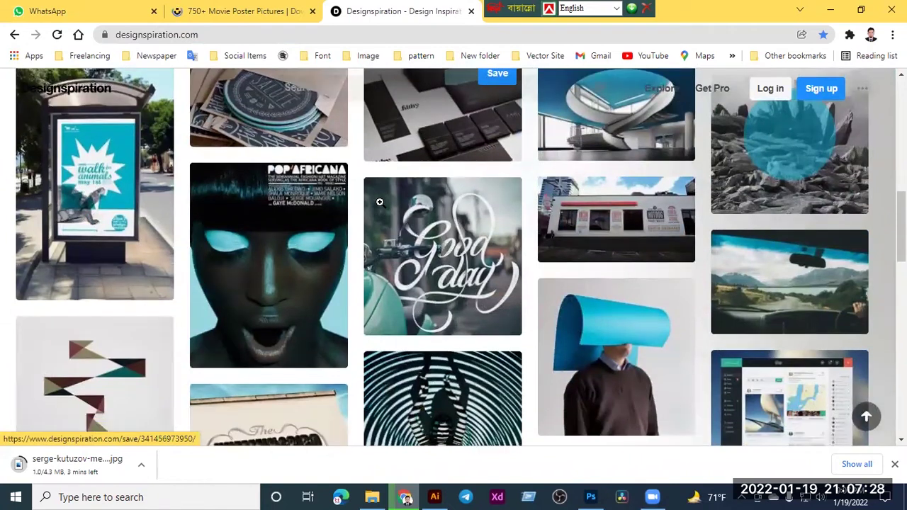
scroll(380, 202, down, 1)
scroll(379, 202, down, 4)
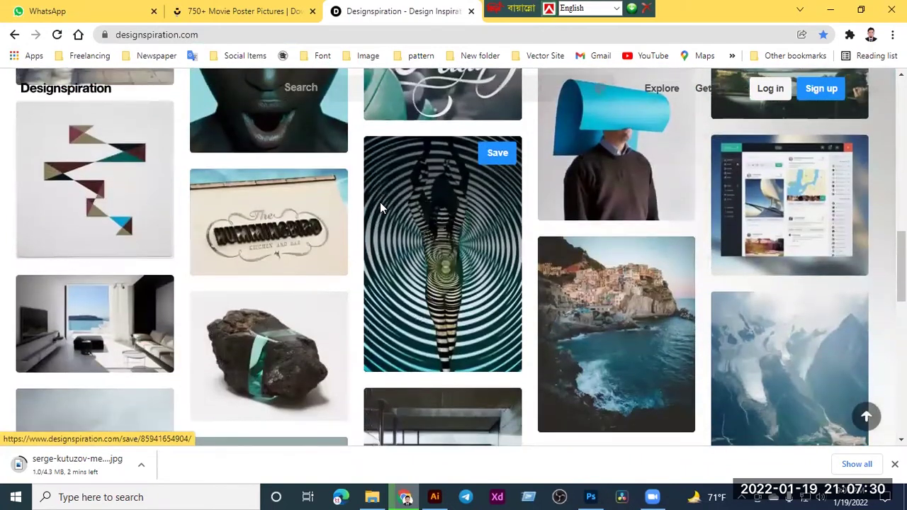
scroll(124, 287, down, 3)
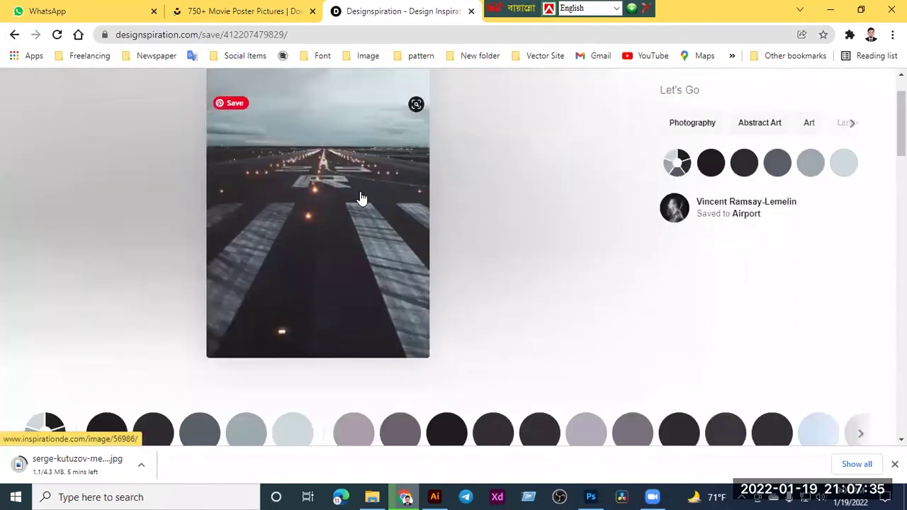
- Save the runway photo to the Desktop as a JPEG named Image
right_click(362, 199)
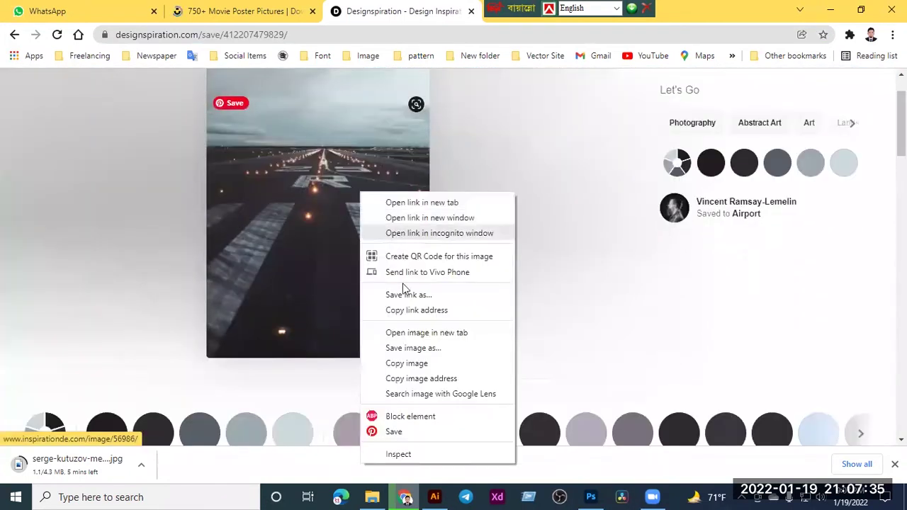
click(418, 349)
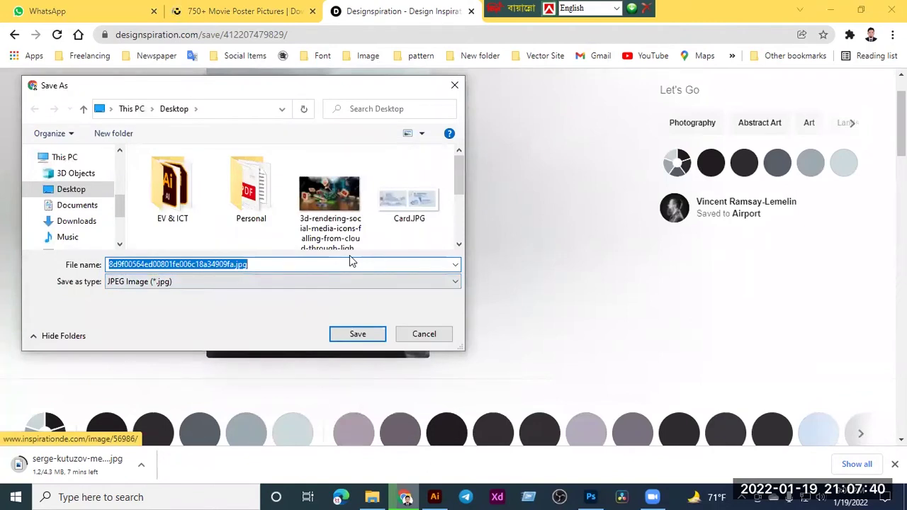
text(Image)
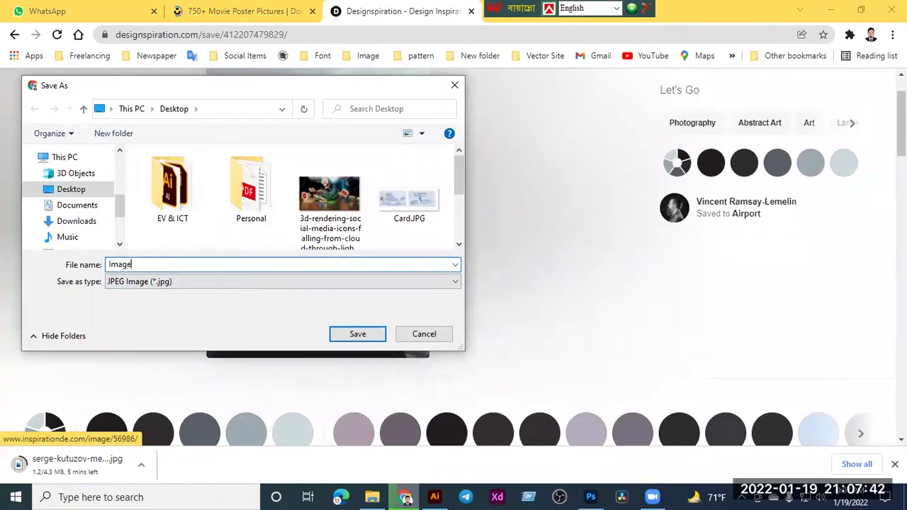
key(Return)
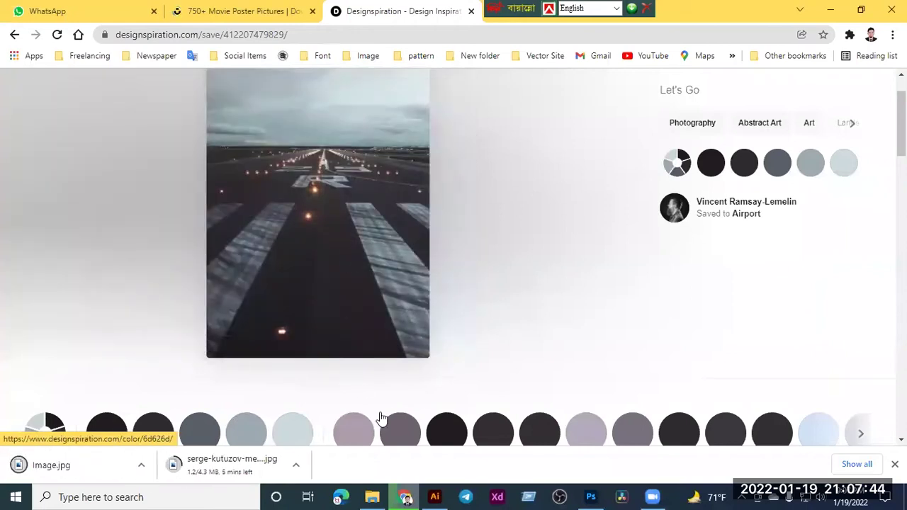
- Switch to Photoshop and place Image.jpg from the Desktop as an embedded image in the blank document
click(436, 496)
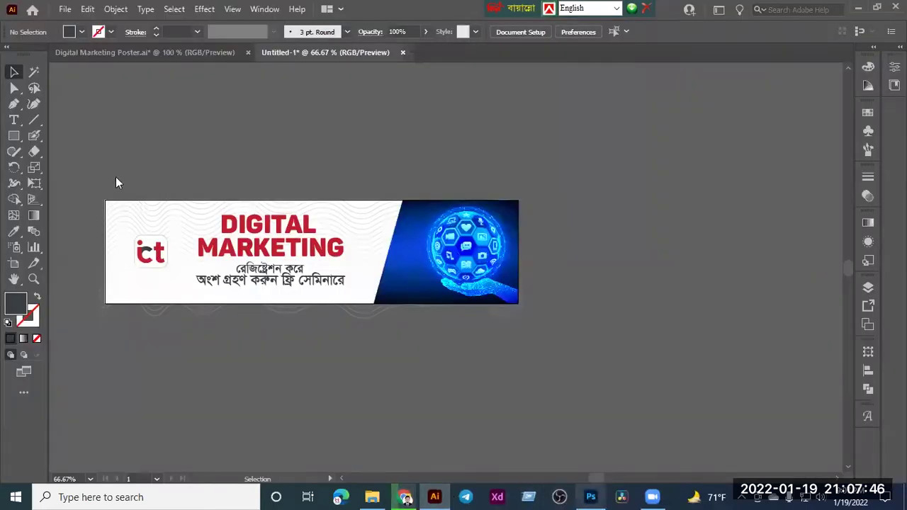
key(alt+Tab)
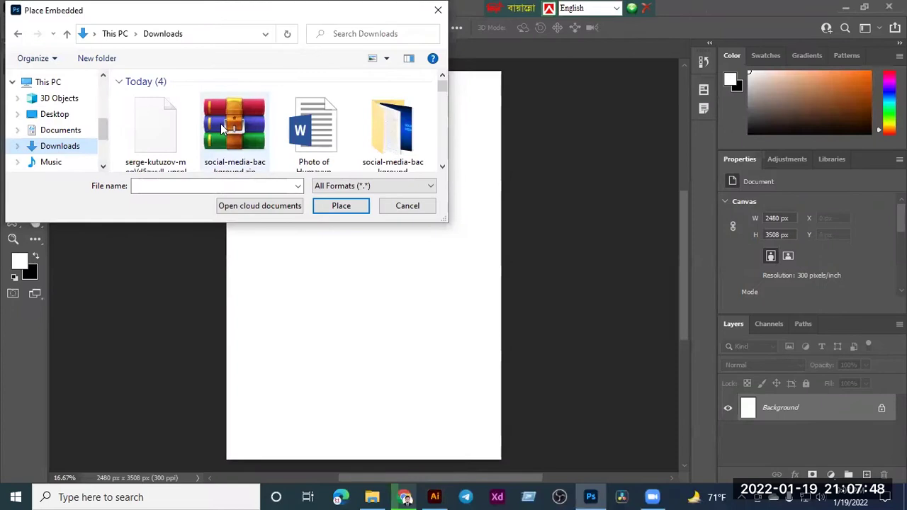
scroll(220, 130, down, 3)
click(56, 116)
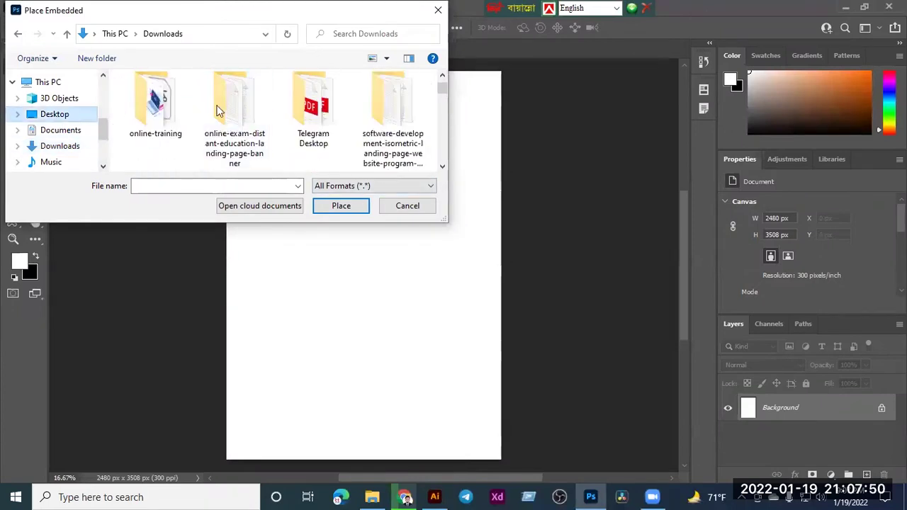
scroll(241, 117, down, 3)
scroll(241, 114, down, 2)
click(322, 122)
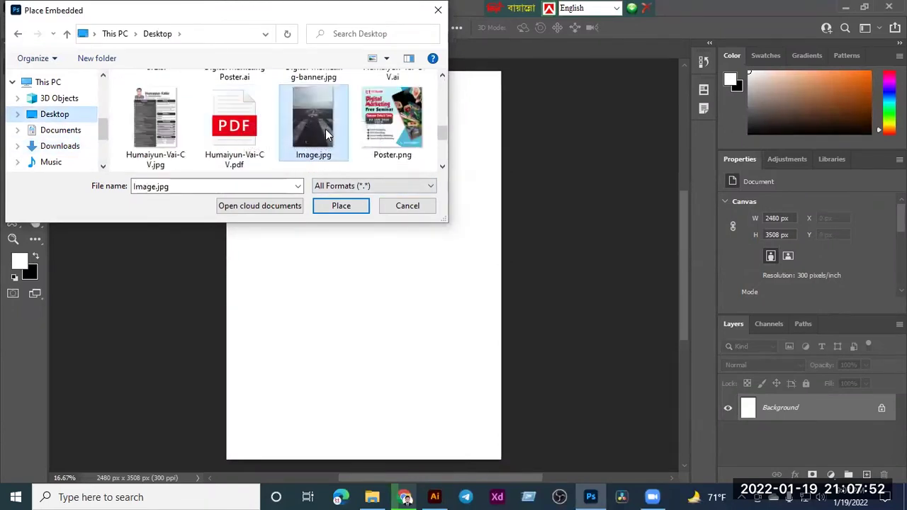
click(352, 204)
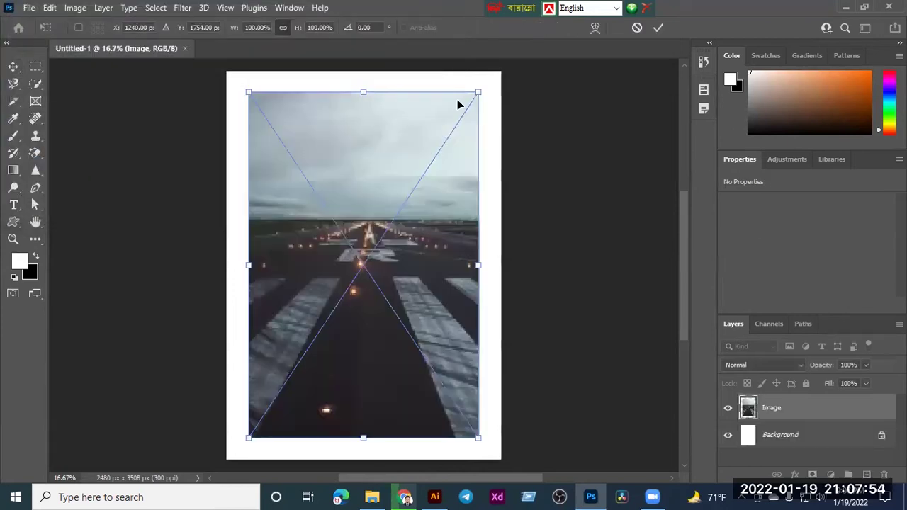
- Enlarge the placed runway image to about 2563 x 3593 px so it covers the whole canvas
drag(478, 438, 505, 463)
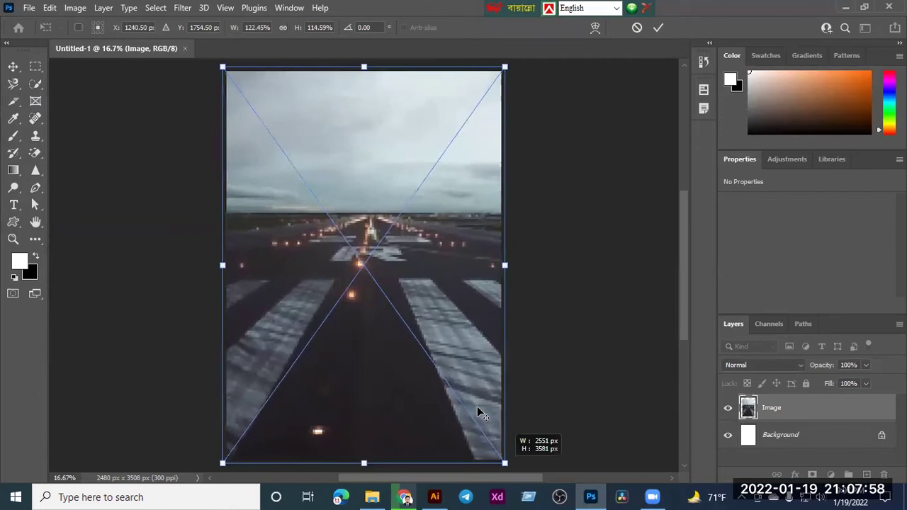
click(652, 35)
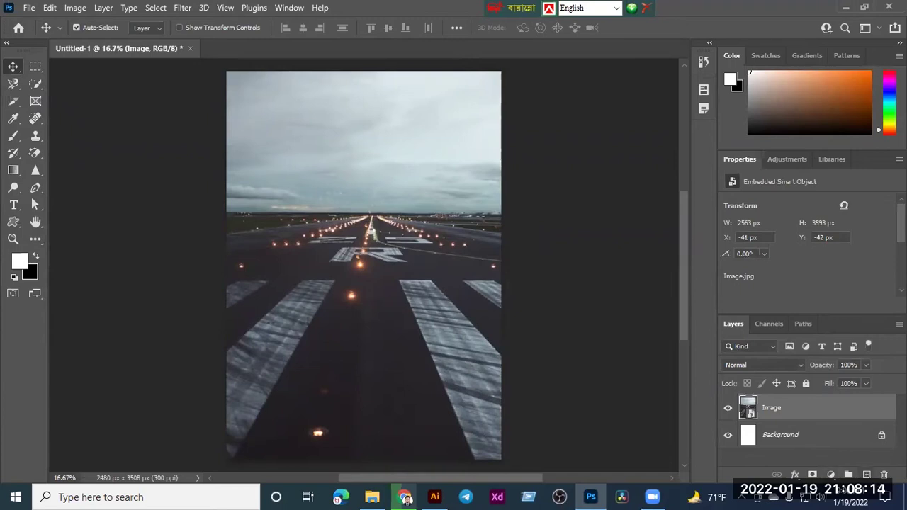
- Add a Brightness/Contrast adjustment layer above the runway image and raise its contrast to 83
click(831, 474)
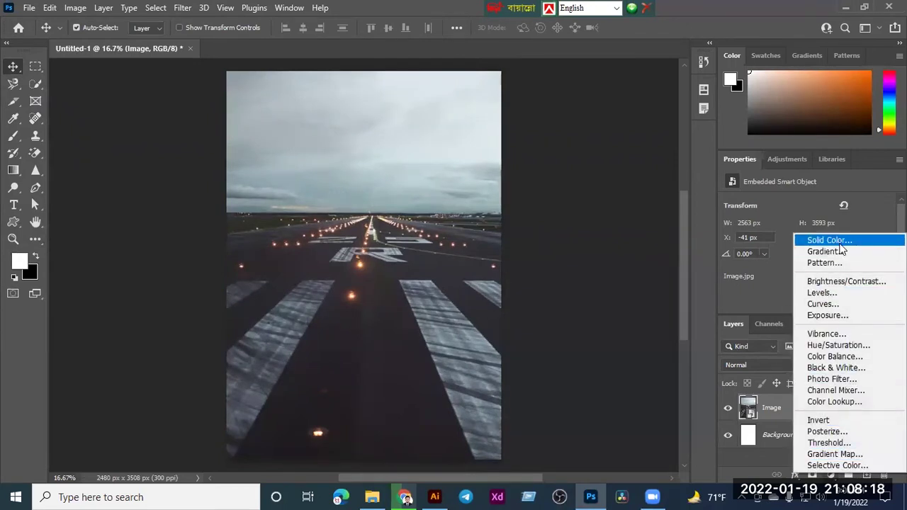
click(837, 283)
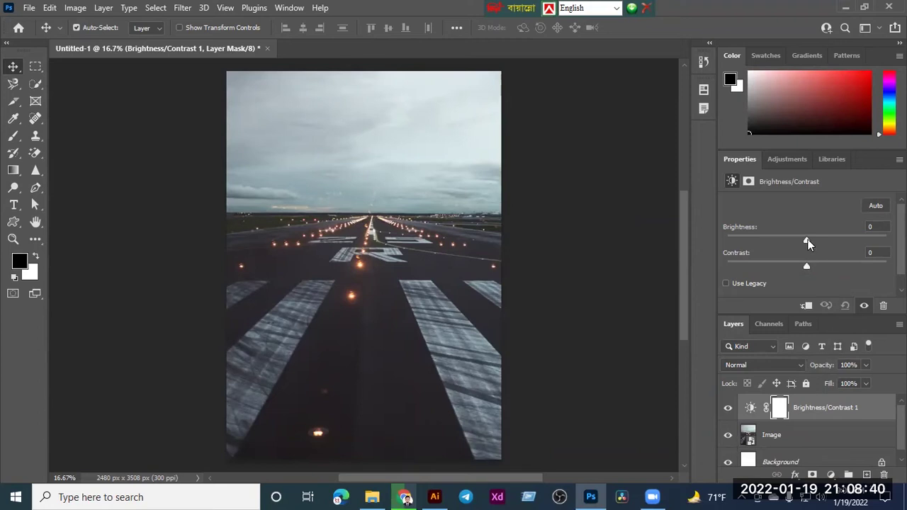
mouse_move(812, 239)
mouse_down()
mouse_move(884, 241)
mouse_move(721, 244)
mouse_move(807, 243)
mouse_up()
drag(808, 270, 863, 272)
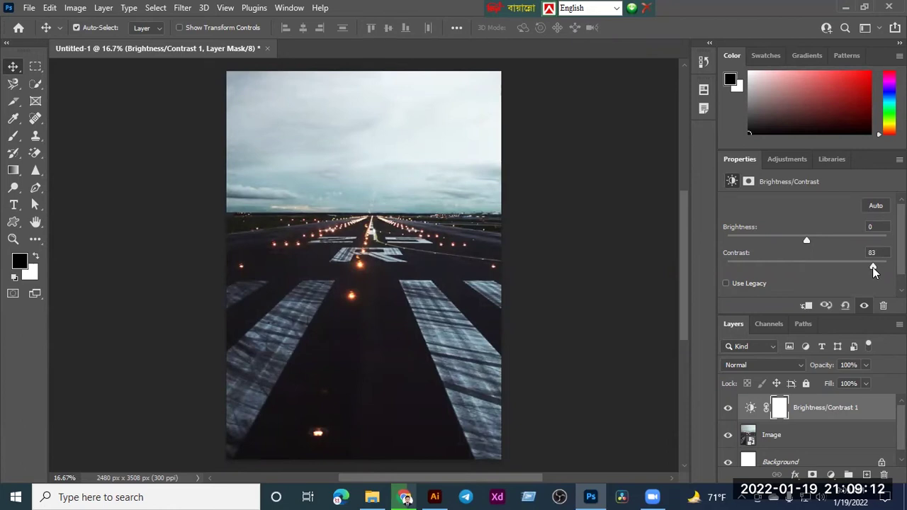
- Set the adjustment layer's contrast back to 0 and strongly raise its brightness
drag(876, 269, 801, 282)
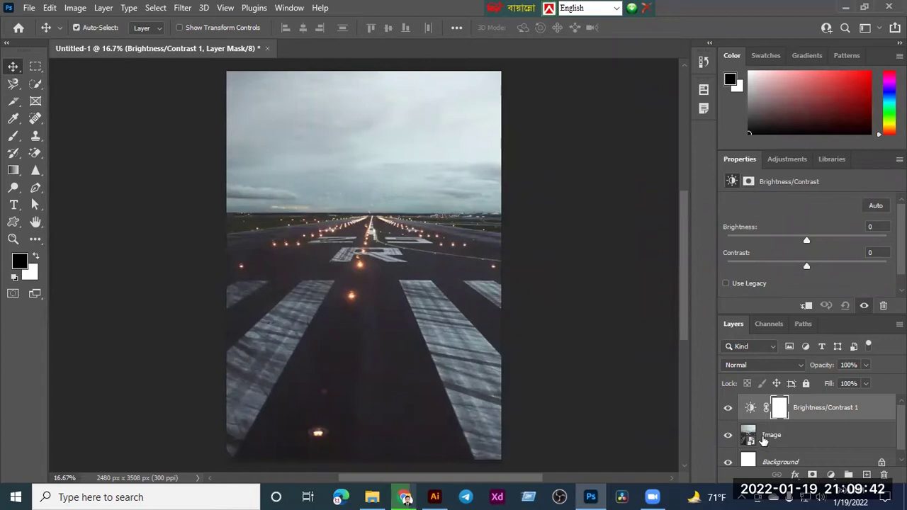
drag(807, 241, 861, 242)
- Set the feather of the Brightness/Contrast layer's mask to 151.9 px
click(753, 182)
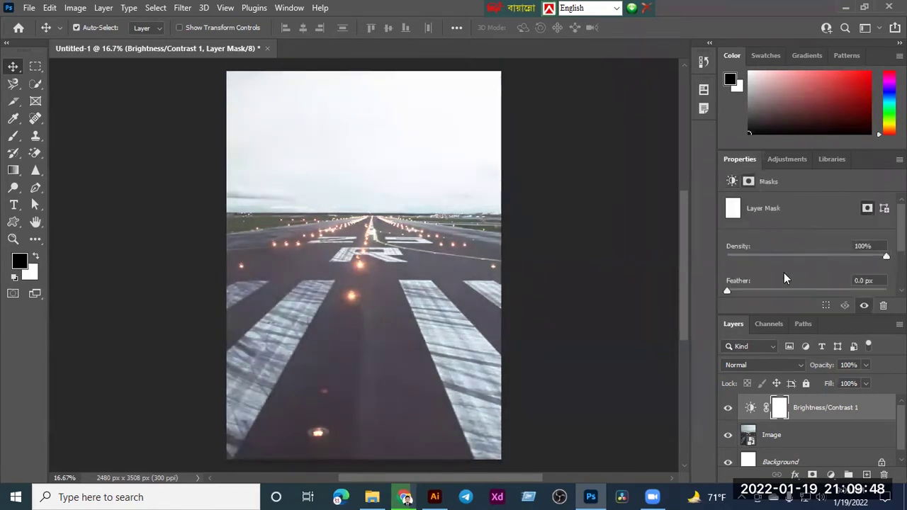
scroll(831, 269, down, 2)
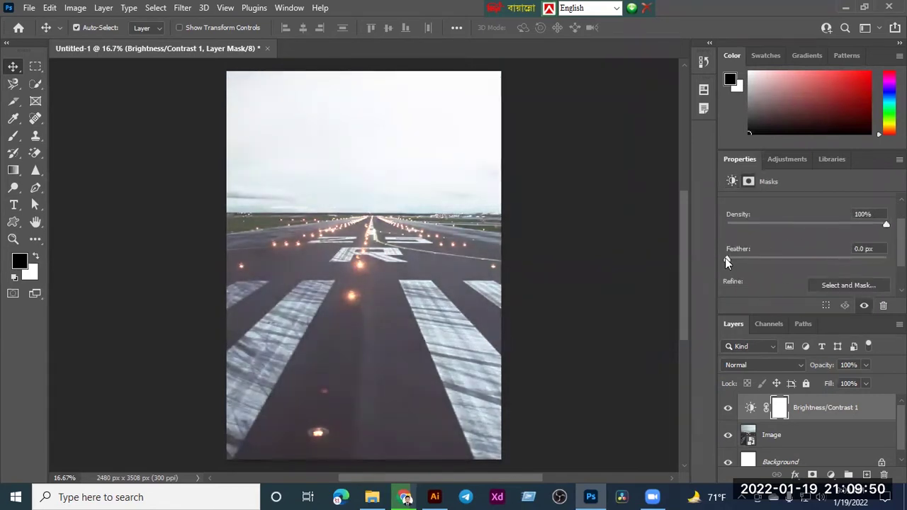
drag(725, 260, 765, 261)
scroll(775, 260, down, 1)
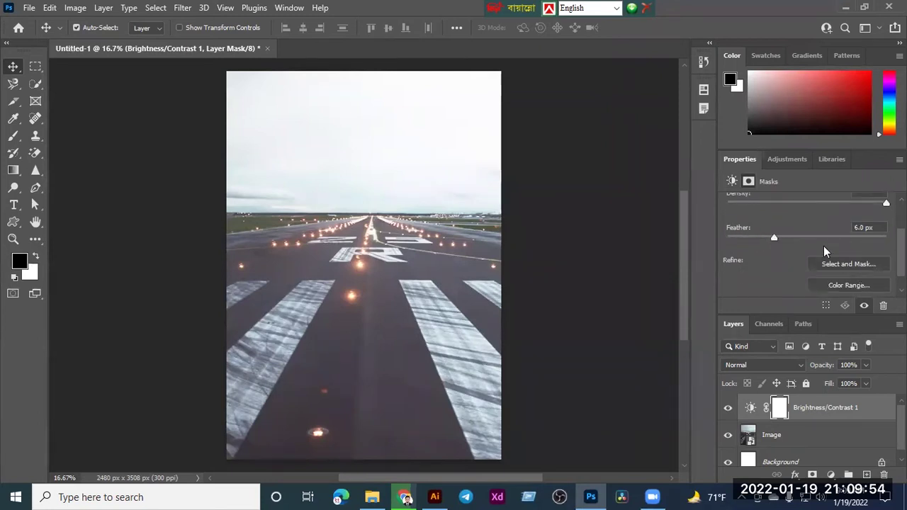
drag(777, 237, 827, 242)
scroll(812, 250, up, 1)
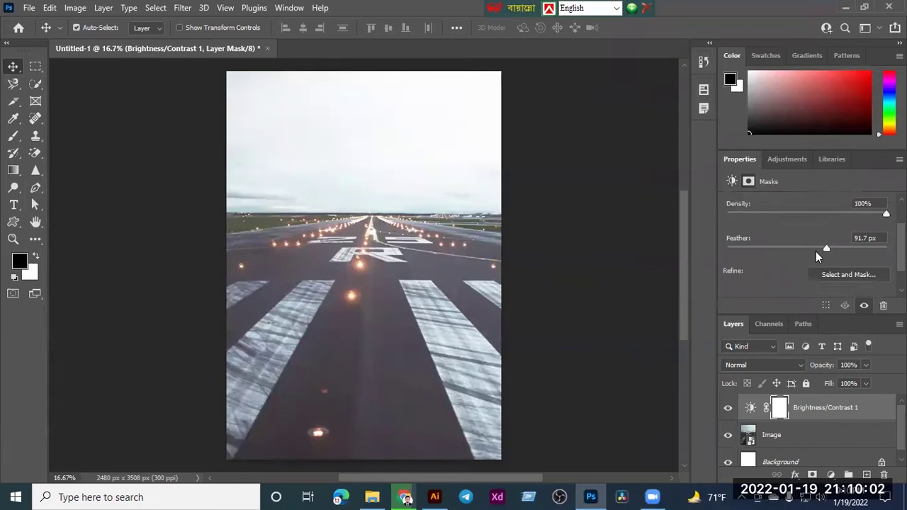
drag(828, 248, 844, 249)
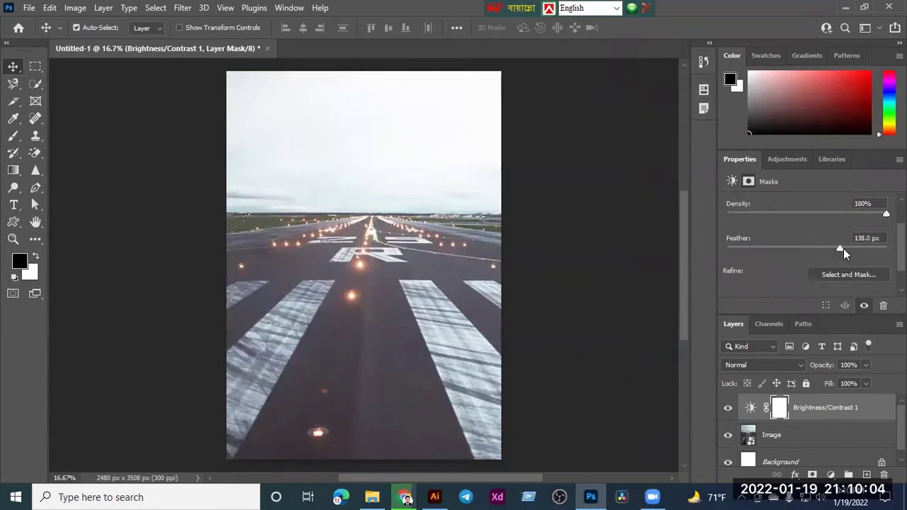
- Open the downloaded photo of the smiling man in a black T-shirt from the Downloads folder
click(30, 8)
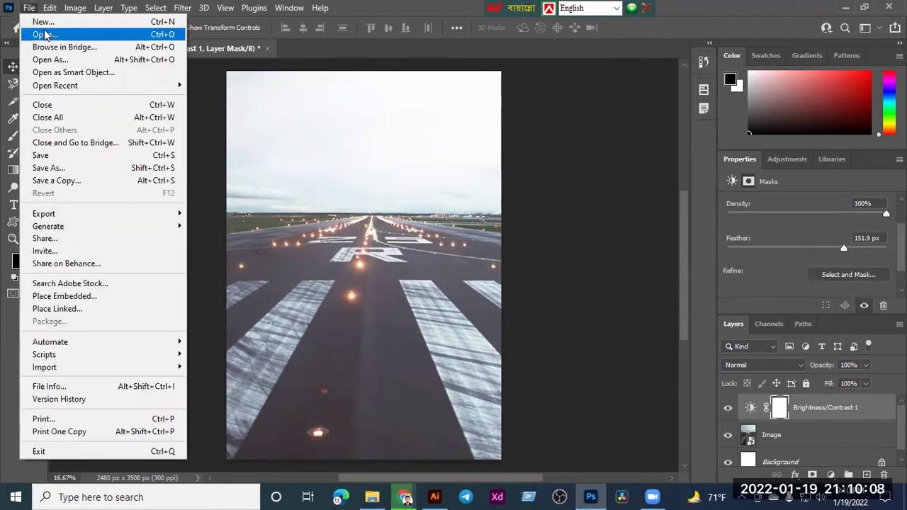
click(44, 34)
scroll(287, 156, down, 3)
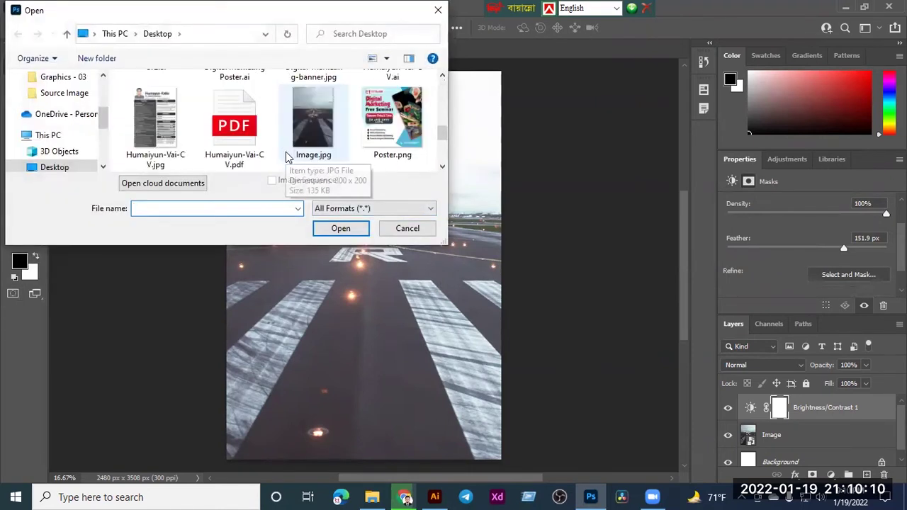
scroll(287, 156, up, 3)
scroll(41, 155, down, 3)
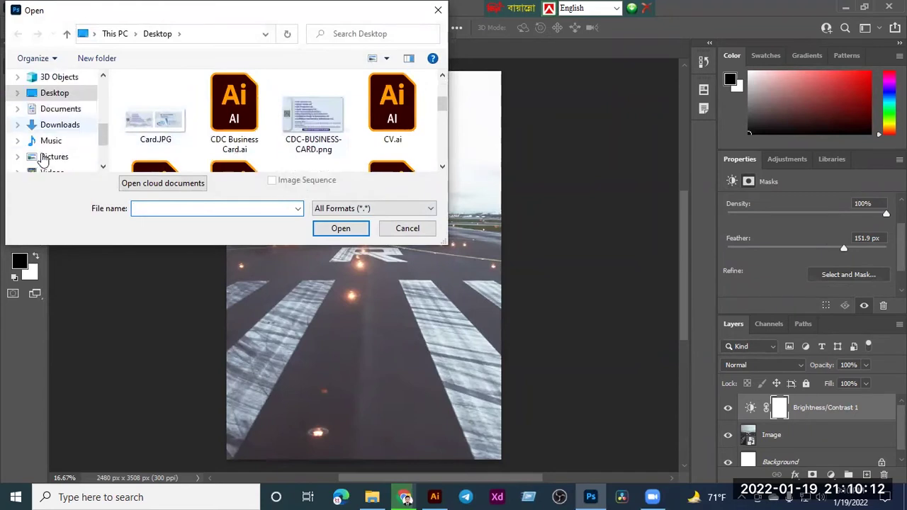
click(60, 125)
scroll(314, 155, down, 3)
scroll(314, 158, down, 5)
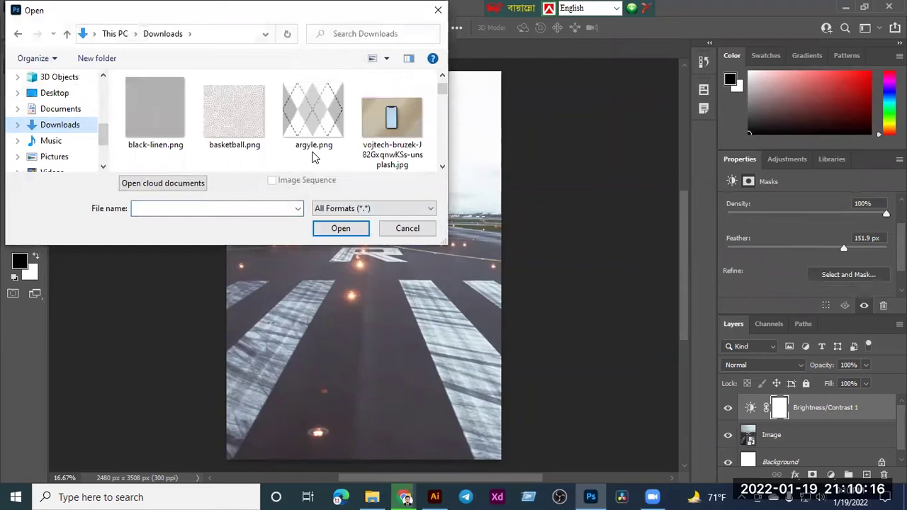
scroll(314, 157, down, 10)
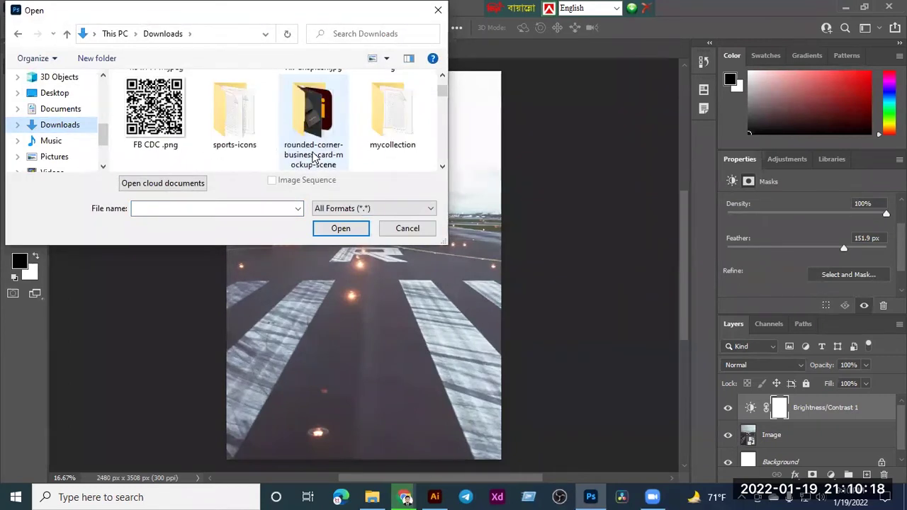
scroll(314, 158, down, 10)
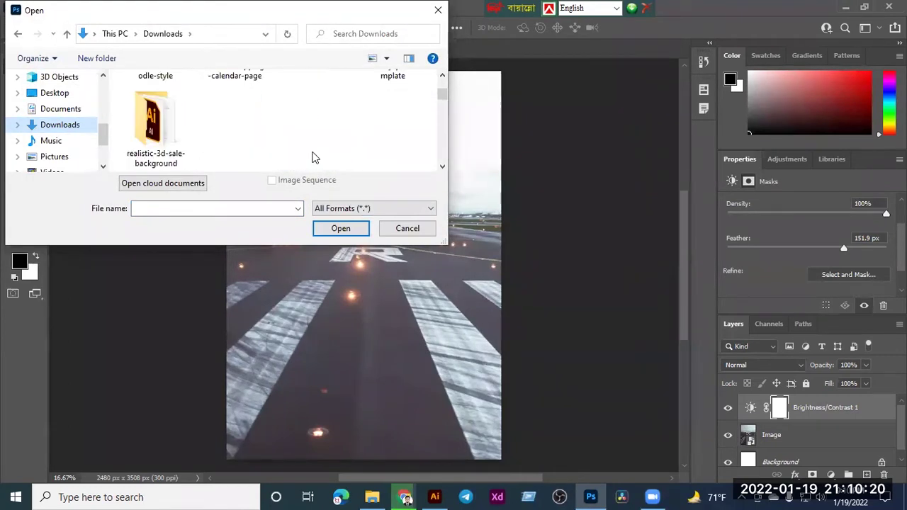
scroll(316, 158, up, 1)
click(376, 141)
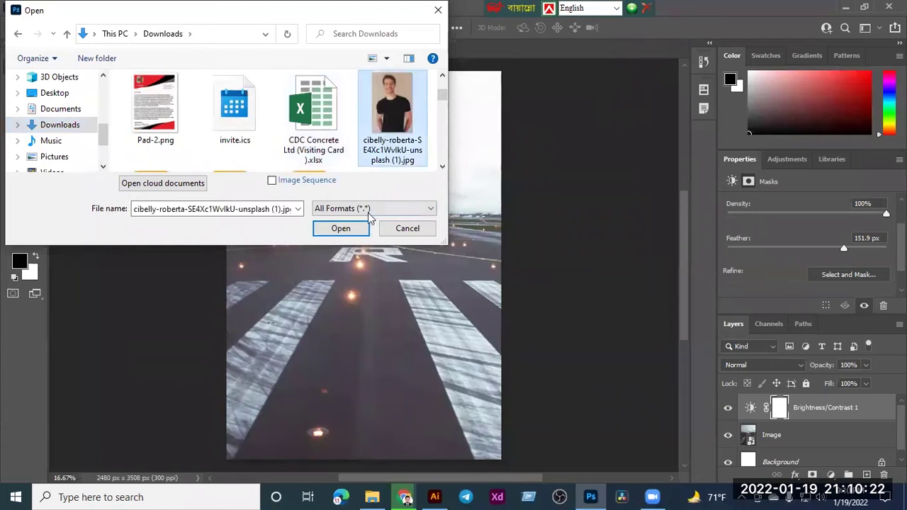
click(341, 228)
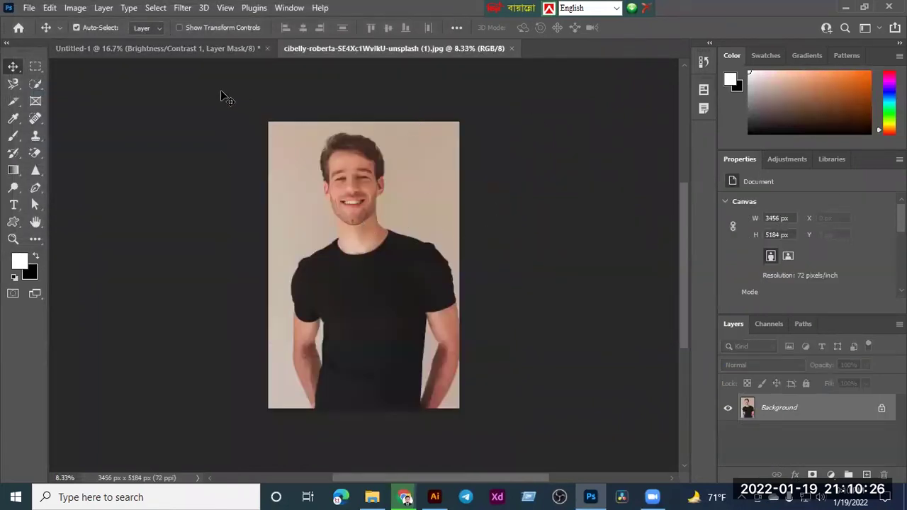
- Select the man using Select Subject and add a layer mask that hides the photo's background
click(40, 82)
click(91, 99)
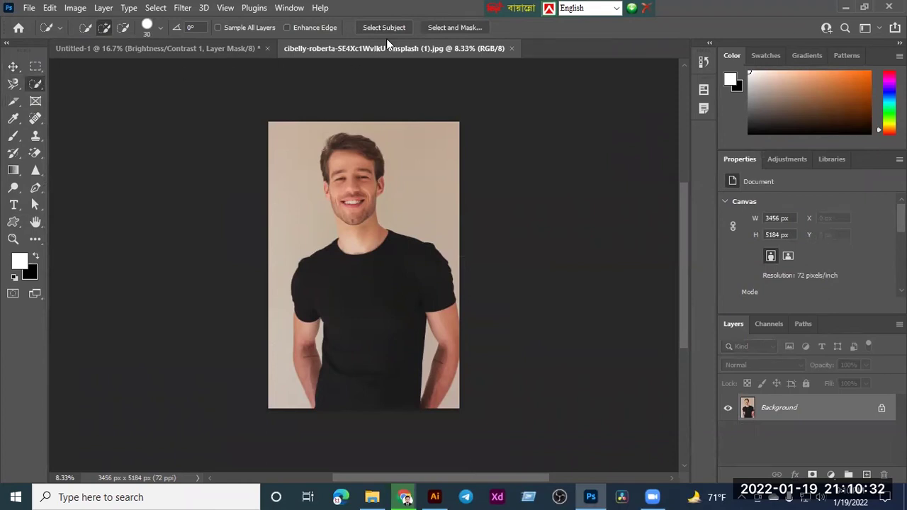
click(390, 29)
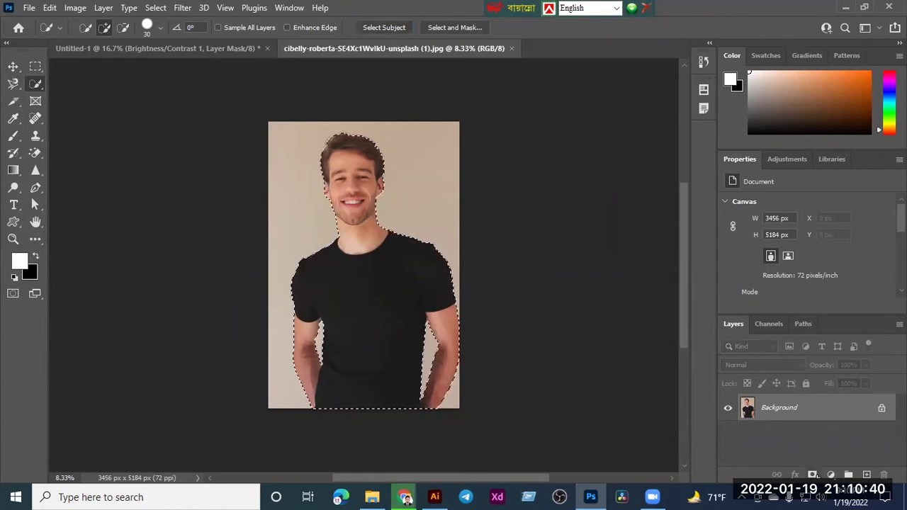
click(813, 475)
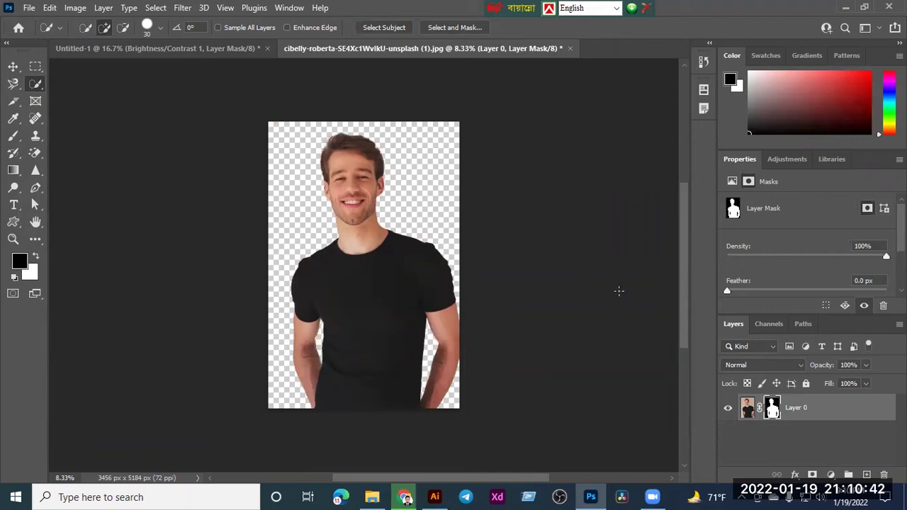
key(ctrl+plus)
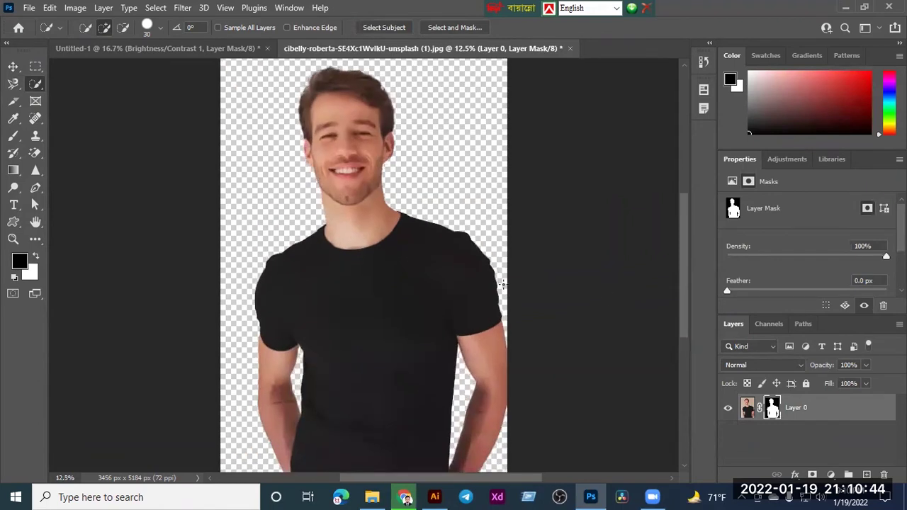
scroll(502, 284, up, 2)
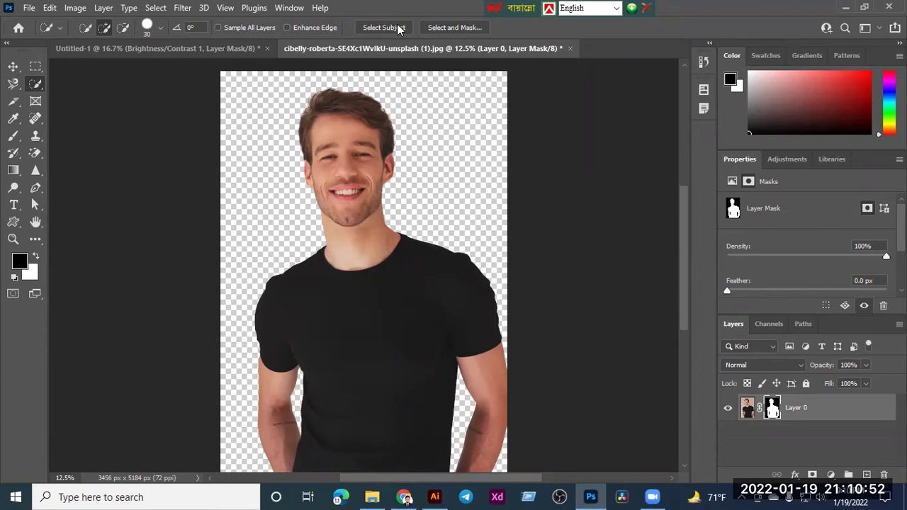
click(459, 29)
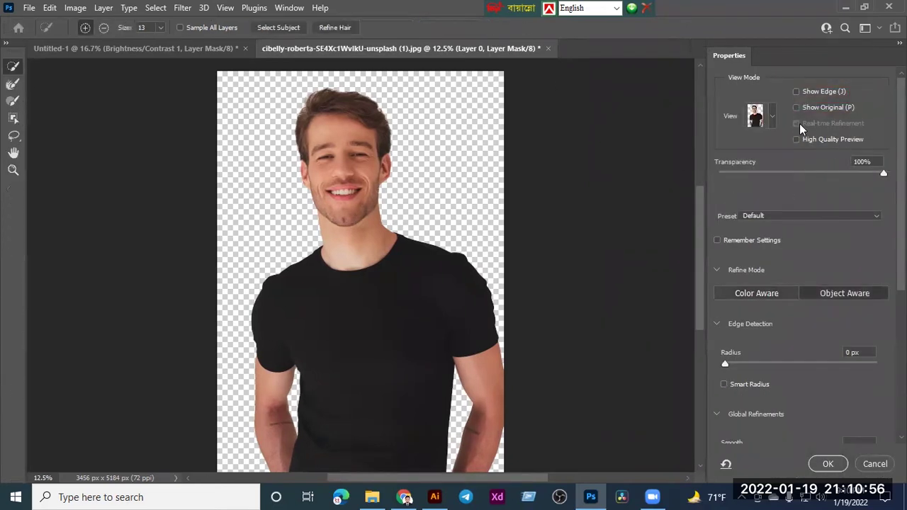
click(796, 91)
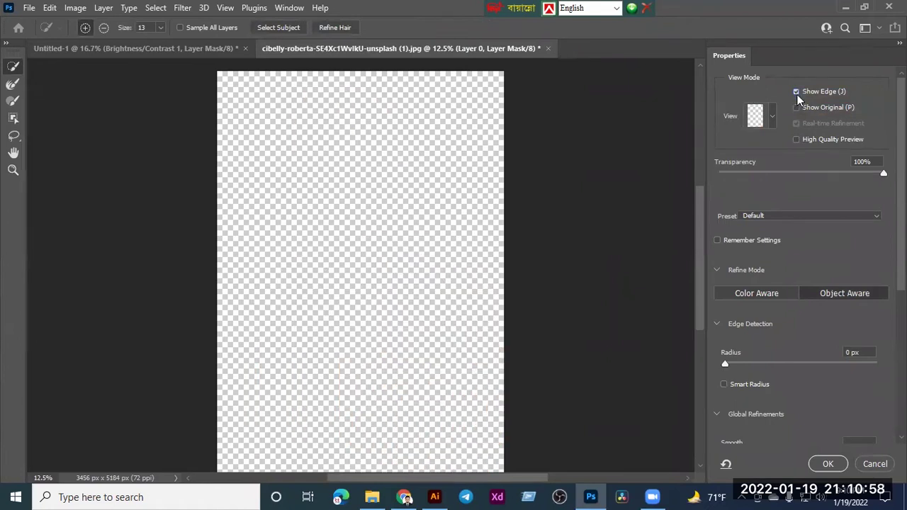
click(797, 92)
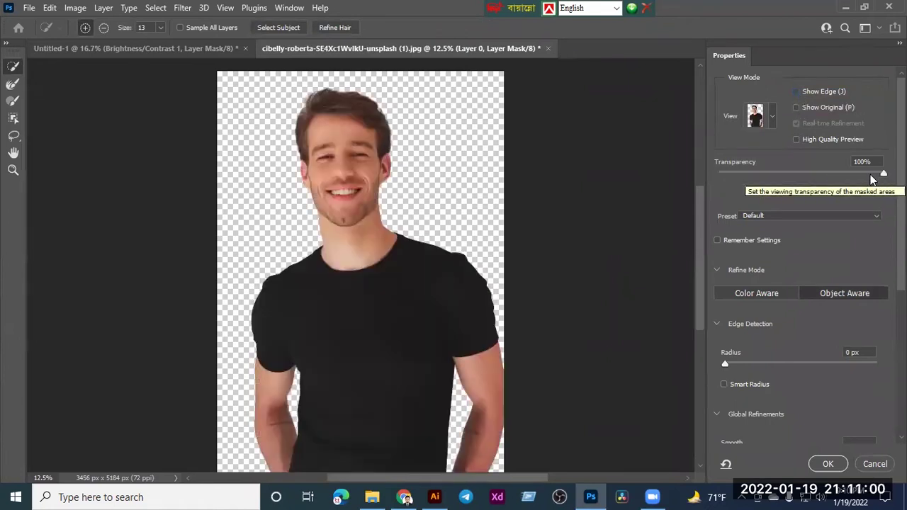
mouse_move(884, 174)
mouse_down()
mouse_move(850, 174)
mouse_move(884, 173)
mouse_up()
scroll(787, 328, down, 1)
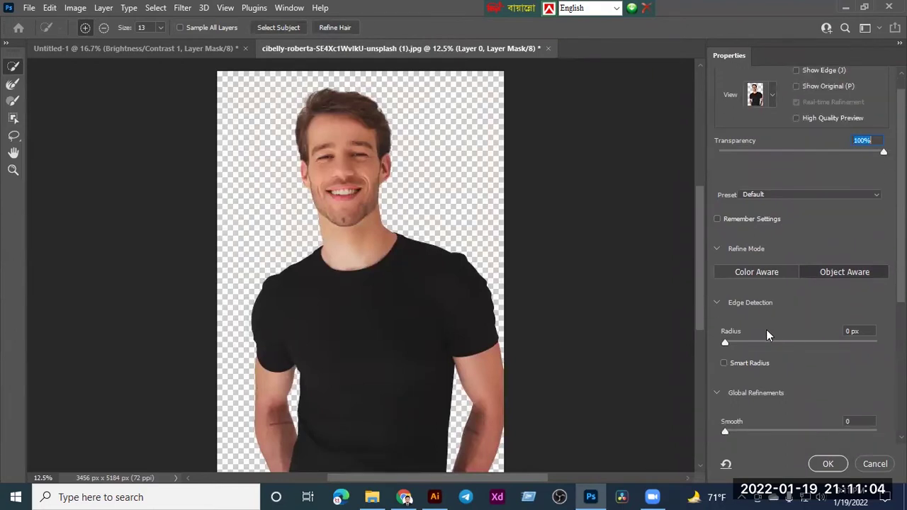
drag(724, 343, 746, 343)
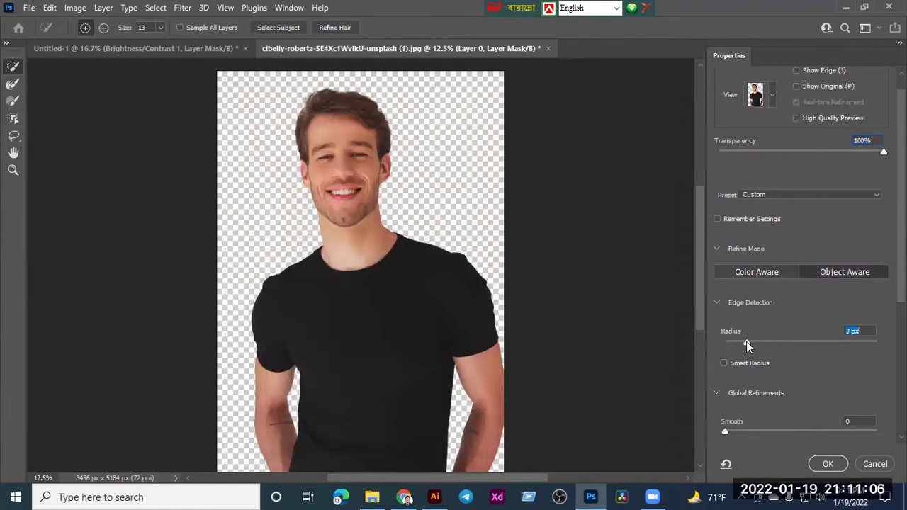
click(755, 342)
click(29, 9)
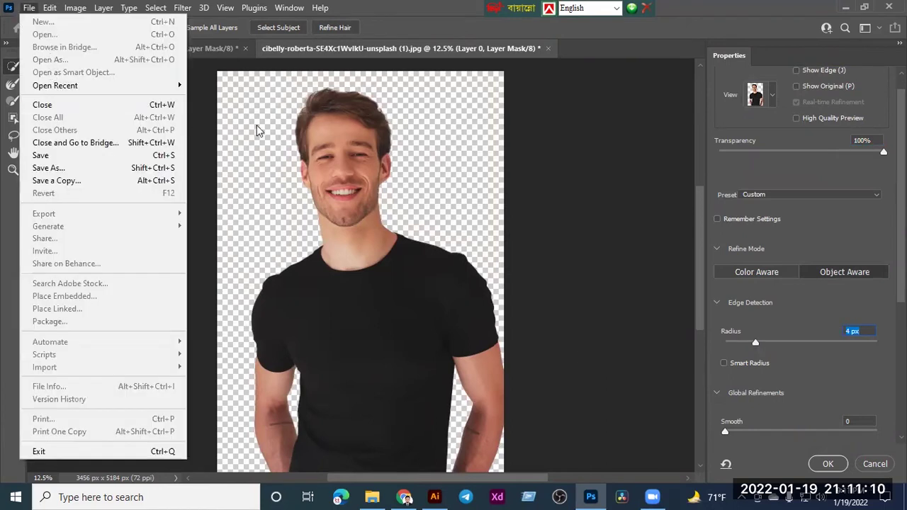
click(536, 159)
click(866, 466)
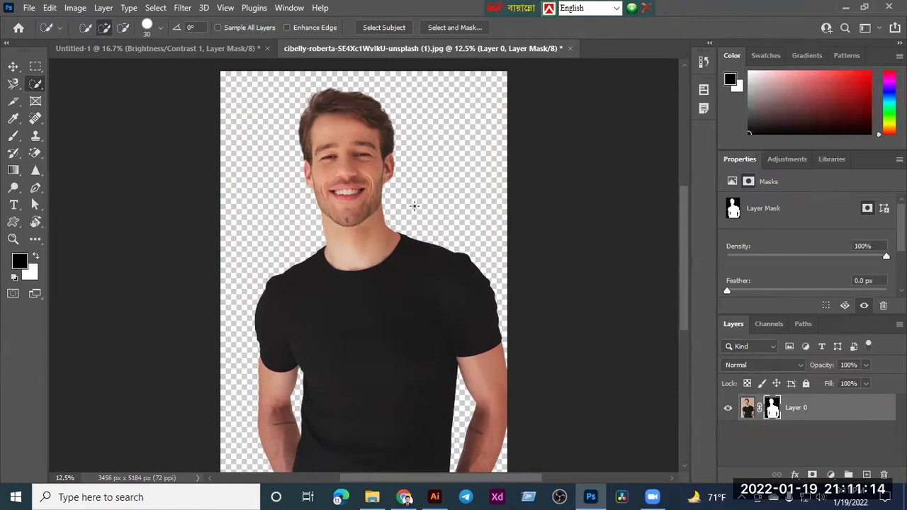
- Open the downloaded Batman photo and mask out its background using Select Subject and a layer mask
click(29, 8)
click(44, 34)
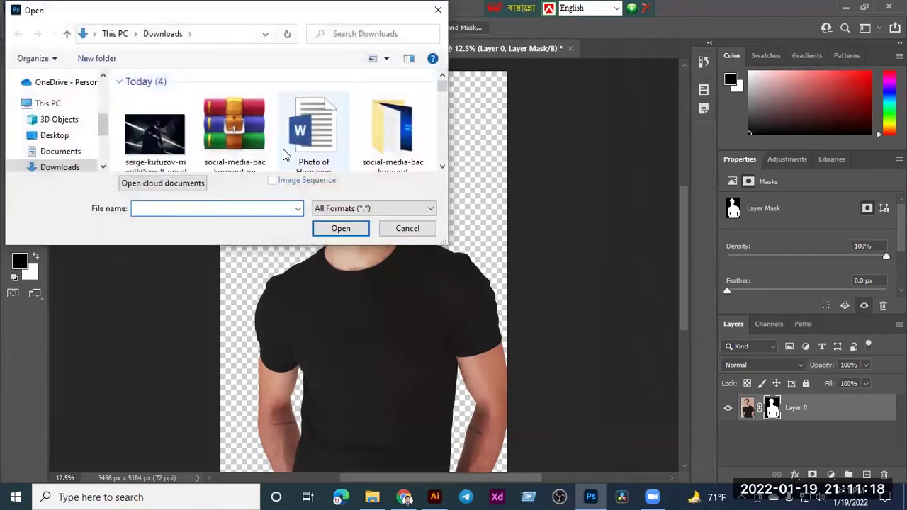
click(170, 122)
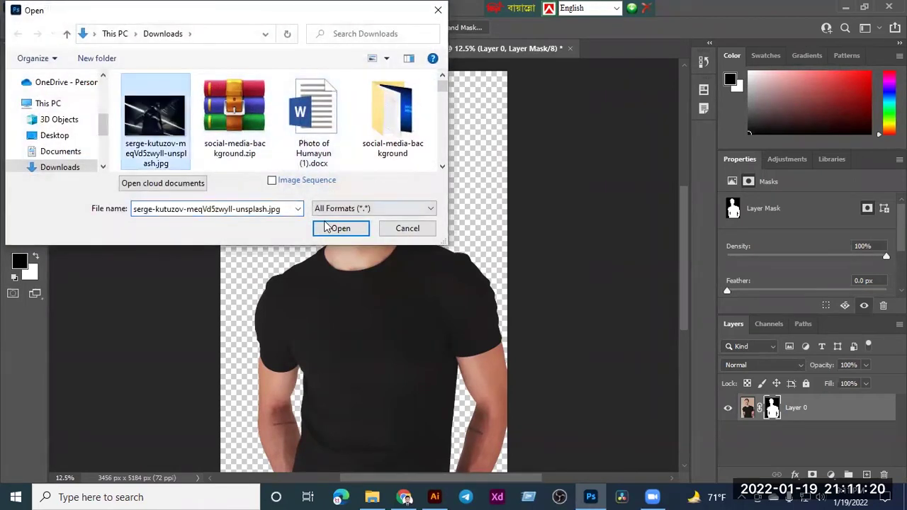
click(339, 228)
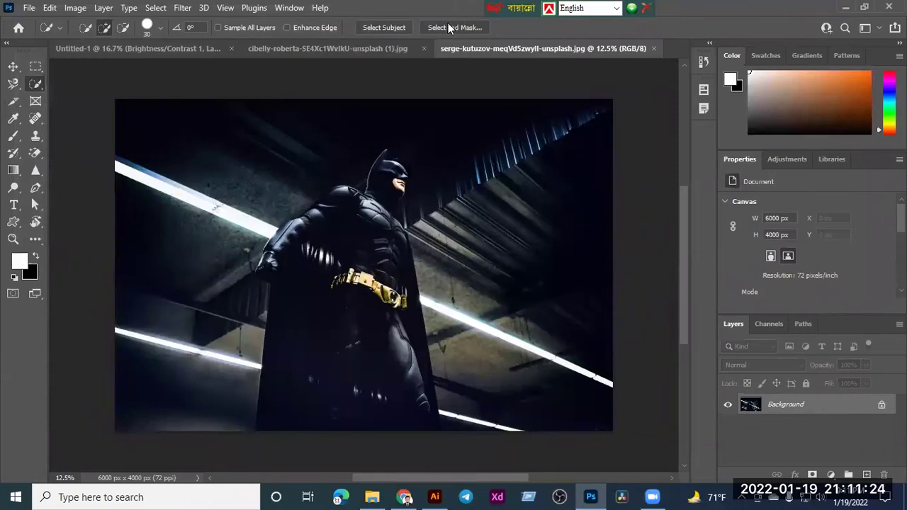
click(388, 28)
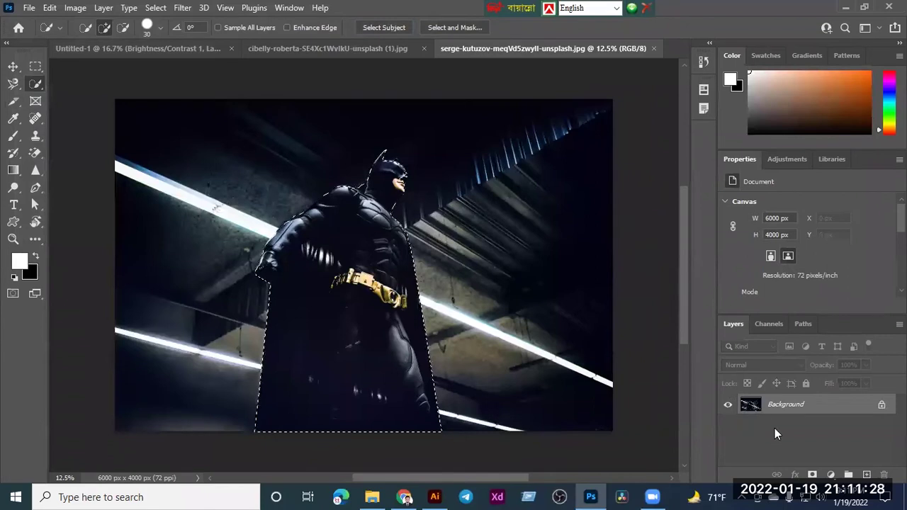
click(812, 475)
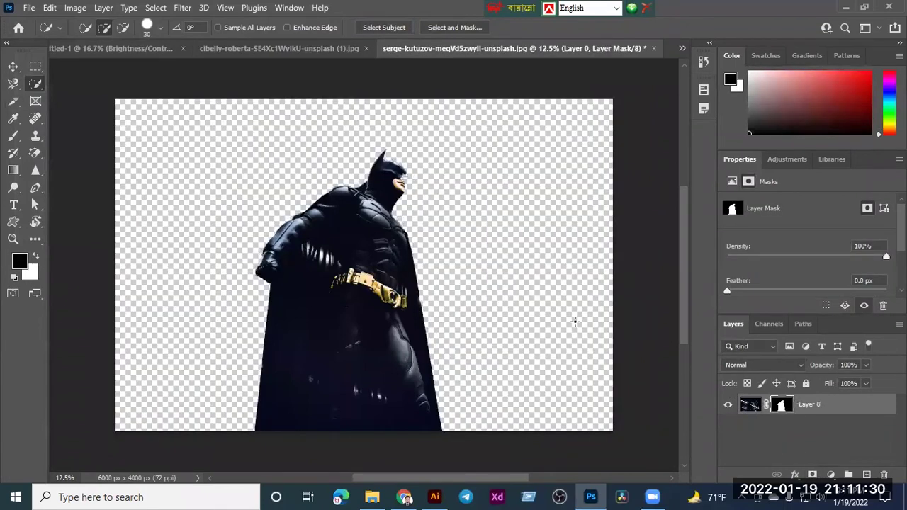
- Examine the masked edges of the Batman cutout up close, from the cowl down to the cape
key(ctrl+plus)
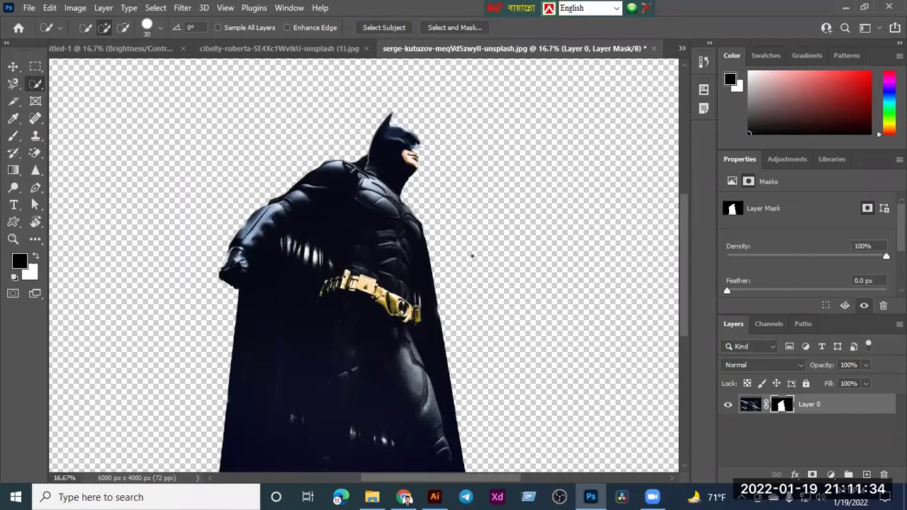
scroll(472, 257, down, 1)
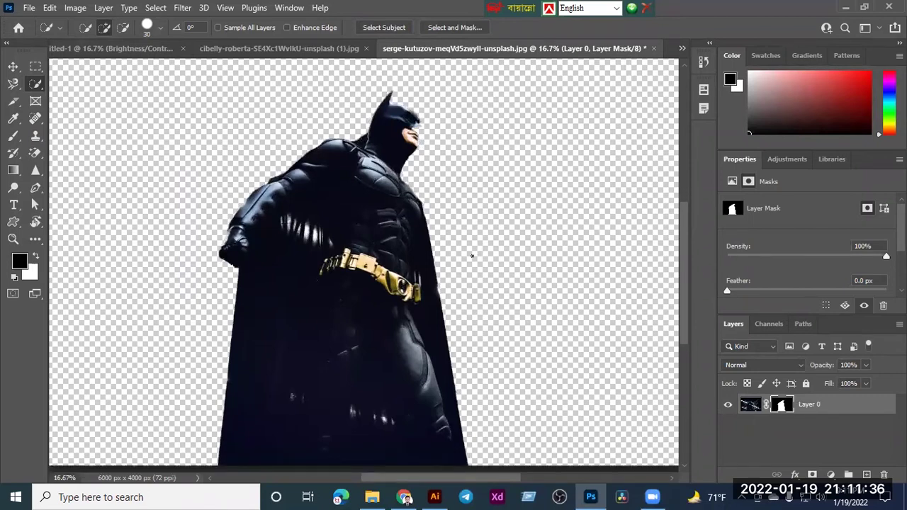
scroll(472, 256, up, 2)
scroll(472, 257, down, 2)
scroll(443, 198, down, 2)
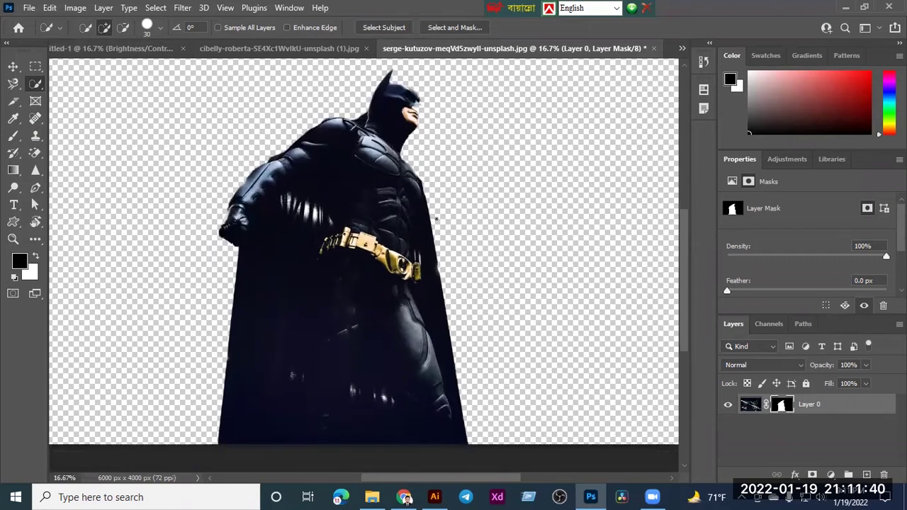
scroll(436, 220, up, 1)
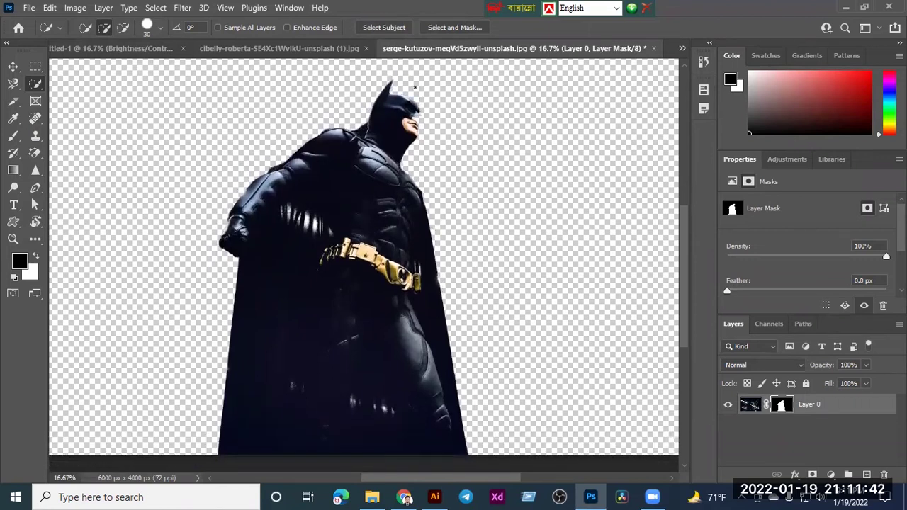
scroll(421, 94, up, 1)
scroll(418, 91, up, 2)
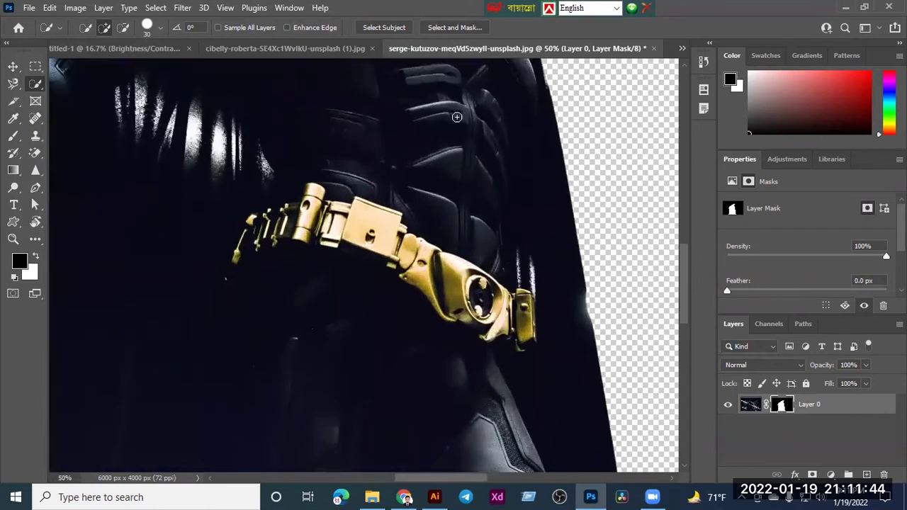
scroll(543, 189, up, 1)
scroll(570, 202, up, 3)
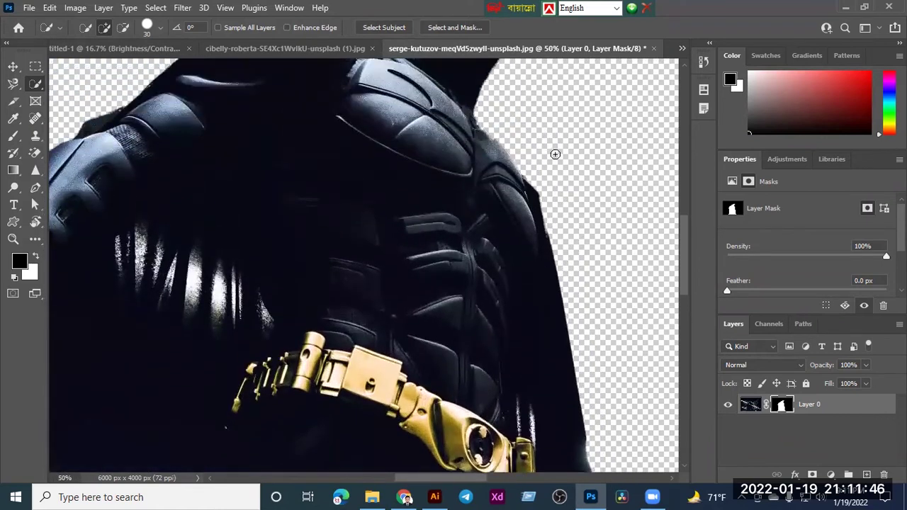
- Open the Batman layer mask in Select and Mask and turn on High Quality Preview, keeping the Default preset
click(440, 26)
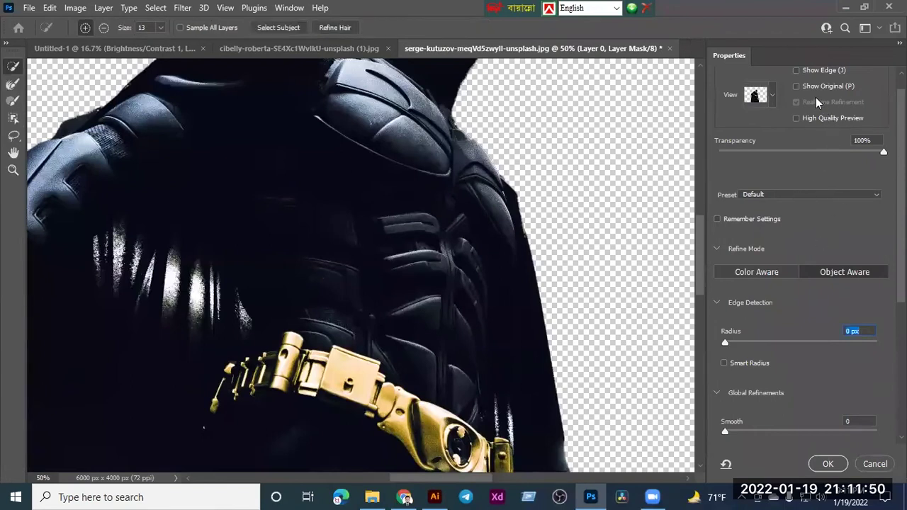
click(797, 87)
click(797, 88)
click(797, 118)
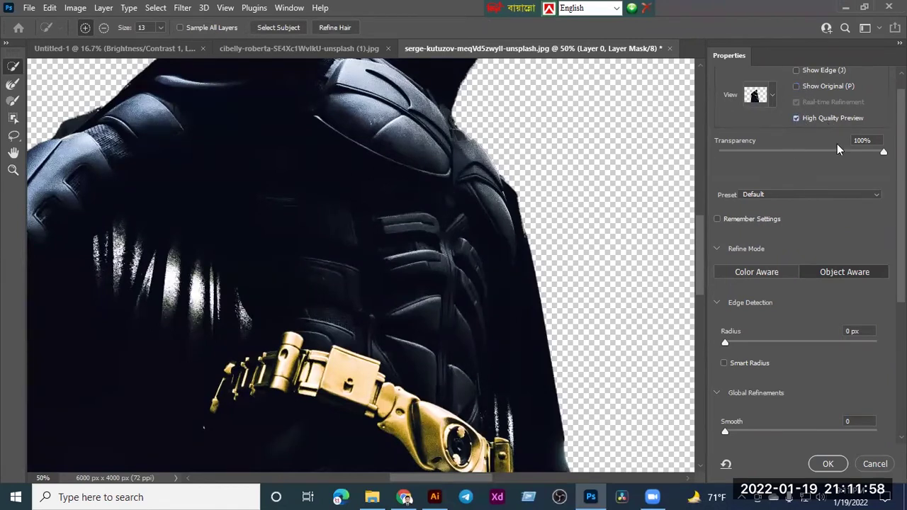
click(783, 195)
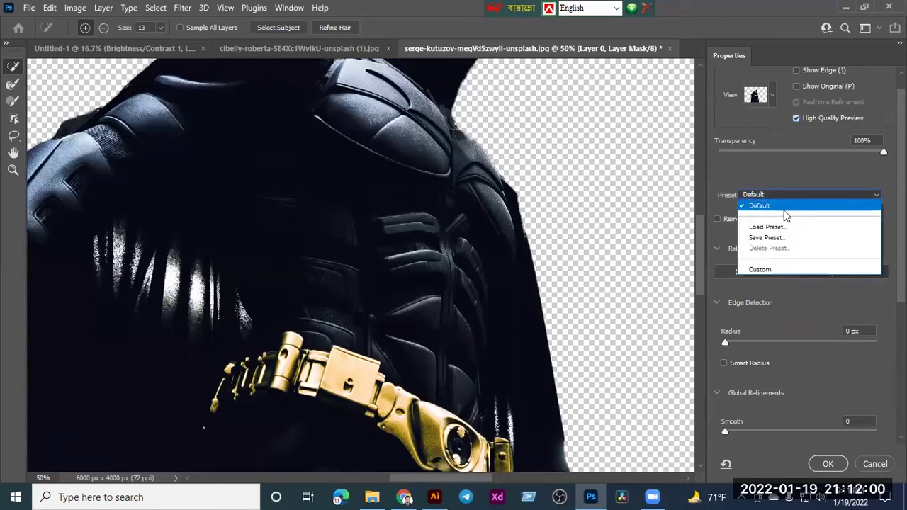
click(774, 298)
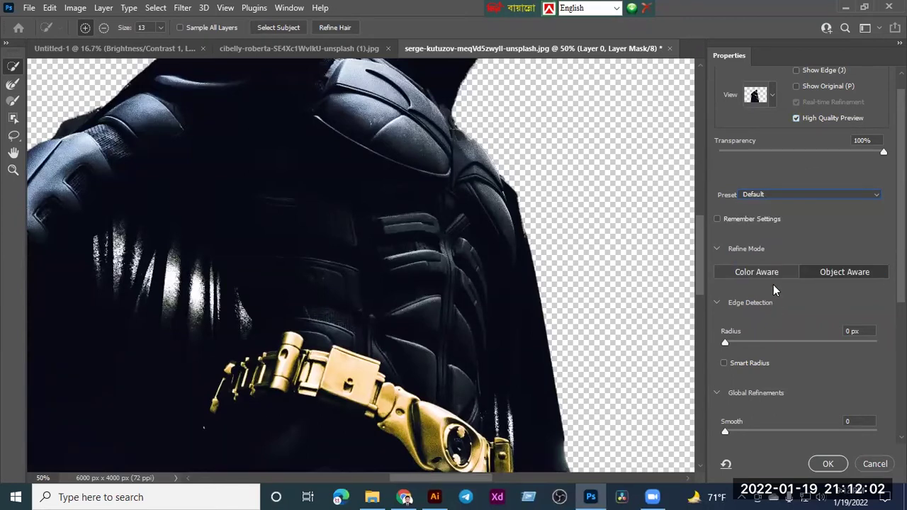
- Try several edge detection radii on the Batman mask, settle on 4 px, and enable Smart Radius
drag(725, 343, 787, 345)
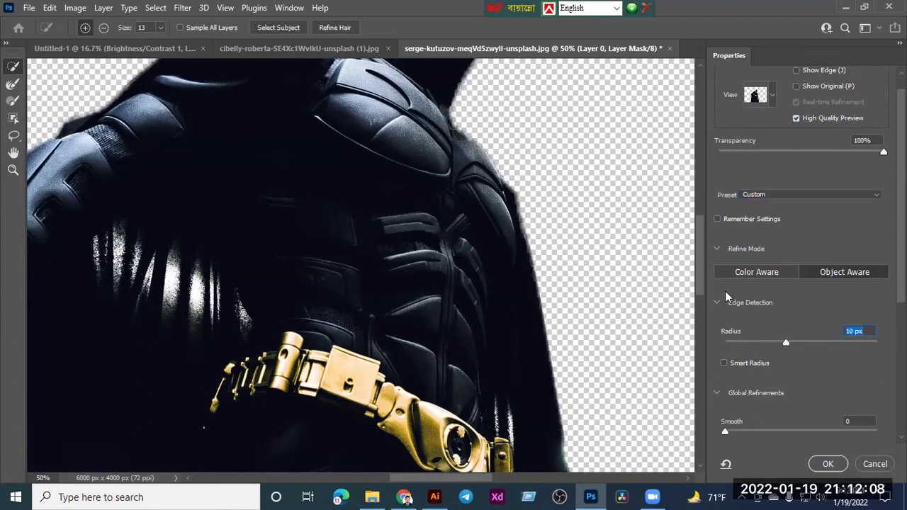
drag(784, 342, 839, 341)
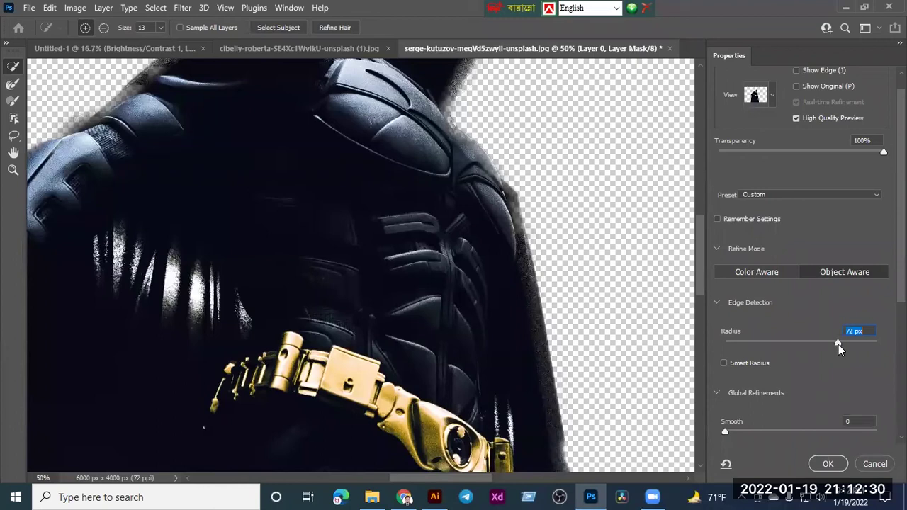
drag(825, 346, 757, 348)
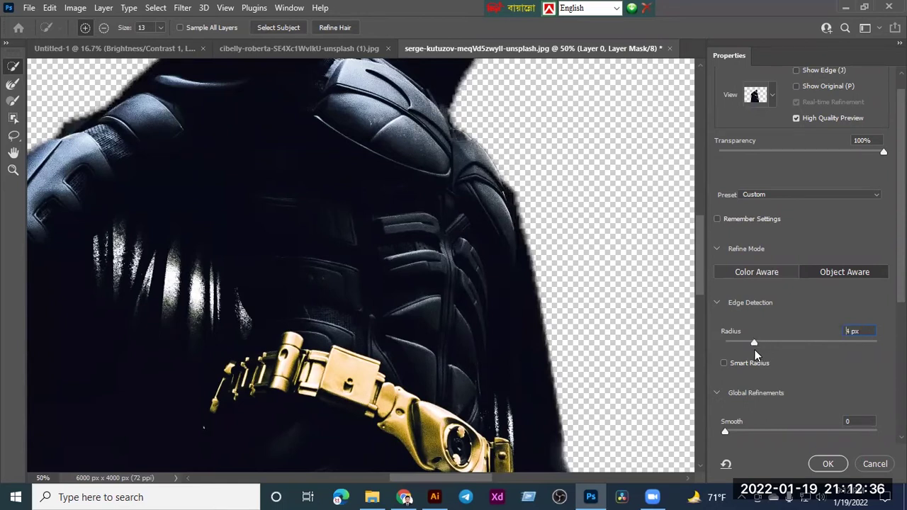
mouse_move(754, 343)
mouse_down()
mouse_move(730, 342)
mouse_move(737, 343)
mouse_up()
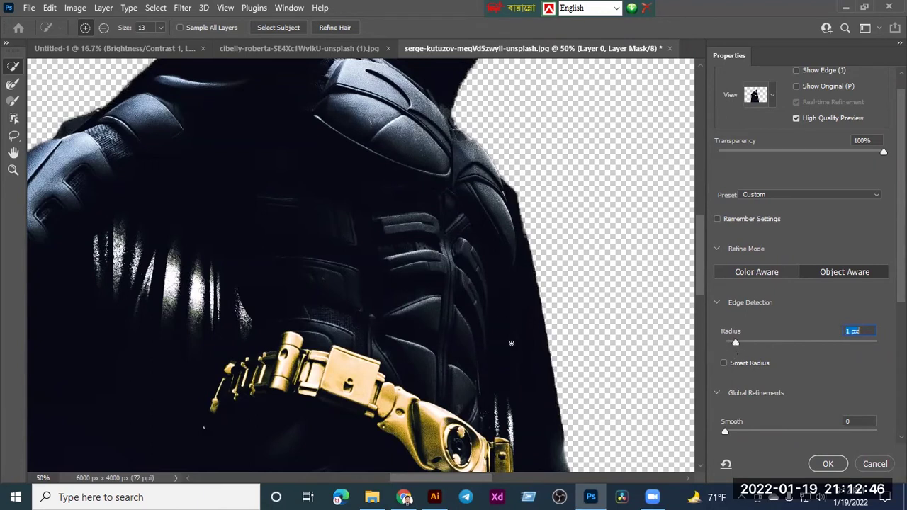
drag(733, 343, 760, 346)
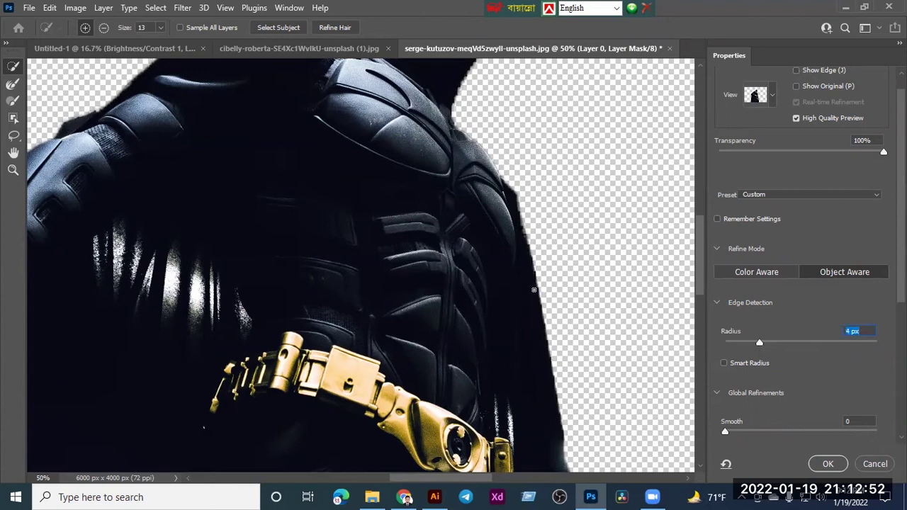
click(725, 364)
- Set the Smooth refinement of the Batman mask to 100
drag(730, 437, 873, 436)
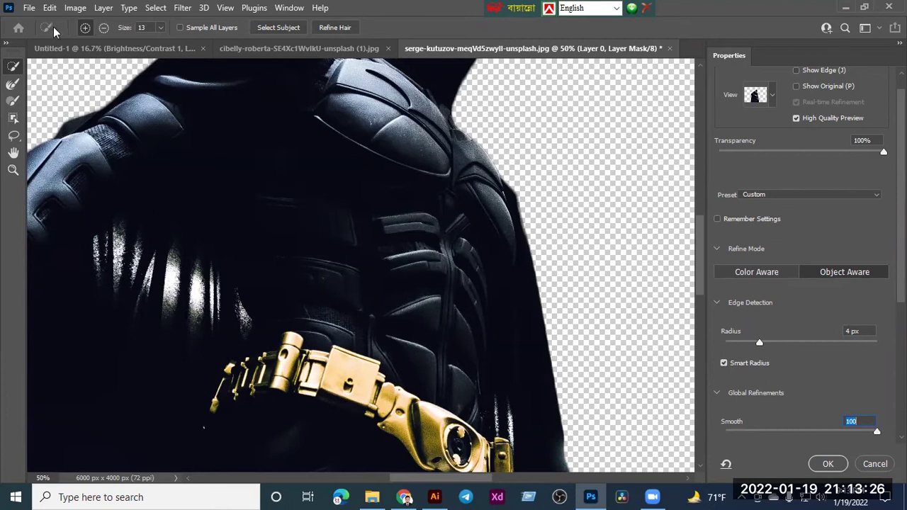
click(30, 8)
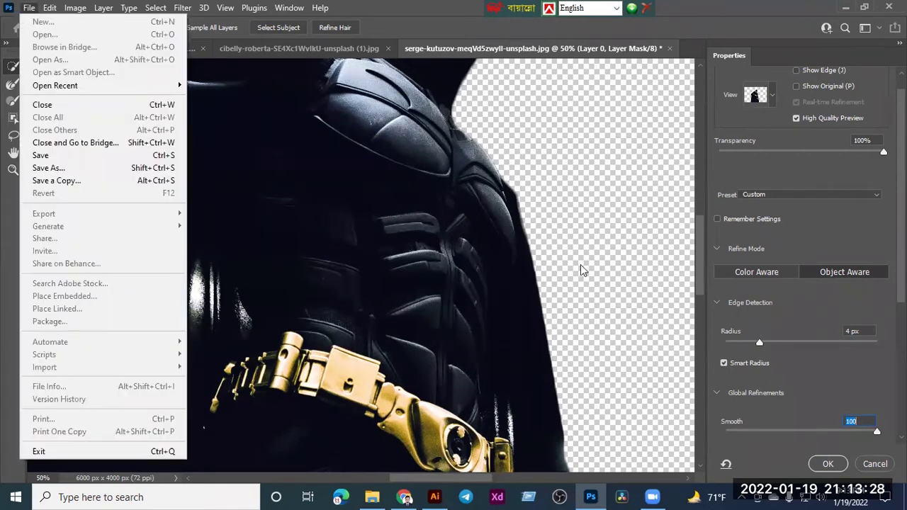
click(801, 392)
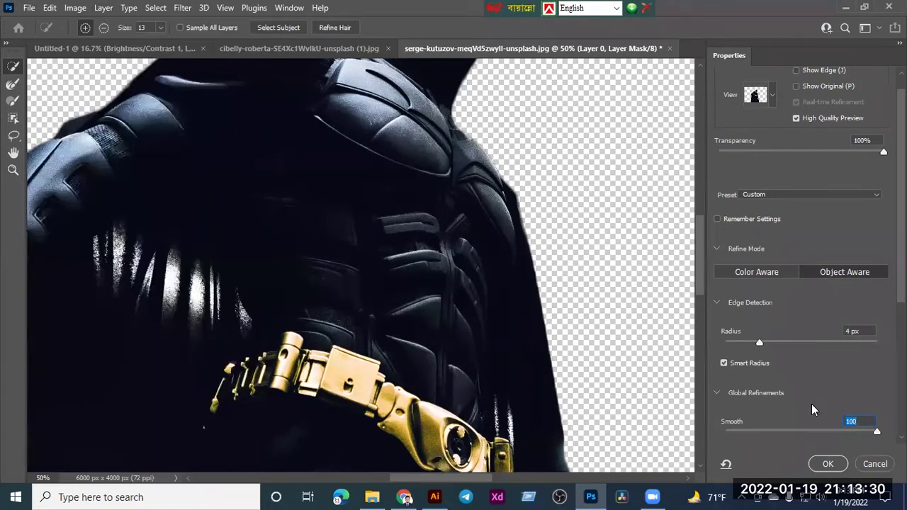
- Set the Batman mask's Feather refinement to 0.1 px and apply the Select and Mask settings
scroll(812, 408, down, 5)
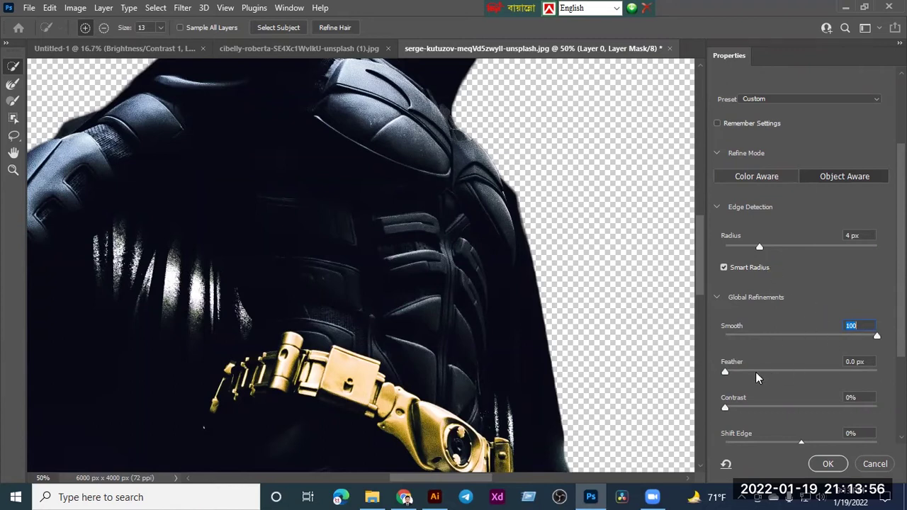
drag(725, 372, 770, 375)
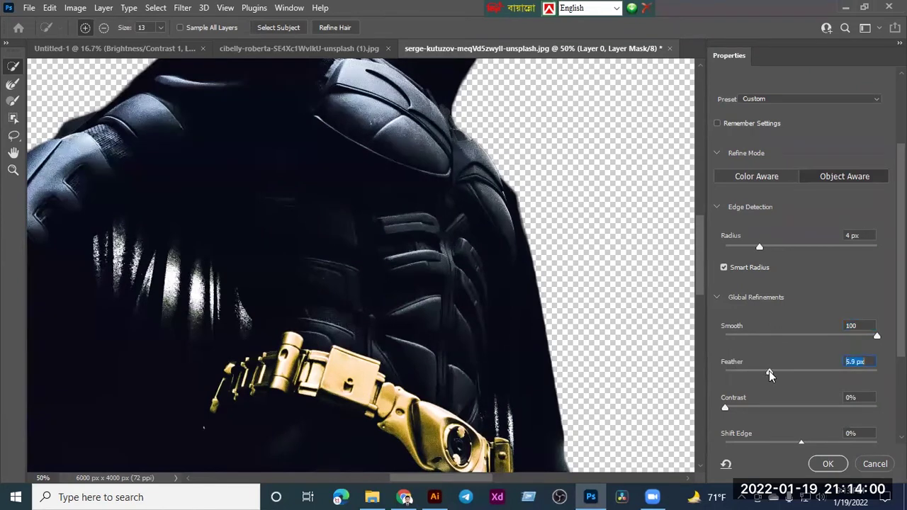
drag(770, 375, 730, 374)
scroll(802, 442, down, 2)
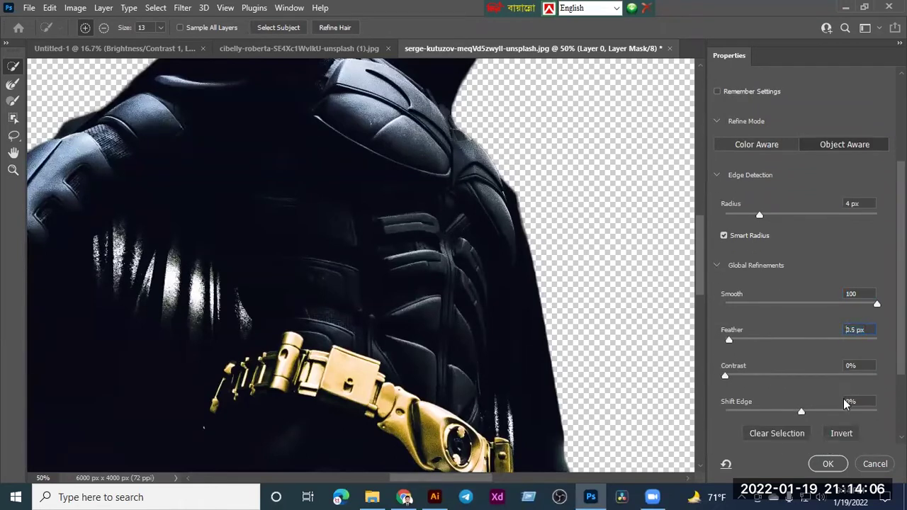
scroll(838, 436, down, 1)
scroll(780, 305, down, 1)
scroll(775, 298, down, 1)
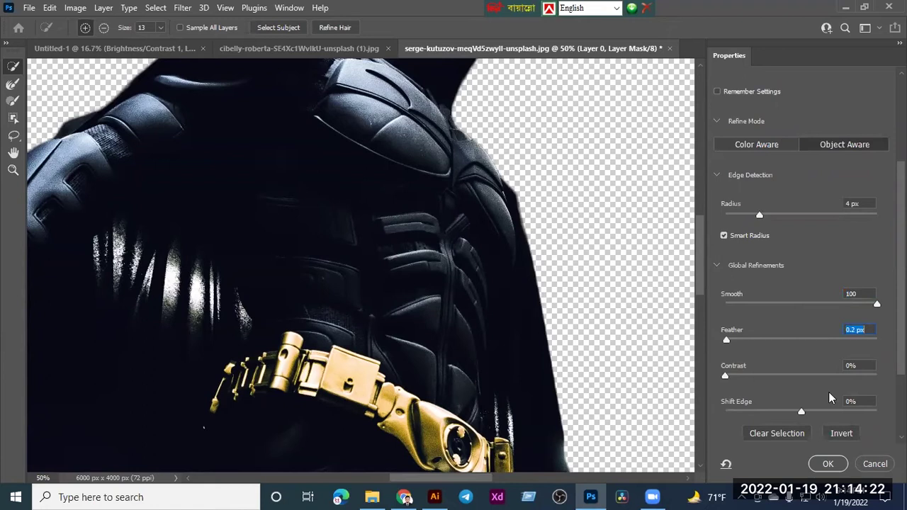
scroll(834, 397, down, 1)
key(Down)
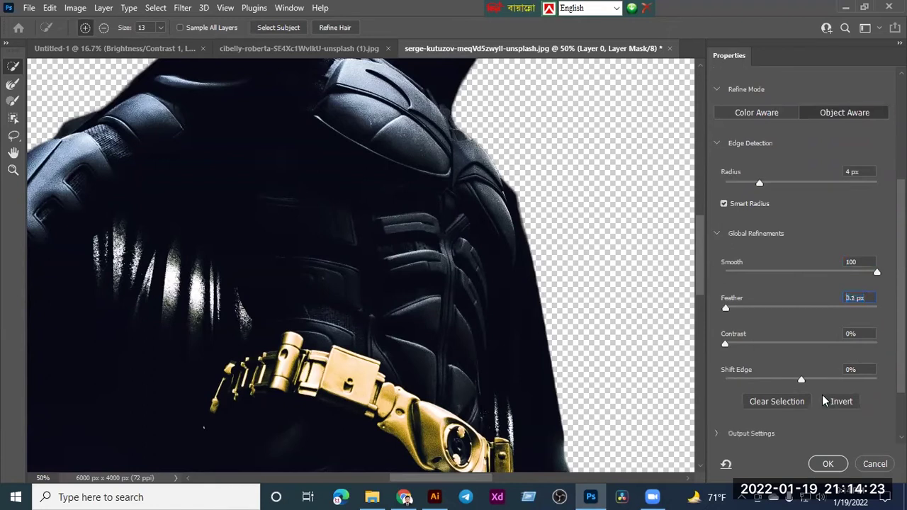
click(830, 462)
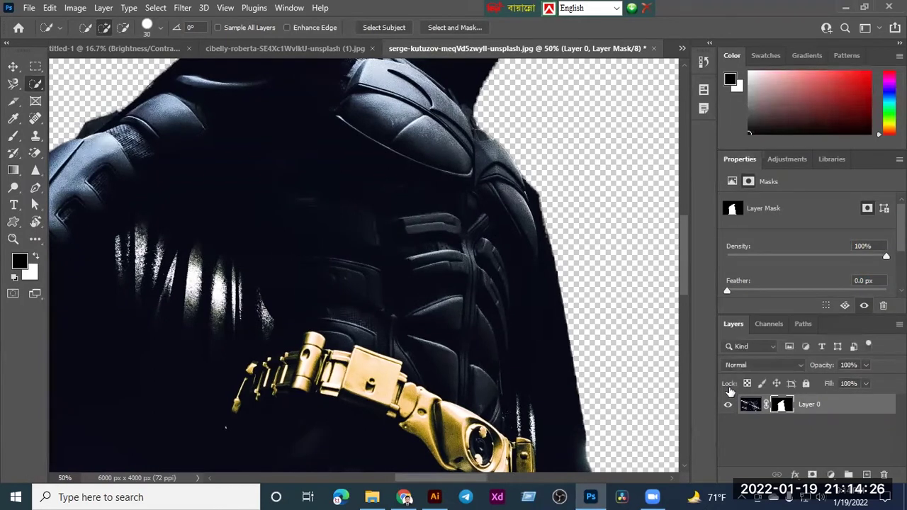
- Try a 4.2 px feather and 50% density on the Batman layer mask, and undo the mask changes
key(ctrl+minus)
key(ctrl+minus)
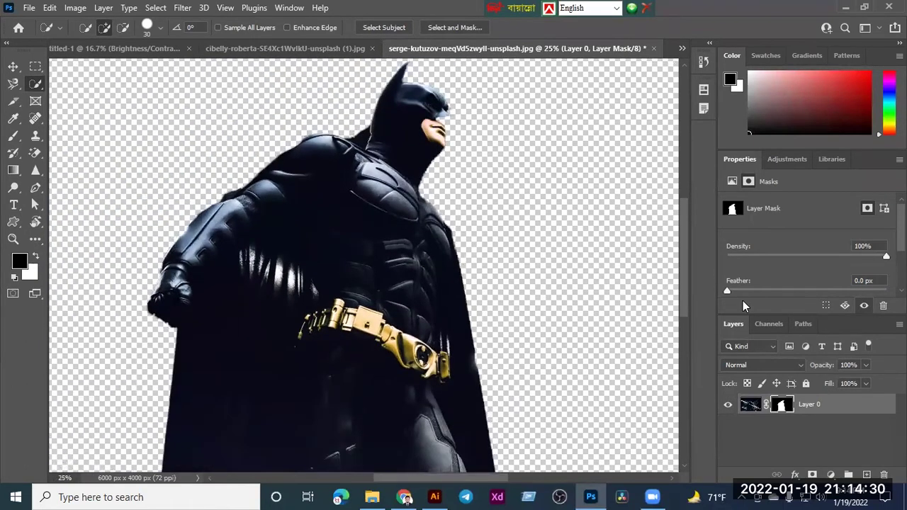
drag(728, 289, 764, 293)
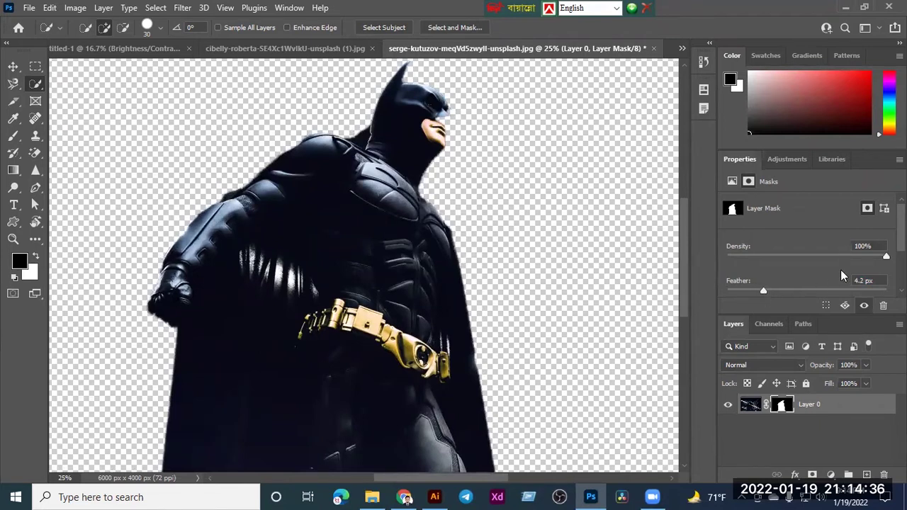
drag(884, 257, 806, 260)
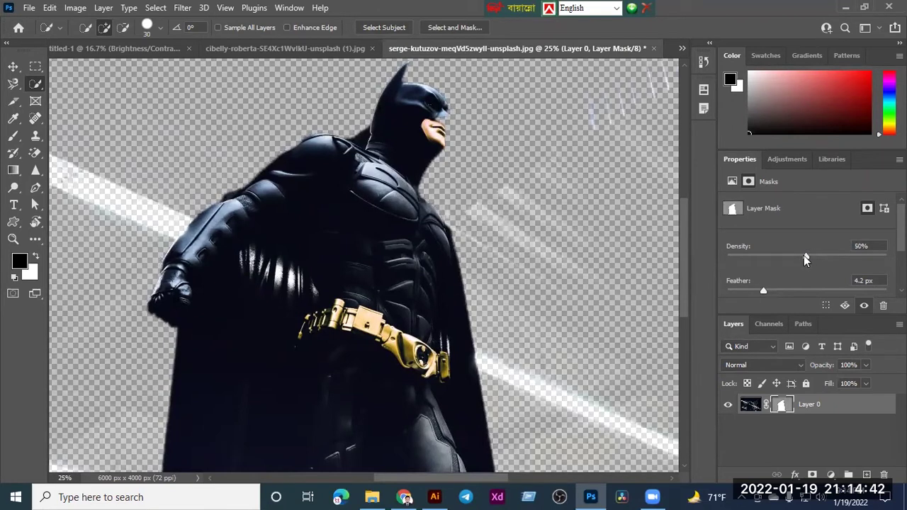
scroll(603, 188, up, 3)
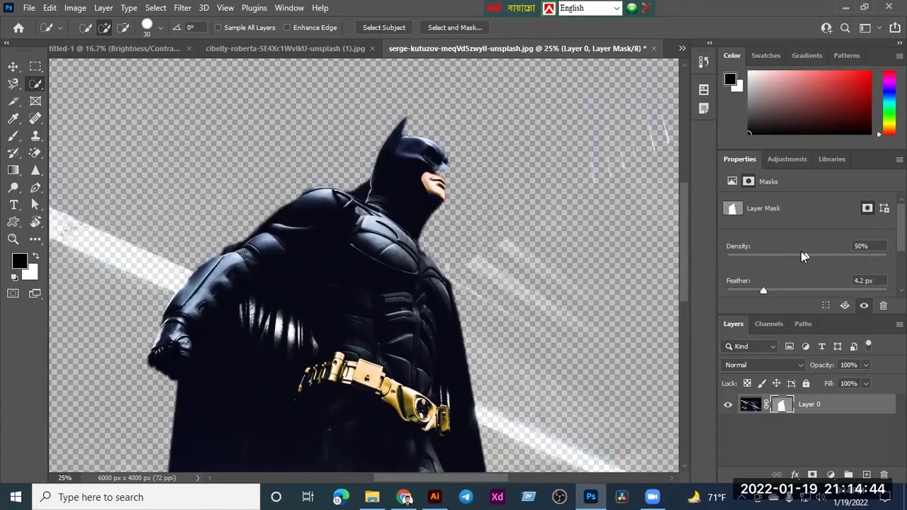
drag(807, 256, 888, 257)
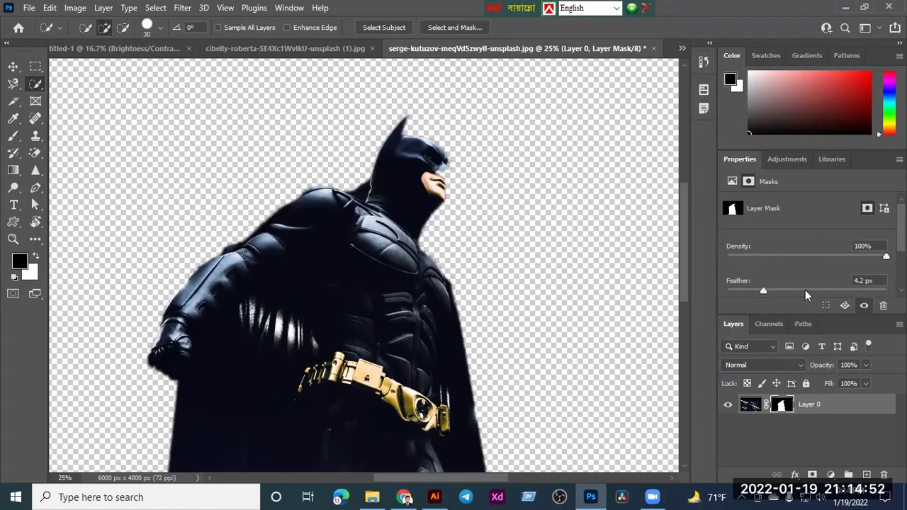
scroll(810, 280, down, 2)
scroll(810, 280, down, 1)
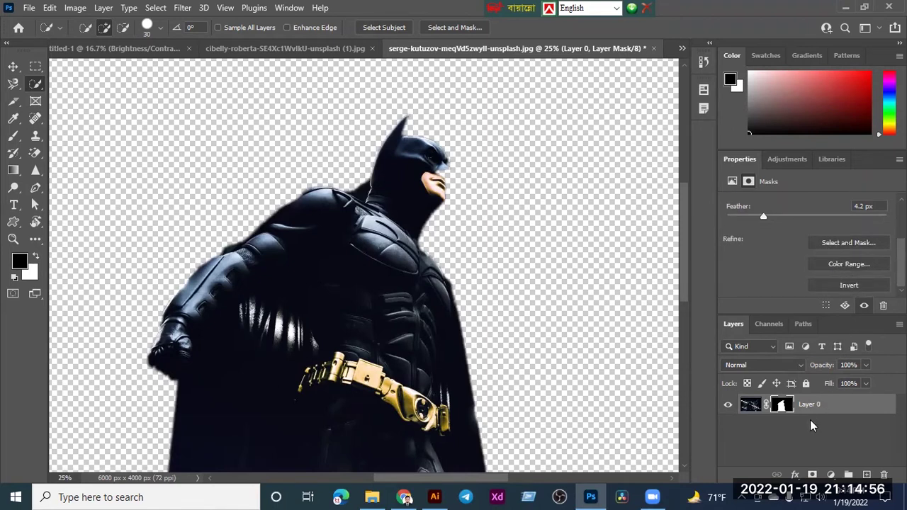
key(ctrl+z)
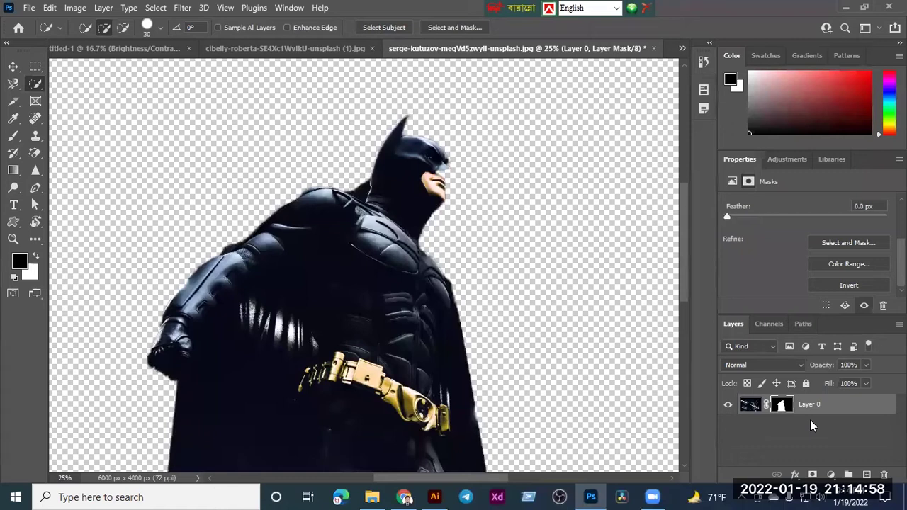
key(ctrl+z)
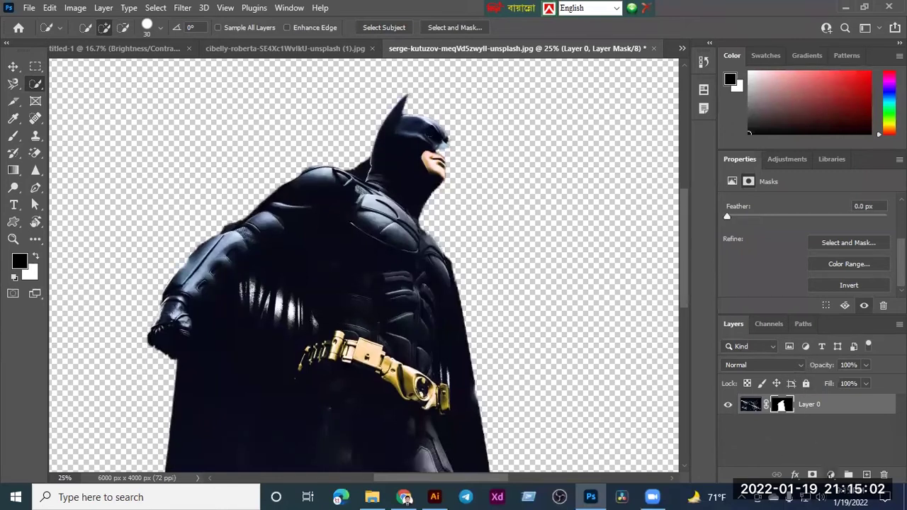
- Add a Color Lookup adjustment layer above the Batman cutout using the 2Strip.look 3D LUT
click(831, 475)
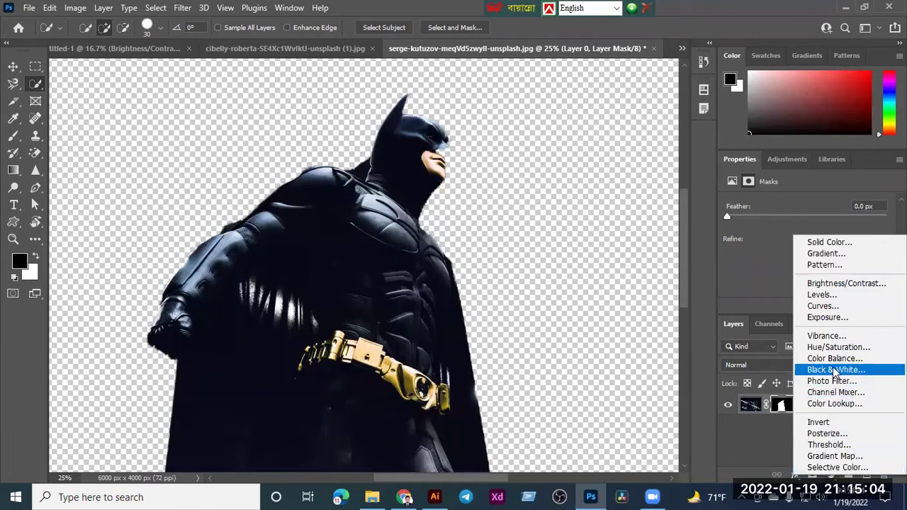
click(833, 403)
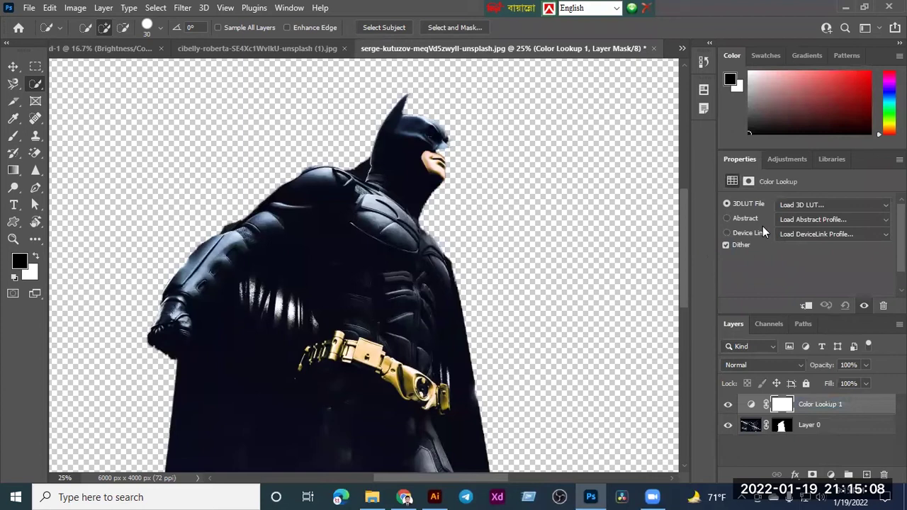
key(ctrl+minus)
key(ctrl+minus)
key(ctrl+minus)
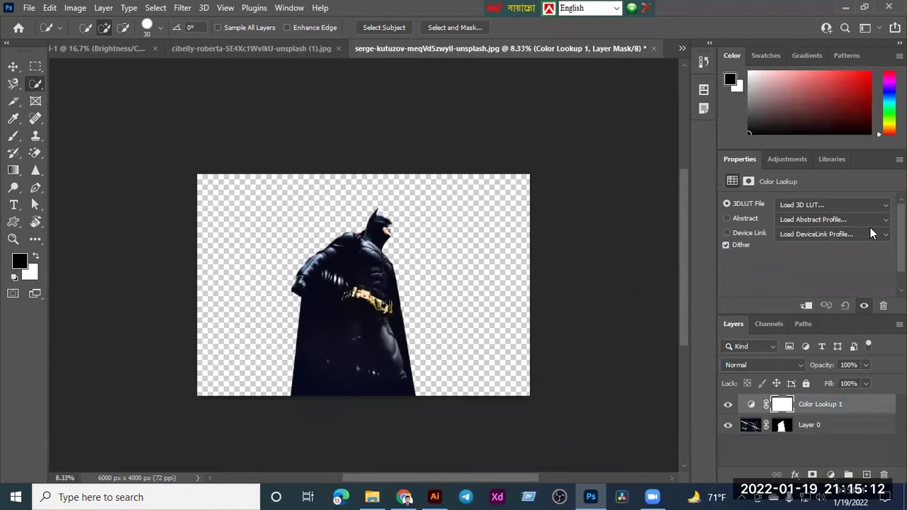
click(863, 205)
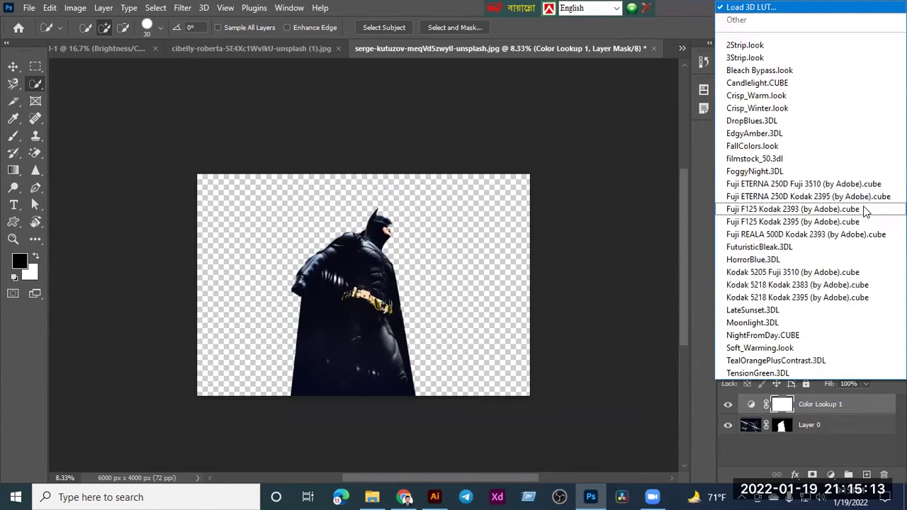
click(785, 49)
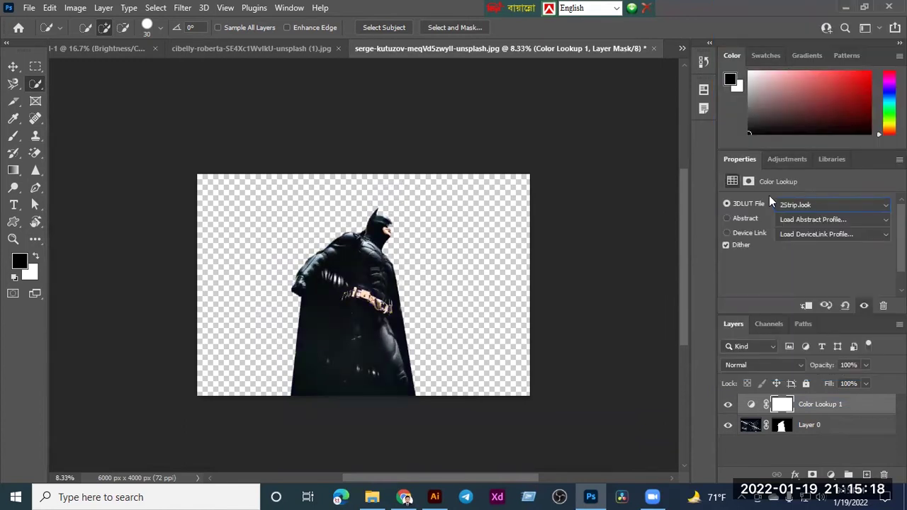
- Add a Color Lookup adjustment layer with the 2Strip.look 3D LUT to the photo of the smiling man
click(301, 49)
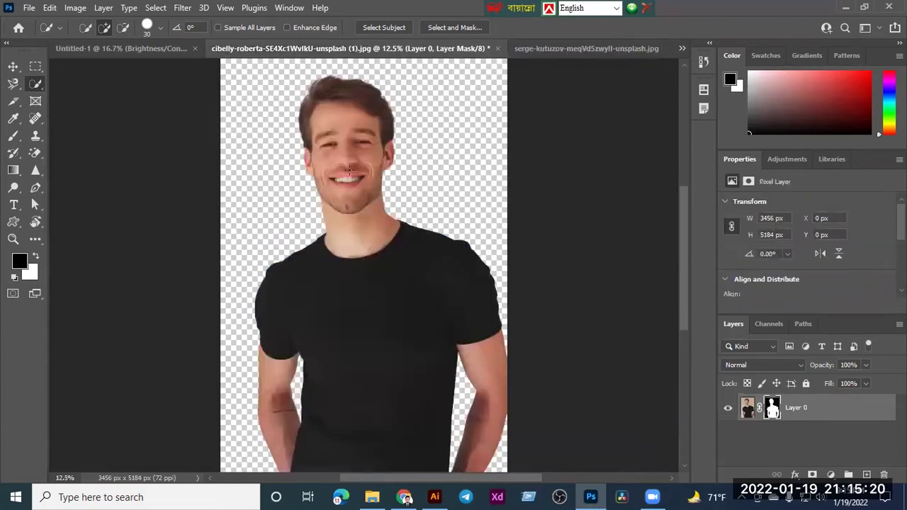
click(831, 474)
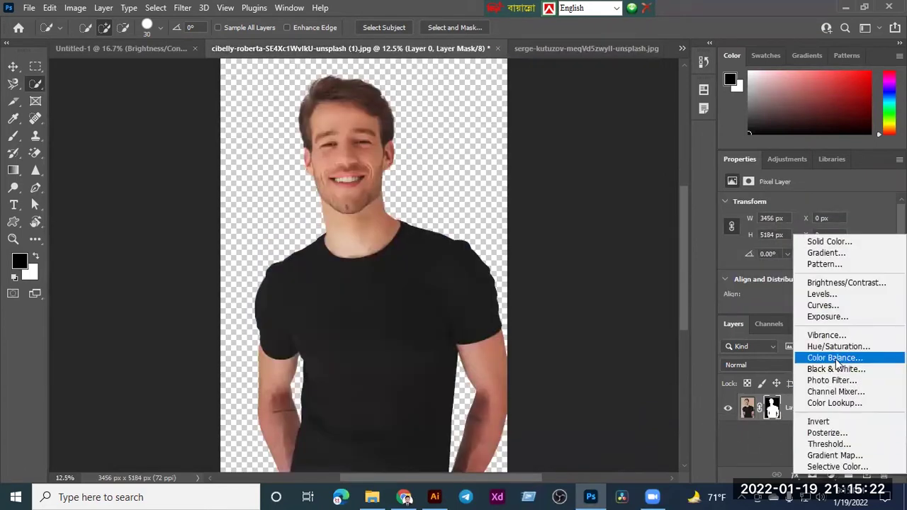
click(834, 403)
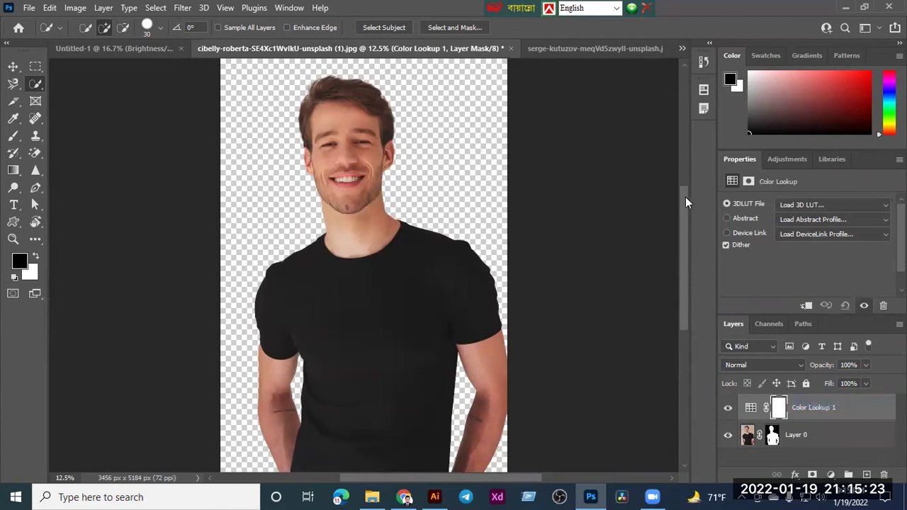
click(834, 205)
click(774, 45)
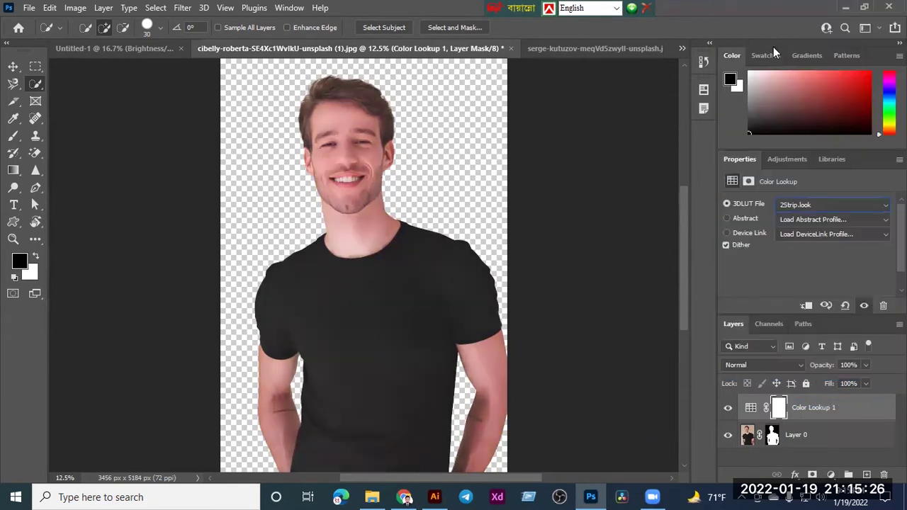
- Try the Color Lookup layer's 3D LUTs from 3Strip.look through Fuji ETERNA 250D Fuji 3510 on the smiling man
click(835, 207)
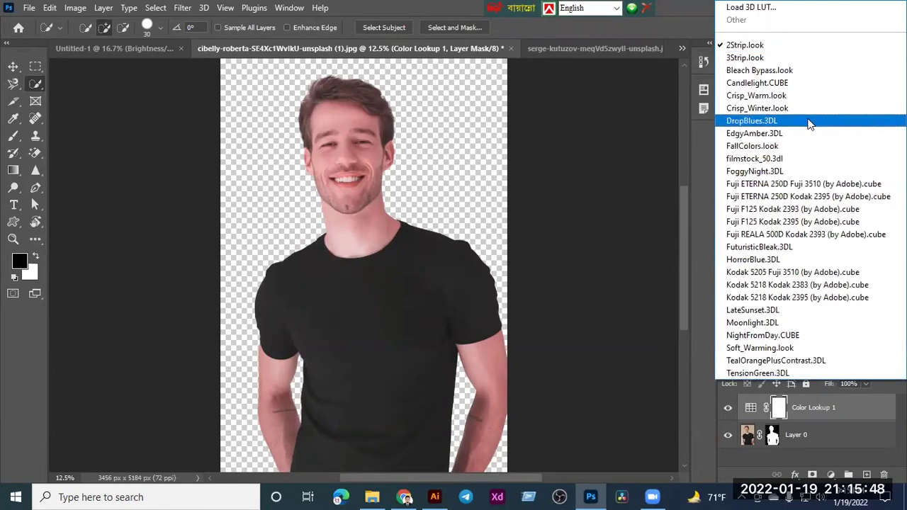
click(797, 59)
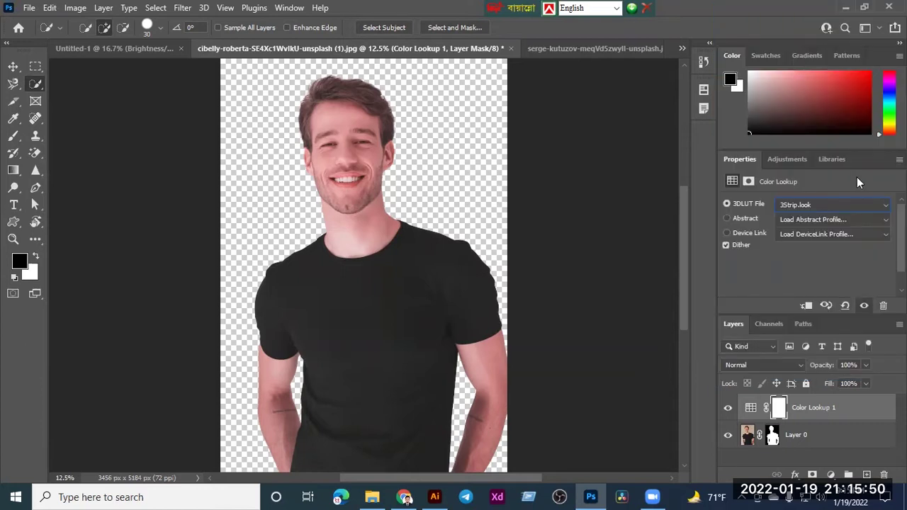
scroll(863, 204, down, 2)
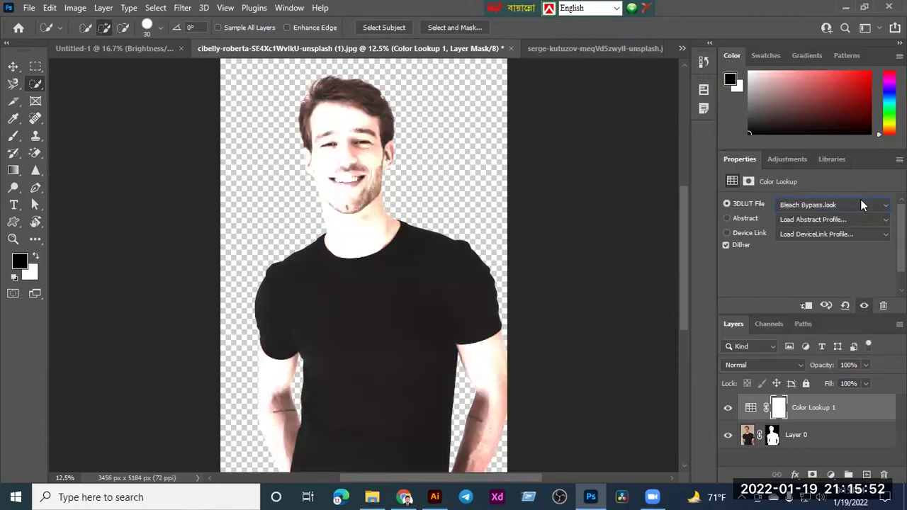
scroll(862, 204, down, 1)
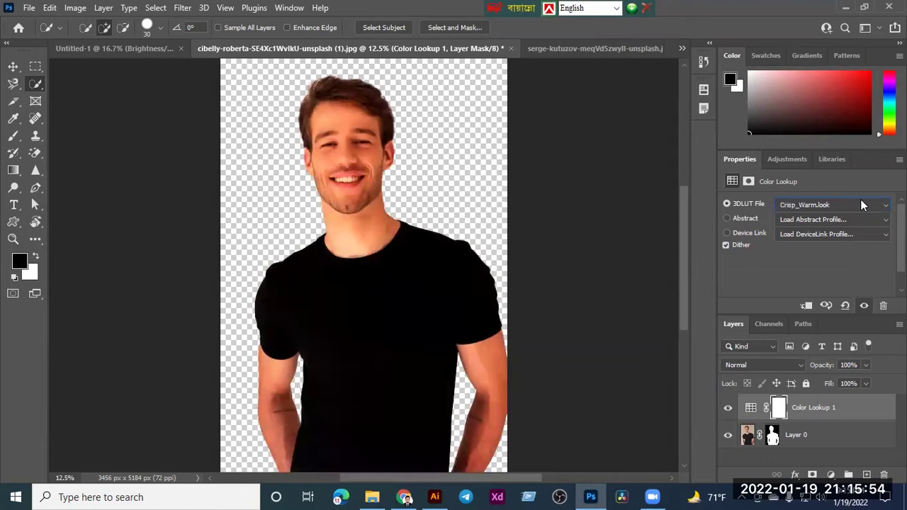
scroll(862, 204, down, 2)
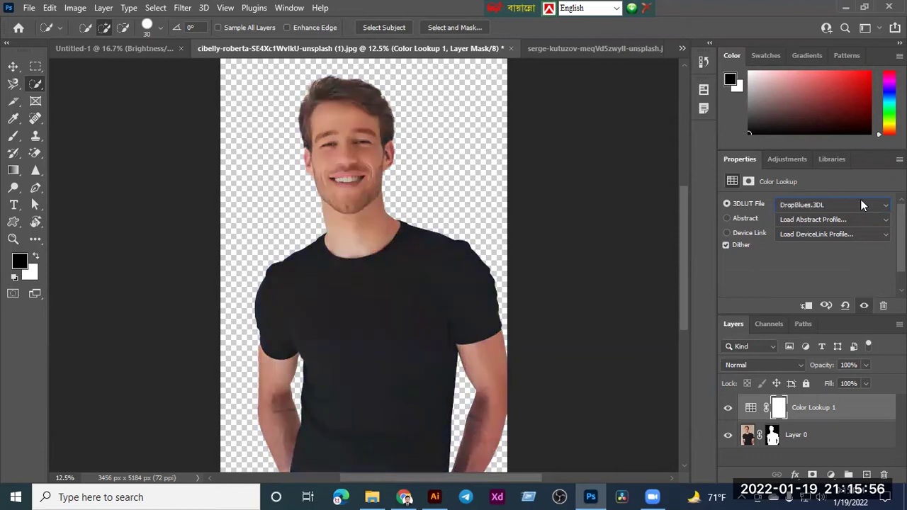
scroll(861, 205, down, 1)
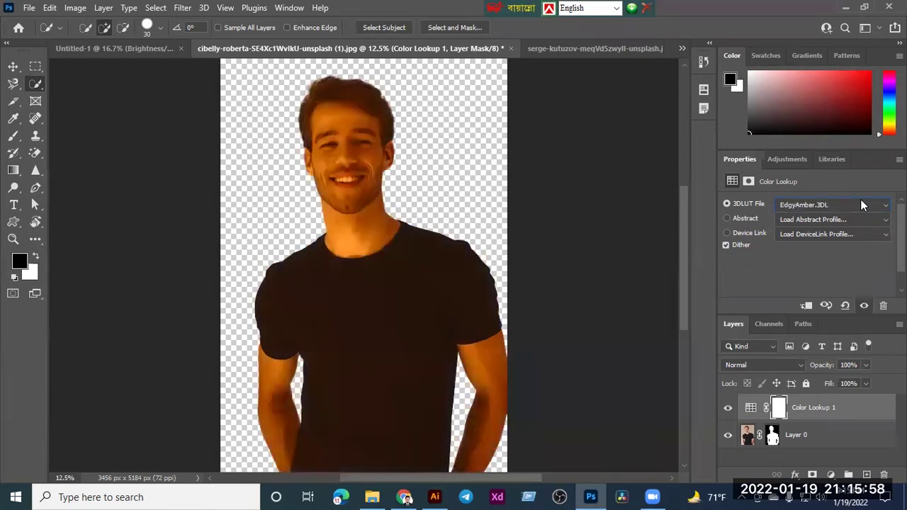
scroll(861, 205, down, 3)
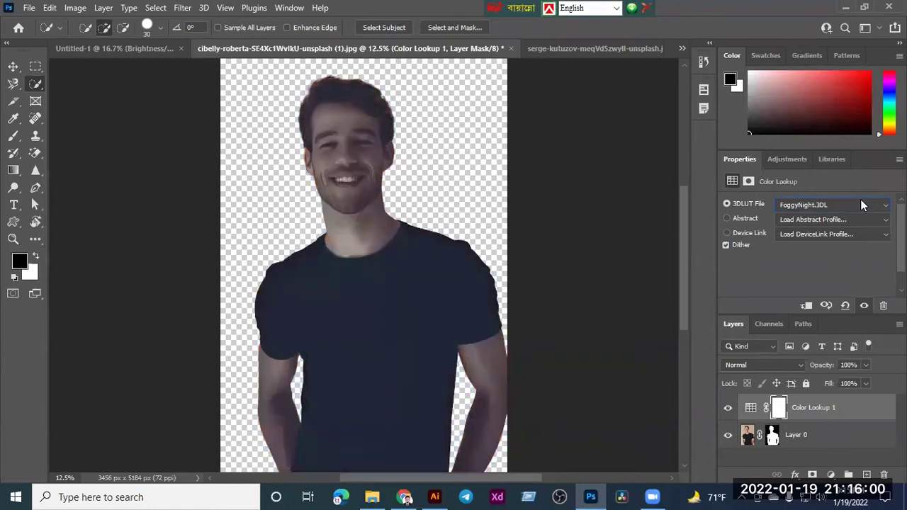
scroll(861, 205, down, 1)
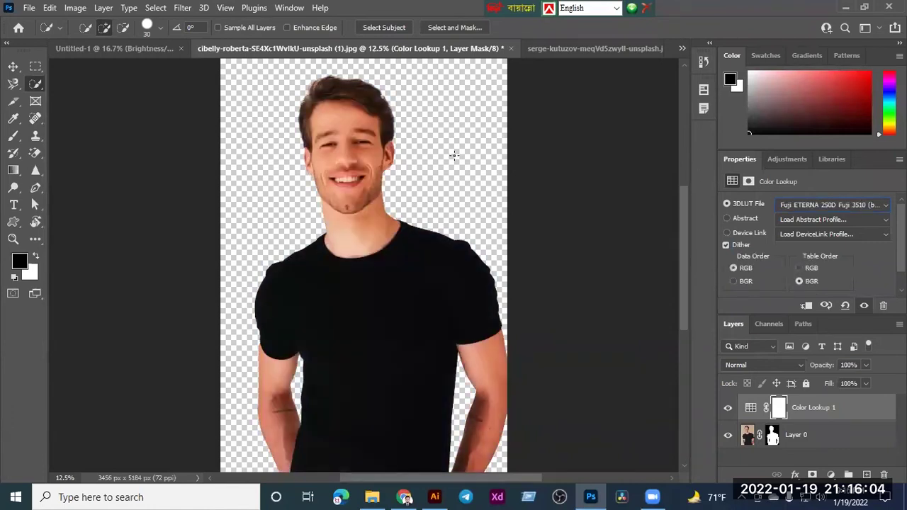
- Try the remaining 3D LUTs from Fuji ETERNA 250D Kodak 2395 through TealOrangePlusContrast.3DL on the Color Lookup layer
key(Down)
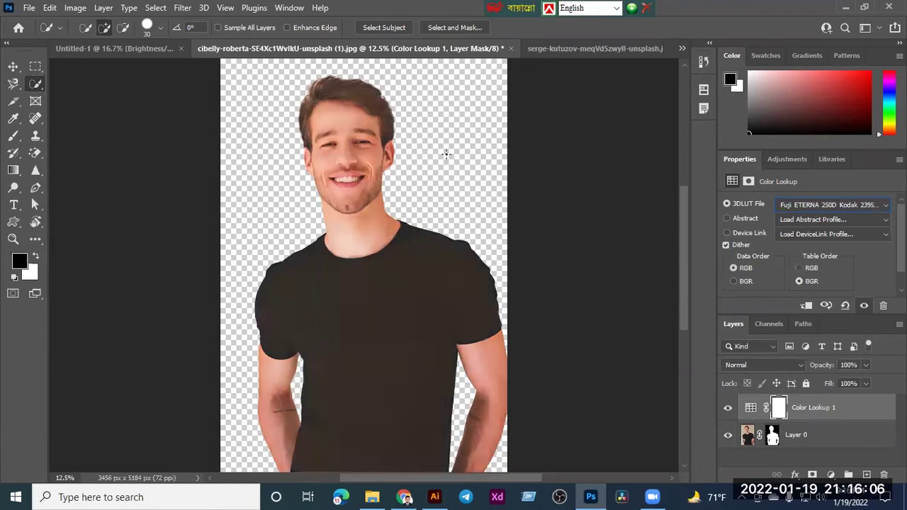
key(Down)
key(Down)
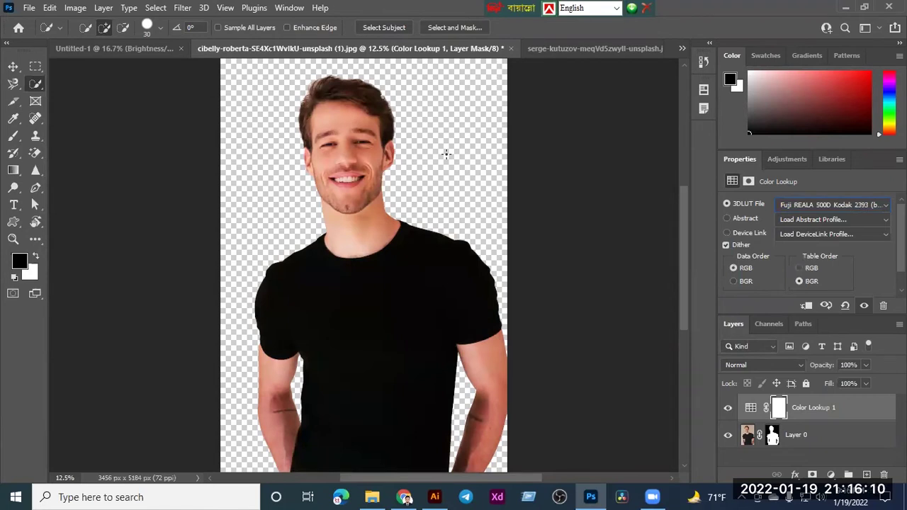
key(Down)
key(Down)
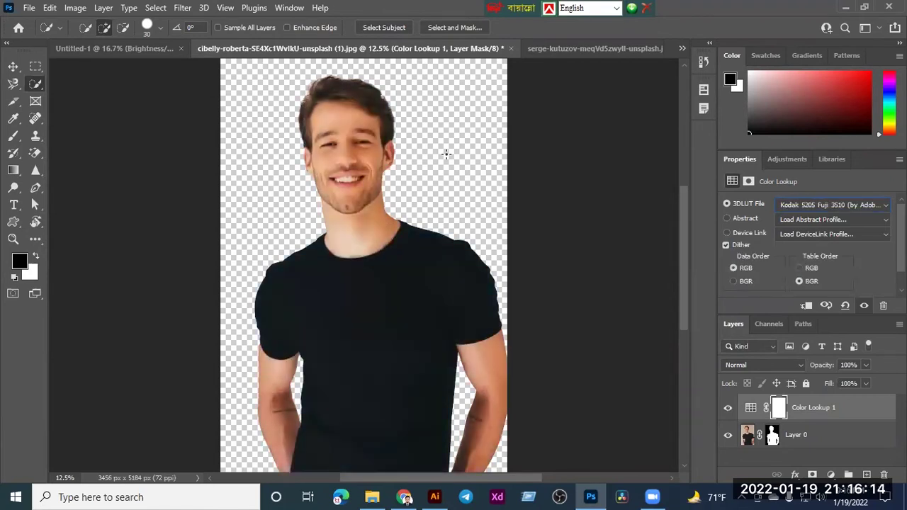
key(Down)
key(Down)
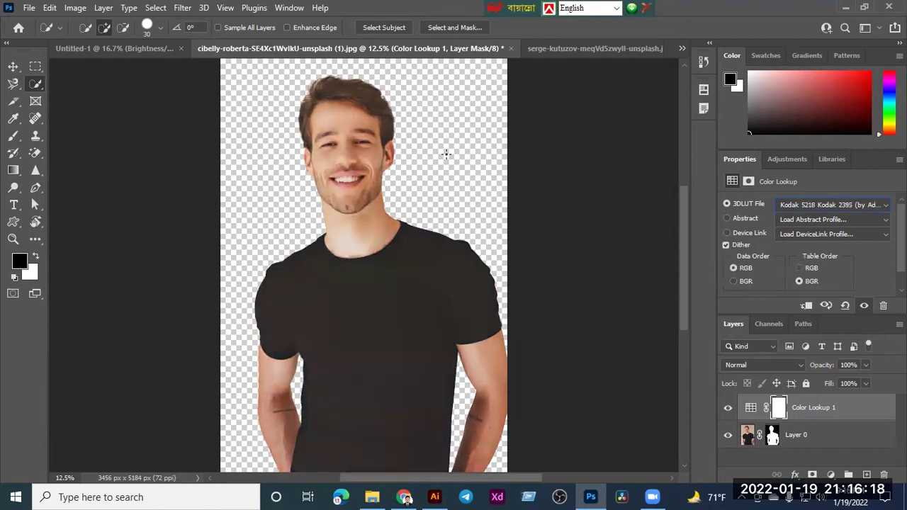
key(Down)
key(Down)
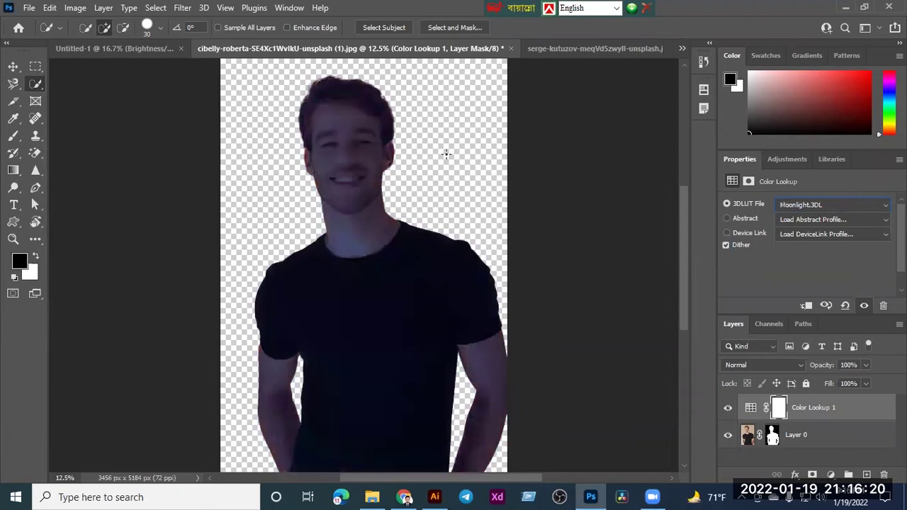
key(Down)
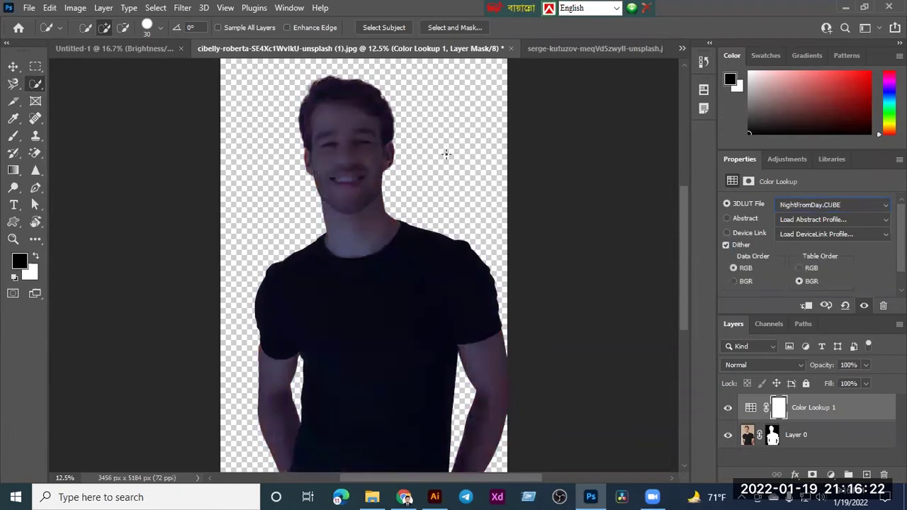
key(Down)
key(Down)
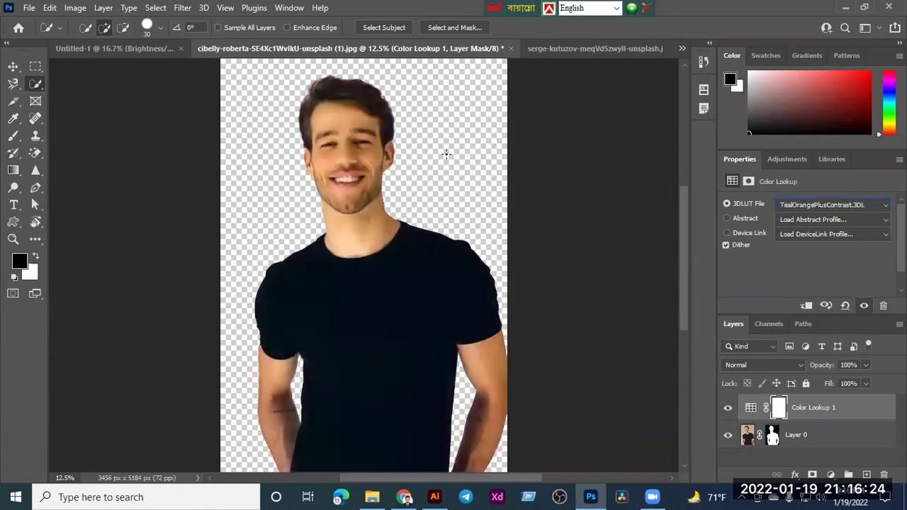
- Try the TensionGreen.3DL LUT on the Color Lookup layer and switch it to Abstract without loading an ICC profile file
click(885, 205)
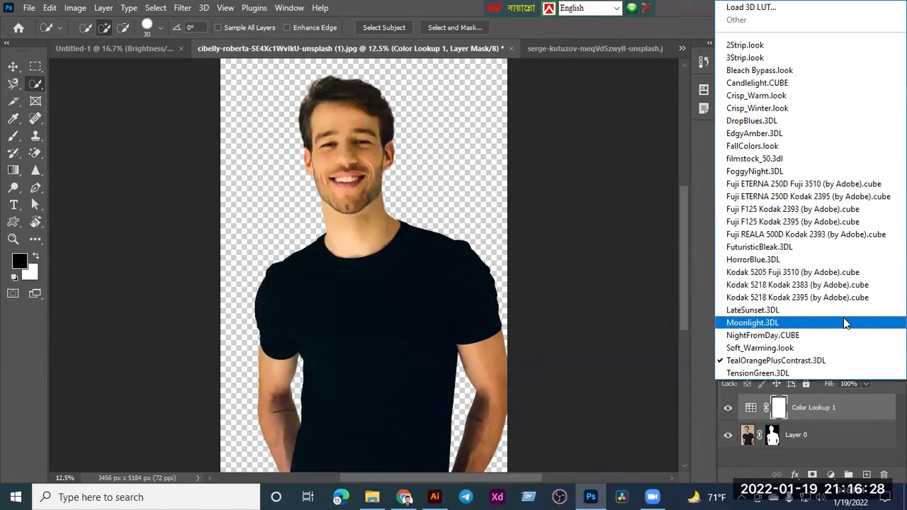
click(828, 375)
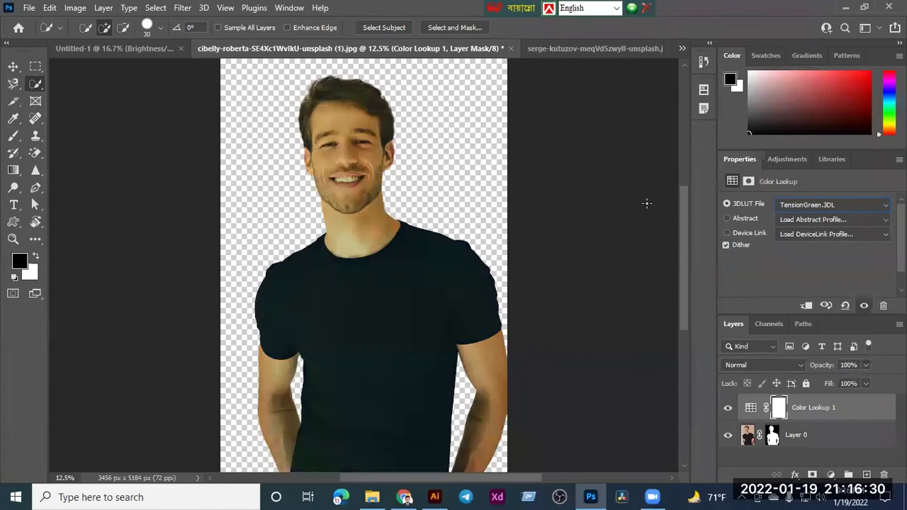
click(805, 204)
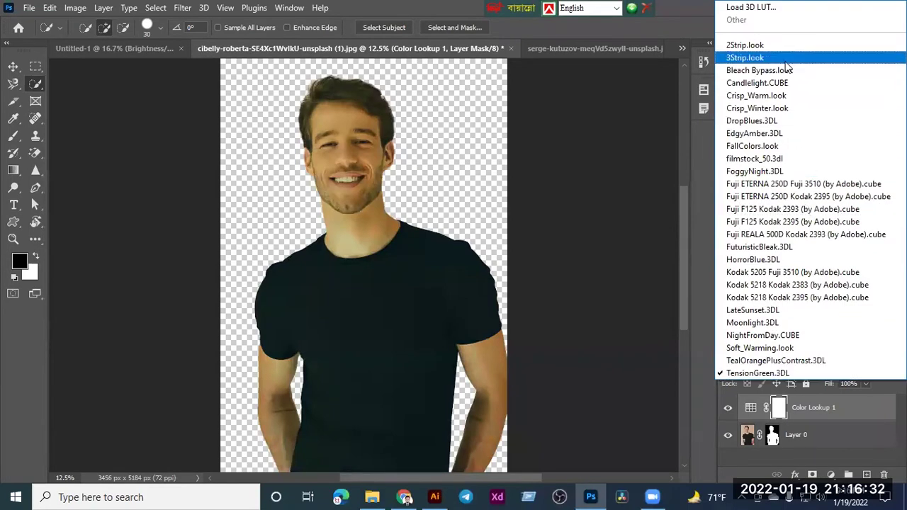
click(665, 288)
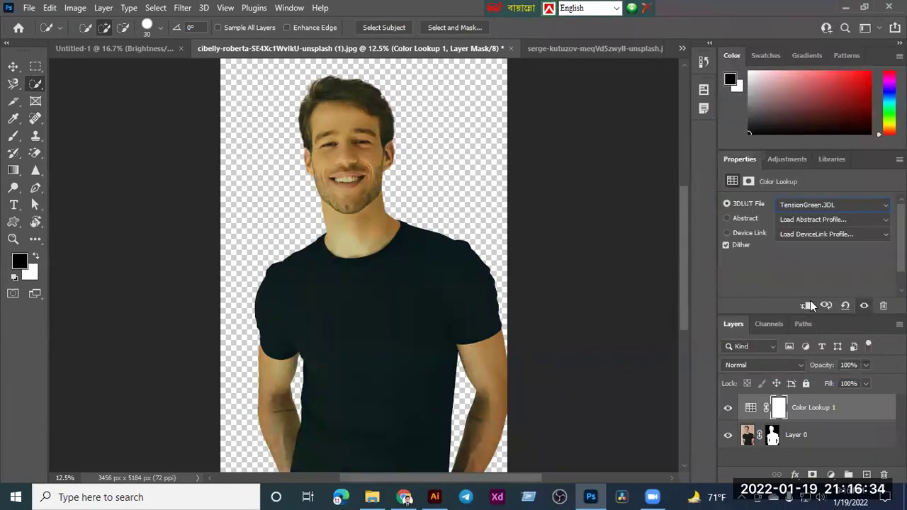
click(745, 219)
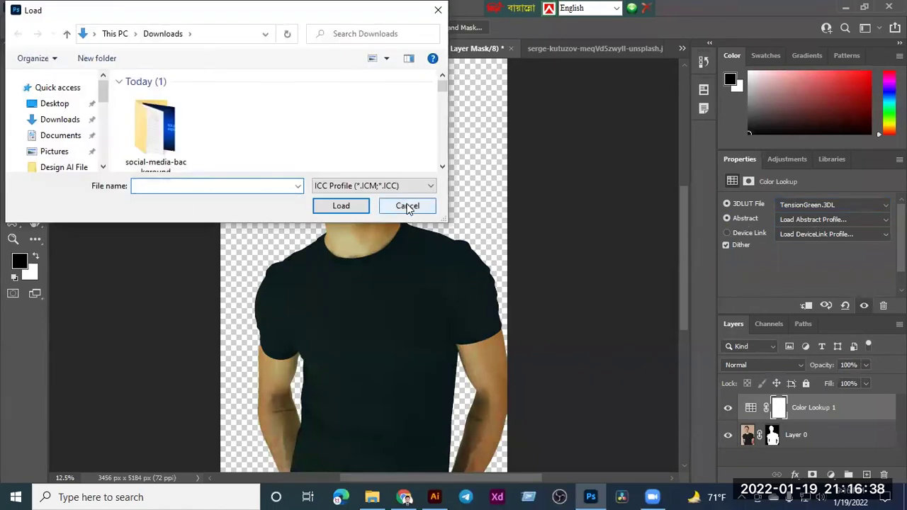
click(408, 206)
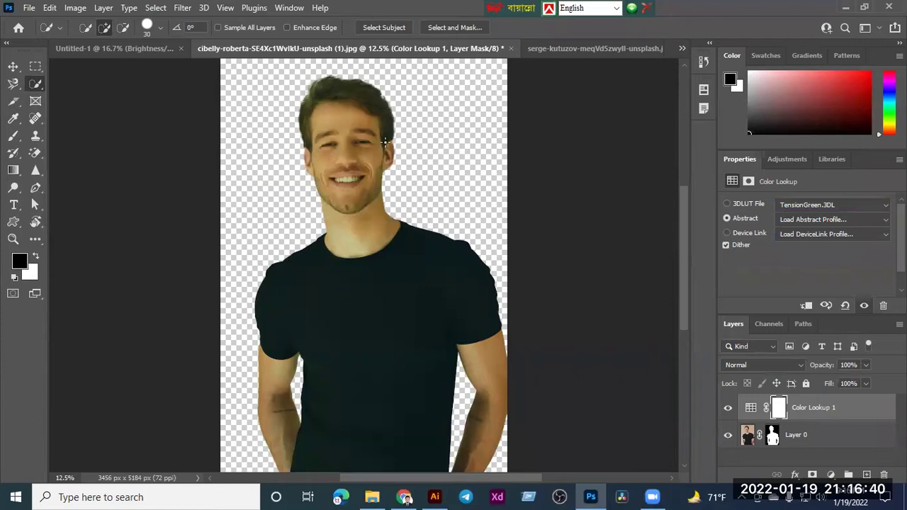
- Try a 21.1 px feather and 20% density on the Color Lookup layer's mask, and return to its lookup settings
click(748, 181)
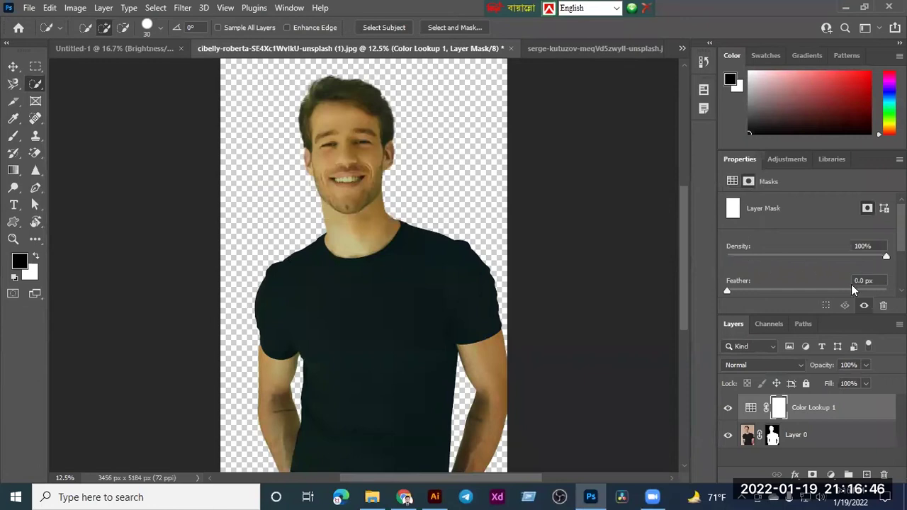
drag(730, 290, 797, 289)
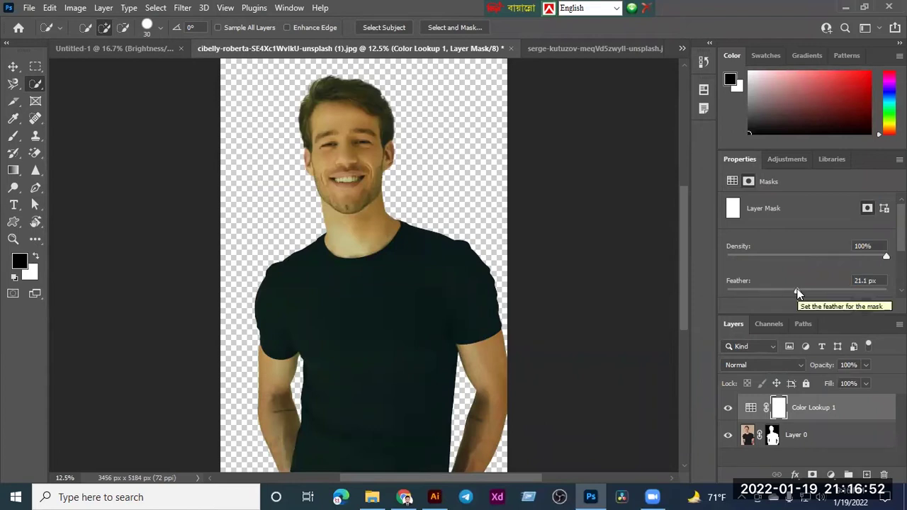
click(850, 257)
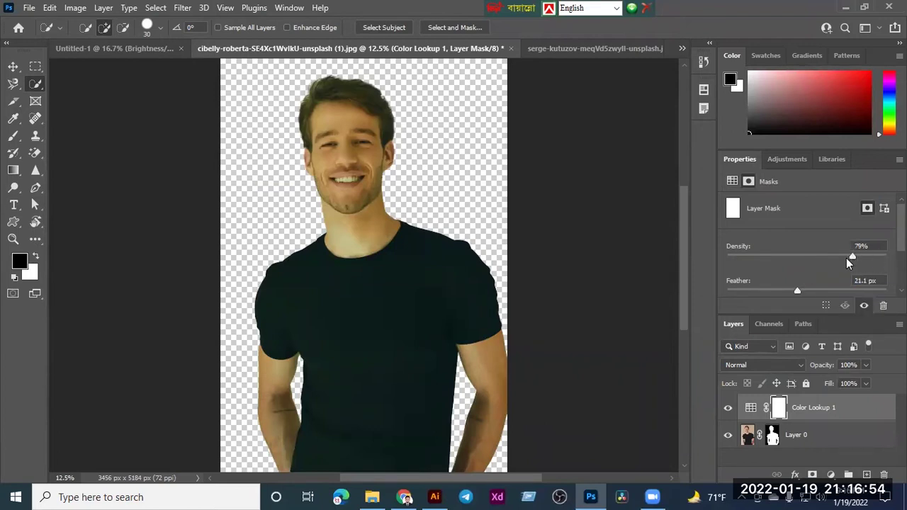
drag(839, 257, 835, 260)
drag(819, 254, 773, 256)
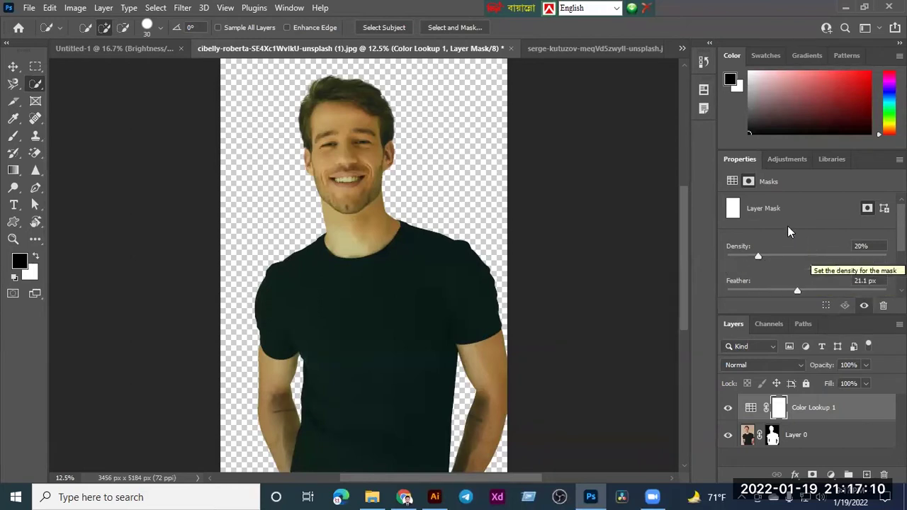
click(732, 181)
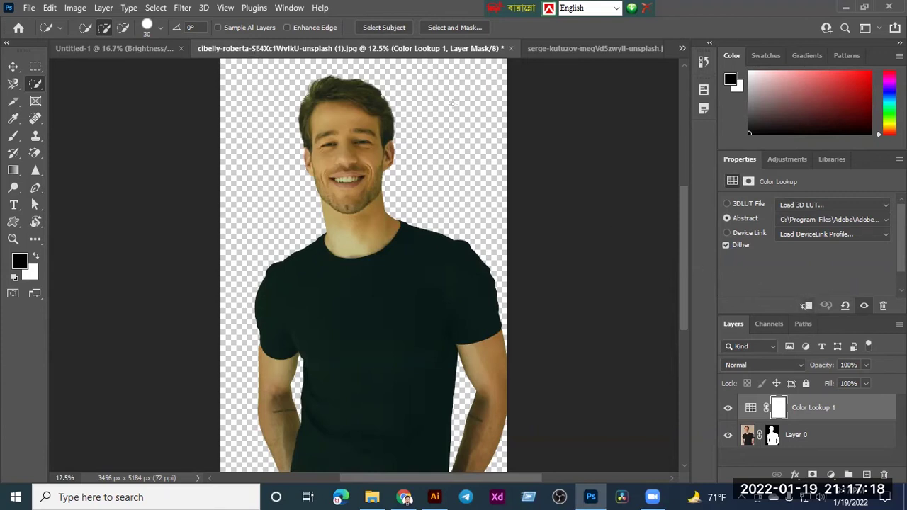
- Try a Brightness/Contrast adjustment layer above the Color Lookup layer and delete it
click(831, 475)
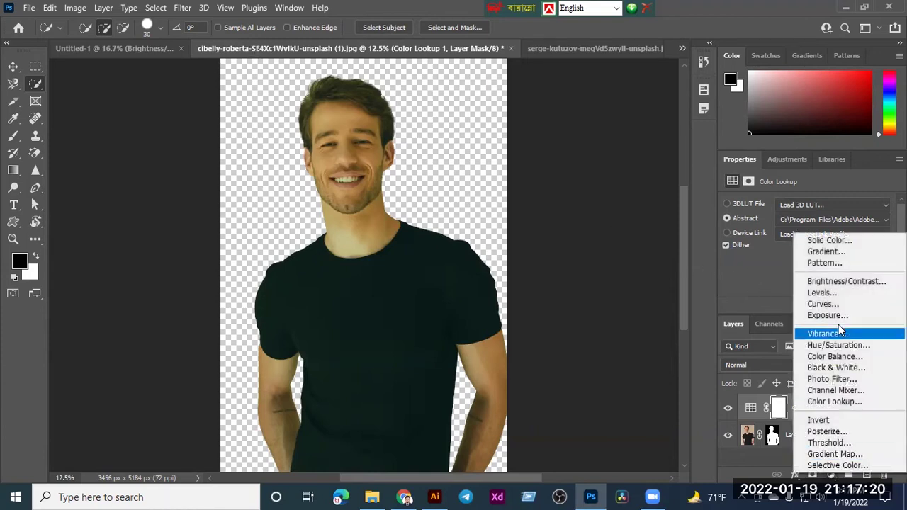
click(851, 283)
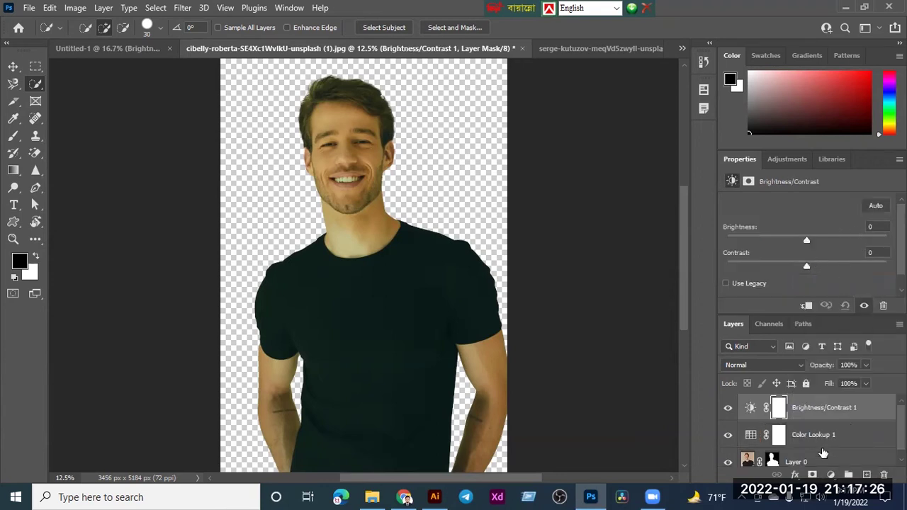
key(Delete)
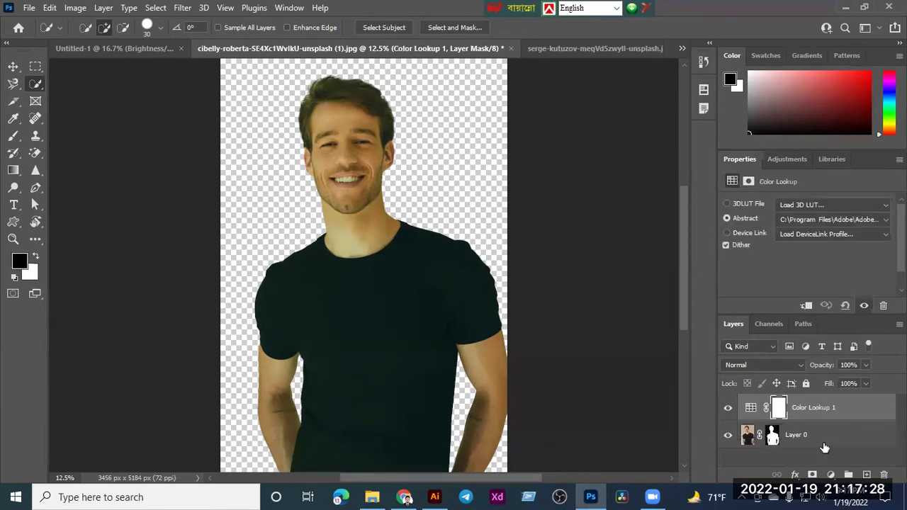
- Undo the adjustment and masking edits on the smiling man's photo back to its original Background layer
key(ctrl+z)
key(ctrl+z)
key(ctrl+z)
key(ctrl+z)
key(ctrl+z)
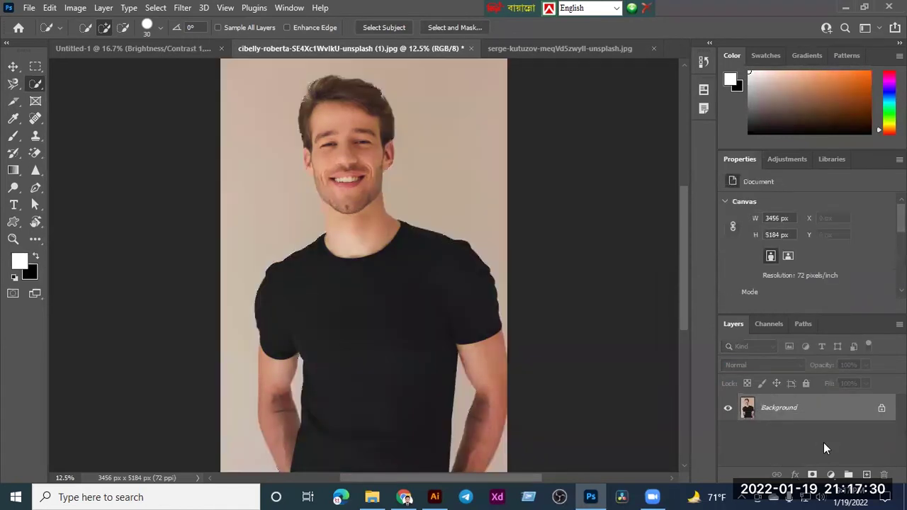
- Add a Levels adjustment layer to the smiling man's photo and set its white input level to 249
click(832, 476)
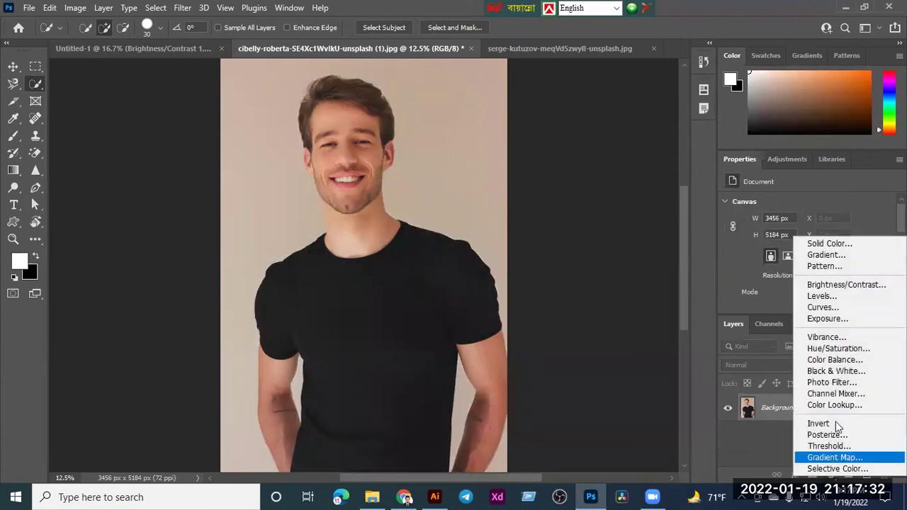
click(835, 297)
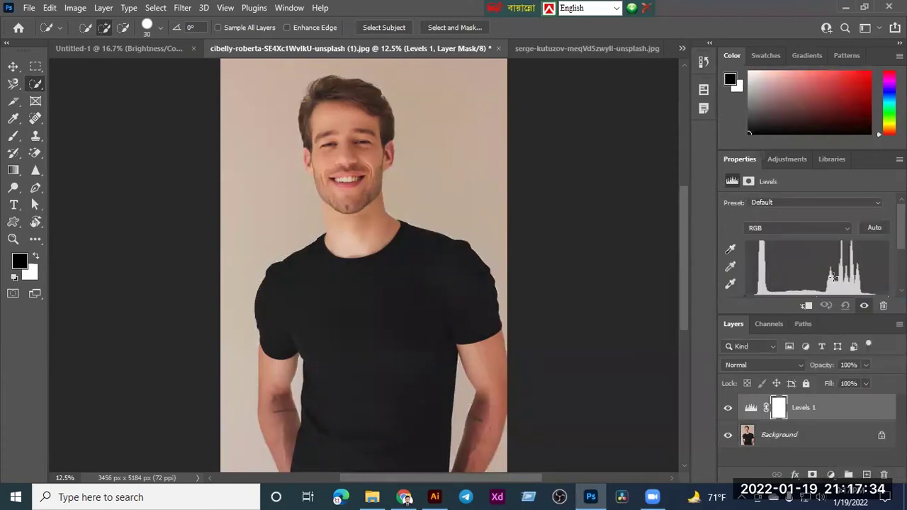
scroll(856, 279, down, 1)
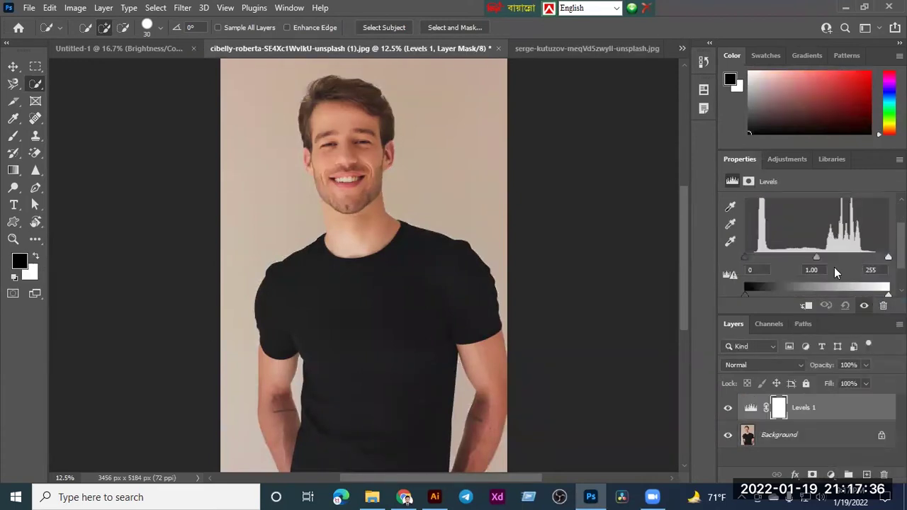
scroll(794, 266, down, 1)
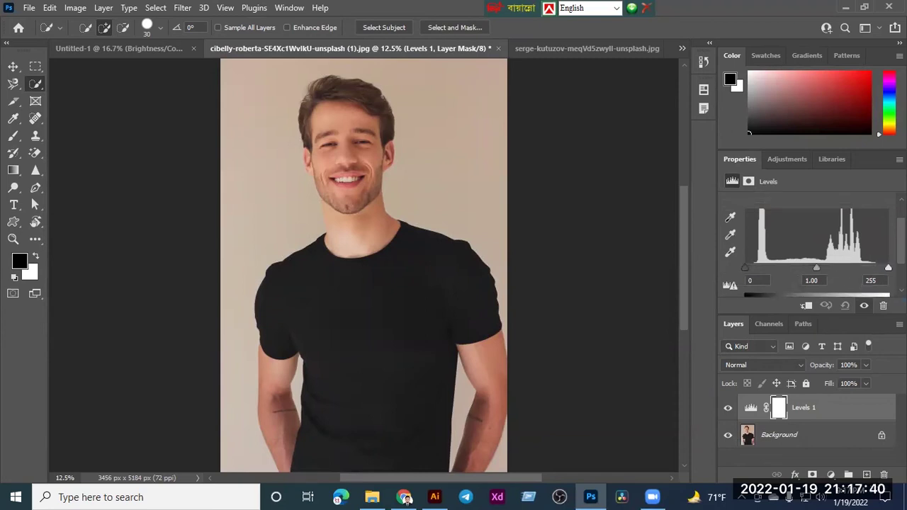
mouse_move(888, 267)
mouse_down()
mouse_move(859, 269)
mouse_move(885, 269)
mouse_up()
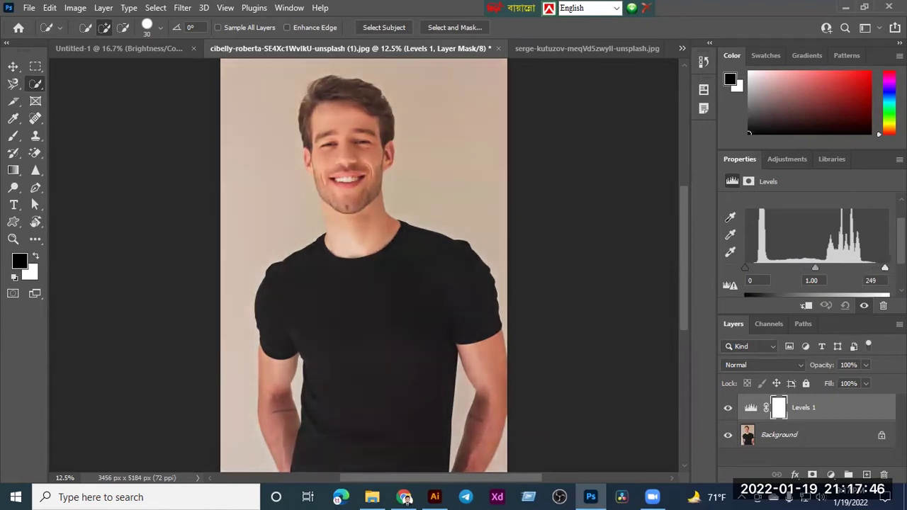
- Set the Levels layer's black input level to 1 and its midtone input to 0.81
drag(746, 267, 775, 269)
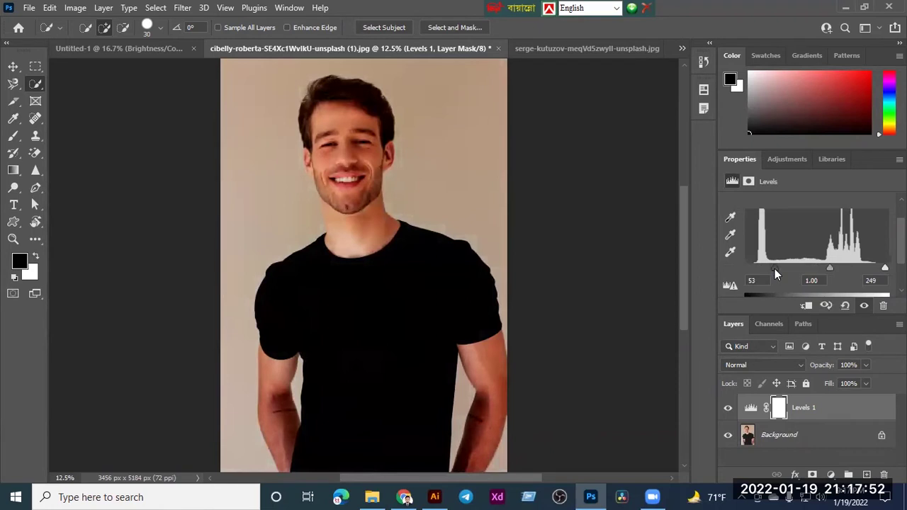
drag(774, 269, 748, 273)
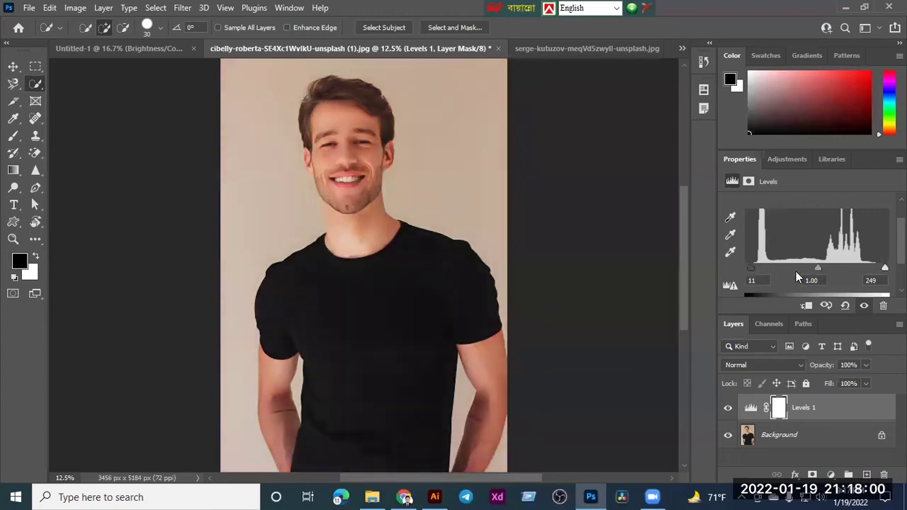
drag(750, 270, 745, 269)
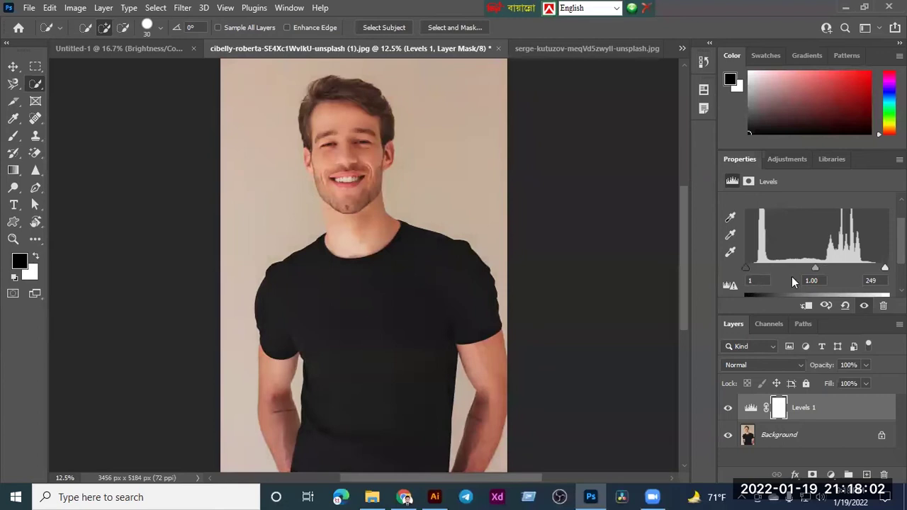
mouse_move(816, 268)
mouse_down()
mouse_move(802, 269)
mouse_move(825, 273)
mouse_up()
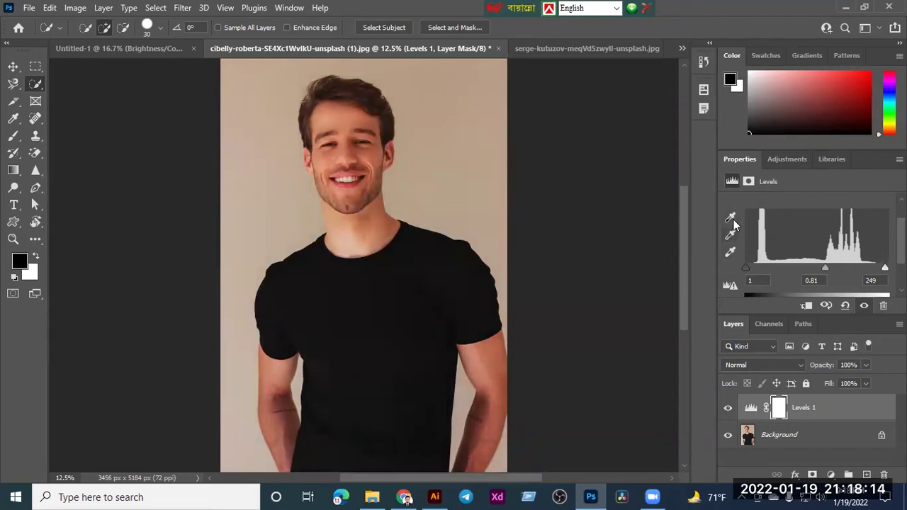
- Try the Levels white-point eyedropper beside the man's neck and on his shirt, undoing each sample
click(734, 255)
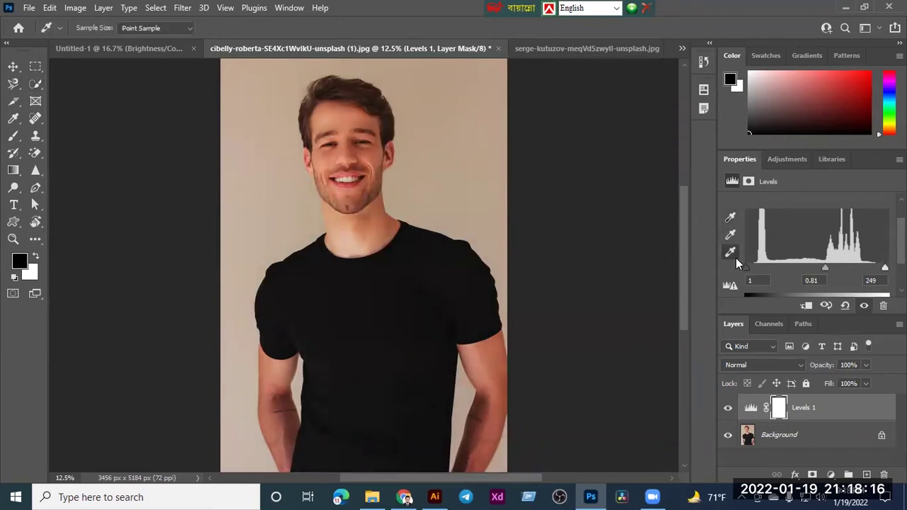
click(383, 220)
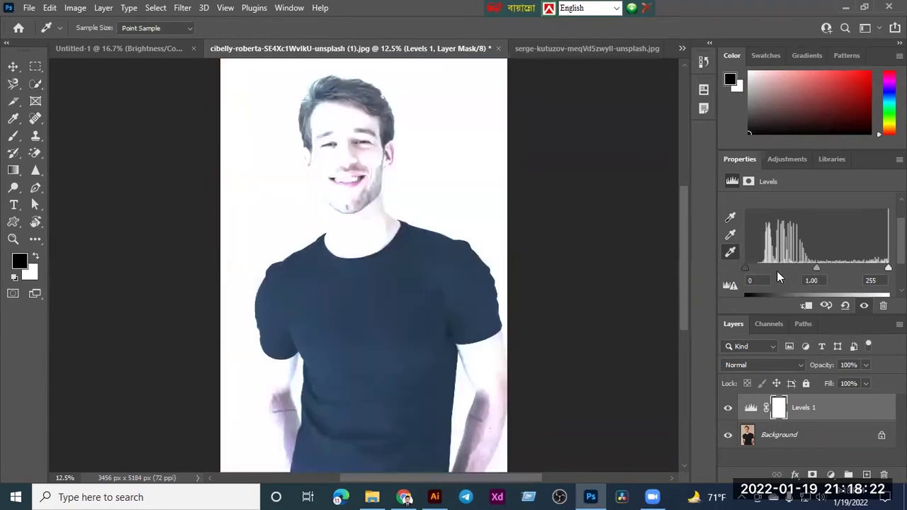
mouse_move(815, 265)
mouse_down()
mouse_move(805, 268)
mouse_move(828, 272)
mouse_up()
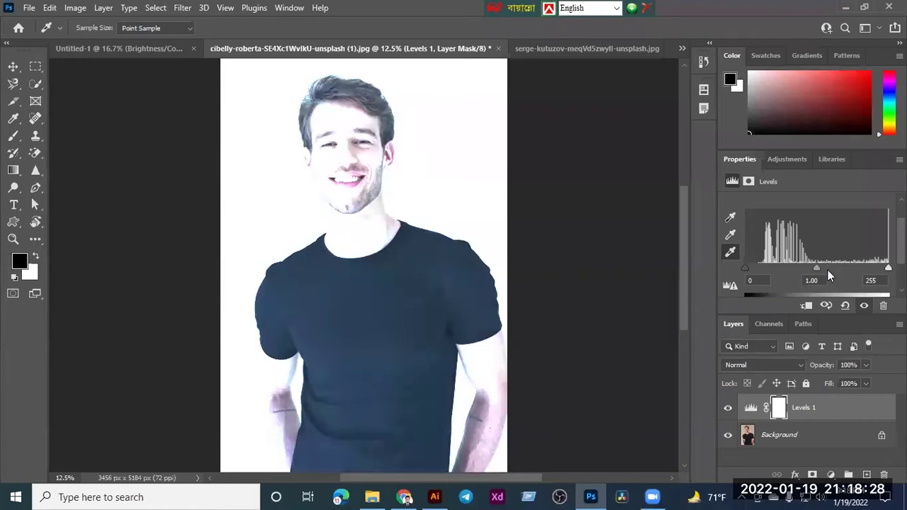
key(ctrl+z)
click(731, 253)
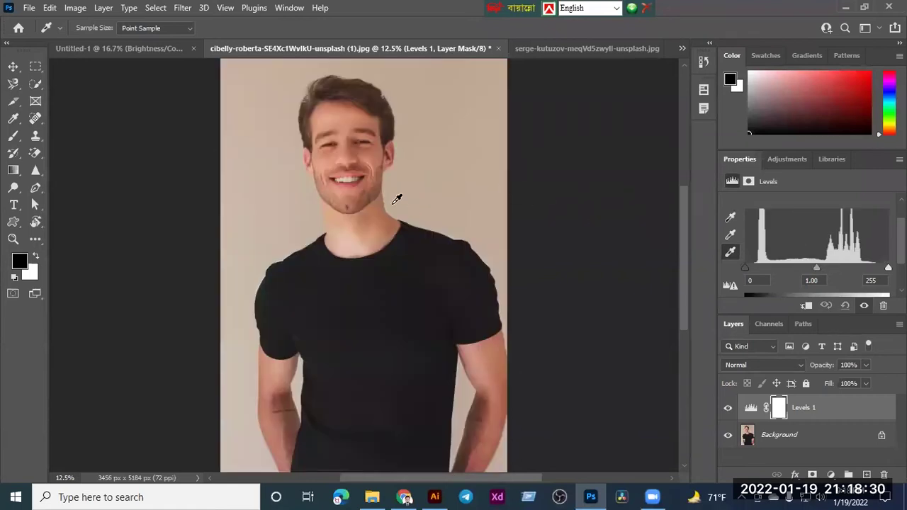
click(427, 252)
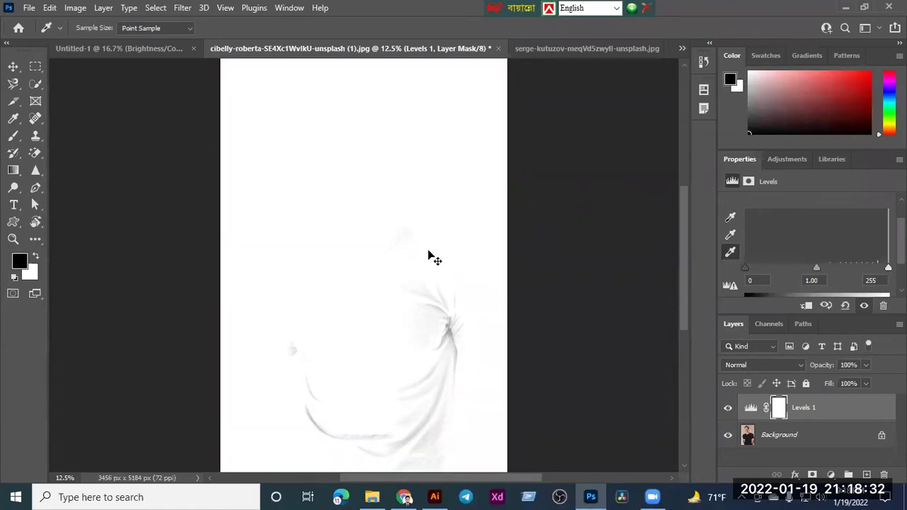
key(ctrl+z)
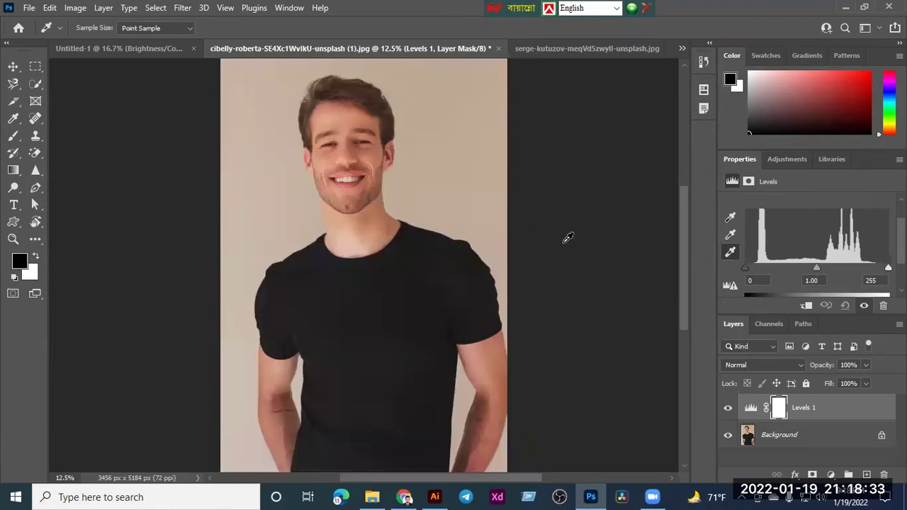
- Try the Levels gray-point eyedropper on the man's mouth area, and the black-point eyedropper on his face
click(730, 236)
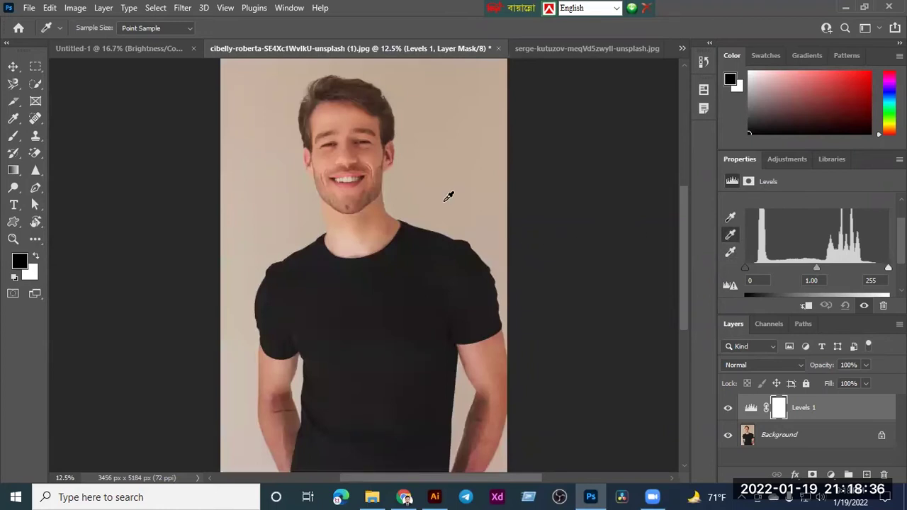
click(354, 175)
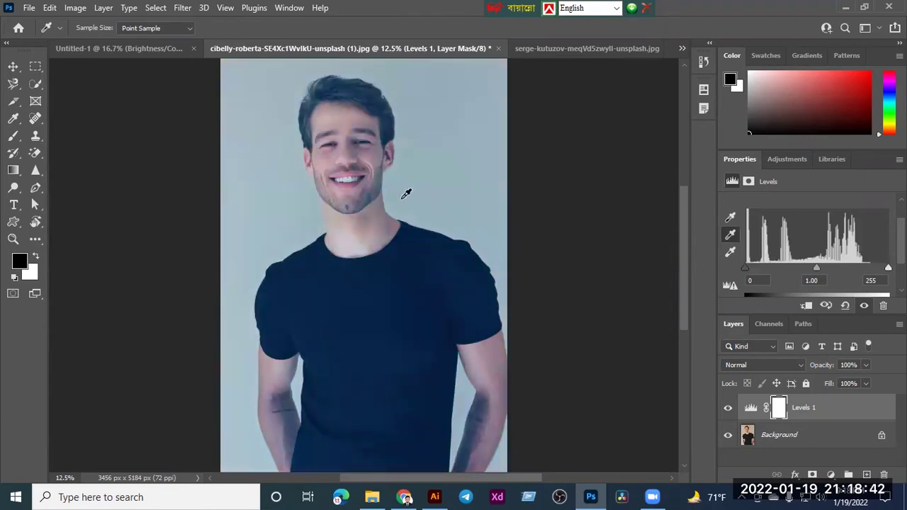
click(730, 217)
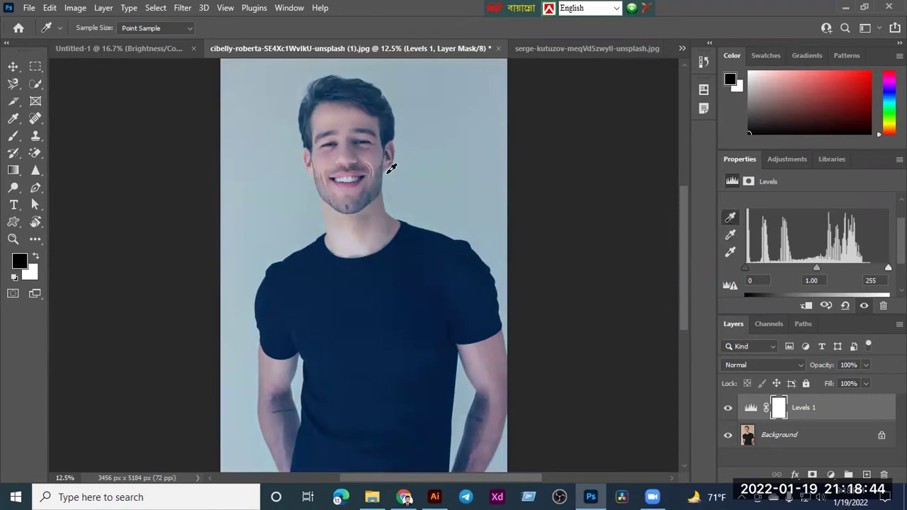
click(356, 172)
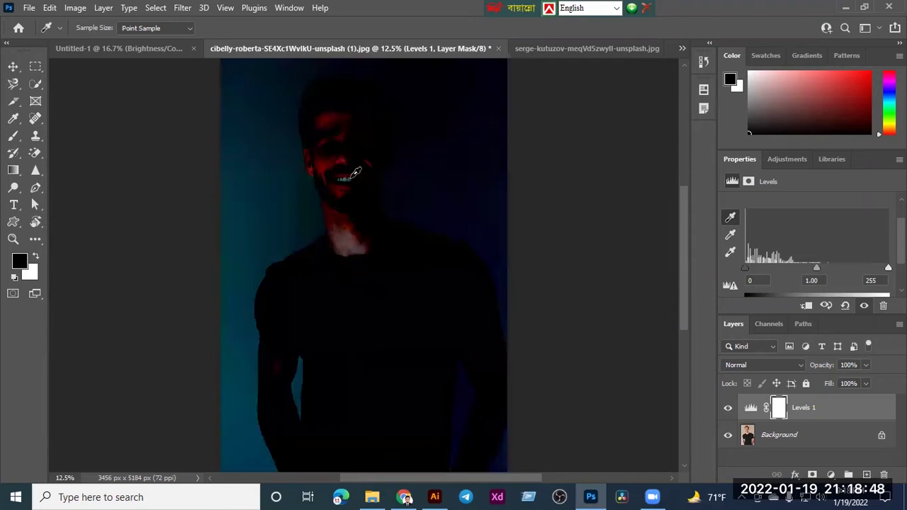
- Try the gray-point eyedropper around the man's mouth, on the backdrop and at his shoulder, and return to the Quick Selection tool
click(731, 236)
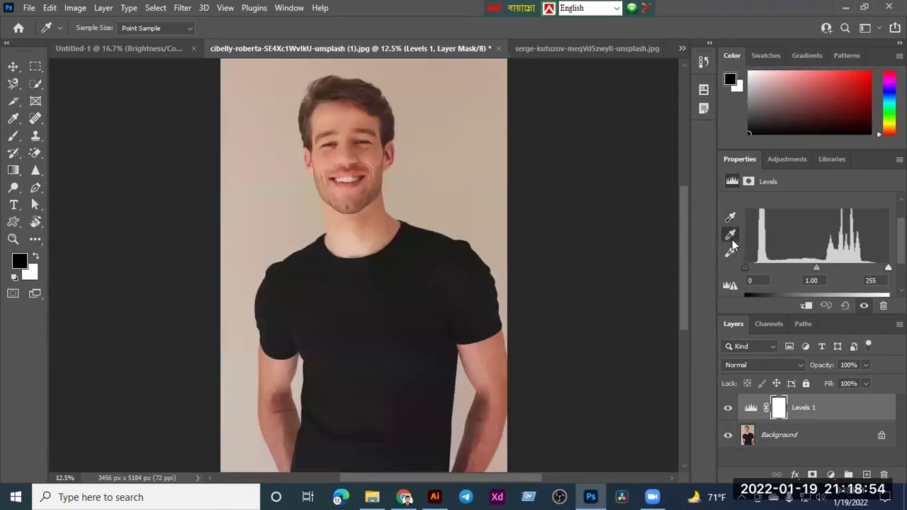
click(361, 183)
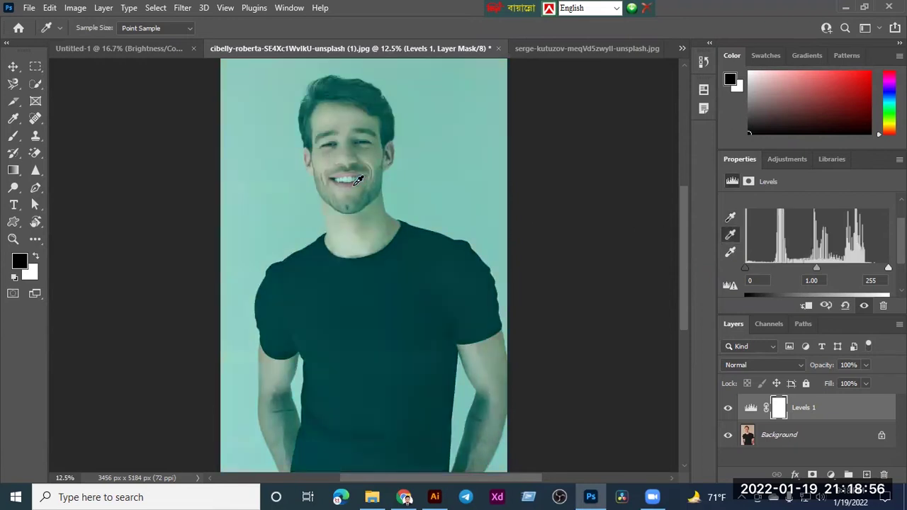
click(367, 183)
click(418, 203)
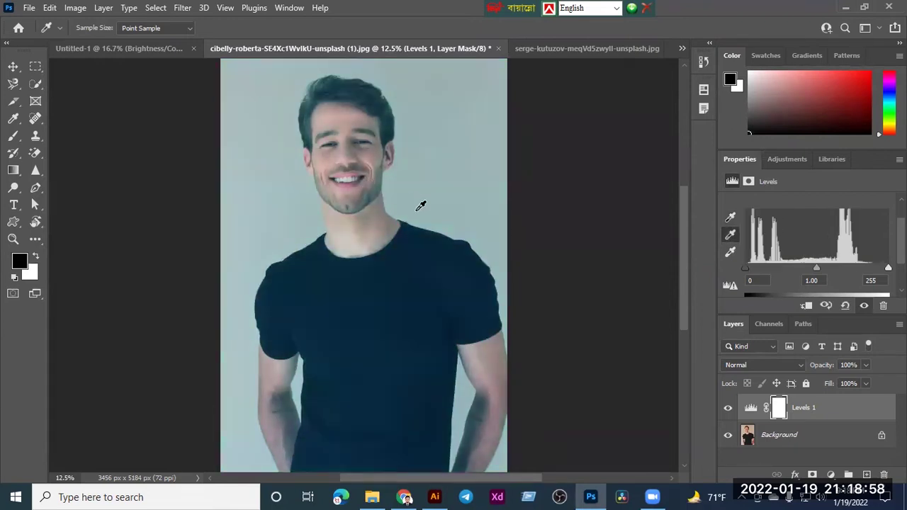
click(429, 236)
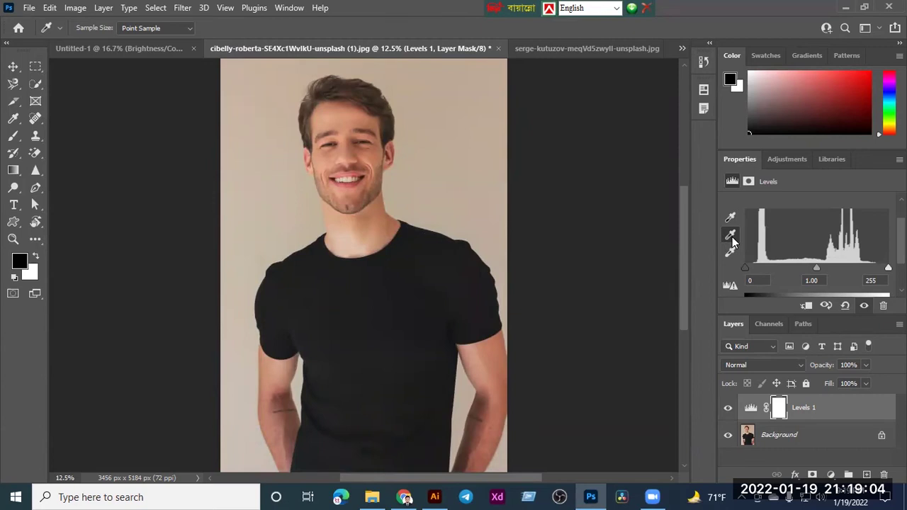
key(w)
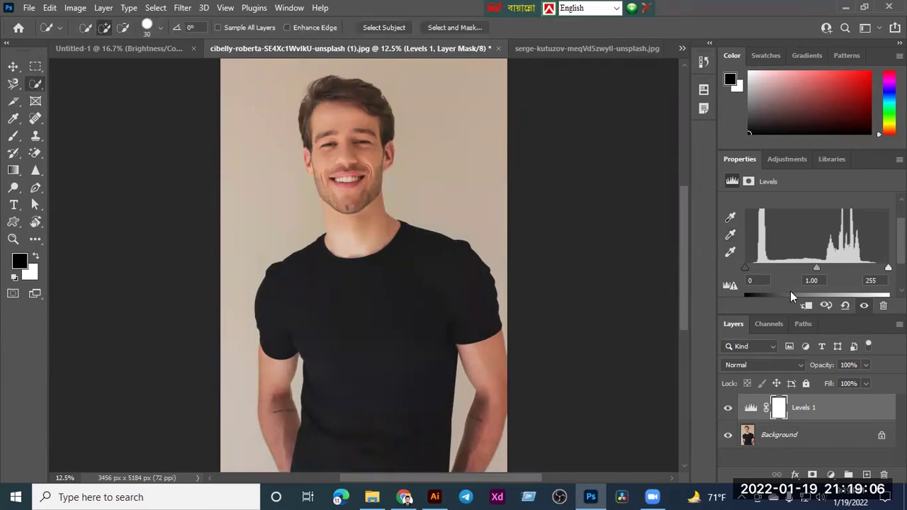
- Try raising the Levels black output level to 14, return it to 0, and delete the Levels layer
scroll(794, 276, down, 2)
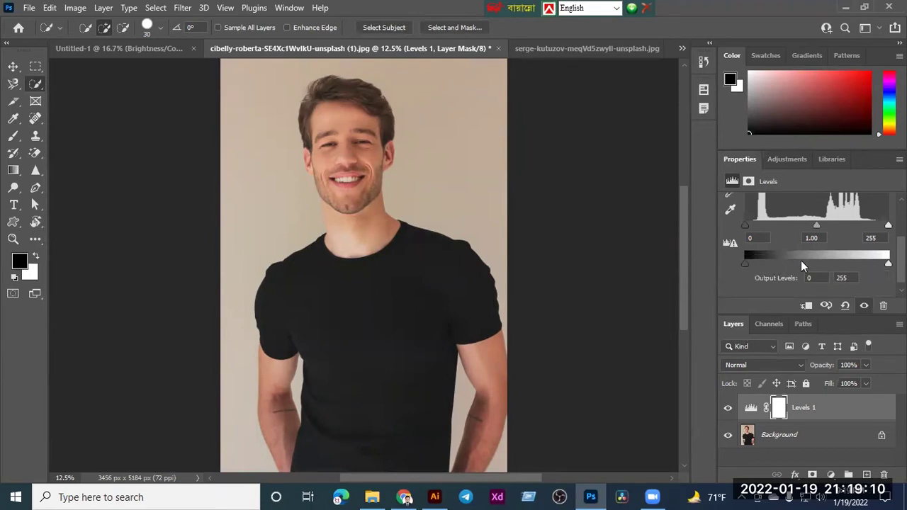
mouse_move(746, 263)
mouse_down()
mouse_move(764, 263)
mouse_move(753, 264)
mouse_up()
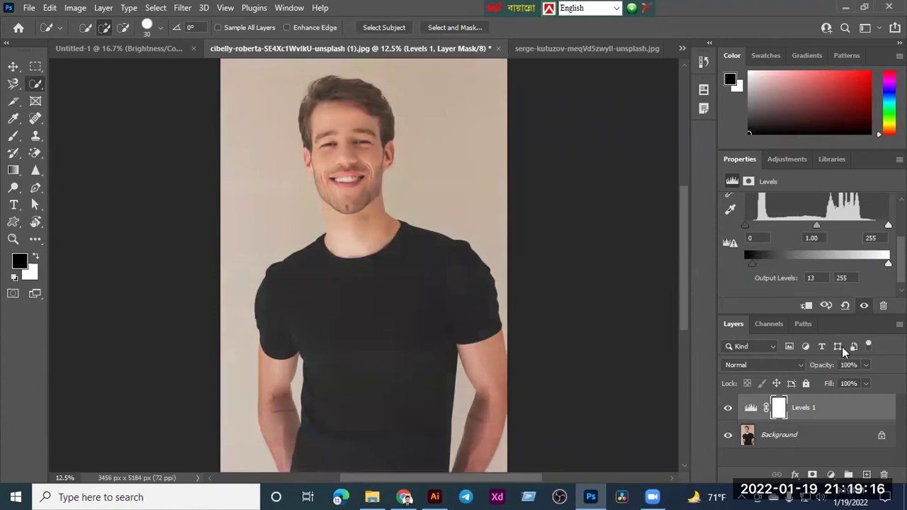
click(831, 474)
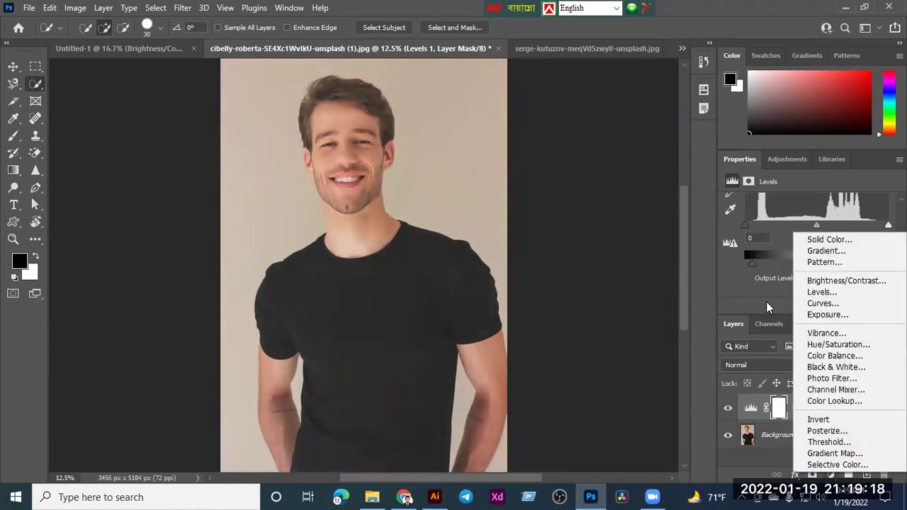
click(754, 279)
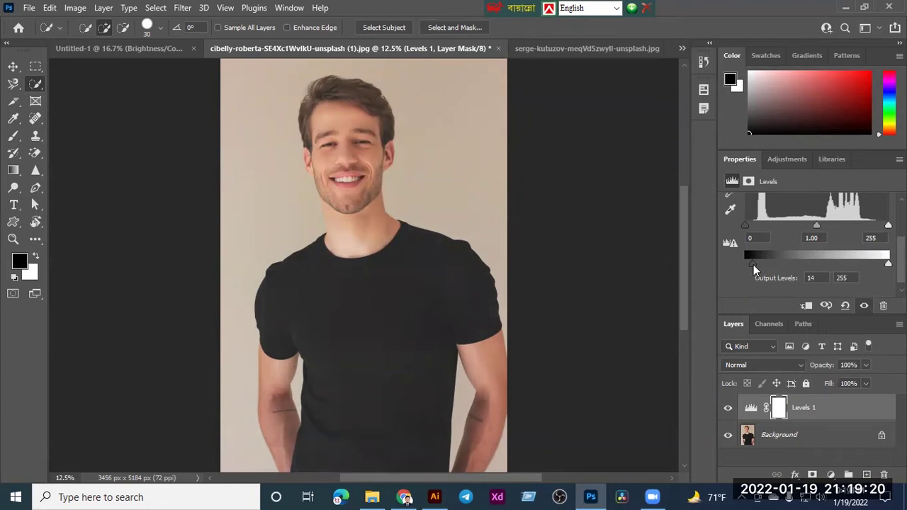
drag(754, 265, 745, 264)
mouse_move(888, 264)
mouse_down()
mouse_move(847, 267)
mouse_move(885, 266)
mouse_up()
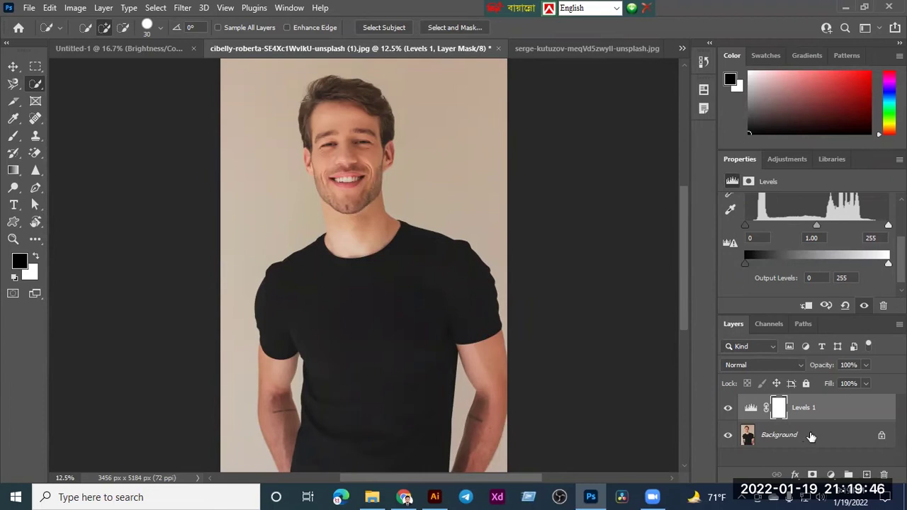
key(Delete)
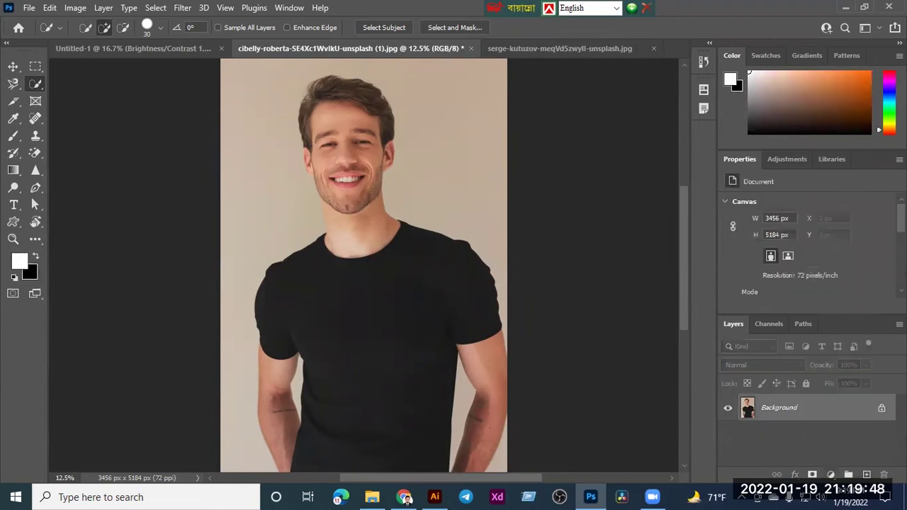
- Add a Curves adjustment layer above the man's photo and place a midtone point on its RGB curve
click(830, 475)
click(834, 309)
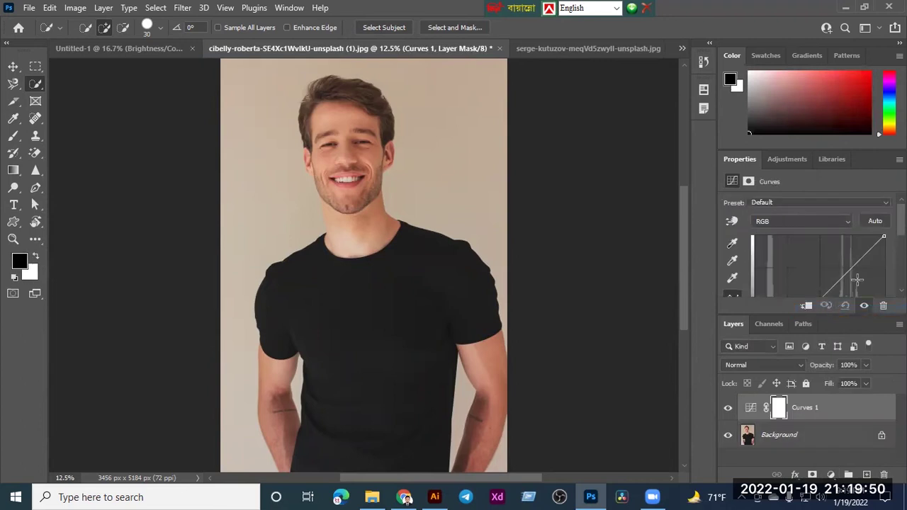
scroll(861, 290, down, 2)
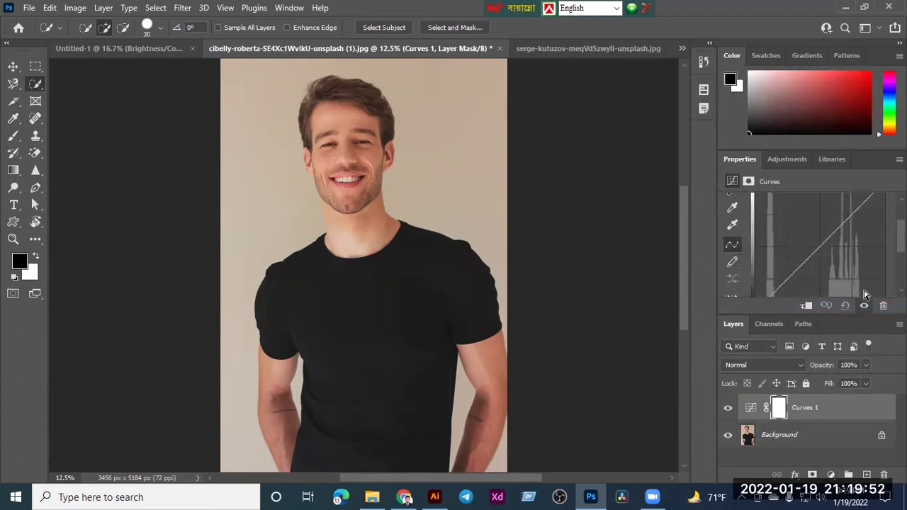
scroll(864, 295, down, 1)
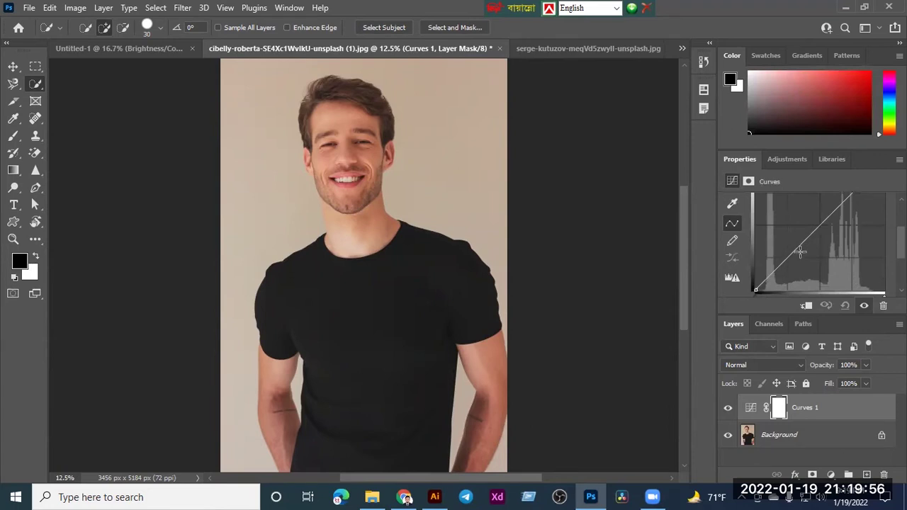
scroll(804, 255, up, 1)
scroll(818, 253, up, 1)
scroll(818, 253, down, 1)
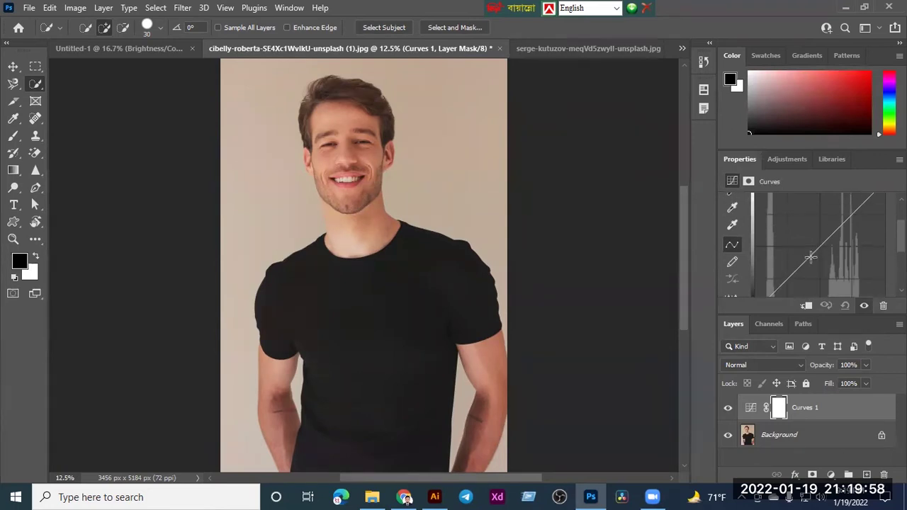
mouse_move(813, 255)
mouse_down()
mouse_move(805, 231)
mouse_move(817, 248)
mouse_up()
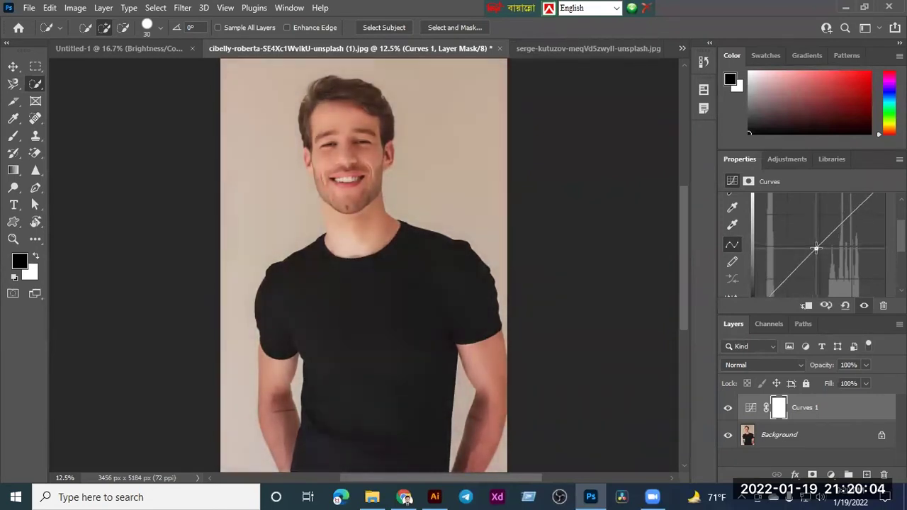
- Add a second RGB curve point with the on-image adjustment tool on the backdrop, and switch the curve to the Red channel
scroll(741, 247, up, 3)
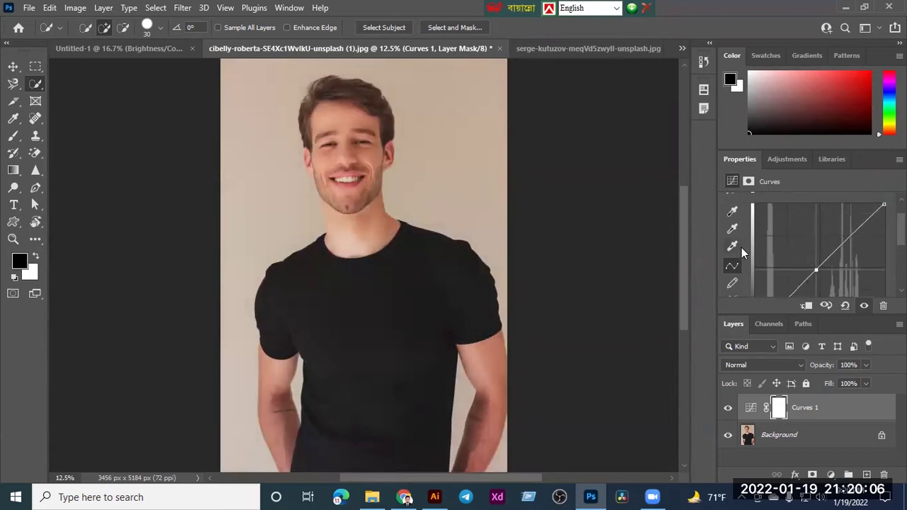
click(736, 210)
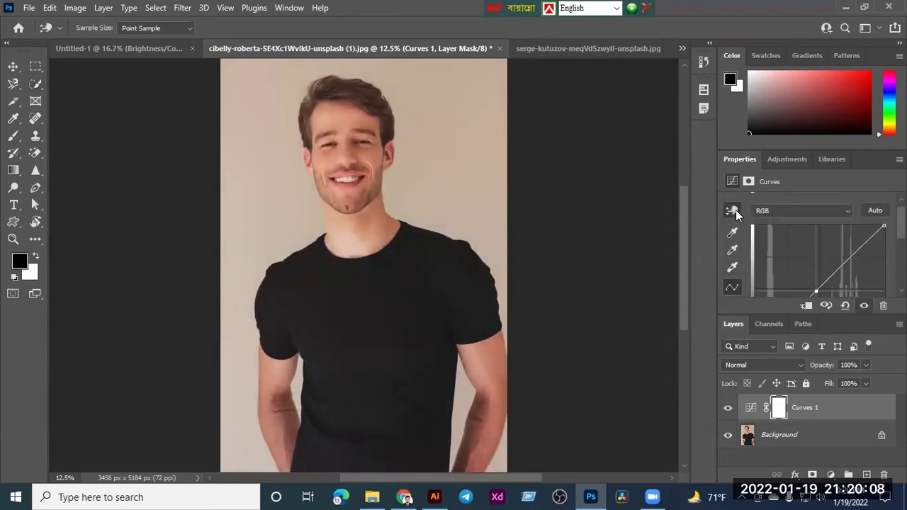
drag(404, 177, 425, 186)
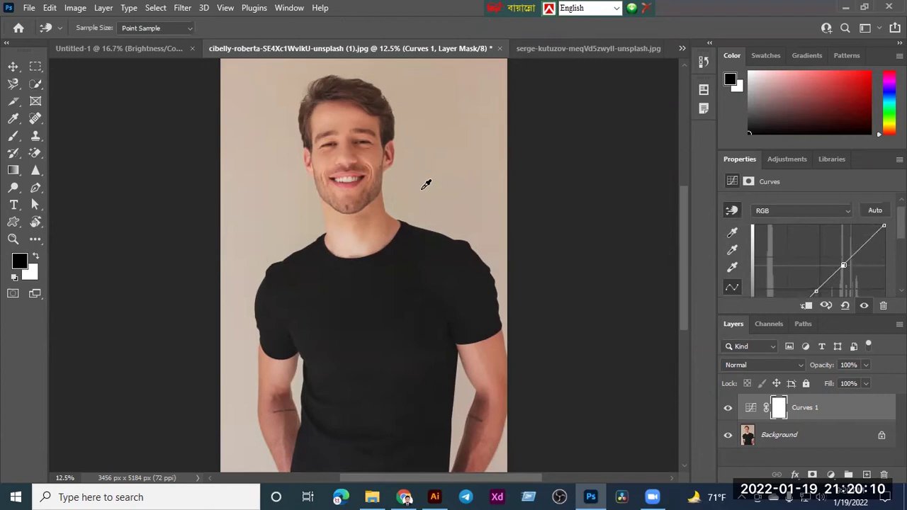
click(820, 213)
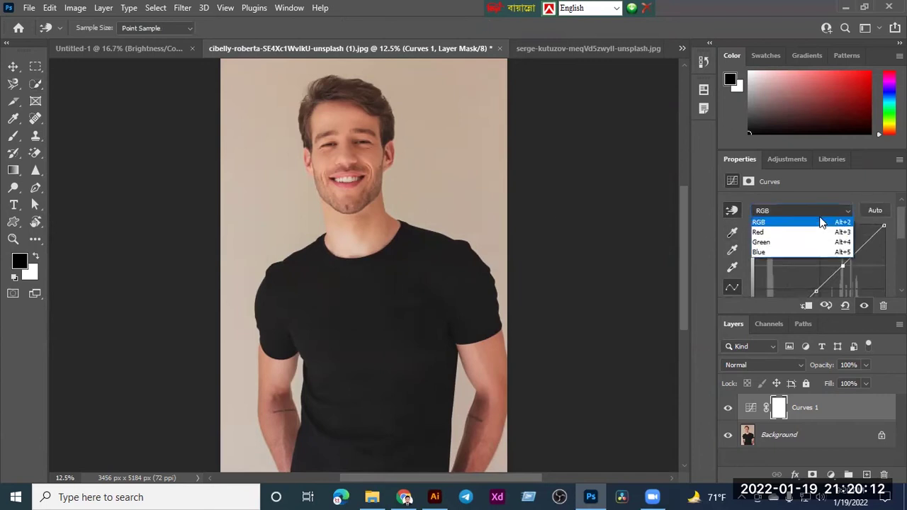
click(781, 232)
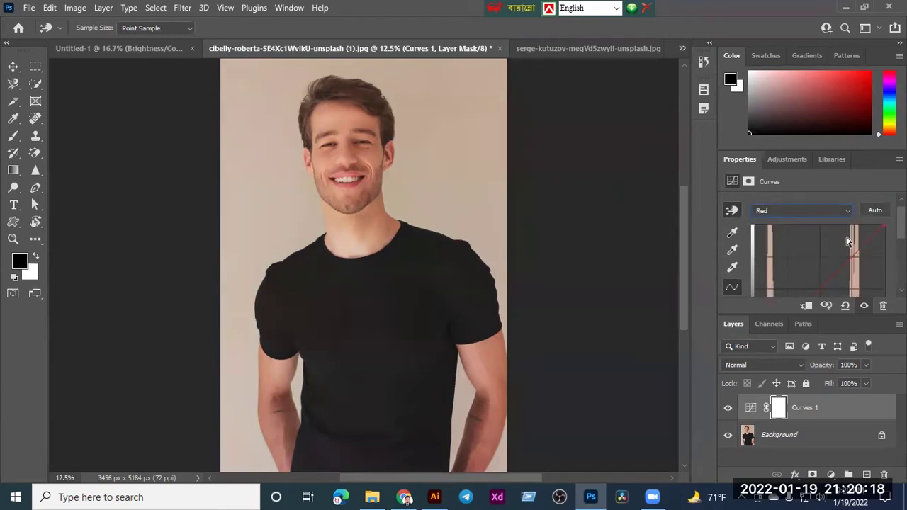
- Raise the midtones of the Red channel curve, and raise the Green channel curve's midtones more strongly
mouse_move(825, 269)
mouse_down()
mouse_move(814, 262)
mouse_move(847, 277)
mouse_move(822, 262)
mouse_up()
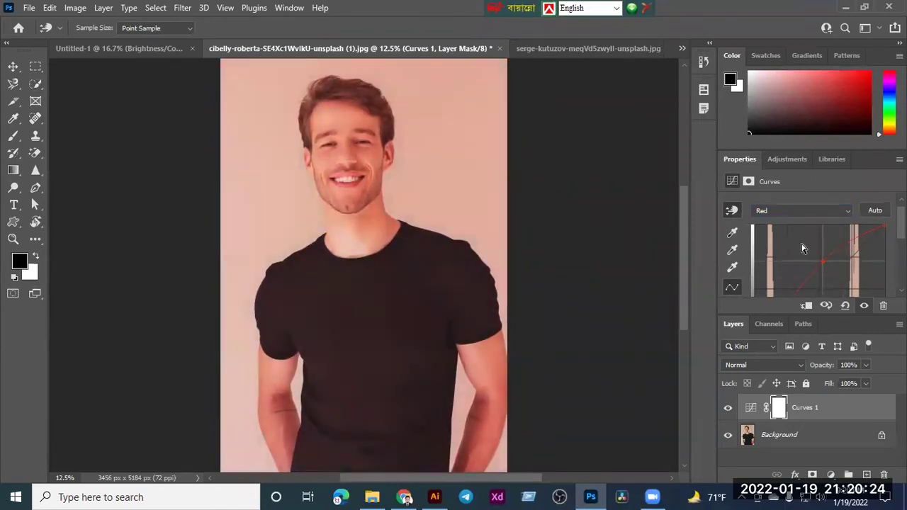
click(785, 214)
click(780, 243)
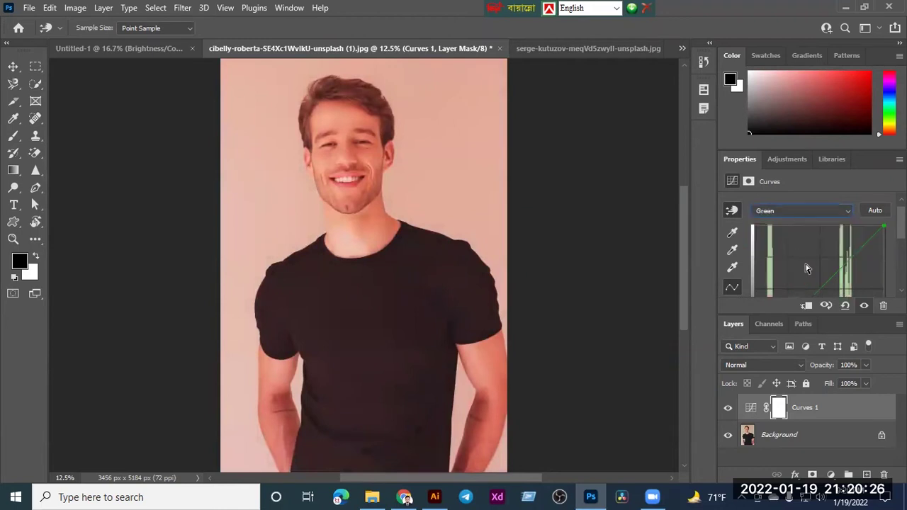
drag(826, 285, 805, 267)
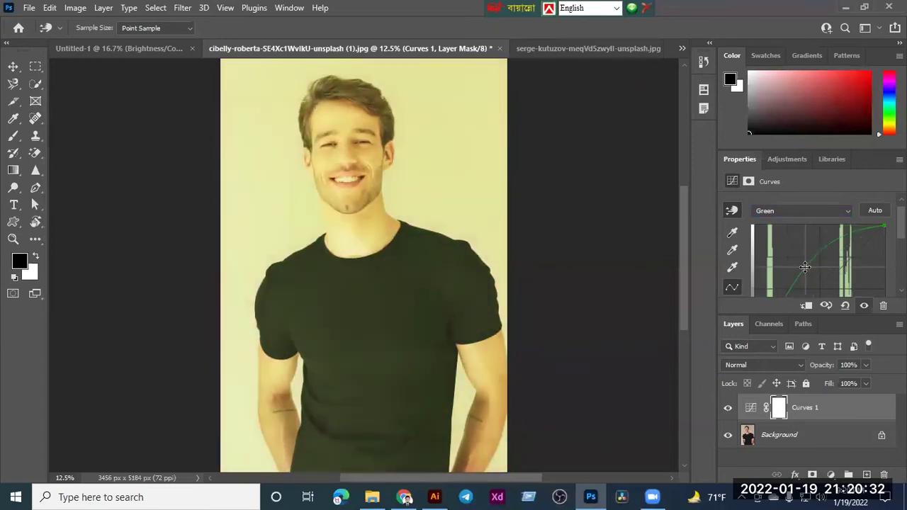
- Raise the midtones of the Blue channel curve slightly and apply the automatic Curves correction
click(817, 212)
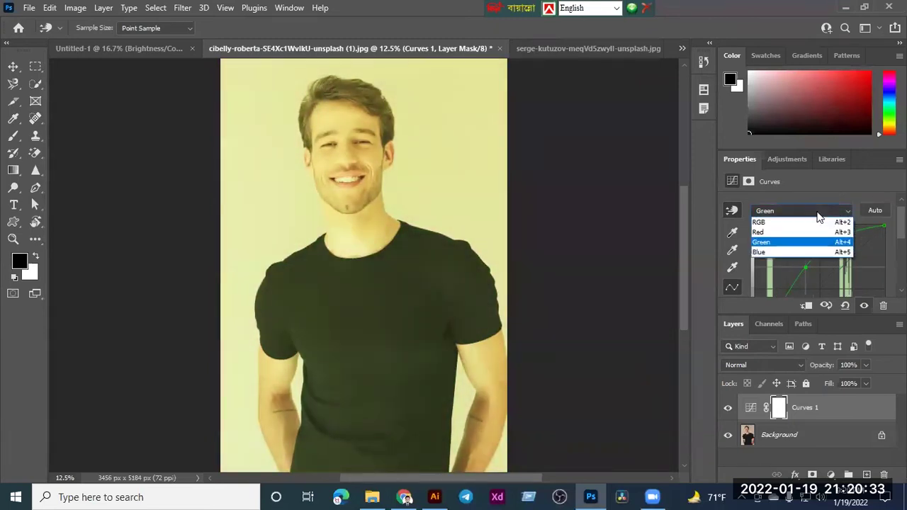
click(818, 254)
mouse_move(831, 280)
mouse_down()
mouse_move(803, 268)
mouse_move(823, 275)
mouse_up()
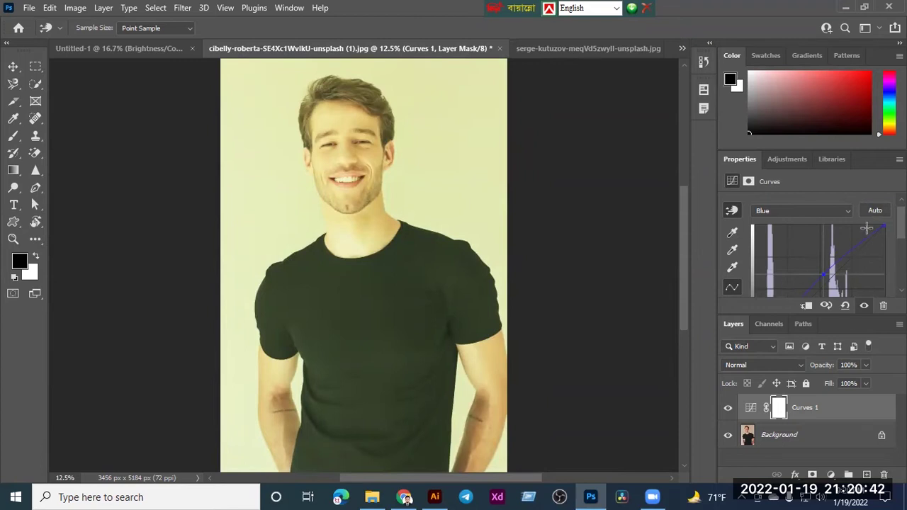
click(873, 212)
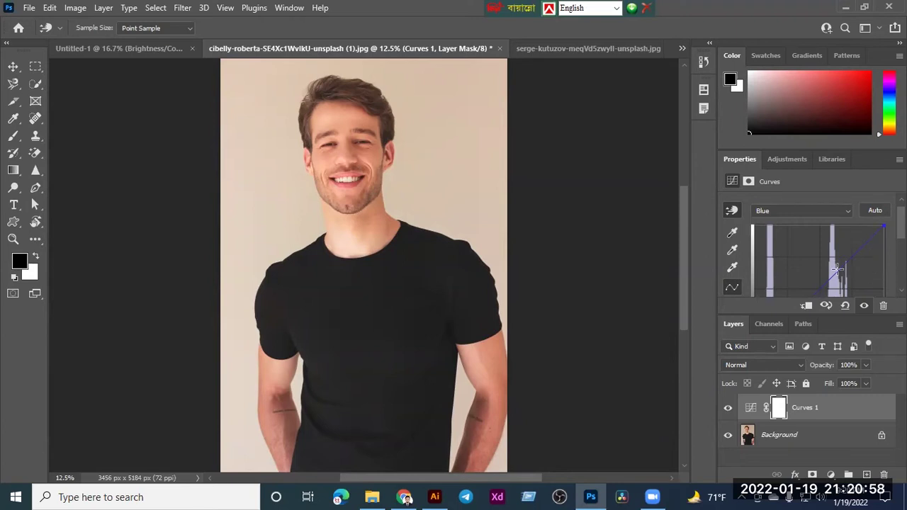
- Switch the curve to freehand drawing and select the man's head and neck with the Quick Selection tool
scroll(765, 262, down, 3)
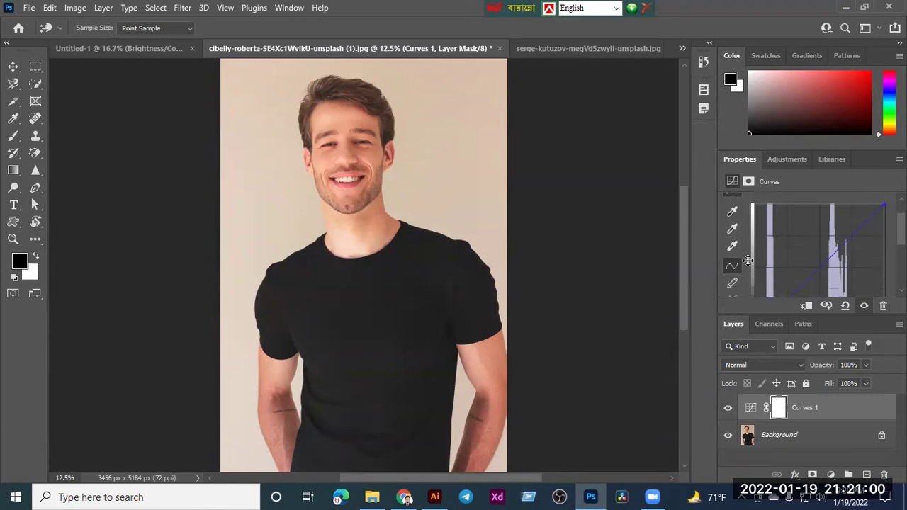
click(732, 253)
mouse_move(339, 199)
mouse_down()
mouse_move(392, 213)
mouse_move(401, 202)
mouse_move(378, 195)
mouse_up()
key(ctrl+d)
drag(319, 100, 361, 234)
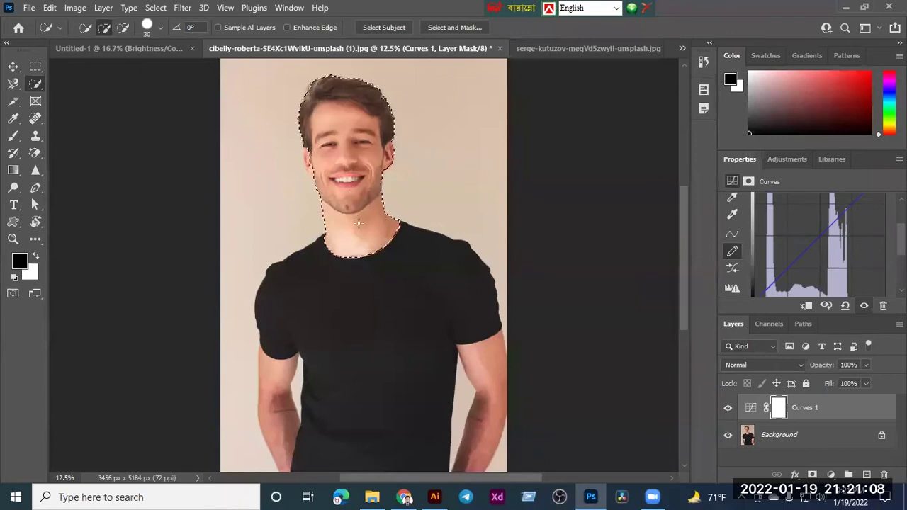
- Try drawing freehand segments on the Blue and RGB curves, and undo the drawn changes
click(810, 238)
scroll(815, 241, up, 1)
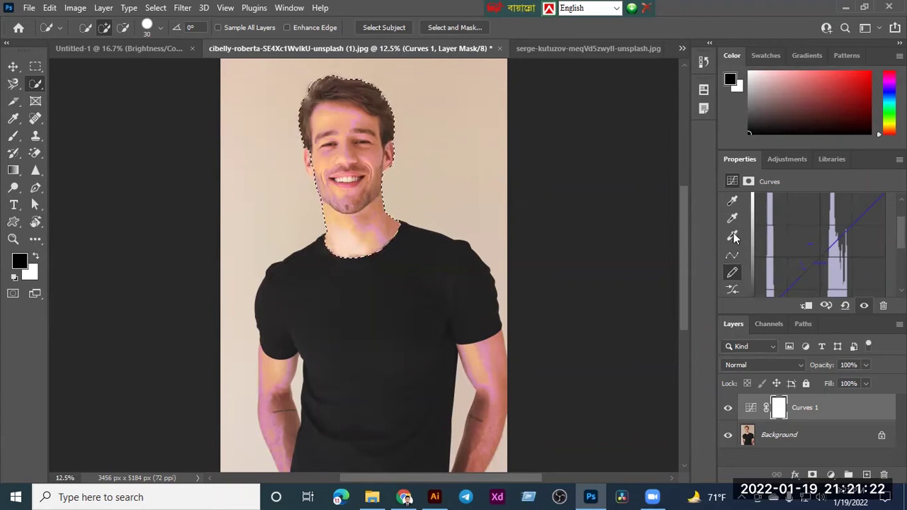
scroll(736, 219, up, 2)
click(792, 211)
click(810, 220)
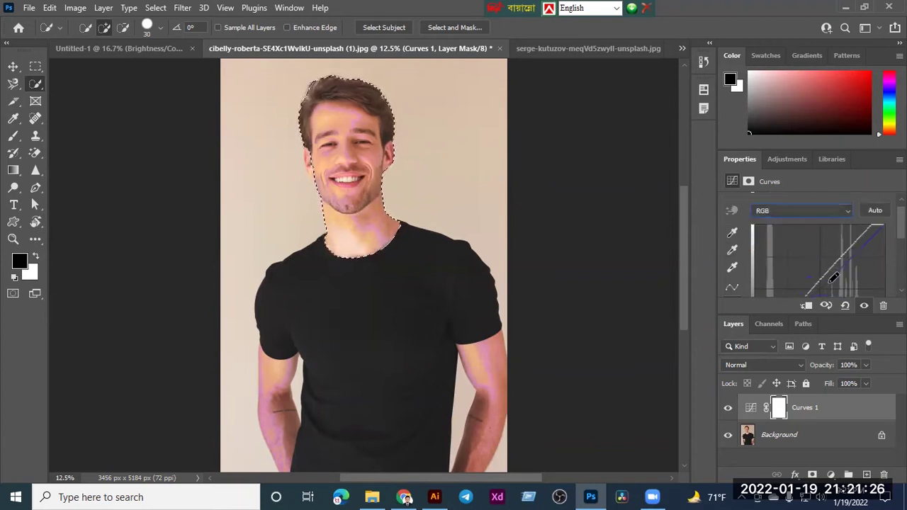
mouse_move(829, 276)
mouse_down()
mouse_move(842, 255)
mouse_move(836, 263)
mouse_move(858, 278)
mouse_move(830, 248)
mouse_move(791, 254)
mouse_move(822, 244)
mouse_move(840, 251)
mouse_move(803, 259)
mouse_move(854, 275)
mouse_move(797, 239)
mouse_move(792, 219)
mouse_move(759, 228)
mouse_move(780, 228)
mouse_move(777, 252)
mouse_up()
scroll(813, 275, down, 1)
key(ctrl+z)
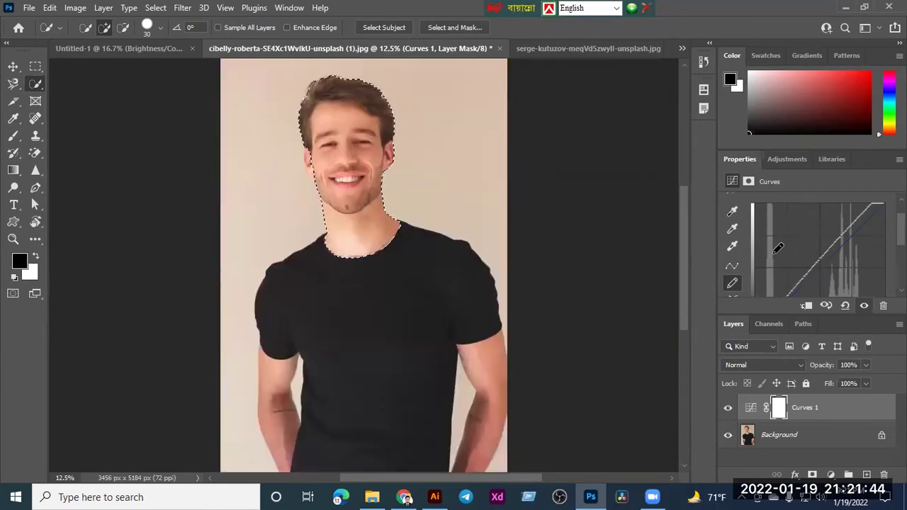
- Activate the gray-point eyedropper and compare the photo with and without the Curves adjustment, leaving the adjustment hidden
click(733, 228)
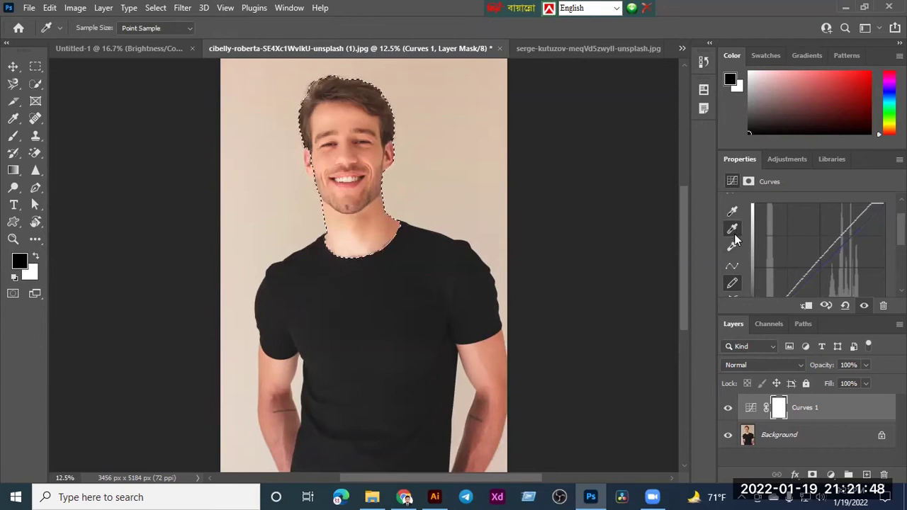
scroll(736, 290, down, 2)
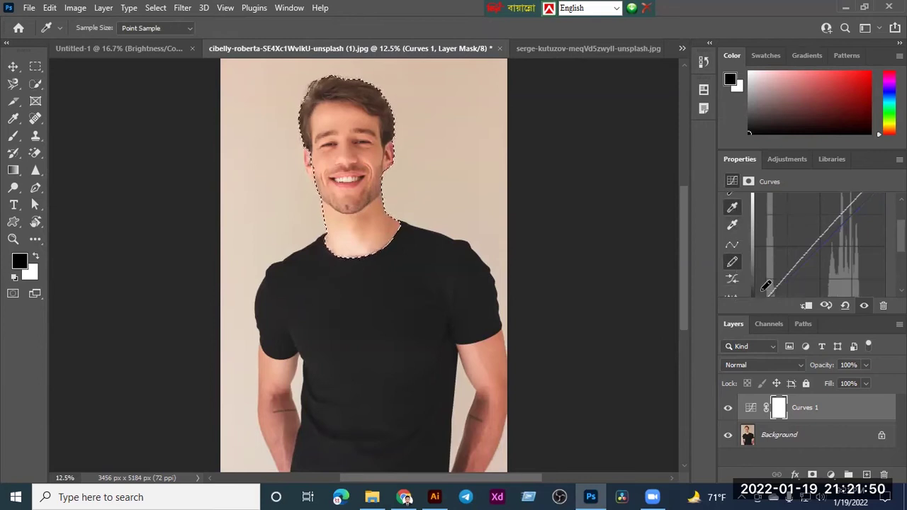
click(864, 307)
click(864, 307)
click(864, 307)
click(864, 307)
click(864, 307)
click(864, 306)
click(864, 307)
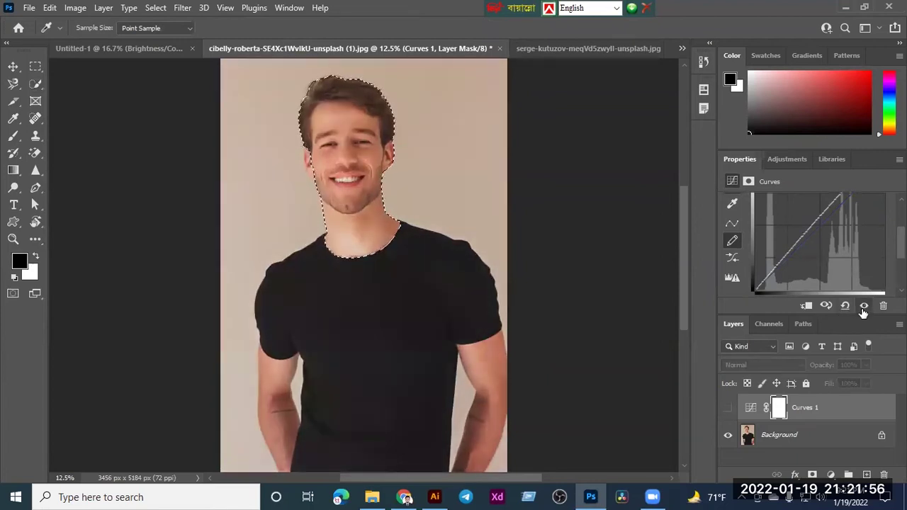
- Reset the Curves adjustment to its defaults, try clipping it to the Background layer, and undo the clipping
click(845, 307)
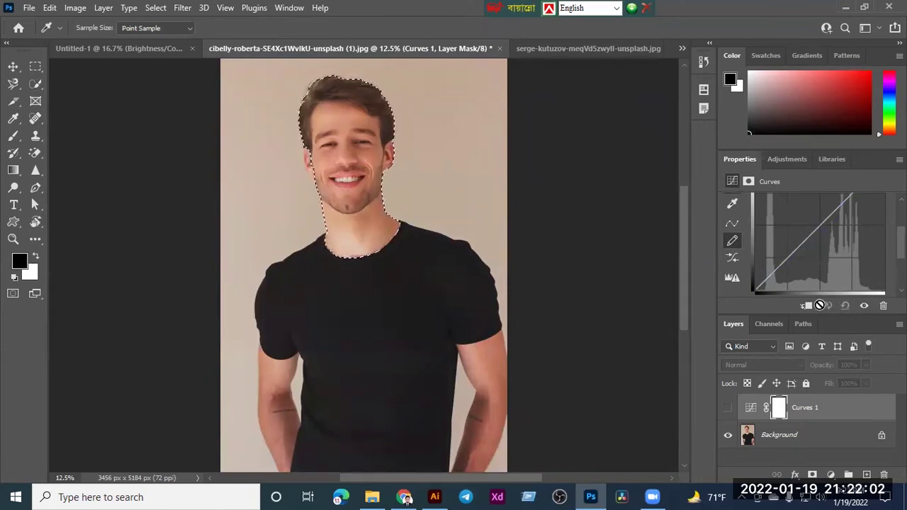
click(807, 306)
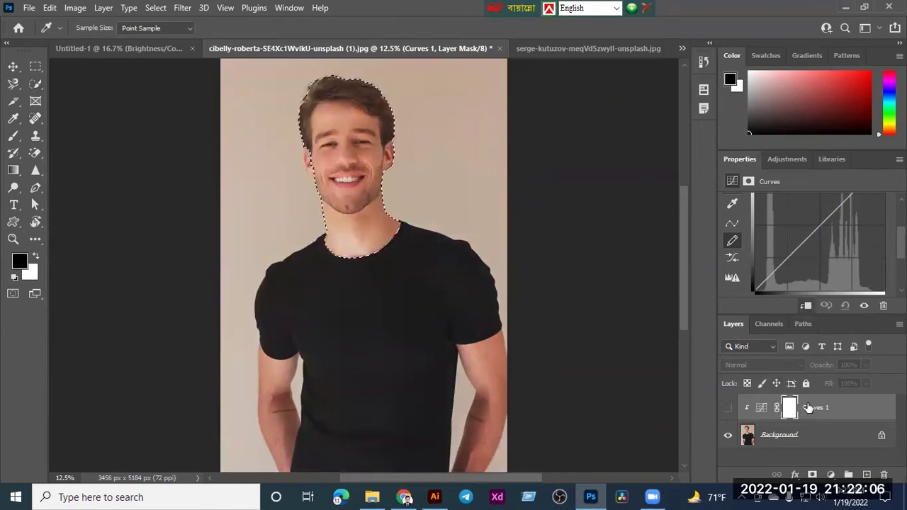
key(ctrl+z)
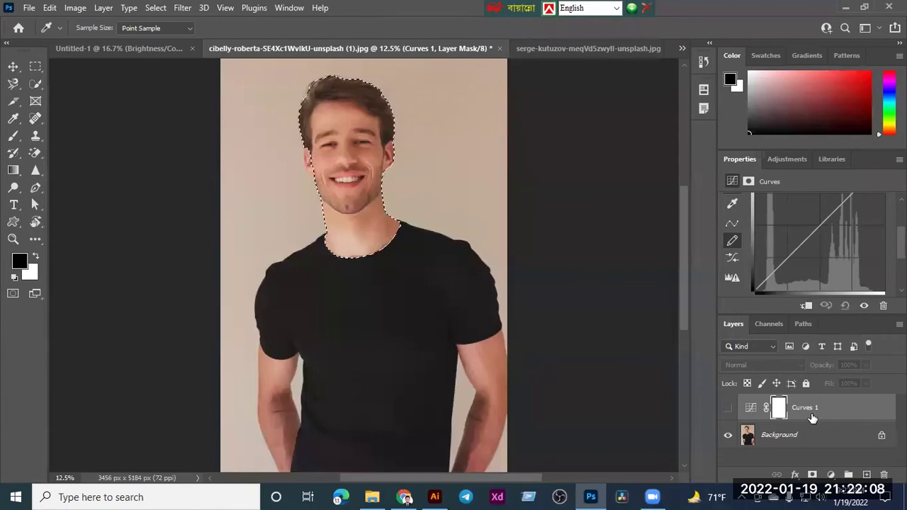
- Add a new empty layer and start a Gradient Fill layer on the head and neck selection
click(866, 474)
key(w)
key(x)
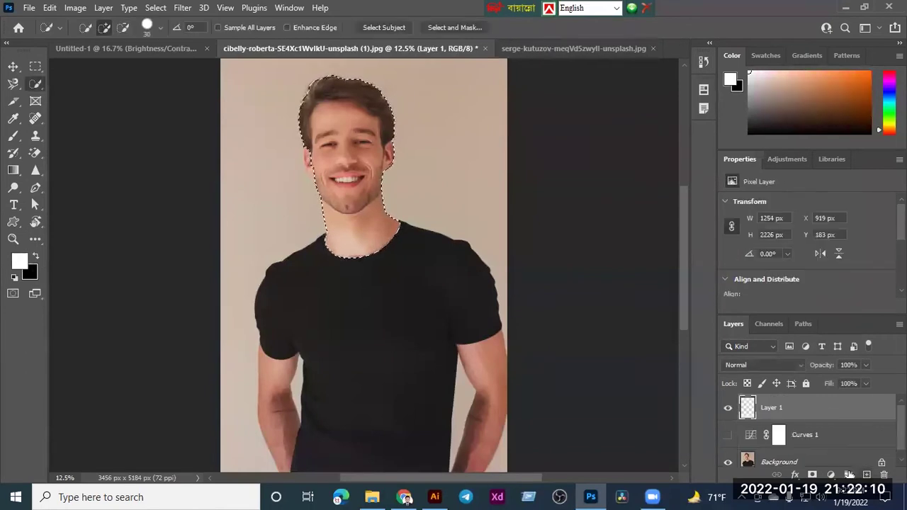
click(830, 474)
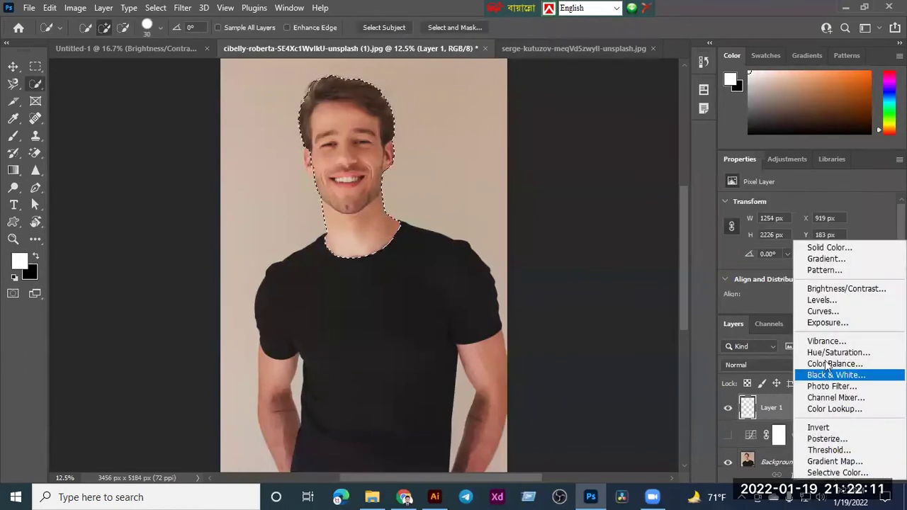
click(836, 257)
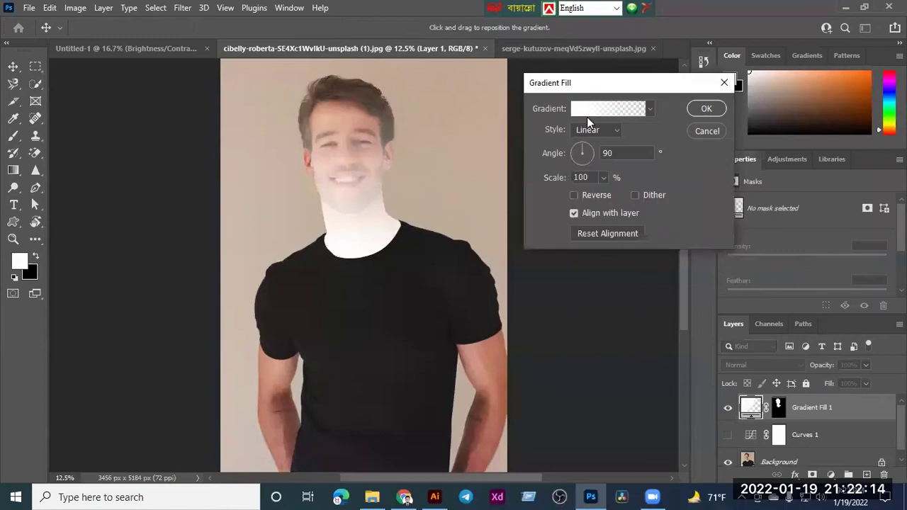
- Apply the purple-to-pink preset from the Reds gradients to the fill over the man's head and neck
click(644, 113)
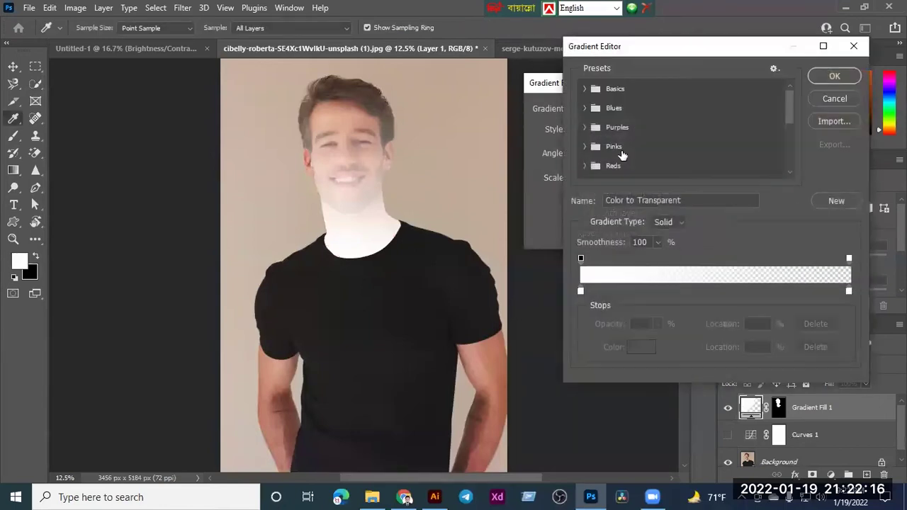
click(585, 165)
scroll(648, 170, down, 1)
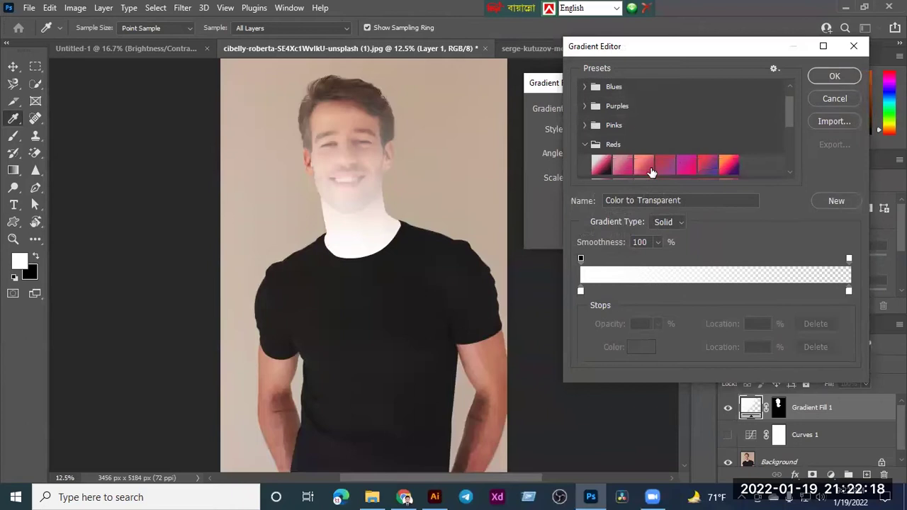
click(686, 164)
click(833, 77)
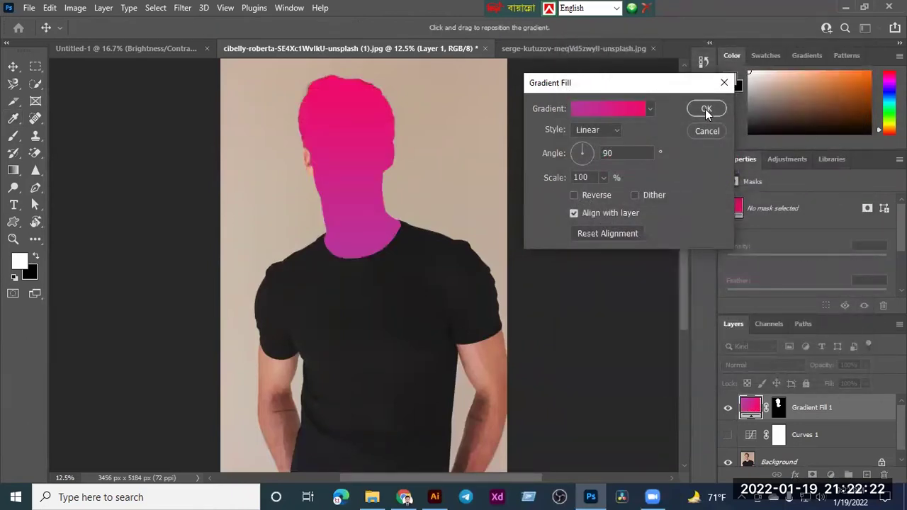
click(707, 111)
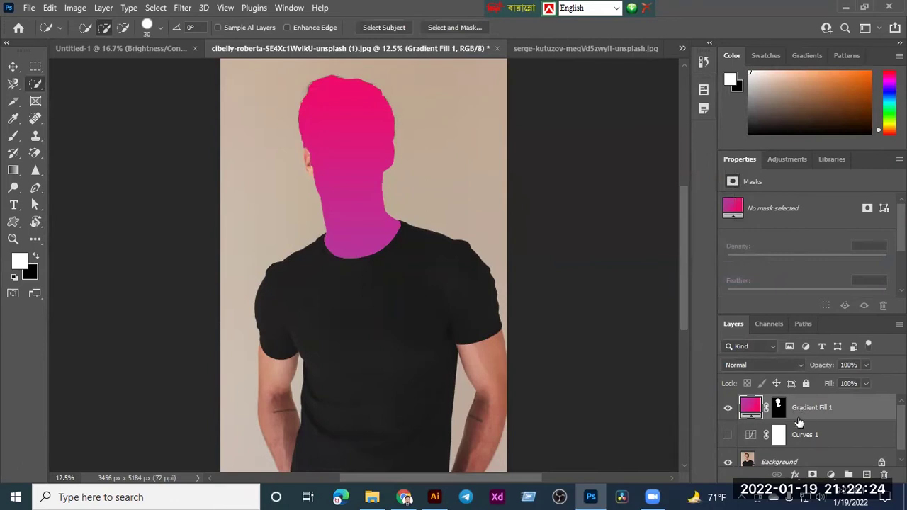
- Make the Curves 1 layer visible again and select it
click(727, 438)
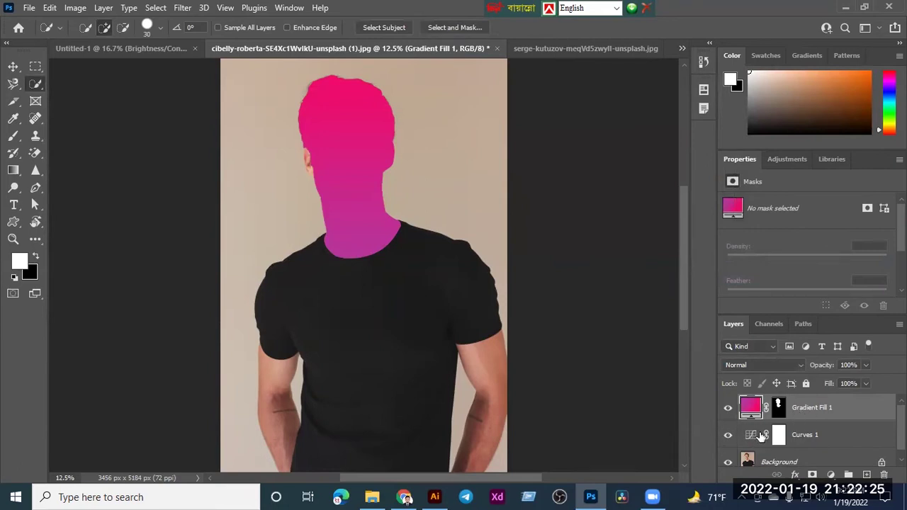
click(806, 436)
scroll(836, 297, down, 1)
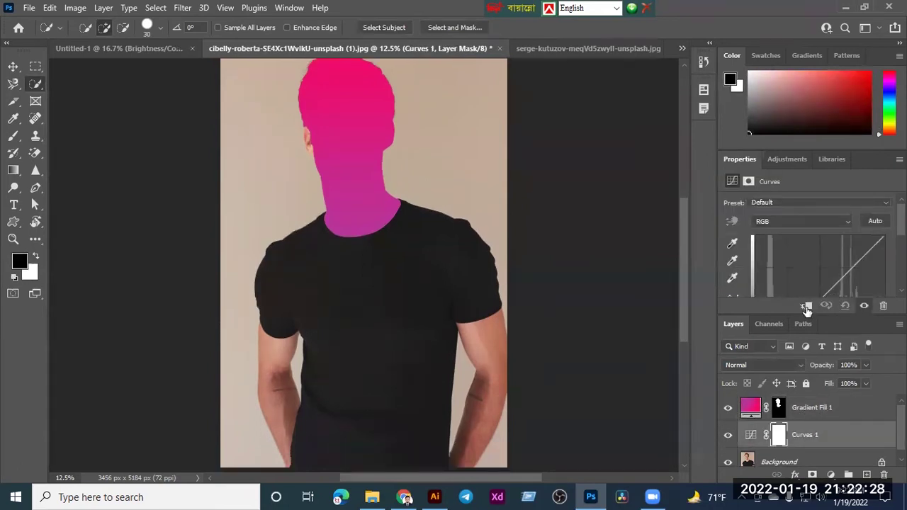
- Try Curves 1 above Gradient Fill 1, clipped and unclipped, and move Gradient Fill 1 back on top
drag(839, 416, 844, 448)
click(842, 409)
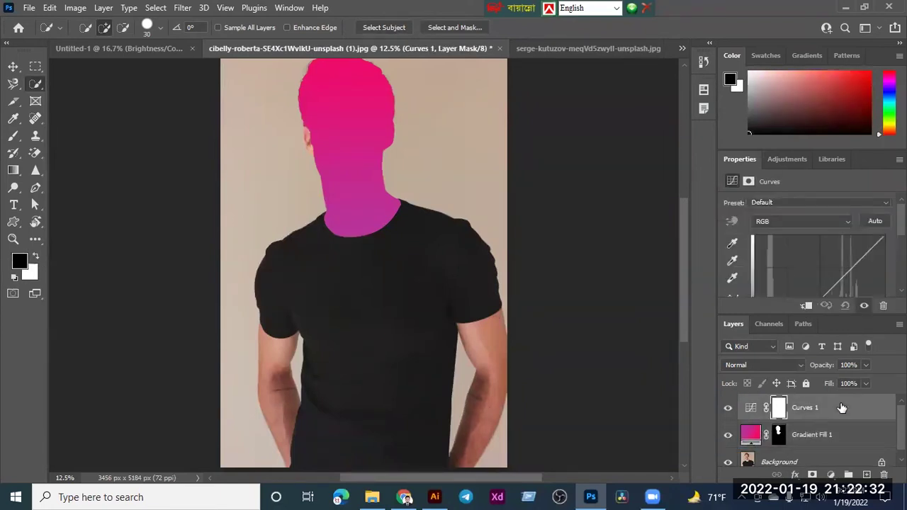
click(808, 305)
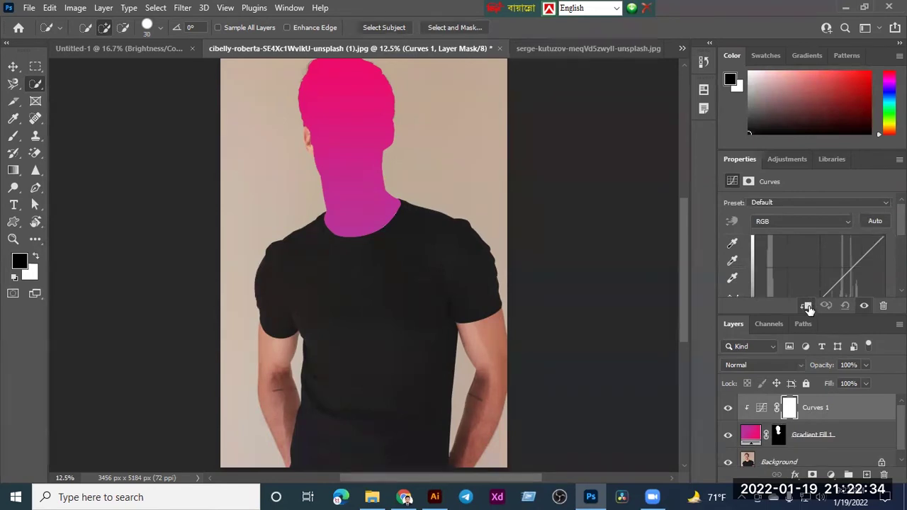
click(807, 306)
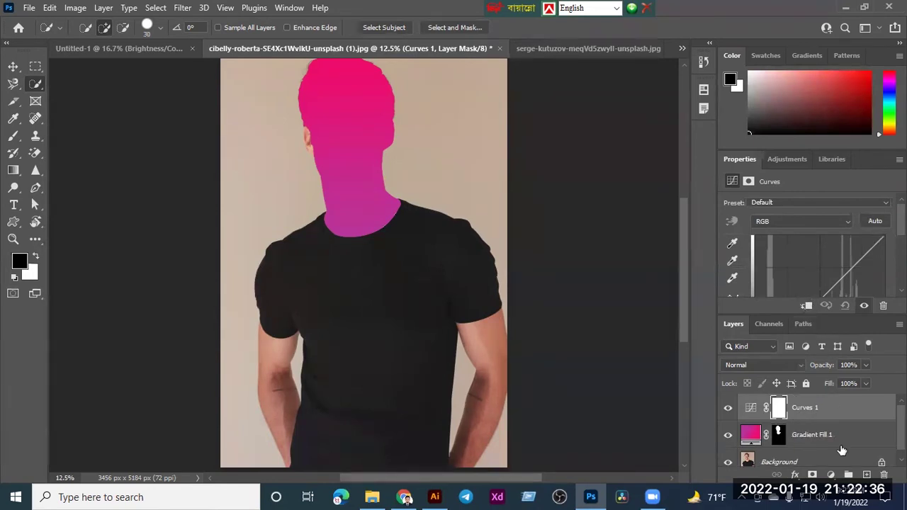
click(854, 436)
drag(855, 436, 845, 407)
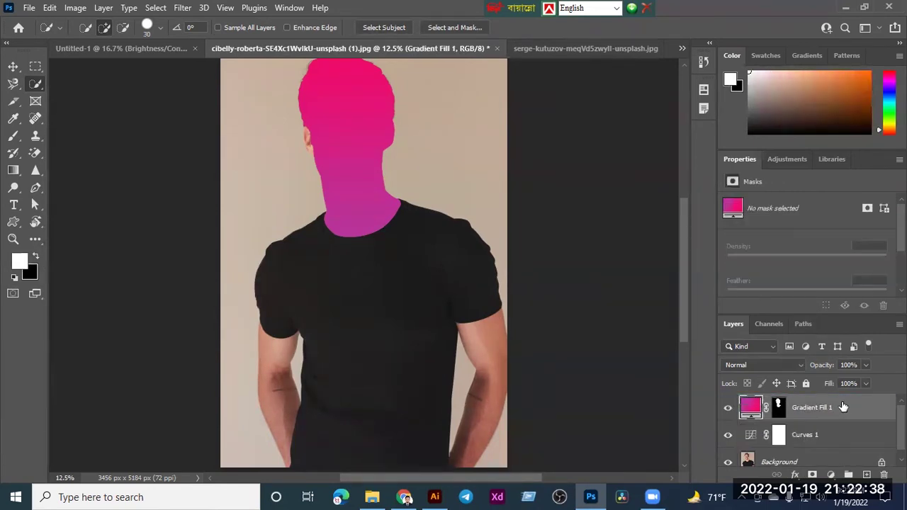
- Clip Gradient Fill 1 to the Curves 1 layer, try a lower opacity, and return it to 100%
right_click(800, 401)
click(705, 255)
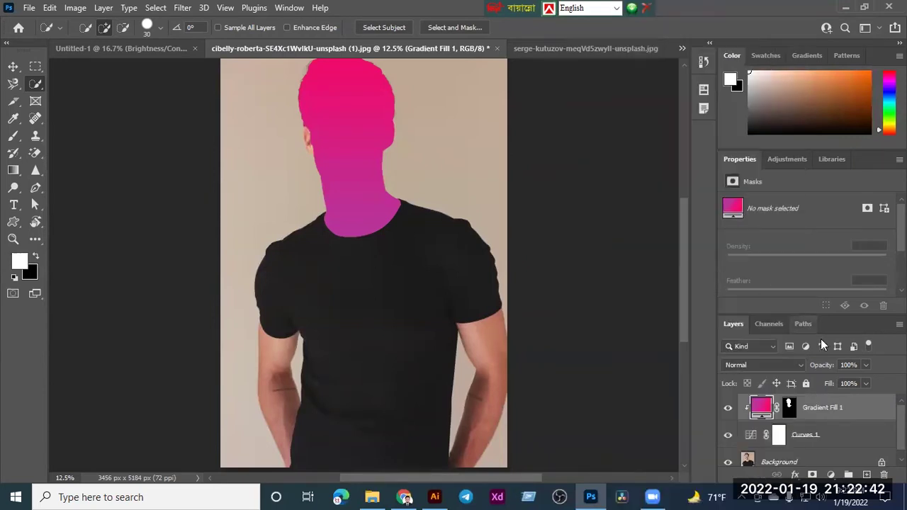
click(866, 366)
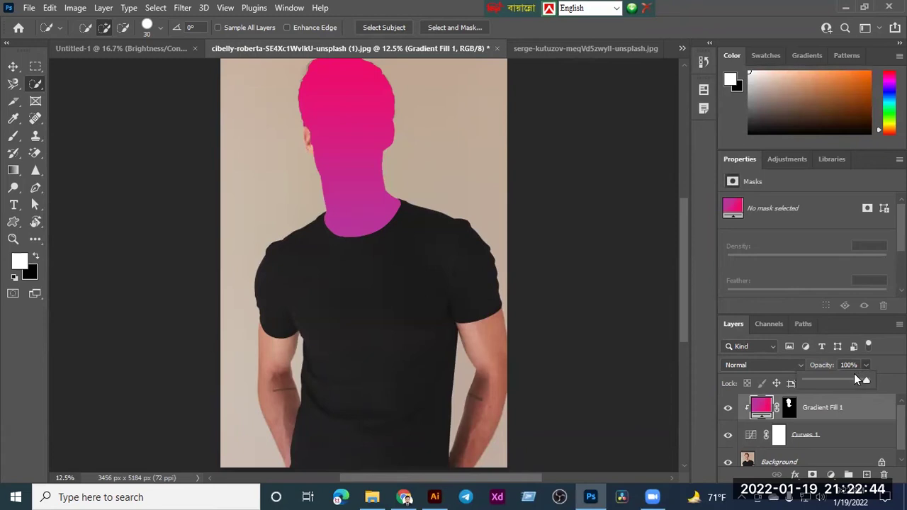
drag(830, 380, 873, 382)
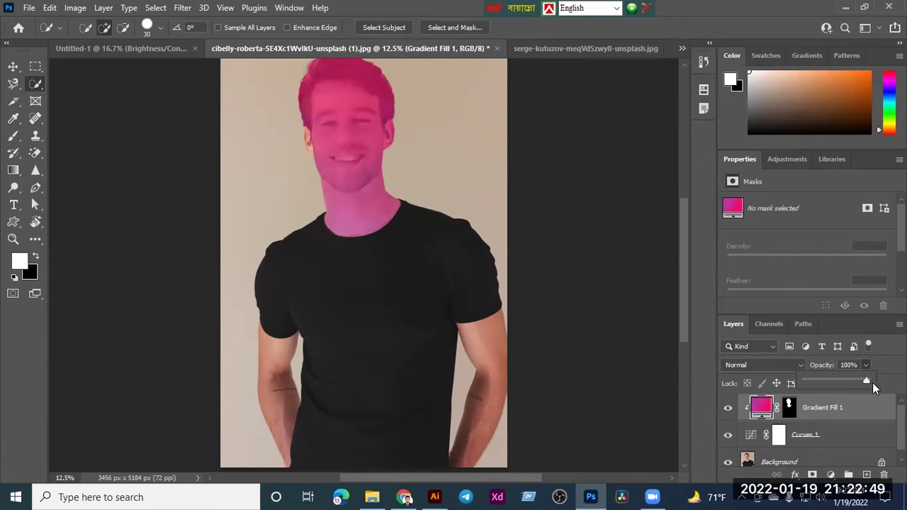
- Preview the Multiply and Screen blend modes on Gradient Fill 1, cancel the change, and delete that layer
click(790, 367)
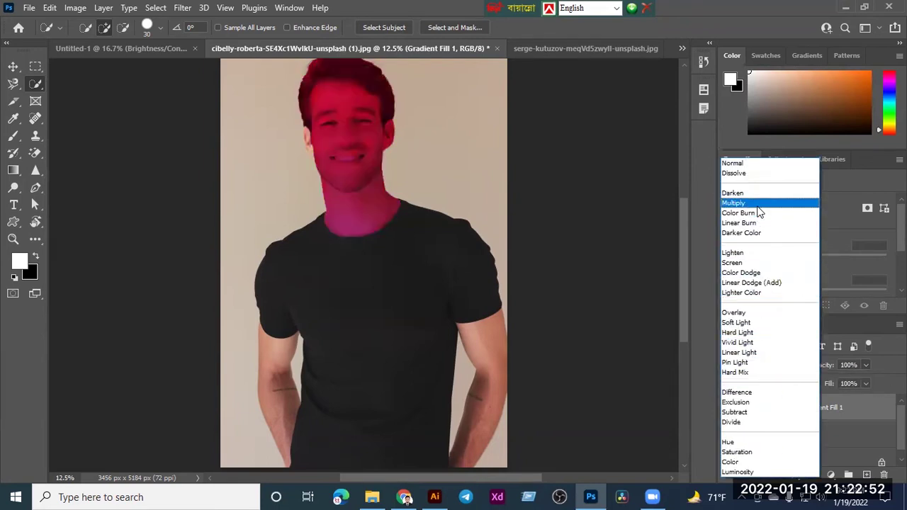
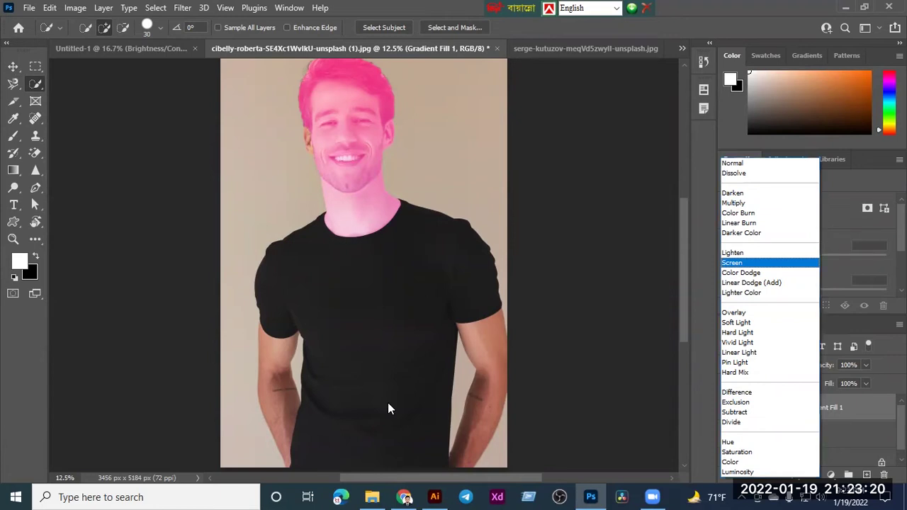
key(Escape)
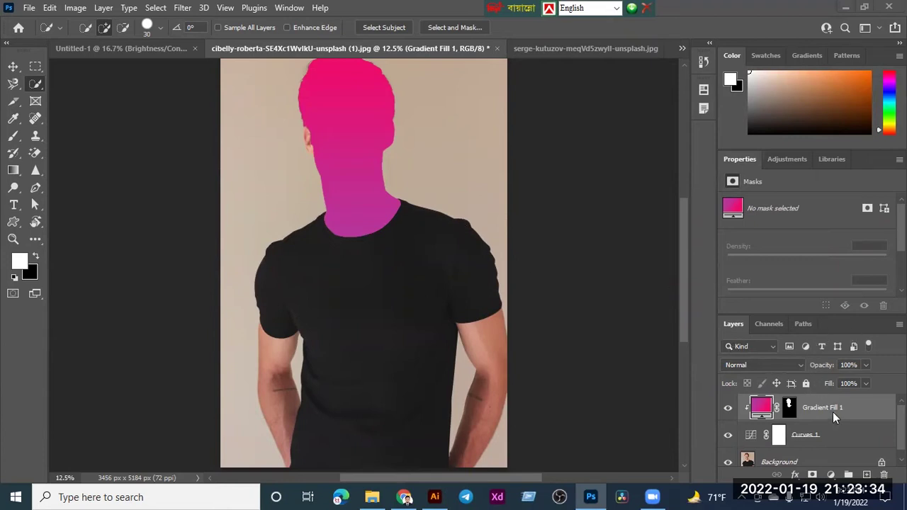
click(884, 475)
click(409, 194)
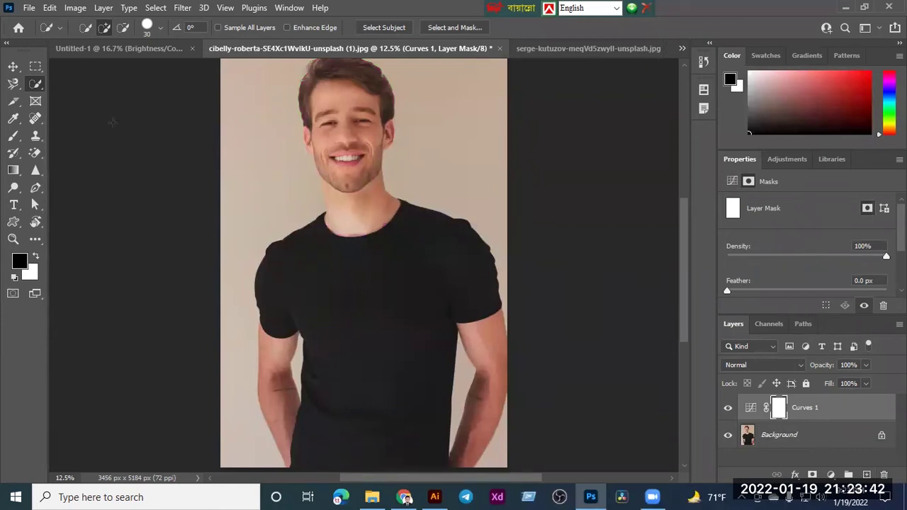
- Delete the Curves 1 layer's mask and the Curves 1 layer itself
click(13, 68)
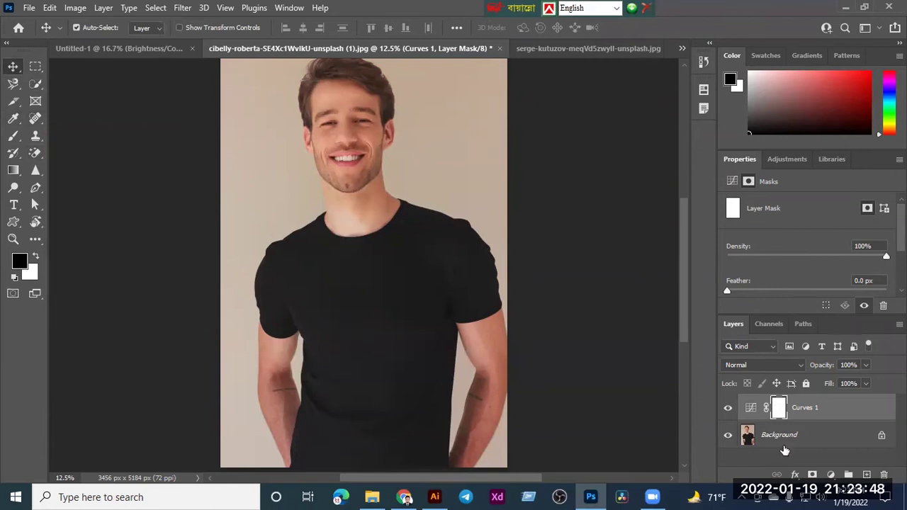
click(885, 475)
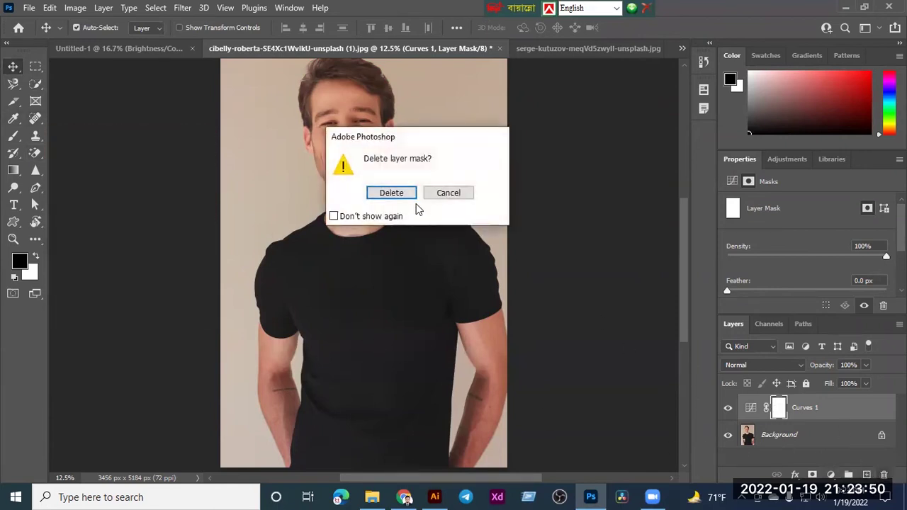
click(391, 192)
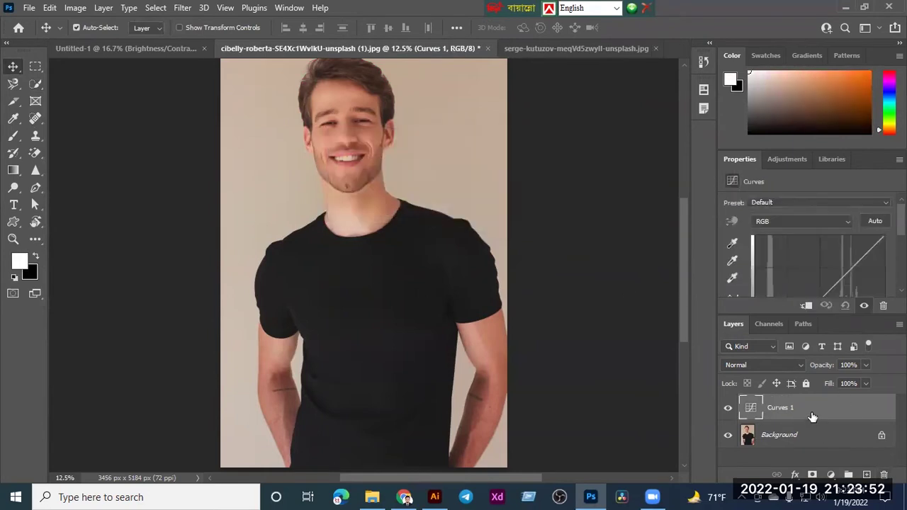
drag(842, 415, 884, 475)
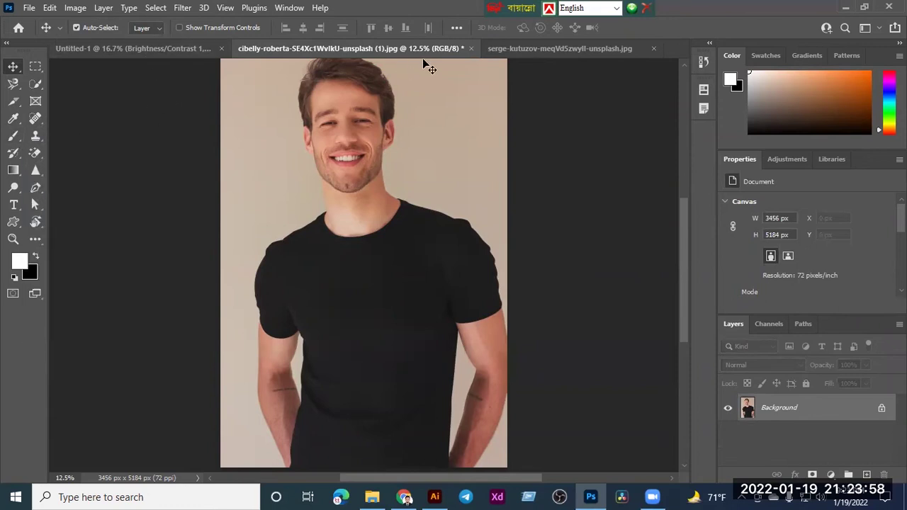
- In the serge-kutuzov Batman document, add a blue (0021eb) Solid Color fill layer directly above Layer 0
click(527, 50)
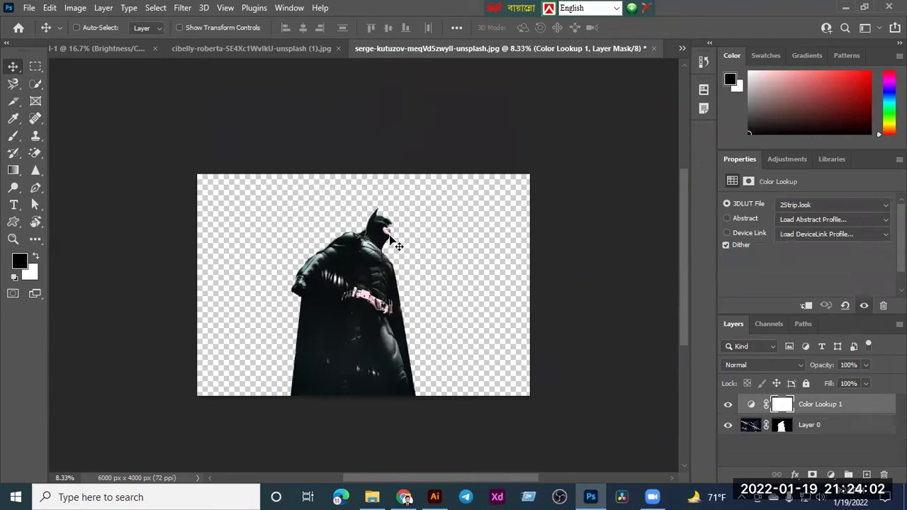
key(ctrl+plus)
key(ctrl+plus)
scroll(392, 228, down, 1)
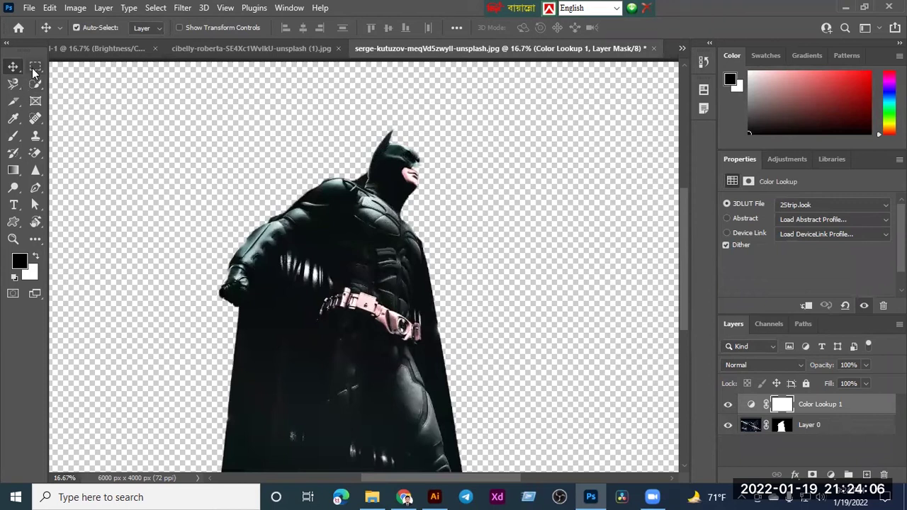
key(ctrl+minus)
key(ctrl+minus)
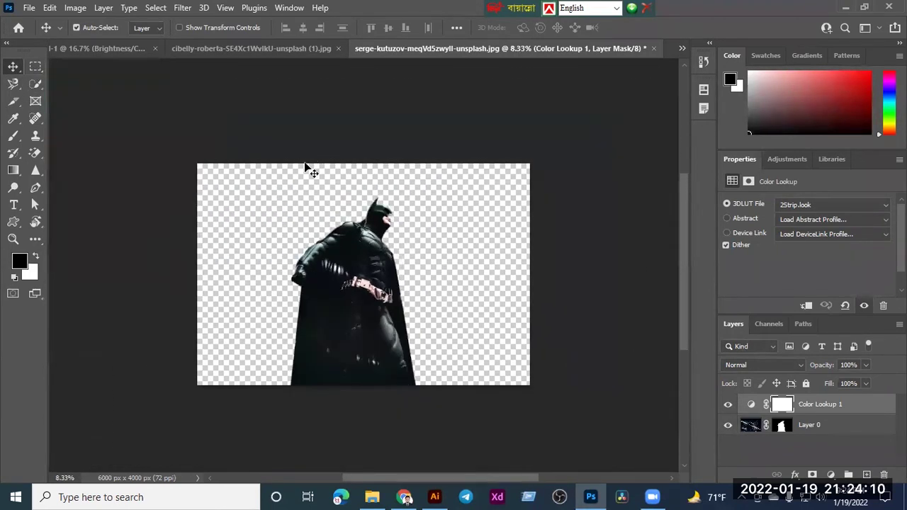
click(826, 428)
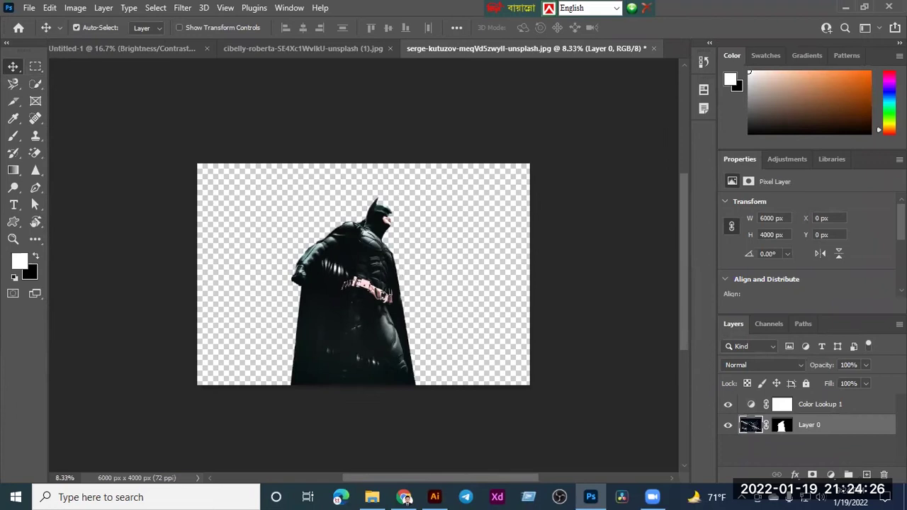
click(831, 474)
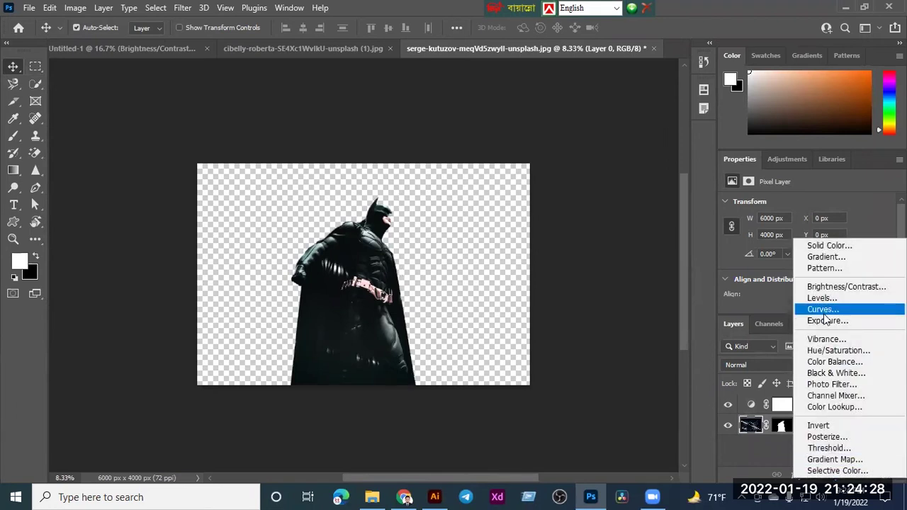
click(808, 245)
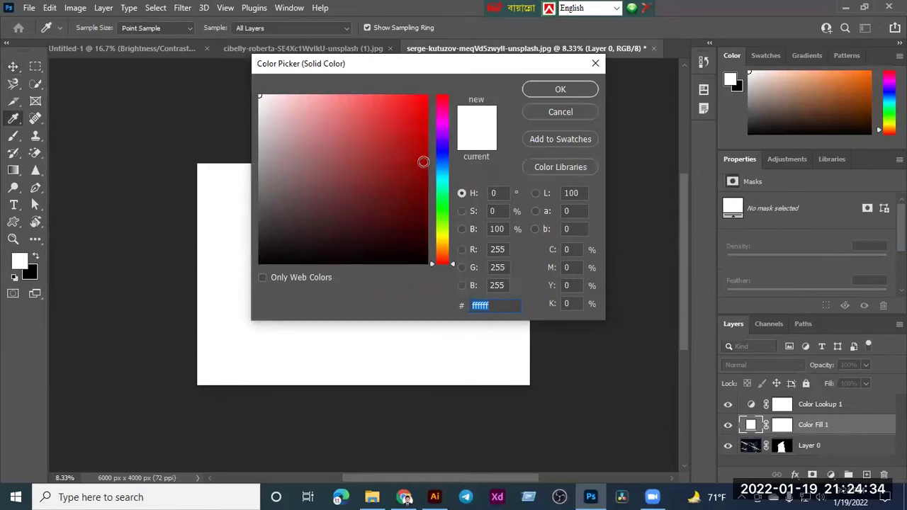
mouse_move(440, 155)
mouse_down()
mouse_move(421, 128)
mouse_move(427, 108)
mouse_up()
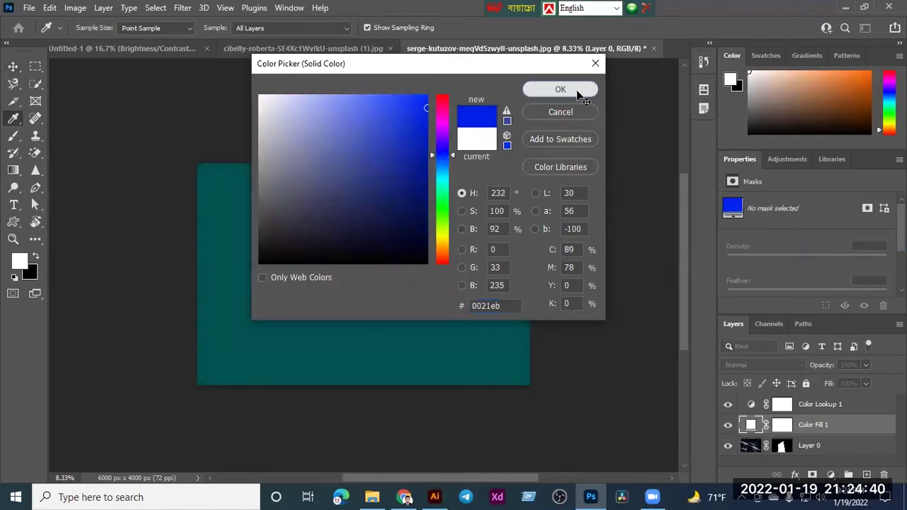
click(560, 90)
- Reorder the layers to Layer 0, Color Lookup 1 and Color Fill 1, and compare the image with Color Lookup 1 hidden and shown
drag(838, 431, 842, 451)
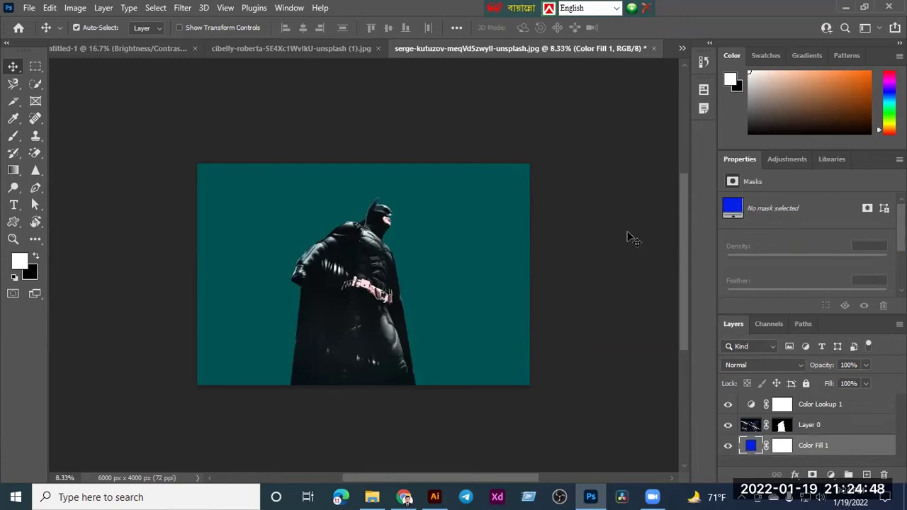
click(821, 412)
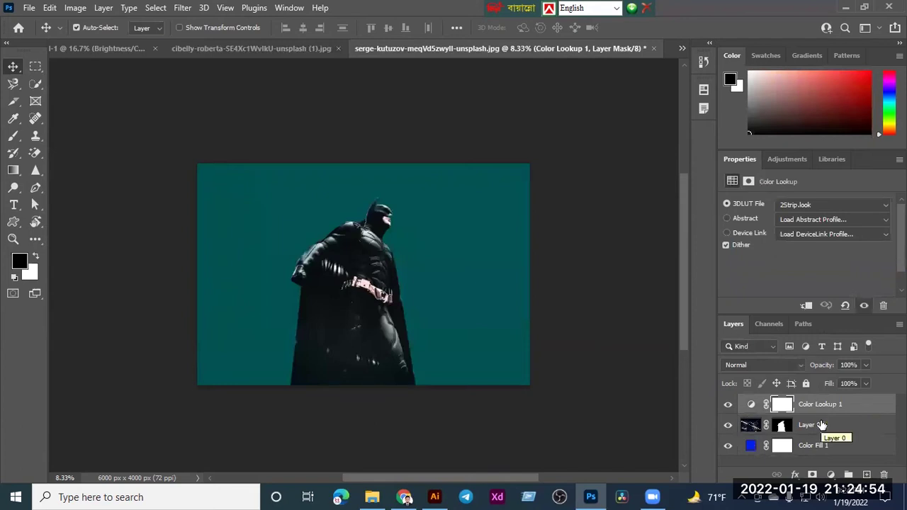
click(821, 426)
drag(821, 426, 819, 401)
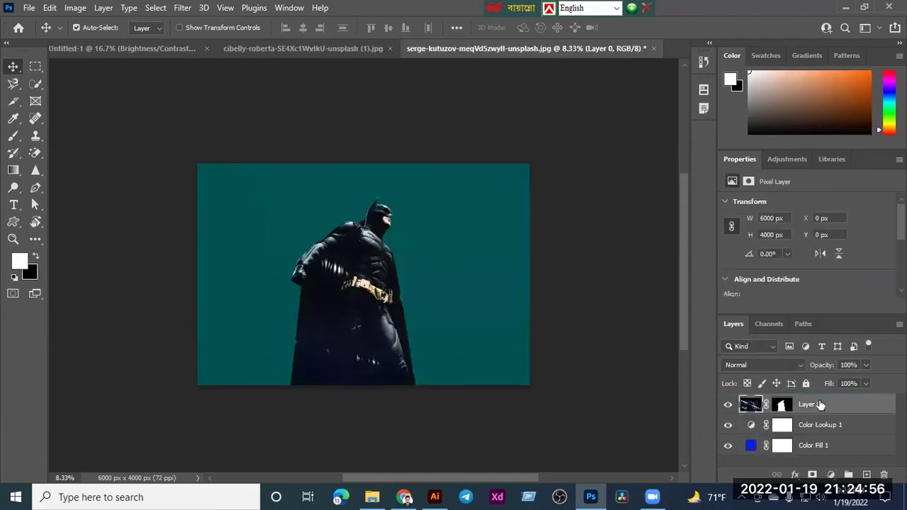
click(728, 426)
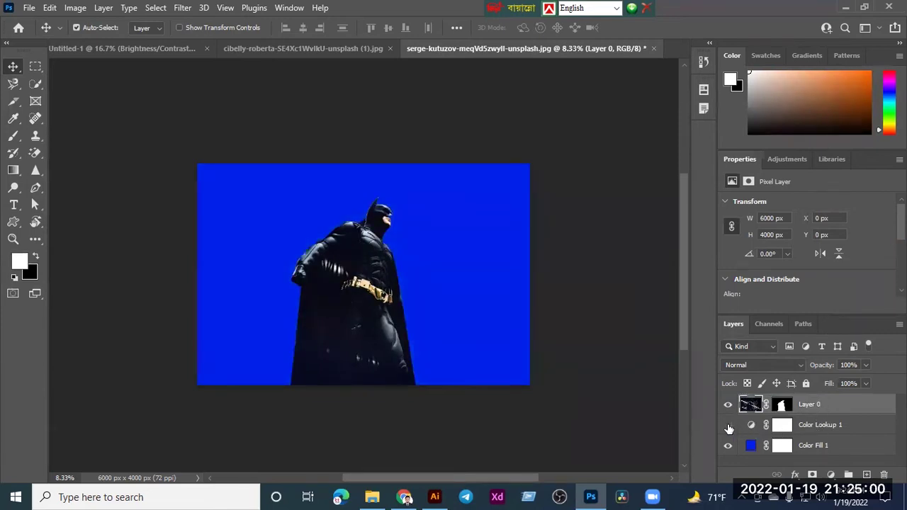
click(728, 426)
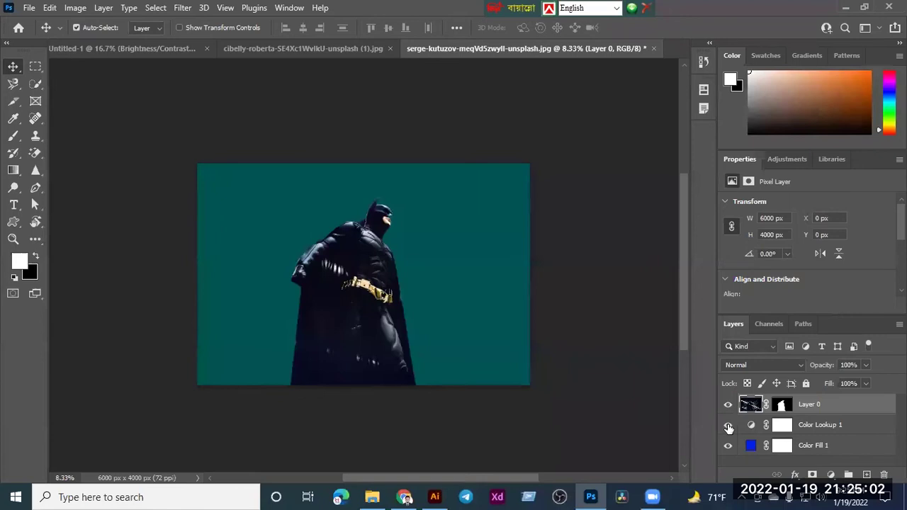
- Remove Layer 0's mask by deleting it without applying it to the layer
click(807, 445)
click(812, 411)
click(781, 407)
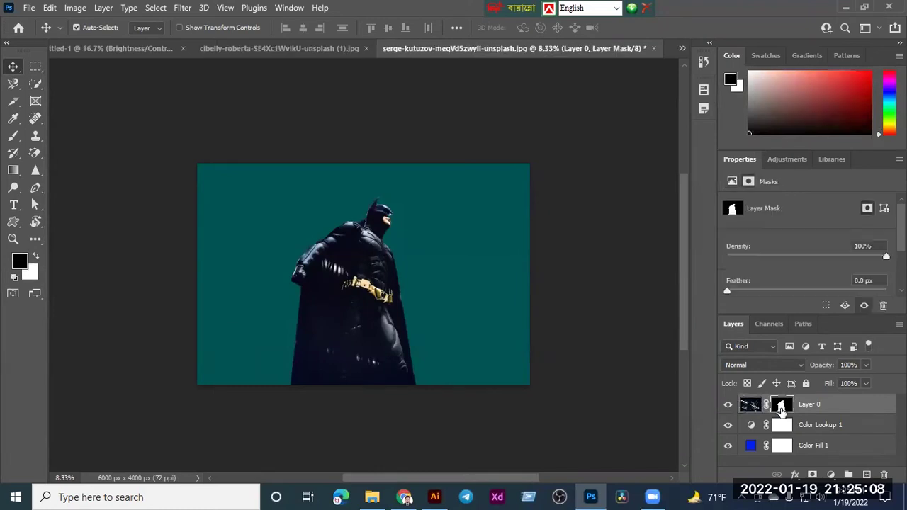
drag(782, 406, 884, 474)
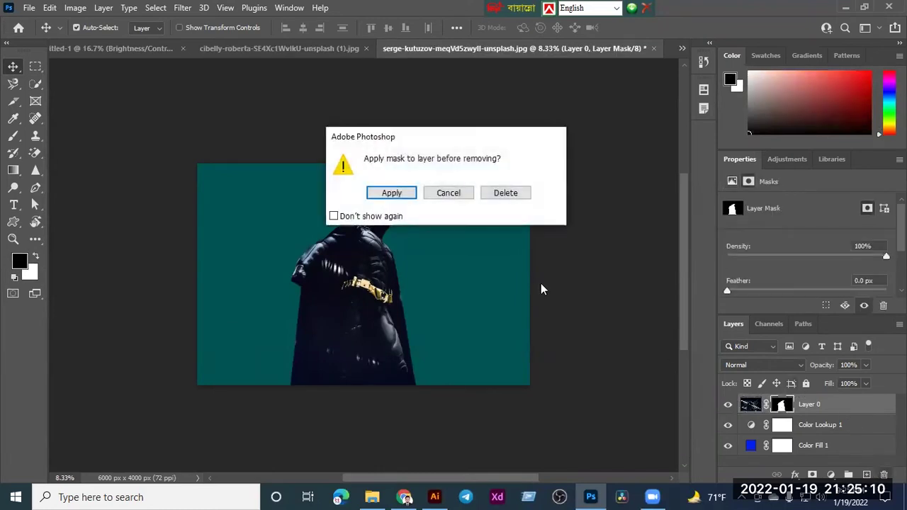
click(516, 196)
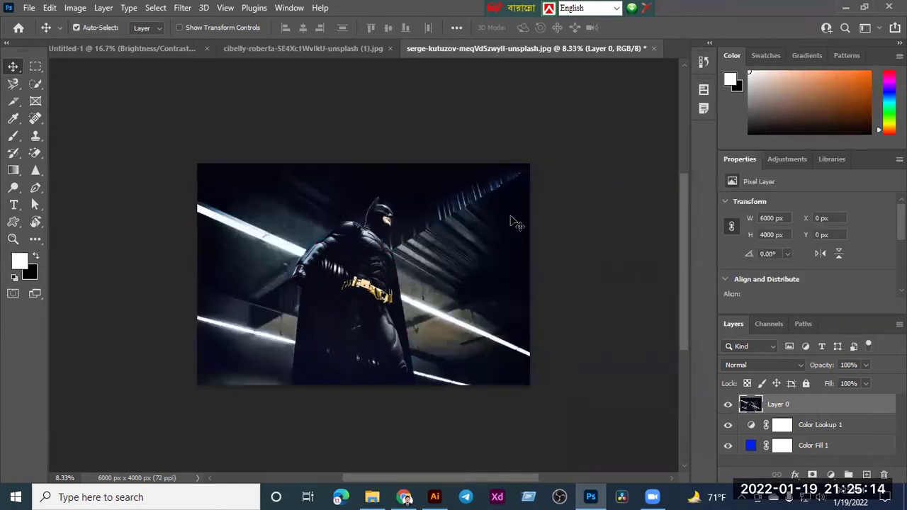
- Add an empty layer above Layer 0 and dab a white glow on Batman's chest with the 600 px Soft Round brush
key(ctrl+plus)
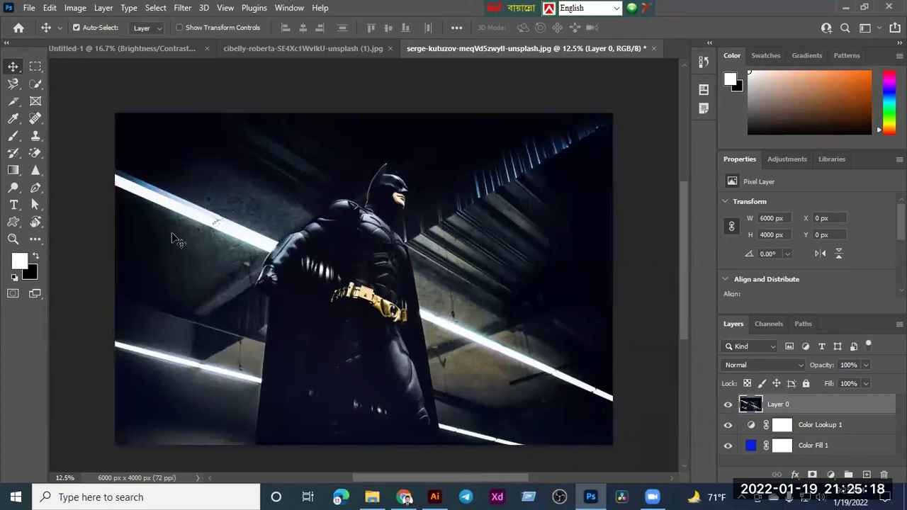
click(13, 136)
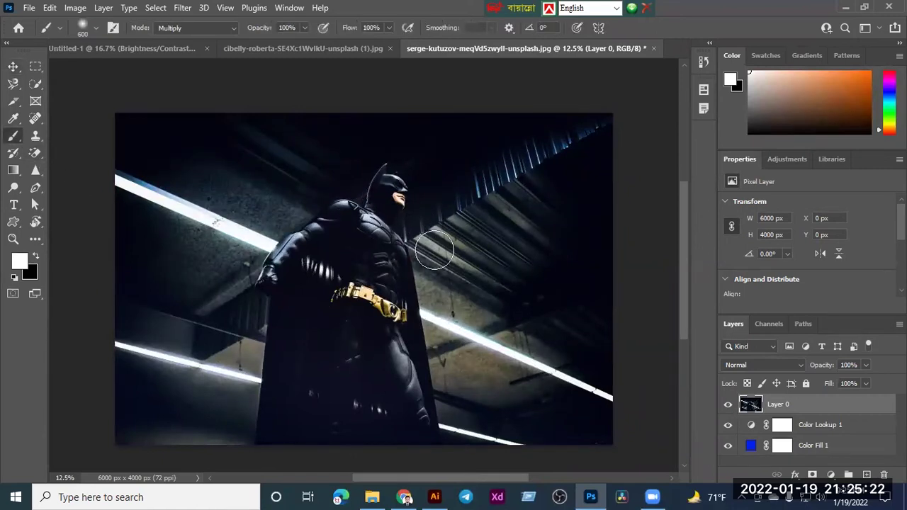
click(866, 474)
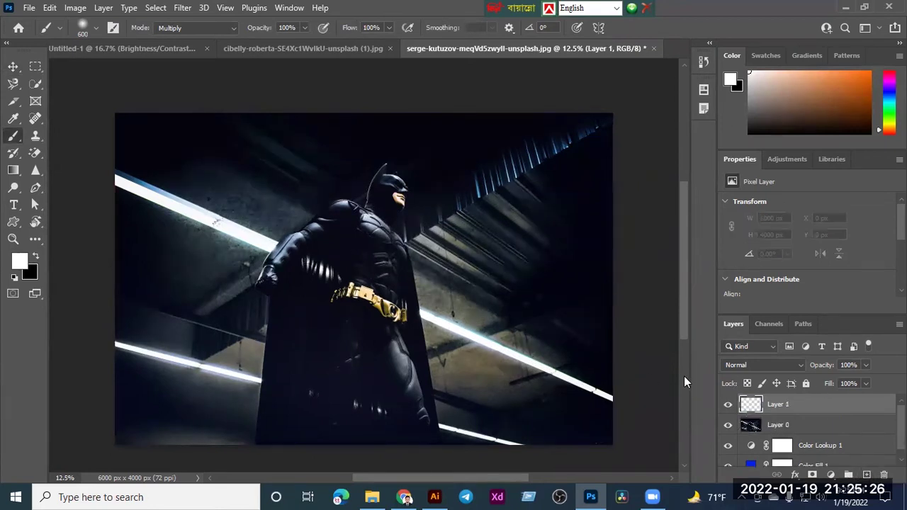
click(780, 425)
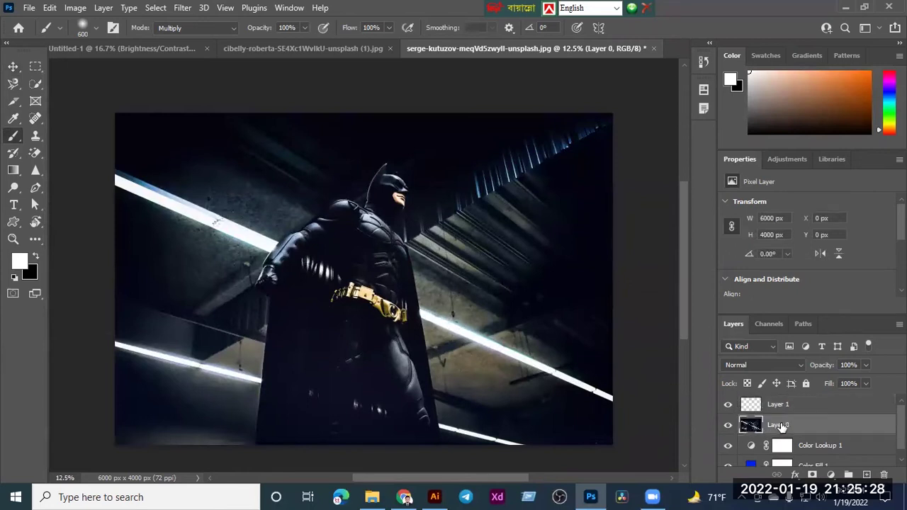
click(785, 409)
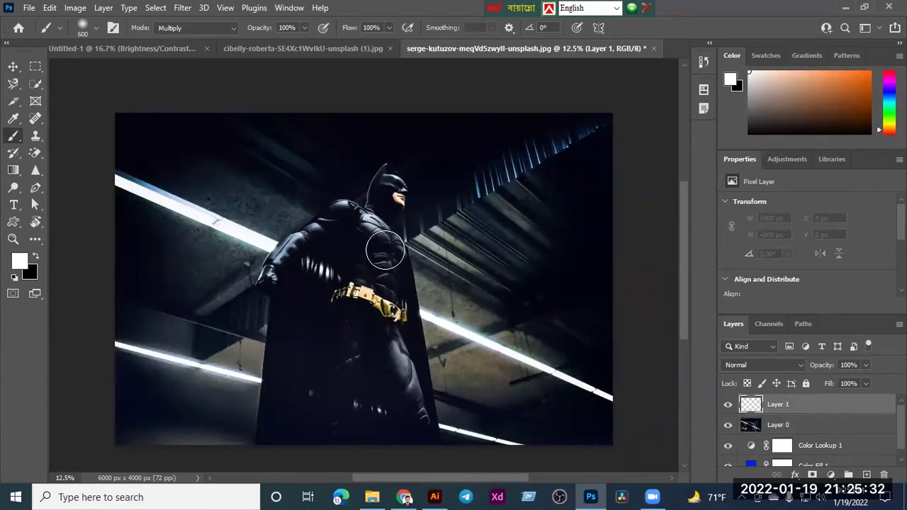
click(387, 256)
click(389, 258)
click(389, 257)
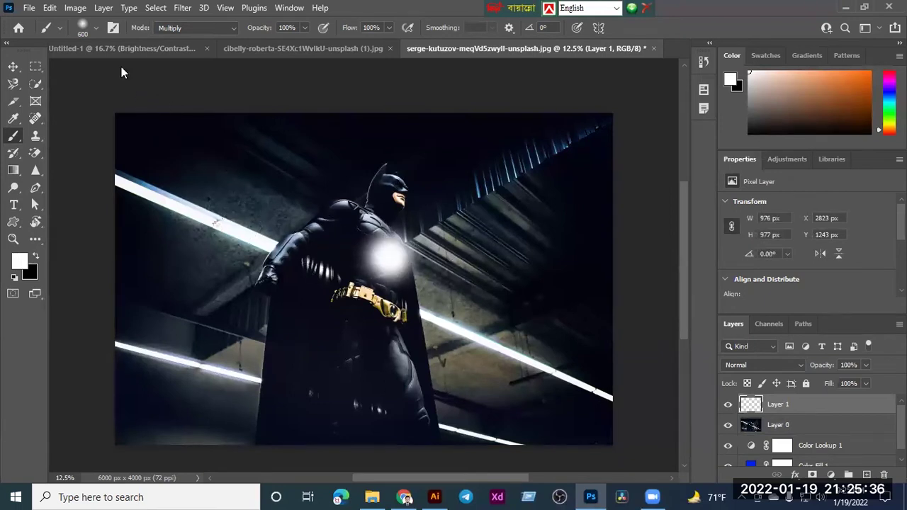
click(84, 28)
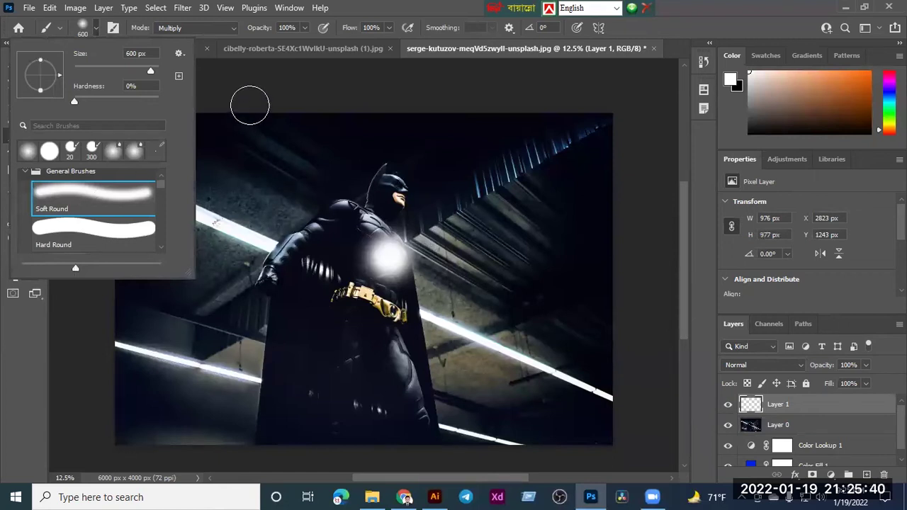
click(205, 90)
click(388, 262)
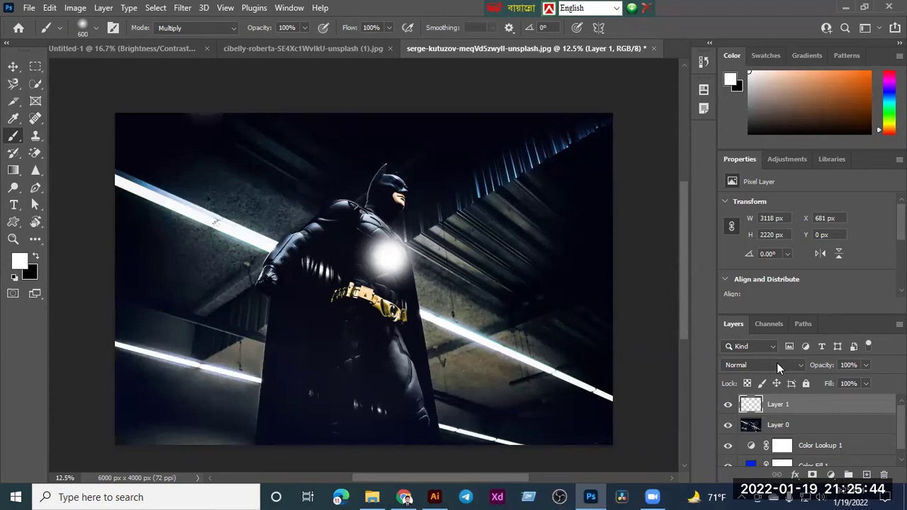
- Set the glow layer's blend mode to Color Dodge and lower its opacity to 66%
click(777, 365)
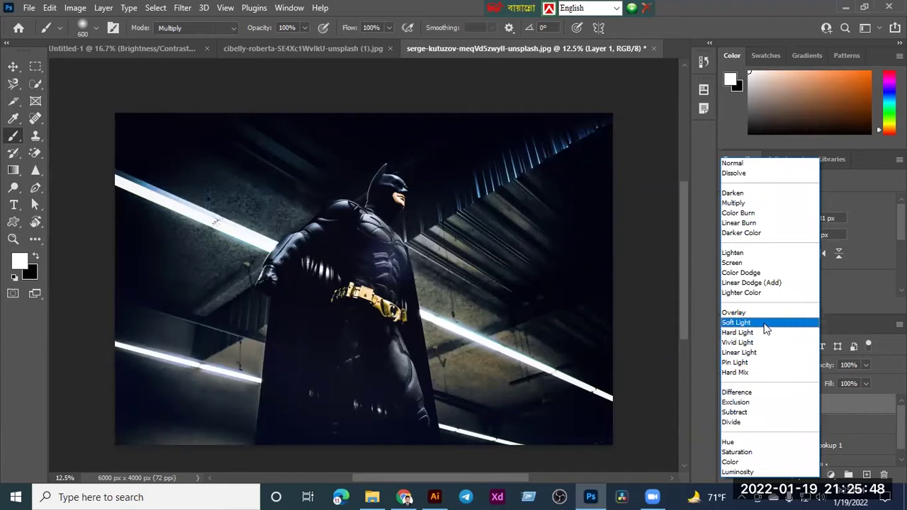
click(757, 273)
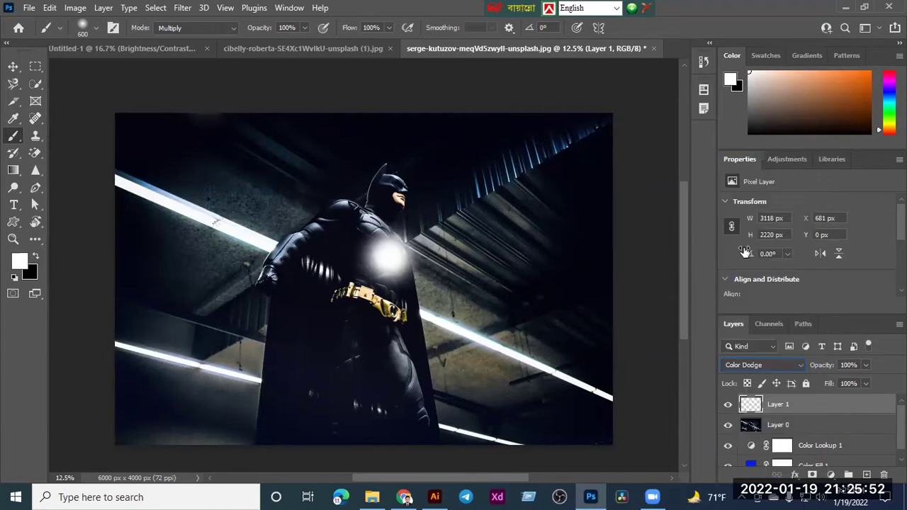
click(866, 365)
drag(850, 380, 846, 380)
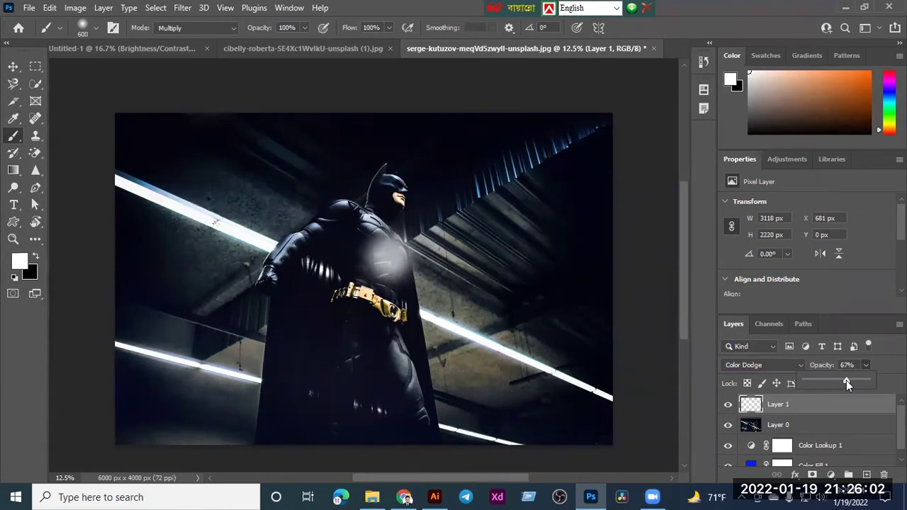
drag(847, 380, 840, 380)
- Turn off Transparency Shapes Layer in Layer 1's blending options and move its glow off Batman's chest onto the ceiling beside him
click(773, 406)
right_click(773, 406)
click(793, 473)
click(794, 475)
click(804, 348)
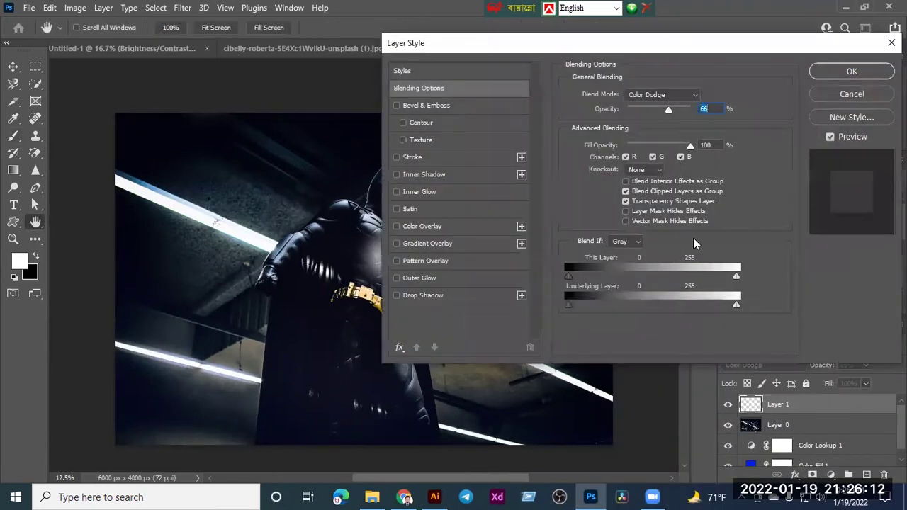
click(626, 202)
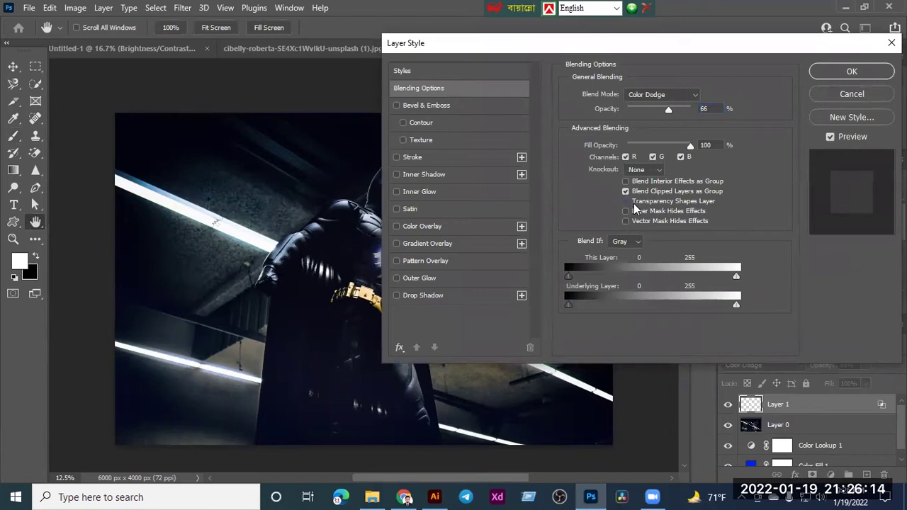
click(852, 71)
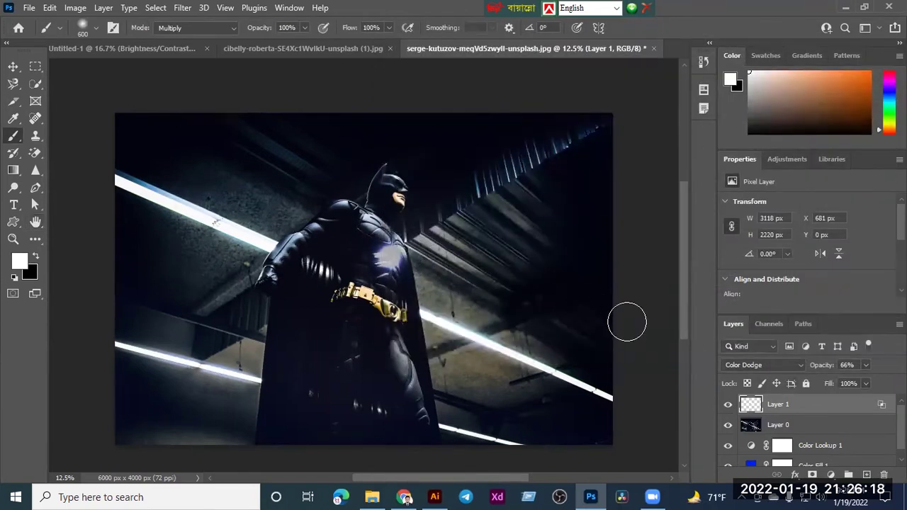
click(12, 66)
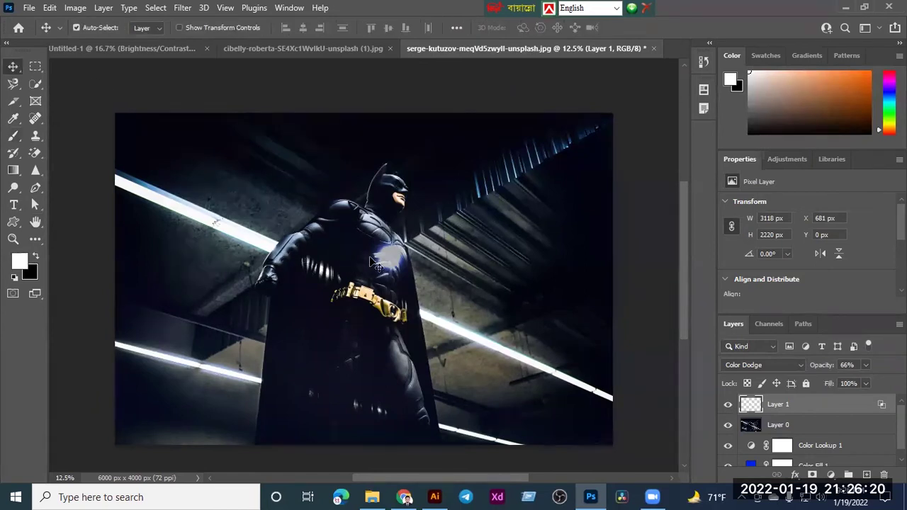
drag(390, 258, 564, 252)
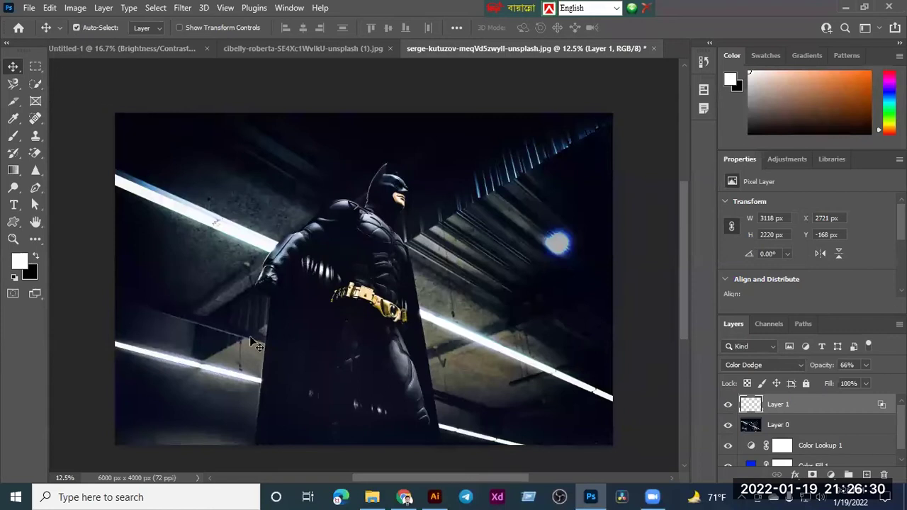
- Switch to Chrome and search Unsplash for "Light" in place of the movie poster search
click(404, 497)
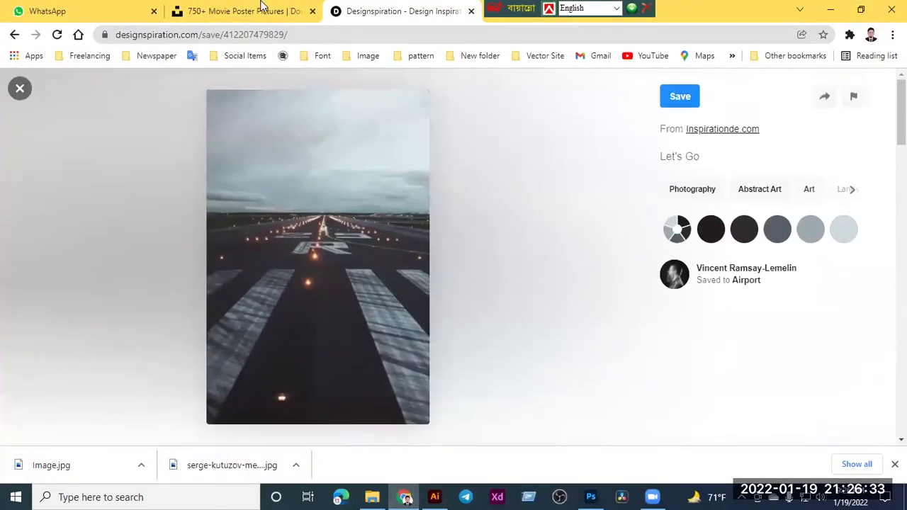
click(259, 10)
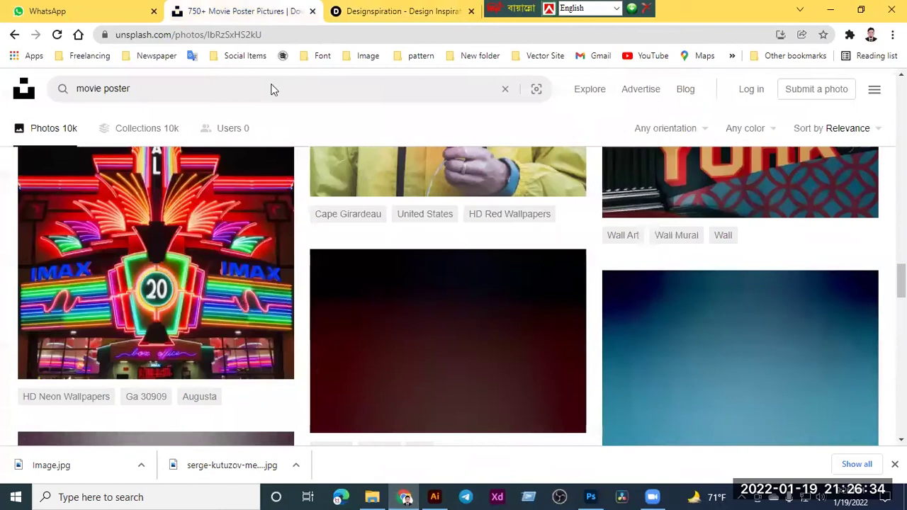
click(92, 88)
scroll(78, 83, up, 5)
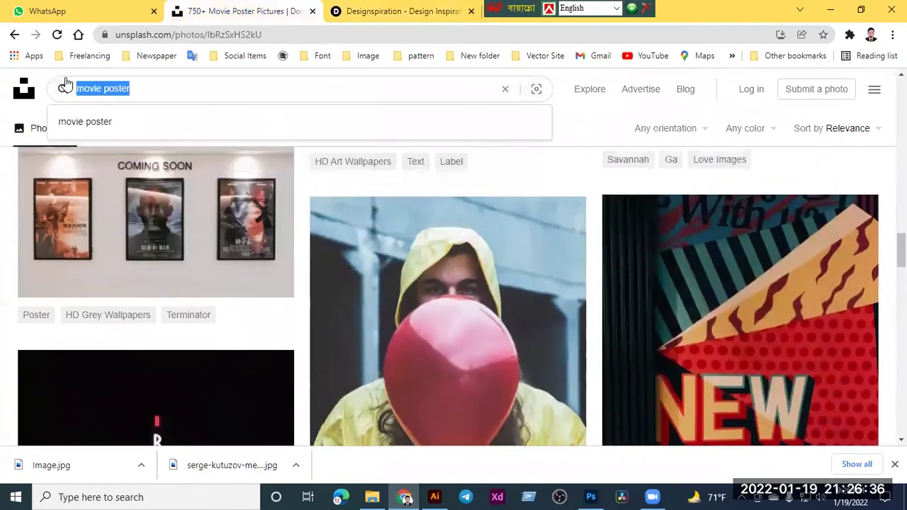
text(Light)
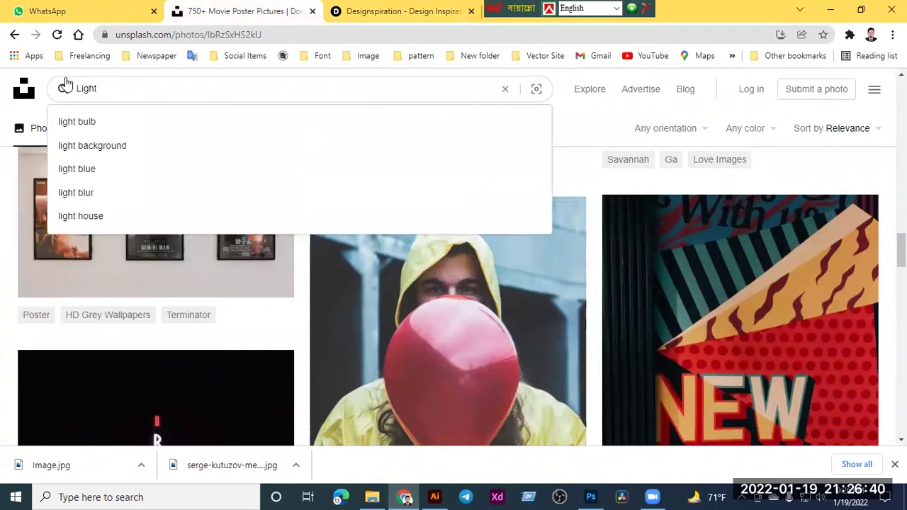
key(Return)
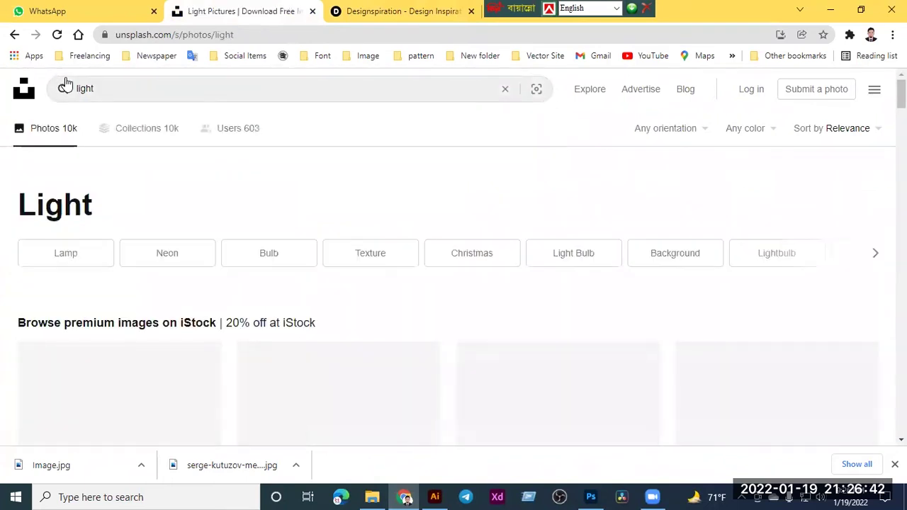
- Find the photo of a glowing bulb held in a hand among the light results, download it free and close its preview
scroll(219, 254, down, 2)
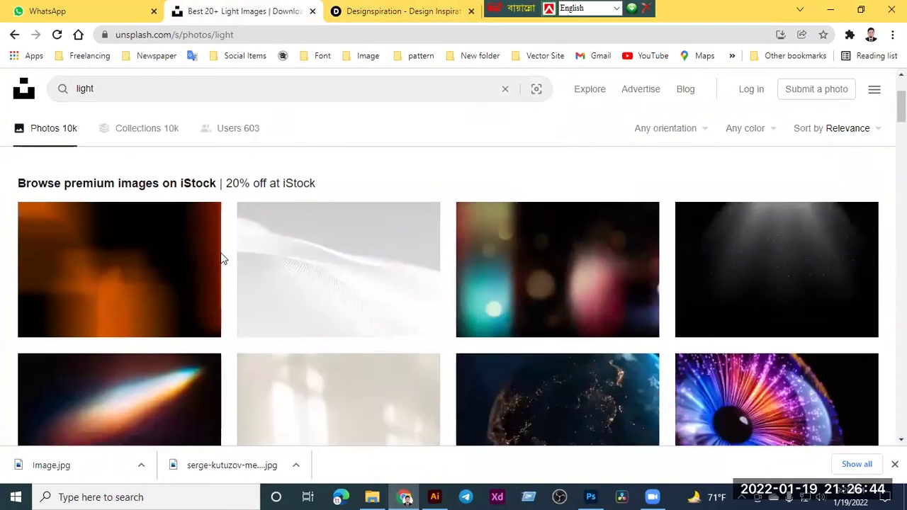
scroll(222, 260, down, 3)
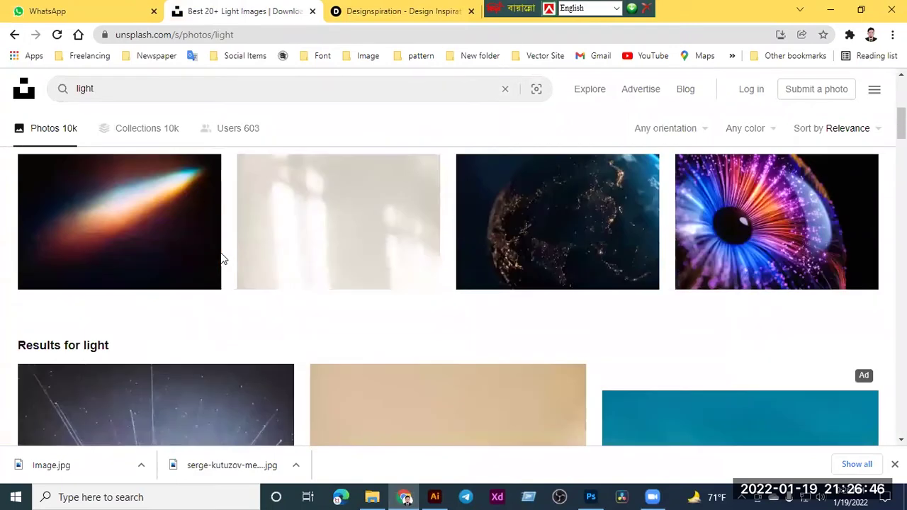
scroll(221, 256, down, 10)
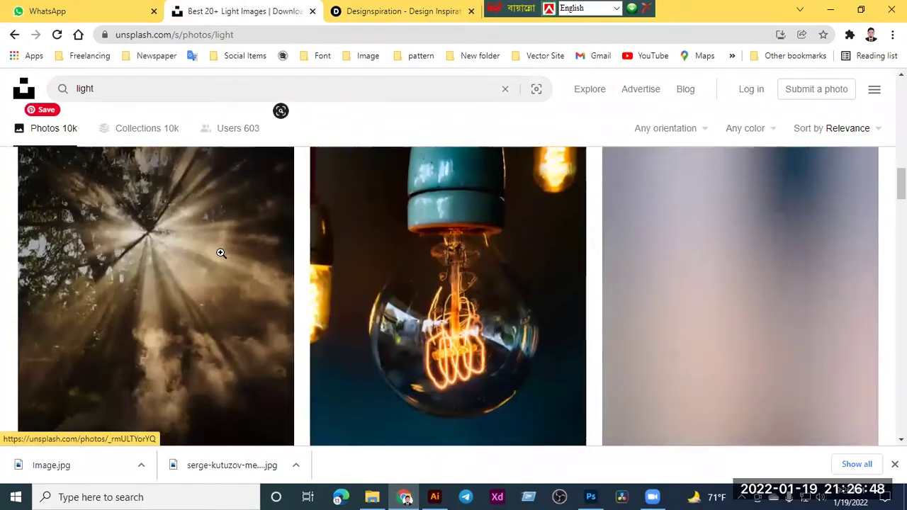
scroll(221, 253, down, 5)
scroll(221, 253, up, 5)
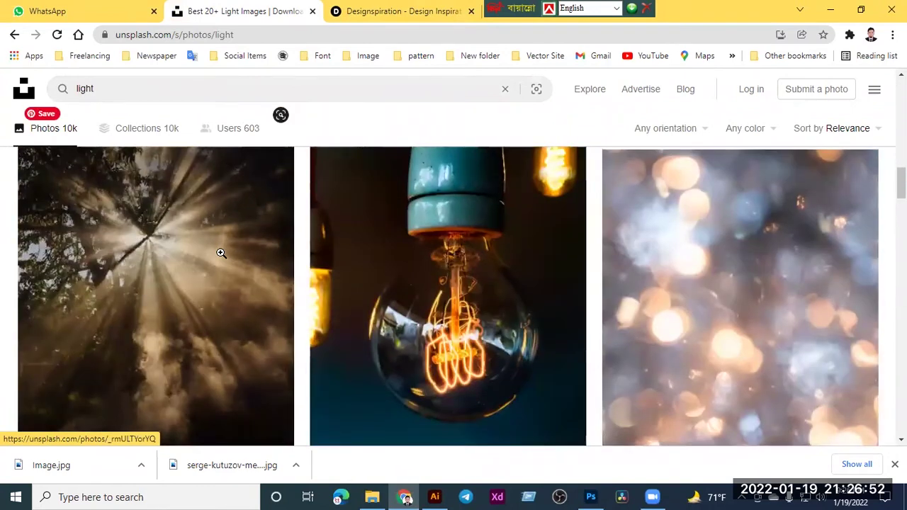
key(ctrl+minus)
key(ctrl+minus)
key(ctrl+minus)
scroll(357, 247, down, 10)
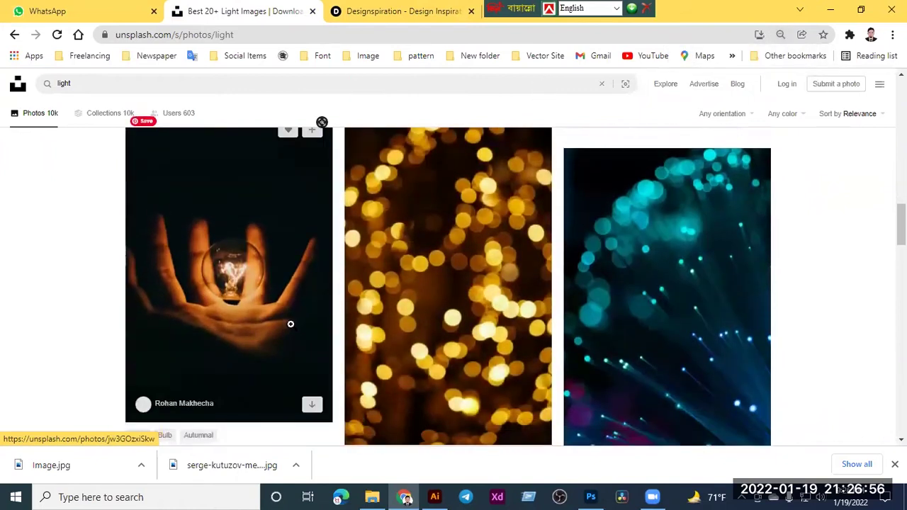
click(260, 297)
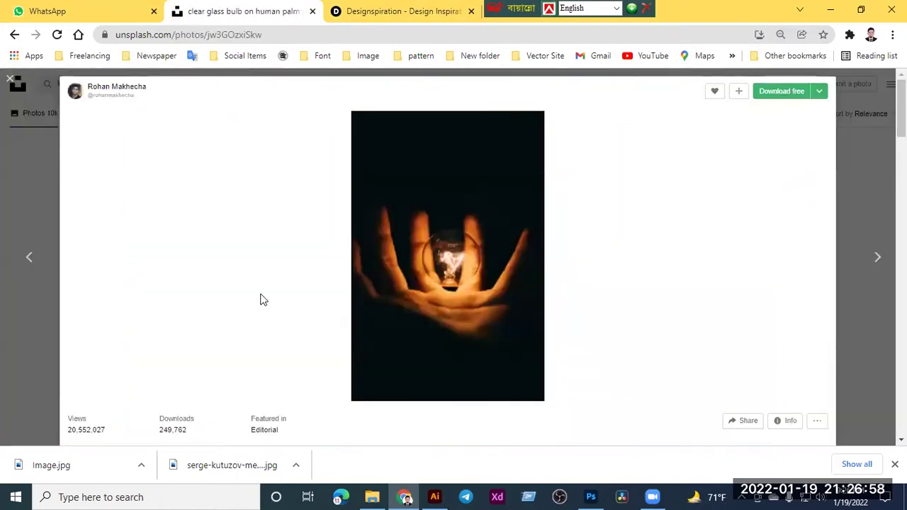
click(772, 98)
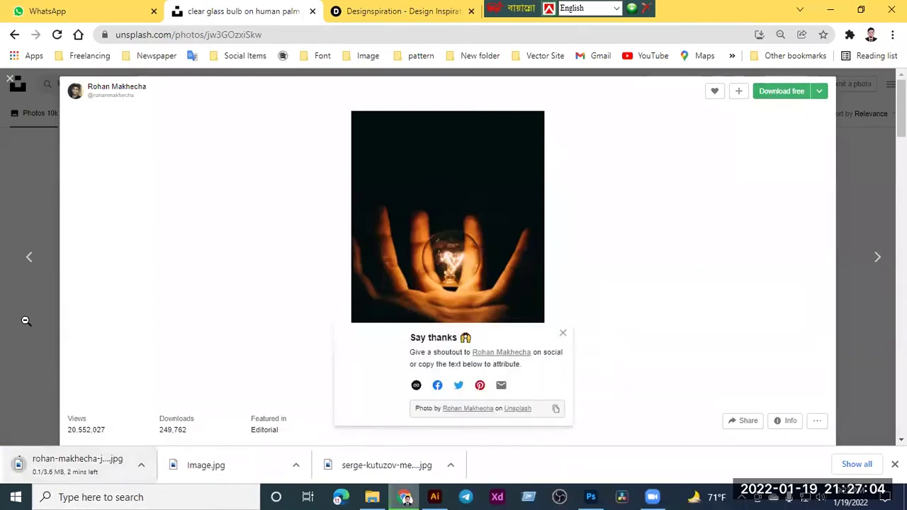
click(10, 80)
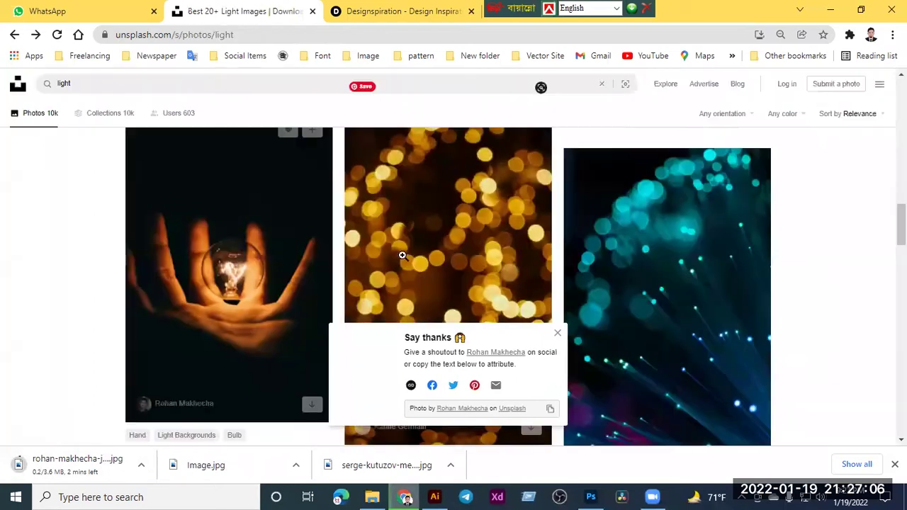
- Look further through the light search results for other usable photos
scroll(411, 259, down, 3)
scroll(414, 265, down, 10)
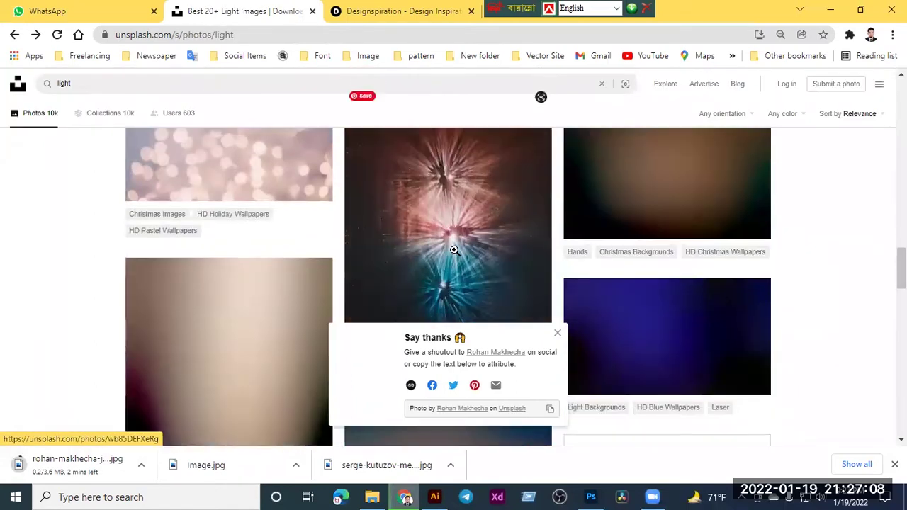
scroll(454, 251, down, 4)
scroll(333, 178, up, 5)
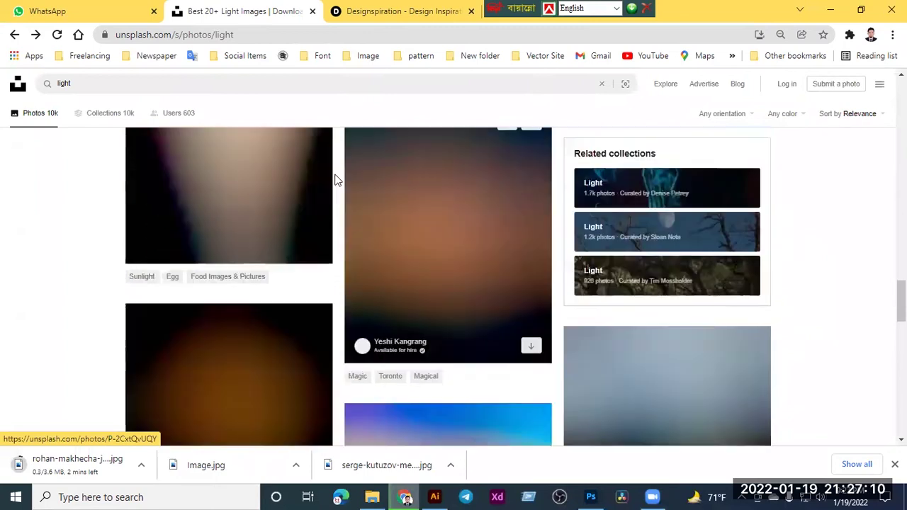
- Search Unsplash for "garden" and look through the resulting photos
click(163, 84)
drag(63, 90, 54, 93)
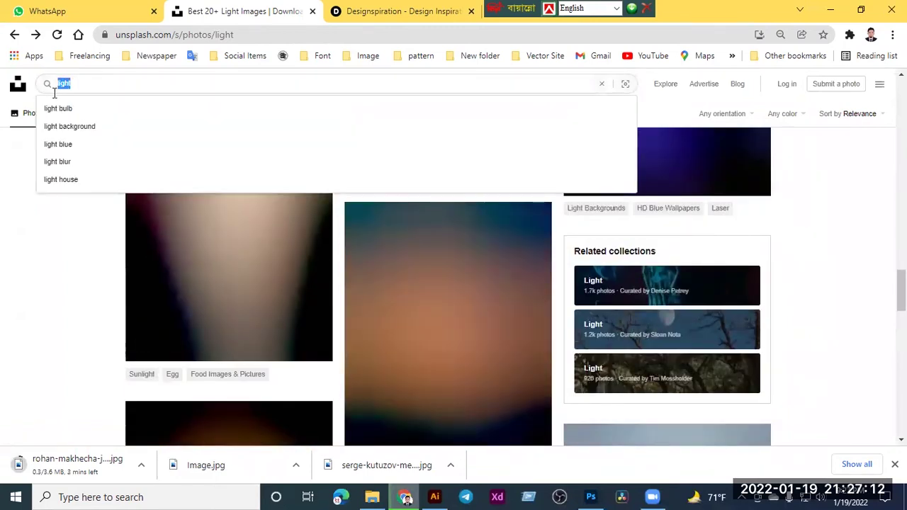
text(Gar)
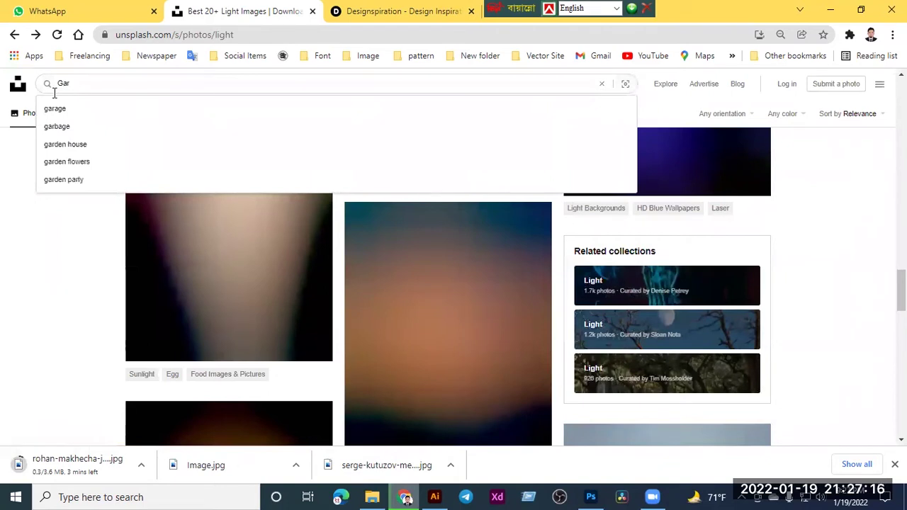
text(dem)
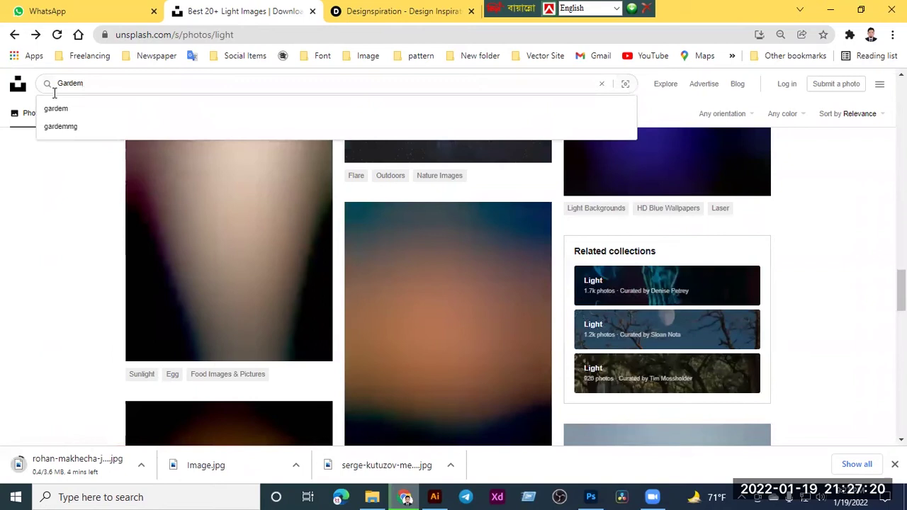
key(Return)
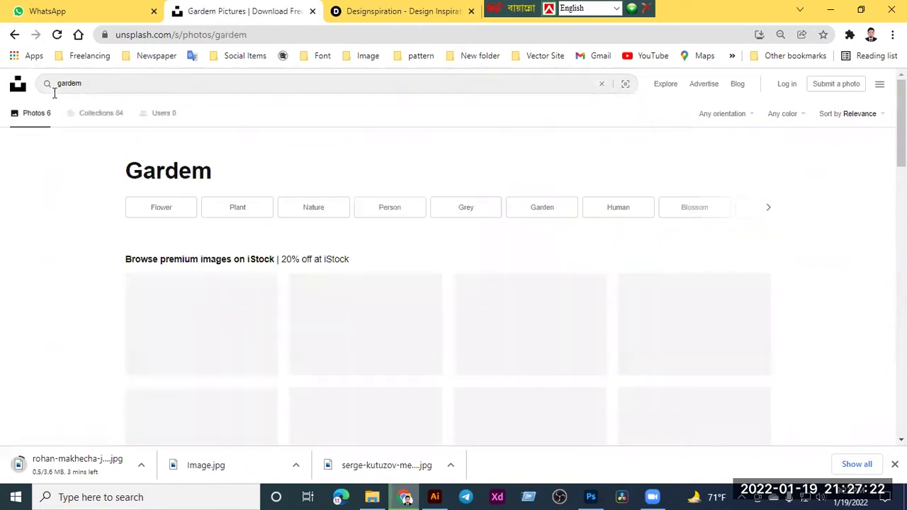
click(95, 85)
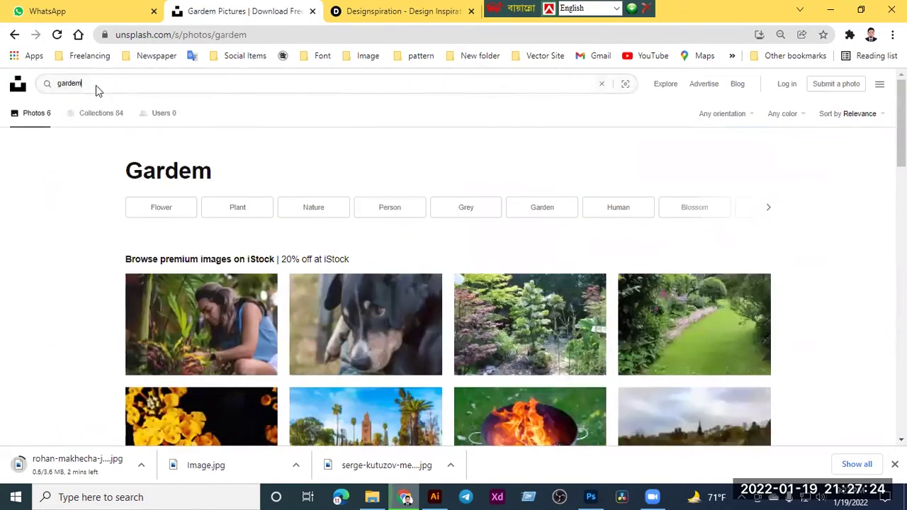
drag(81, 94, 77, 96)
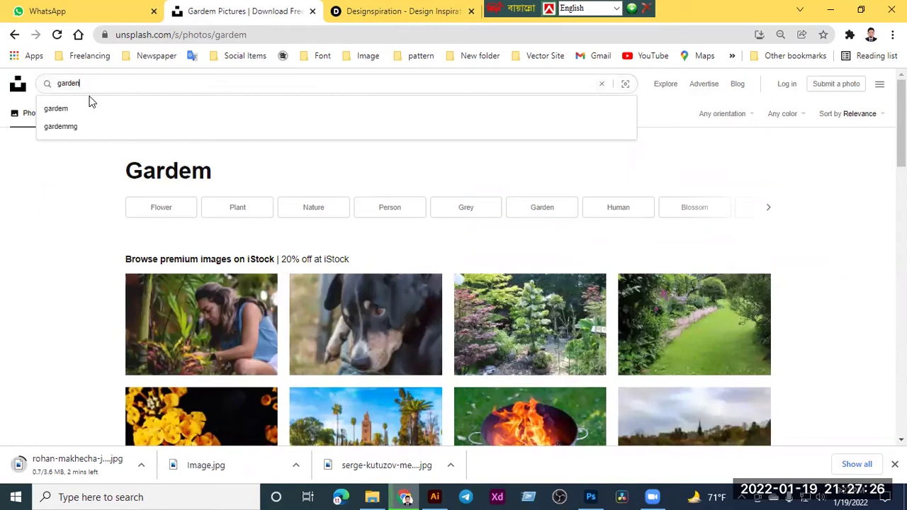
text(n)
key(Return)
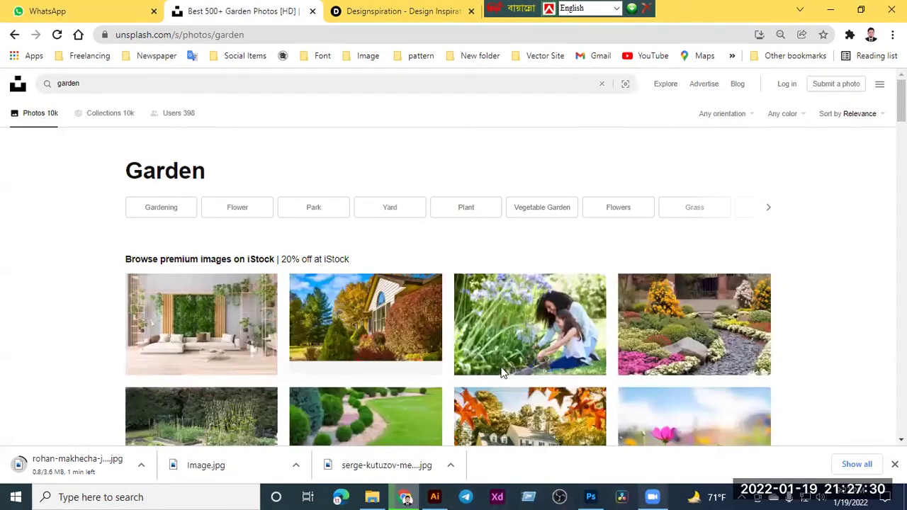
scroll(494, 351, down, 4)
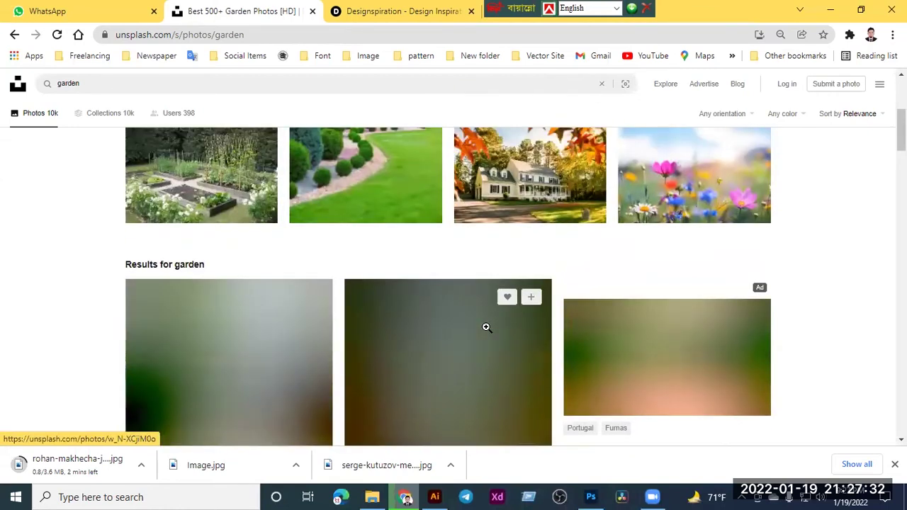
scroll(486, 327, down, 6)
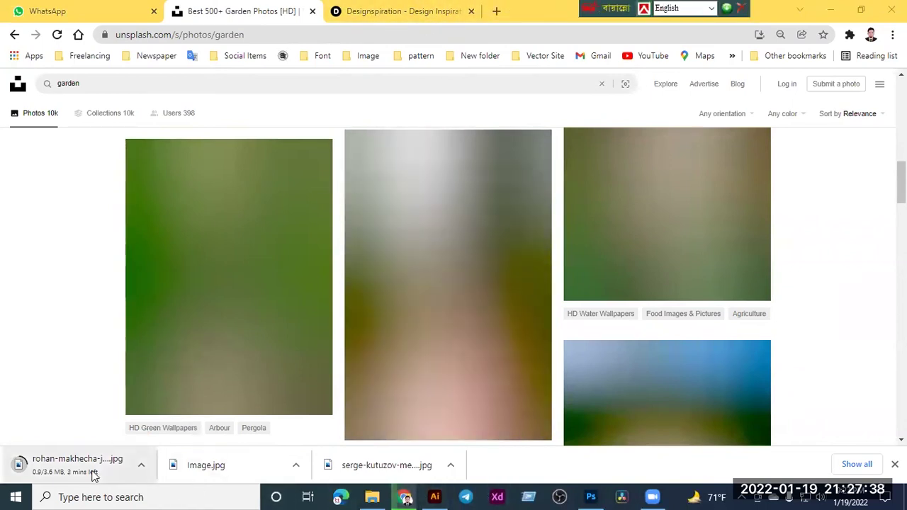
scroll(546, 238, down, 8)
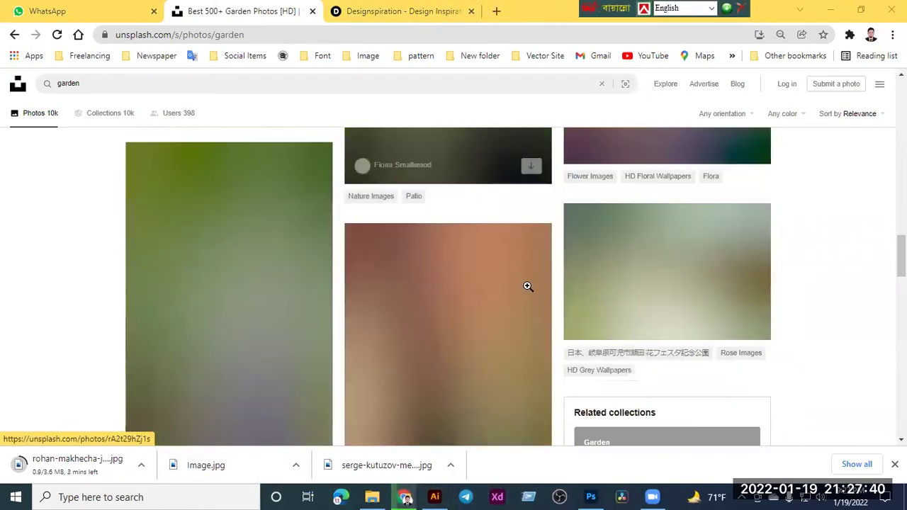
scroll(528, 287, down, 1)
- Switch back to Photoshop and move Layer 1's glow up to the dark ceiling, above and beyond Batman's head
click(590, 497)
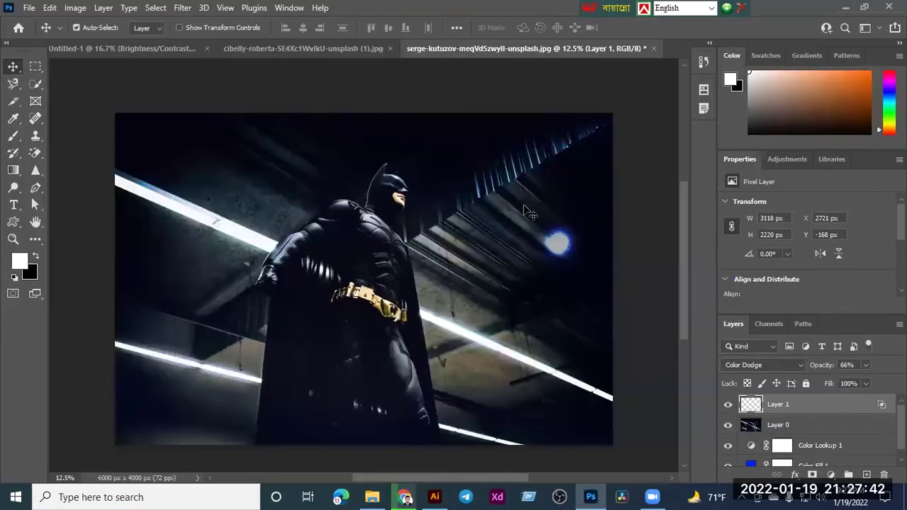
drag(567, 244, 517, 137)
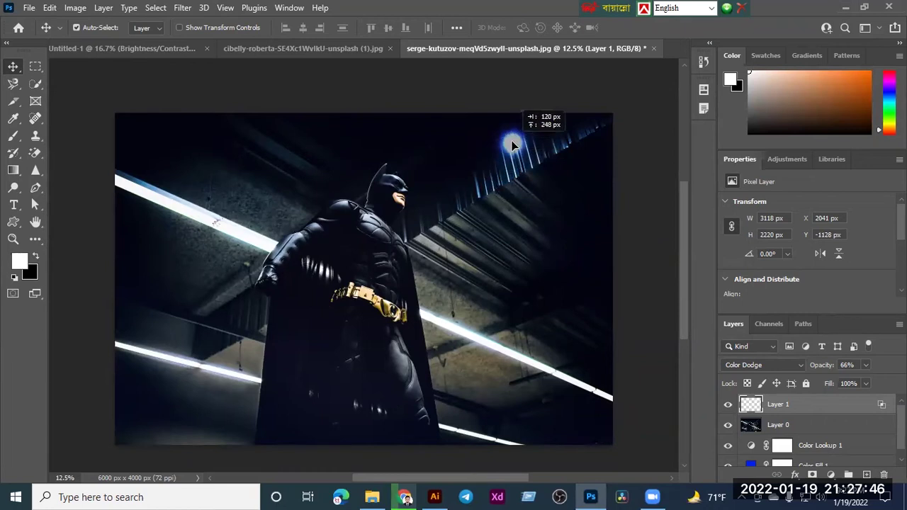
click(17, 105)
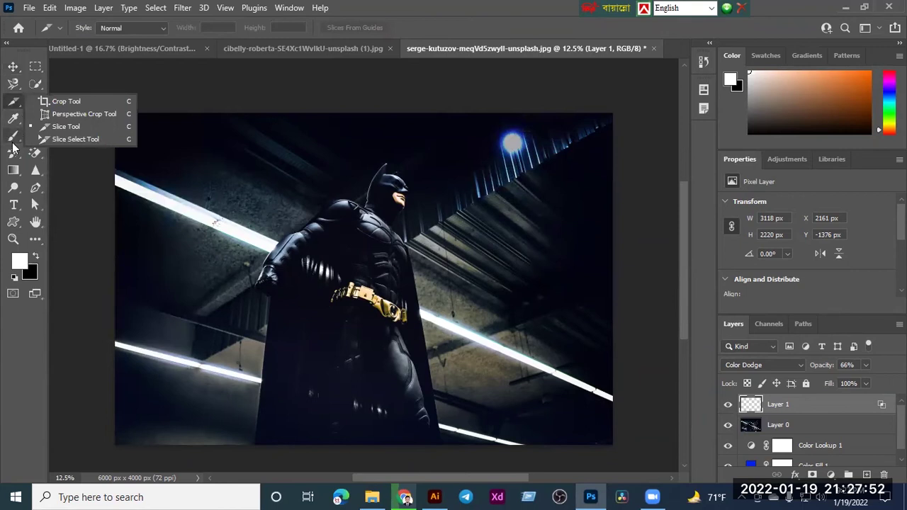
click(14, 136)
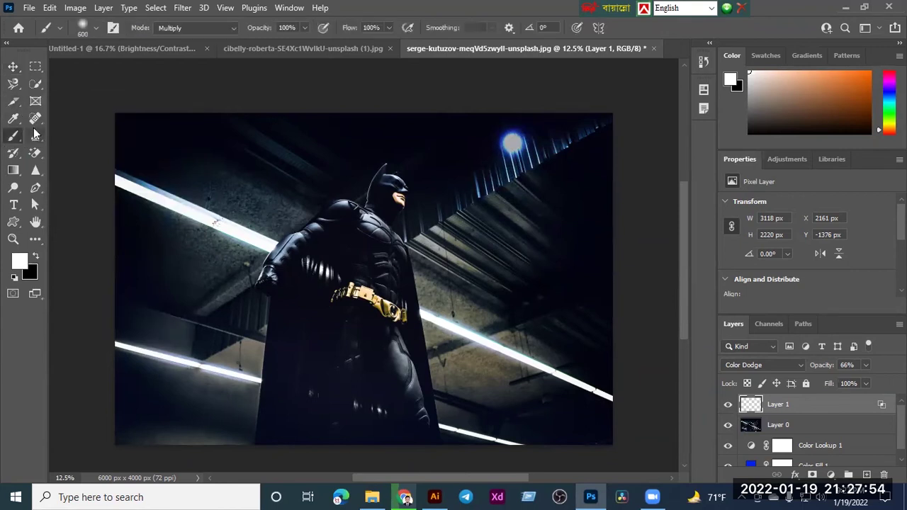
click(21, 125)
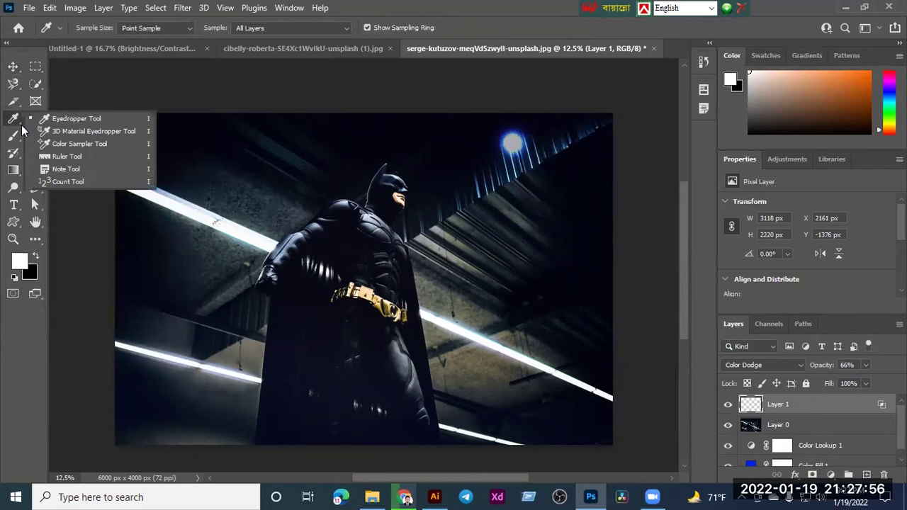
- Draw a closed triangular Pen path, about 1360 by 1324 px, from the ceiling glow to Batman's face, down to his shoulder and back
click(36, 188)
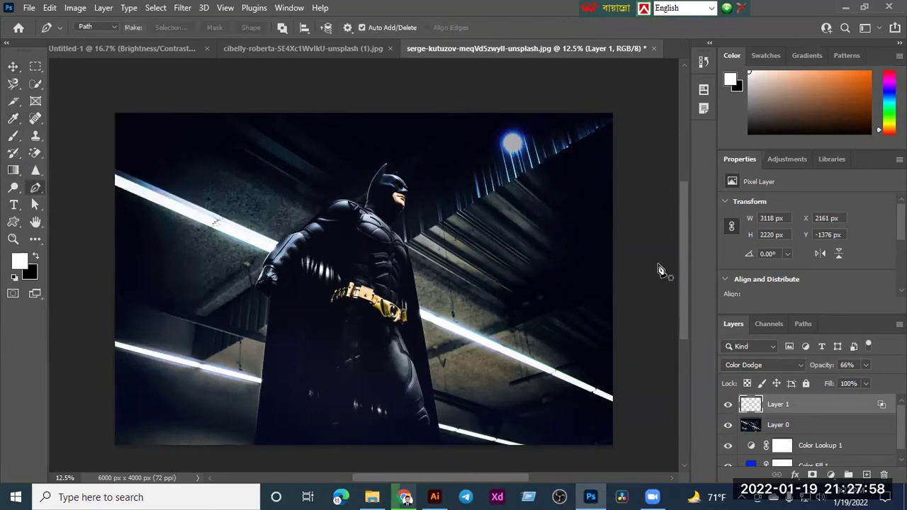
click(509, 141)
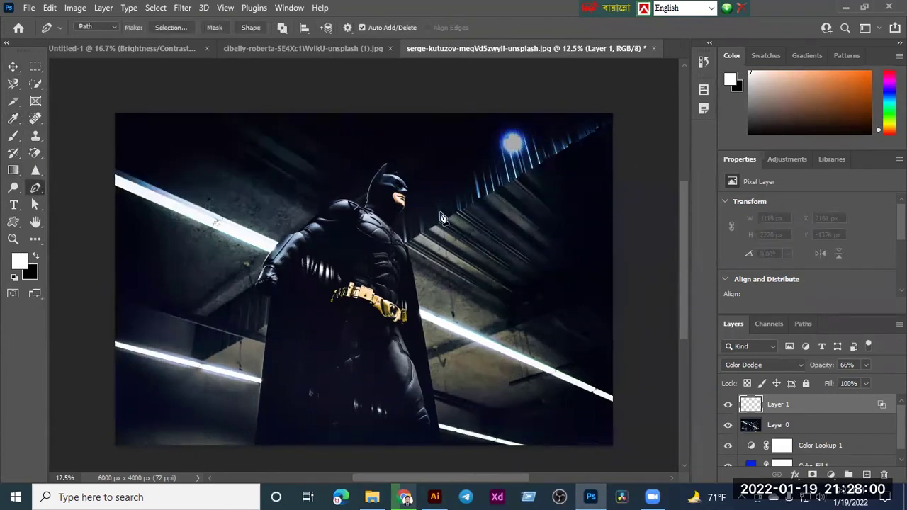
click(409, 195)
click(409, 246)
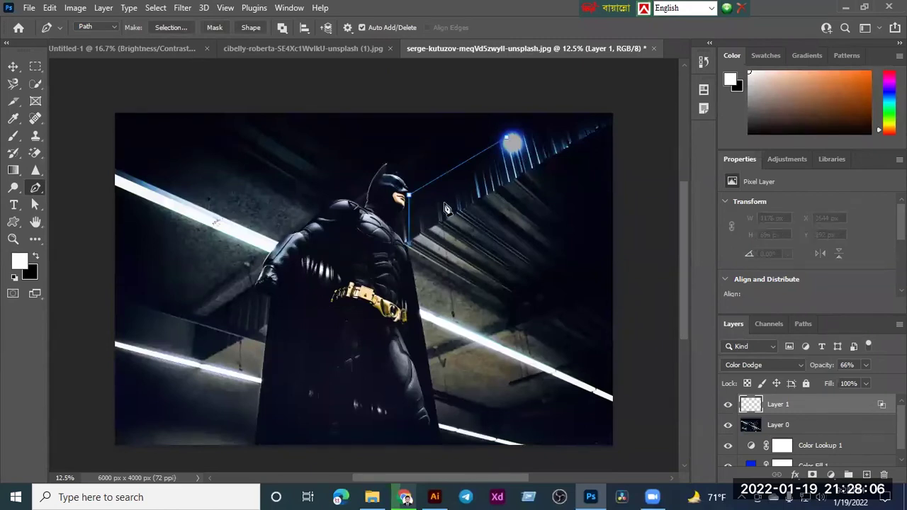
click(507, 139)
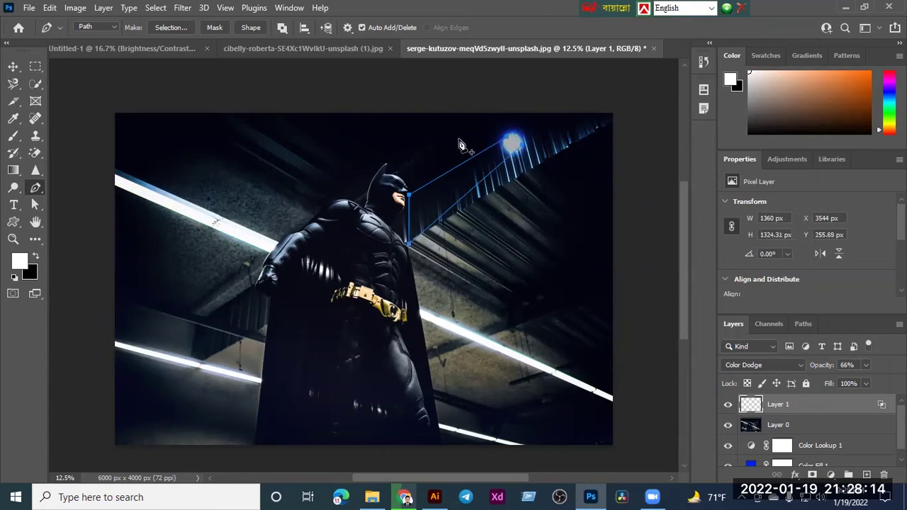
- Add a new empty layer above Layer 1 and load the triangular work path as a selection
click(13, 66)
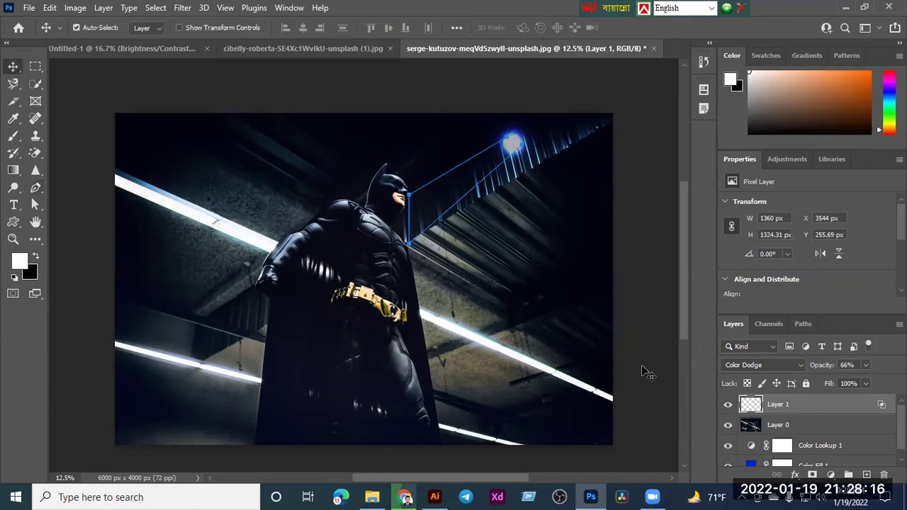
click(866, 474)
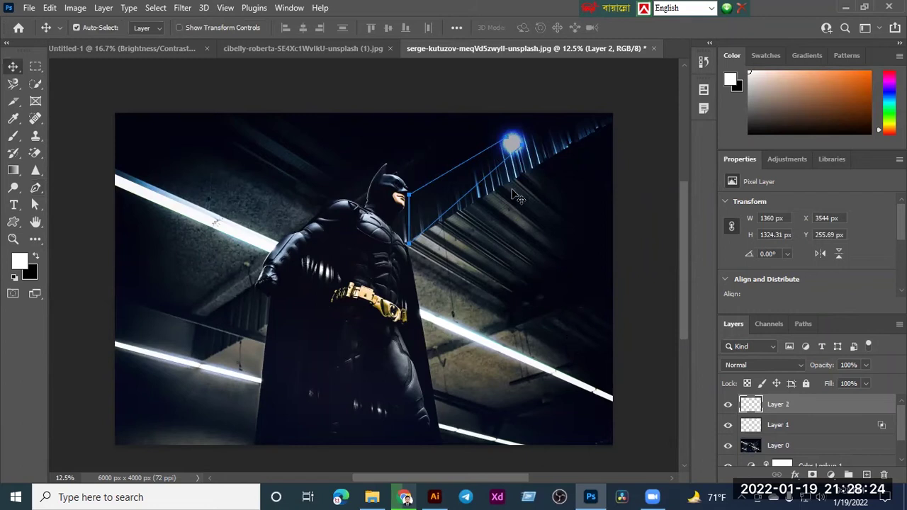
right_click(483, 181)
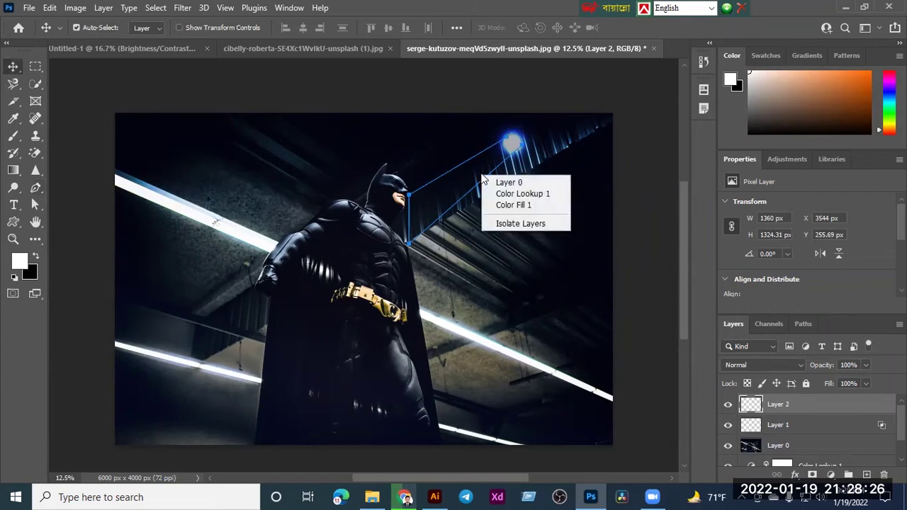
key(Escape)
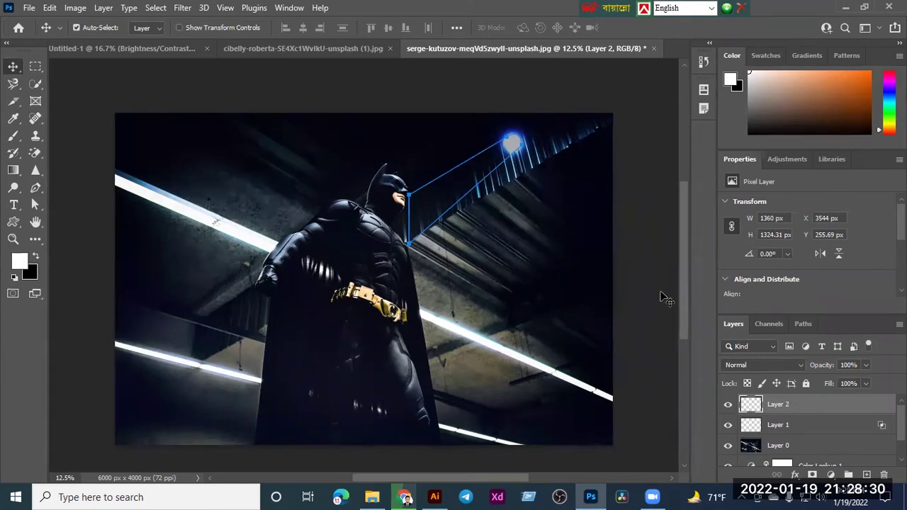
click(802, 327)
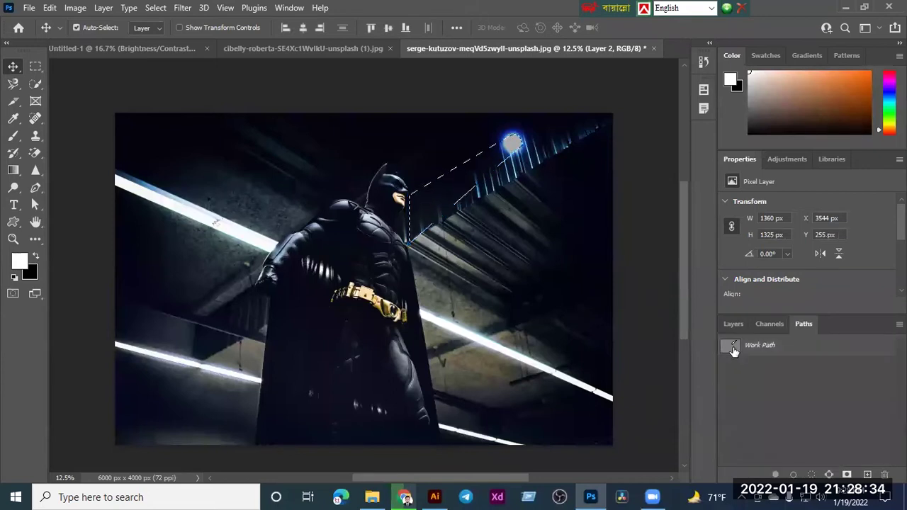
- Load the beam-shaped work path between the ceiling light and Batman's face as a selection
key(ctrl)
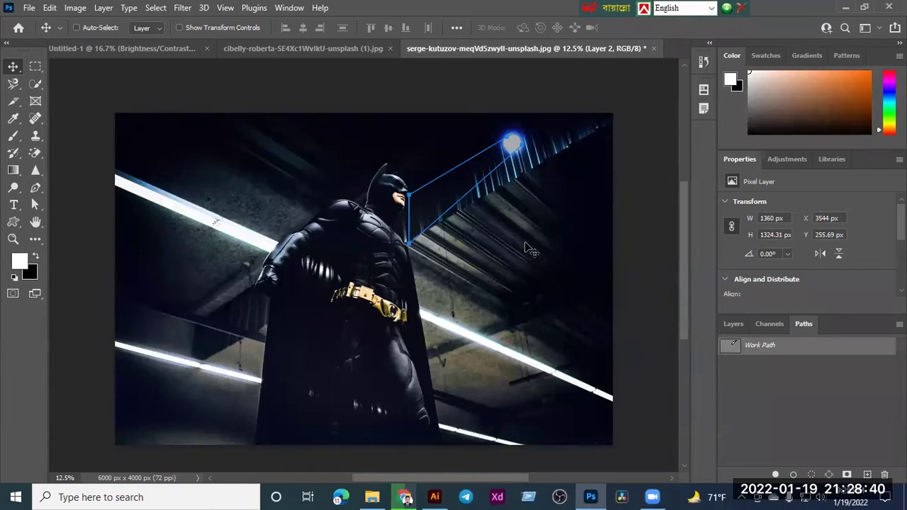
key(ctrl)
ctrl+click(730, 347)
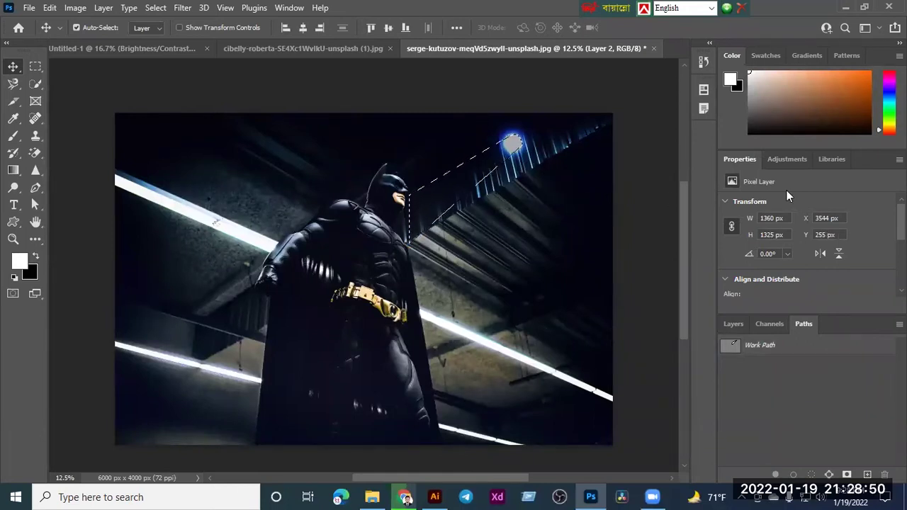
click(740, 322)
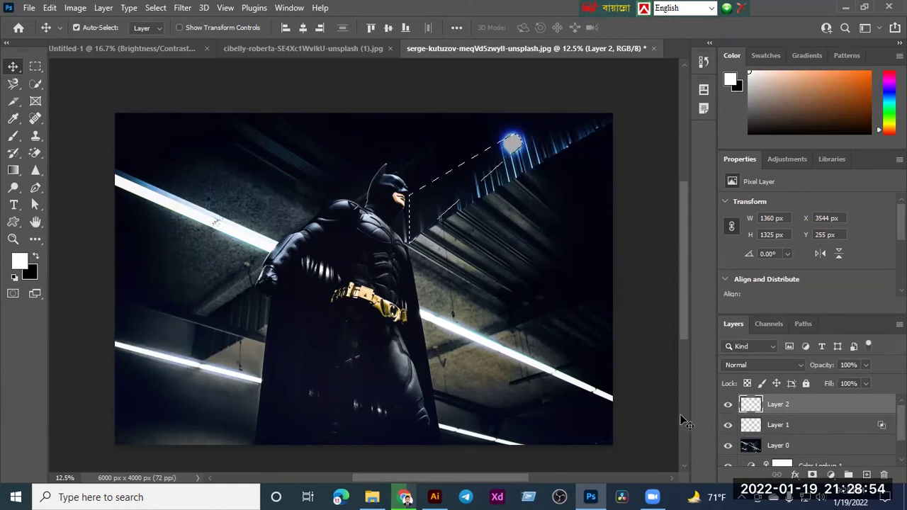
click(801, 324)
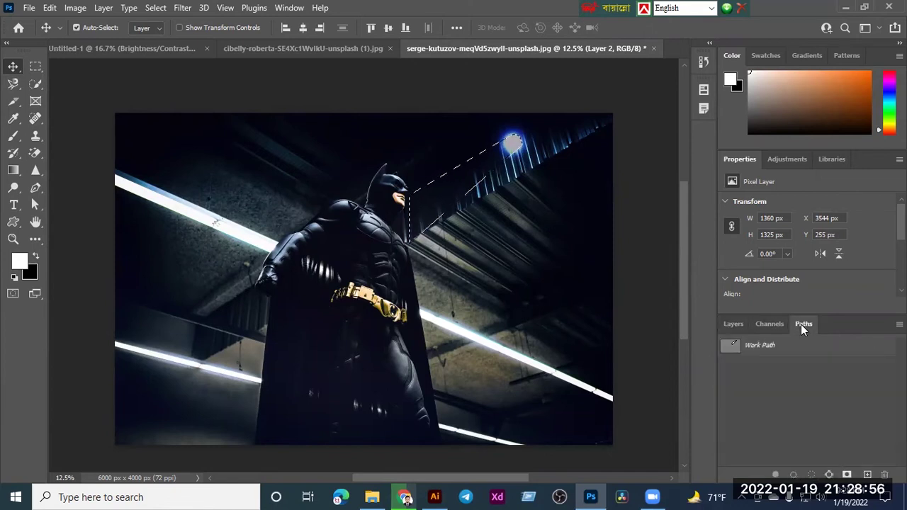
click(734, 328)
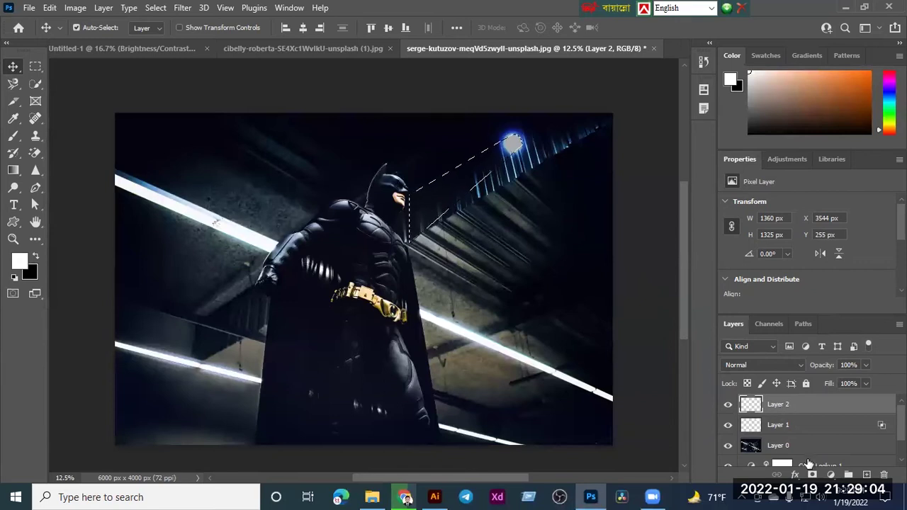
- Add a white (#ffffff) Solid Color fill layer limited to the beam-shaped selection
click(830, 475)
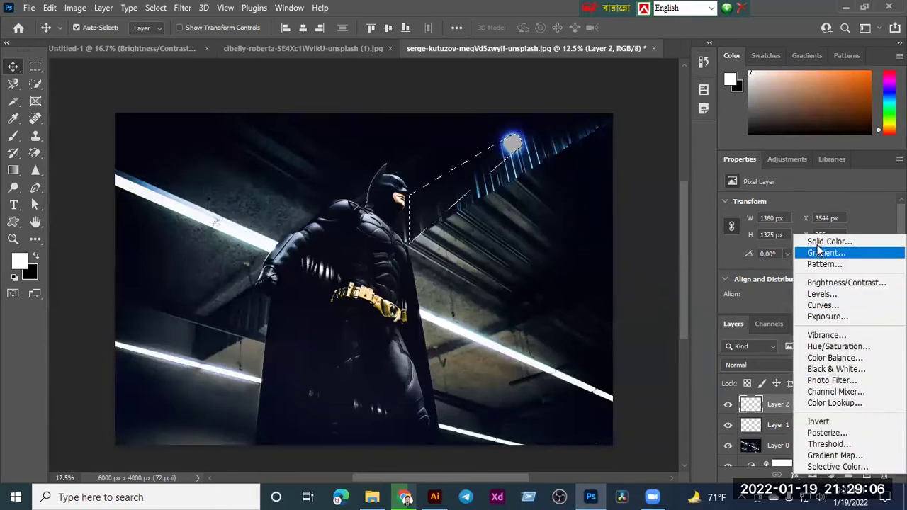
click(826, 242)
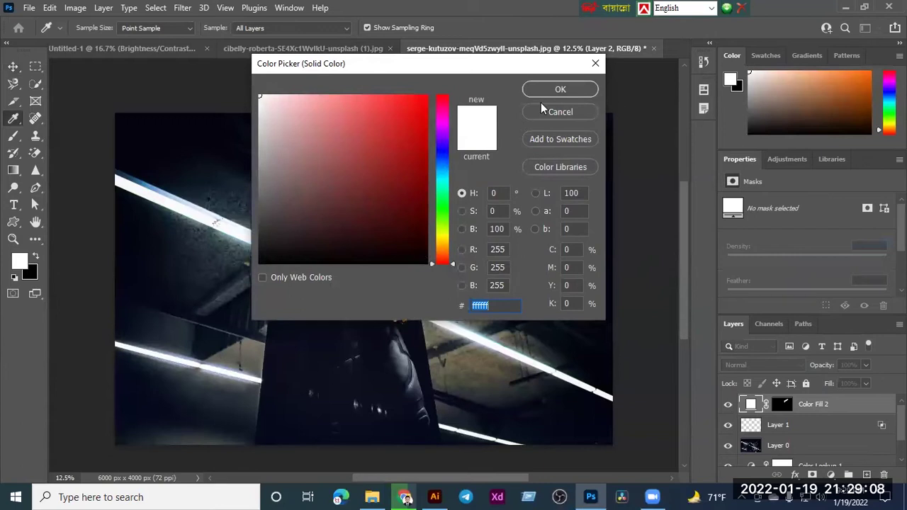
click(543, 93)
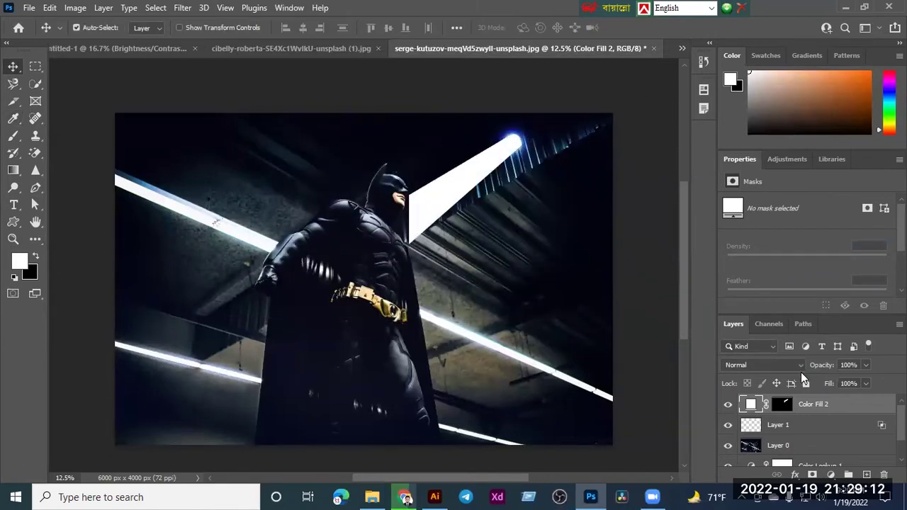
- Set the white beam layer's blend mode to Color Dodge and disable Transparency Shapes Layer in its blending options
click(776, 368)
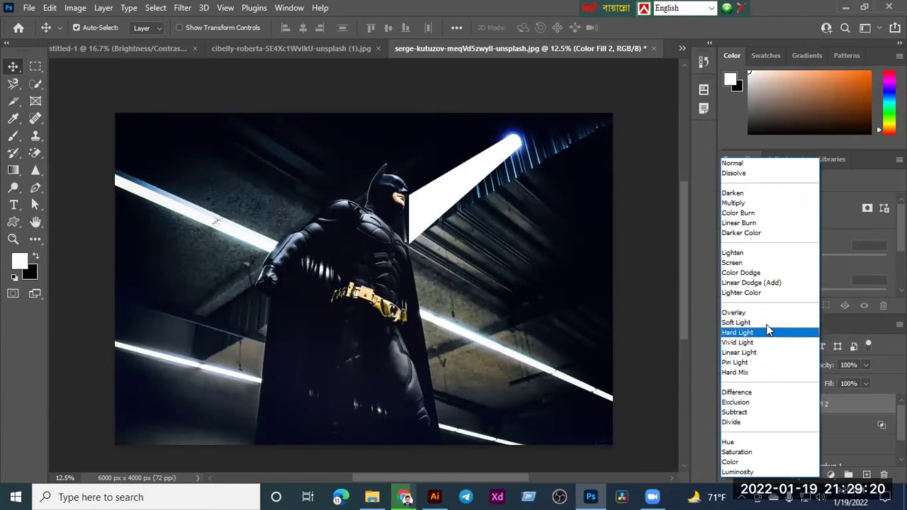
click(769, 276)
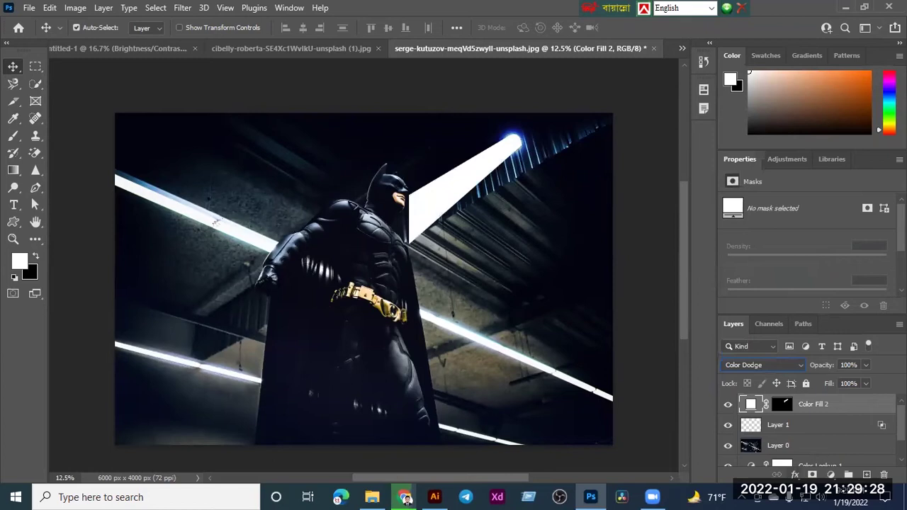
click(794, 475)
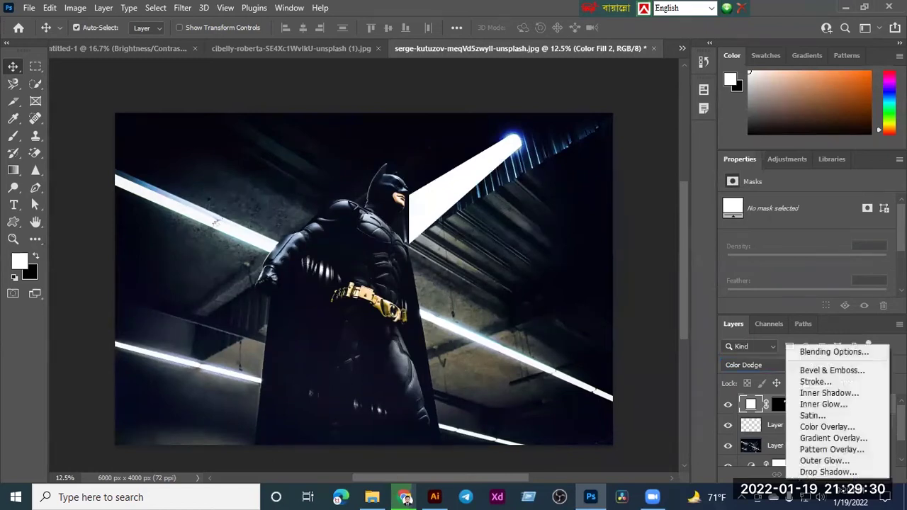
click(808, 353)
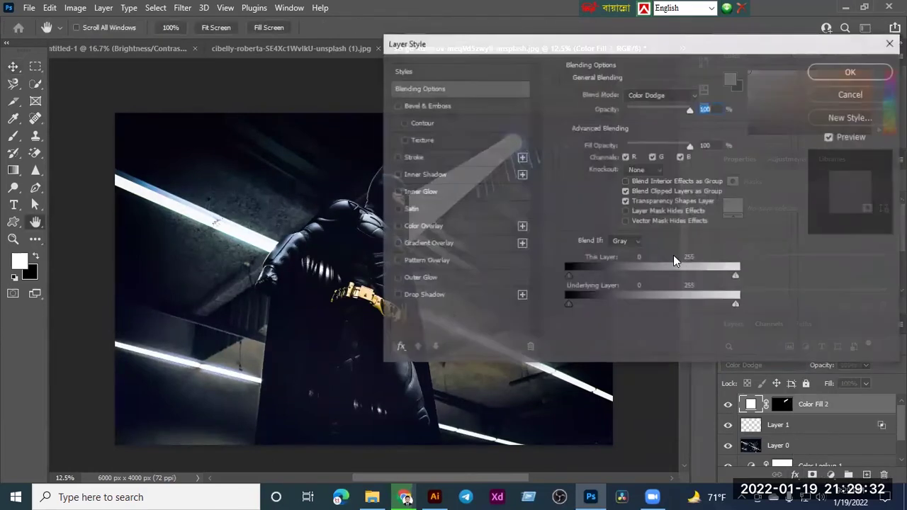
click(625, 201)
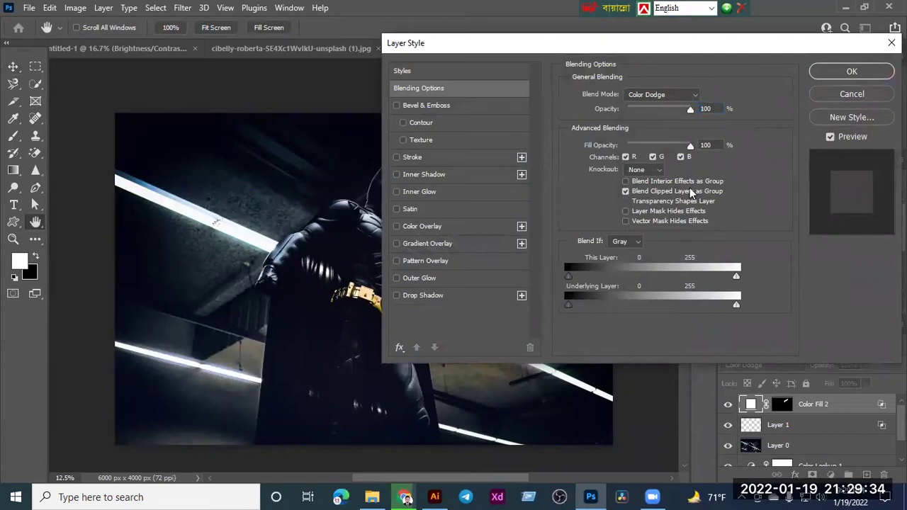
click(836, 74)
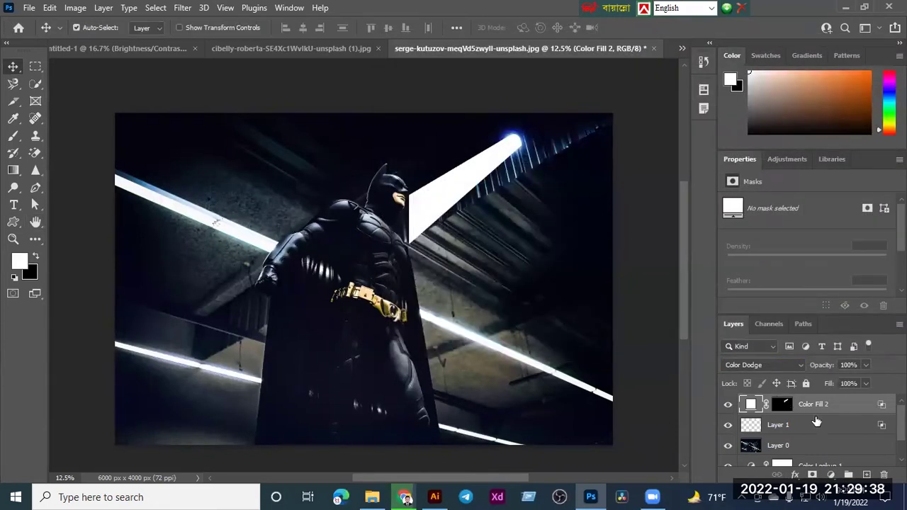
click(830, 475)
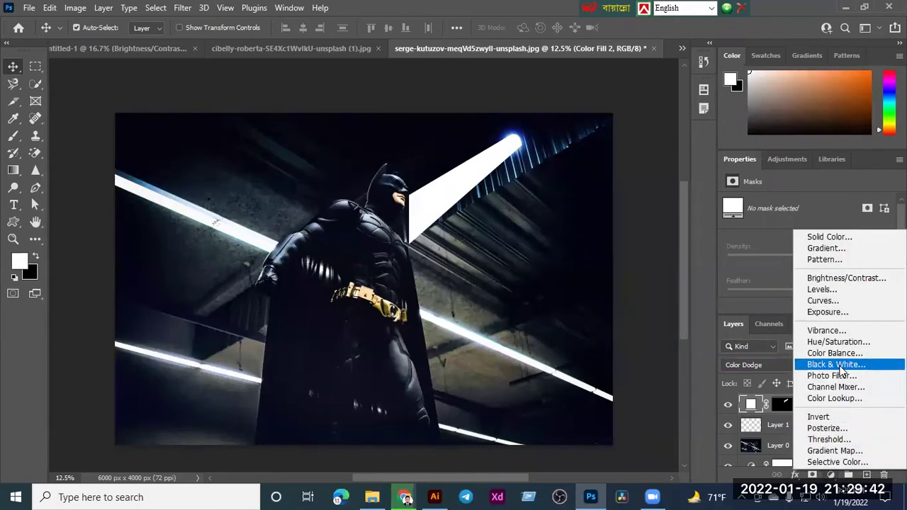
click(786, 473)
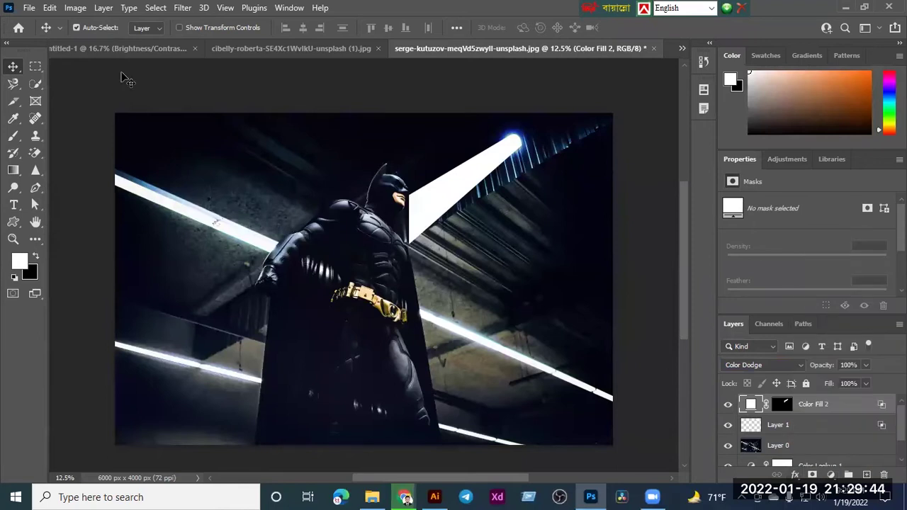
- Convert the beam fill to a smart object and apply a Gaussian Blur with a radius of 44.3 pixels
click(181, 8)
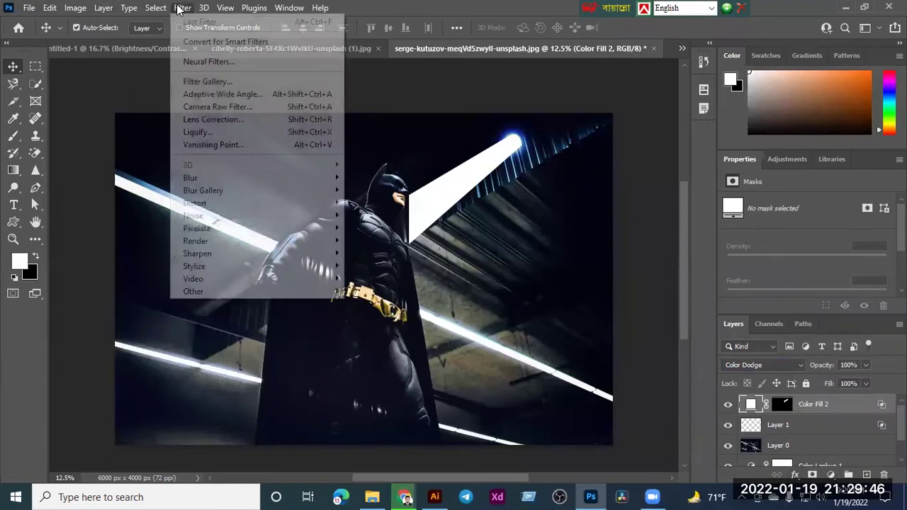
mouse_move(226, 181)
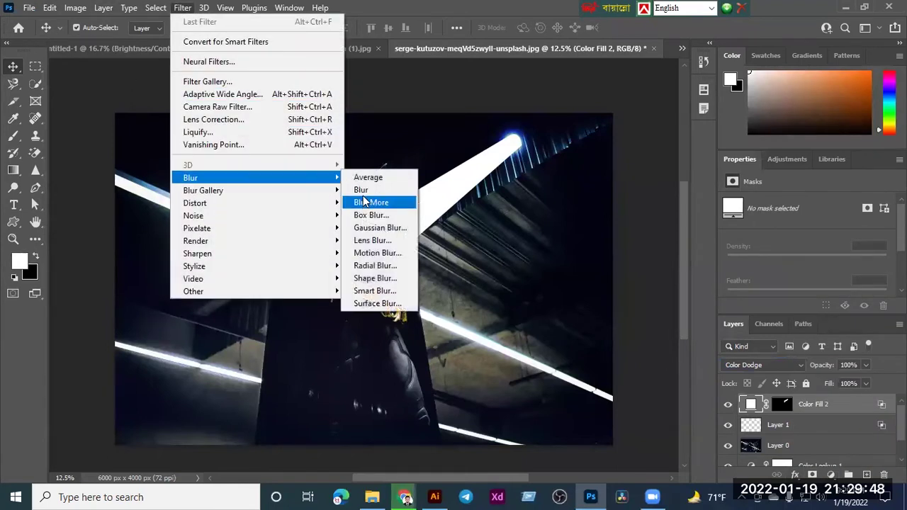
click(379, 227)
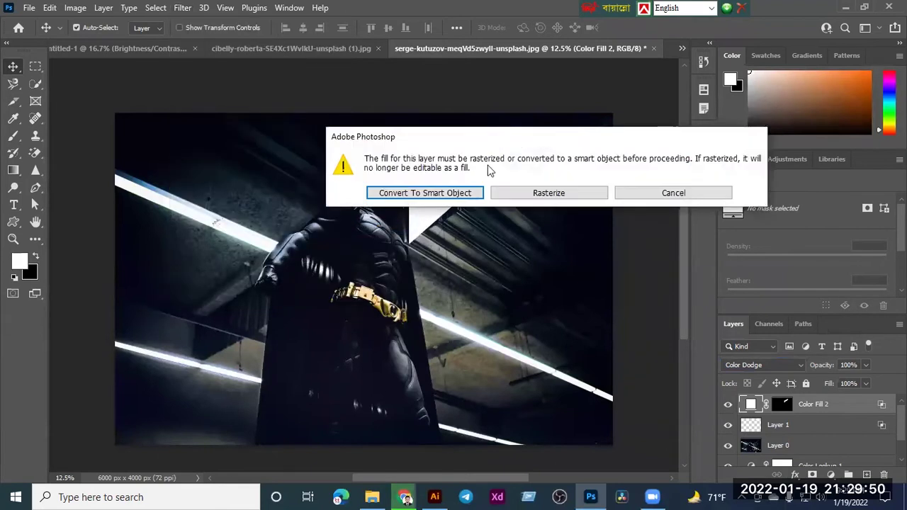
click(437, 197)
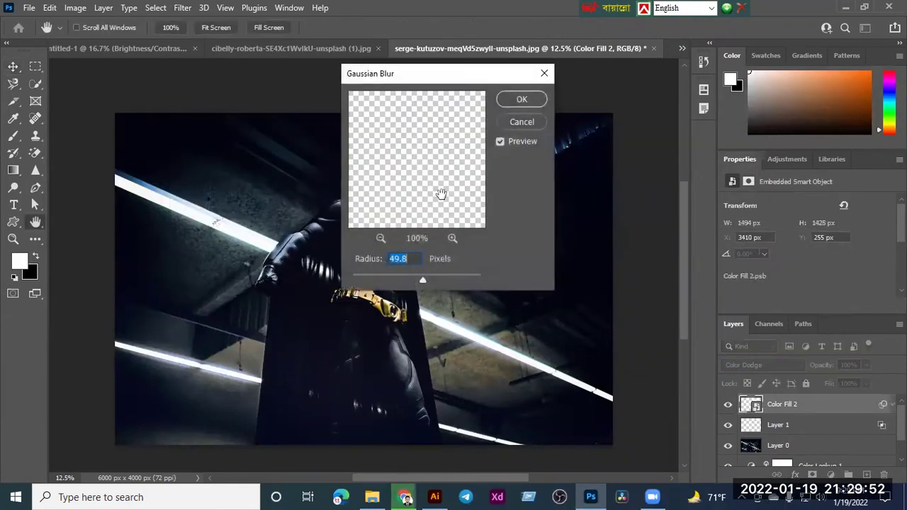
drag(426, 75, 745, 106)
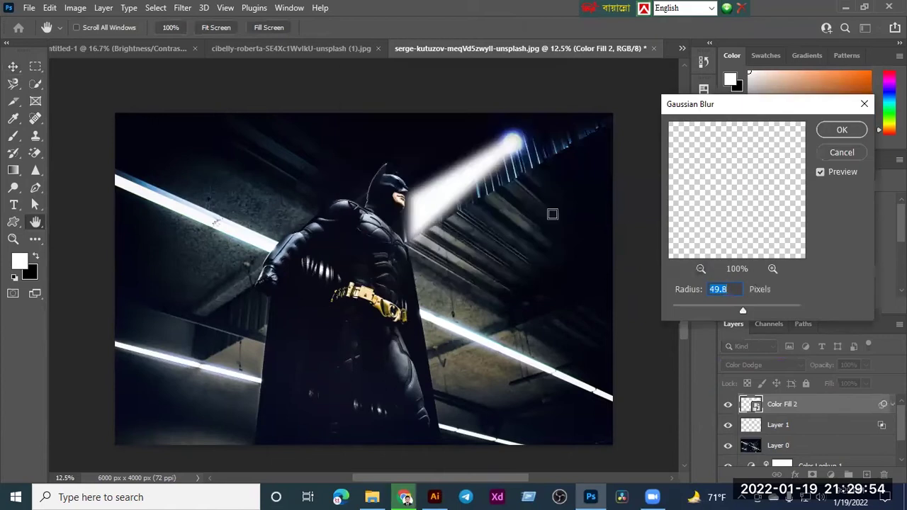
mouse_move(741, 307)
mouse_down()
mouse_move(755, 310)
mouse_move(746, 312)
mouse_up()
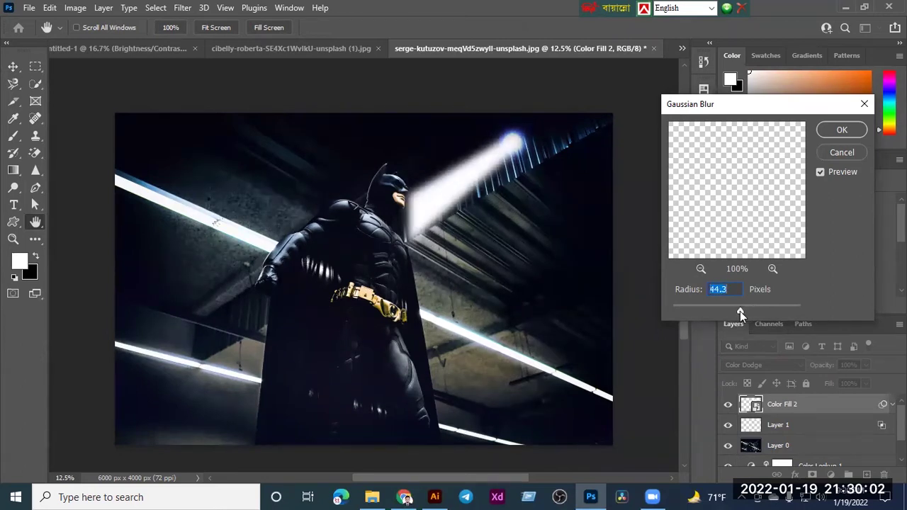
click(826, 131)
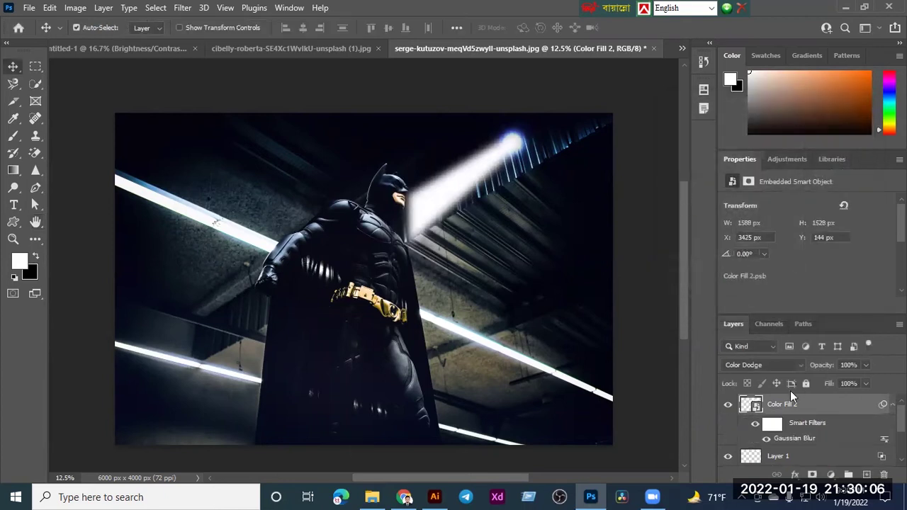
- Mask the beam layer with a linear black-to-transparent gradient from Batman's chest toward the light, fading the beam's wide end
click(813, 474)
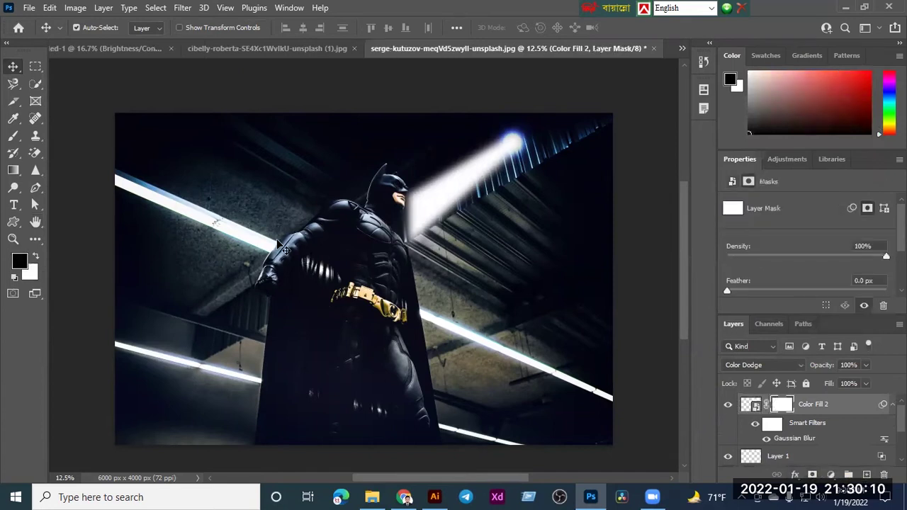
click(17, 172)
click(115, 28)
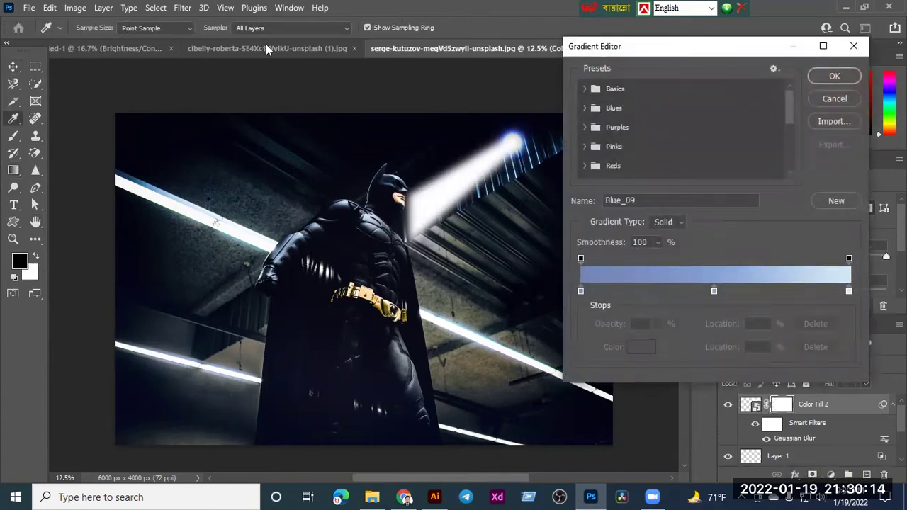
click(584, 89)
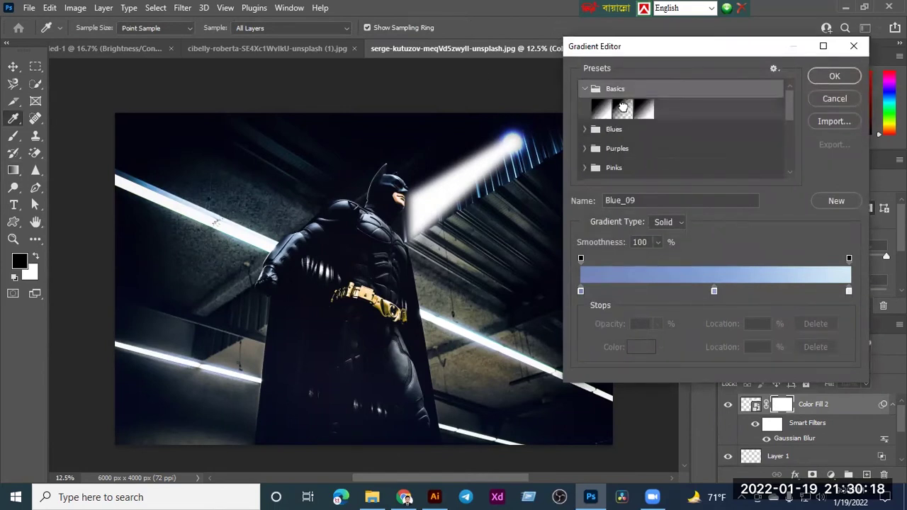
click(623, 107)
click(823, 77)
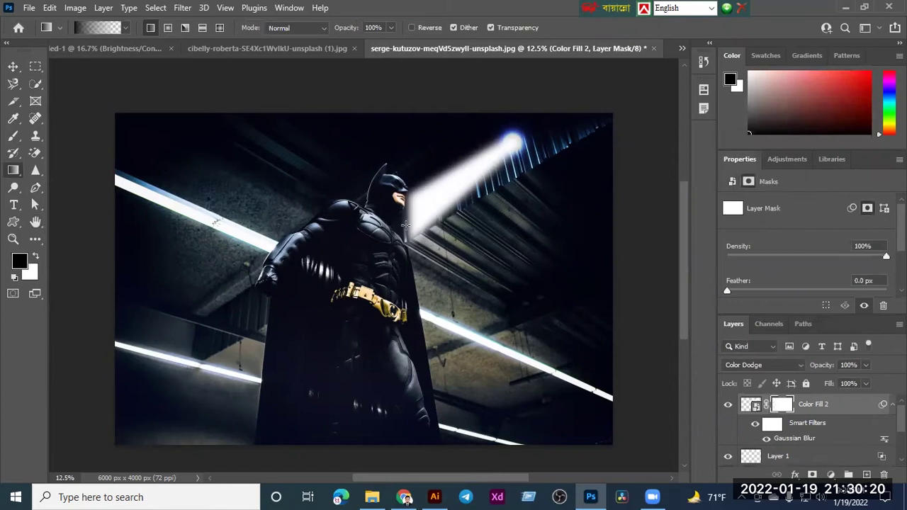
drag(397, 231, 494, 169)
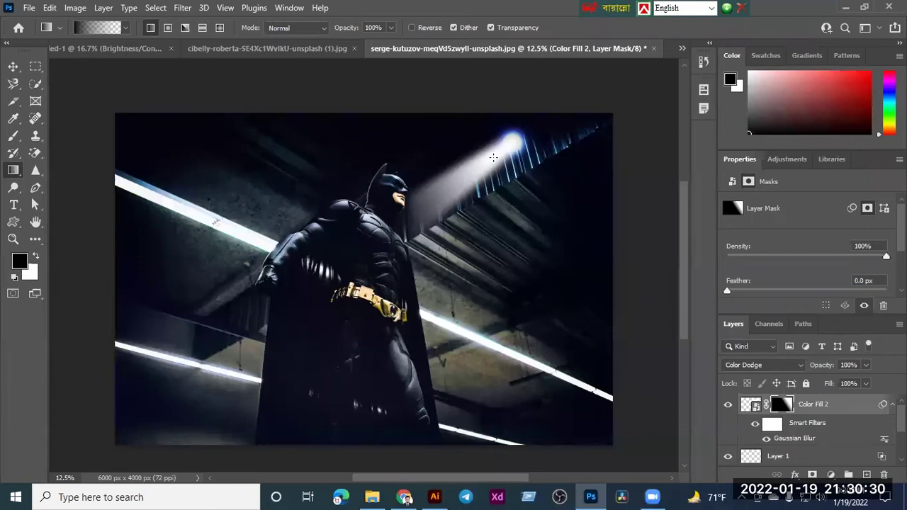
- Undo the light beam and the earlier glow edits until Layer 1 is empty
click(13, 67)
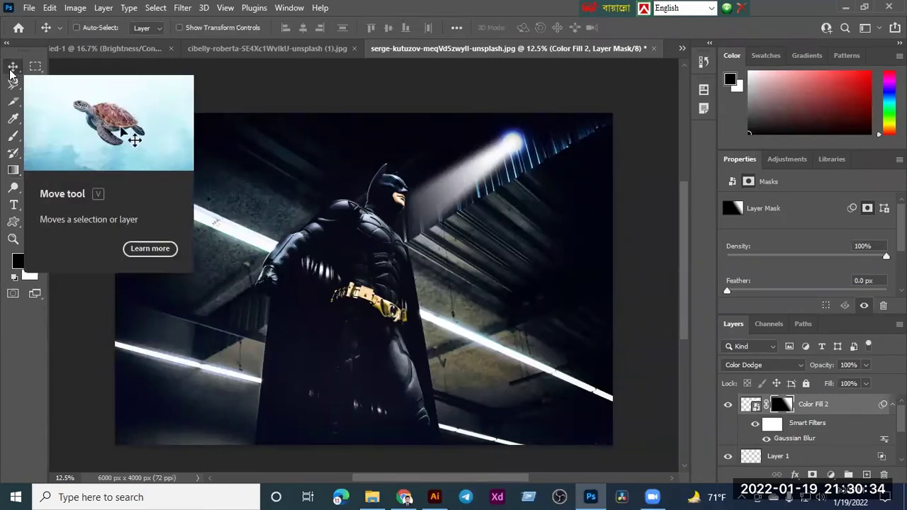
key(ctrl+z)
key(ctrl+z)
key(ctrl+z)
key(ctrl+z)
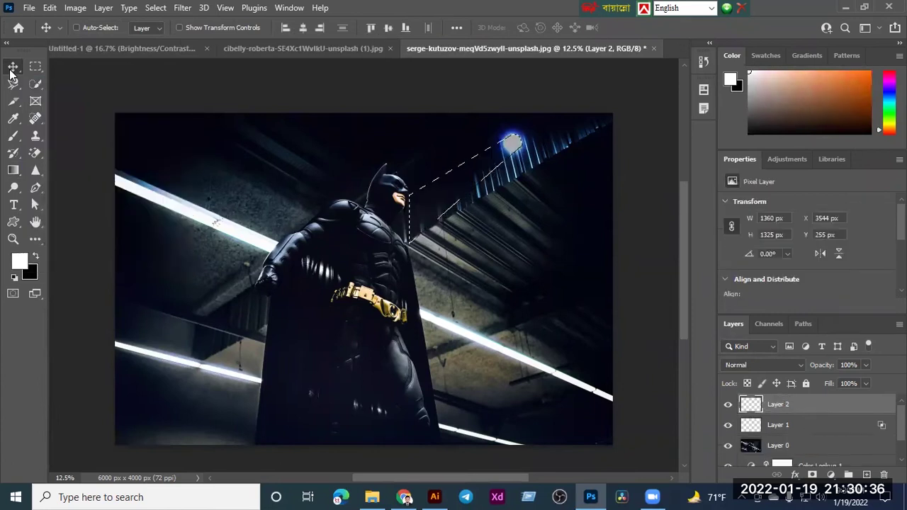
key(ctrl+z)
key(ctrl+z)
key(ctrl+z)
key(ctrl+z)
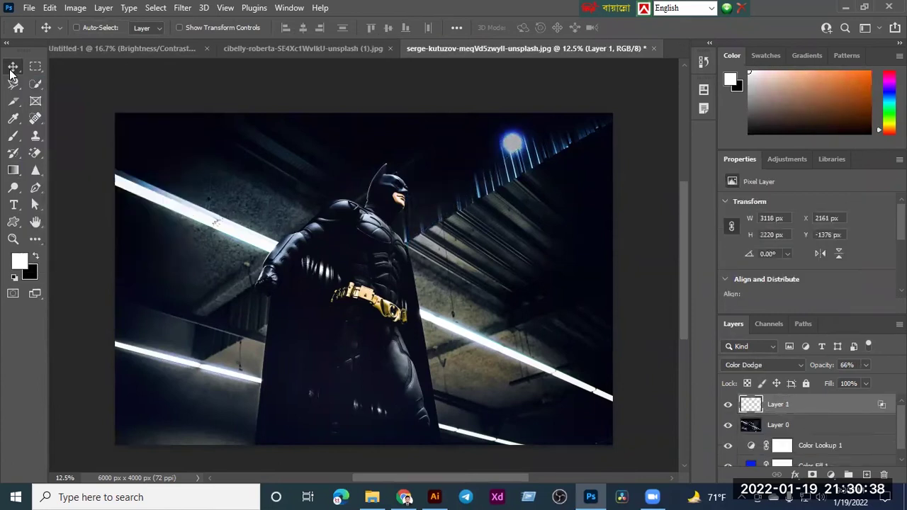
key(ctrl+z)
key(ctrl+z)
key(ctrl+z)
key(ctrl+z)
key(ctrl+z)
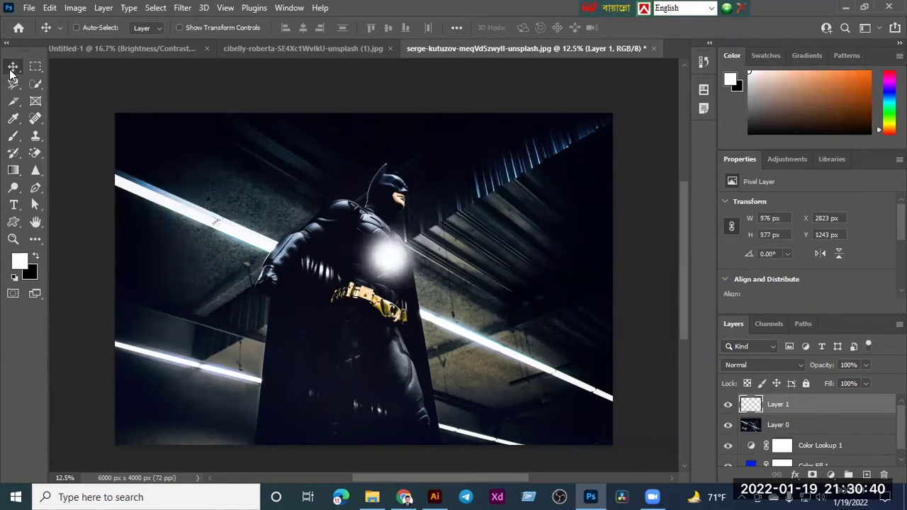
key(ctrl+z)
key(ctrl+z)
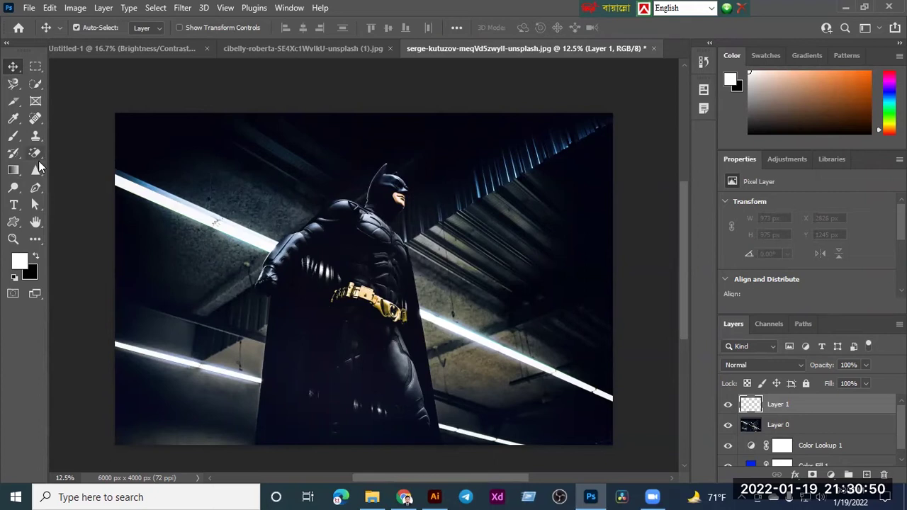
- Paint a soft white glow spot on Layer 1 near the image's upper-right ceiling with a 600 px brush
click(15, 140)
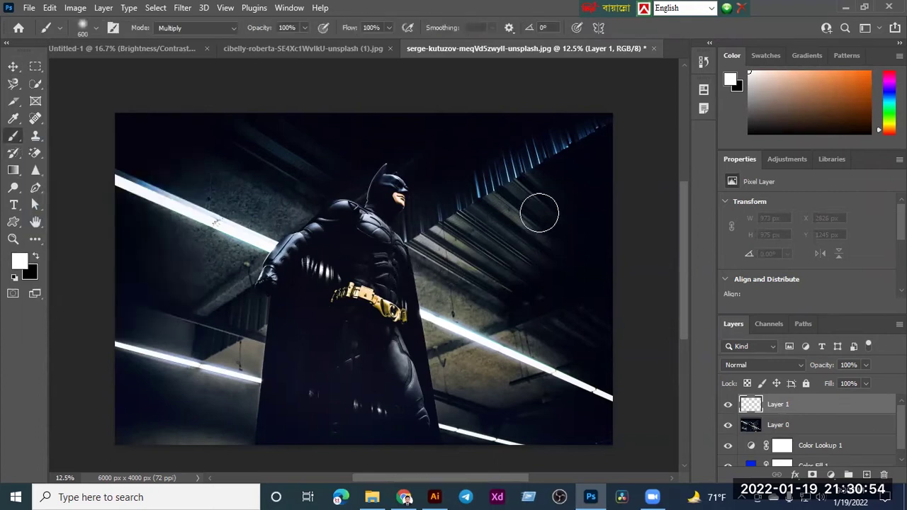
click(573, 160)
click(572, 160)
click(573, 160)
click(573, 161)
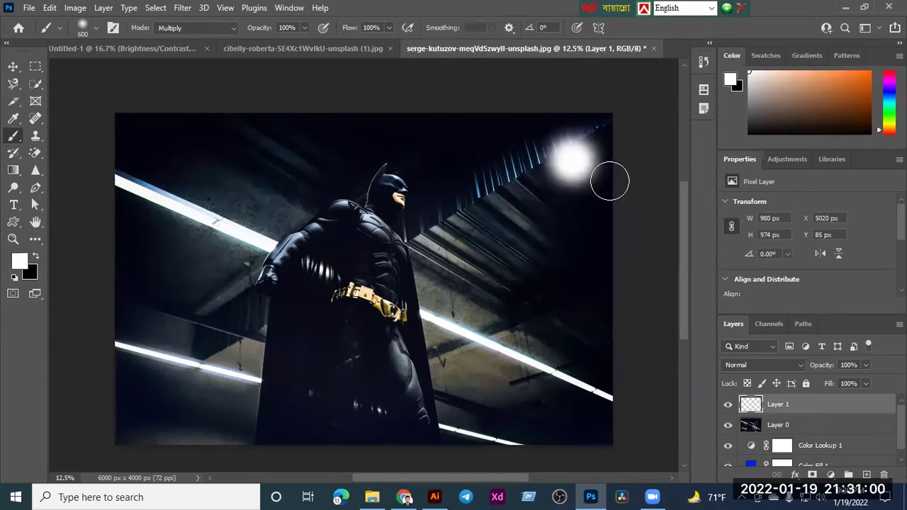
- Set Layer 1's blend mode to Color Dodge and turn off Transparency Shapes Layer in its blending options
click(14, 66)
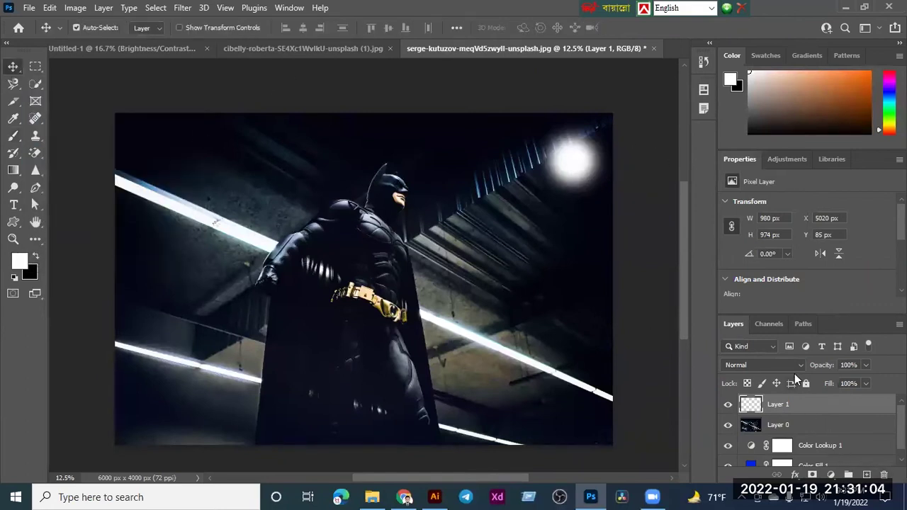
click(796, 367)
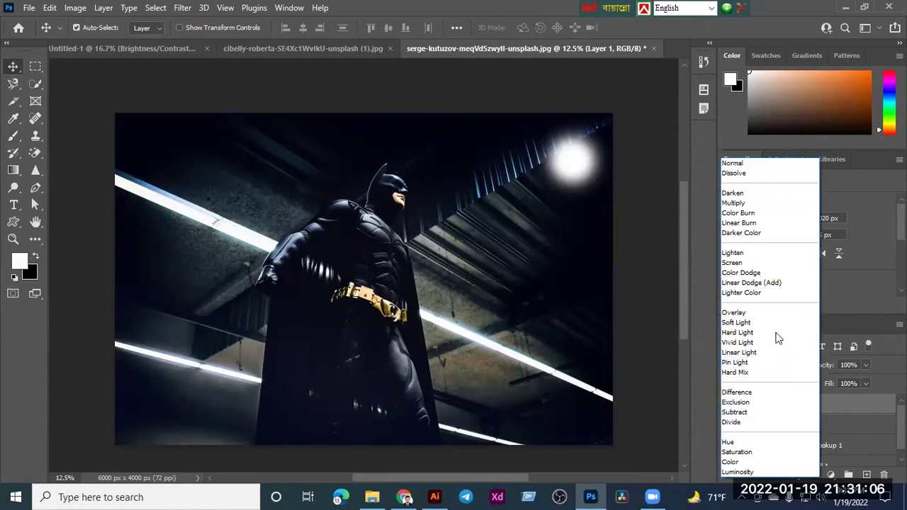
click(743, 273)
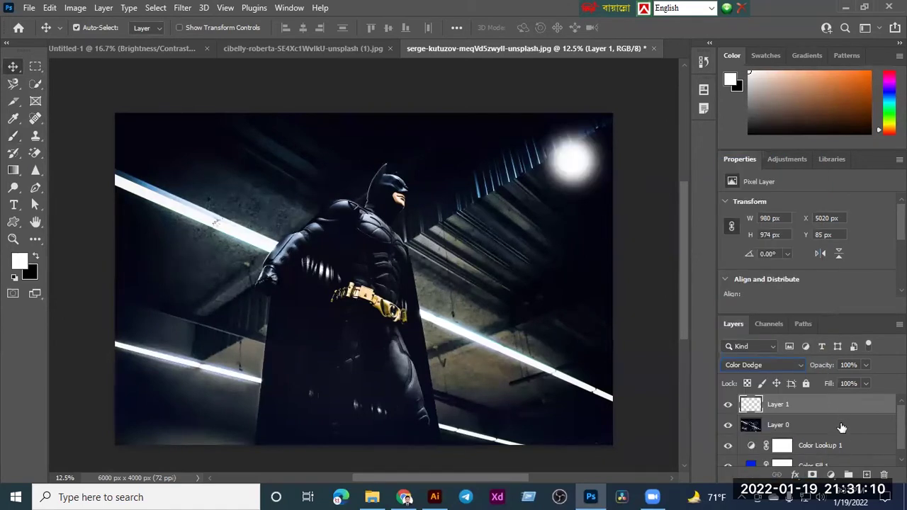
click(795, 475)
click(832, 348)
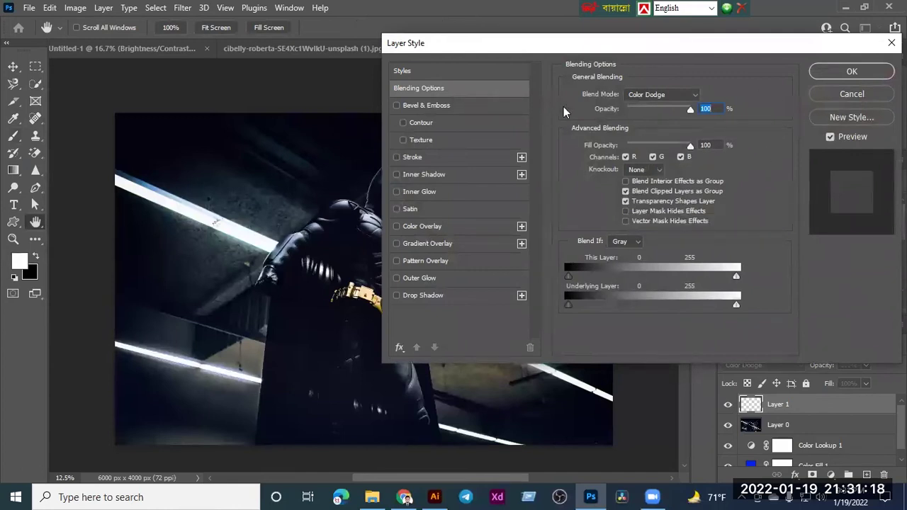
click(626, 202)
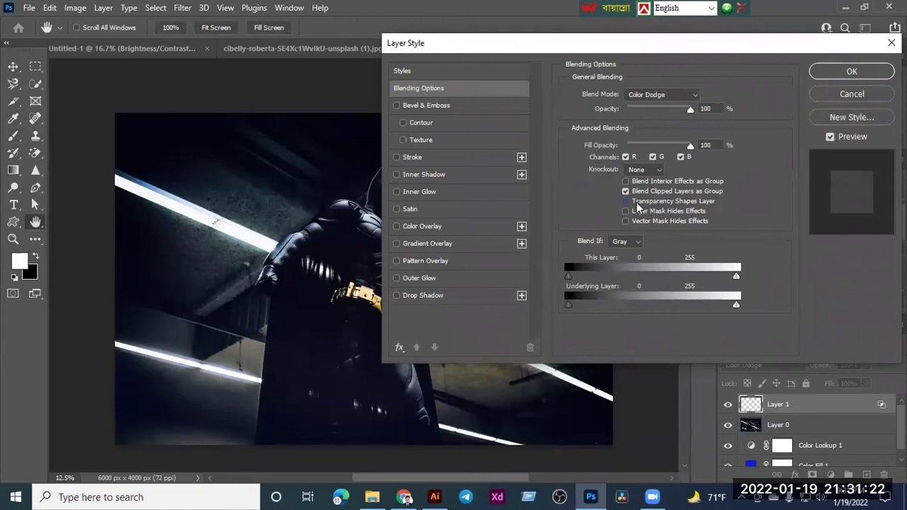
click(826, 75)
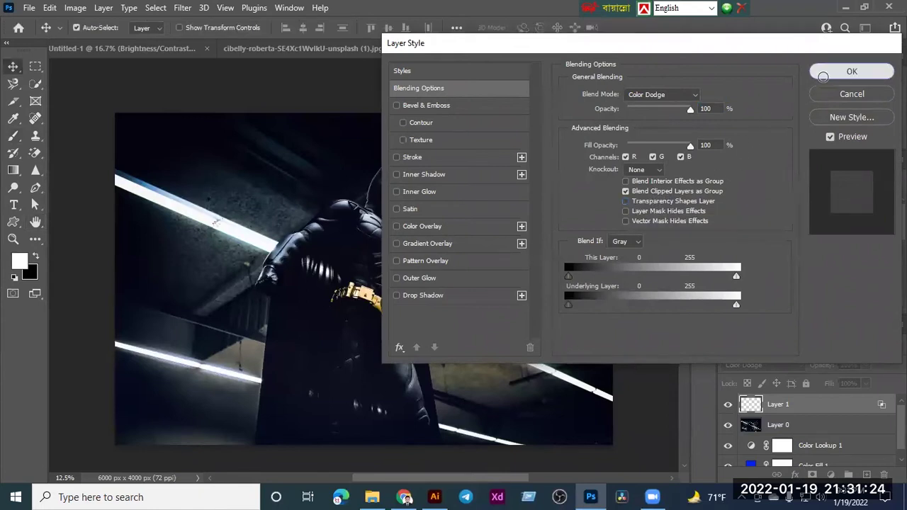
- Lower Layer 1's opacity to 76% and move the glow to the image's upper edge, at about X 3820 px, Y -347 px
click(866, 366)
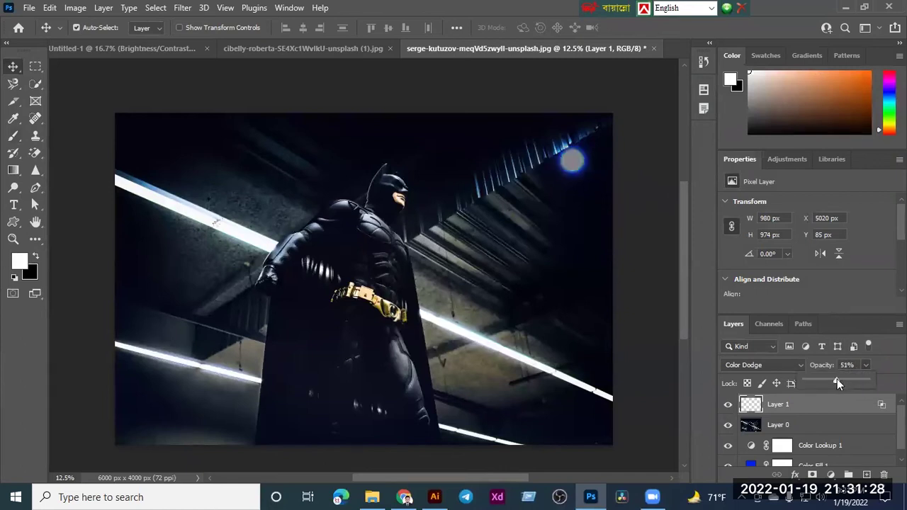
mouse_move(835, 382)
mouse_down()
mouse_move(825, 384)
mouse_move(869, 382)
mouse_move(851, 386)
mouse_up()
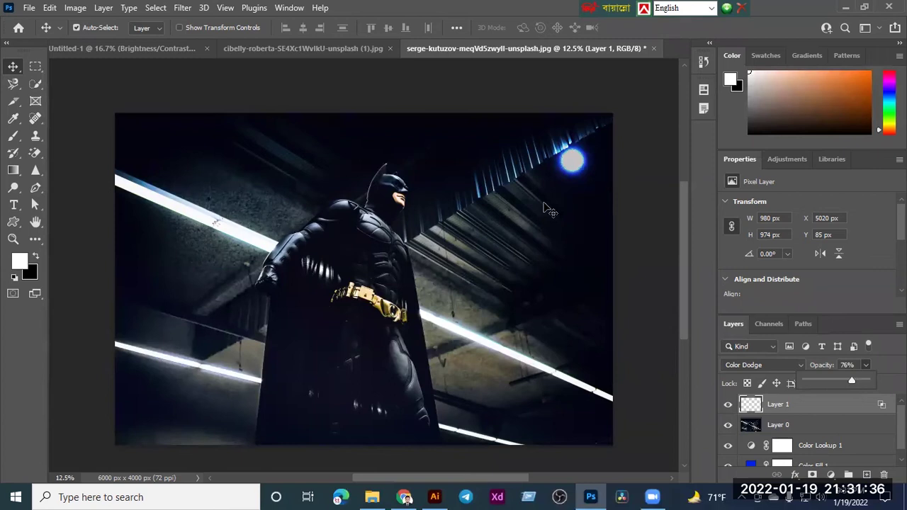
drag(574, 164, 470, 124)
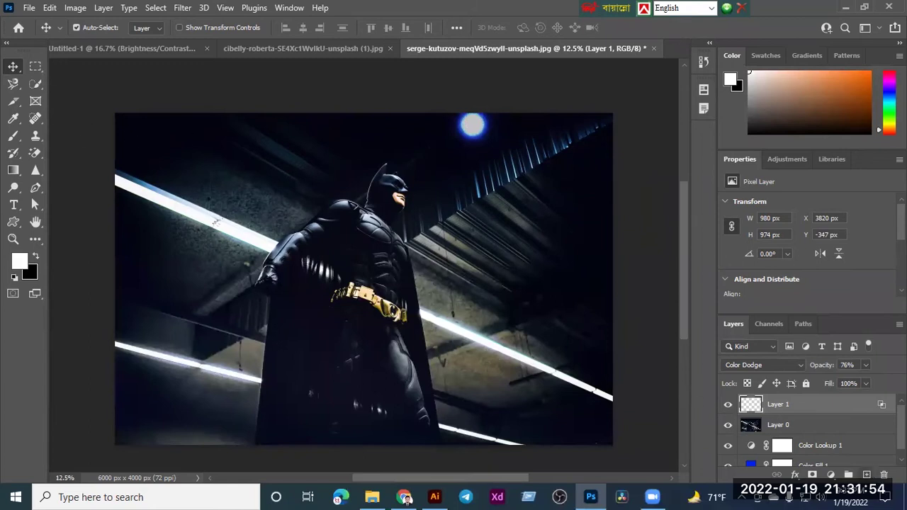
- On a new layer, draw a closed beam path about 1121 by 1183 px from the glow to Batman's face and convert it to a selection
click(866, 474)
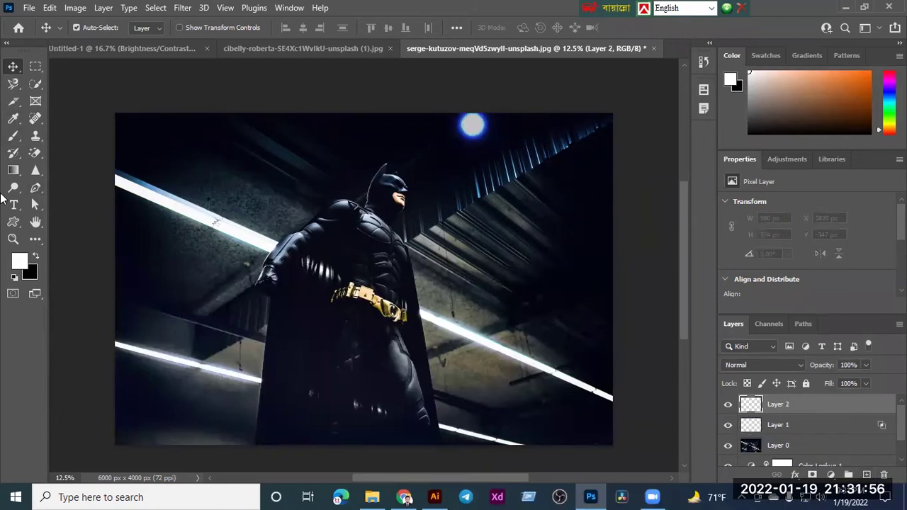
click(36, 187)
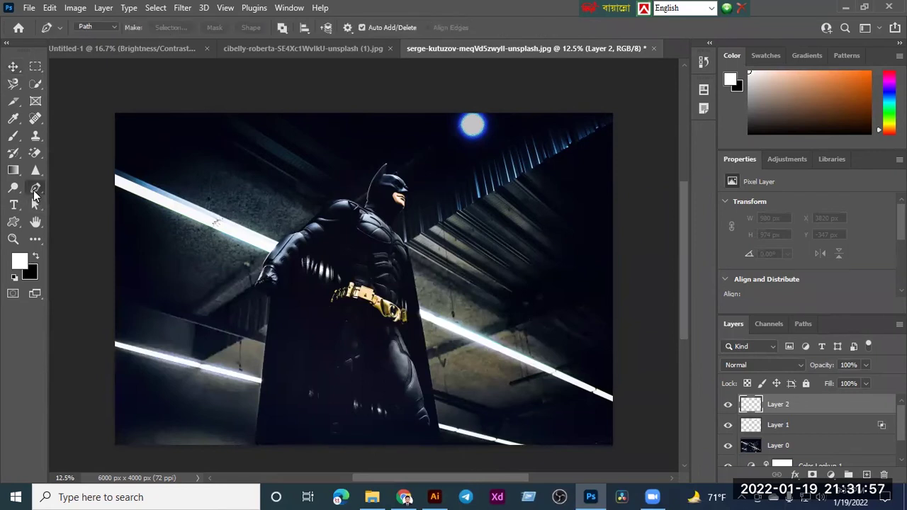
click(474, 126)
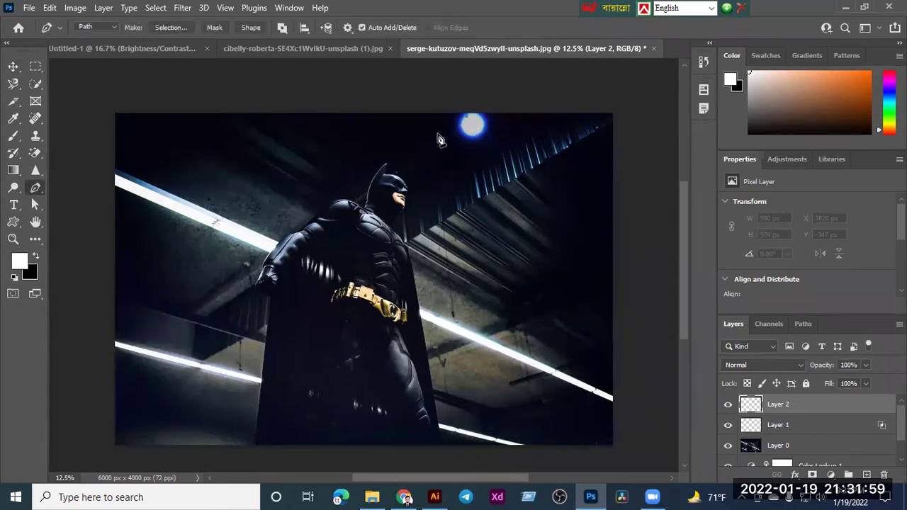
click(402, 178)
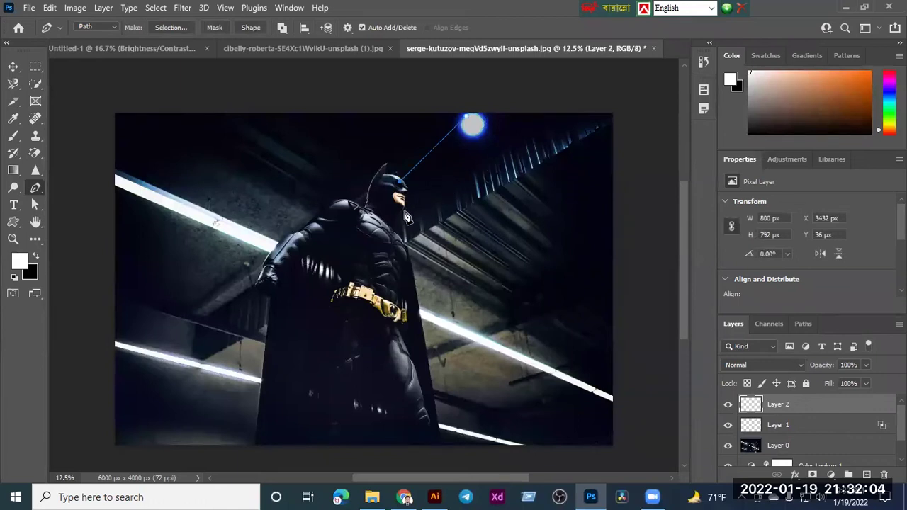
drag(402, 210, 428, 218)
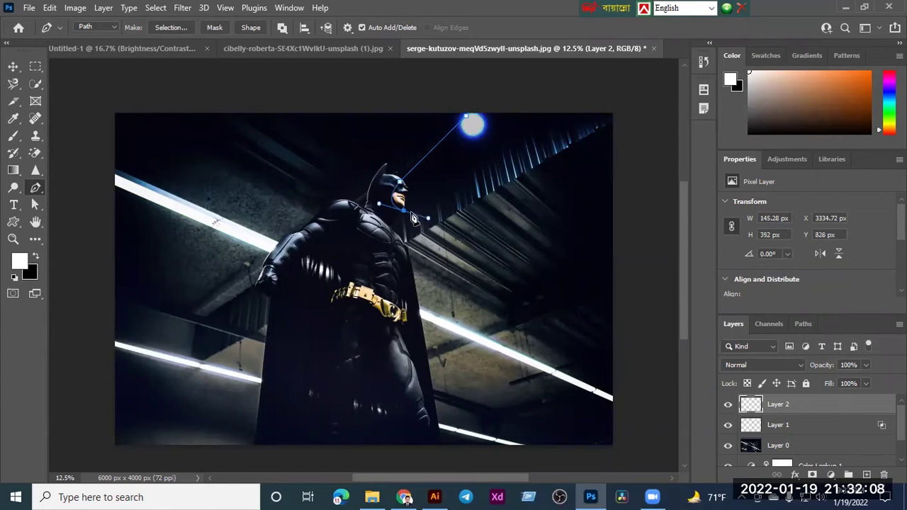
alt+click(403, 210)
click(485, 133)
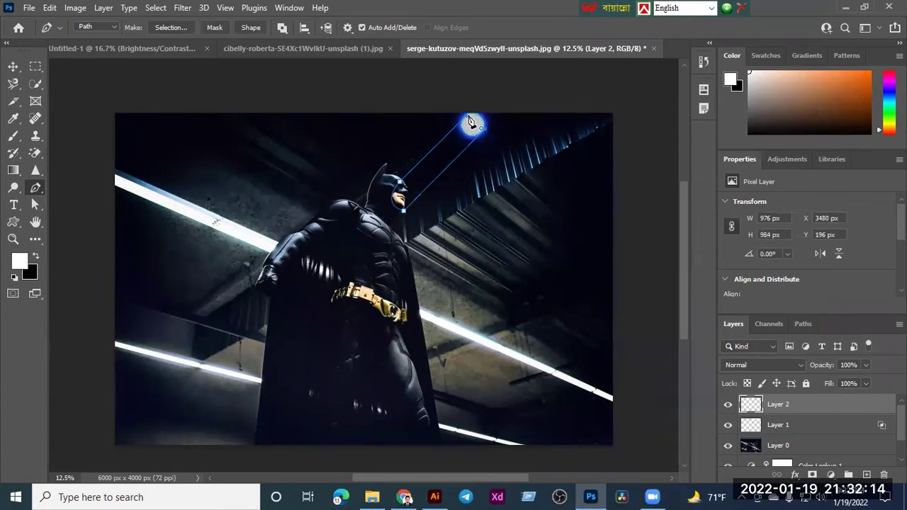
drag(462, 118, 452, 130)
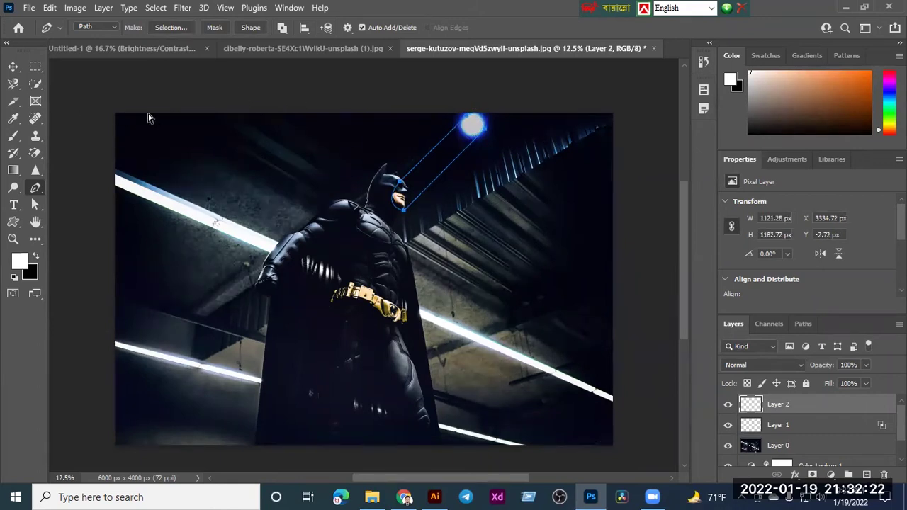
key(ctrl+f)
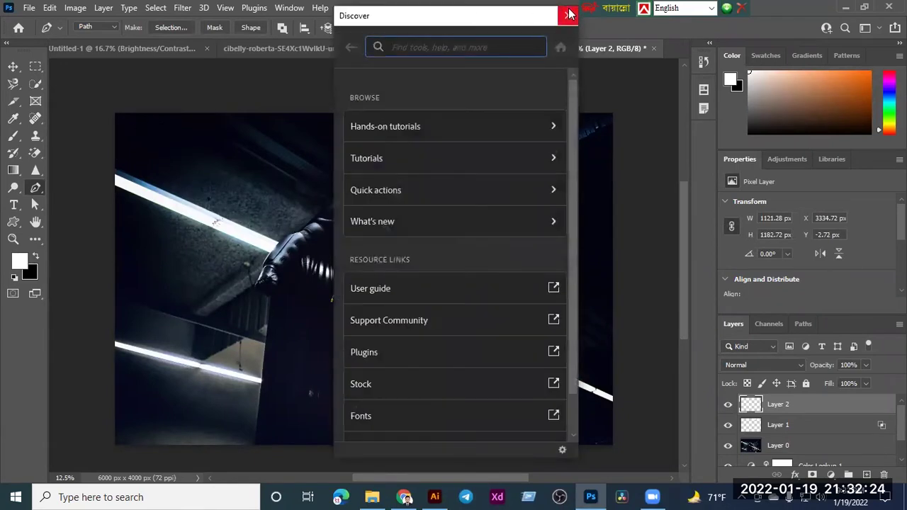
click(569, 15)
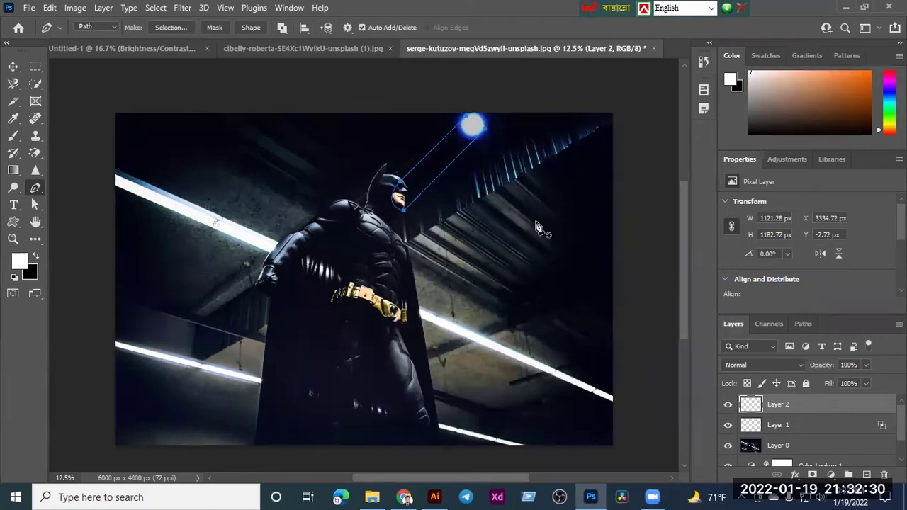
key(ctrl+Return)
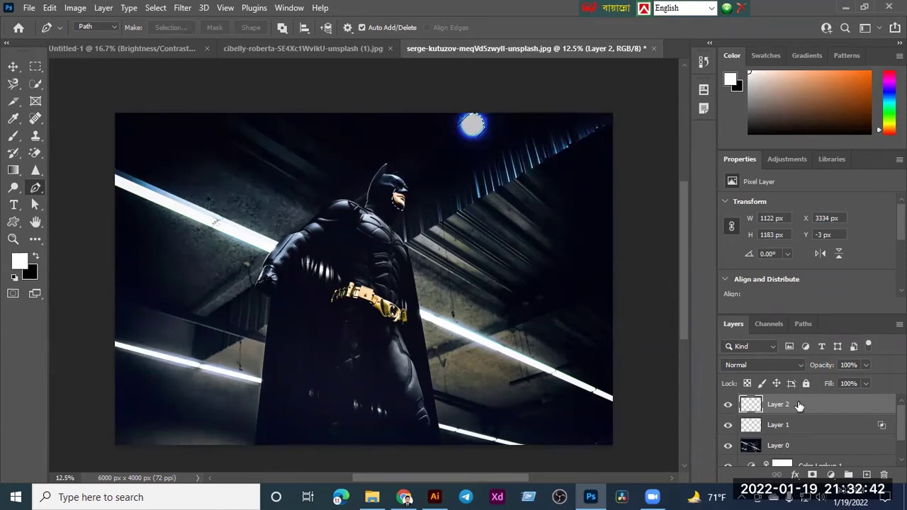
- Fill the beam selection with a white Solid Color fill layer
click(829, 474)
click(833, 241)
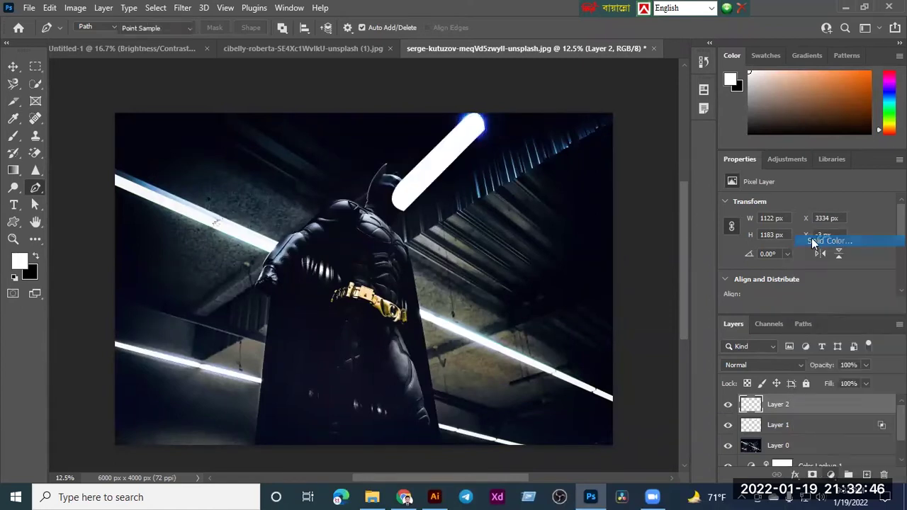
click(575, 88)
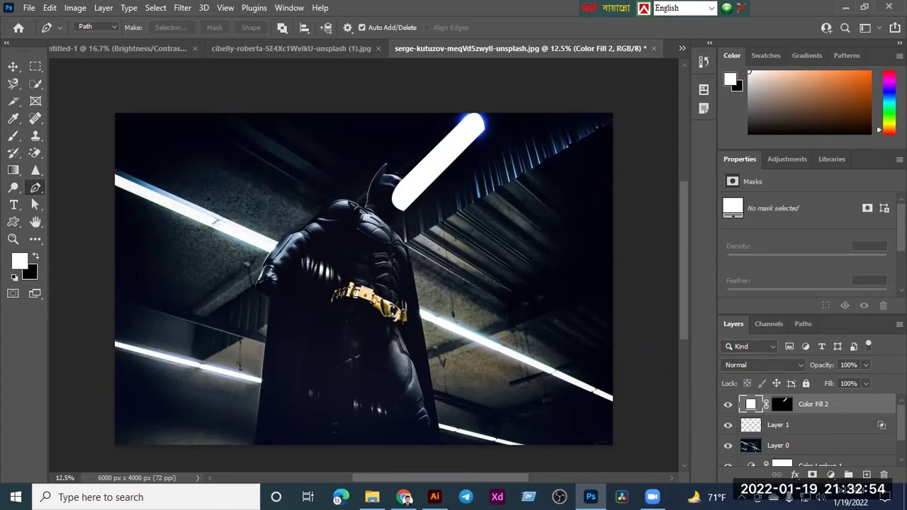
- Try turning off Transparency Shapes Layer in the beam fill layer's blending options
click(795, 475)
click(815, 349)
click(626, 202)
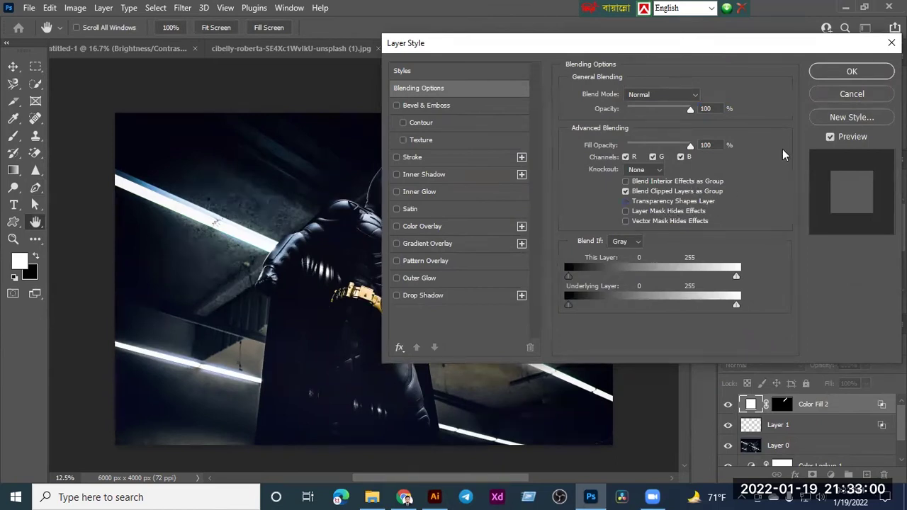
drag(737, 282, 733, 282)
click(848, 77)
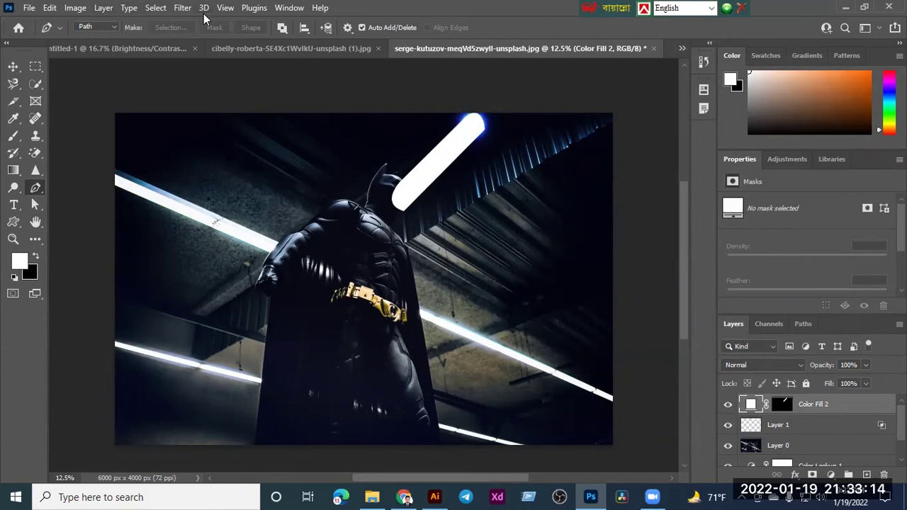
- Convert the beam fill layer to a smart object and apply a Gaussian Blur with a radius of 49.8 pixels
click(183, 7)
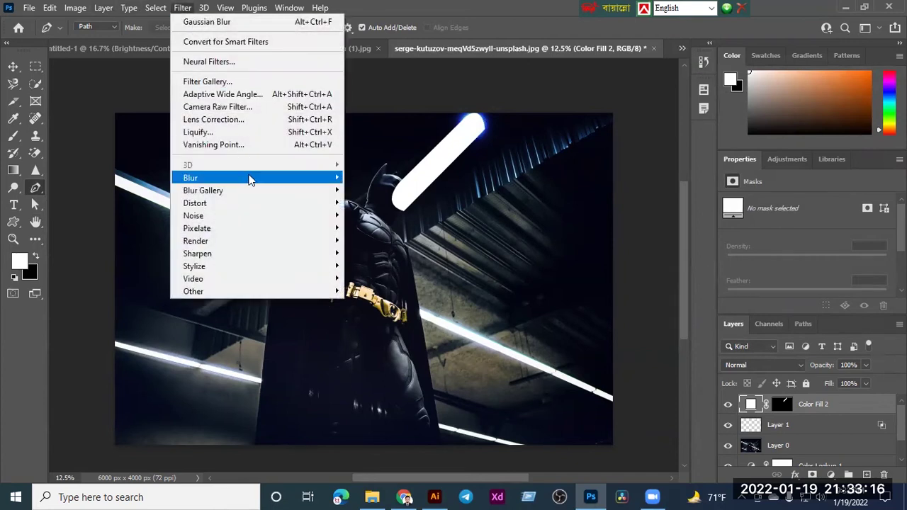
mouse_move(314, 179)
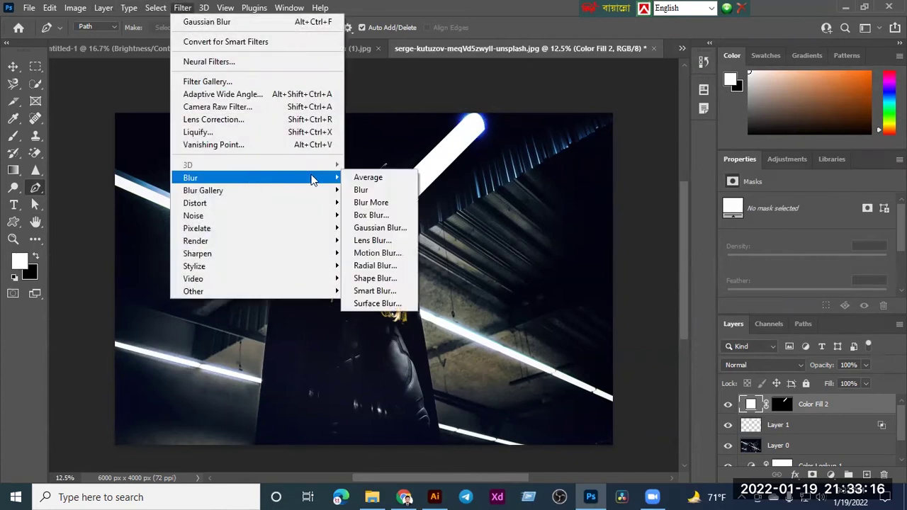
click(372, 228)
click(461, 196)
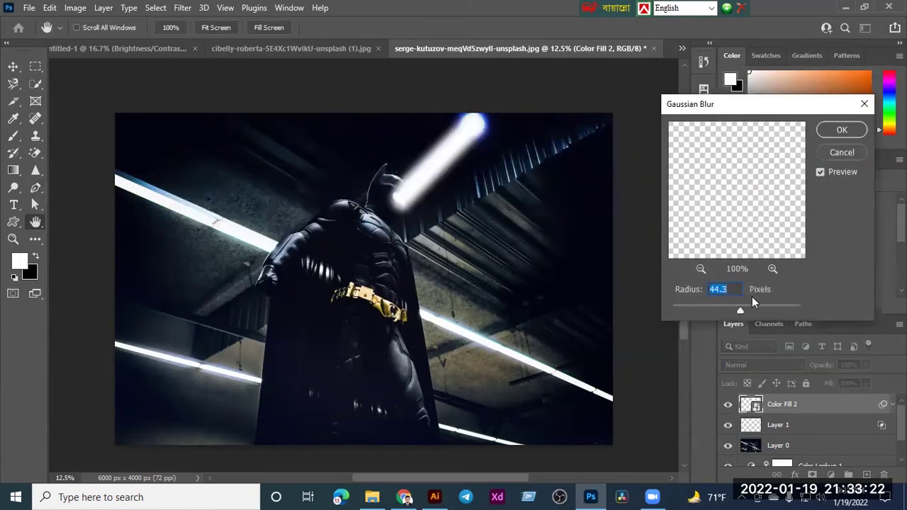
mouse_move(745, 310)
mouse_down()
mouse_move(755, 311)
mouse_move(745, 312)
mouse_up()
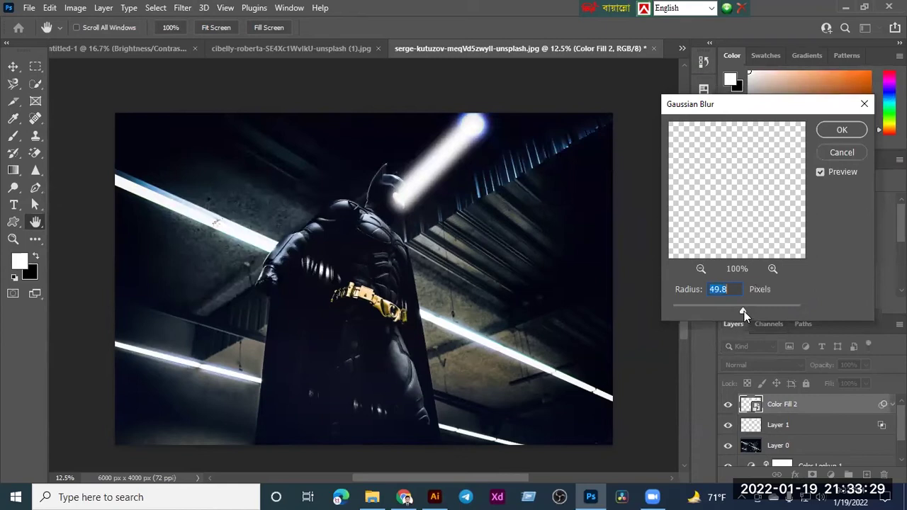
click(827, 135)
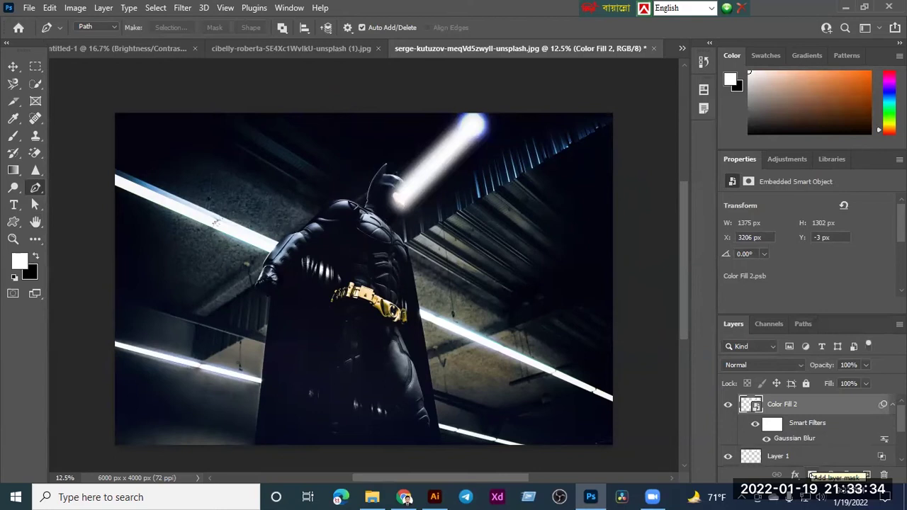
- Add a layer mask to the beam and fade its lower end with a linear black-to-transparent gradient from Batman's chin toward the light
click(812, 474)
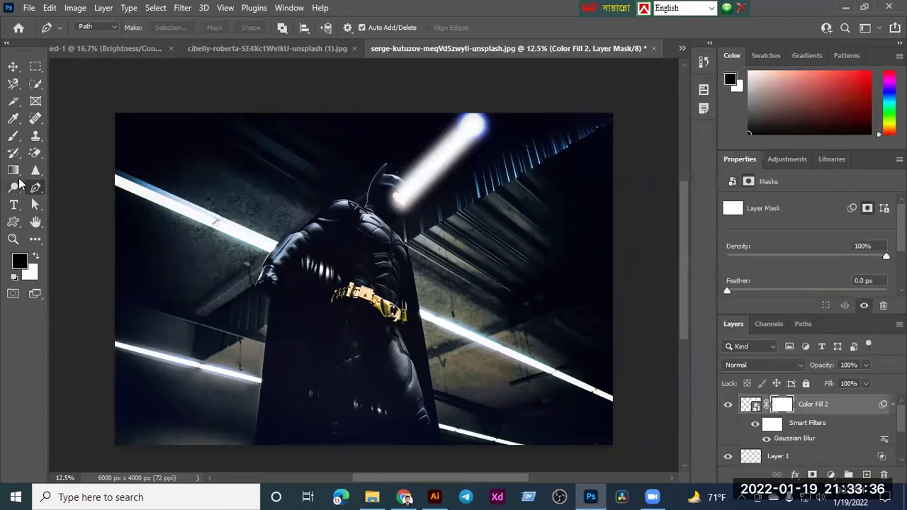
click(14, 171)
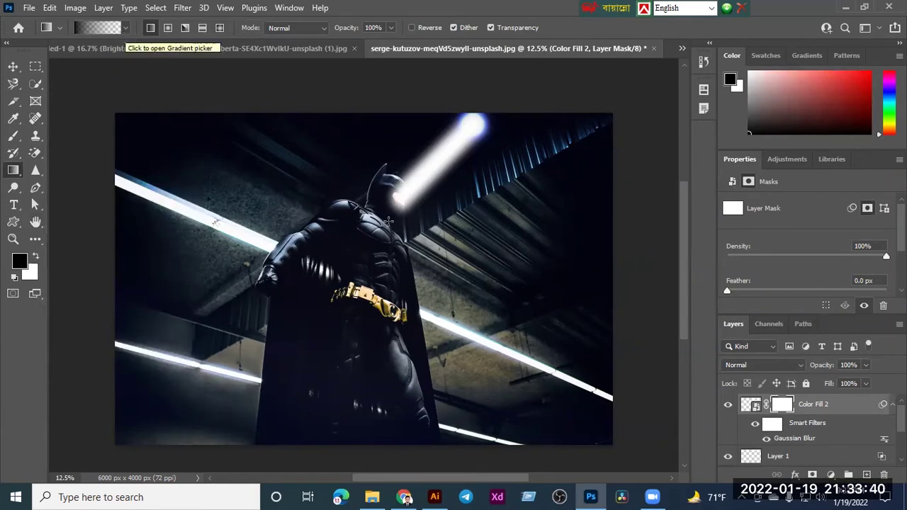
drag(396, 212, 426, 181)
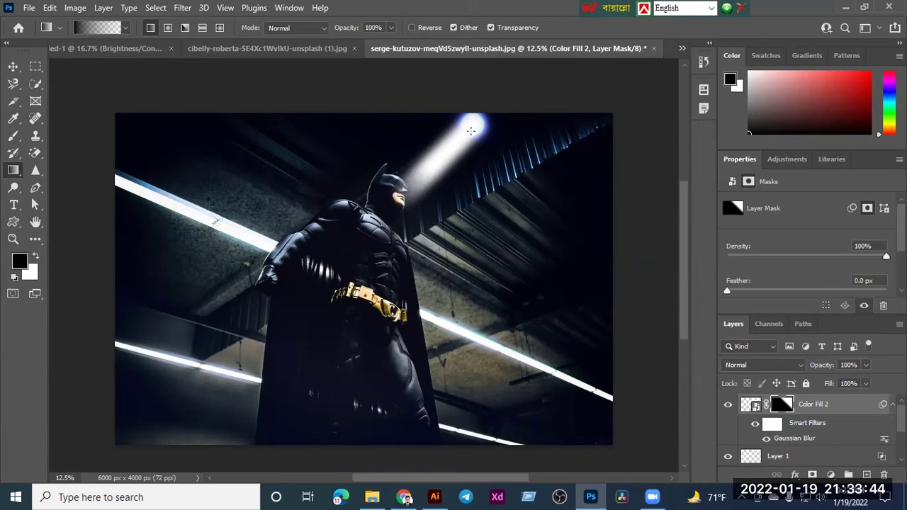
key(ctrl+z)
drag(482, 114, 450, 146)
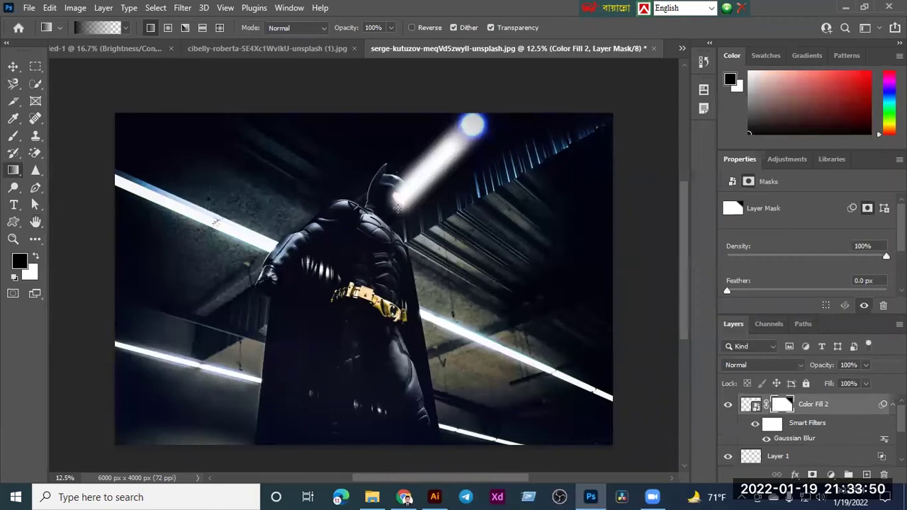
key(ctrl+z)
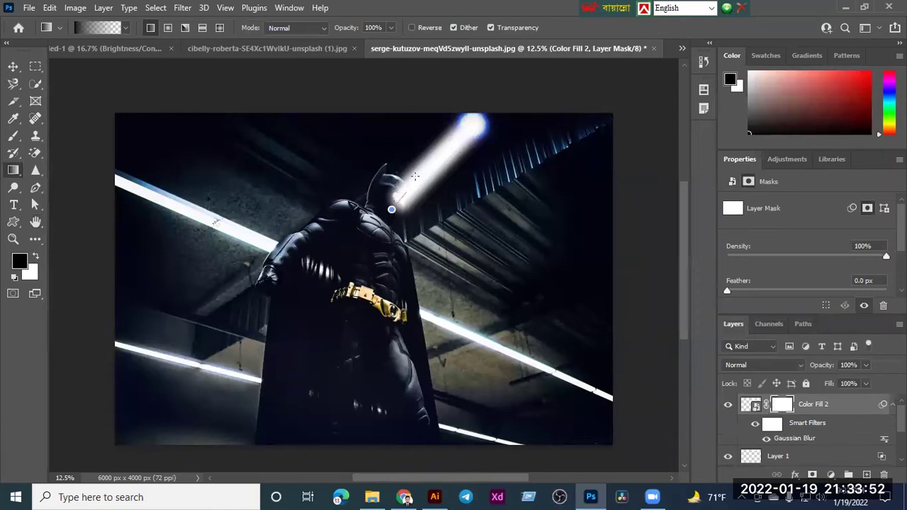
drag(395, 205, 418, 188)
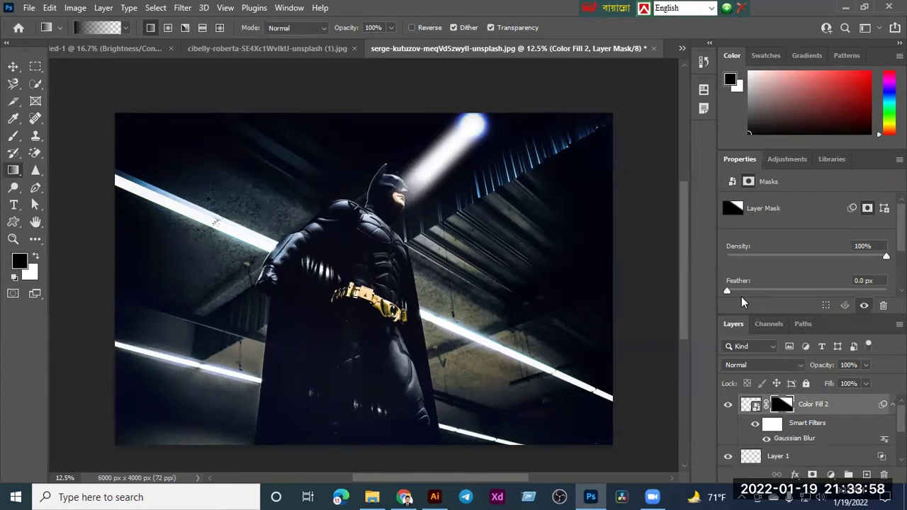
- Soften the beam's layer mask with a feather of 481.5 px and a density of 88%
drag(737, 291, 868, 287)
drag(886, 256, 868, 261)
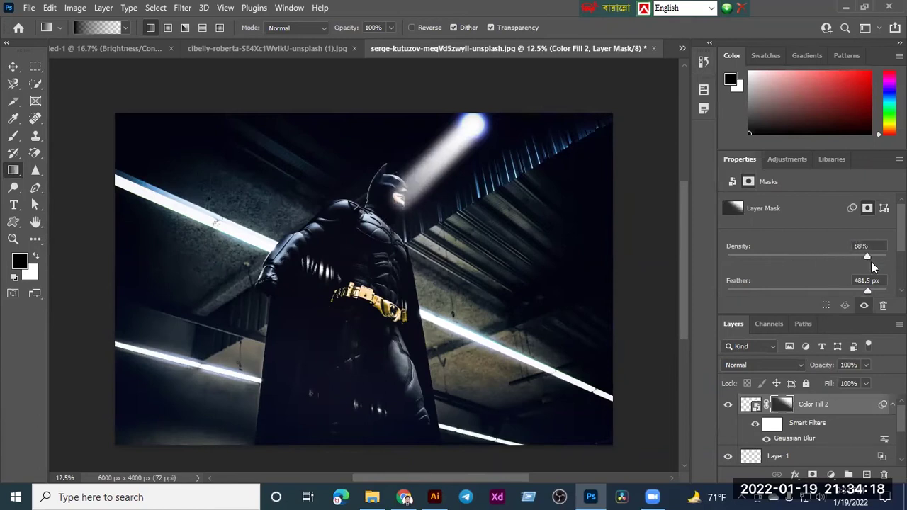
- Set the beam's layer mask to a density of 100% and a feather of 103.2 px
drag(870, 256, 890, 257)
drag(869, 292, 886, 292)
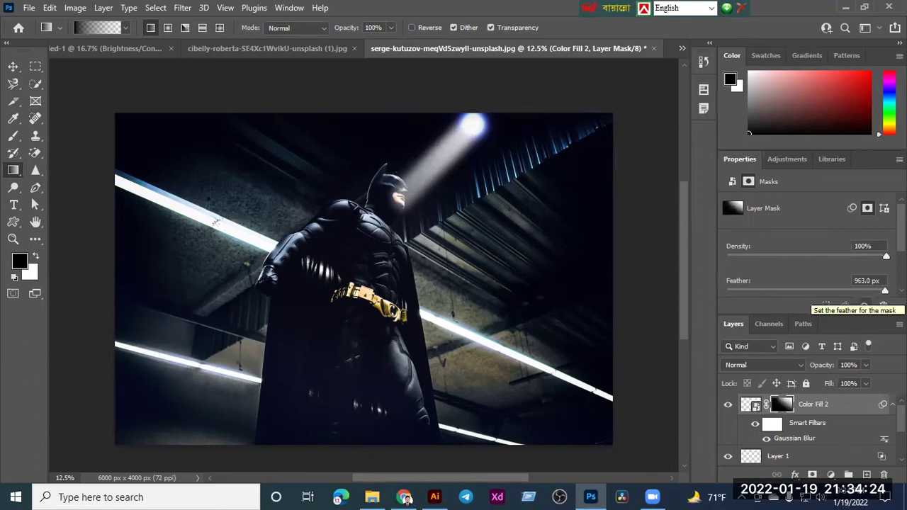
drag(885, 291, 831, 291)
- Try lowering the beam layer's opacity to 61%, and restore it to 100%
click(865, 365)
drag(861, 381, 845, 381)
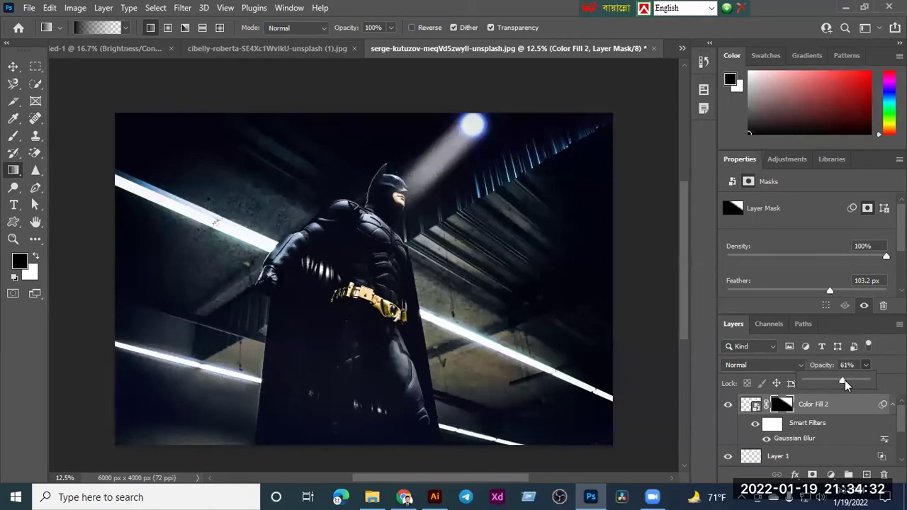
drag(845, 380, 868, 383)
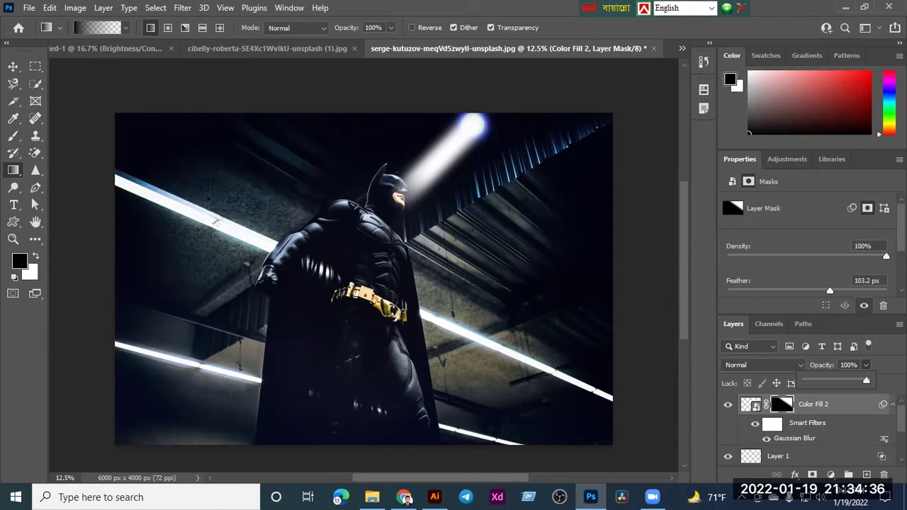
key(Return)
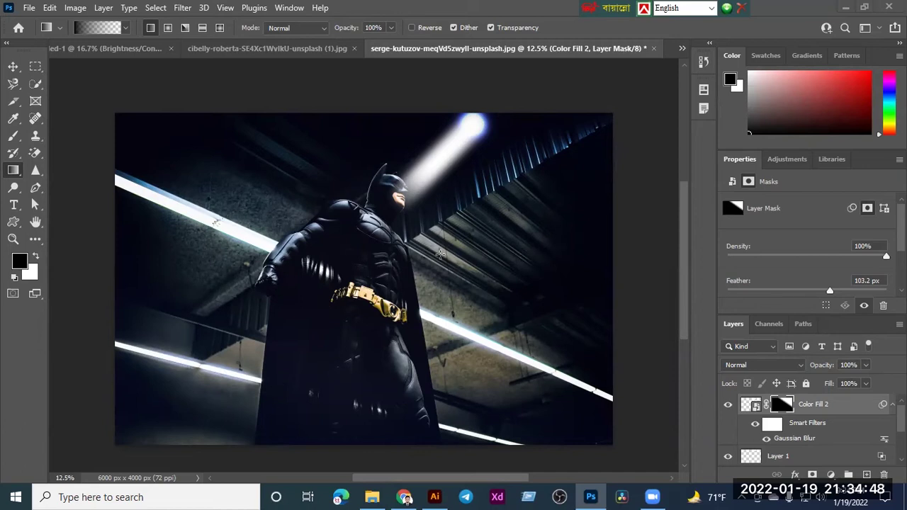
- Hide the light beam and the glowing ceiling light layers
scroll(527, 219, up, 1)
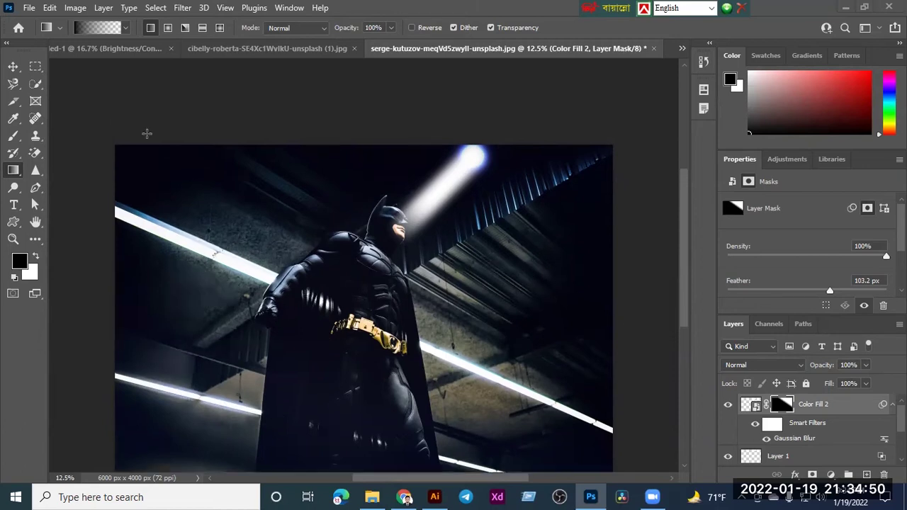
scroll(162, 157, down, 2)
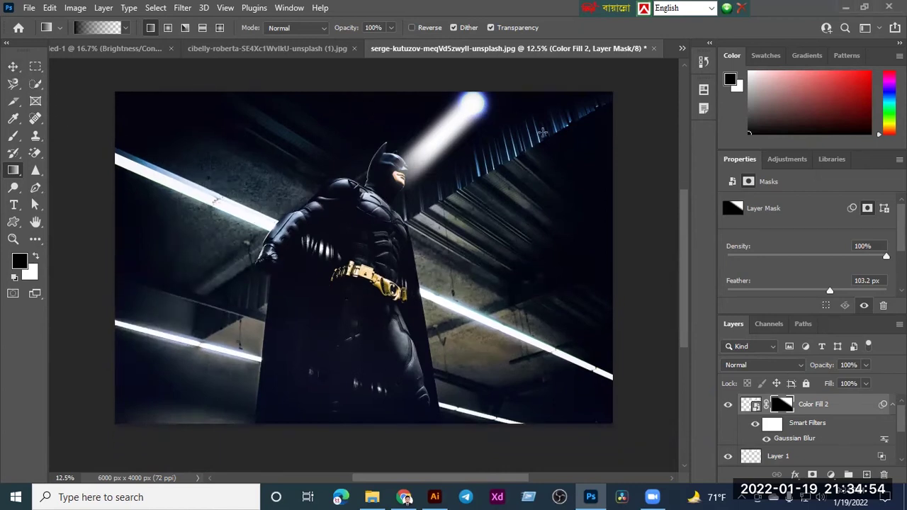
click(728, 405)
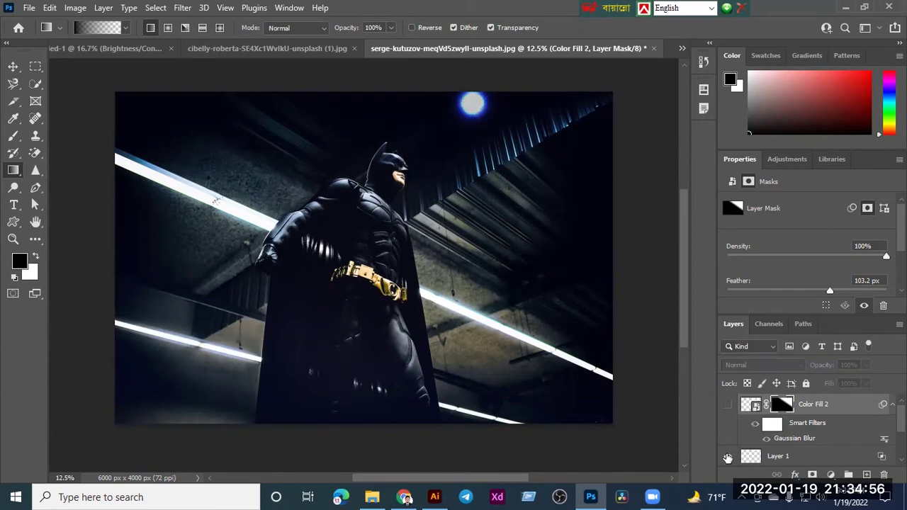
- Add an Exposure adjustment layer directly above the Batman photo layer and apply the Minus 1.0 preset
scroll(730, 457, down, 3)
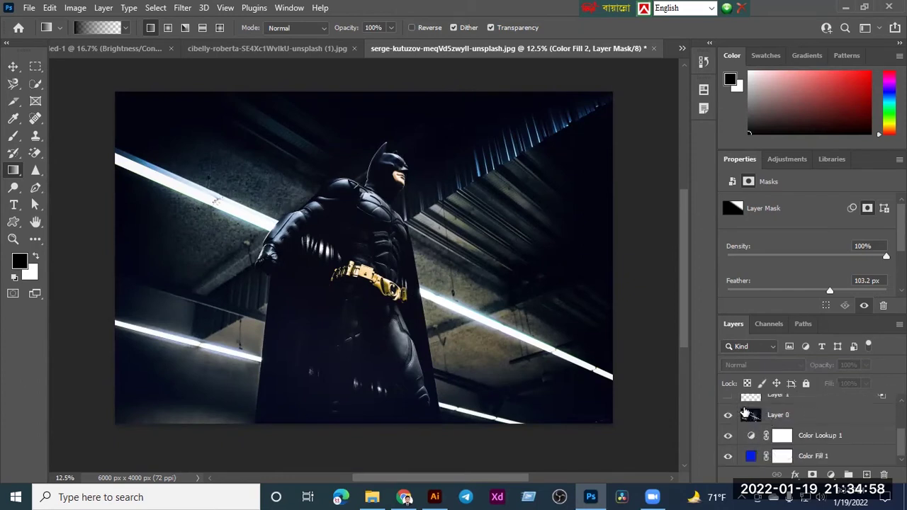
click(772, 415)
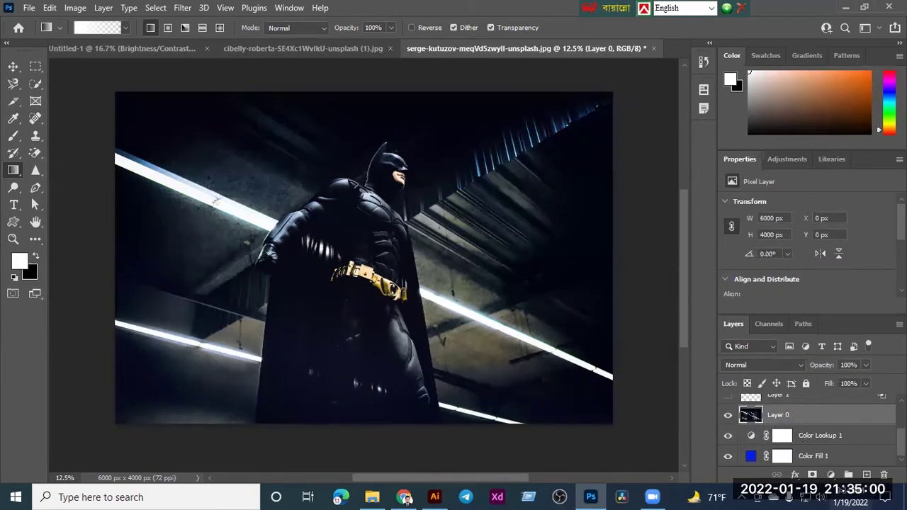
click(831, 475)
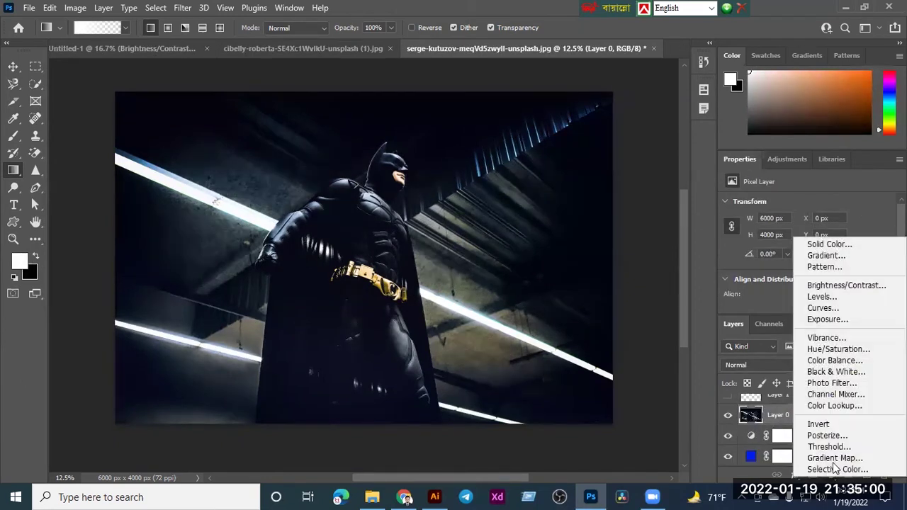
click(826, 320)
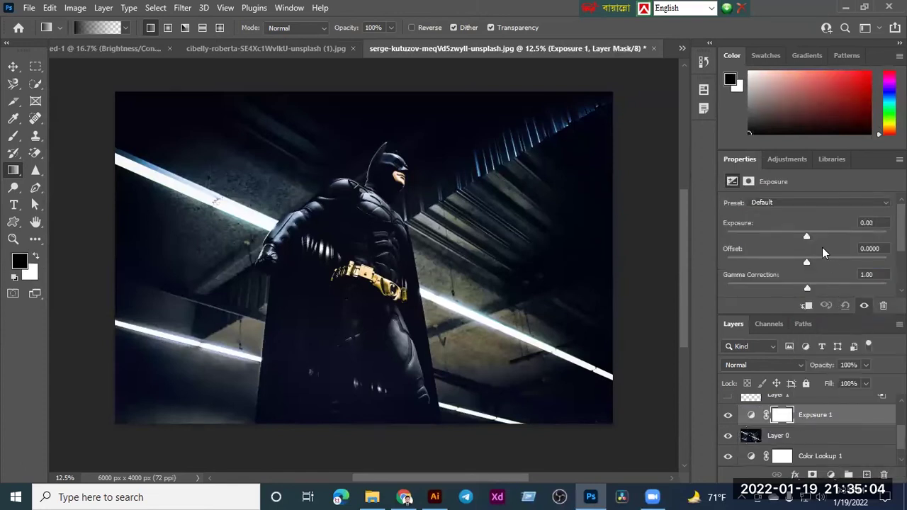
mouse_move(806, 237)
mouse_down()
mouse_move(838, 237)
mouse_move(808, 246)
mouse_up()
click(812, 205)
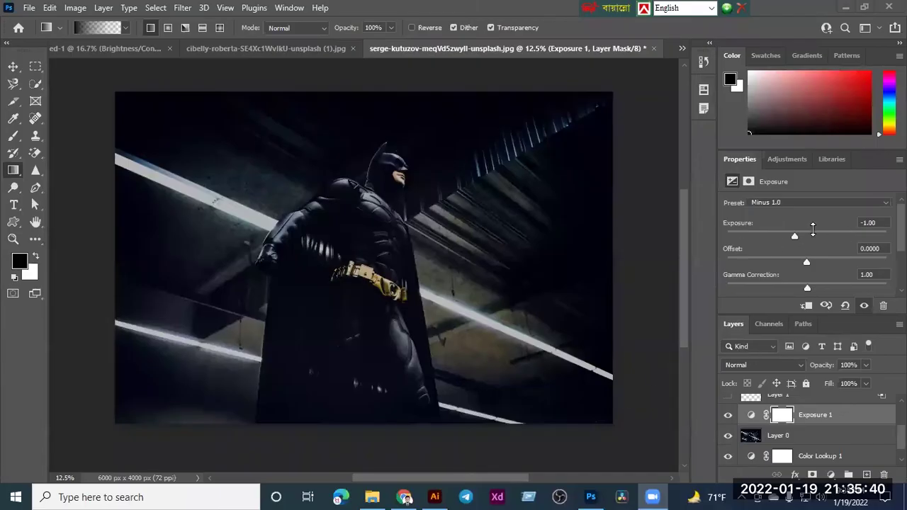
- Reset the Exposure adjustment to the Default preset
click(798, 201)
click(810, 206)
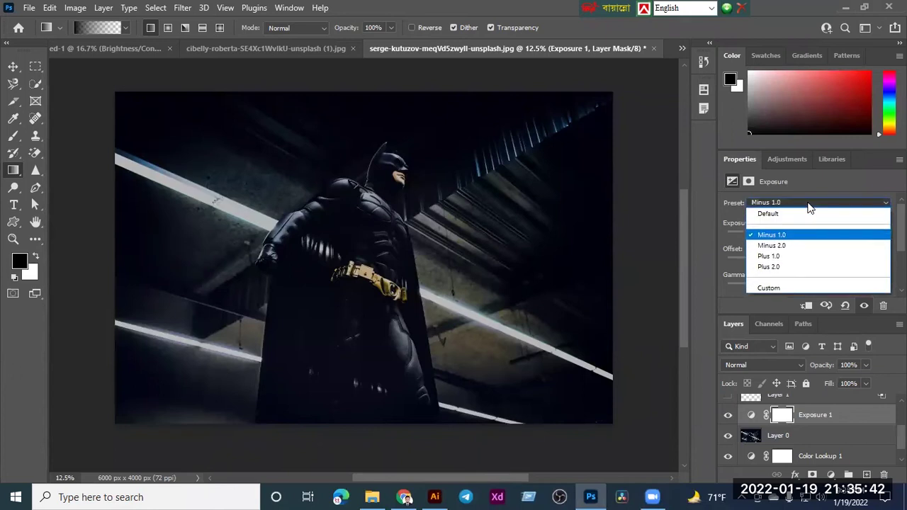
click(810, 214)
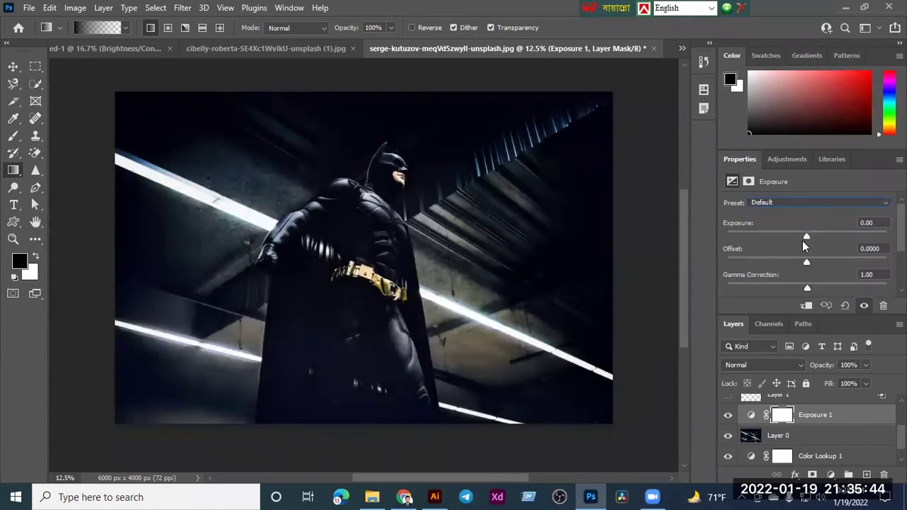
- Try an Exposure offset of -0.4125 and a gamma correction of 2.29, restoring them to 0.0000 and 1.00
drag(807, 230, 741, 267)
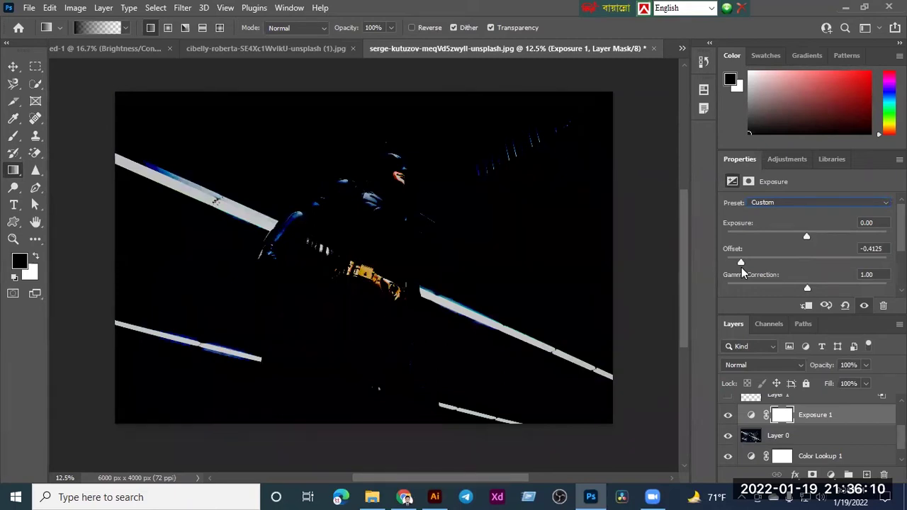
drag(743, 264, 761, 295)
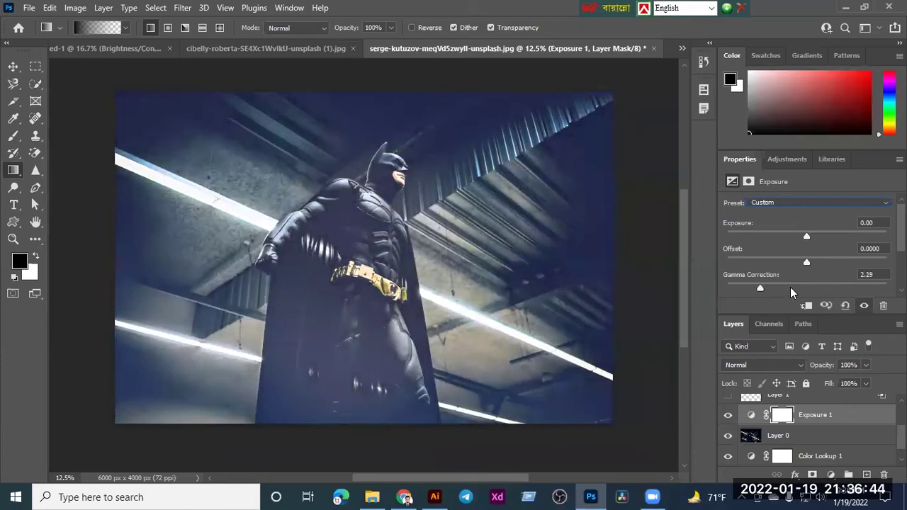
scroll(790, 287, down, 1)
scroll(790, 289, down, 1)
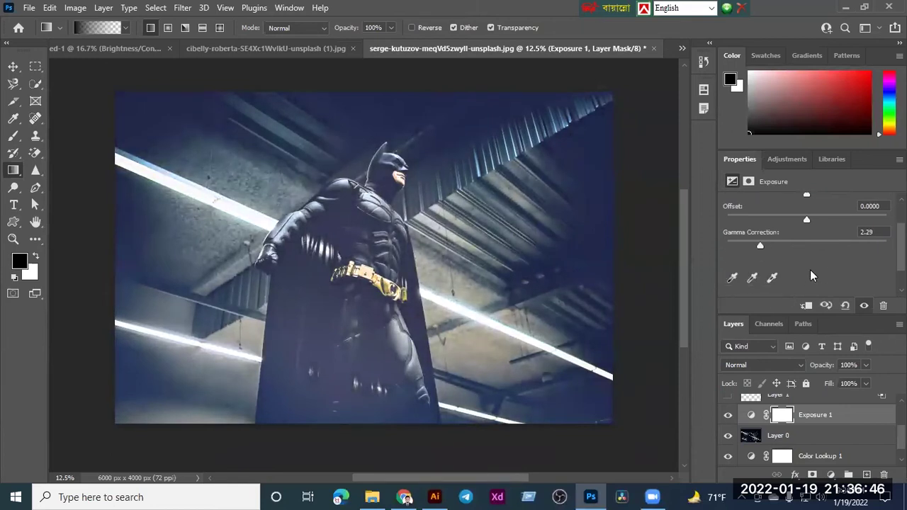
drag(760, 246, 807, 246)
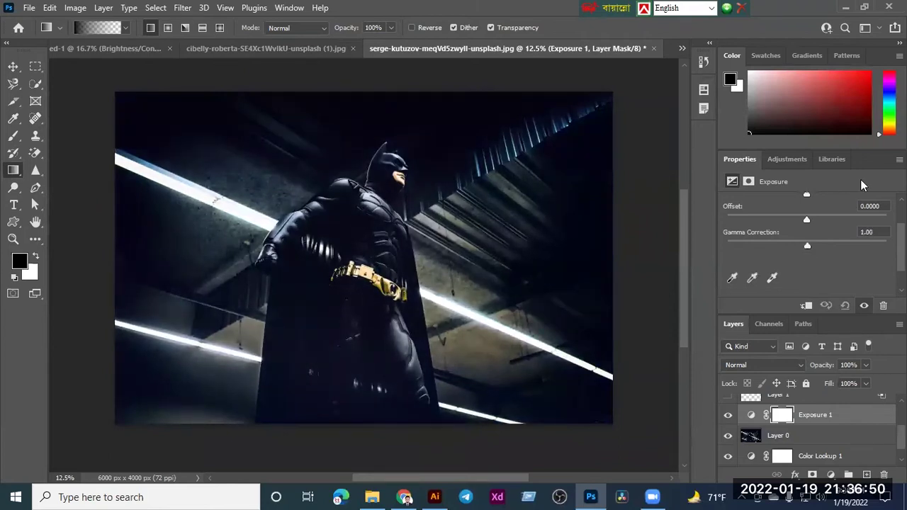
- Delete the Exposure adjustment layer together with its mask
click(884, 474)
key(Return)
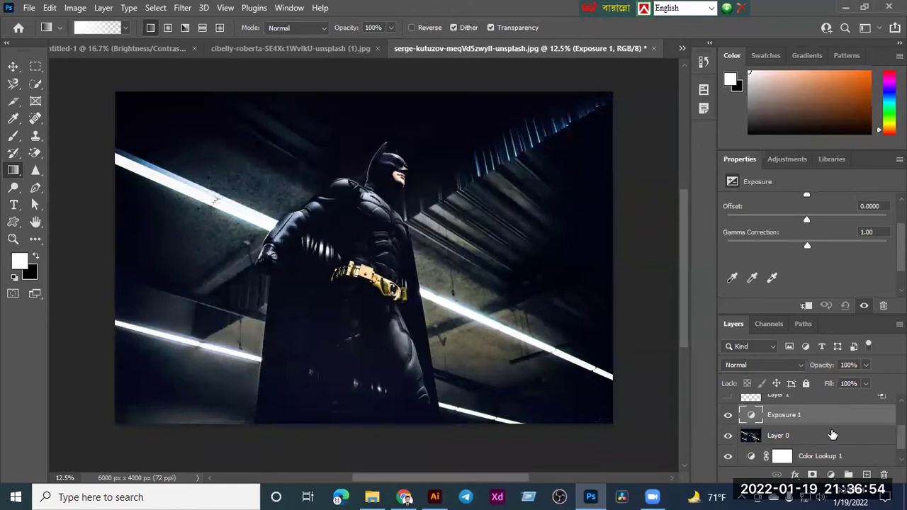
click(883, 474)
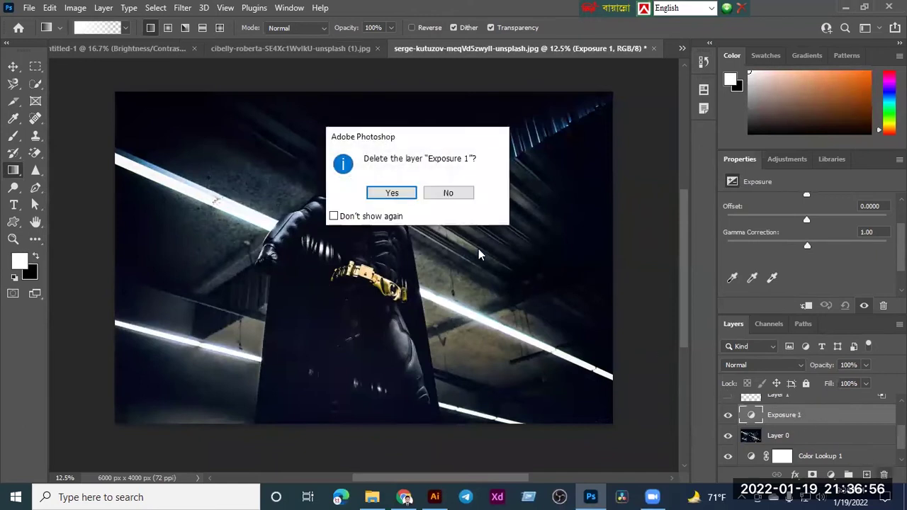
click(399, 193)
- Delete the hidden light beam layer Color Fill 2 and the ceiling light layer Layer 1
scroll(808, 418, up, 2)
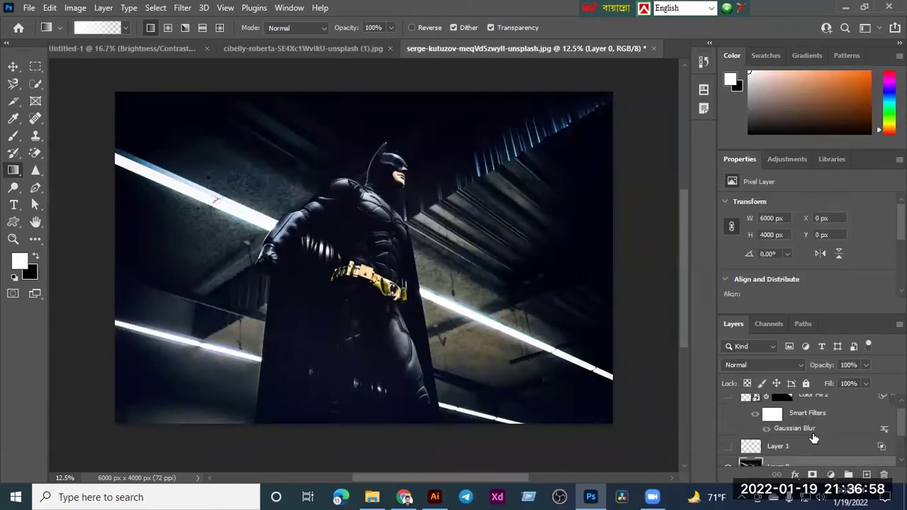
scroll(812, 420, up, 1)
click(819, 405)
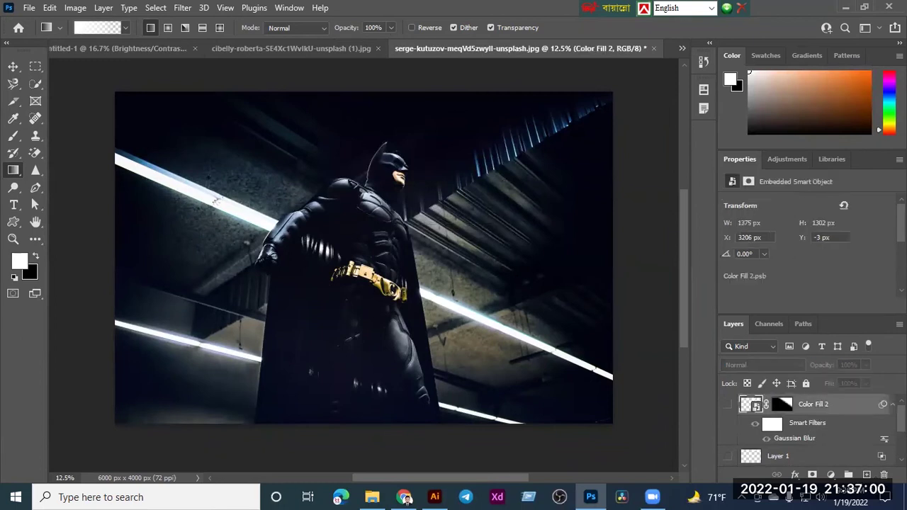
click(884, 474)
click(401, 196)
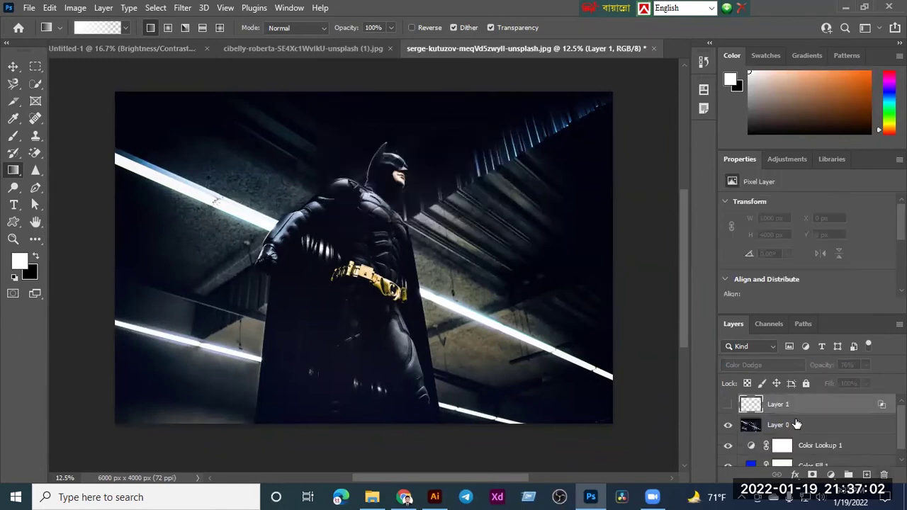
click(885, 474)
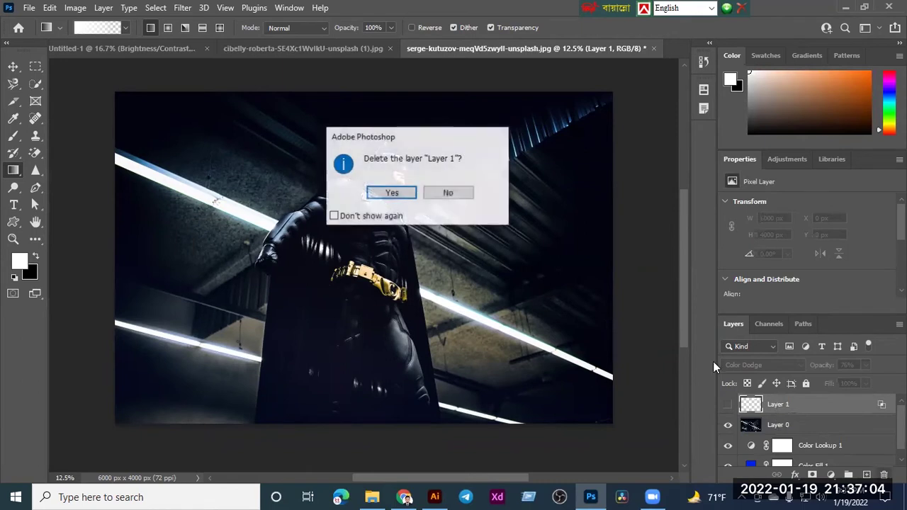
click(401, 197)
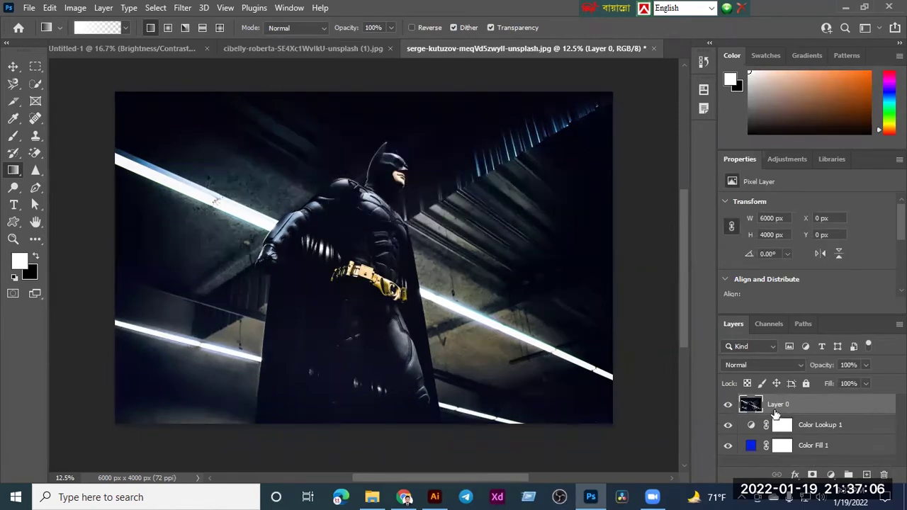
- Add a Vibrance adjustment layer above the Batman photo and set its vibrance to -66
click(832, 474)
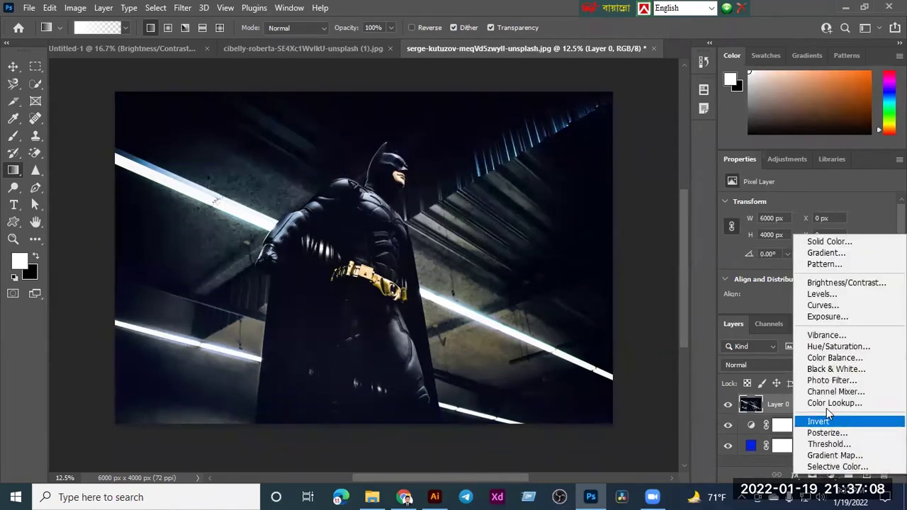
click(825, 336)
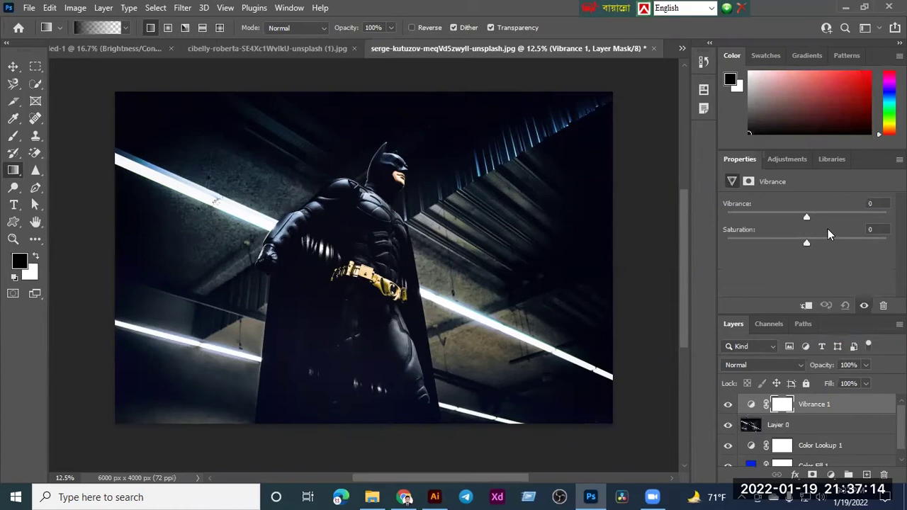
drag(809, 217, 754, 222)
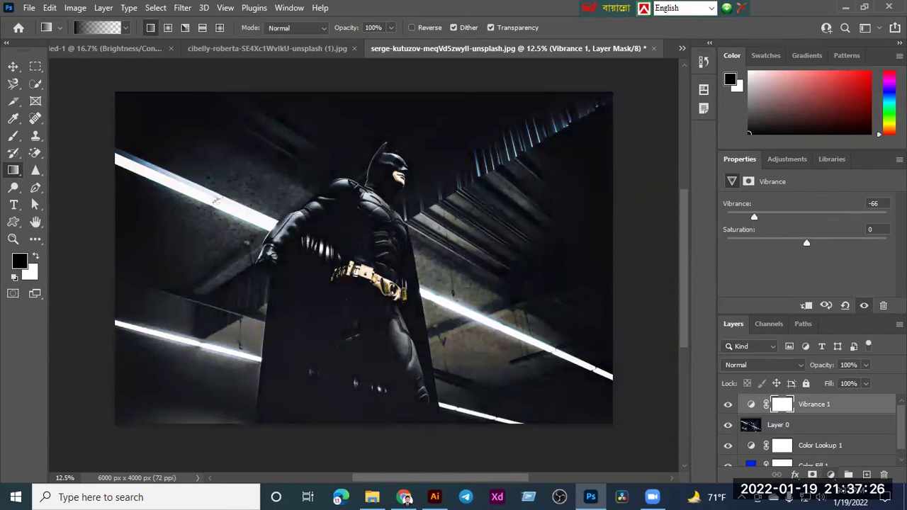
- Add a second Vibrance adjustment layer on top and try lowering its saturation
click(831, 474)
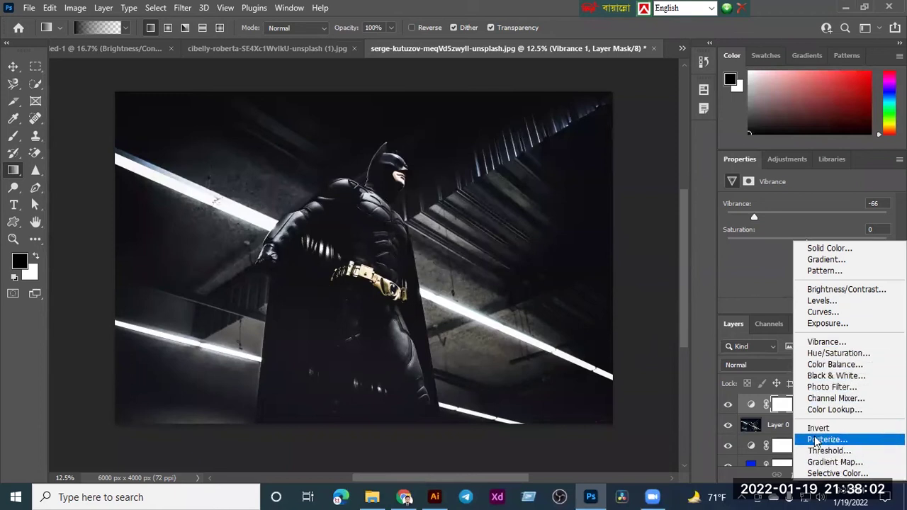
click(826, 342)
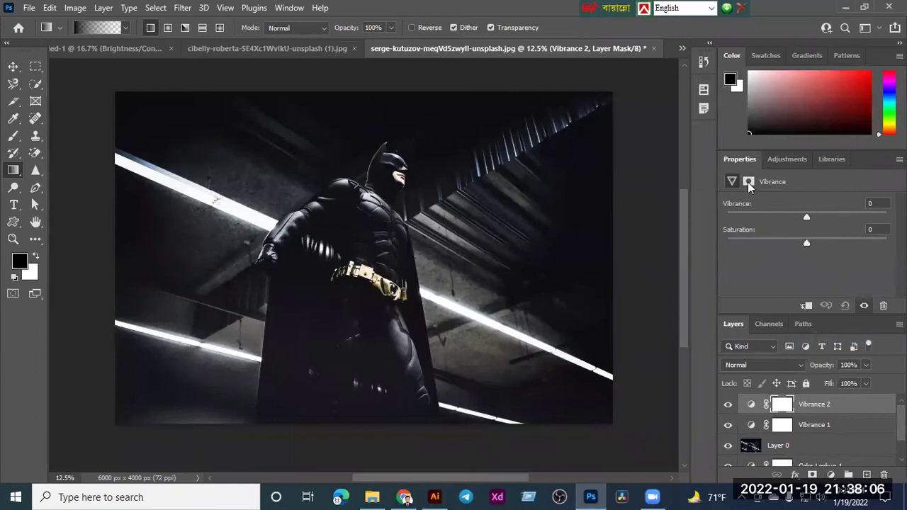
drag(809, 243, 756, 245)
- Delete both Vibrance adjustment layers above the Batman photo
click(14, 67)
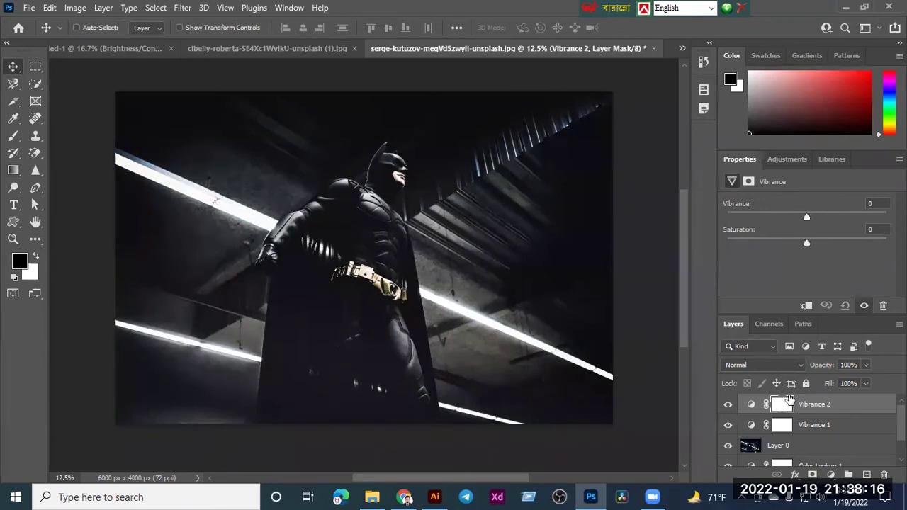
key(Delete)
key(Delete)
key(x)
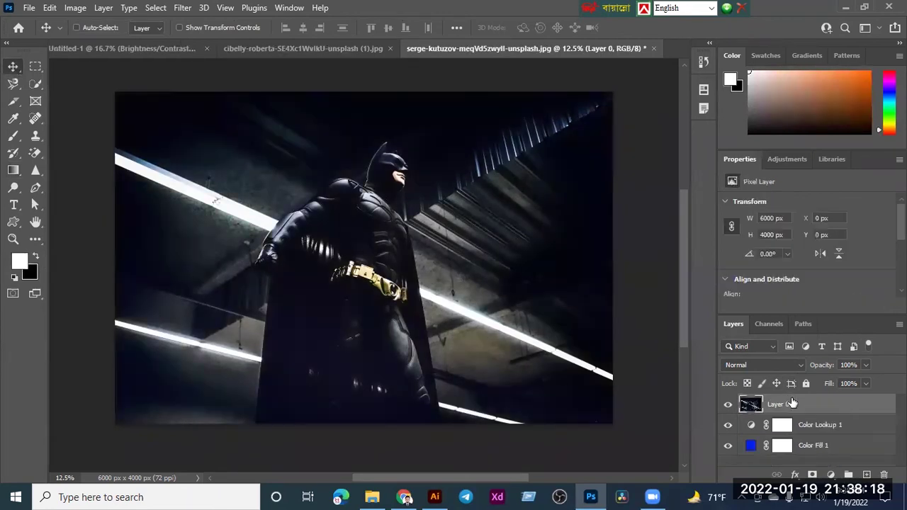
- Add a new Vibrance adjustment layer above the Batman photo and raise its vibrance to +100
click(833, 475)
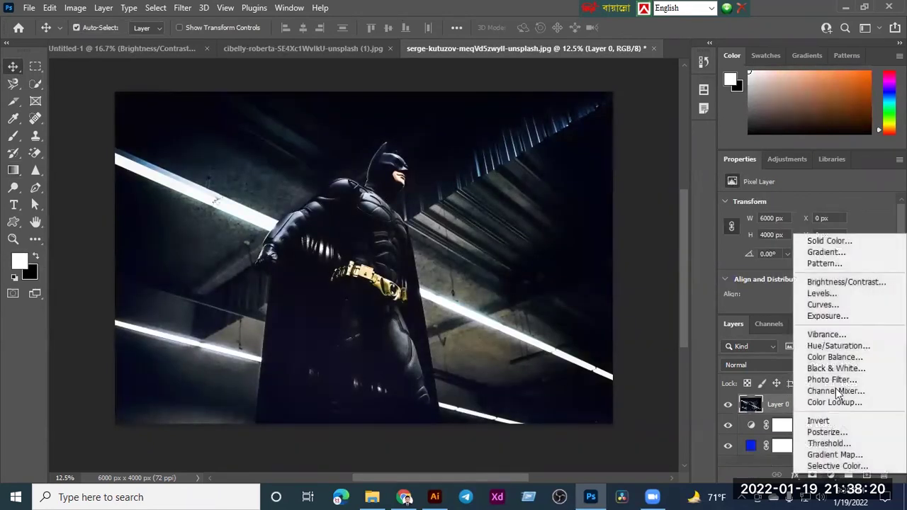
click(835, 335)
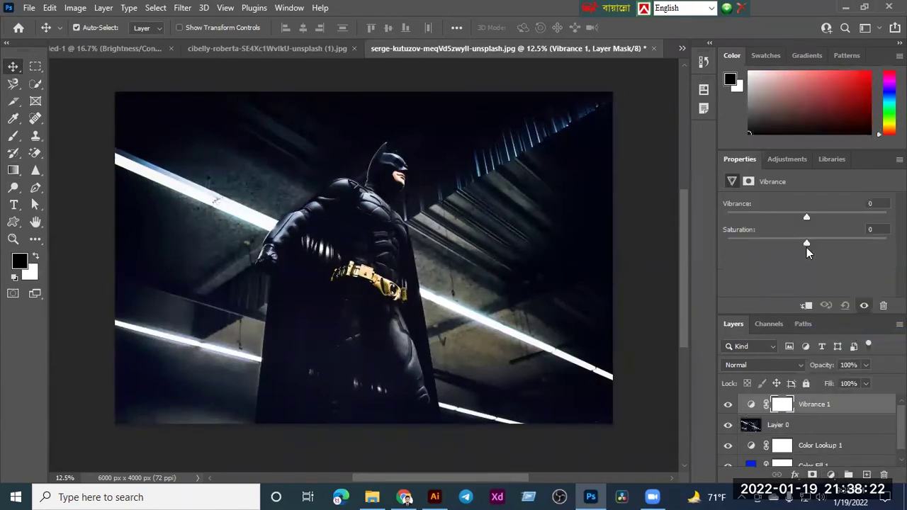
drag(807, 218, 849, 219)
drag(879, 225, 886, 217)
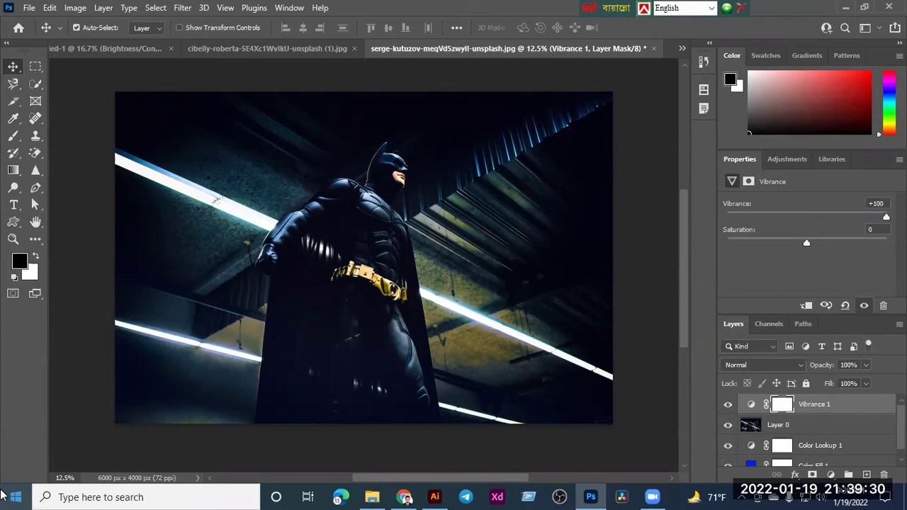
- Try a red foreground colour with its saturation reduced to 50% and to 30%
key(i)
click(20, 264)
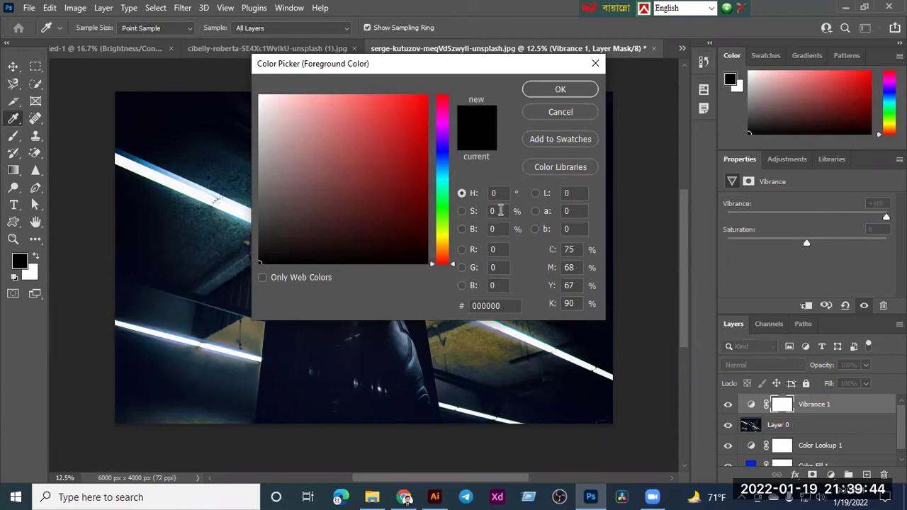
click(420, 124)
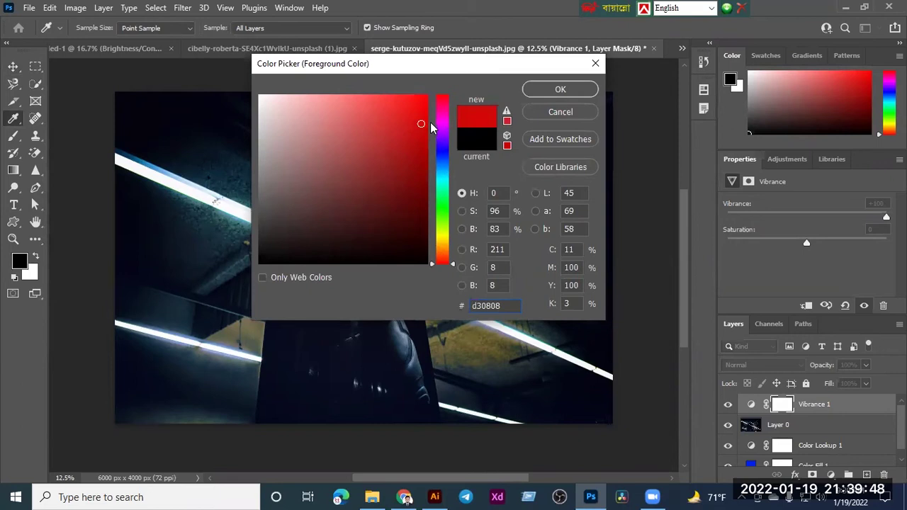
mouse_move(428, 123)
mouse_down()
mouse_move(290, 138)
mouse_move(415, 135)
mouse_up()
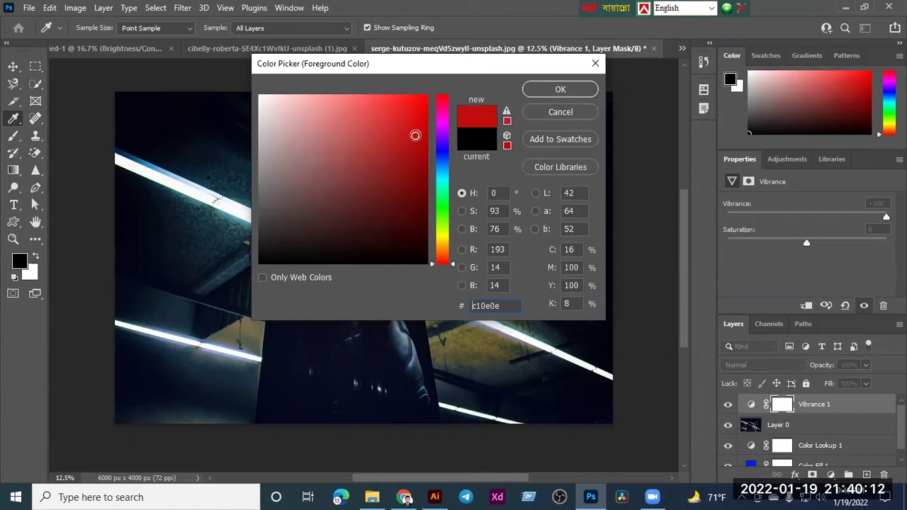
double_click(496, 211)
text(50)
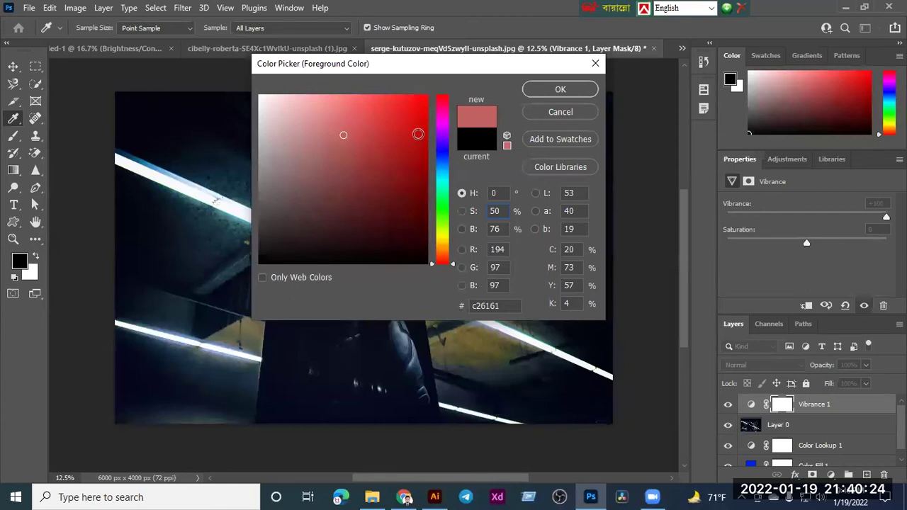
double_click(501, 217)
text(30)
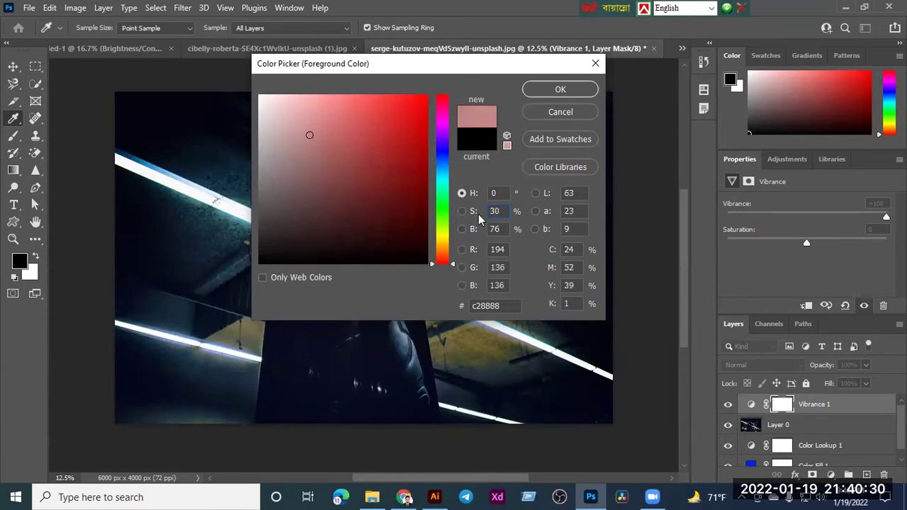
click(504, 234)
click(560, 112)
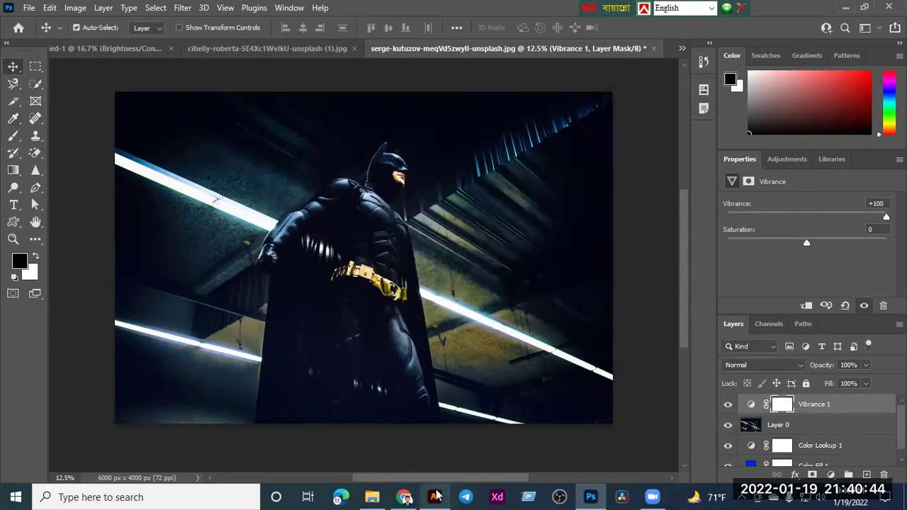
- Switch to Illustrator, draw a square about 80 px wide above the banner and place a copy of it farther right at the same height
click(434, 497)
click(14, 135)
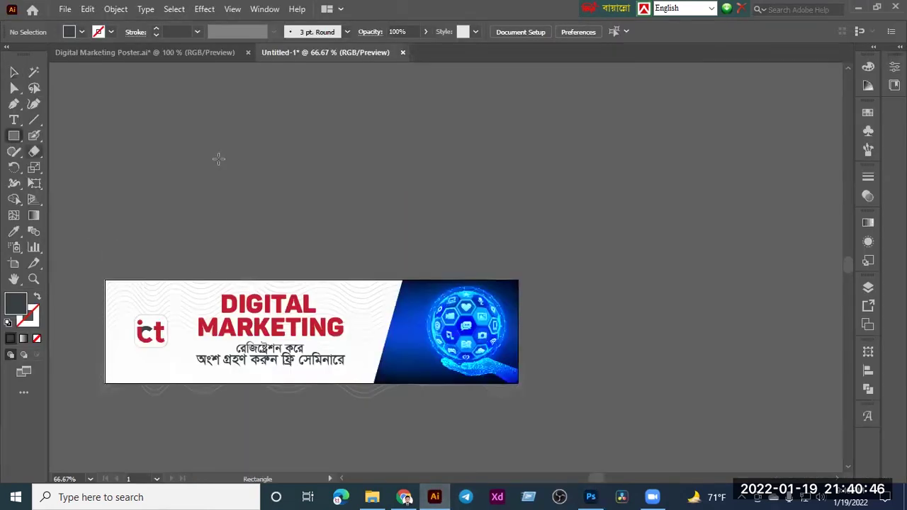
drag(270, 147, 313, 188)
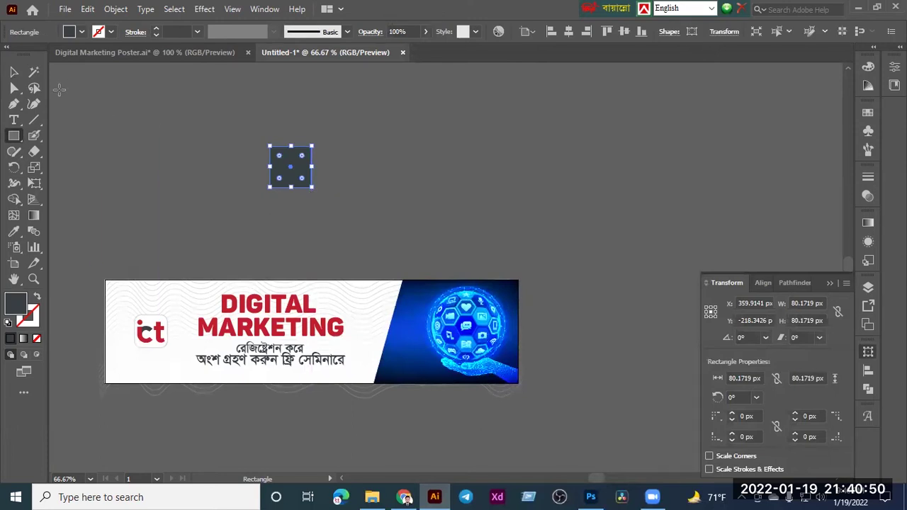
click(15, 71)
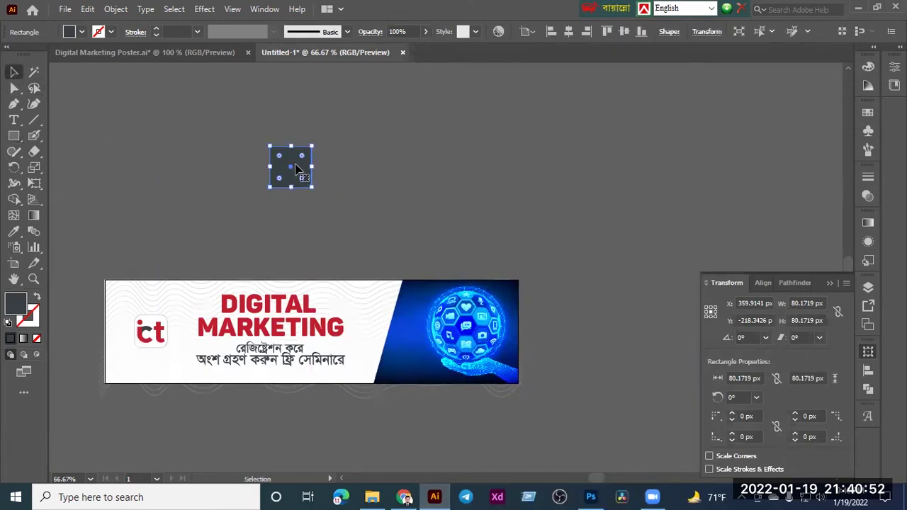
drag(295, 164, 555, 163)
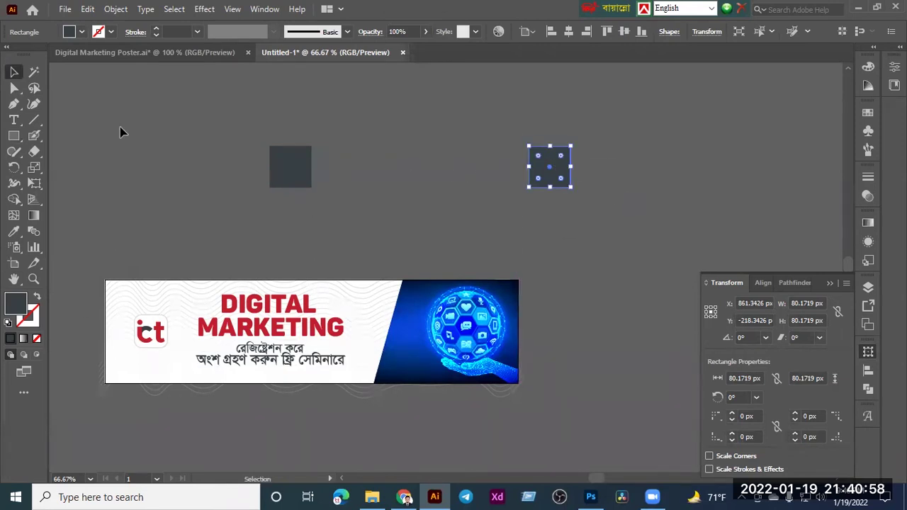
- Fill the copied square with white and the original square with red
click(80, 33)
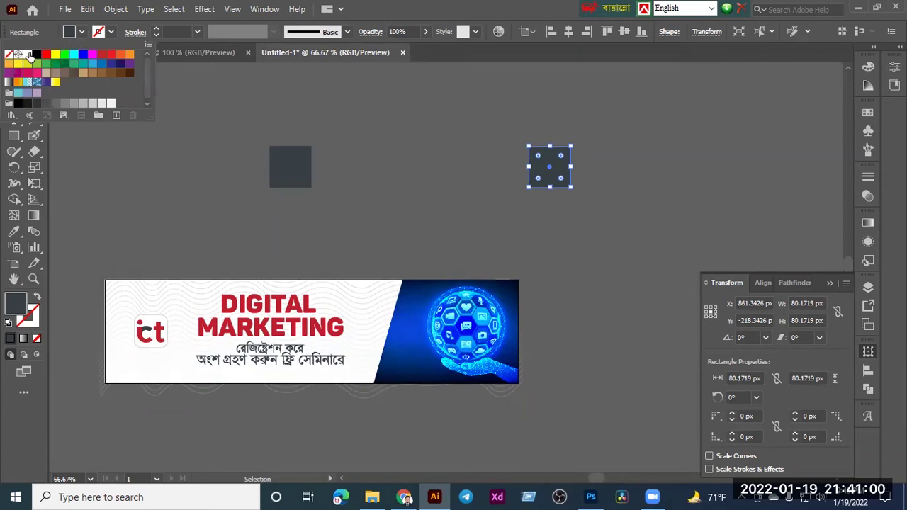
click(27, 54)
click(357, 103)
click(357, 104)
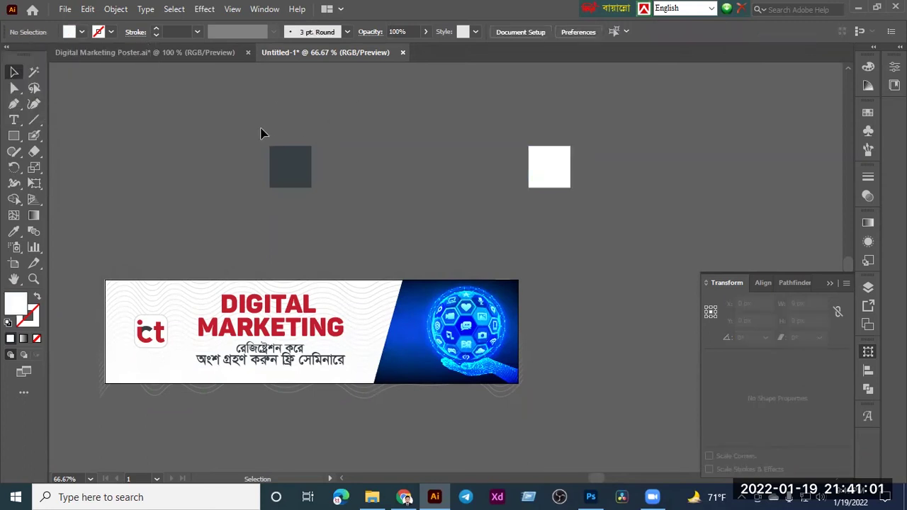
click(292, 169)
click(80, 32)
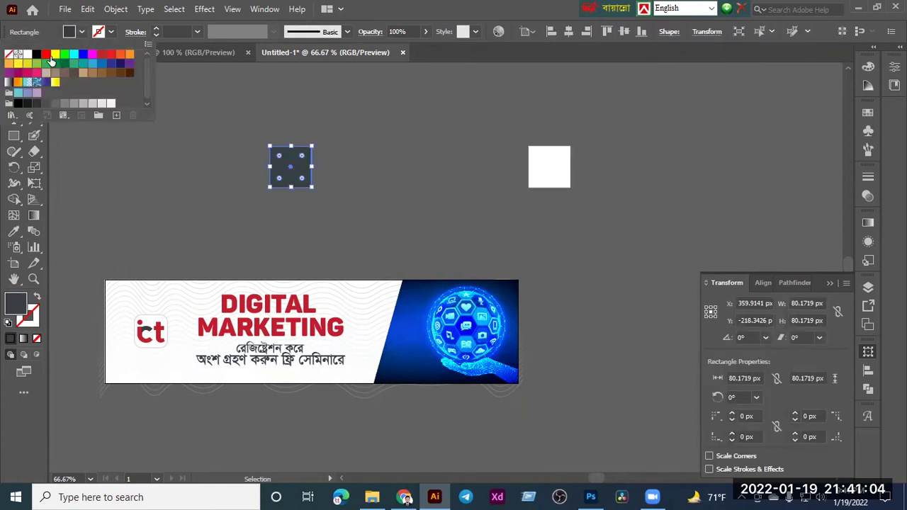
click(45, 54)
click(263, 133)
click(263, 138)
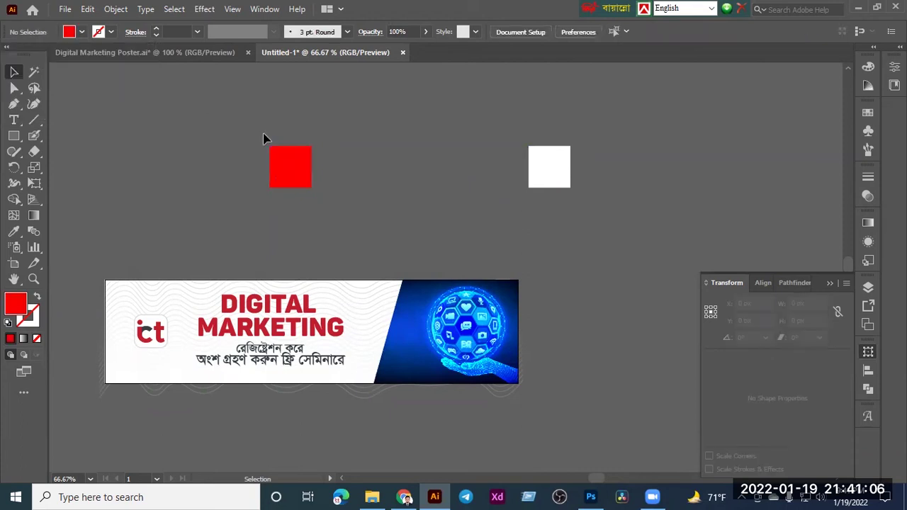
- Try blending the red square into the white square with the Blend tool
key(ctrl+a)
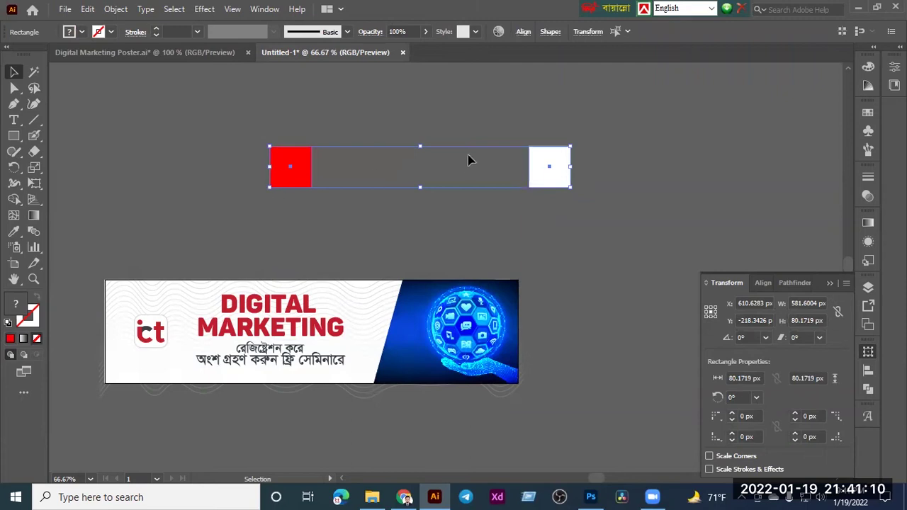
click(32, 231)
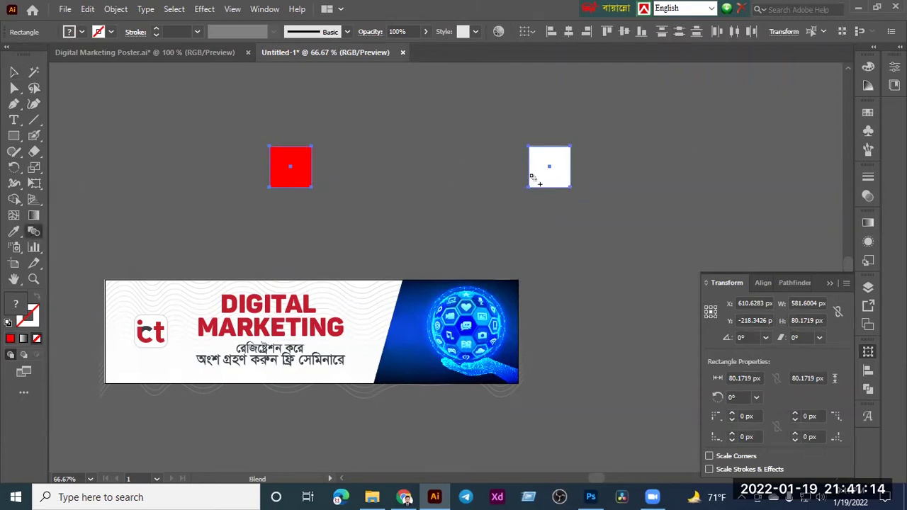
click(290, 168)
click(14, 71)
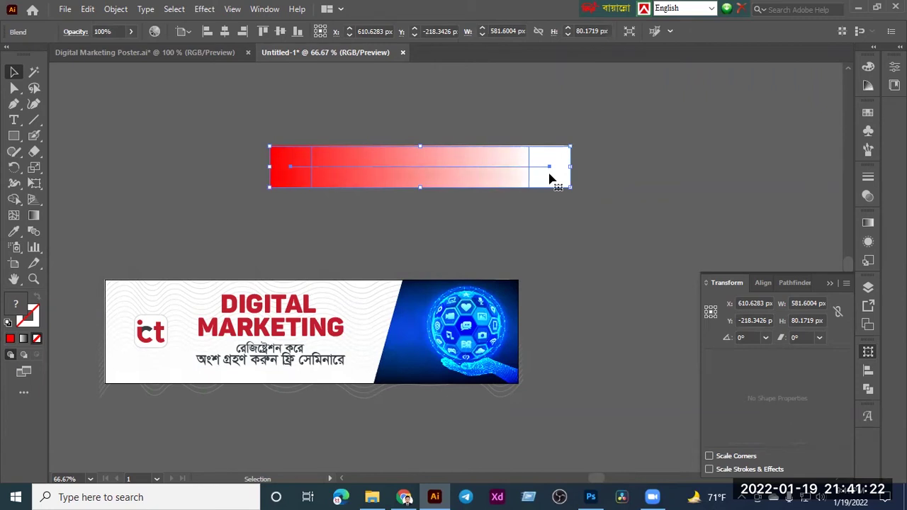
key(ctrl+z)
click(362, 200)
- Change the red square's fill to the green 048462
click(305, 176)
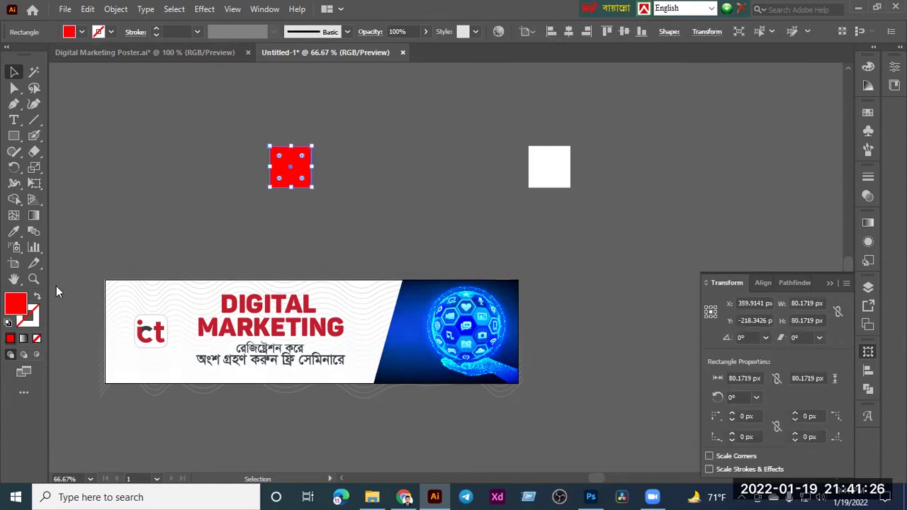
double_click(24, 303)
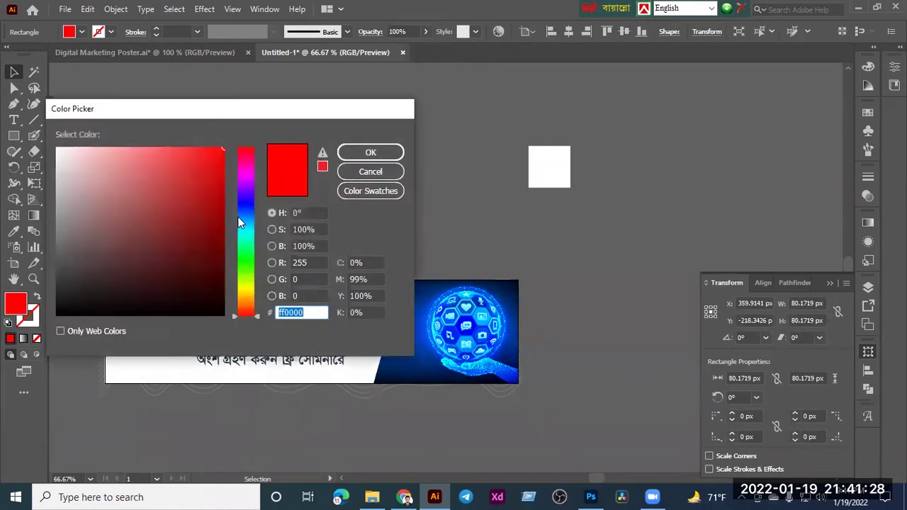
drag(238, 216, 248, 238)
click(220, 226)
click(348, 154)
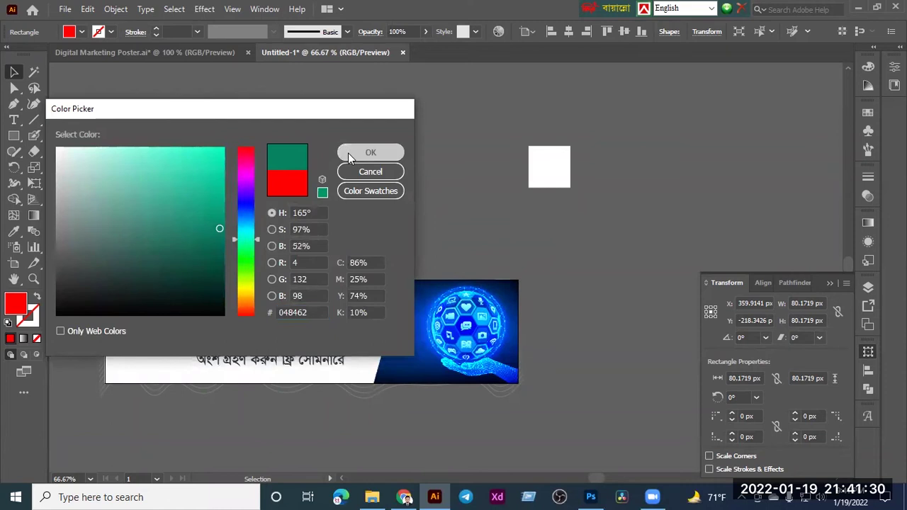
- Blend the green square into the white square to form a continuous colour strip above the banner
drag(259, 136, 551, 222)
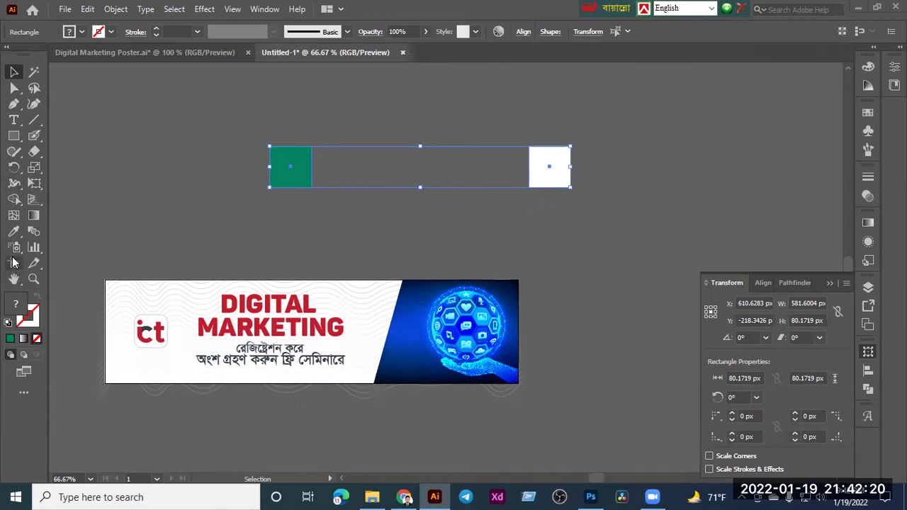
click(33, 231)
click(304, 173)
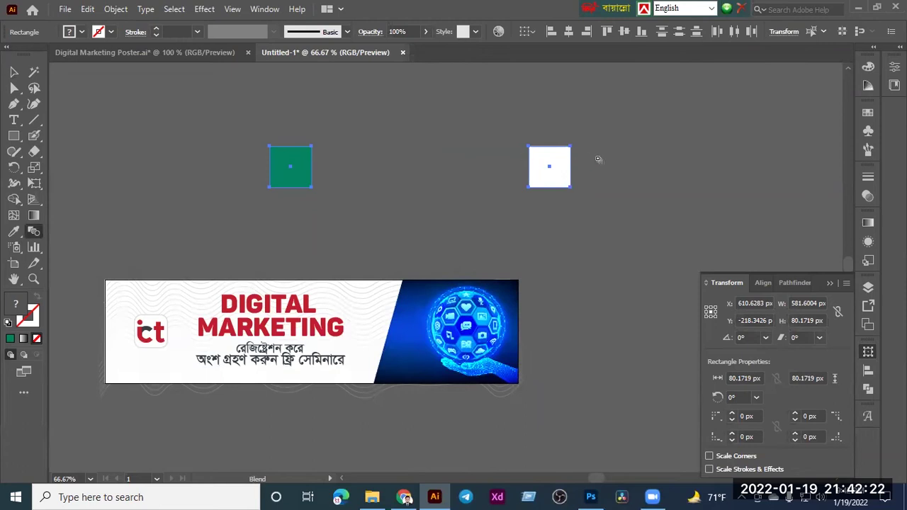
click(557, 174)
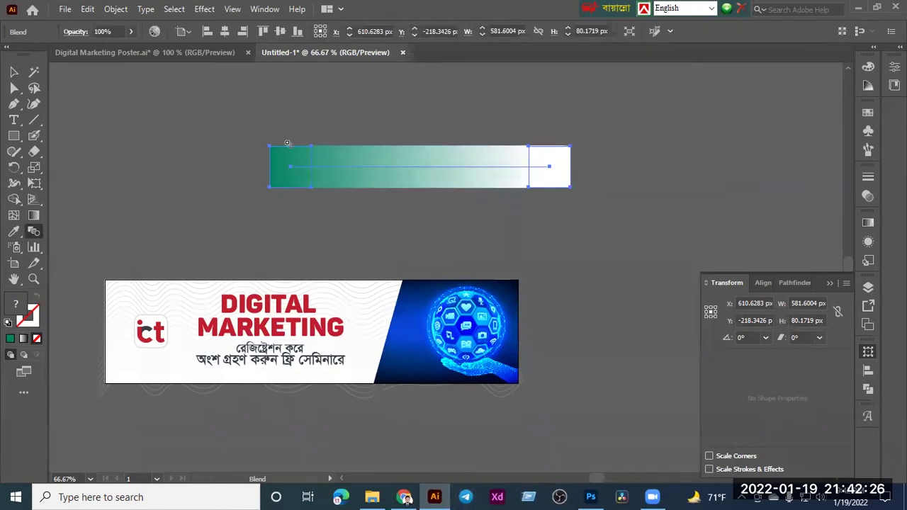
click(13, 71)
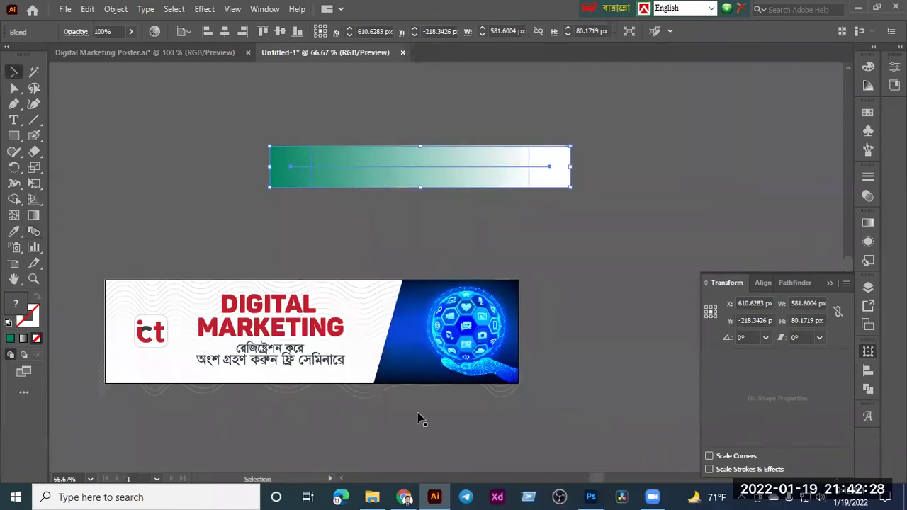
- Switch to Photoshop and set the Batman photo's Vibrance adjustment layer to a vibrance of -100
click(600, 492)
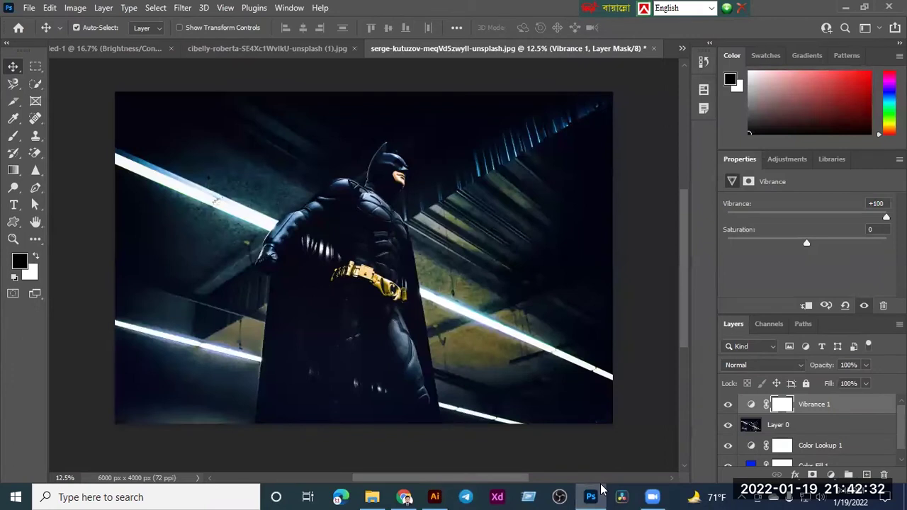
scroll(602, 404, up, 2)
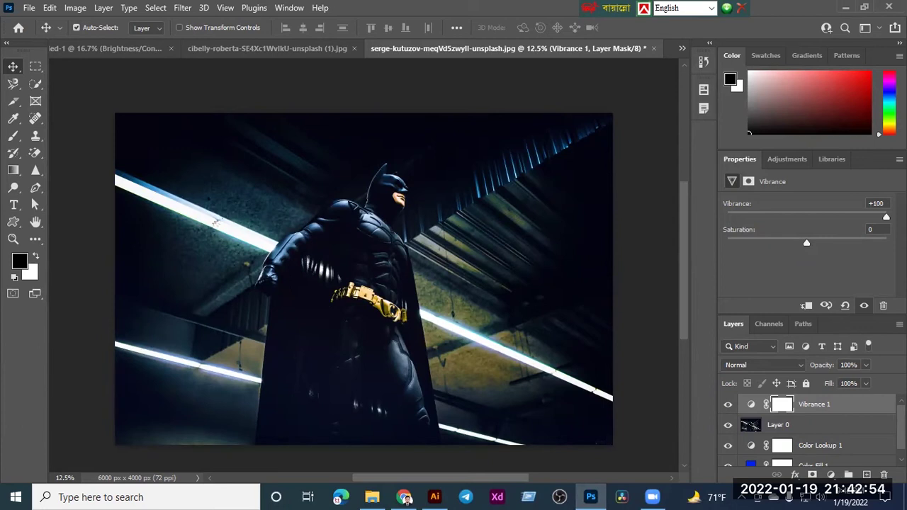
drag(886, 217, 721, 228)
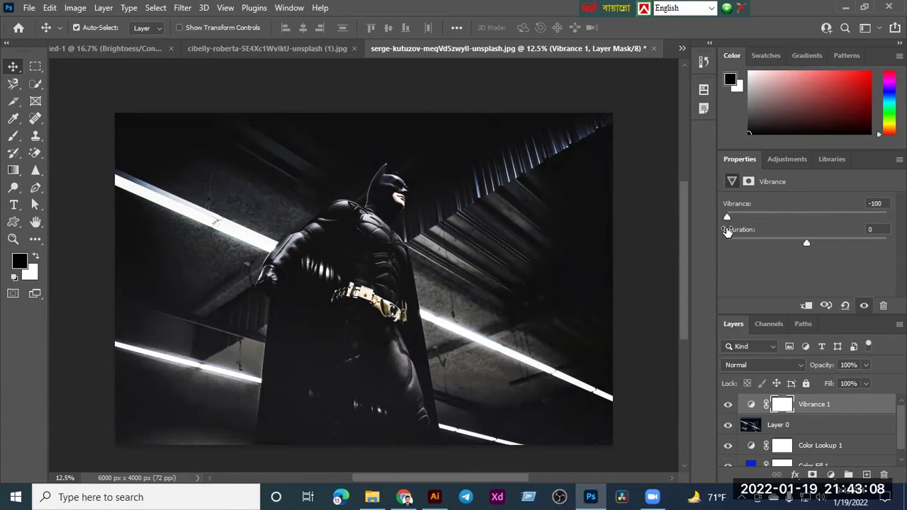
- Switch to Illustrator and try a red fill colour, f20a0a, with its brightness reduced to 8%
click(447, 496)
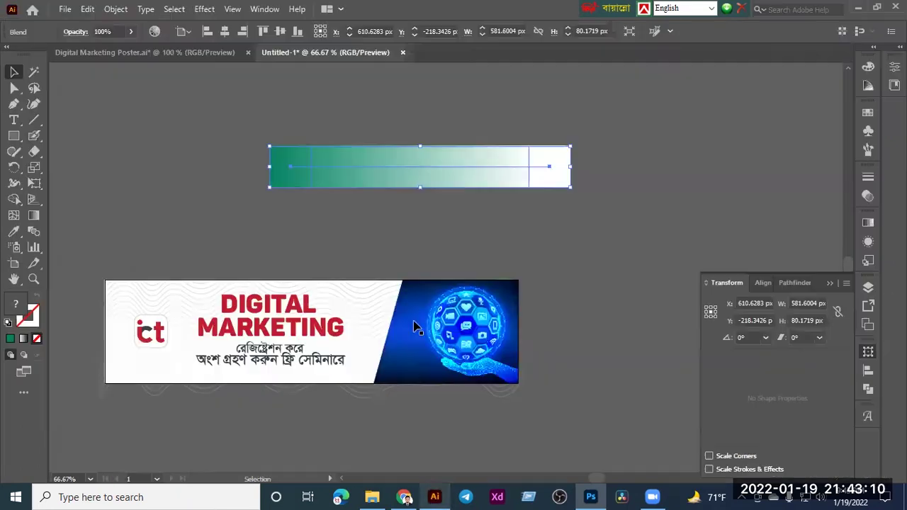
double_click(17, 307)
click(218, 156)
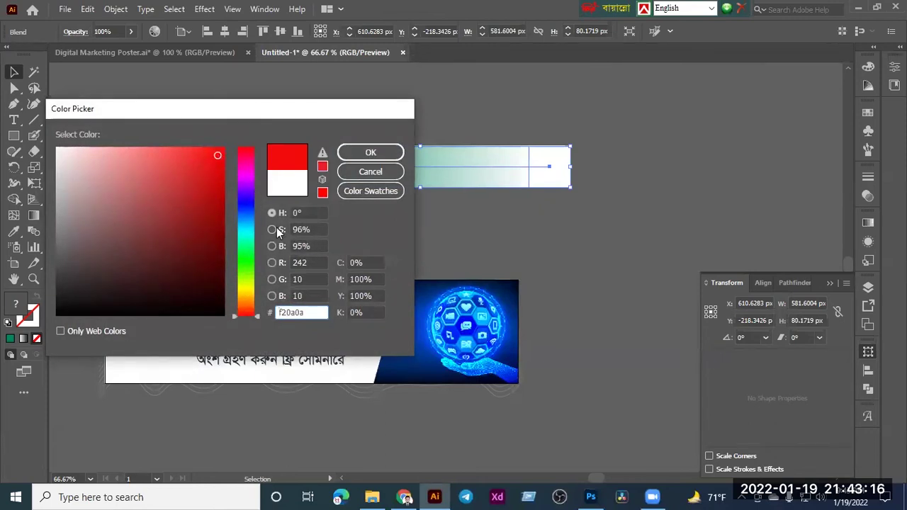
click(303, 244)
double_click(302, 246)
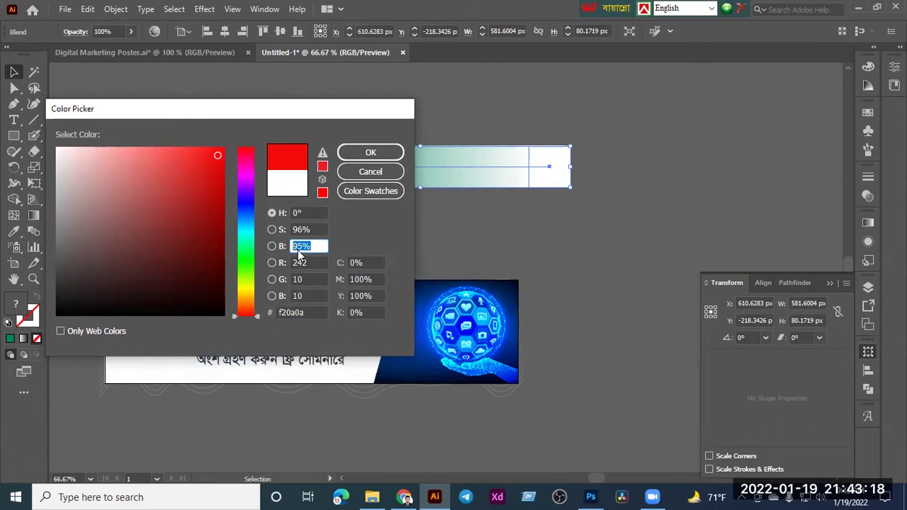
text(8)
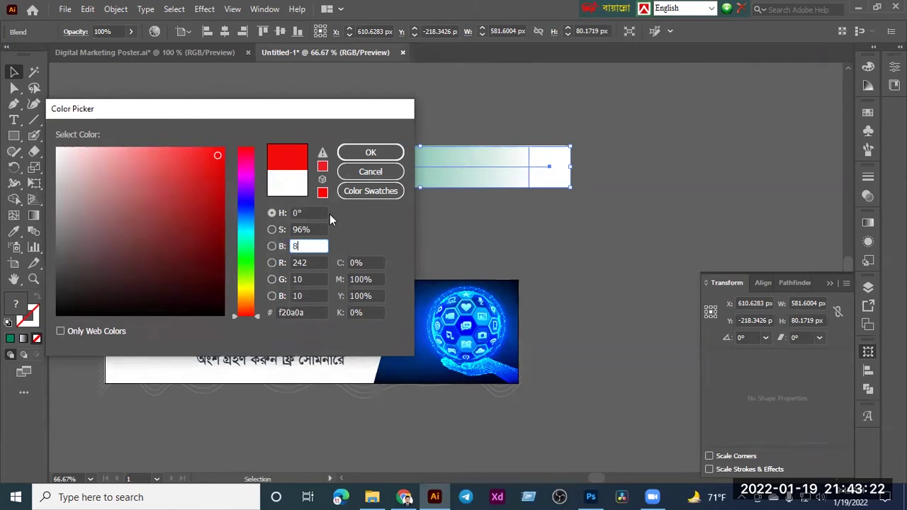
click(310, 229)
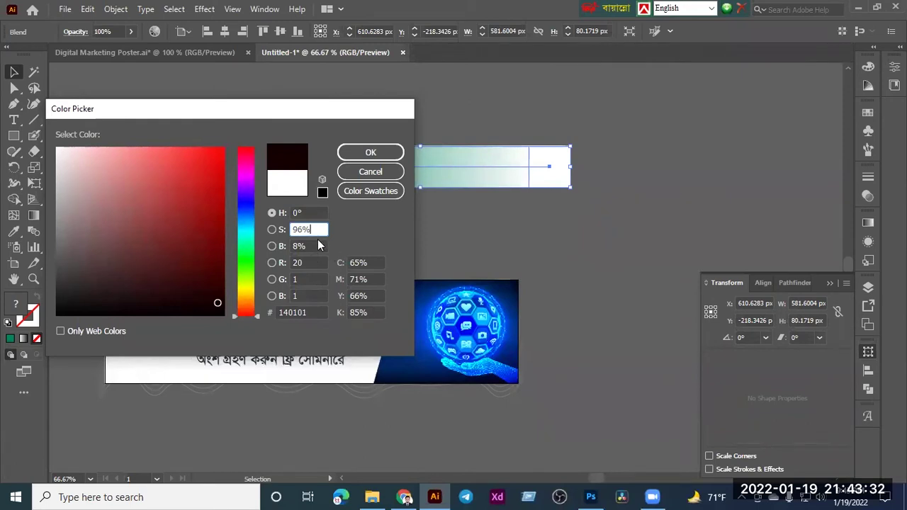
click(377, 178)
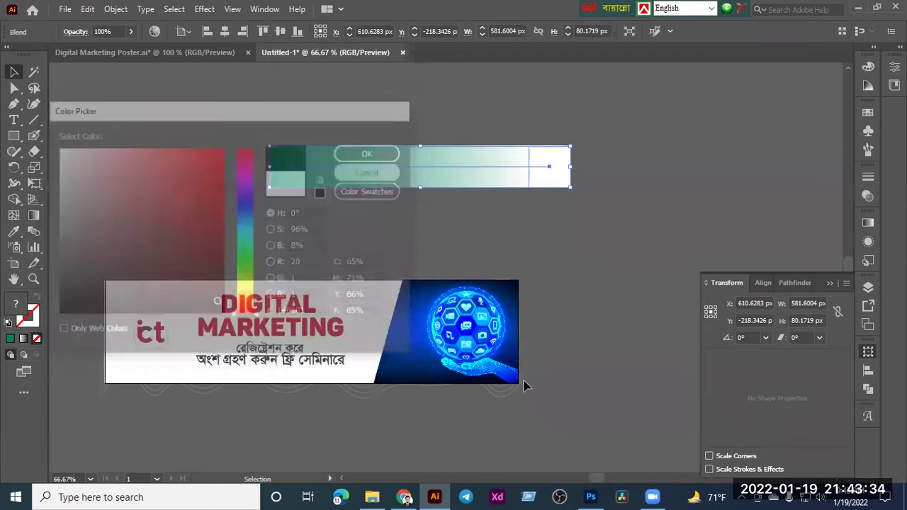
- Switch to Photoshop and set the Batman photo's Vibrance adjustment layer to a vibrance of 0
click(593, 497)
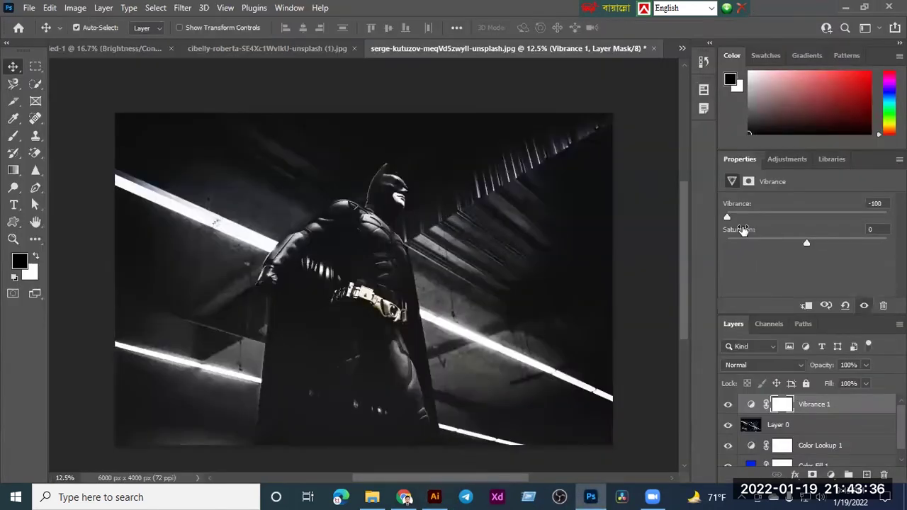
drag(731, 218, 807, 230)
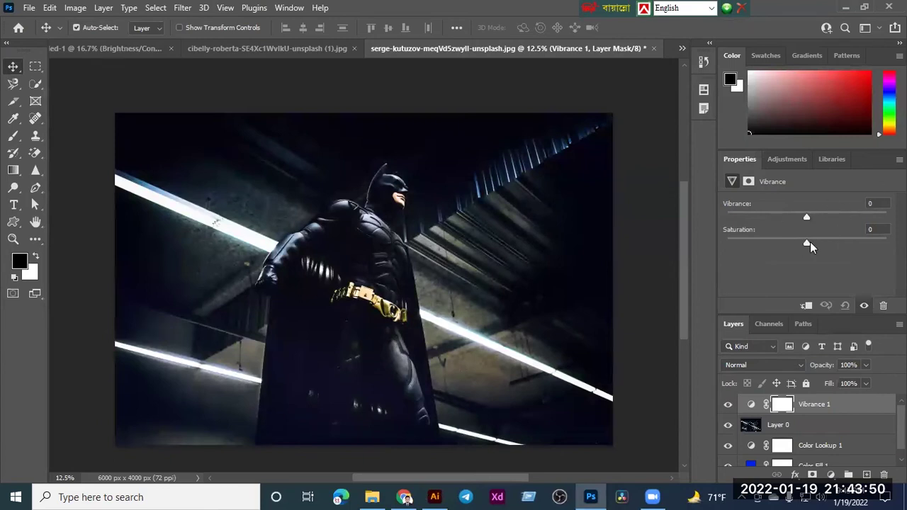
- Try saturation values of +97, -80, -100 and +98 on the Batman photo's Vibrance adjustment layer, and return it to 0
drag(809, 243, 823, 241)
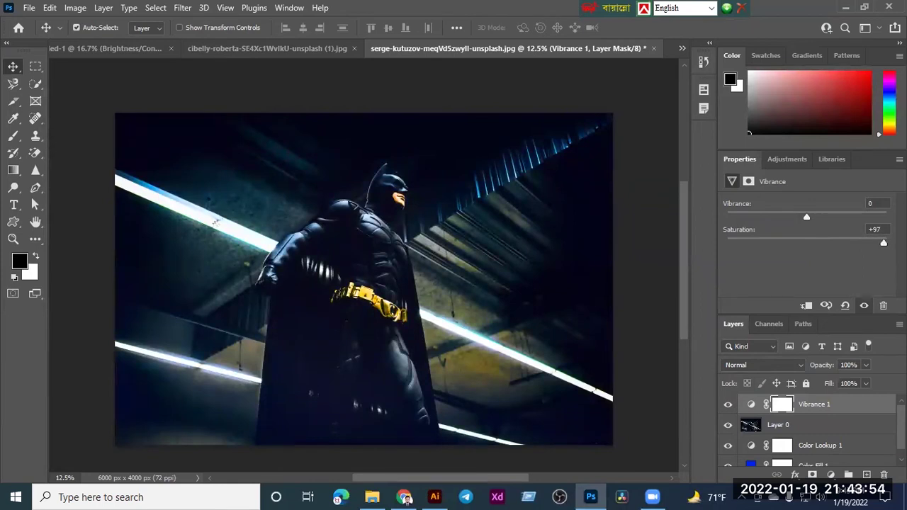
drag(884, 242, 743, 258)
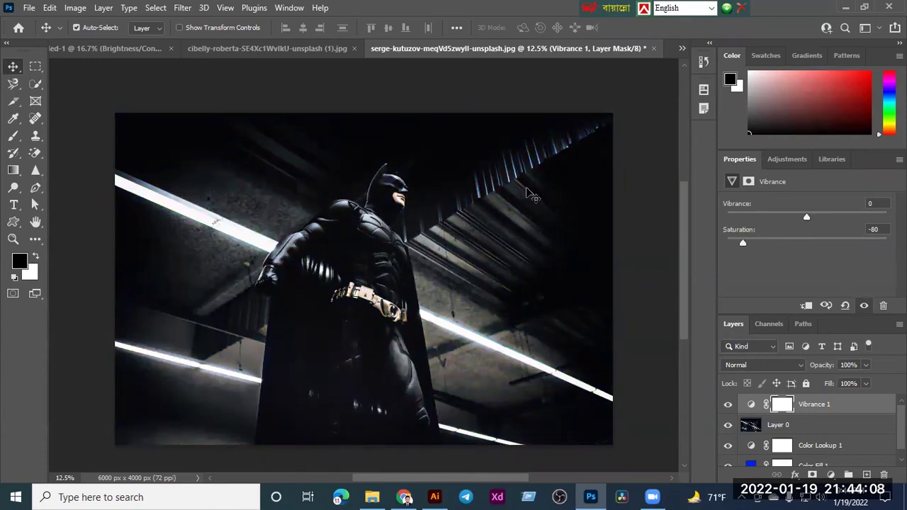
key(ctrl+plus)
key(ctrl+plus)
key(ctrl+plus)
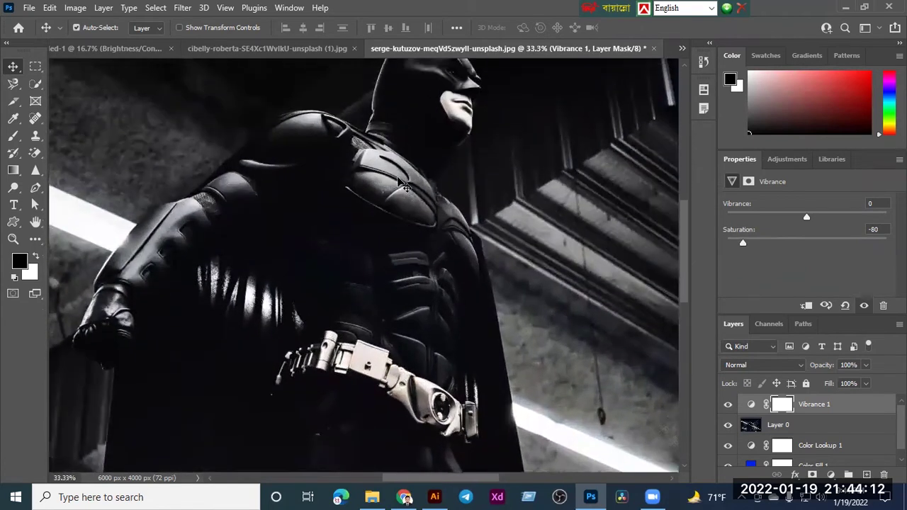
drag(743, 243, 716, 247)
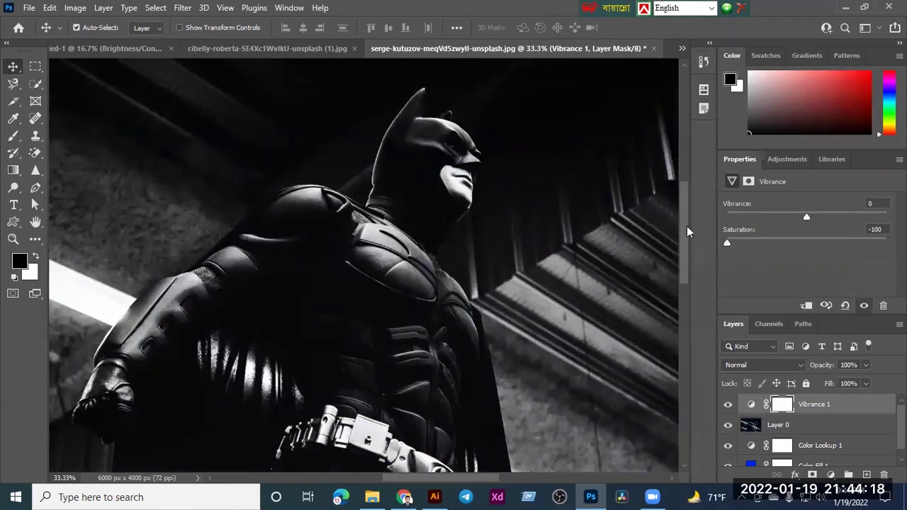
drag(729, 246, 884, 243)
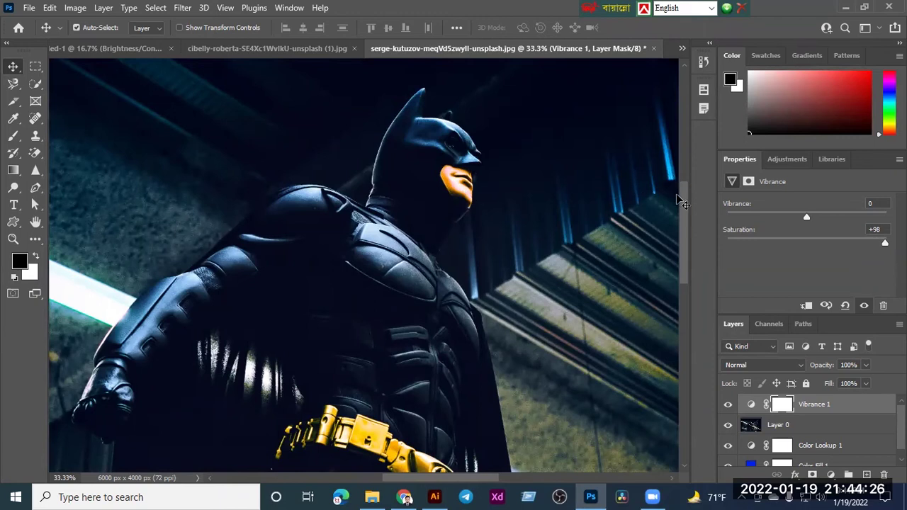
drag(884, 244, 807, 241)
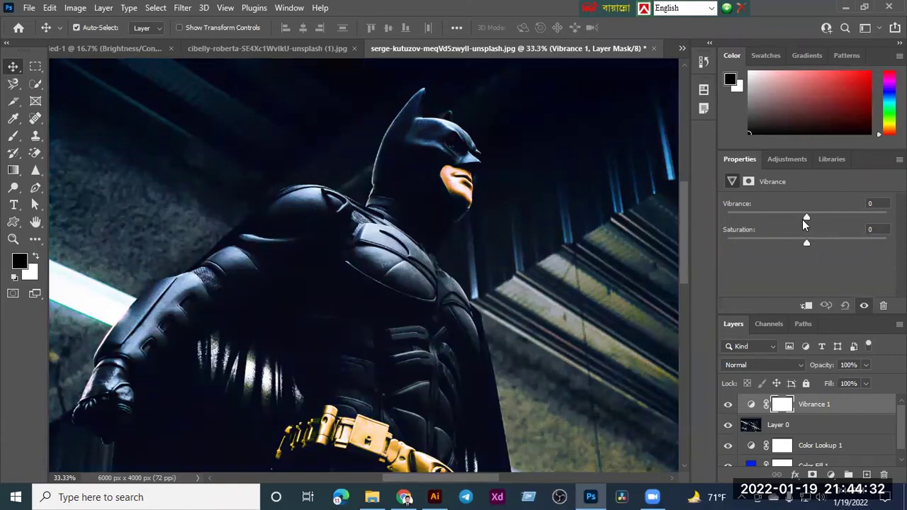
- Try vibrance values of +100 and -100 on the Vibrance adjustment layer, and return it to 0
drag(808, 218, 886, 218)
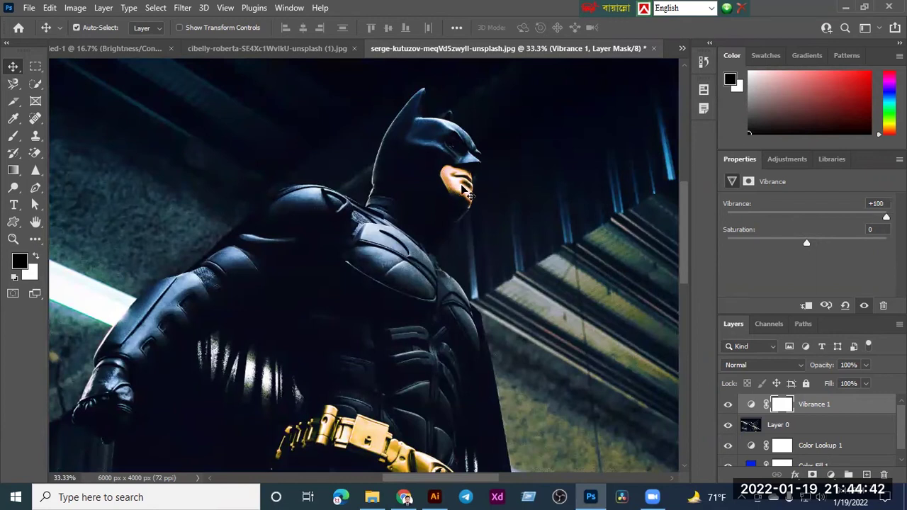
drag(886, 216, 720, 225)
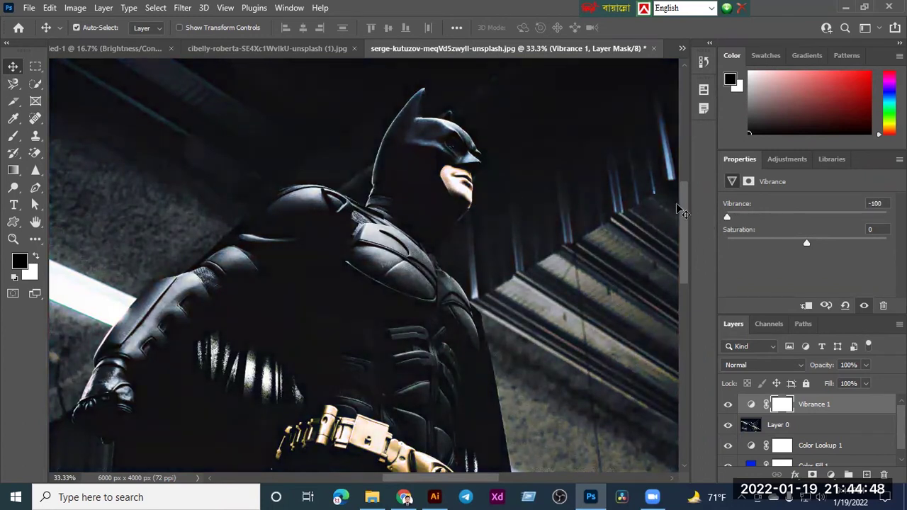
drag(728, 215, 806, 222)
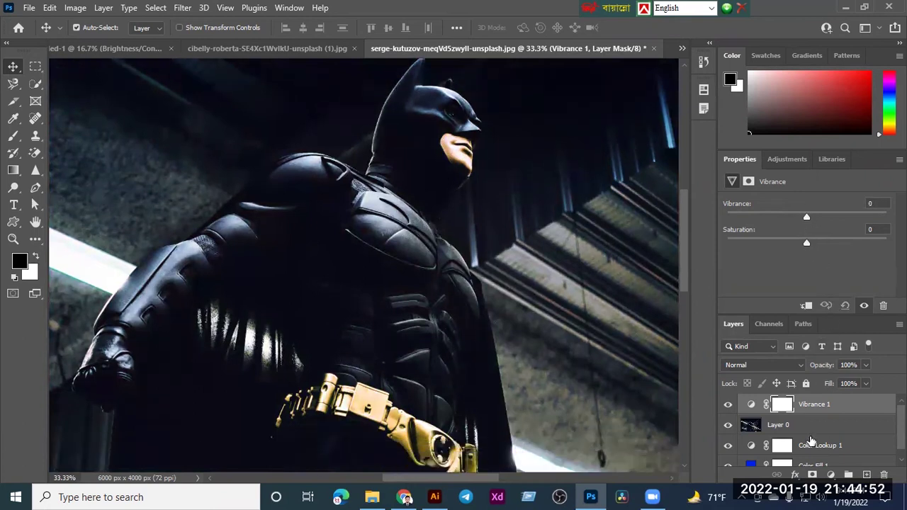
- Delete the Vibrance adjustment layer's mask and the adjustment layer itself
click(883, 474)
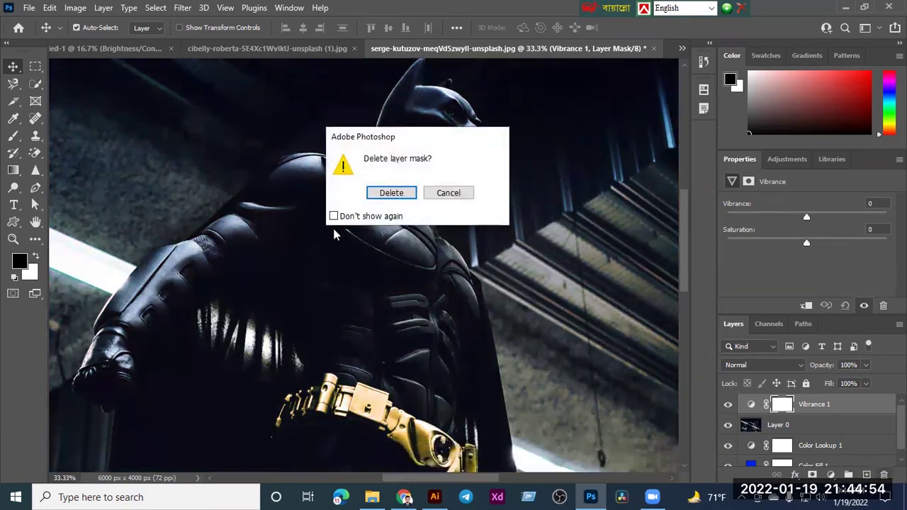
click(399, 193)
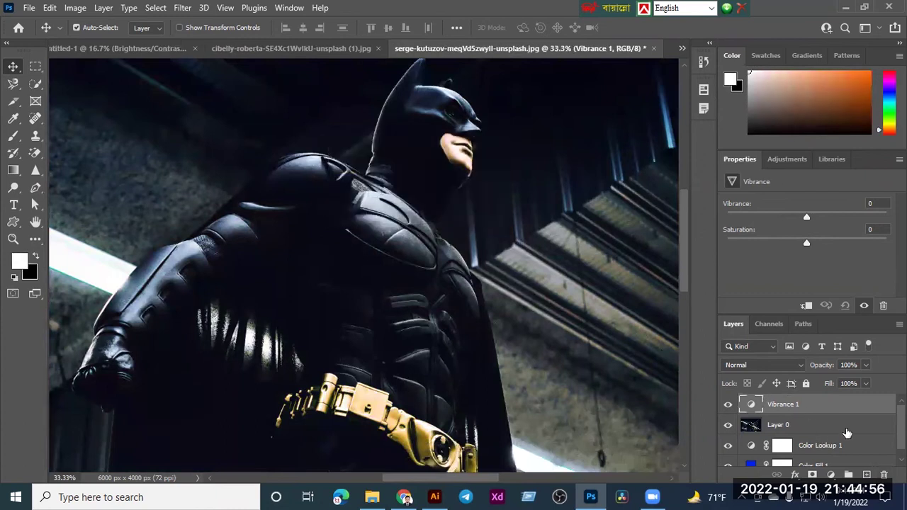
click(883, 475)
click(394, 193)
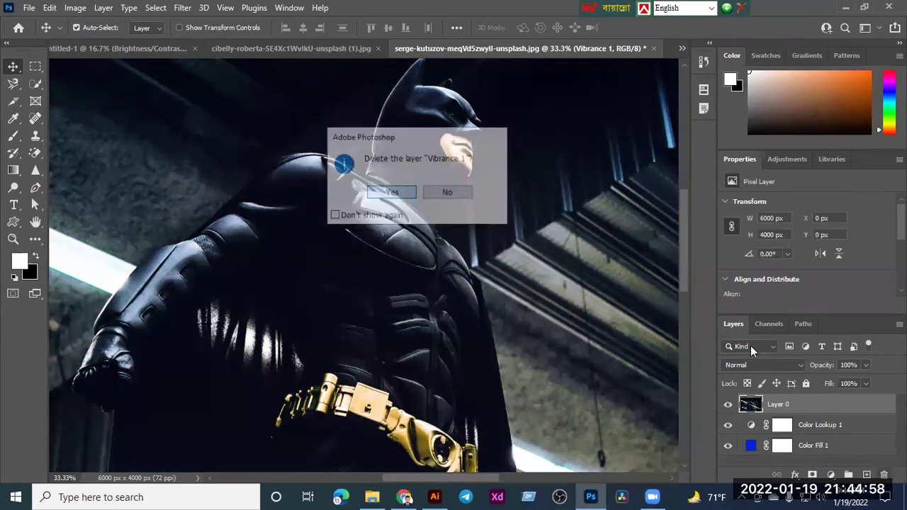
- Add a Hue/Saturation adjustment layer above Layer 0 and try master hue values of +162, +180 and +23
click(831, 475)
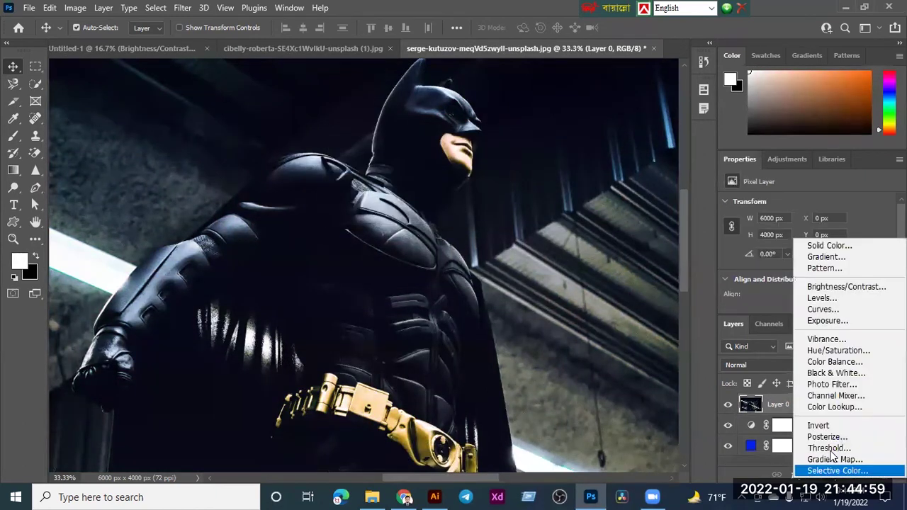
click(822, 350)
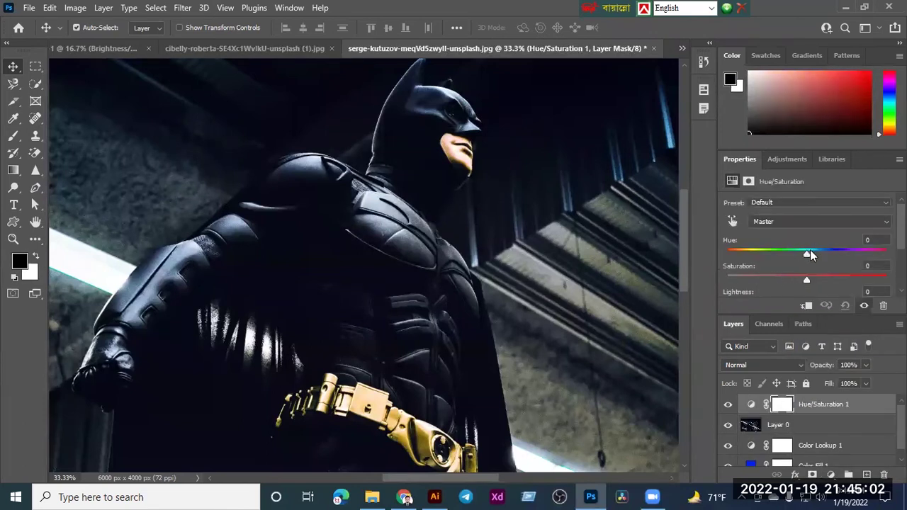
drag(808, 257, 883, 264)
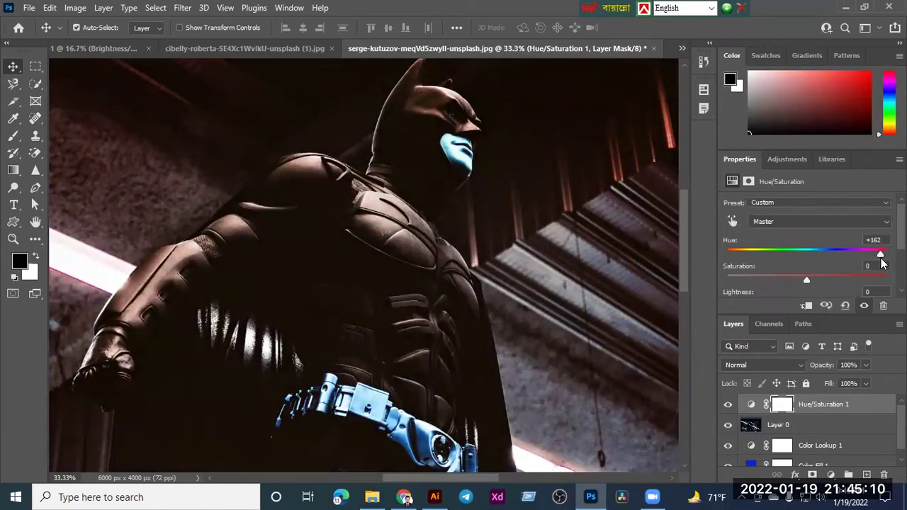
drag(881, 257, 887, 256)
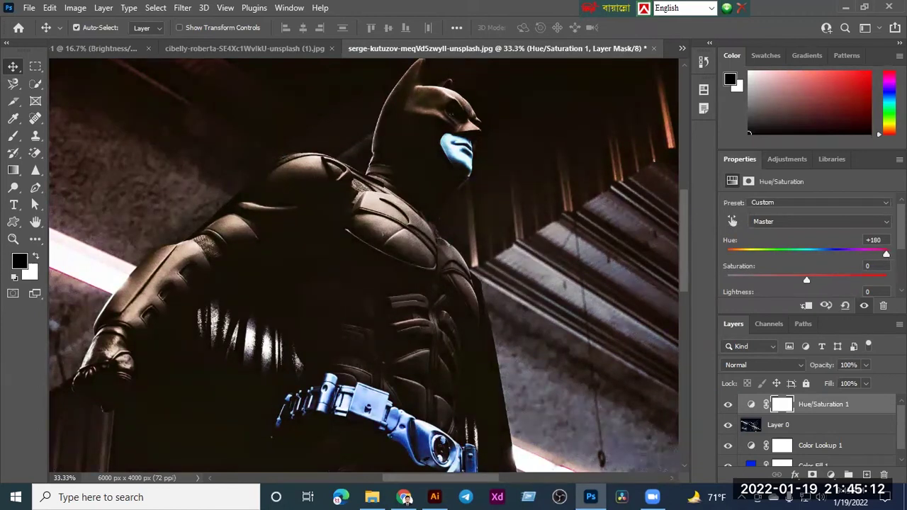
drag(887, 256, 830, 255)
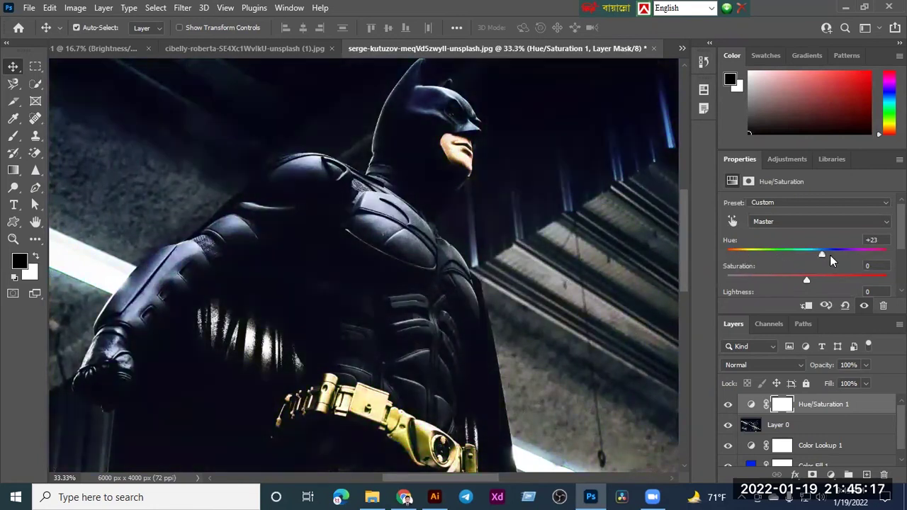
- Target the suit's blues by sampling Batman's chest and set the Blues hue to -55
click(734, 221)
click(397, 203)
drag(809, 252, 769, 259)
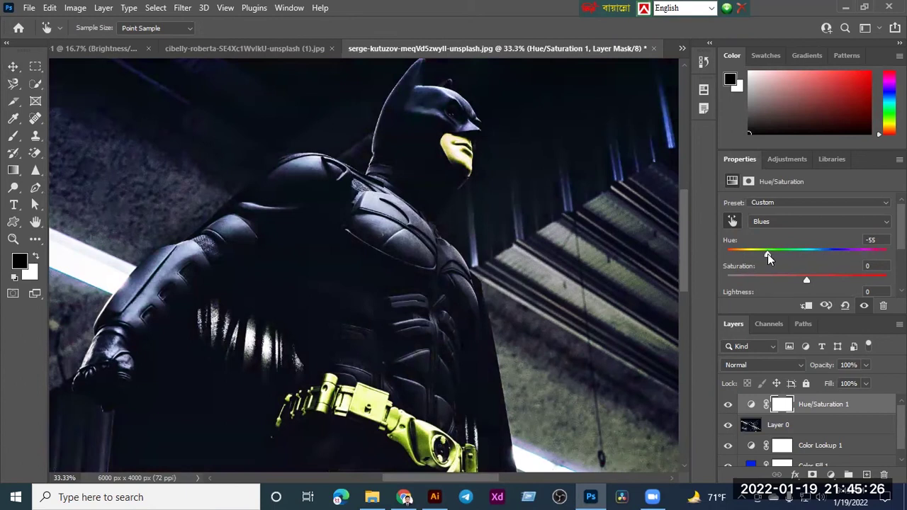
- Select Batman's torso with the Quick Selection tool
click(38, 88)
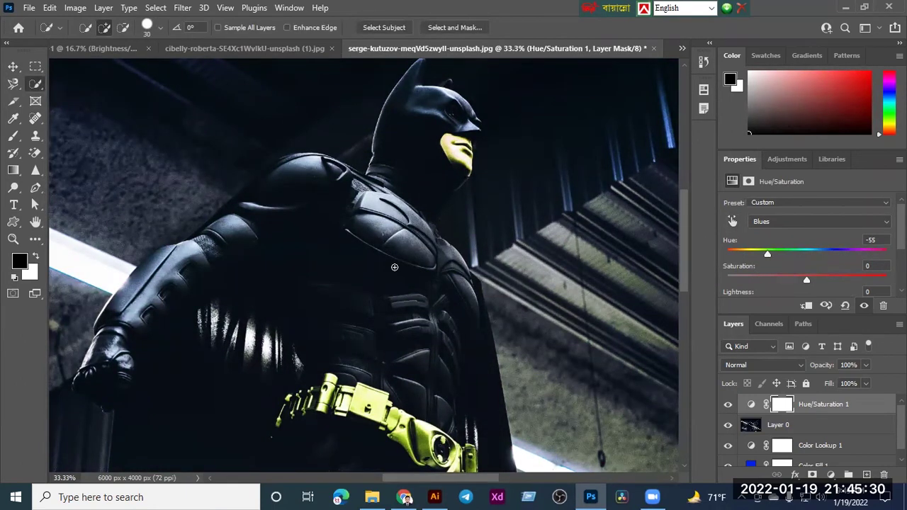
scroll(396, 270, down, 1)
mouse_move(374, 207)
mouse_down()
mouse_move(392, 225)
mouse_move(382, 321)
mouse_move(419, 387)
mouse_up()
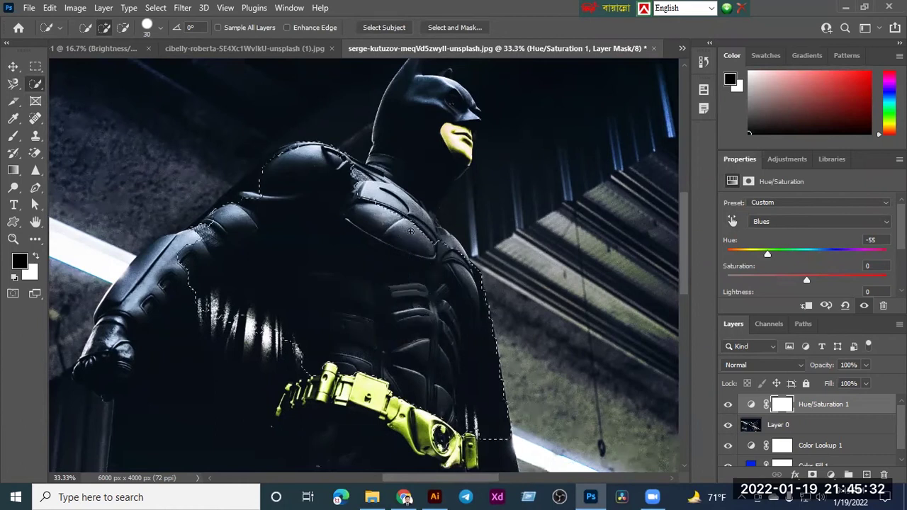
- Raise the Blues hue and add a blank layer above the Hue/Saturation adjustment, keeping its blend mode at Normal
drag(770, 254, 810, 263)
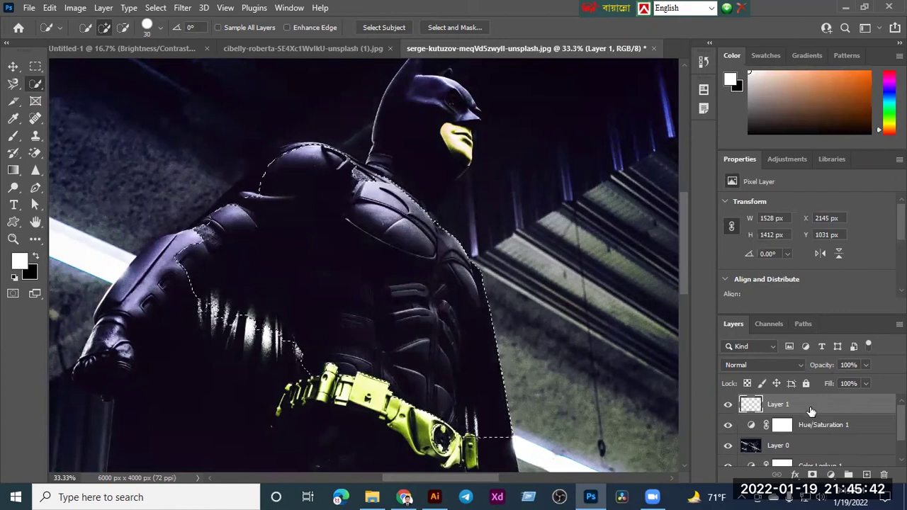
click(785, 364)
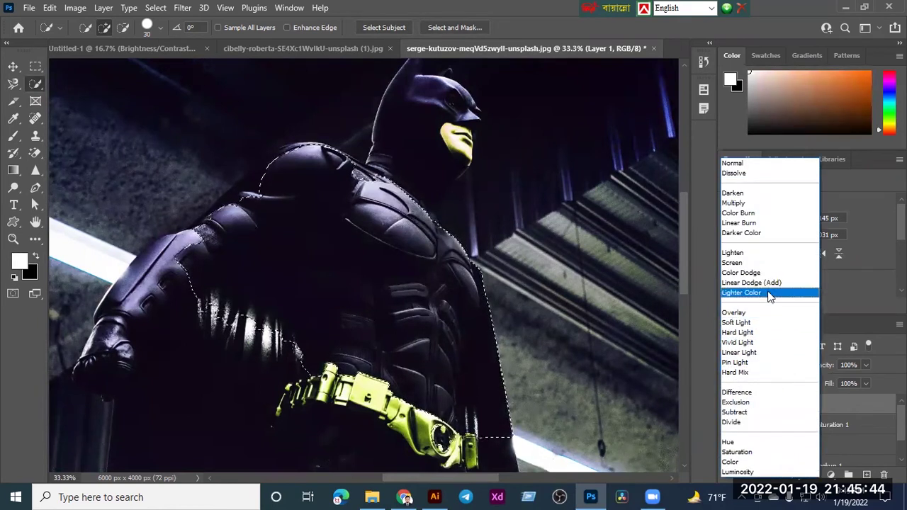
click(860, 312)
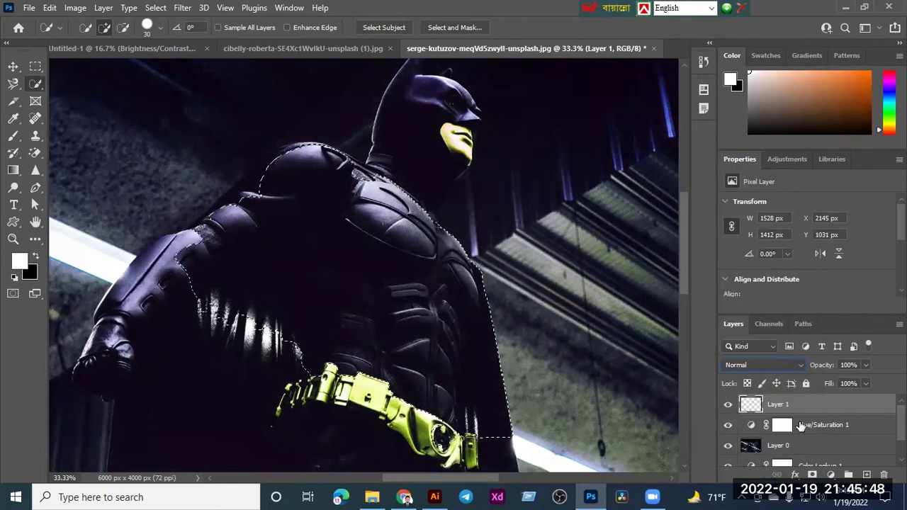
- Add a second Hue/Saturation adjustment layer masked to the torso selection and try shifting its hue
click(830, 475)
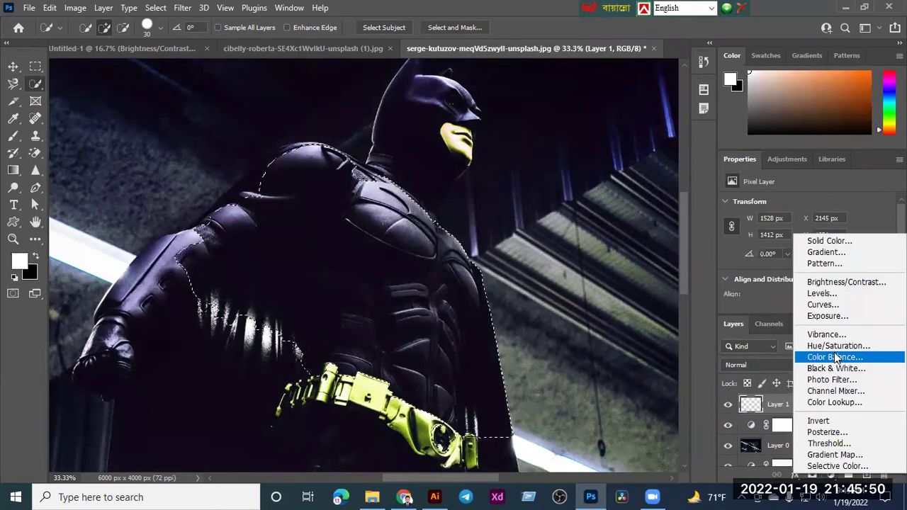
click(836, 346)
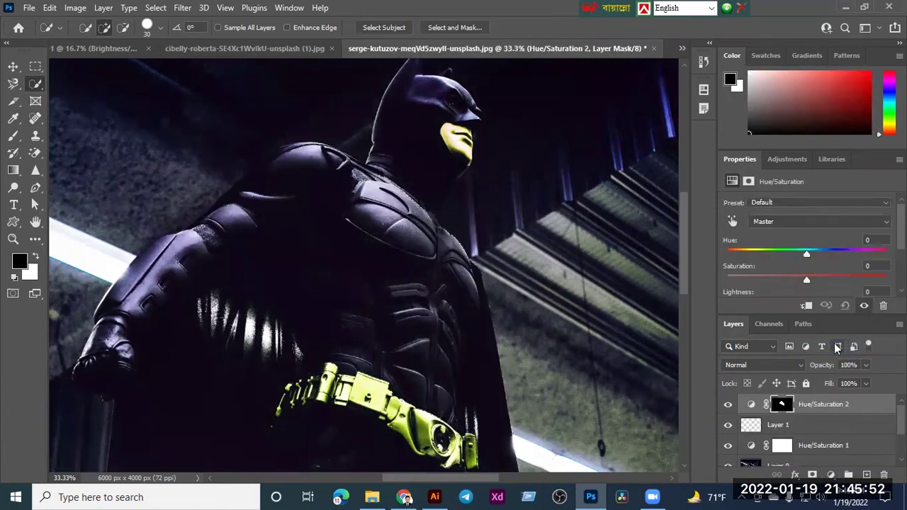
mouse_move(806, 253)
mouse_down()
mouse_move(840, 256)
mouse_move(819, 258)
mouse_up()
- Undo the torso selection, the blank layer and both Hue/Saturation adjustment layers
key(ctrl+z)
key(ctrl+z)
key(ctrl+z)
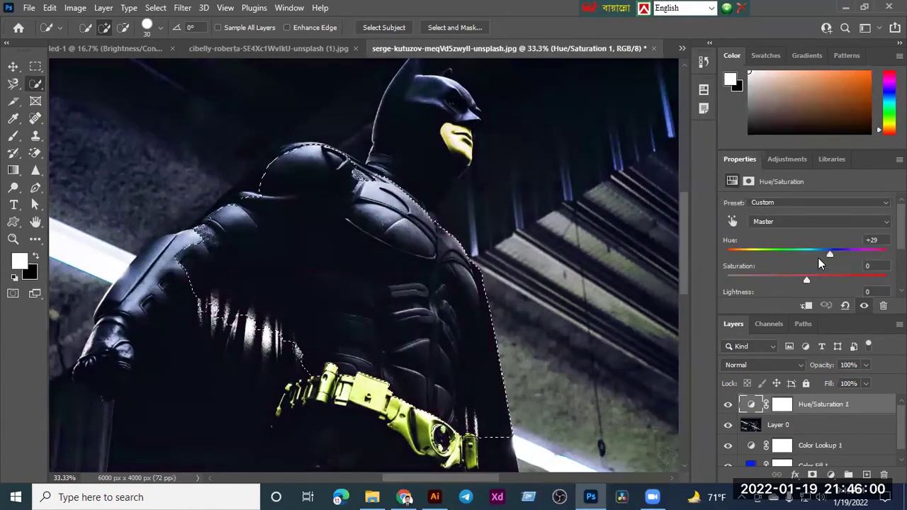
key(ctrl+z)
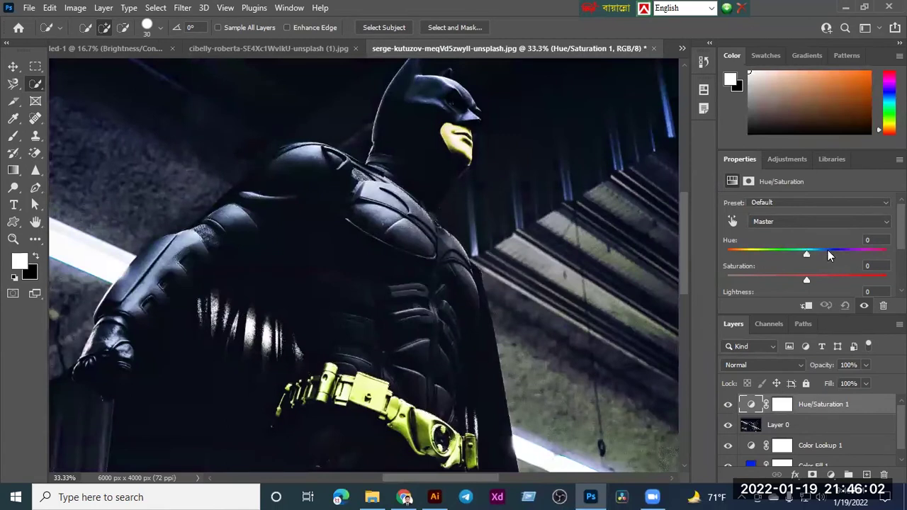
key(ctrl+z)
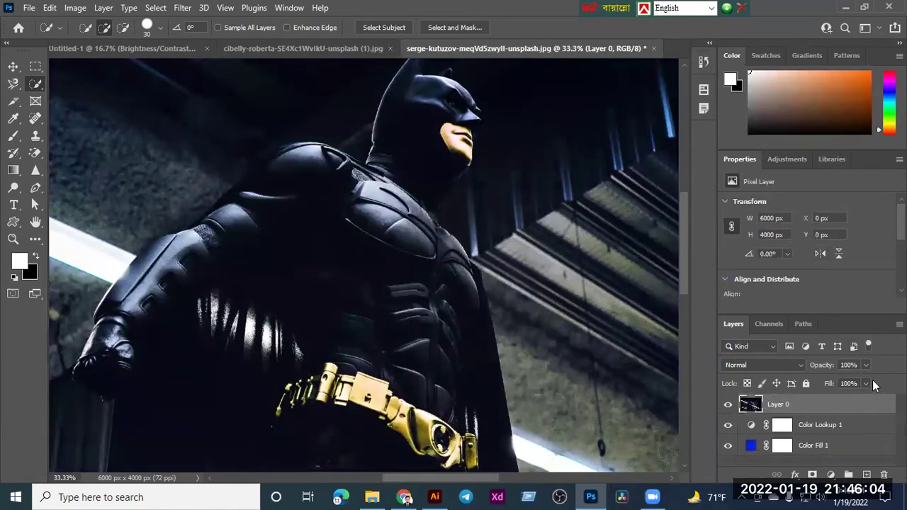
- Add a Color Balance adjustment layer and try midtone Cyan–Red values of +36 and -100
click(833, 475)
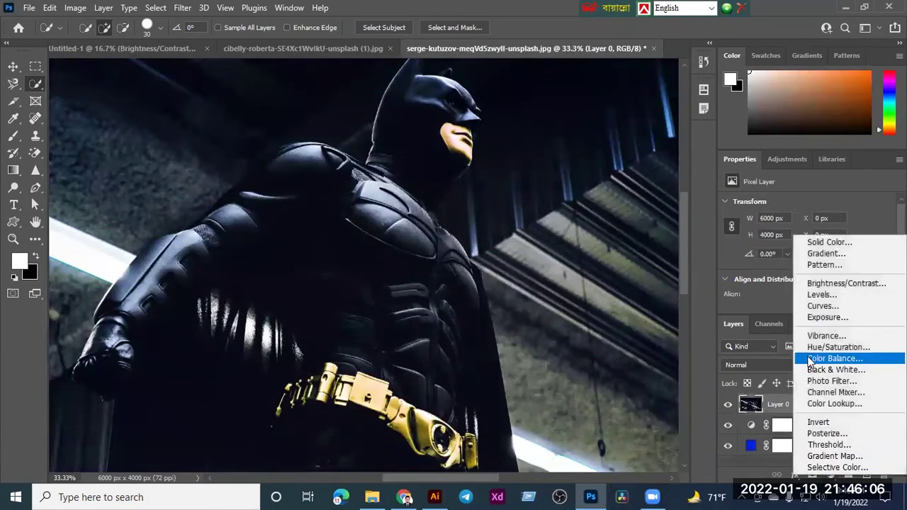
click(807, 357)
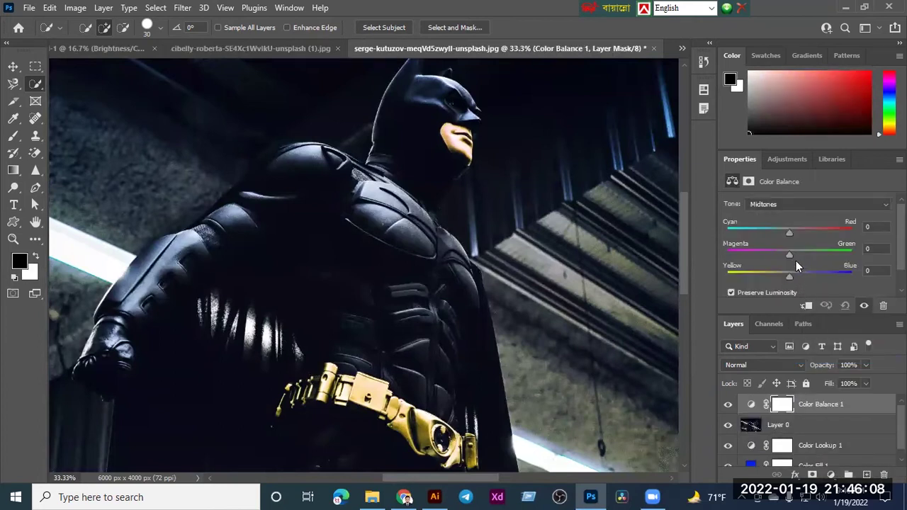
drag(798, 235, 812, 236)
scroll(812, 241, down, 1)
scroll(815, 245, up, 1)
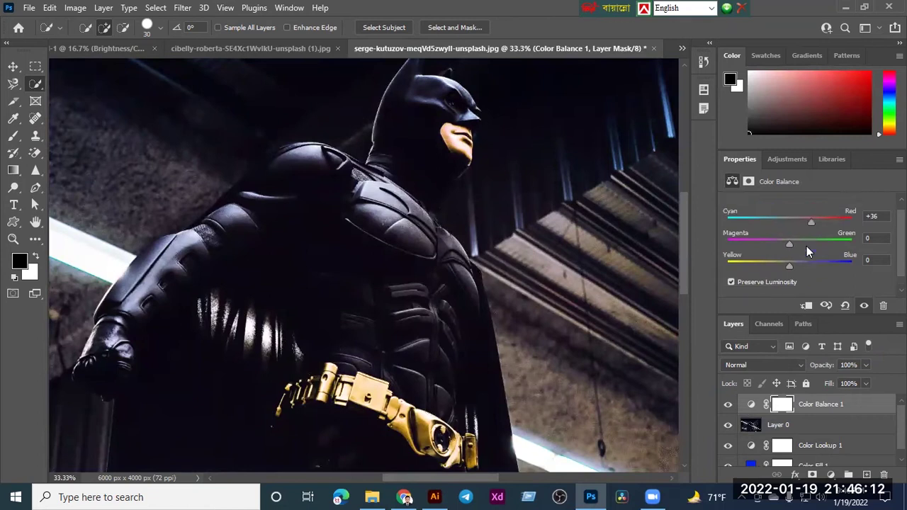
drag(812, 224, 725, 224)
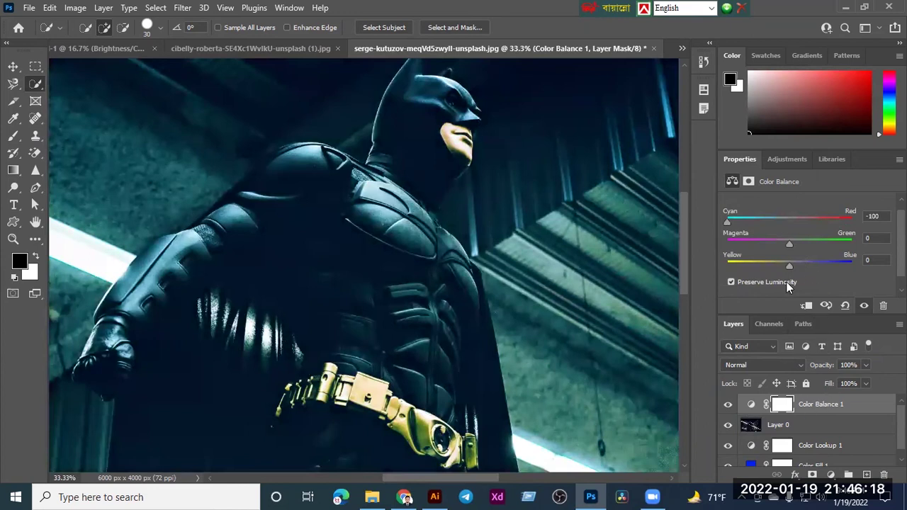
- Undo the Cyan–Red changes and the addition of the Color Balance adjustment layer
key(ctrl+z)
key(ctrl+z)
key(ctrl+z)
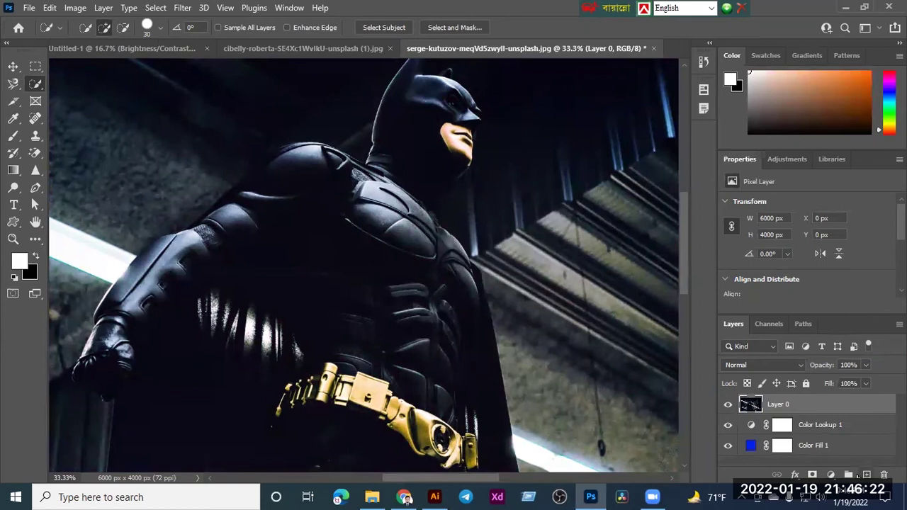
- Add a pure red Solid Color fill layer directly above the Batman photo layer
click(867, 474)
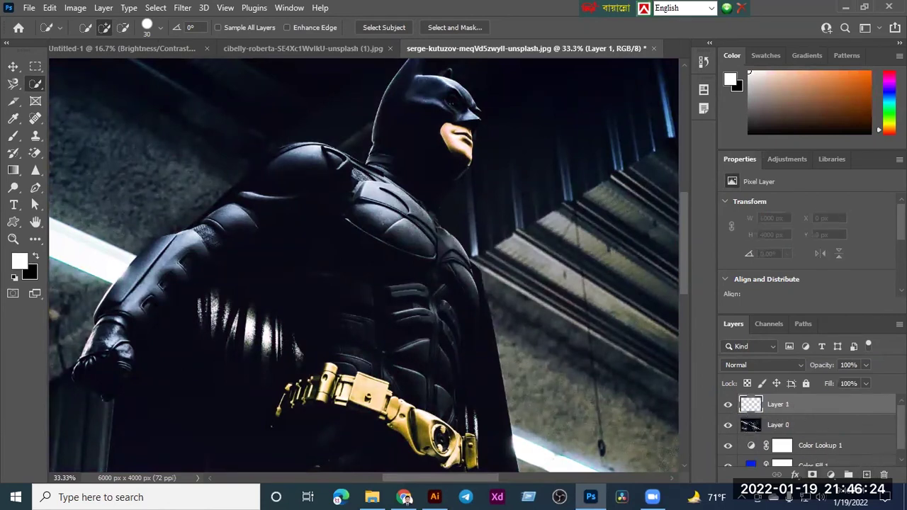
click(795, 474)
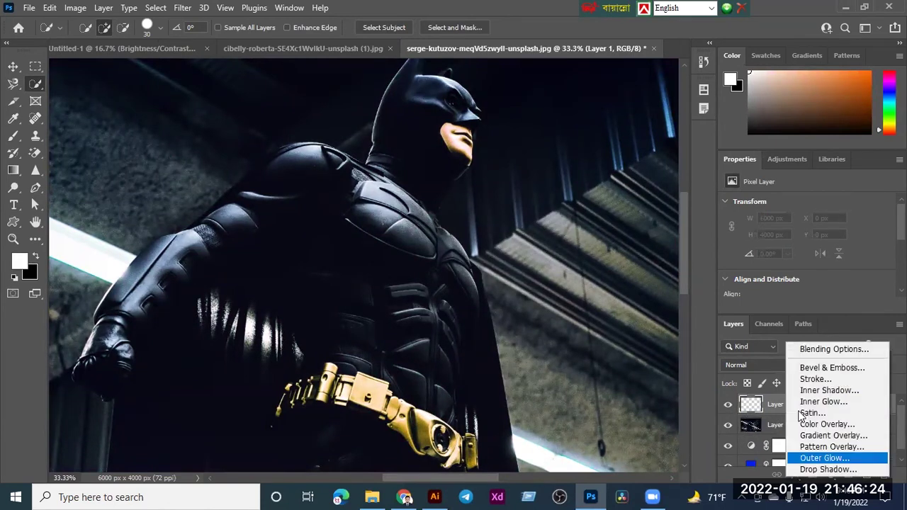
click(835, 476)
click(834, 475)
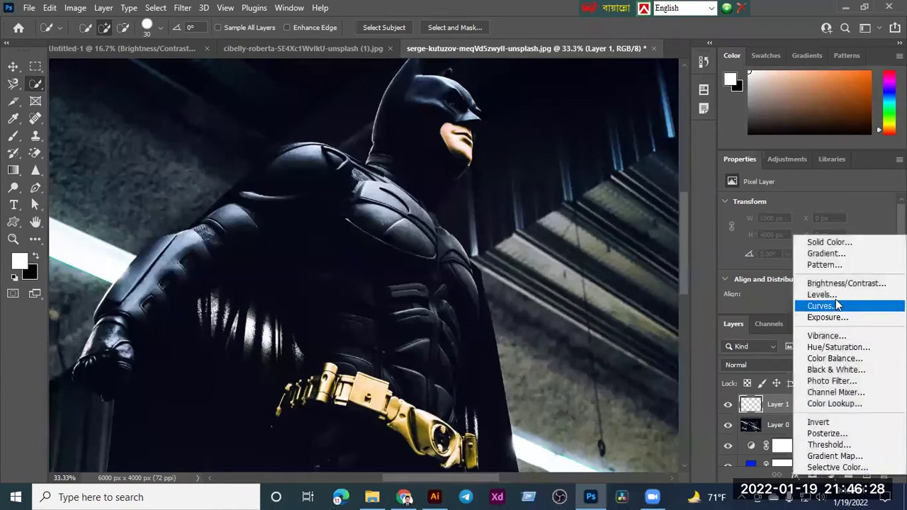
click(838, 250)
drag(416, 176, 433, 87)
click(542, 87)
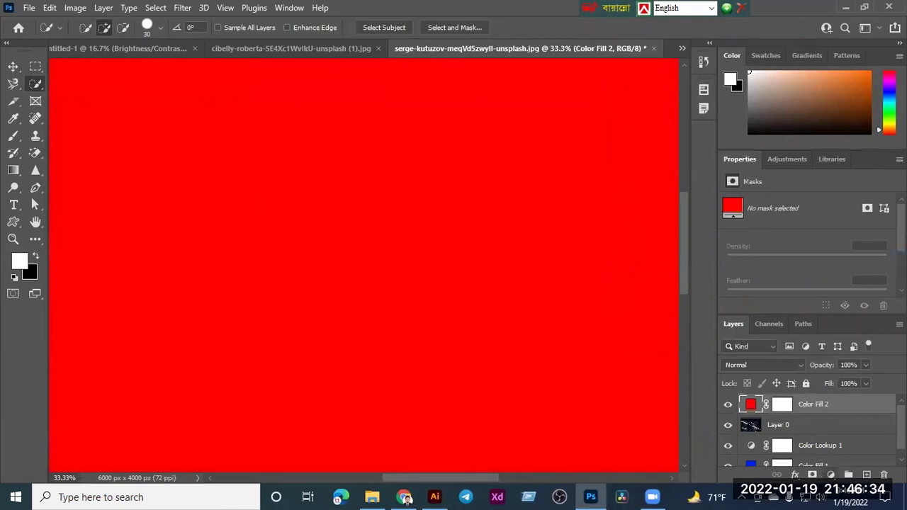
- Add a Hue/Saturation adjustment layer above the red fill and set its hue to +36
click(831, 475)
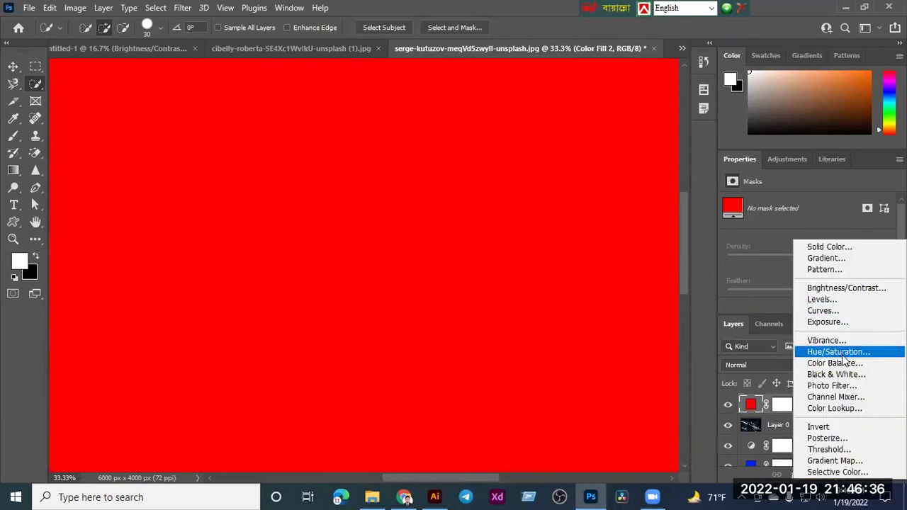
click(840, 352)
drag(807, 255, 836, 258)
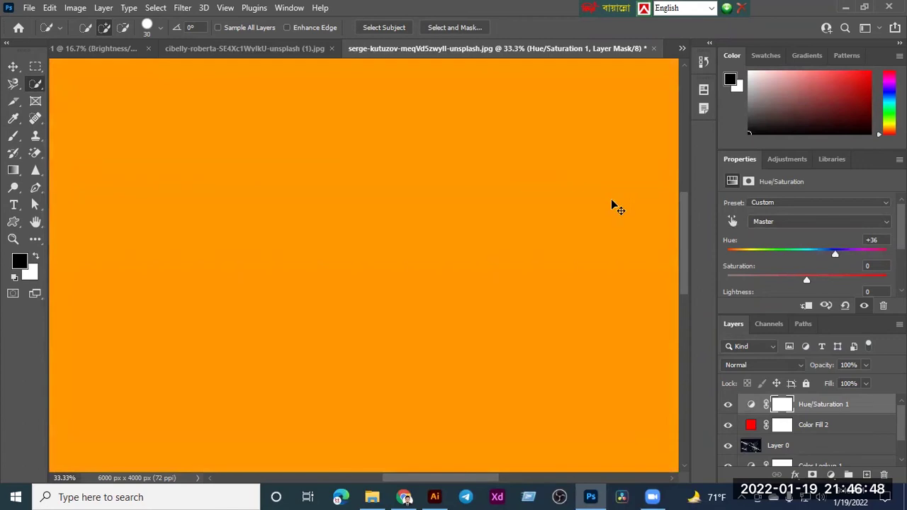
key(ctrl+minus)
key(ctrl+minus)
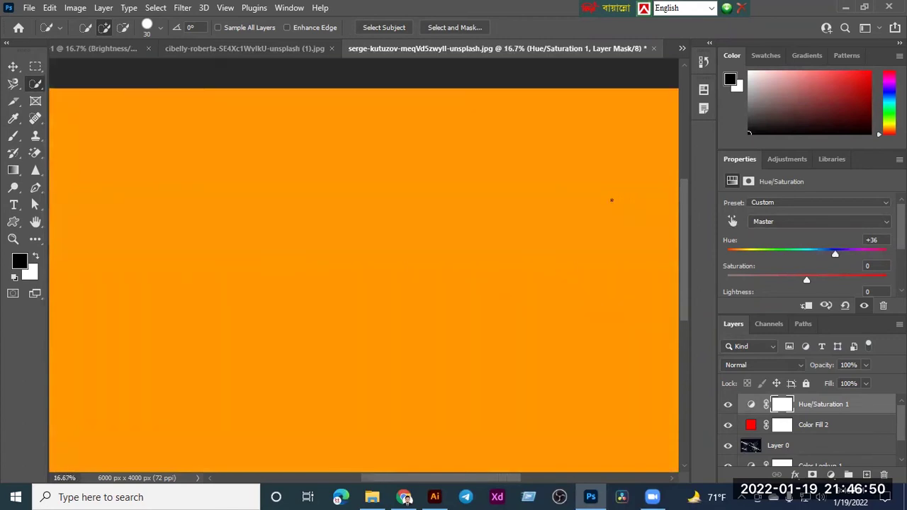
- Move the Hue/Saturation layer below the red fill and set its hue to -9
key(ctrl+bracketleft)
key(ctrl+minus)
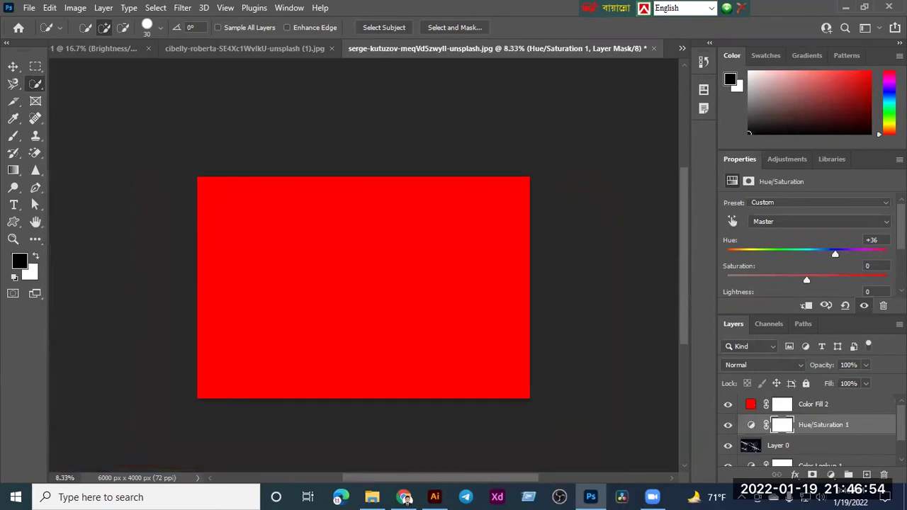
drag(837, 255, 799, 254)
- Add a Vibrance adjustment layer above the red fill, try a vibrance of +19, and remove the layer
click(841, 411)
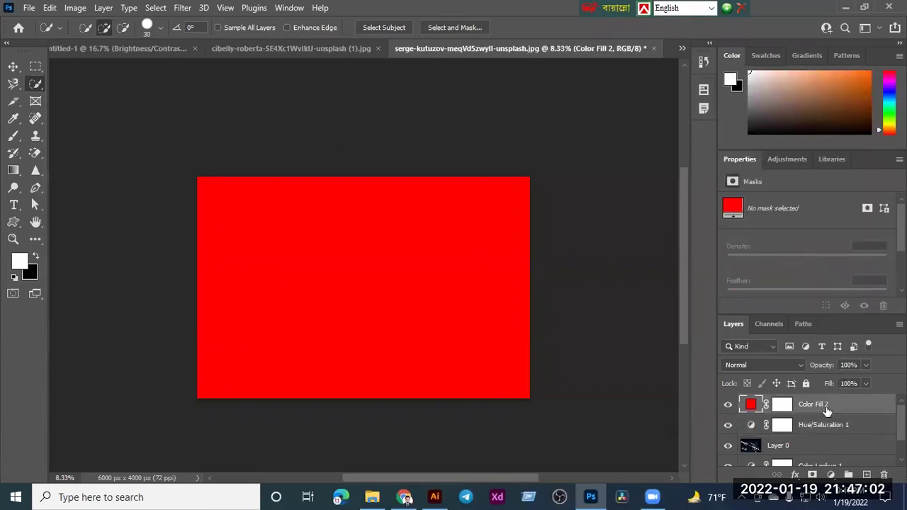
click(831, 474)
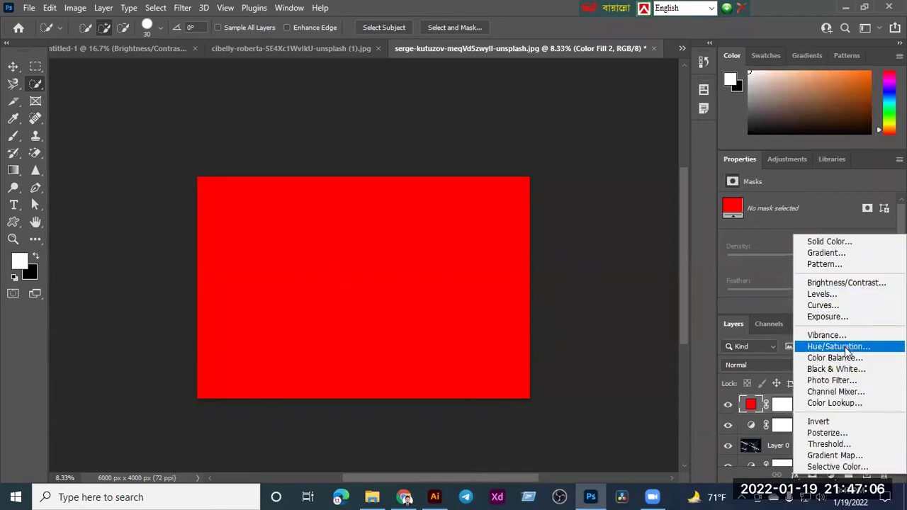
click(826, 335)
mouse_move(808, 216)
mouse_down()
mouse_move(836, 217)
mouse_move(823, 218)
mouse_up()
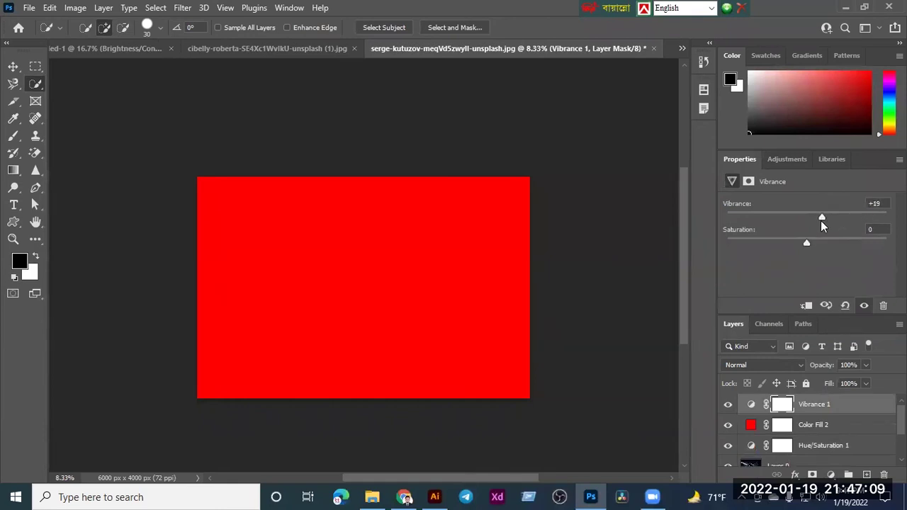
scroll(841, 431, down, 1)
click(841, 425)
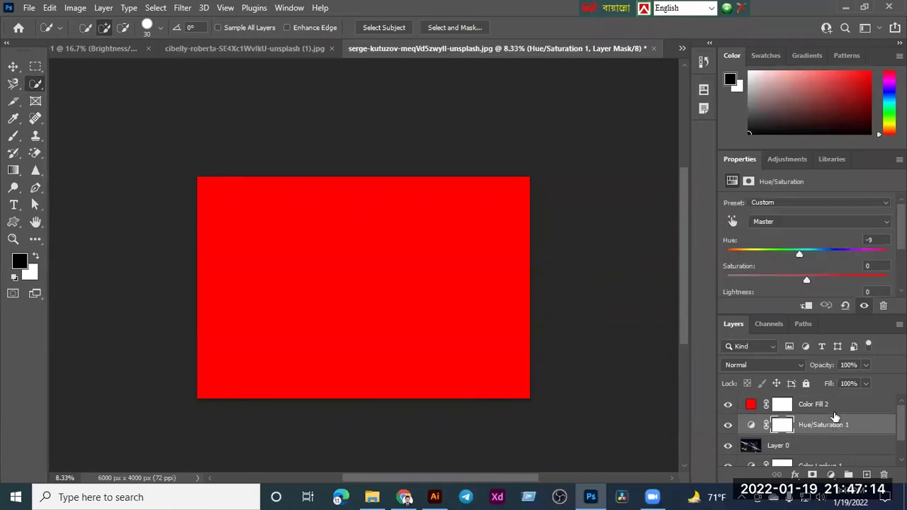
- Add a Color Balance adjustment layer above the red fill with midtones at Cyan–Red +74 and Magenta–Green +68
click(835, 411)
click(830, 475)
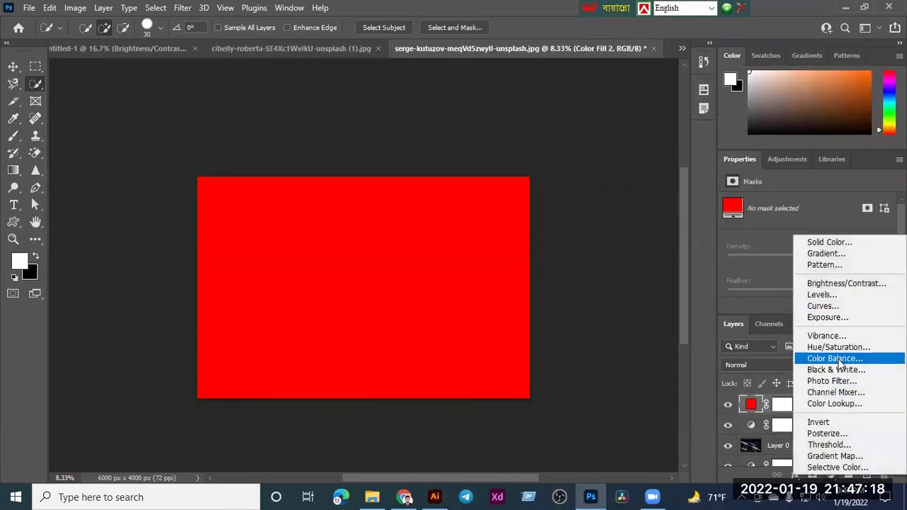
click(835, 359)
drag(821, 236, 834, 238)
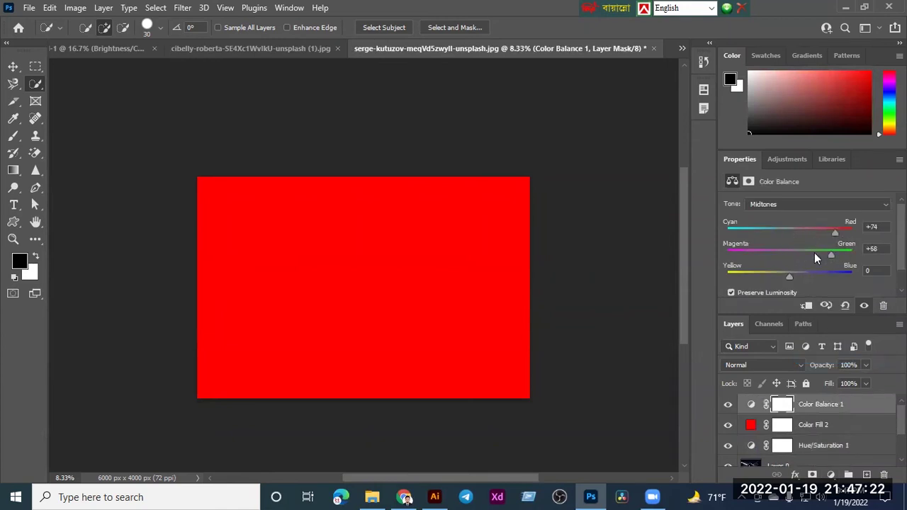
- Hide the Batman photo layer and delete the Hue/Saturation adjustment layer along with its mask
scroll(735, 459, down, 2)
click(728, 427)
scroll(757, 411, up, 2)
click(807, 434)
click(782, 445)
click(884, 474)
click(410, 196)
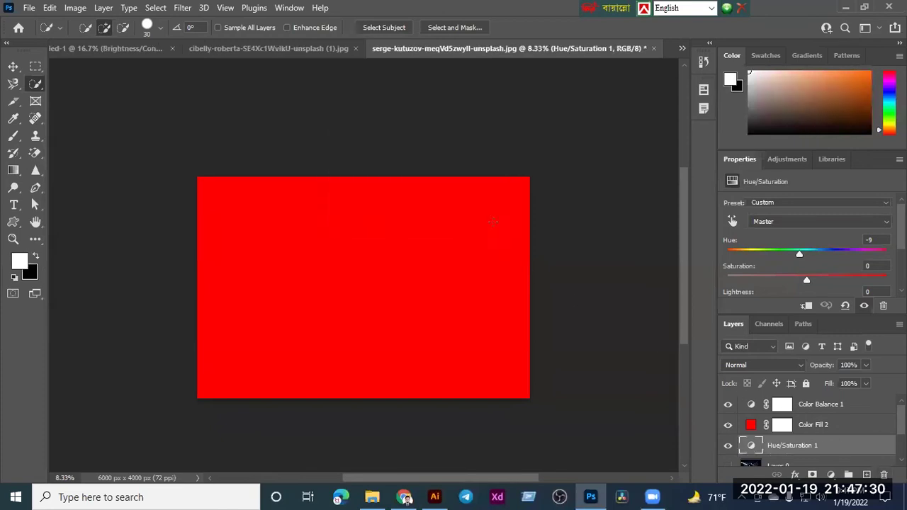
key(Delete)
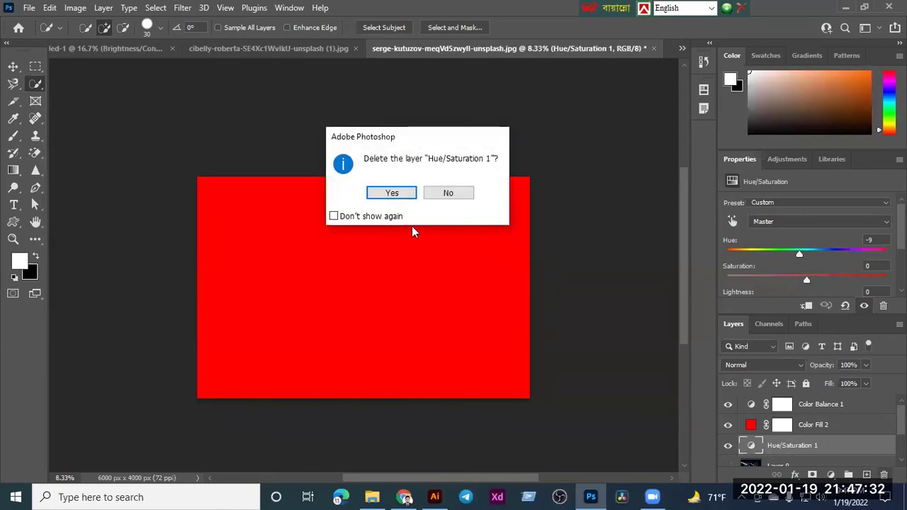
click(407, 198)
- Delete the Color Balance adjustment layer's mask and the layer itself
click(825, 425)
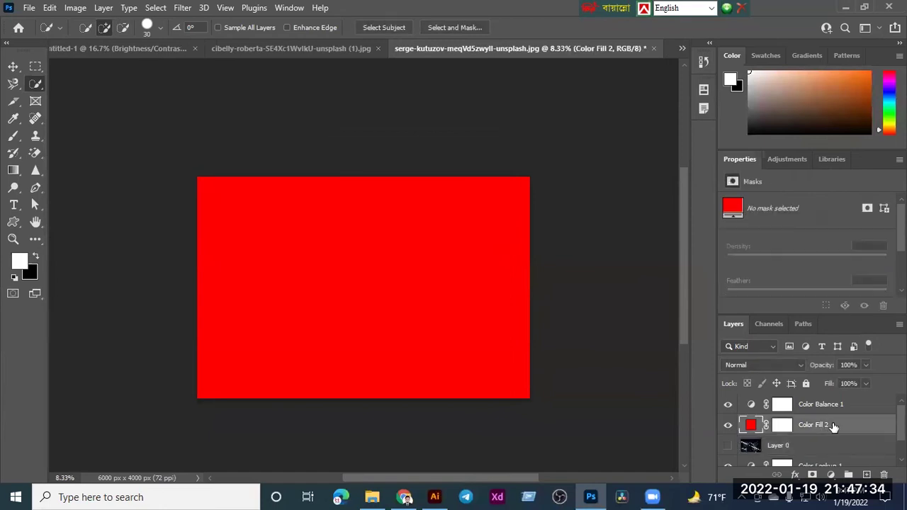
click(831, 410)
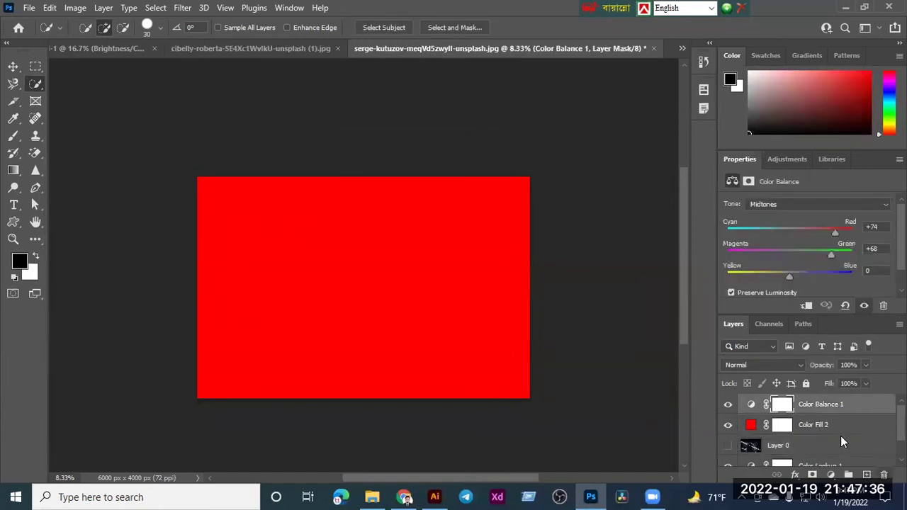
key(Delete)
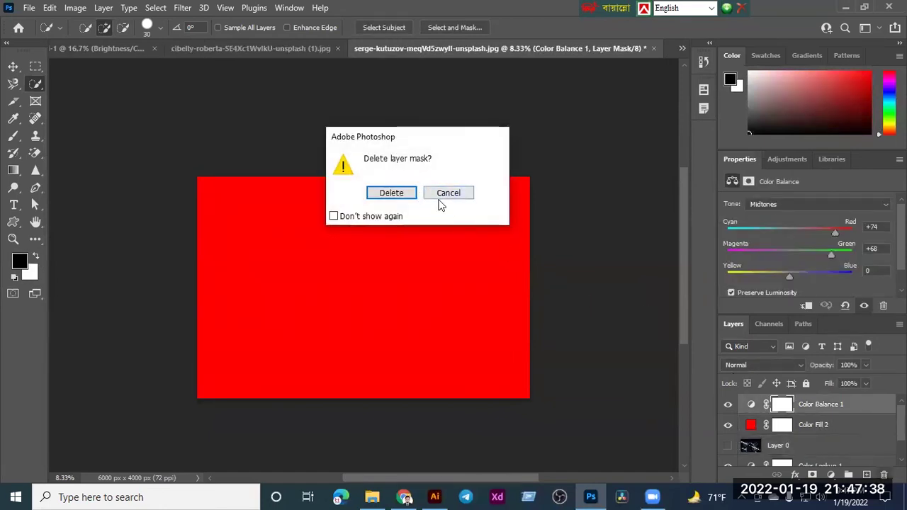
key(Return)
key(Delete)
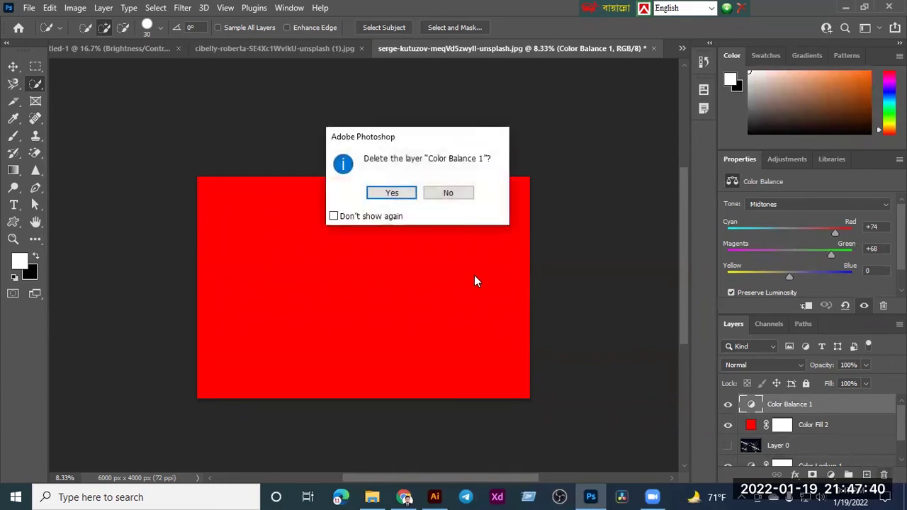
key(Return)
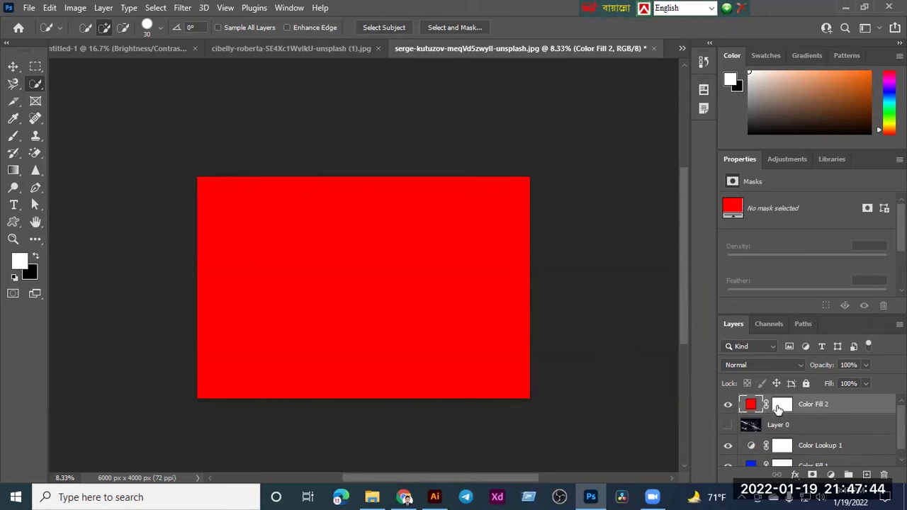
- Add a Black & White adjustment layer above the red fill with Reds 221, Yellows -183, Greens -81, Cyans 252 and Blues 206
click(831, 475)
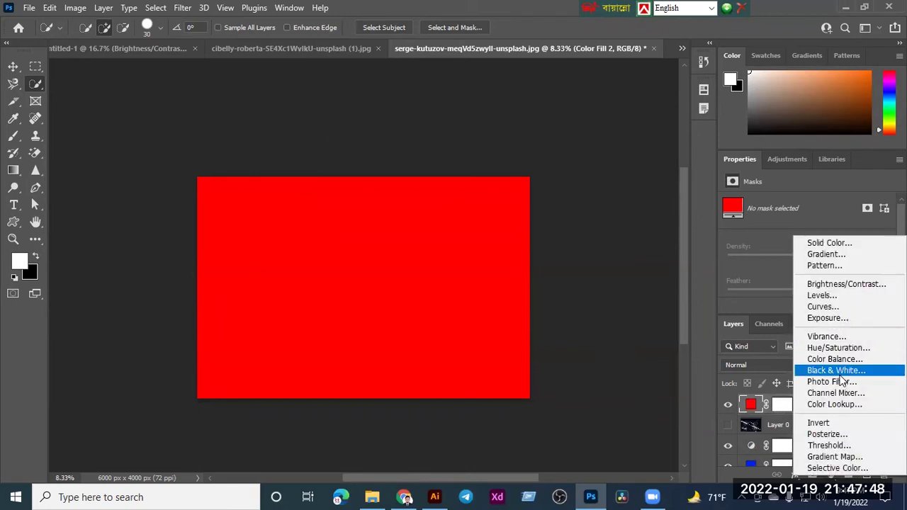
click(843, 369)
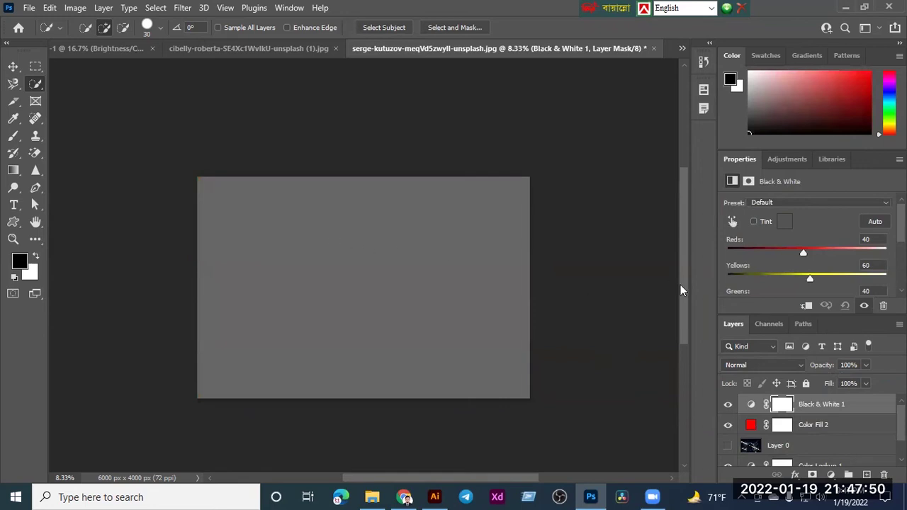
drag(807, 252, 861, 252)
drag(813, 276, 751, 279)
scroll(794, 254, down, 3)
drag(805, 241, 855, 242)
drag(810, 269, 871, 267)
drag(797, 290, 857, 286)
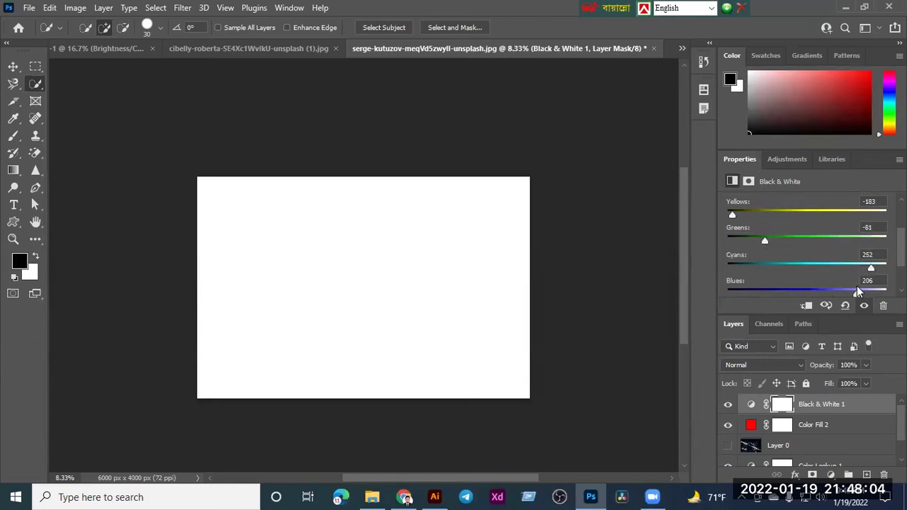
scroll(770, 266, up, 1)
scroll(771, 267, up, 2)
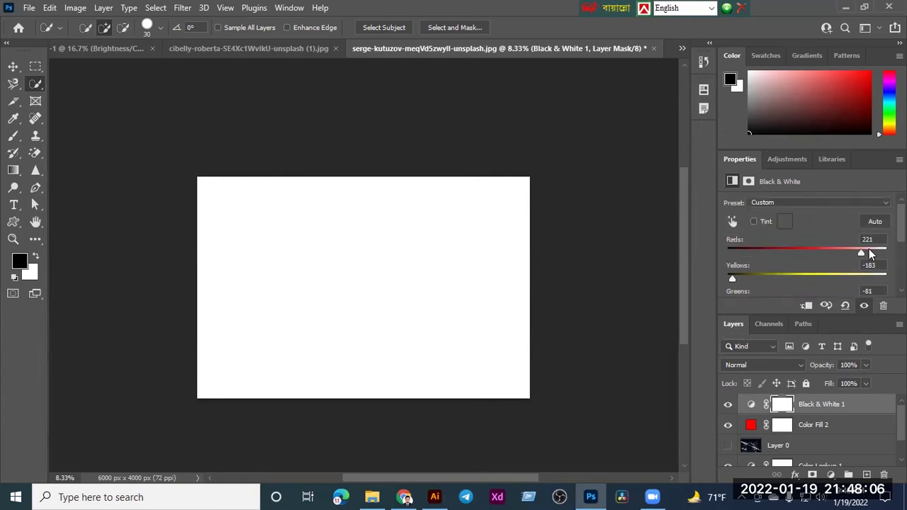
- Try the Darker and High Contrast Blue Filter presets on the Black & White layer and apply Neutral Density
click(789, 204)
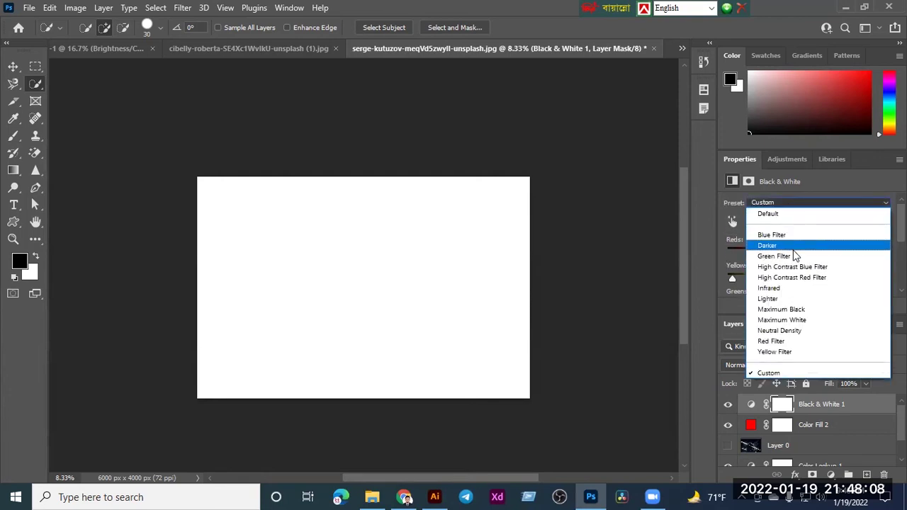
click(779, 246)
click(800, 204)
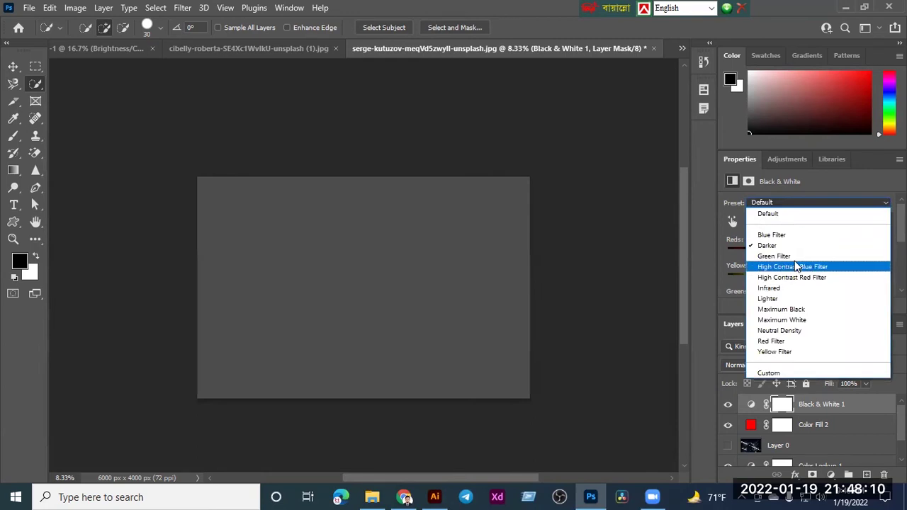
click(804, 265)
click(812, 202)
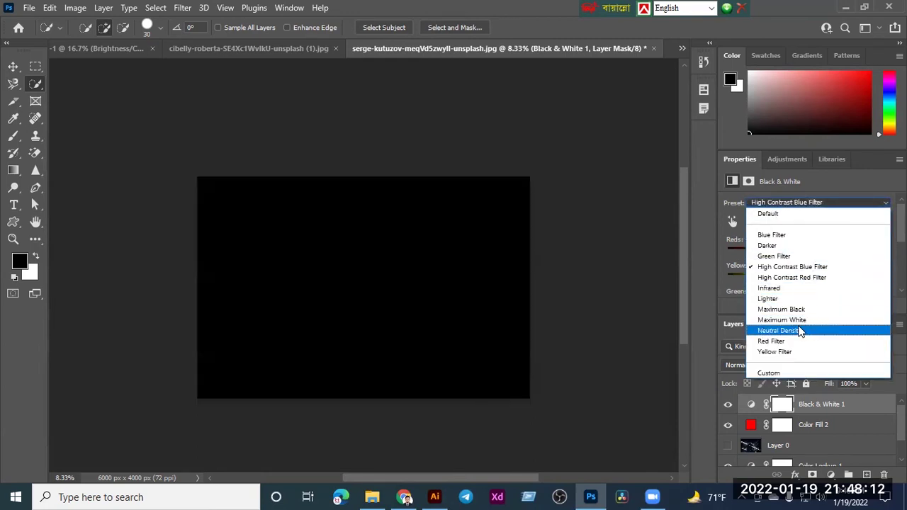
click(807, 326)
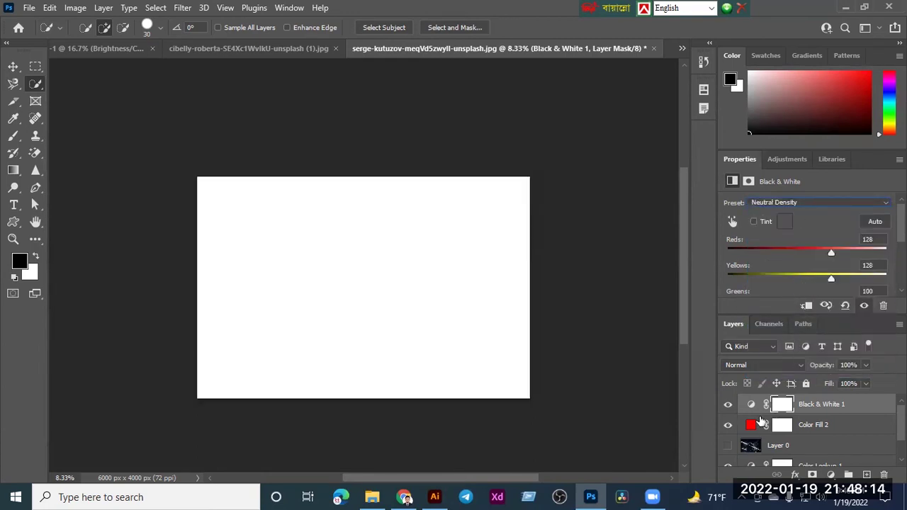
- Hide the red fill and its Black & White layer and show the Batman photo layer
click(728, 425)
click(725, 405)
click(727, 446)
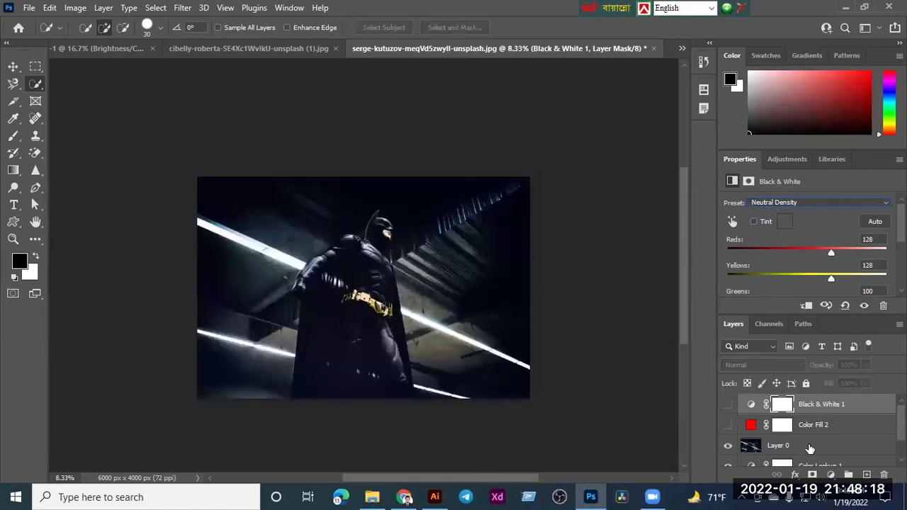
- Add a second Black & White adjustment layer directly above the Batman photo and raise its Reds value
click(803, 449)
click(833, 473)
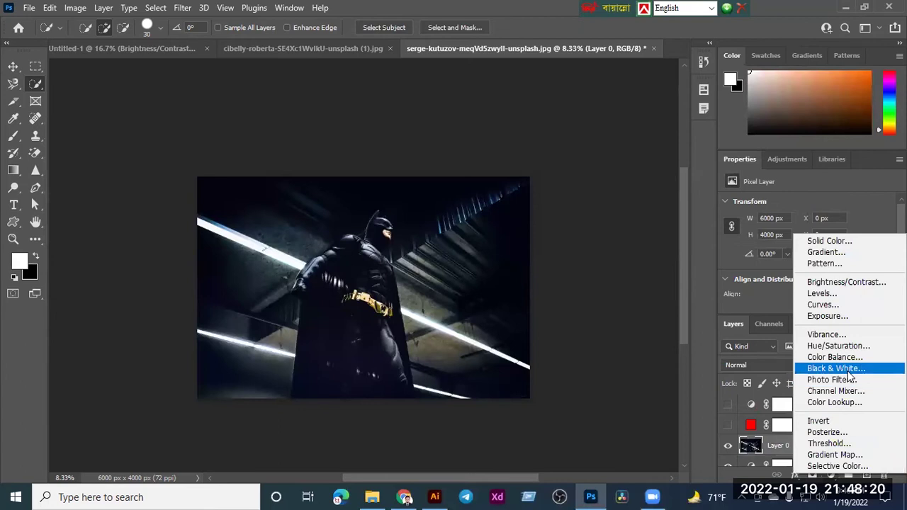
click(847, 368)
drag(805, 254, 827, 248)
- Try the Maximum Black, Lighter and Red Filter presets on the Black & White layer above the Batman photo
click(814, 205)
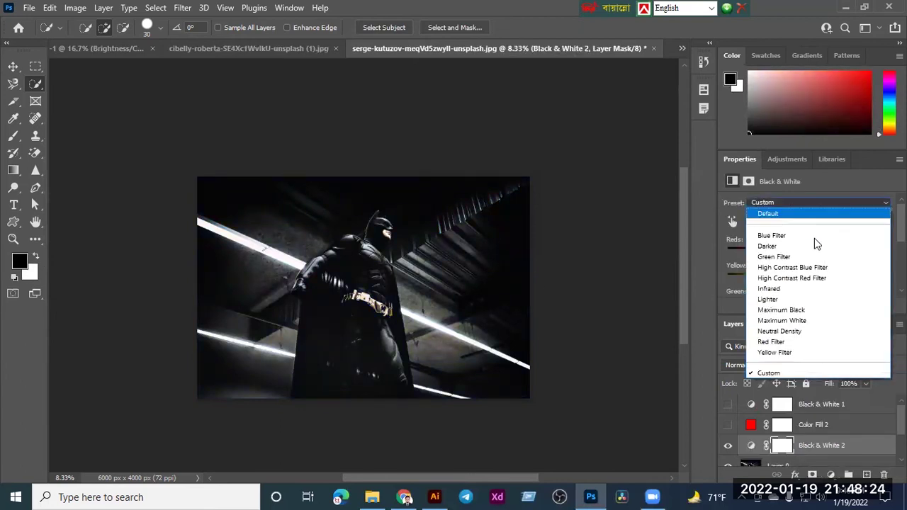
click(807, 308)
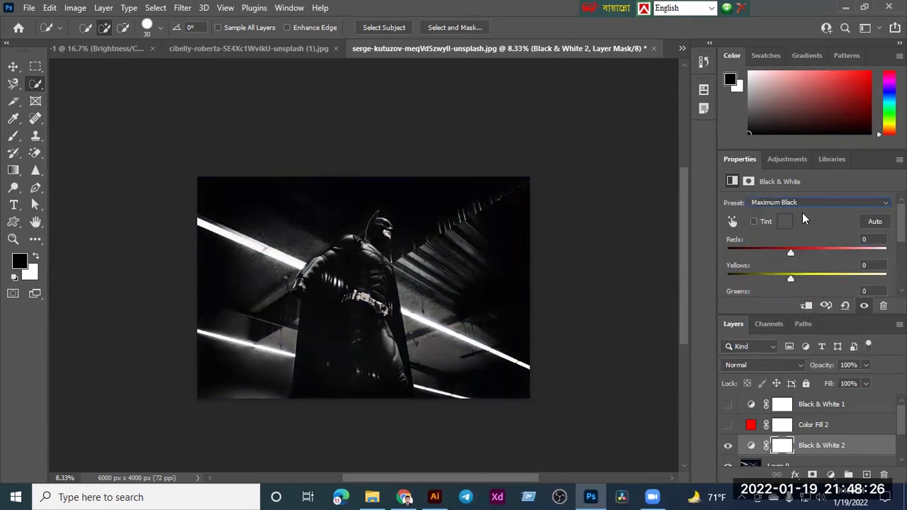
click(803, 203)
click(796, 296)
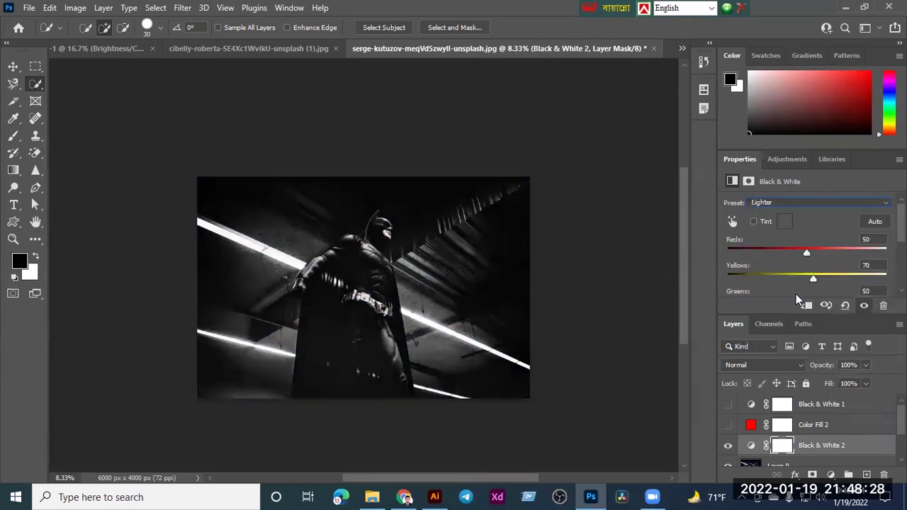
click(816, 203)
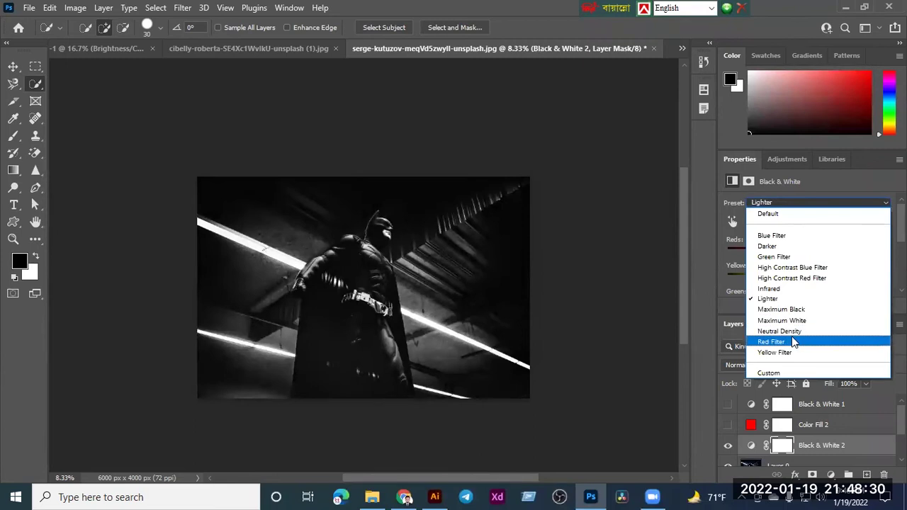
click(792, 341)
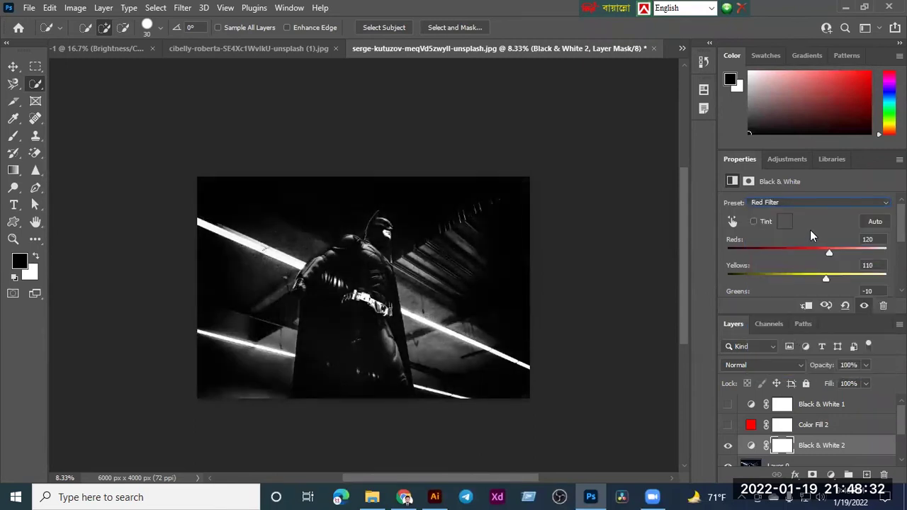
- Undo the Black & White, Color Balance, Hue/Saturation and red fill layers so the Batman photo is the topmost layer
key(ctrl+z)
key(ctrl+z)
key(ctrl+z)
key(ctrl+z)
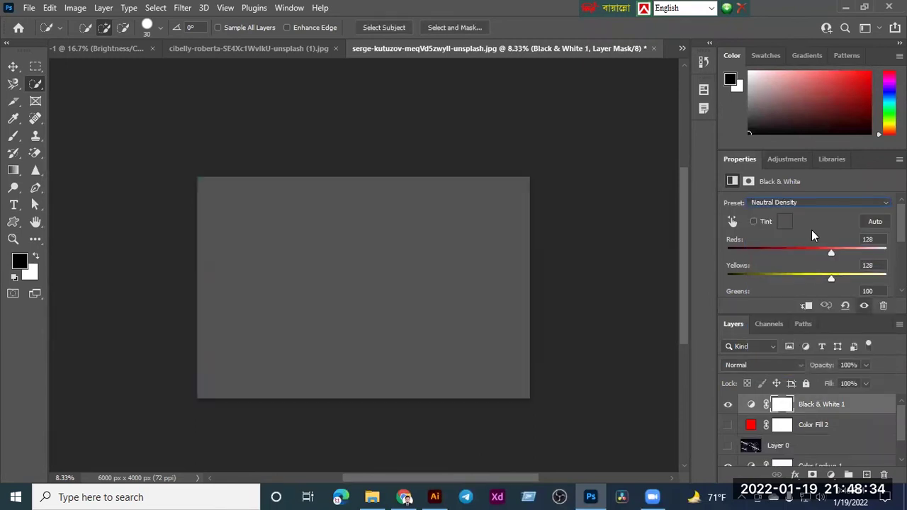
key(ctrl+z)
key(ctrl+z)
key(ctrl+z)
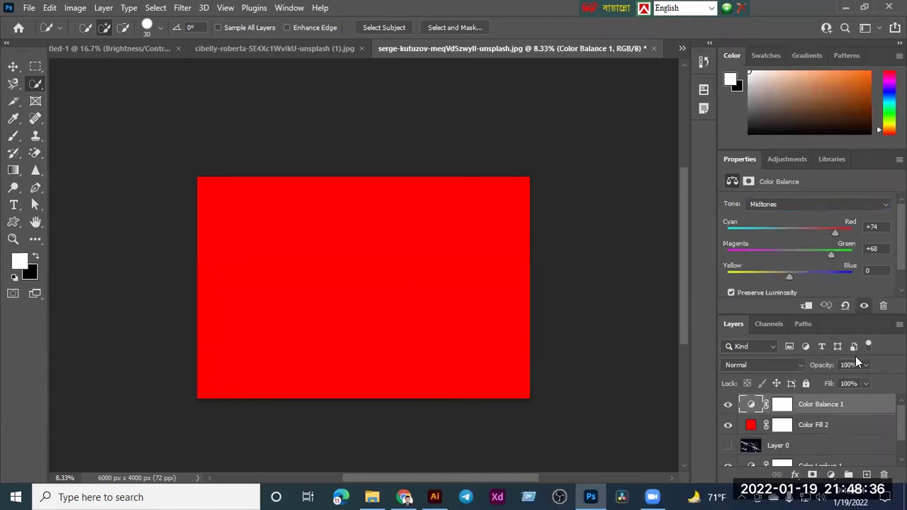
key(ctrl+z)
key(ctrl+z)
key(ctrl+z)
key(ctrl+z)
key(ctrl+z)
key(ctrl+z)
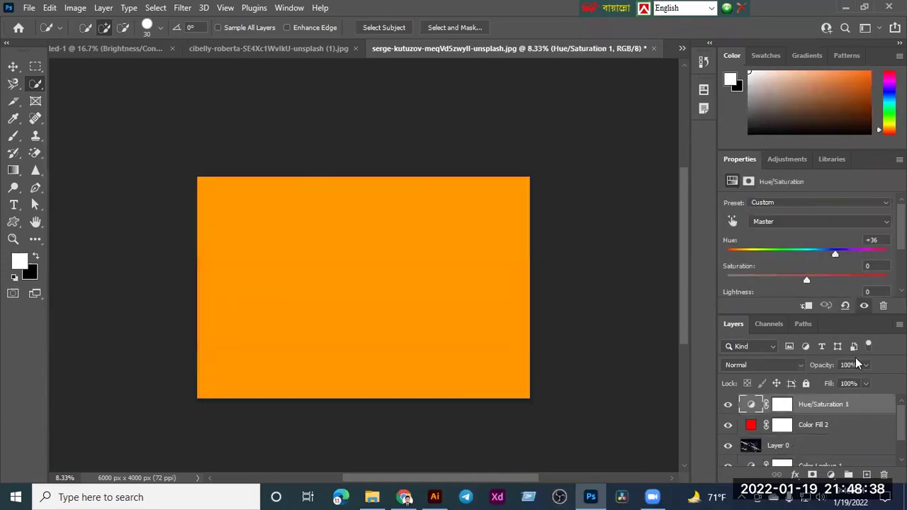
key(ctrl+z)
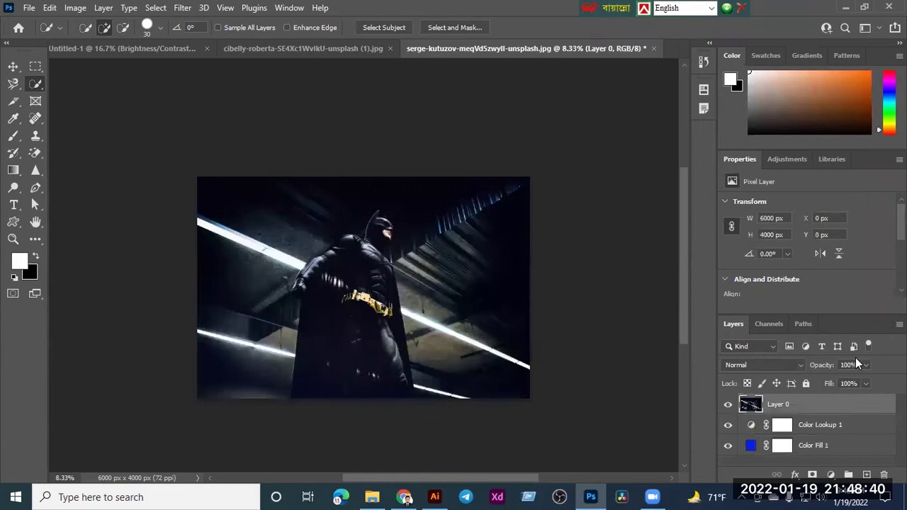
- Add a Photo Filter adjustment layer above the Batman photo and try a different Warming Filter
click(831, 475)
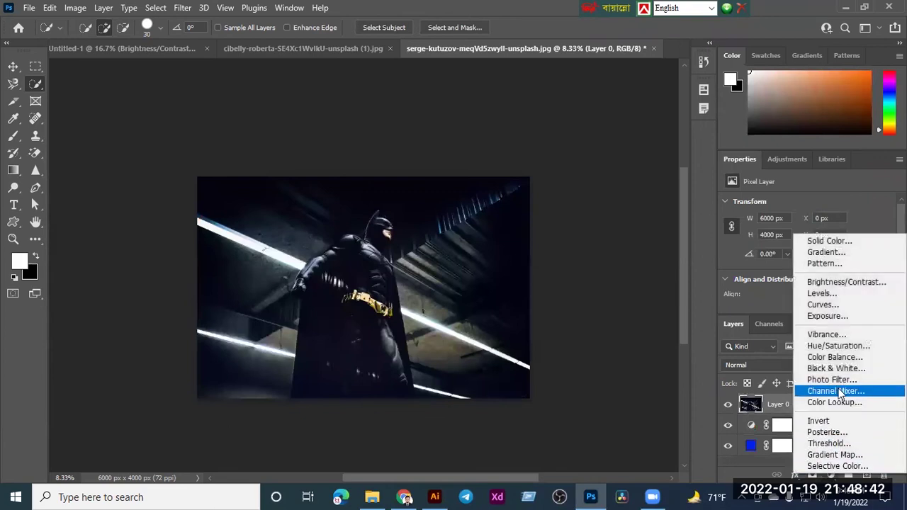
click(832, 380)
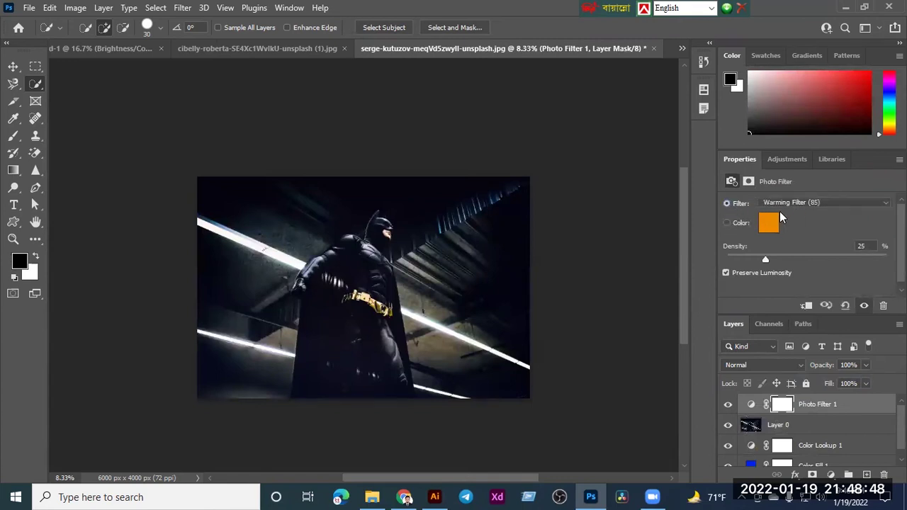
click(802, 205)
click(802, 221)
click(813, 205)
click(815, 229)
- Step through the photo filters, including Red and Violet, to Deep Yellow and set its density to about 55%
key(Down)
key(Down)
key(Down)
key(Down)
key(Down)
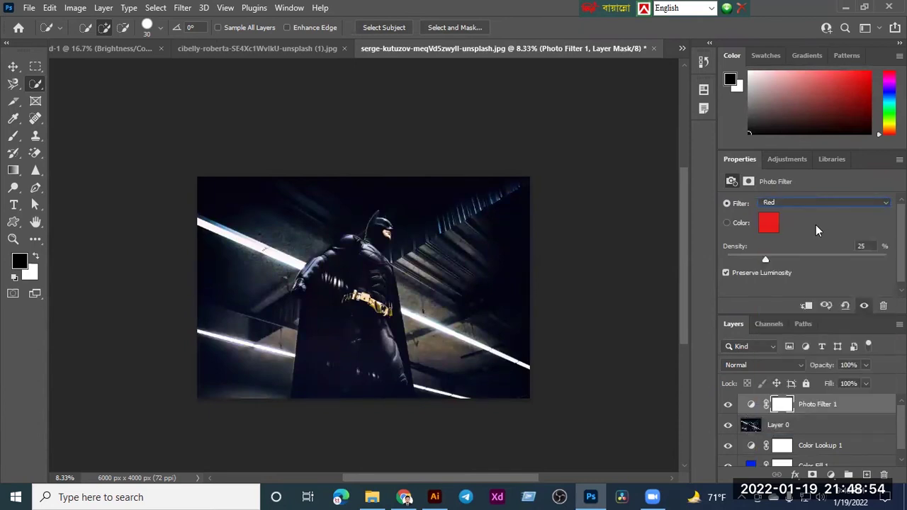
key(Down)
key(Down)
key(Down)
key(Down)
key(Down)
key(Down)
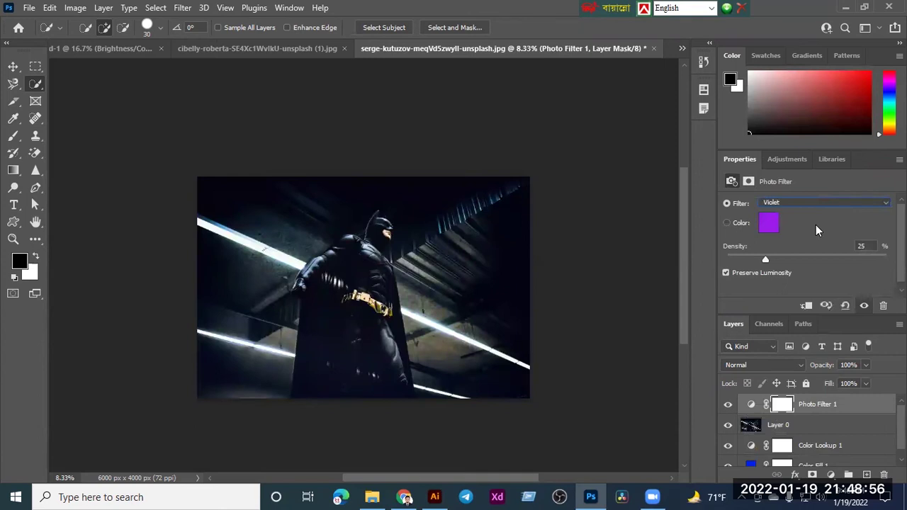
key(Down)
key(Down)
key(Down)
key(Down)
key(Down)
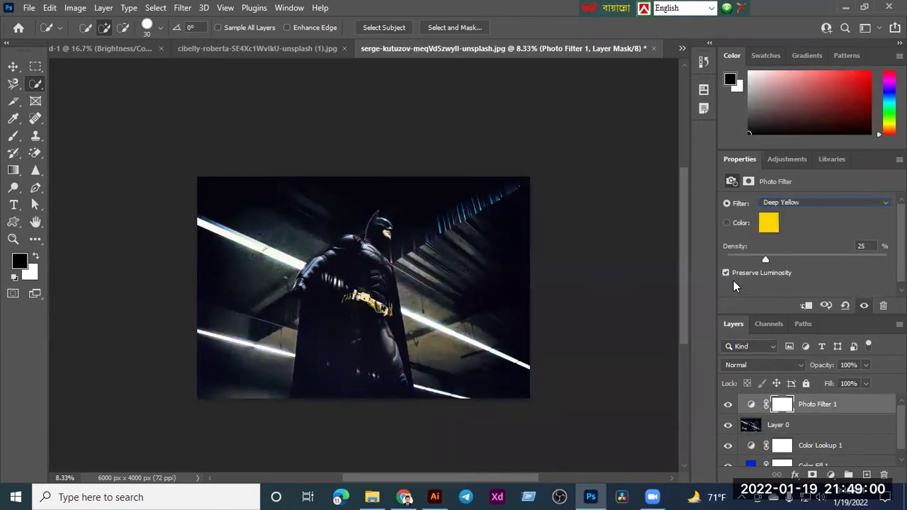
drag(764, 262, 775, 263)
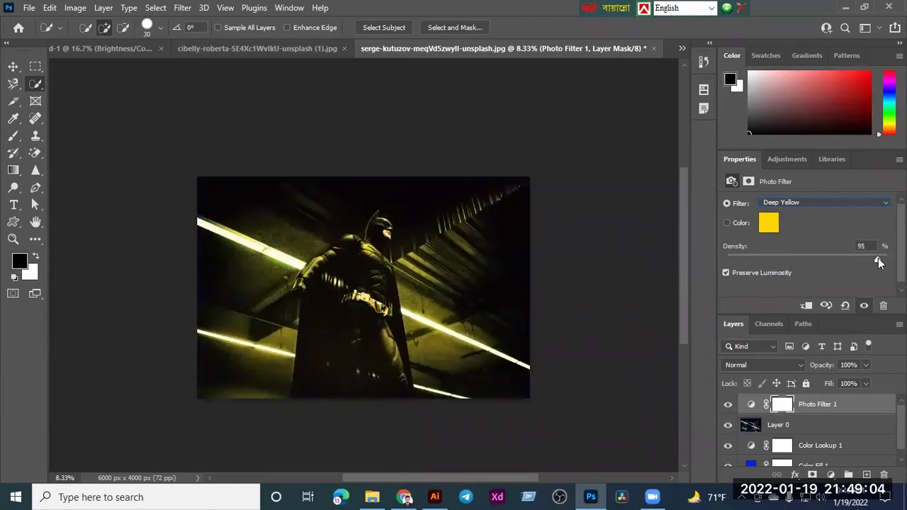
drag(878, 260, 822, 261)
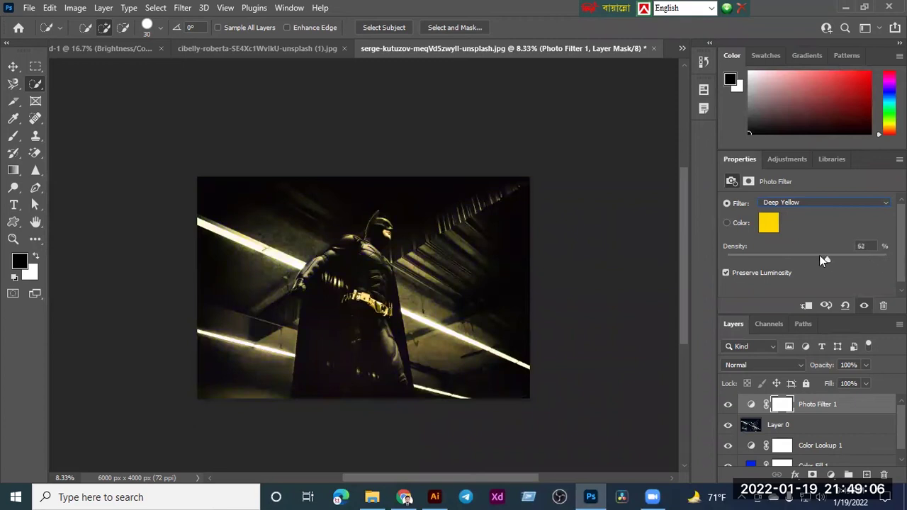
- Switch the Photo Filter layer to the pure Blue filter and set its density to 35%
click(819, 205)
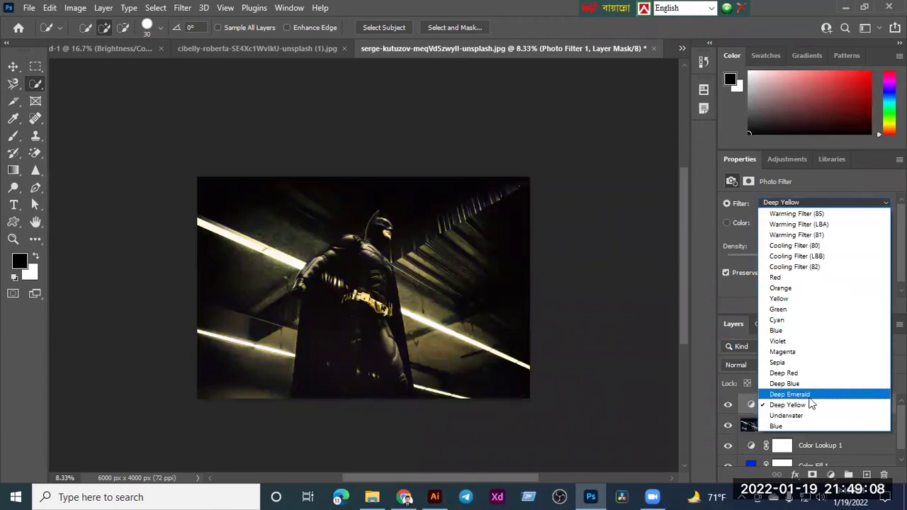
click(807, 424)
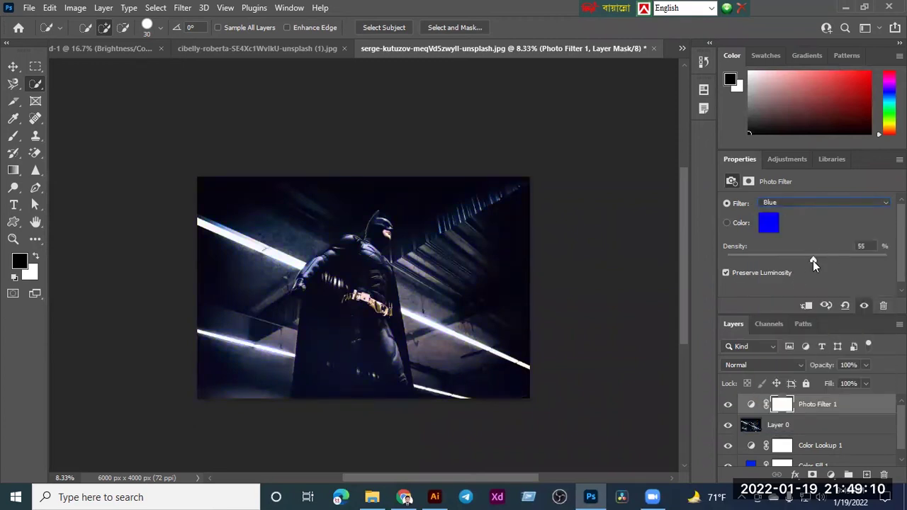
drag(813, 260, 842, 260)
drag(758, 270, 783, 273)
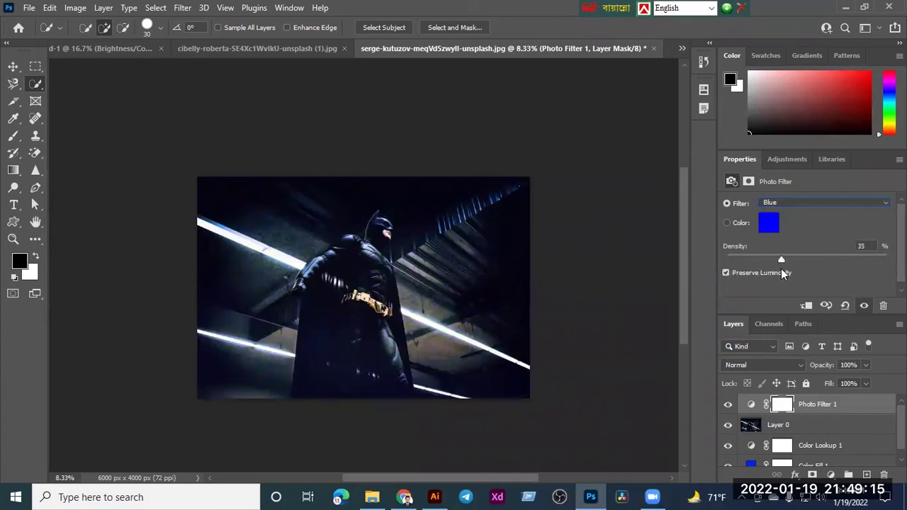
- Try the Violet photo filter at 97% density on the Batman photo, followed by the Red filter
click(799, 204)
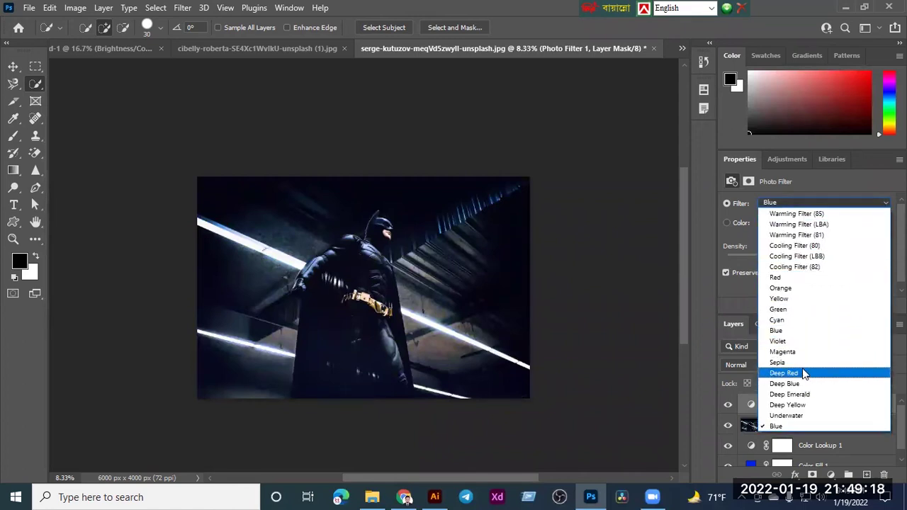
click(806, 341)
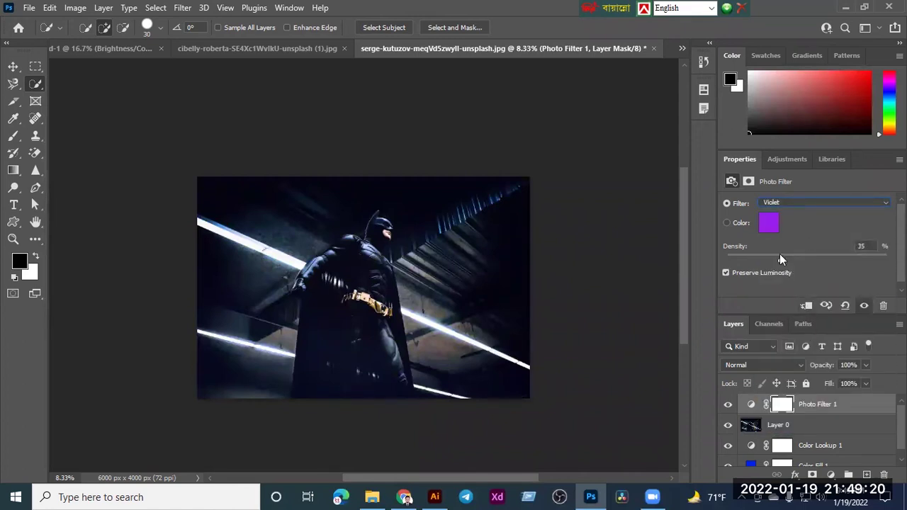
drag(786, 262, 883, 274)
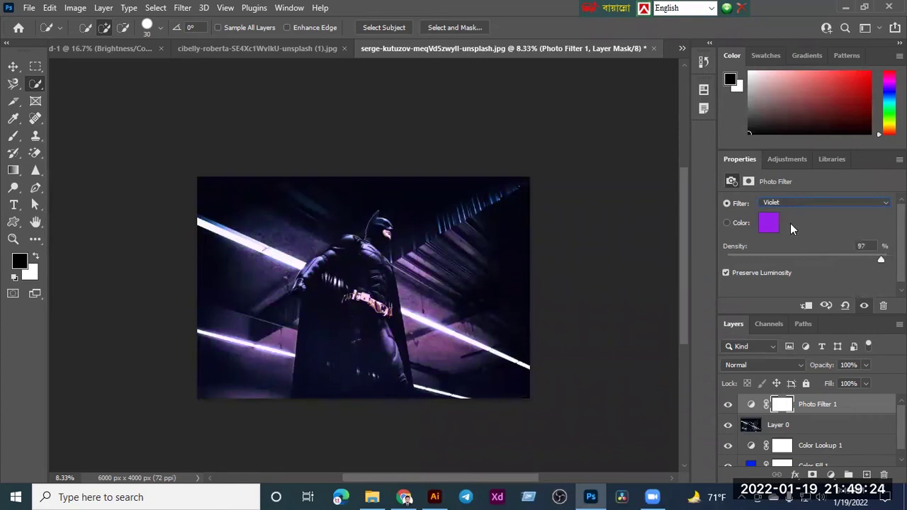
click(796, 205)
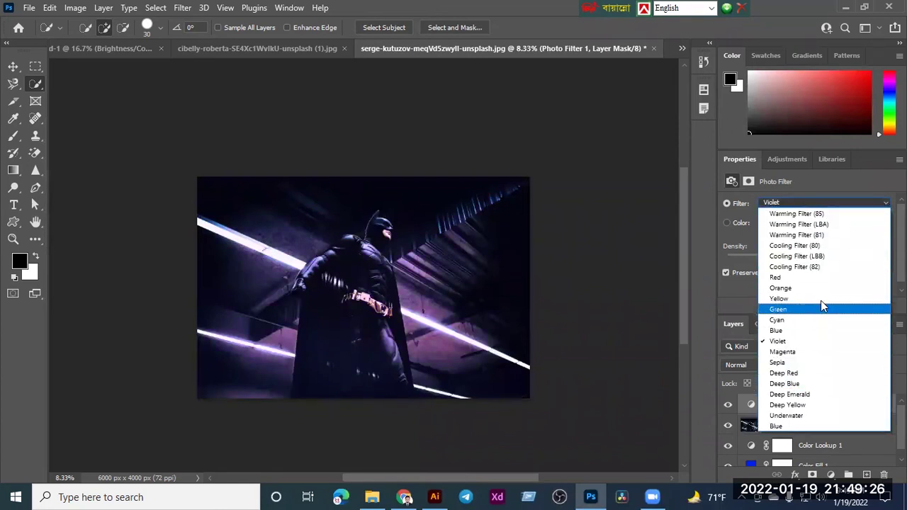
click(819, 277)
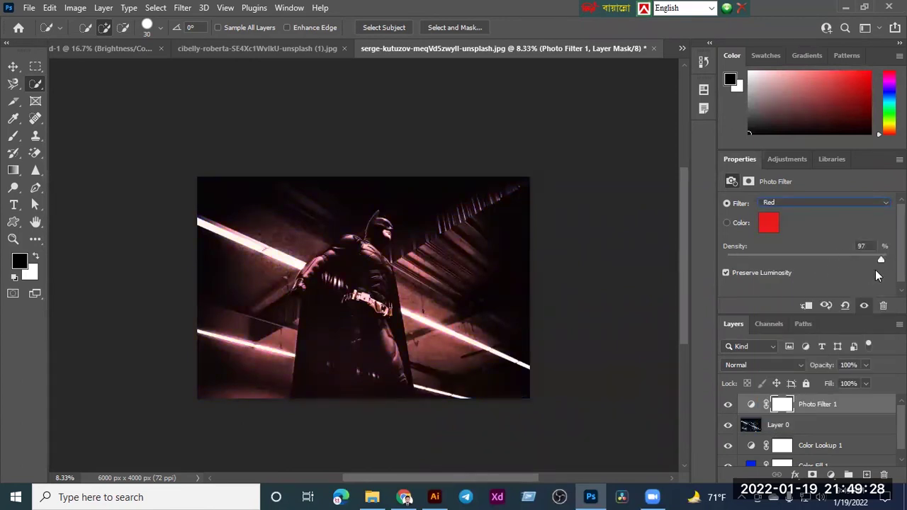
drag(881, 260, 890, 261)
- Undo the Photo Filter and Vibrance adjustment layers so the Batman photo is the topmost layer
key(ctrl+z)
key(ctrl+z)
key(ctrl+z)
key(ctrl+z)
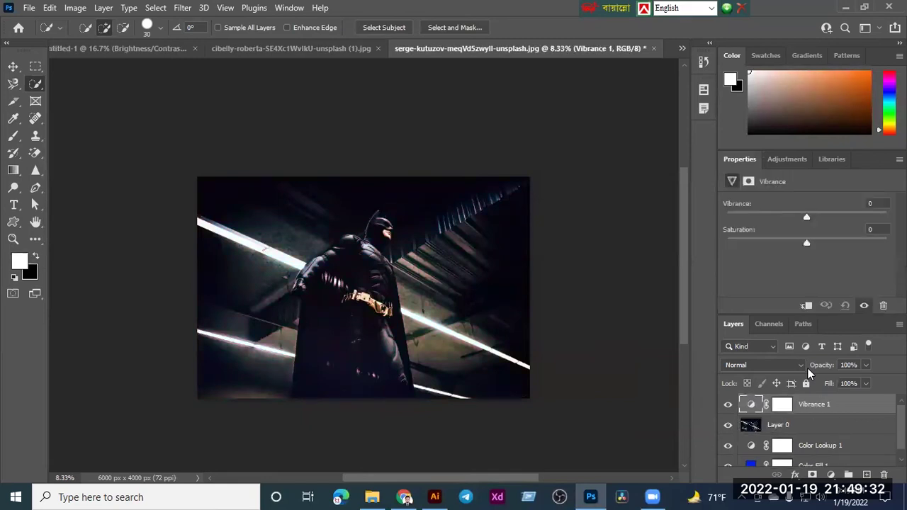
key(ctrl+z)
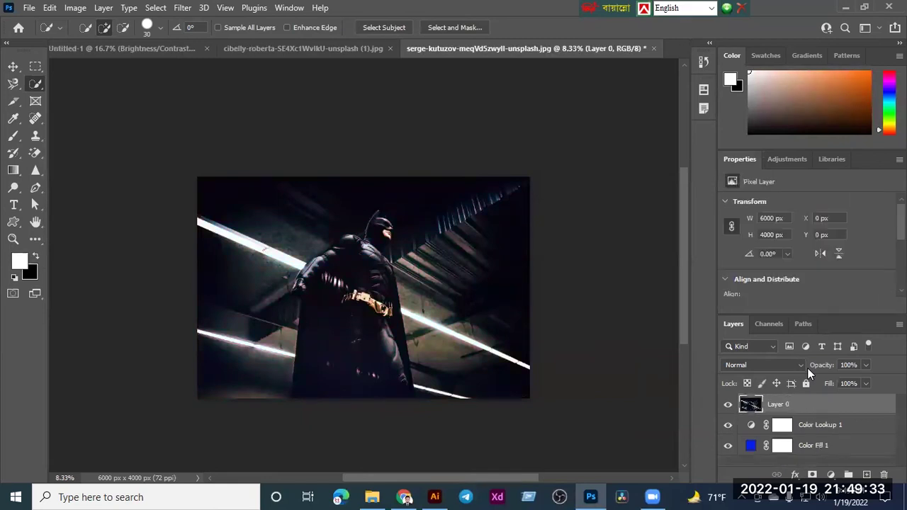
- Add a Channel Mixer adjustment layer above the Batman photo with the Black & White Infrared (RGB) preset
click(829, 474)
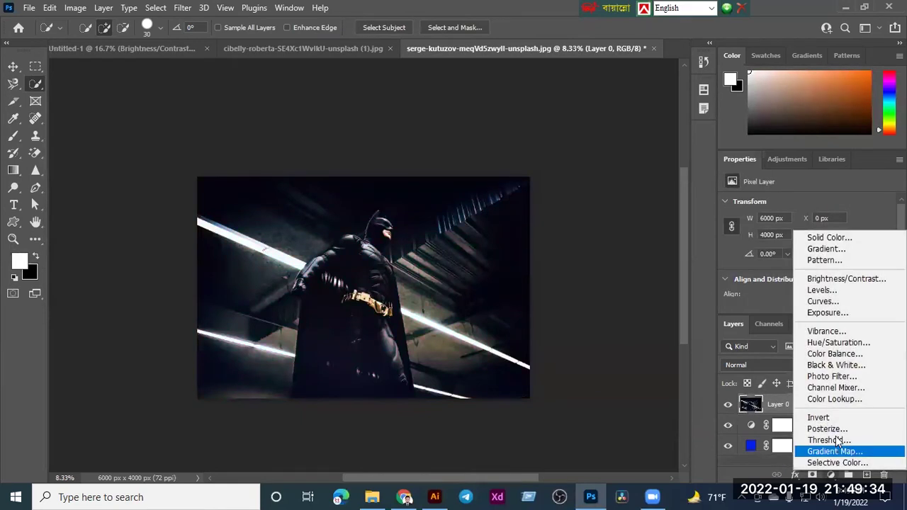
click(838, 389)
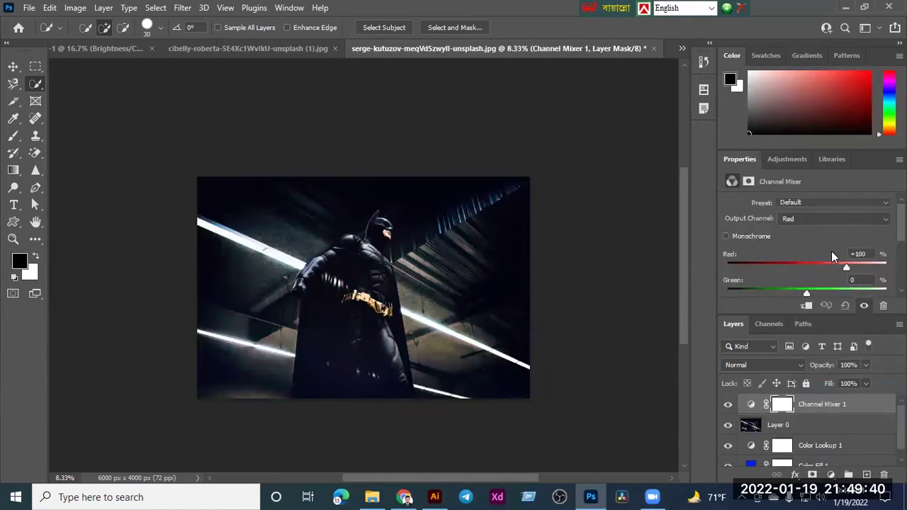
click(843, 202)
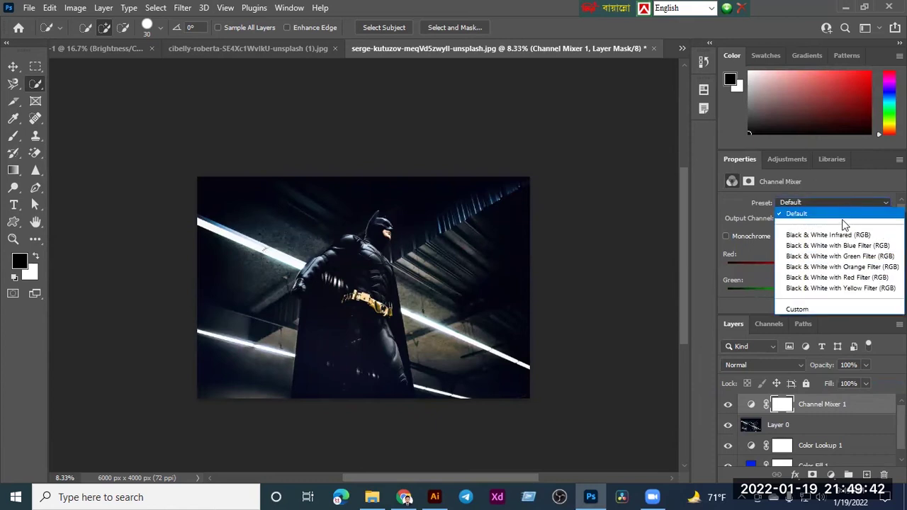
click(842, 234)
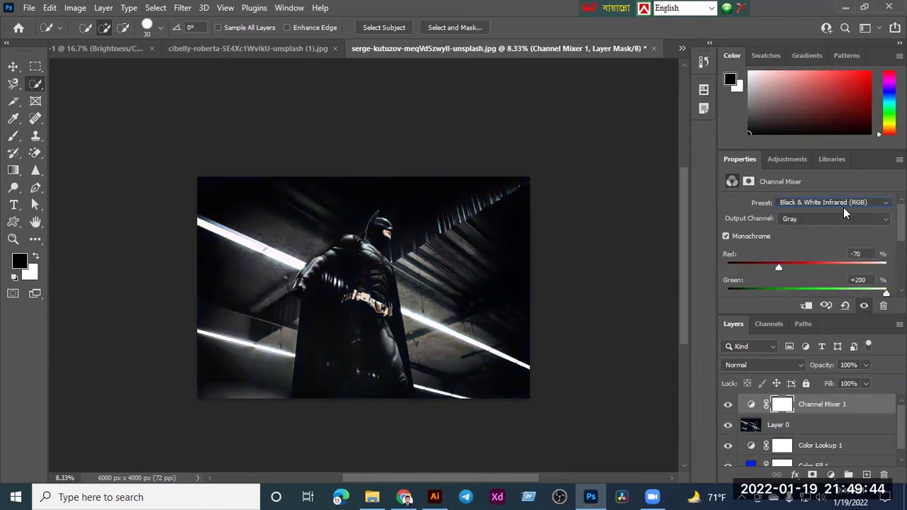
- Apply the Black & White with Green Filter (RGB) preset to the Channel Mixer and set Red to +52%
click(846, 203)
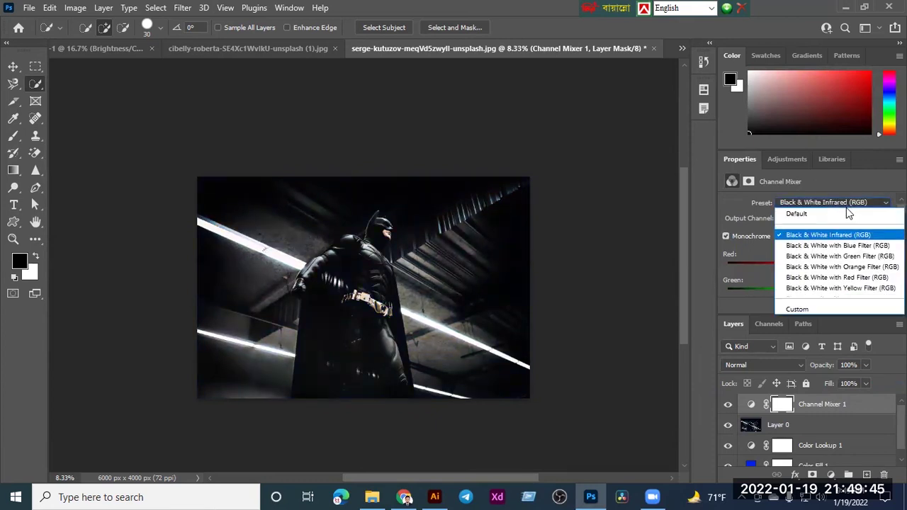
click(826, 258)
drag(809, 265, 827, 269)
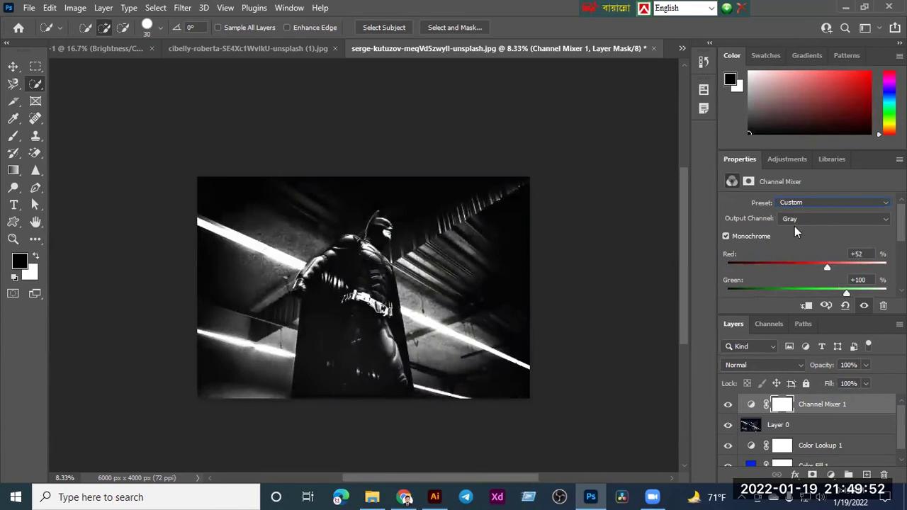
- Set the Channel Mixer layer mask's feather to 4.9 px
click(751, 181)
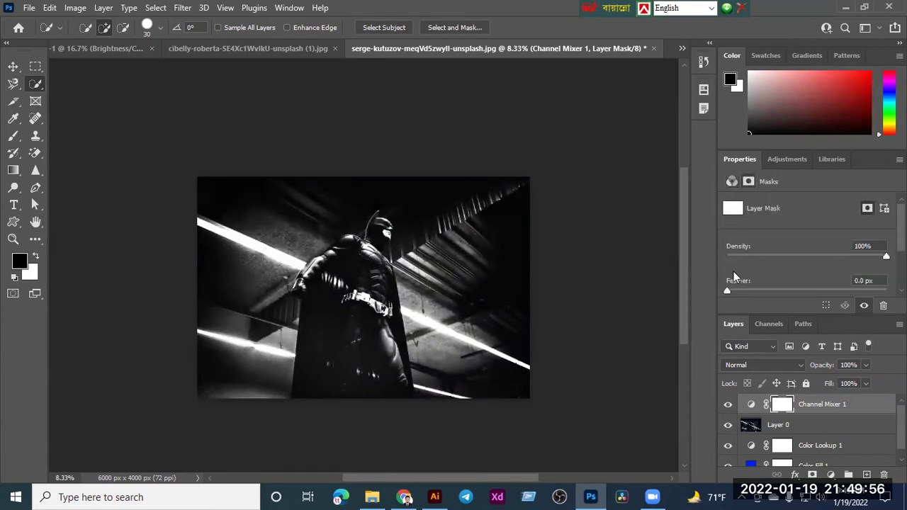
drag(728, 291, 769, 291)
- Try refining the Channel Mixer layer mask in Select and Mask with Smooth 71 and Feather 122.9 px
scroll(768, 287, down, 2)
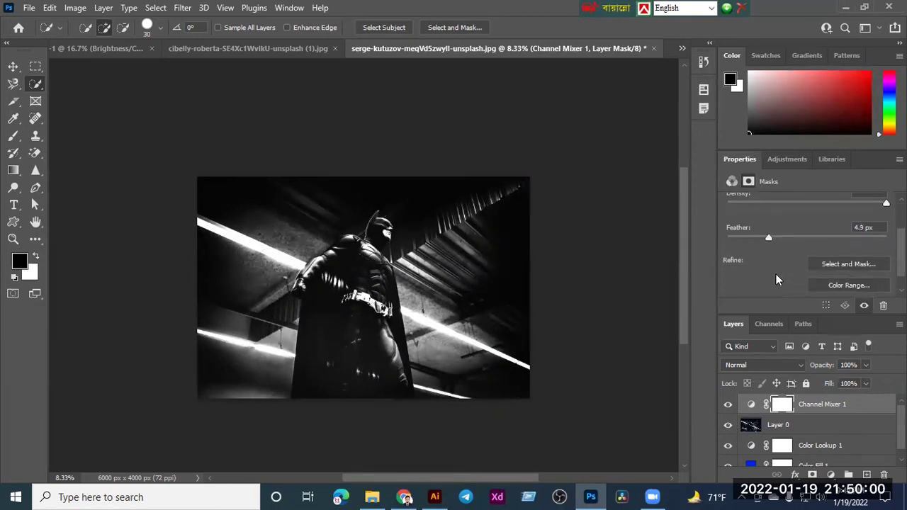
click(821, 268)
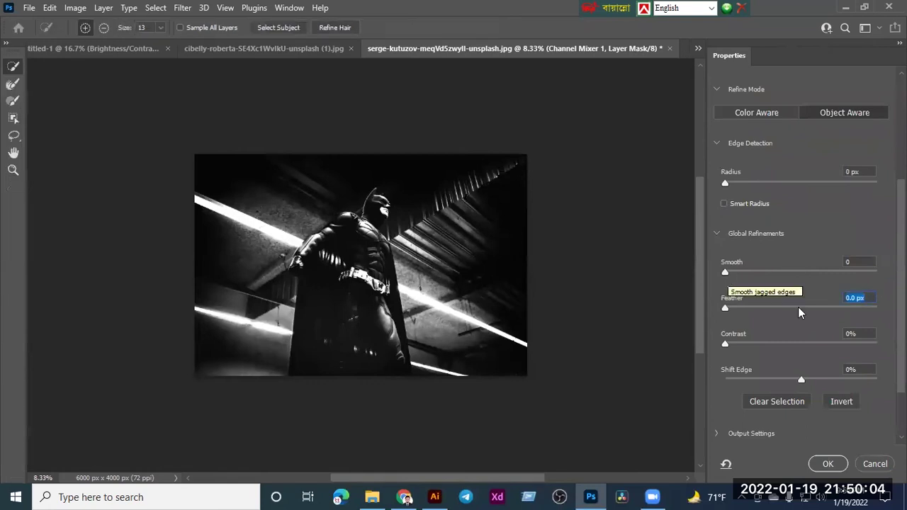
drag(726, 274, 818, 283)
drag(725, 307, 829, 310)
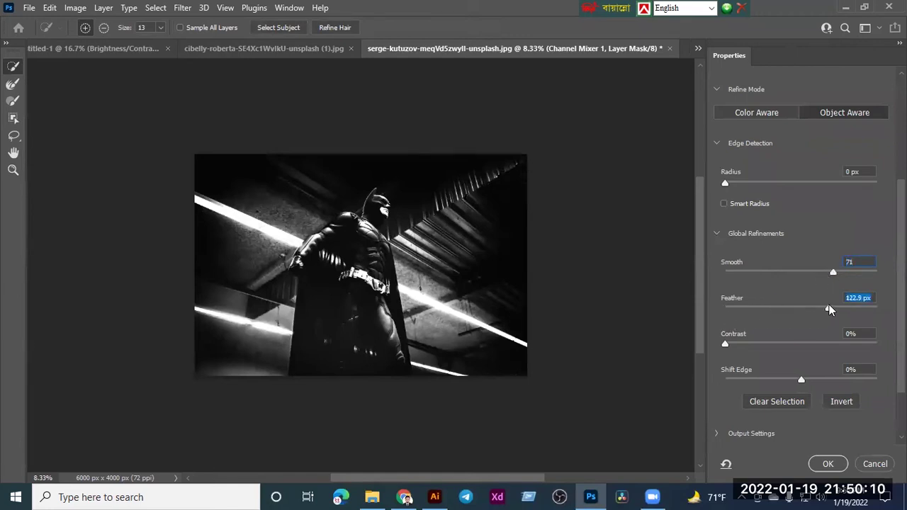
key(ctrl+z)
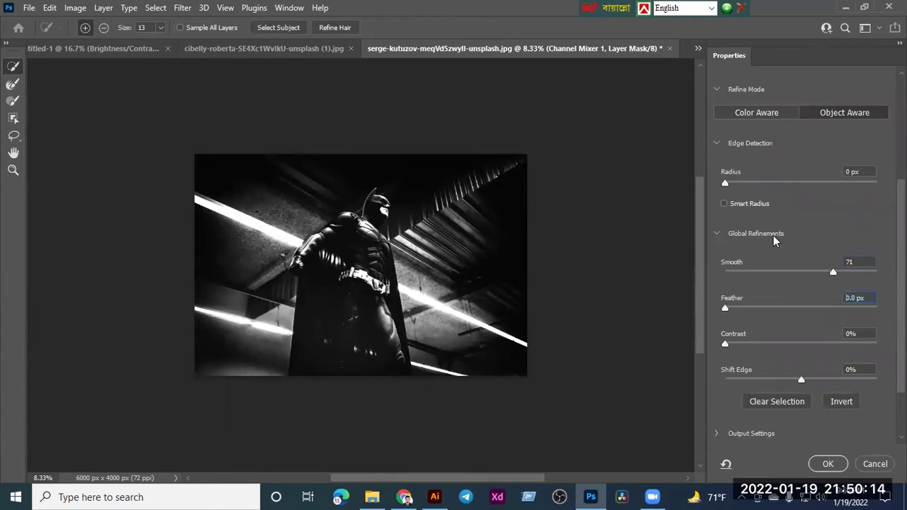
key(ctrl+z)
key(ctrl+z)
click(864, 466)
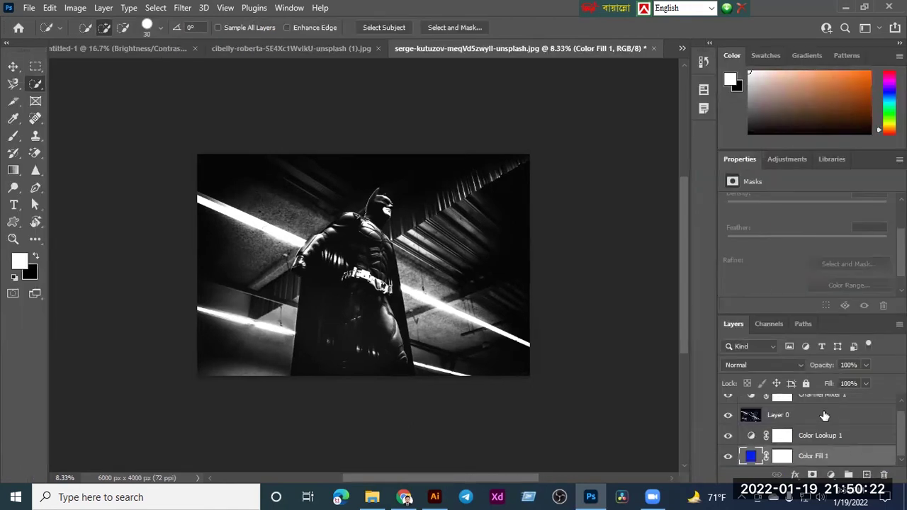
- Try an Invert adjustment layer between the Batman photo and the Channel Mixer, and delete it
click(824, 415)
click(831, 475)
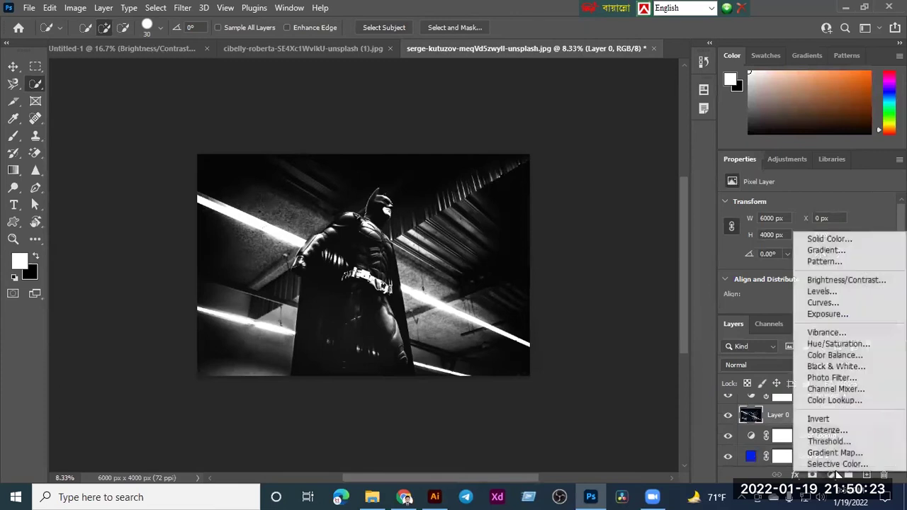
click(822, 419)
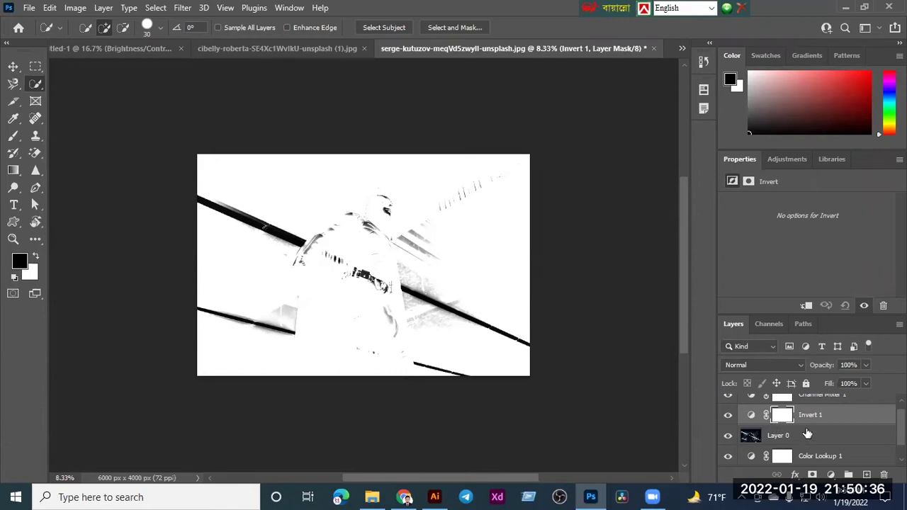
key(Delete)
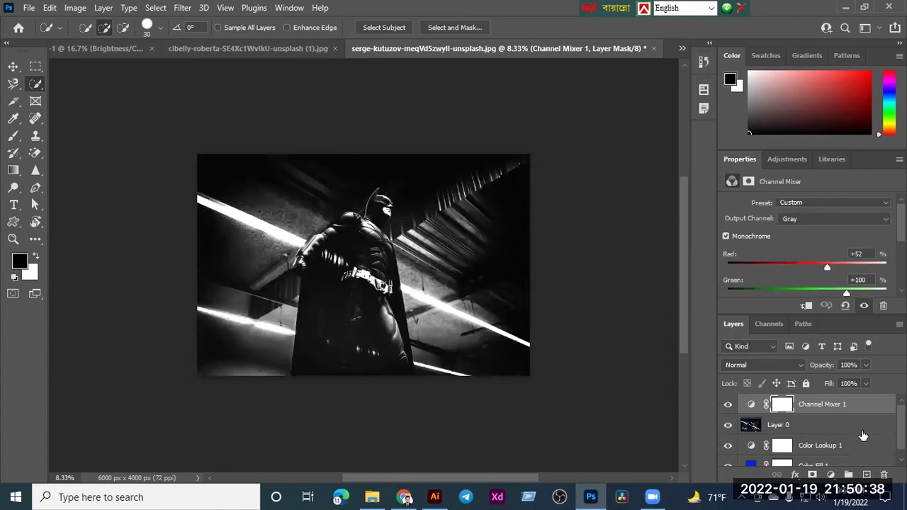
- Delete the Channel Mixer's layer mask and the Channel Mixer adjustment layer itself
click(884, 475)
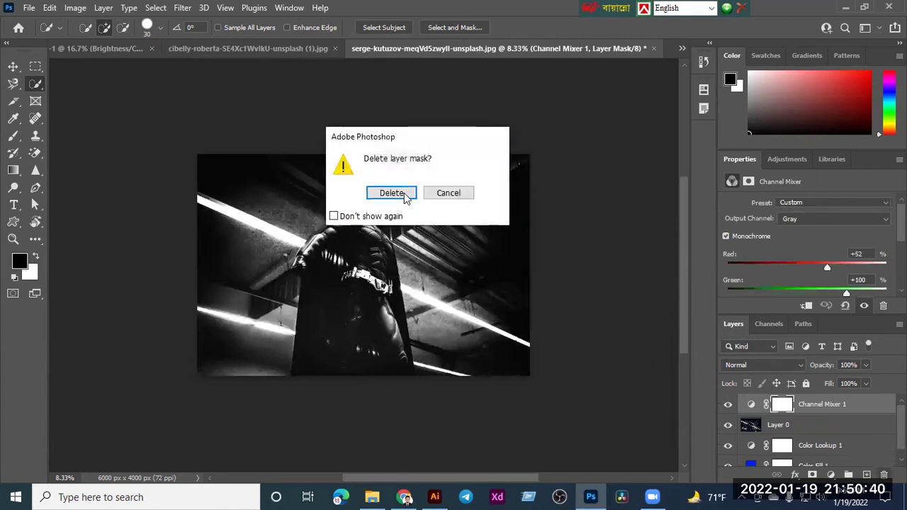
click(392, 194)
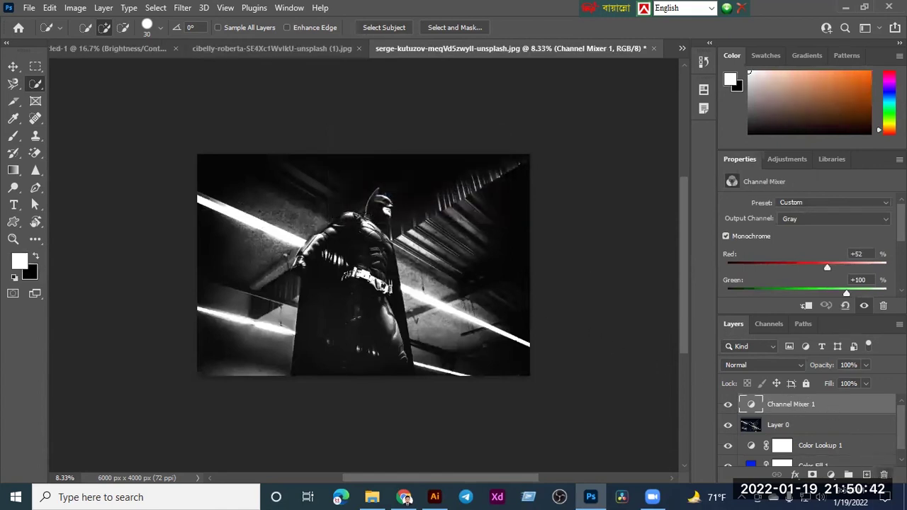
key(Delete)
key(Return)
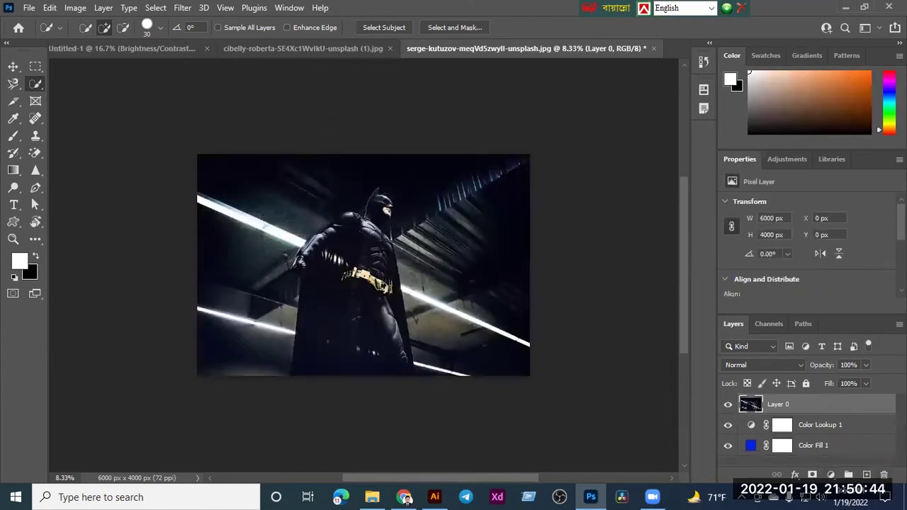
- Duplicate the Batman photo layer and add an Invert adjustment layer above the copy
click(831, 475)
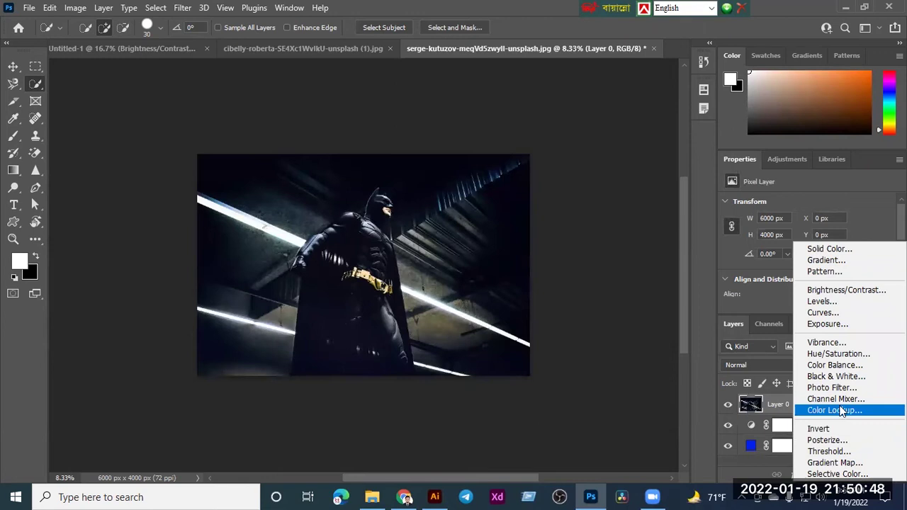
click(759, 410)
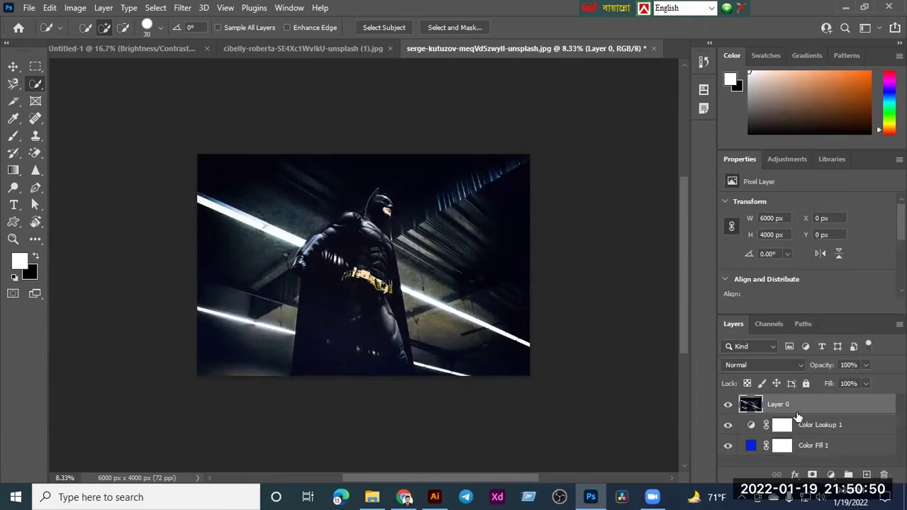
key(ctrl+j)
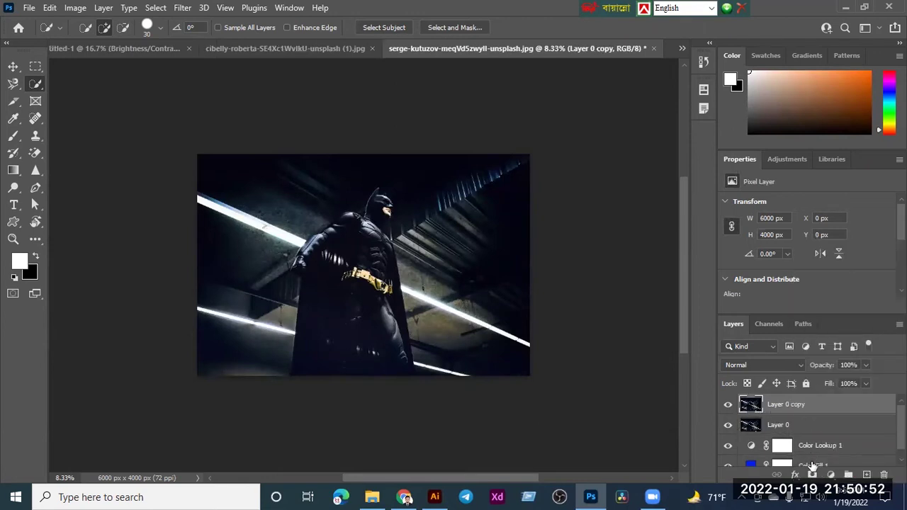
click(830, 475)
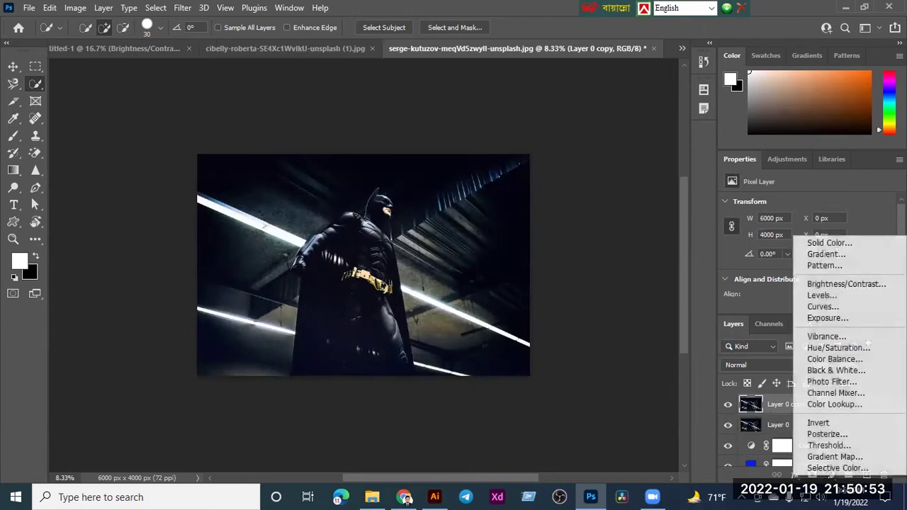
click(810, 423)
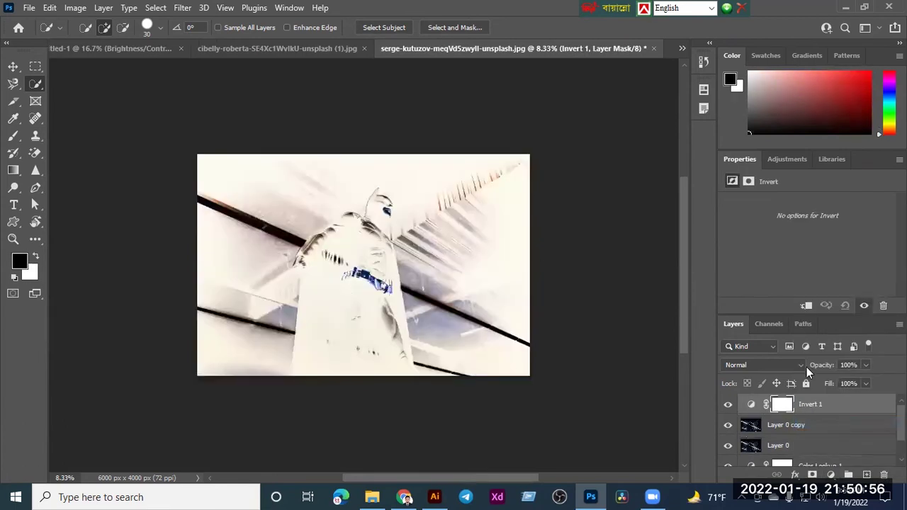
- Preview the blend modes on the Invert adjustment layer, and delete that layer
click(801, 365)
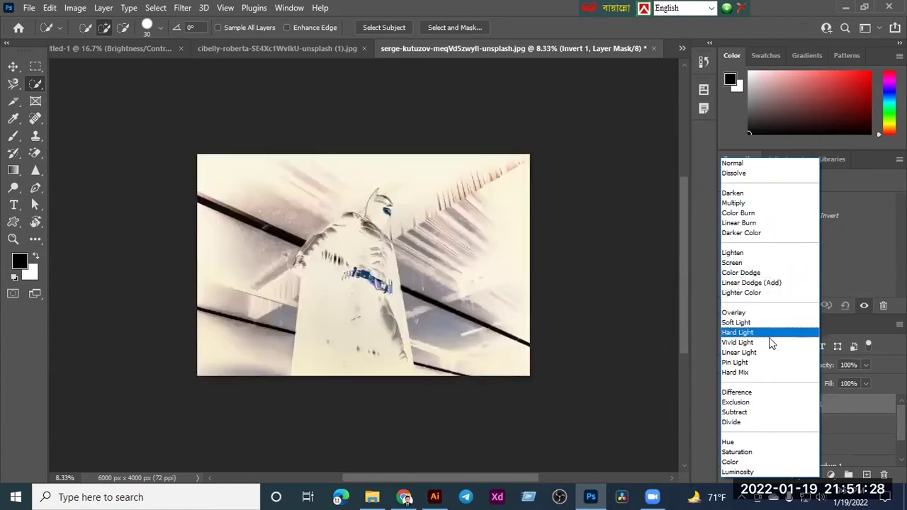
click(841, 401)
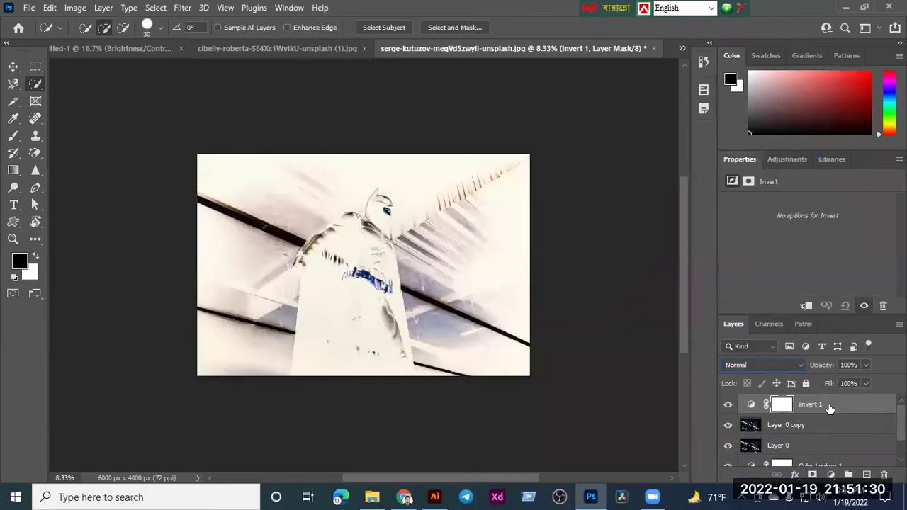
key(Delete)
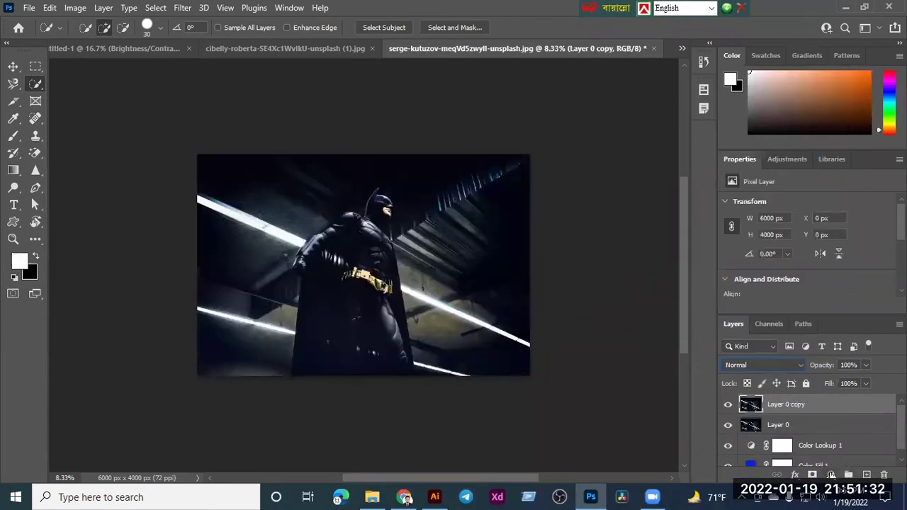
- Add a Posterize adjustment layer above the duplicated Batman photo and set its Levels to 58
click(830, 475)
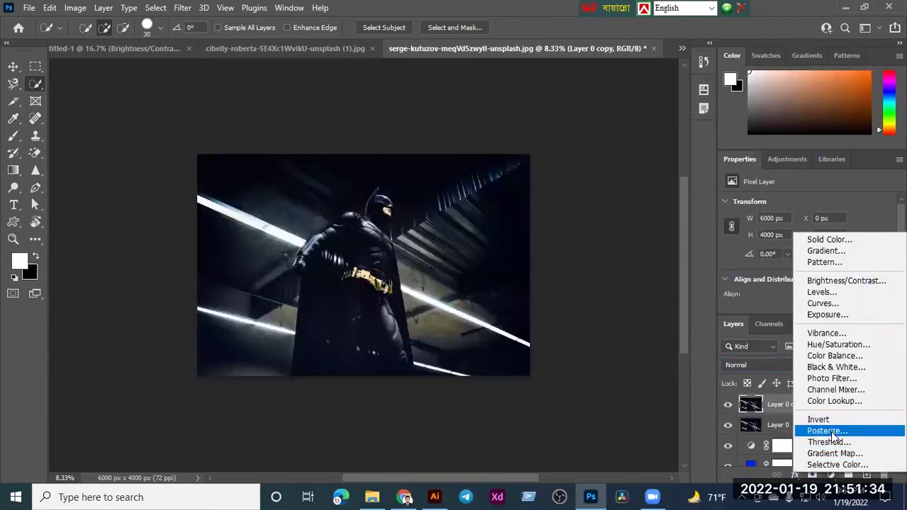
click(827, 431)
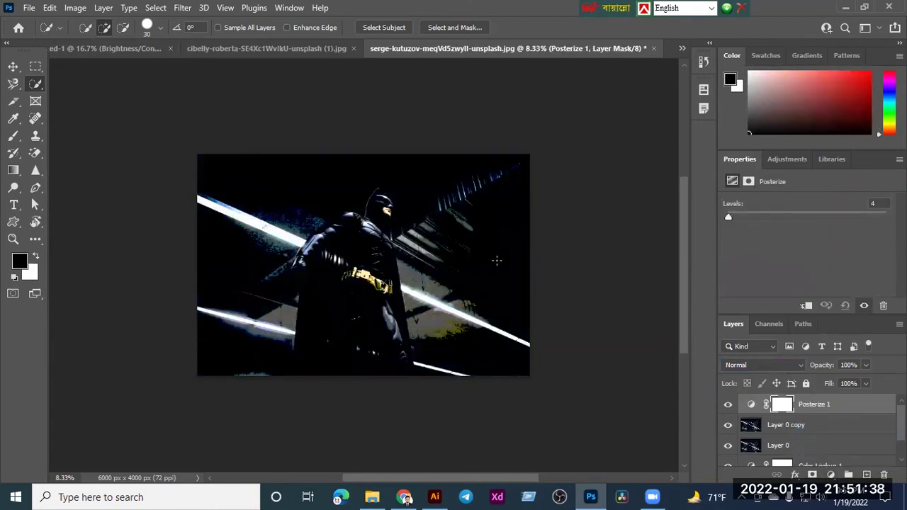
drag(728, 217, 764, 218)
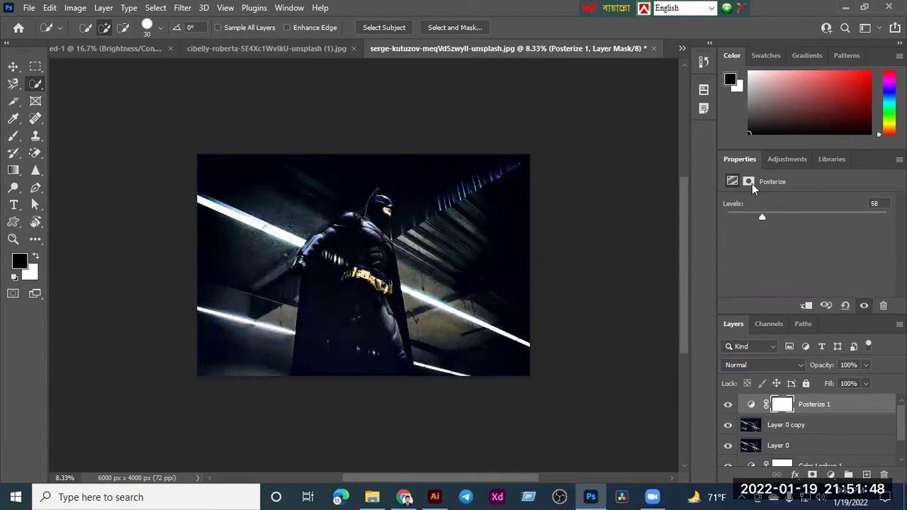
- Try feathering the Posterize layer mask and raising the Posterize Levels to 195
click(750, 182)
drag(729, 290, 759, 291)
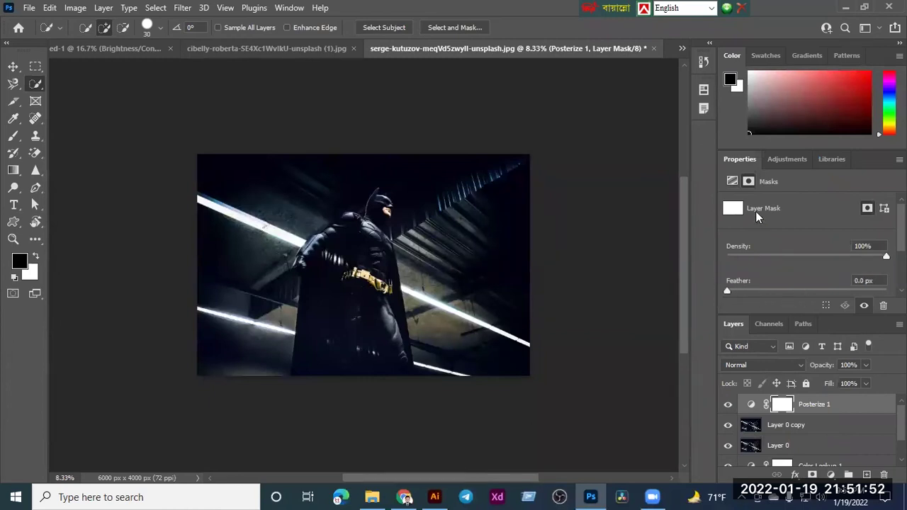
click(734, 182)
drag(763, 217, 835, 219)
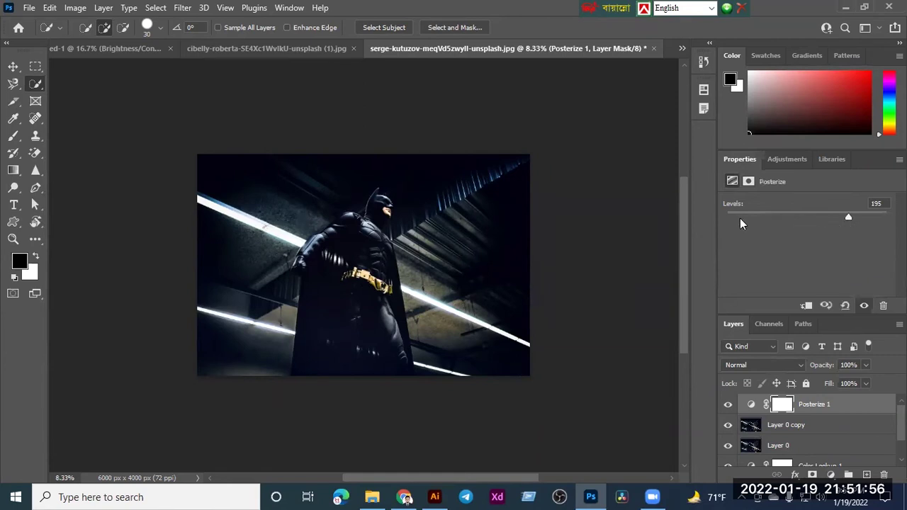
drag(845, 217, 746, 219)
- Undo the Posterize work, the photo duplication and the Channel Mixer deletion, and delete the Channel Mixer layer again
key(ctrl+z)
key(ctrl+z)
key(ctrl+z)
key(ctrl+z)
key(ctrl+z)
key(ctrl+z)
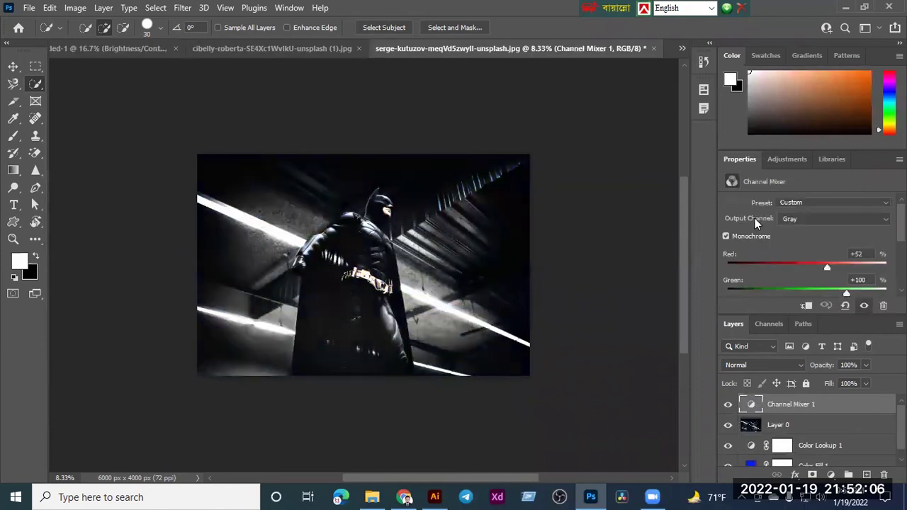
click(884, 475)
click(401, 197)
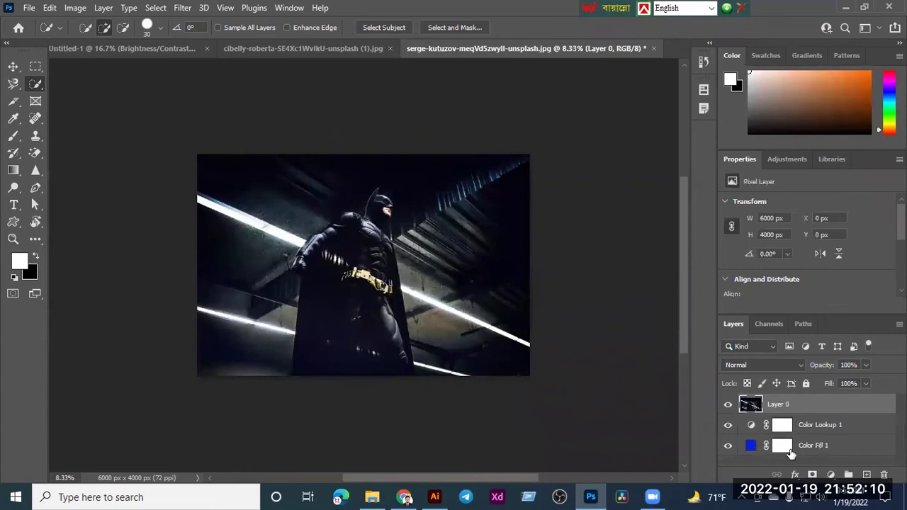
- Try a Threshold adjustment layer at level 25 directly above the Batman photo, and undo it
click(831, 475)
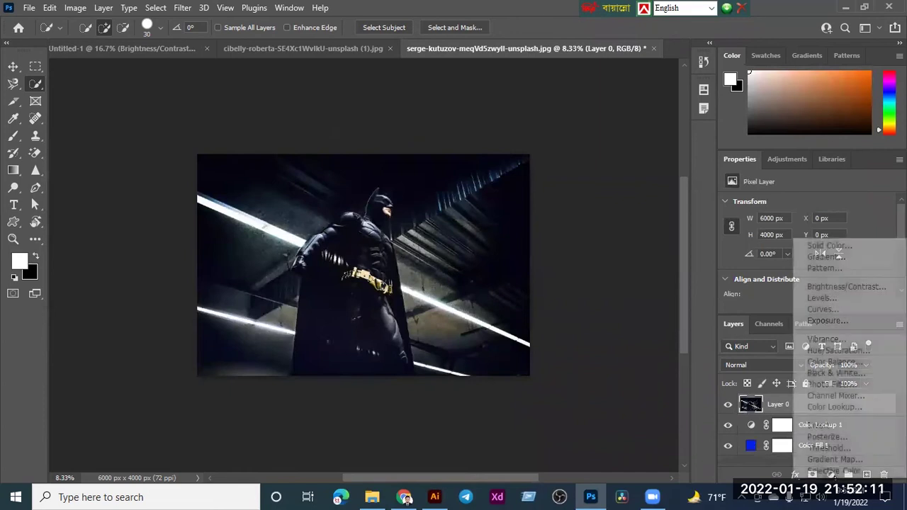
click(846, 449)
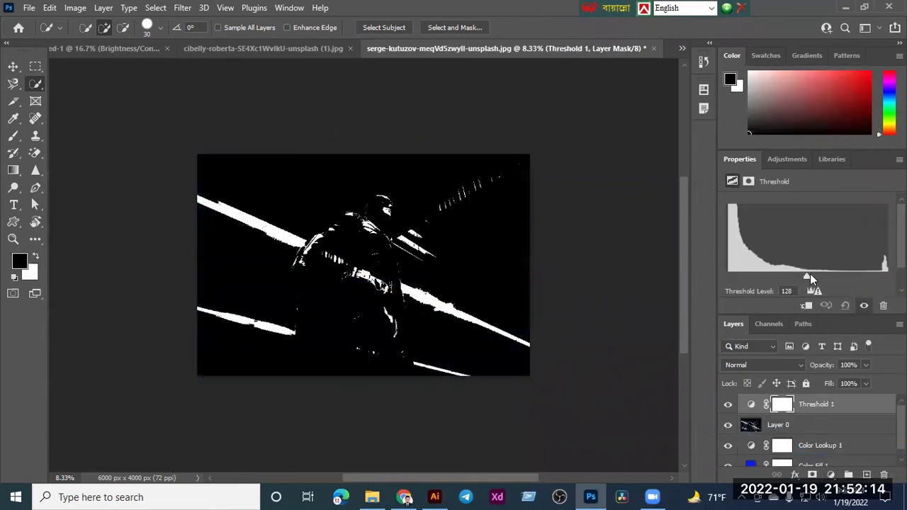
drag(806, 274, 738, 275)
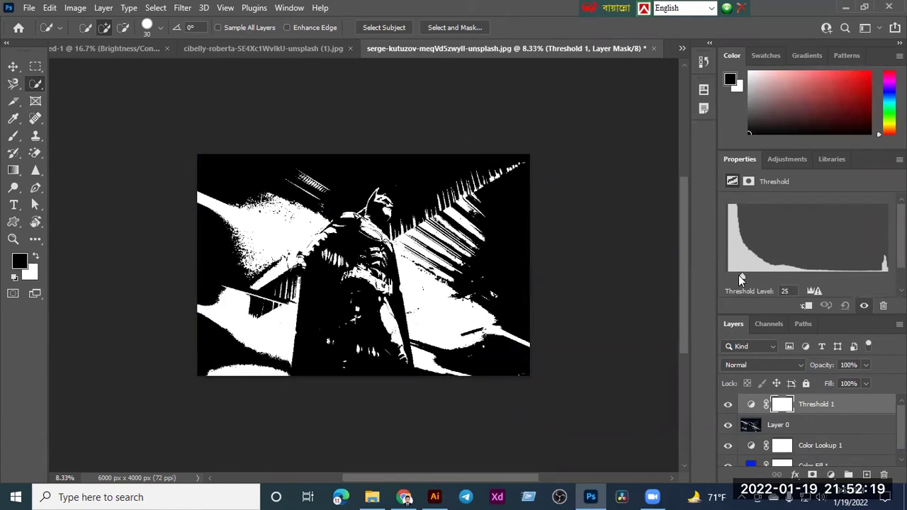
click(827, 425)
key(ctrl+i)
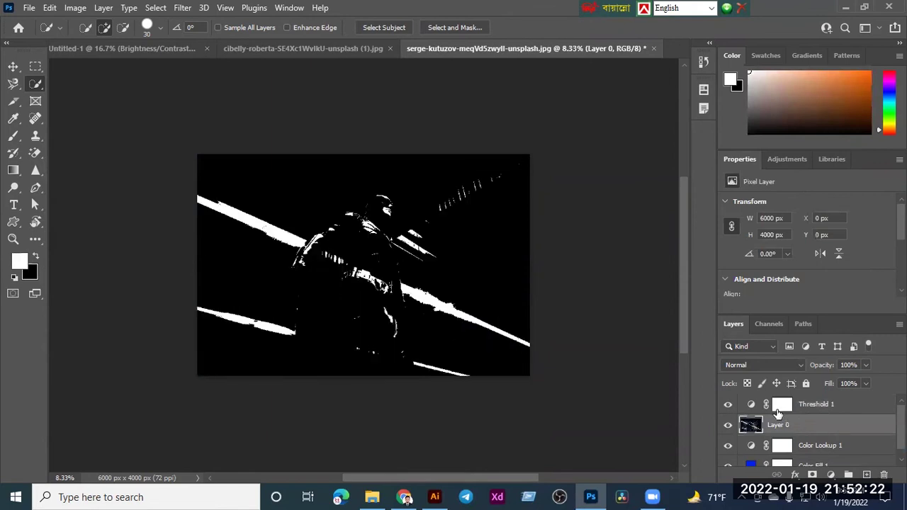
key(ctrl+z)
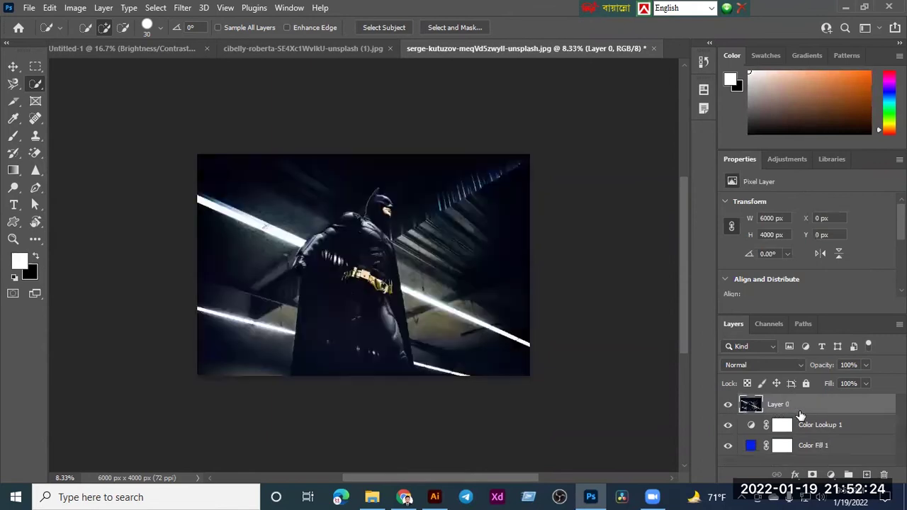
- Duplicate the Batman photo layer and add a Threshold adjustment layer above the copy at level 143
key(ctrl+j)
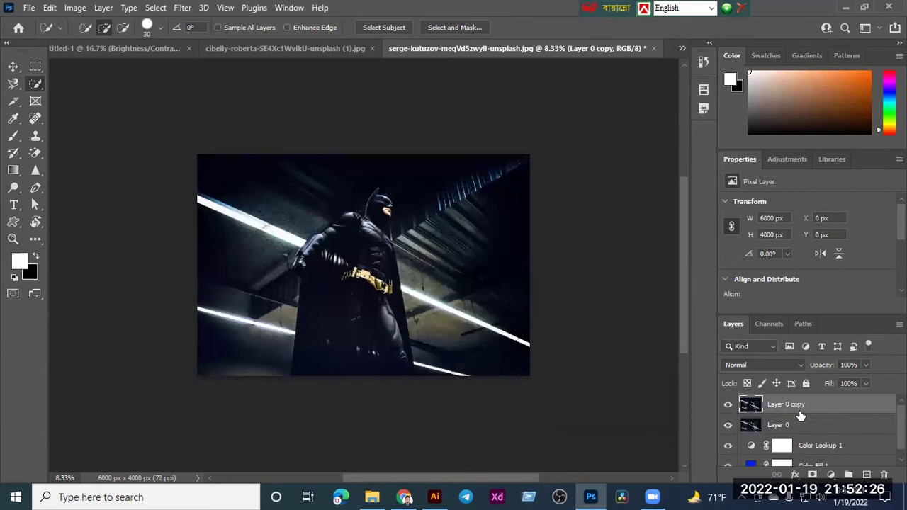
click(830, 475)
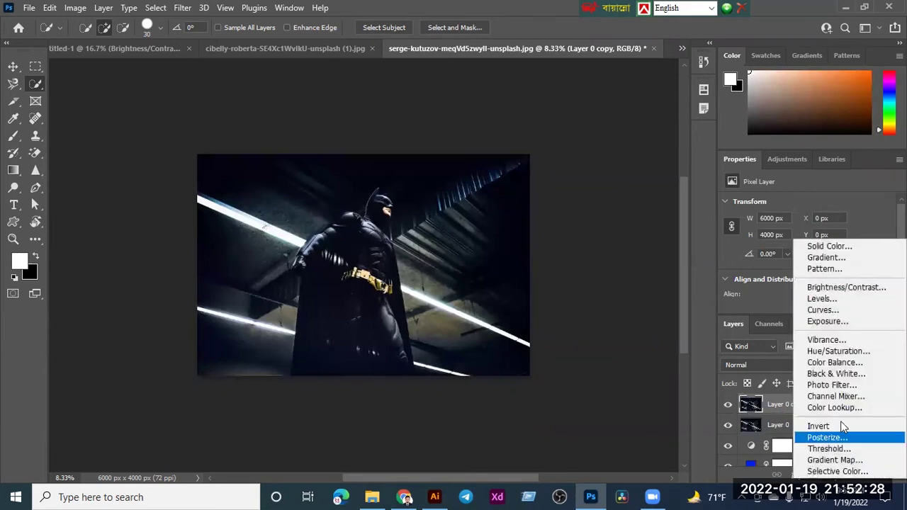
click(826, 448)
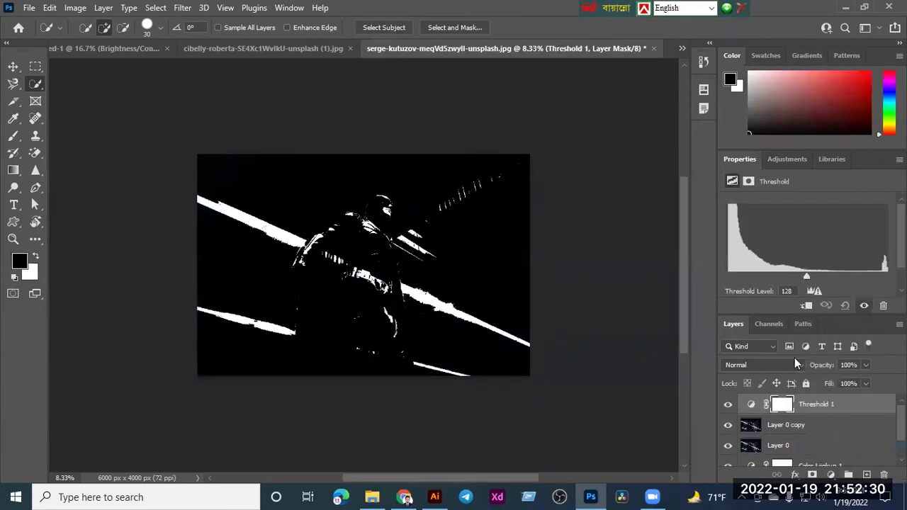
mouse_move(808, 276)
mouse_down()
mouse_move(828, 278)
mouse_move(799, 275)
mouse_move(816, 274)
mouse_up()
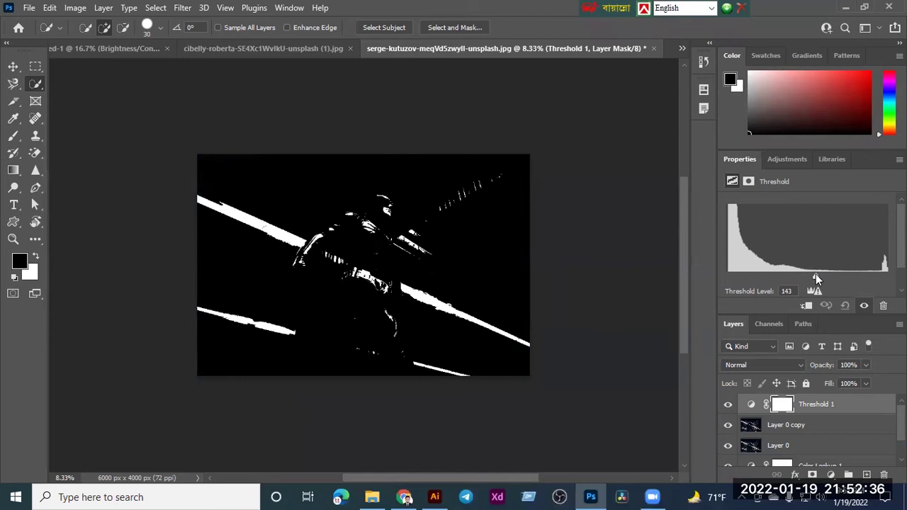
- Merge the Threshold adjustment layer with the duplicated Batman photo layer beneath it
click(833, 409)
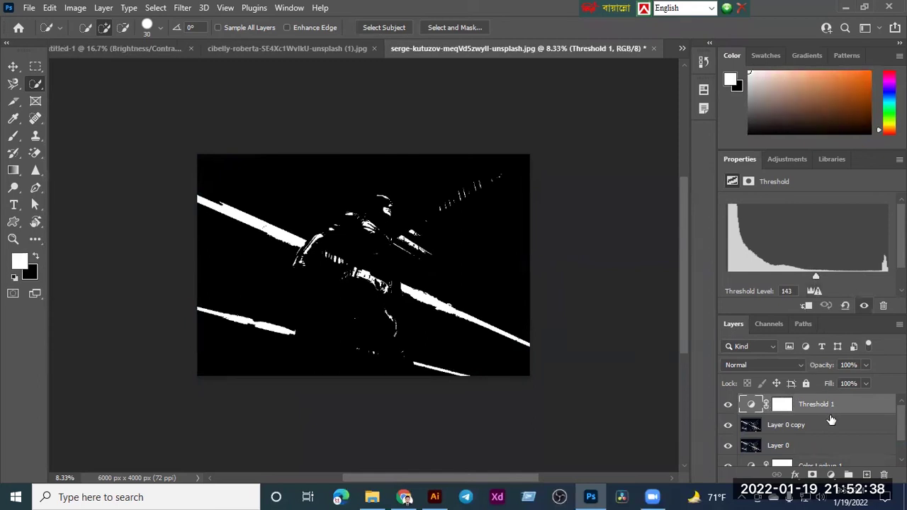
shift+click(834, 426)
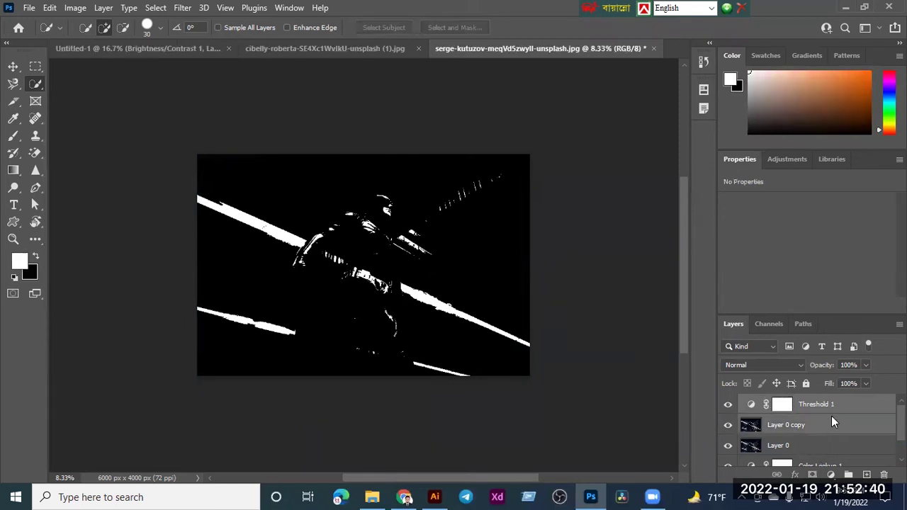
right_click(831, 416)
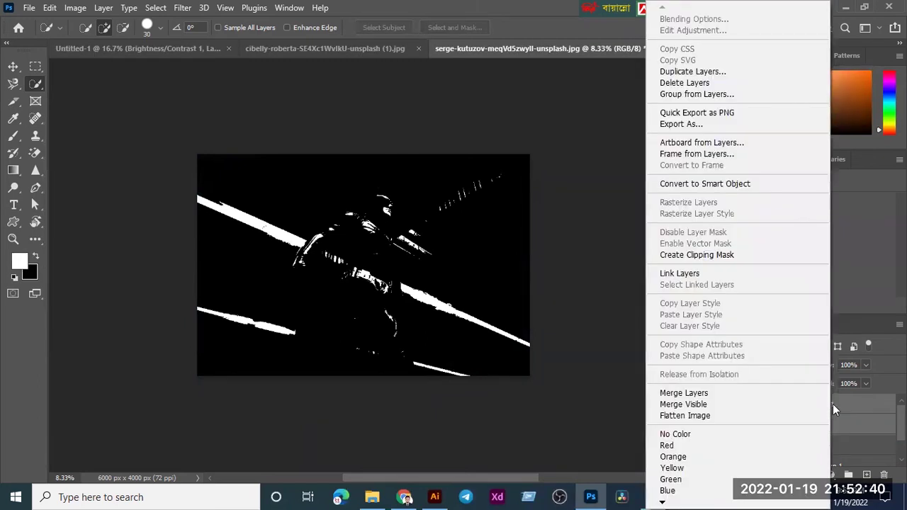
click(781, 392)
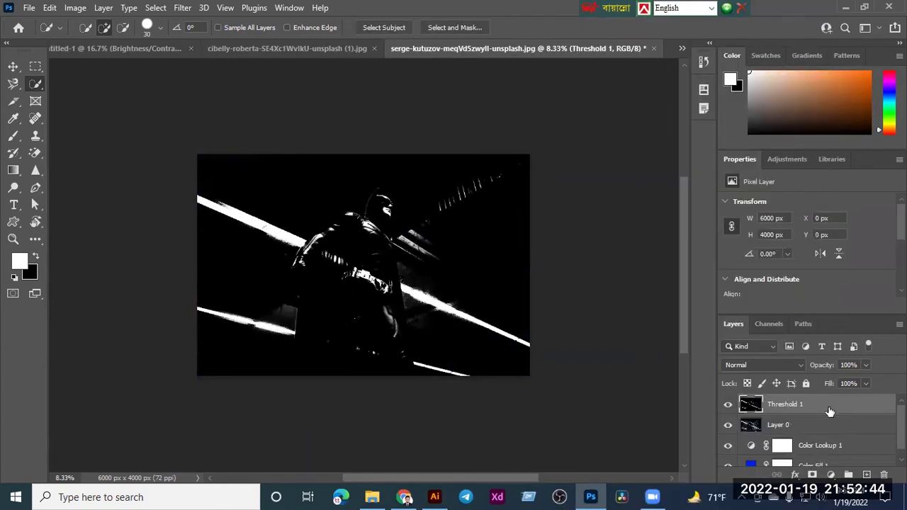
- Set the merged threshold layer's blend mode to Multiply and its opacity to 48%
click(797, 365)
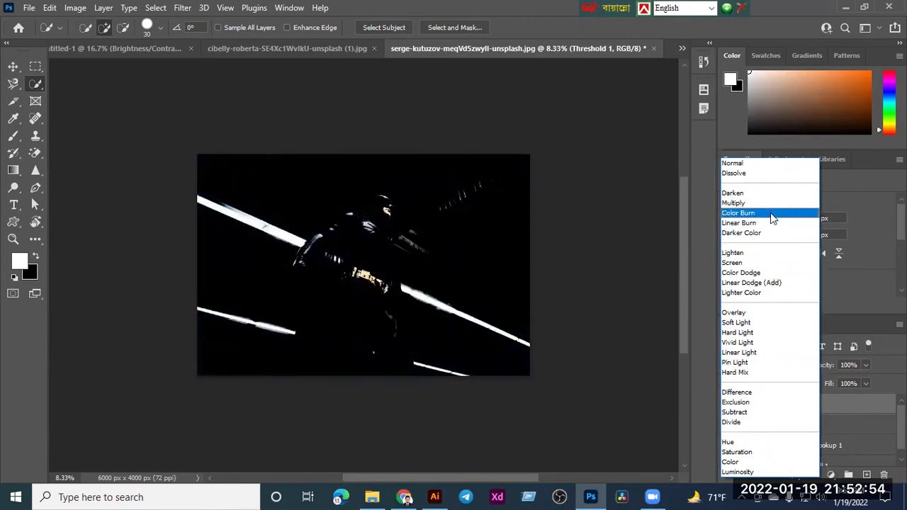
click(772, 206)
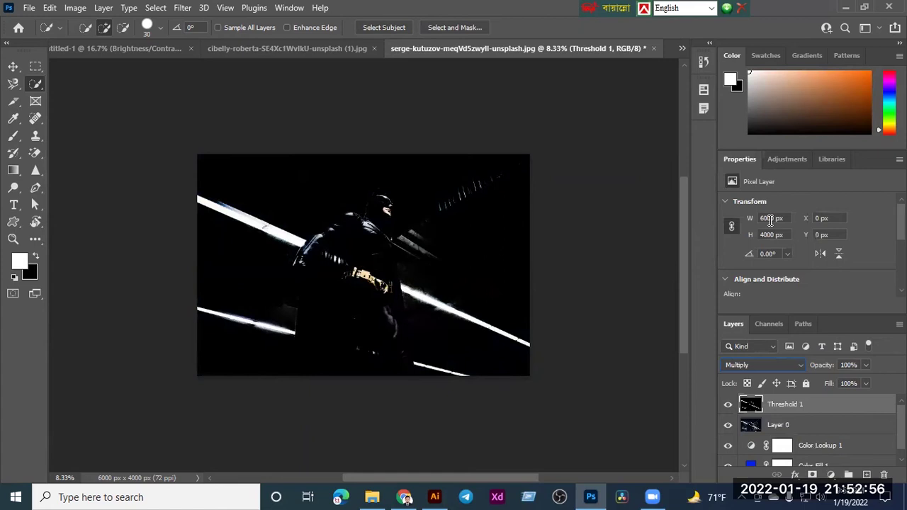
click(865, 364)
drag(854, 380, 840, 382)
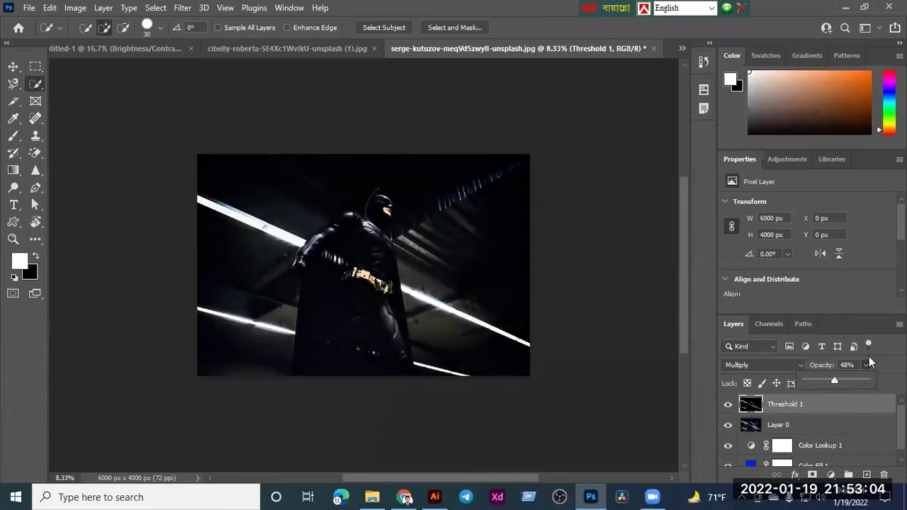
click(865, 365)
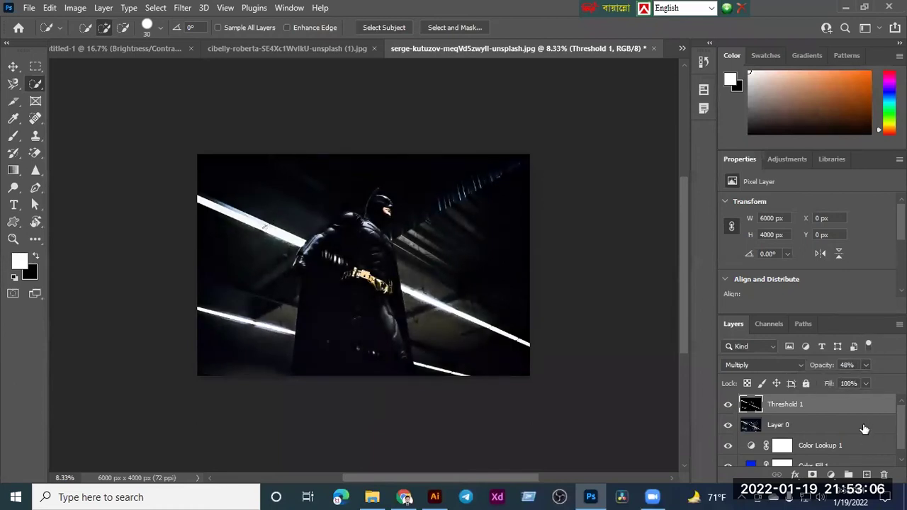
- Delete the merged threshold layer above the Batman photo
scroll(851, 423, down, 1)
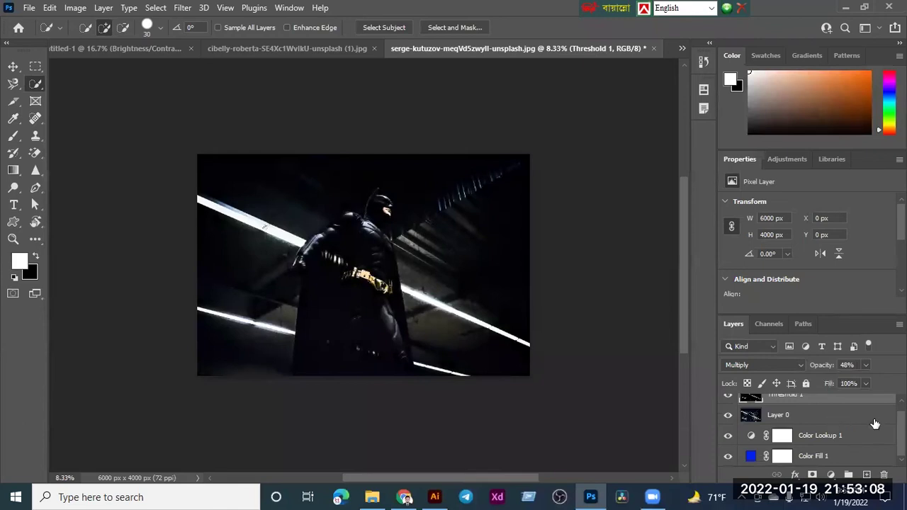
key(Delete)
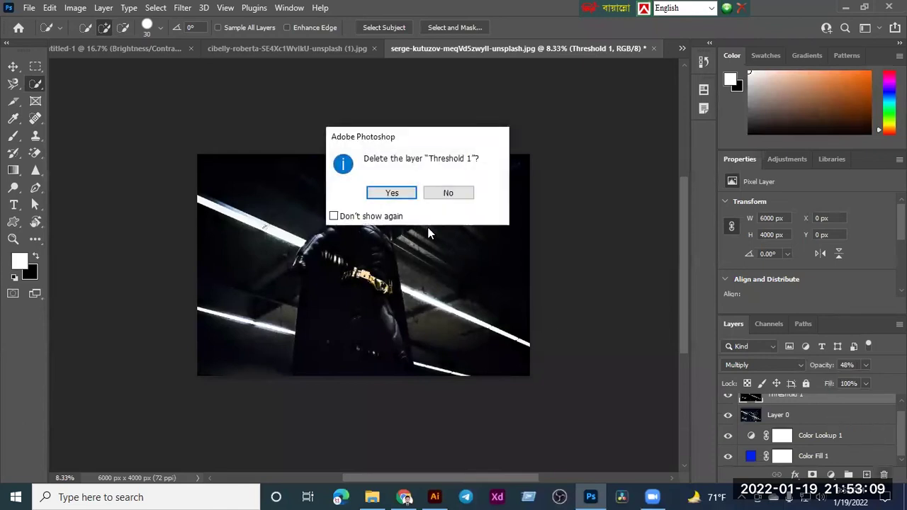
click(406, 199)
- Add a Gradient Map adjustment layer above the Batman photo using the Purple_03 gradient preset
click(832, 474)
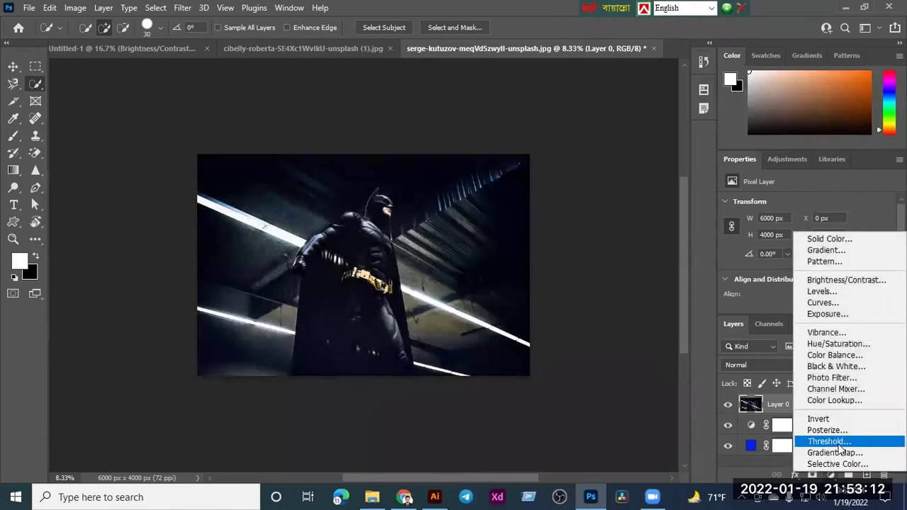
click(830, 455)
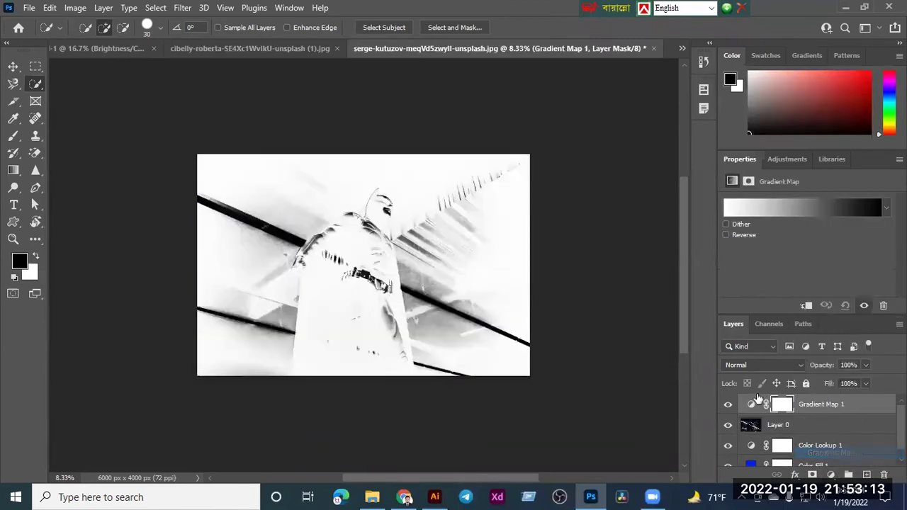
click(792, 206)
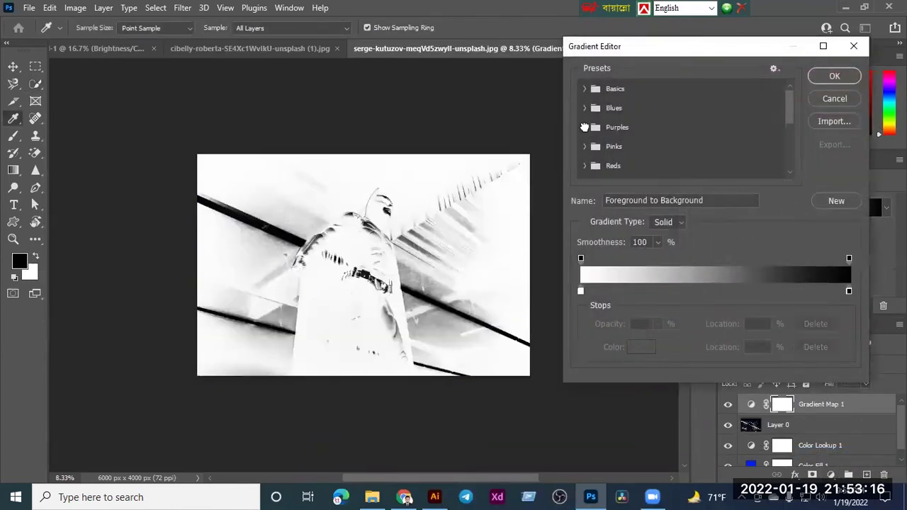
click(584, 126)
click(642, 147)
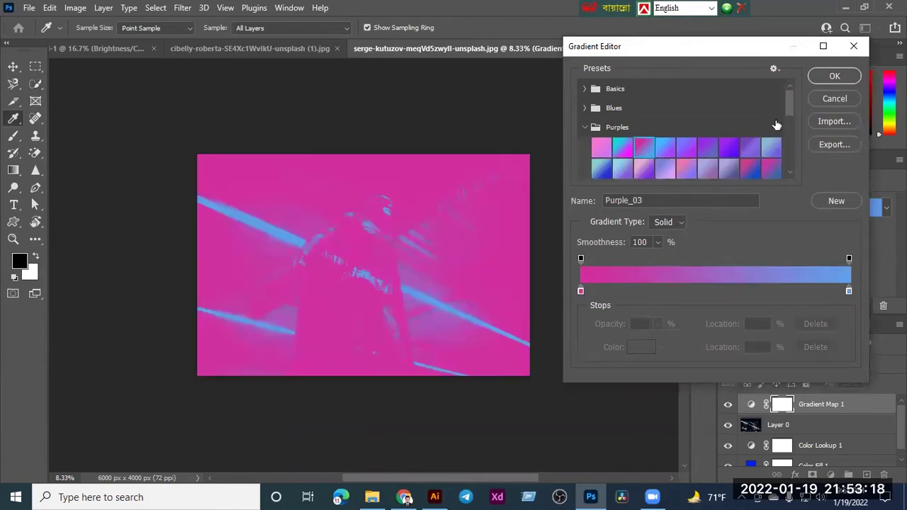
click(830, 77)
- Preview blend modes such as Hard Light on the Gradient Map layer, and delete the layer
click(798, 365)
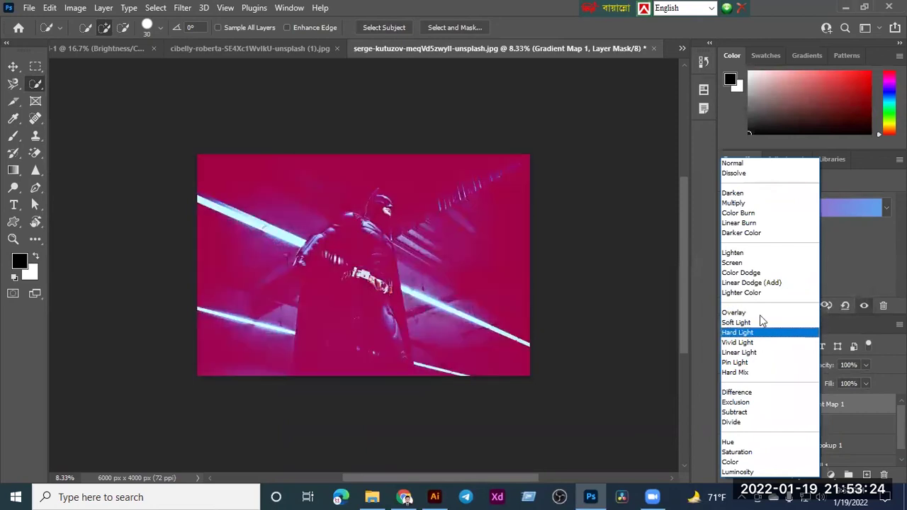
click(864, 406)
drag(868, 407, 884, 474)
- Add a Selective Color adjustment layer above the Batman photo and set its Greens to Cyan +35% and Magenta +30%
click(830, 475)
click(838, 474)
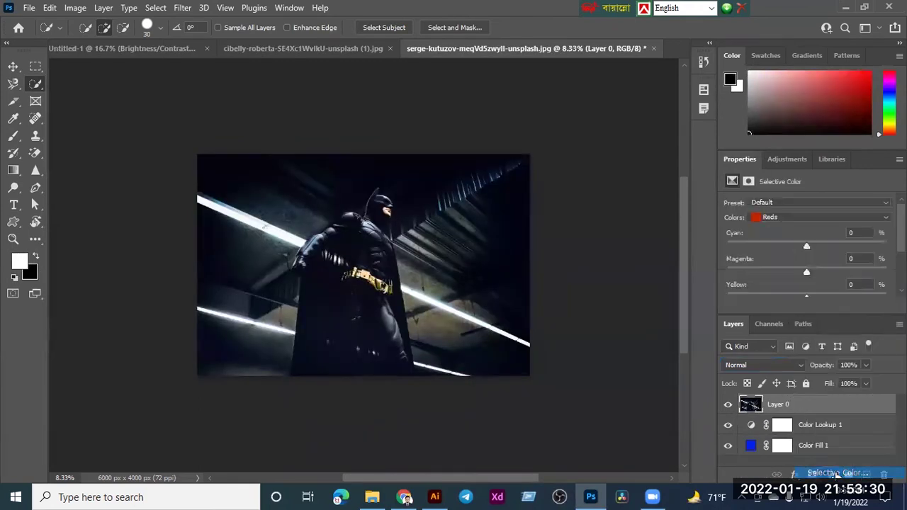
click(779, 218)
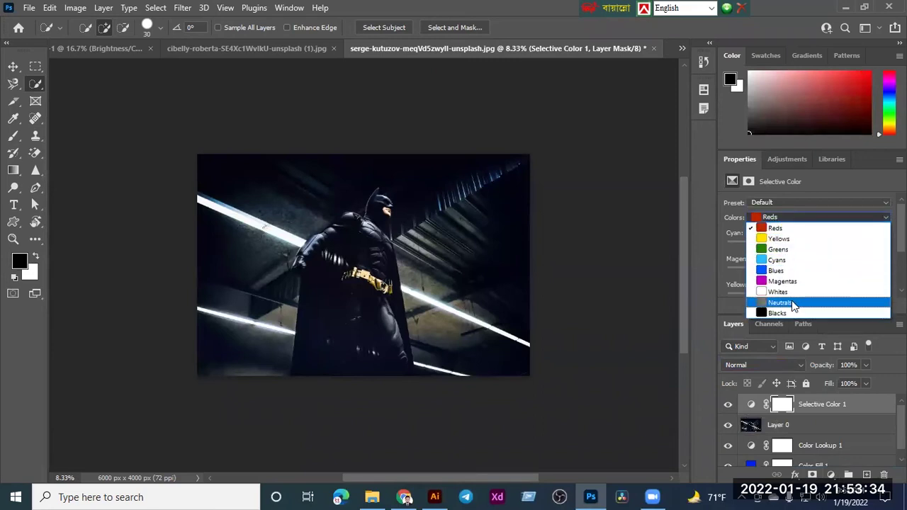
click(793, 304)
click(813, 224)
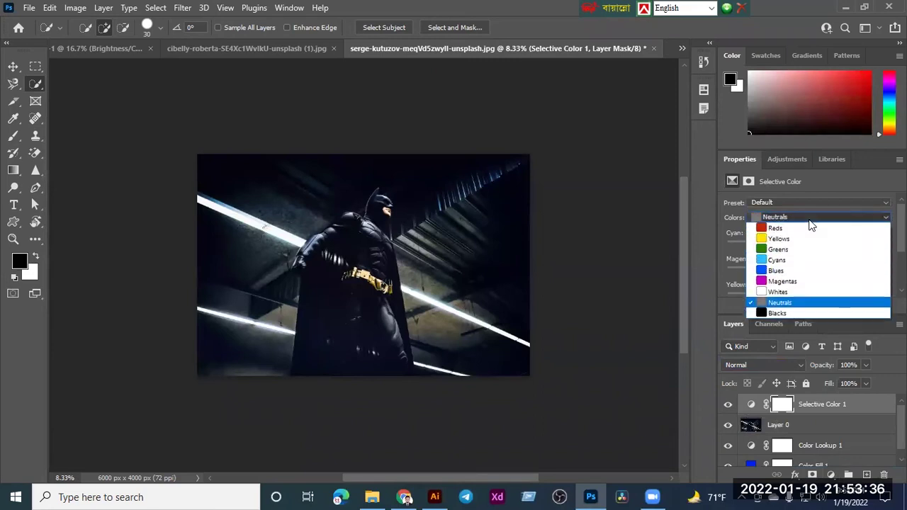
click(806, 250)
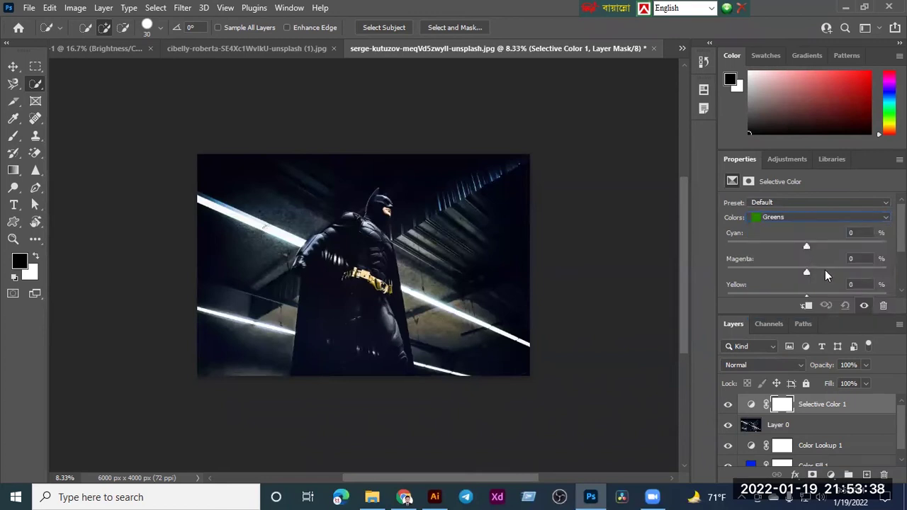
drag(813, 248, 820, 249)
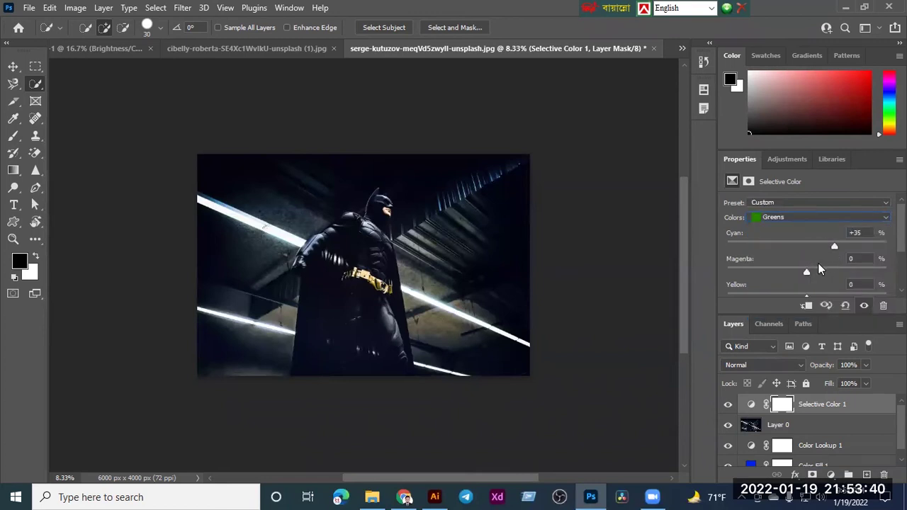
- Reset the Selective Color adjustment to the Default preset and set the Black amount to -57%
click(834, 202)
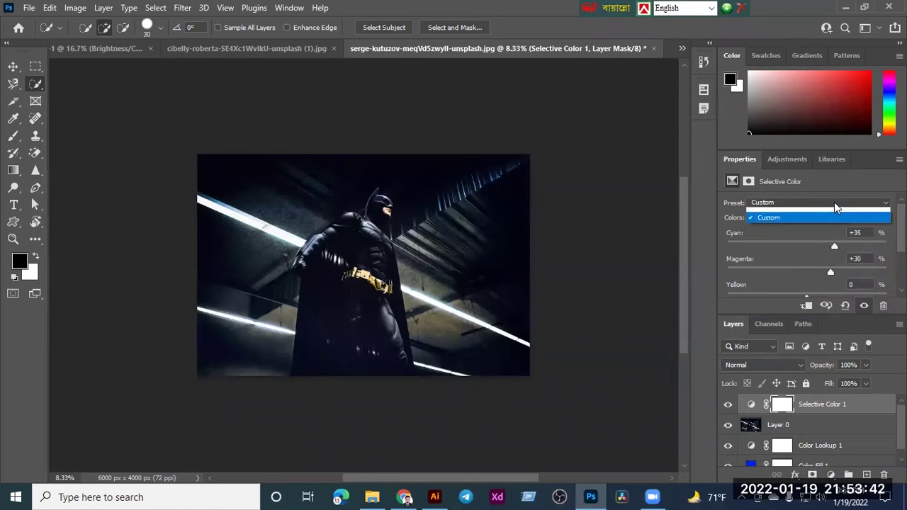
click(834, 213)
click(837, 202)
click(835, 213)
scroll(815, 275, down, 2)
drag(806, 272, 761, 266)
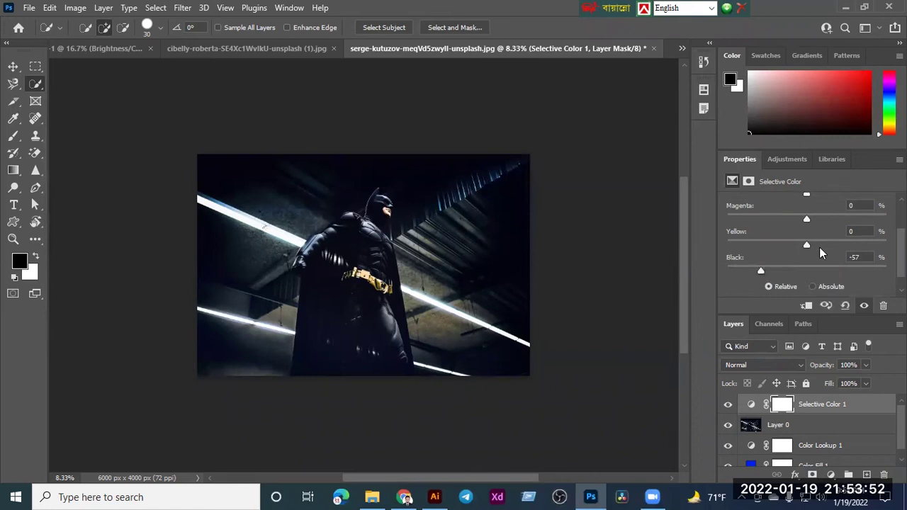
- Delete the Selective Color layer's mask and the adjustment layer itself
click(884, 474)
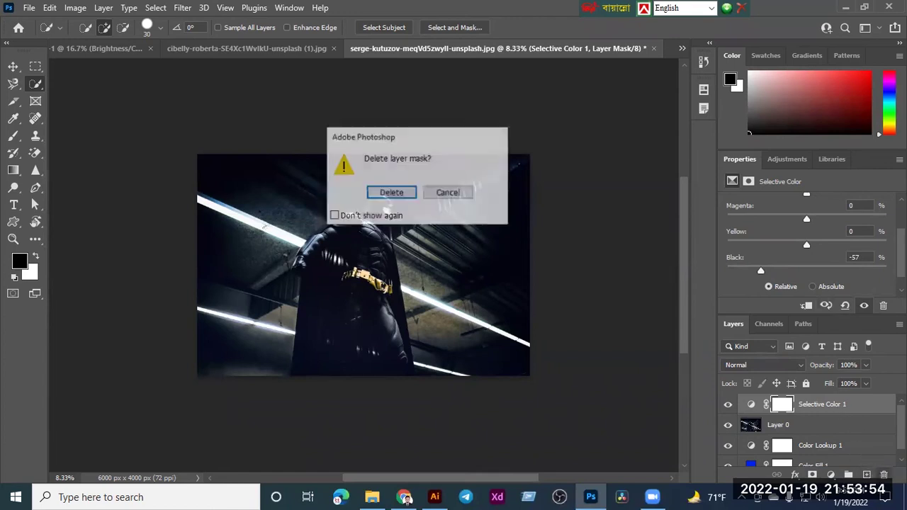
click(411, 194)
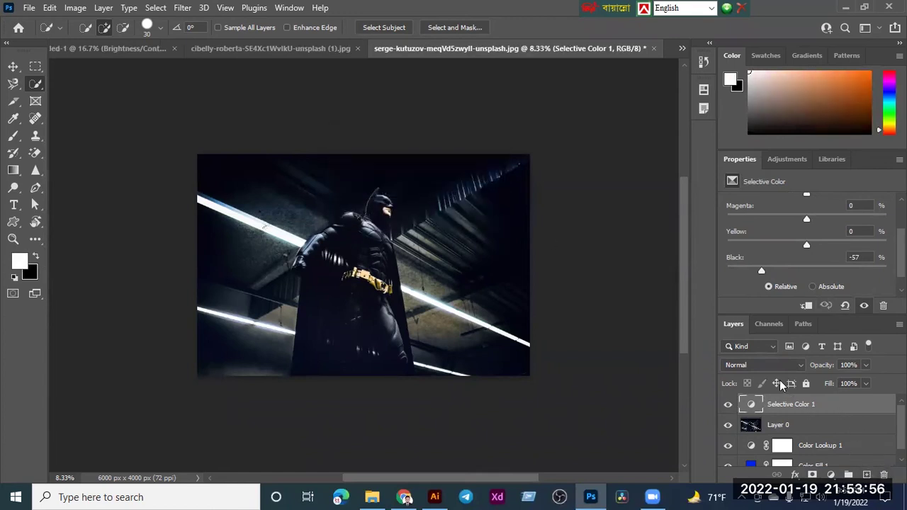
drag(855, 406, 883, 475)
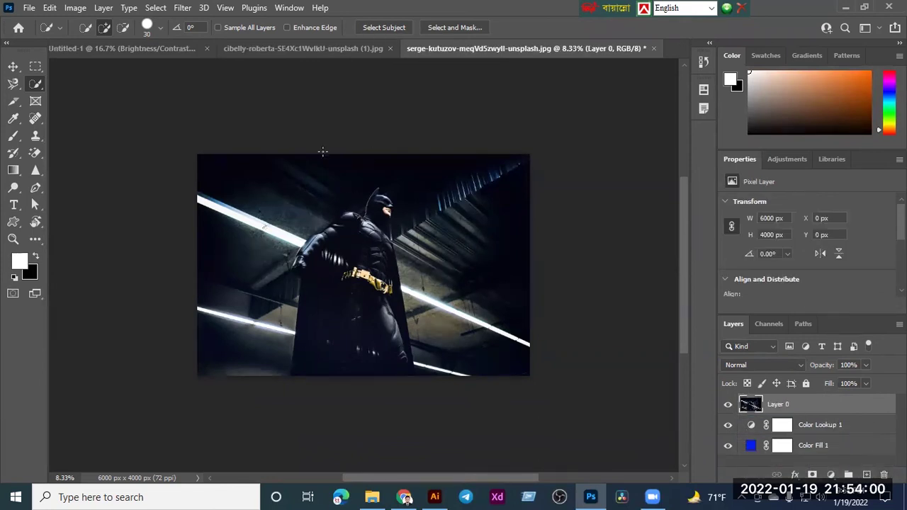
- Trace a freehand Lasso selection around the whole Batman figure, down to the photo's lower edge
click(12, 66)
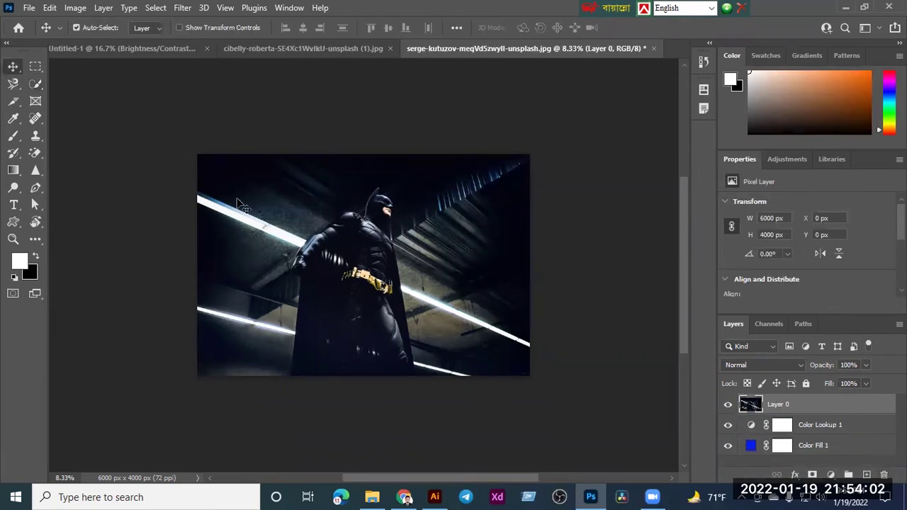
key(ctrl)
key(ctrl+plus)
key(ctrl+plus)
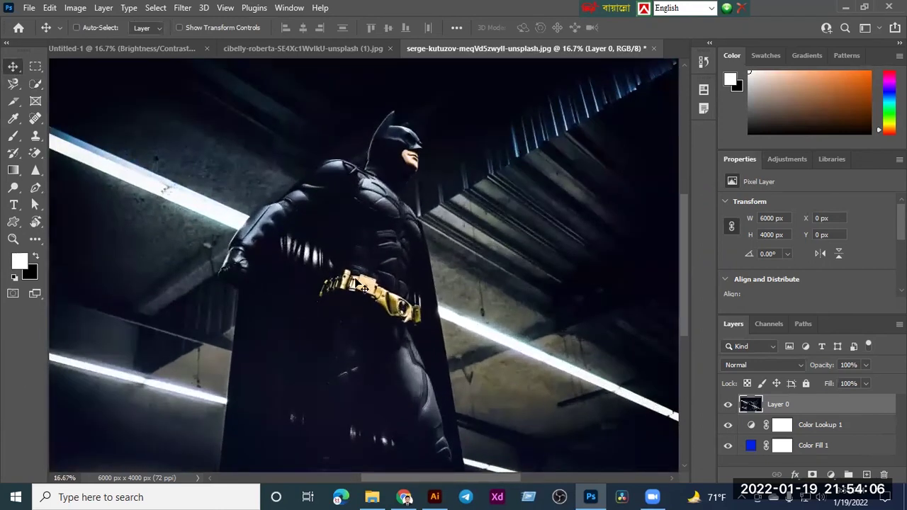
key(ctrl+minus)
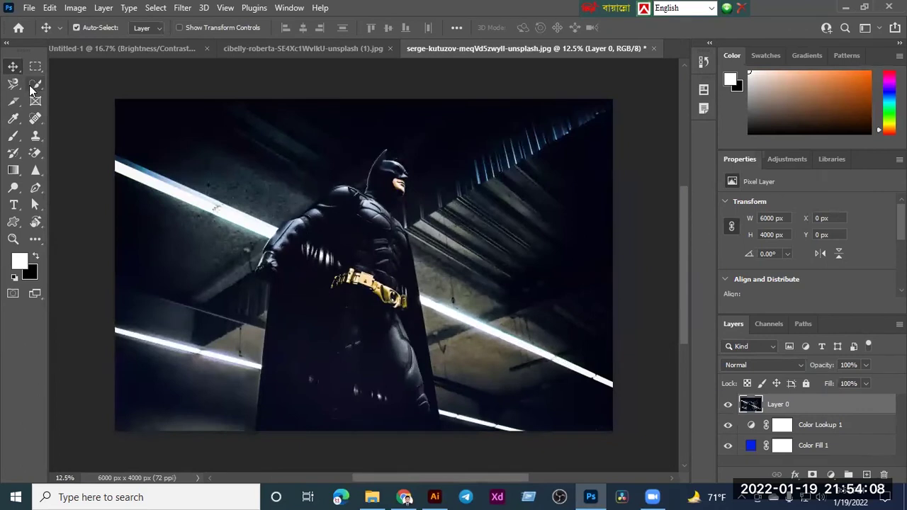
click(27, 88)
click(4, 92)
right_click(21, 89)
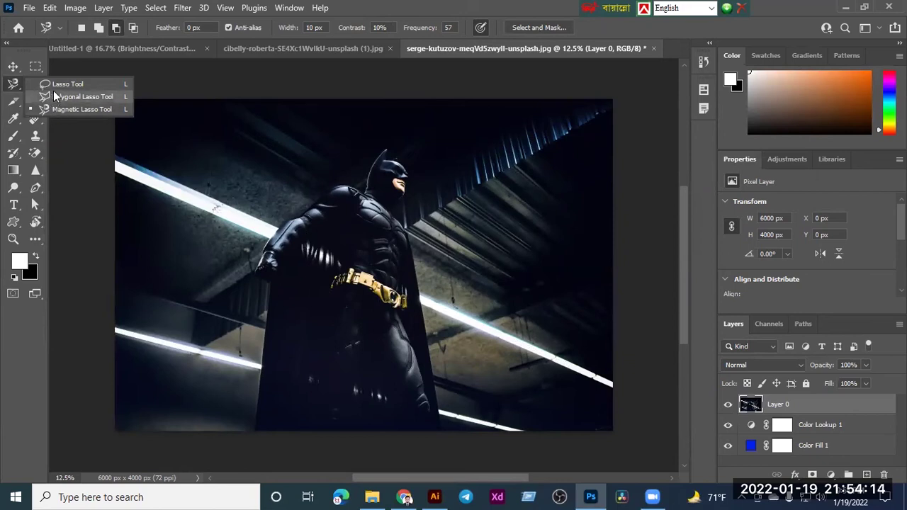
click(55, 86)
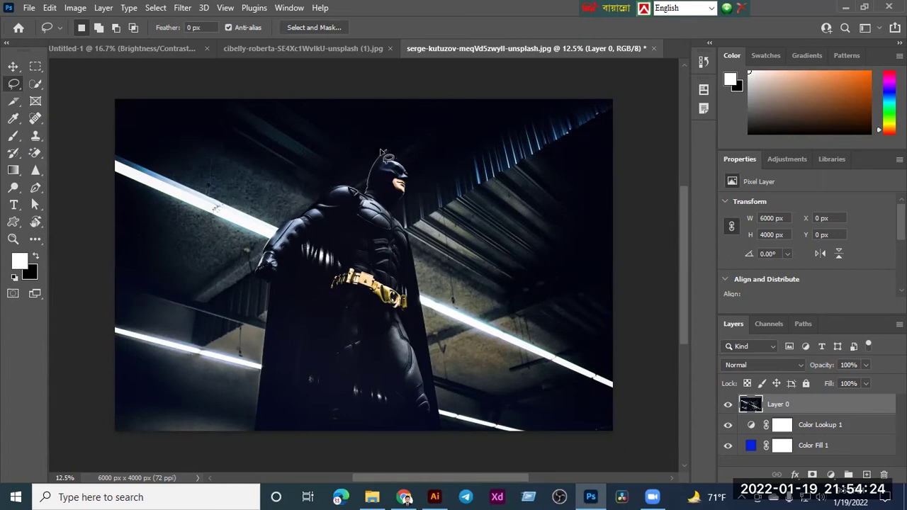
mouse_move(382, 151)
mouse_down()
mouse_move(374, 197)
mouse_move(338, 188)
mouse_move(275, 232)
mouse_move(258, 270)
mouse_move(269, 319)
mouse_move(248, 418)
mouse_up()
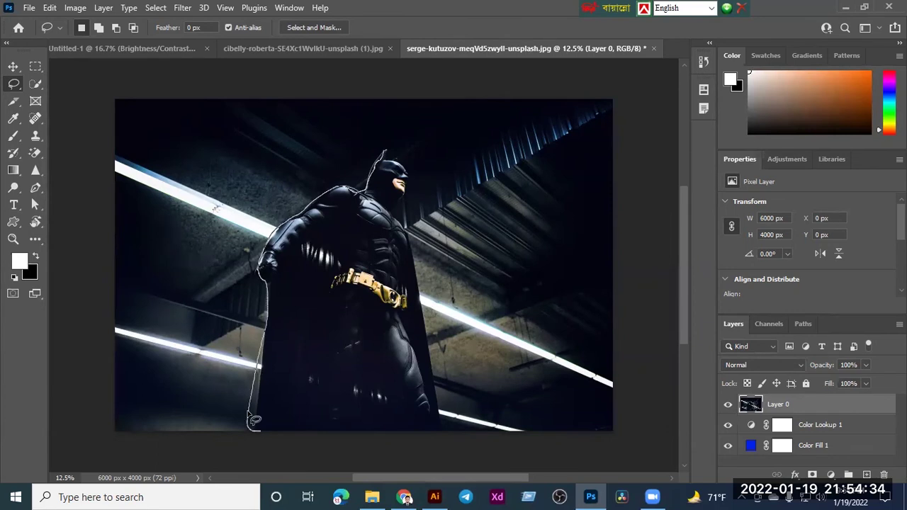
drag(308, 431, 389, 431)
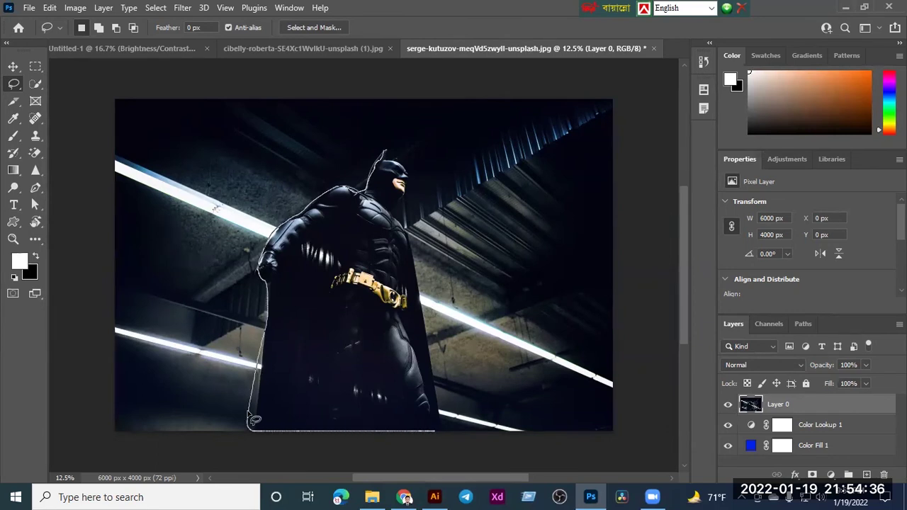
mouse_move(445, 428)
mouse_down()
mouse_move(445, 388)
mouse_move(402, 207)
mouse_move(410, 172)
mouse_move(404, 157)
mouse_move(390, 158)
mouse_up()
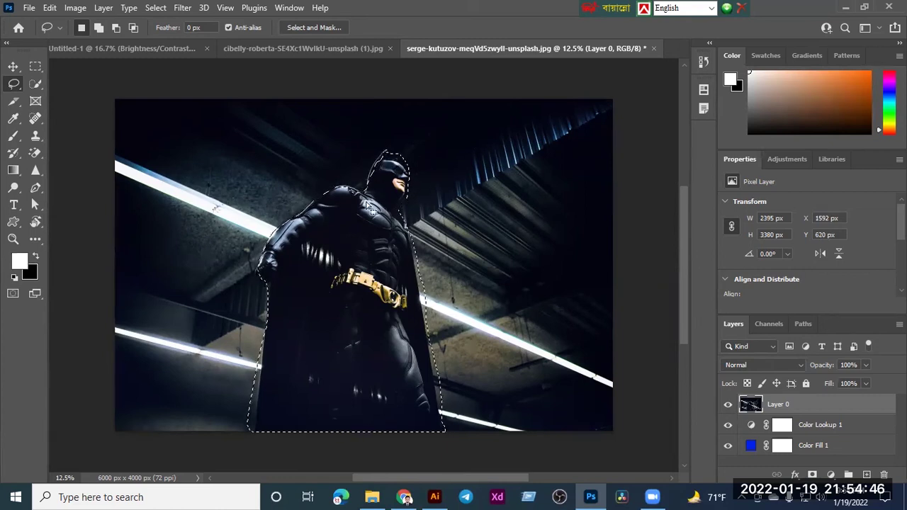
- Mask the Batman photo layer to the selection and hide the blue Color Fill layer
click(813, 474)
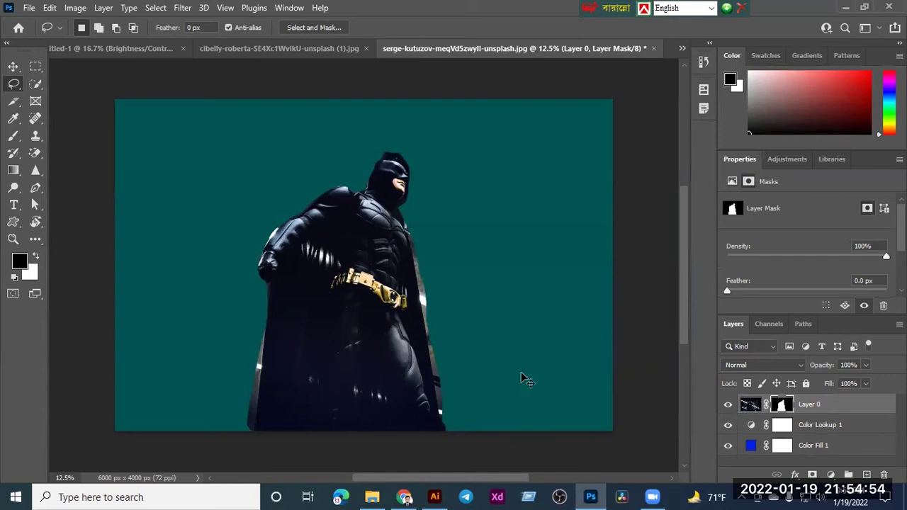
click(728, 445)
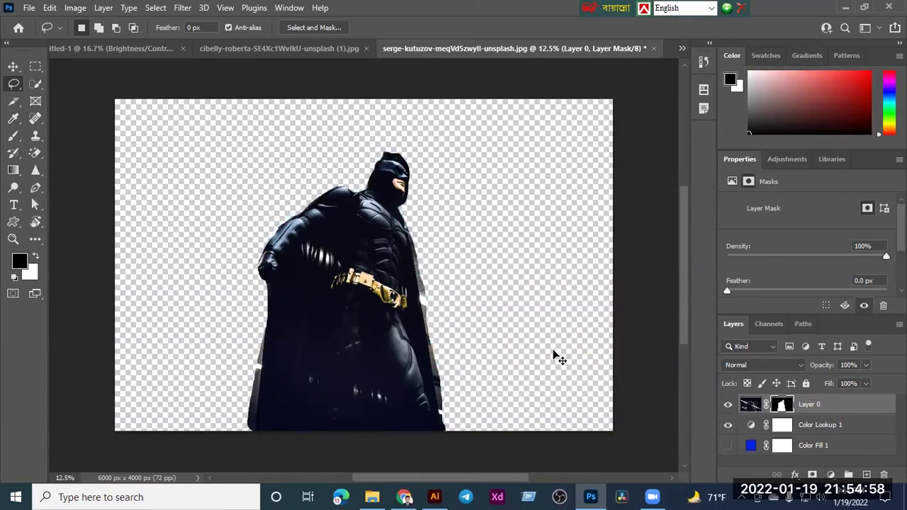
- Undo the fill hiding, the photo's layer mask, the lasso selection and the Selective Color layer deletion
key(ctrl+z)
key(ctrl+z)
key(ctrl+z)
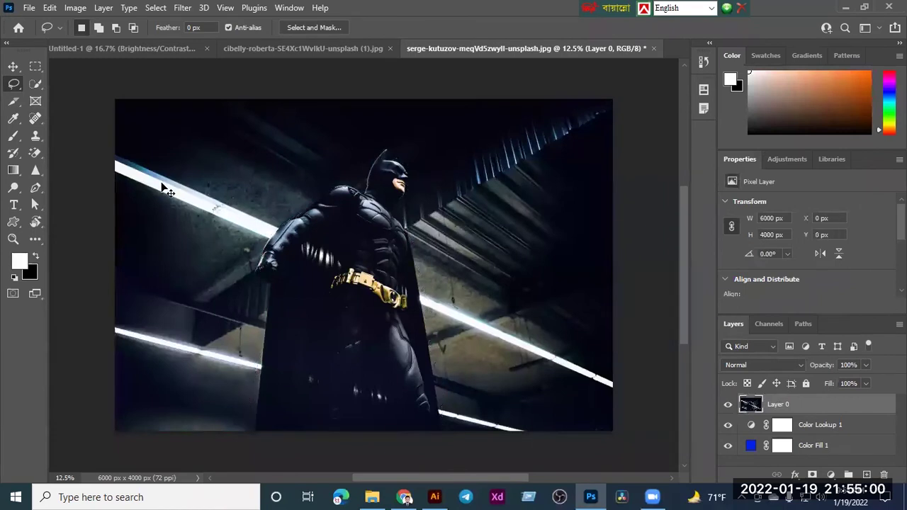
key(ctrl+z)
- Switch to the Polygonal Lasso tool for selecting the Batman figure
right_click(15, 85)
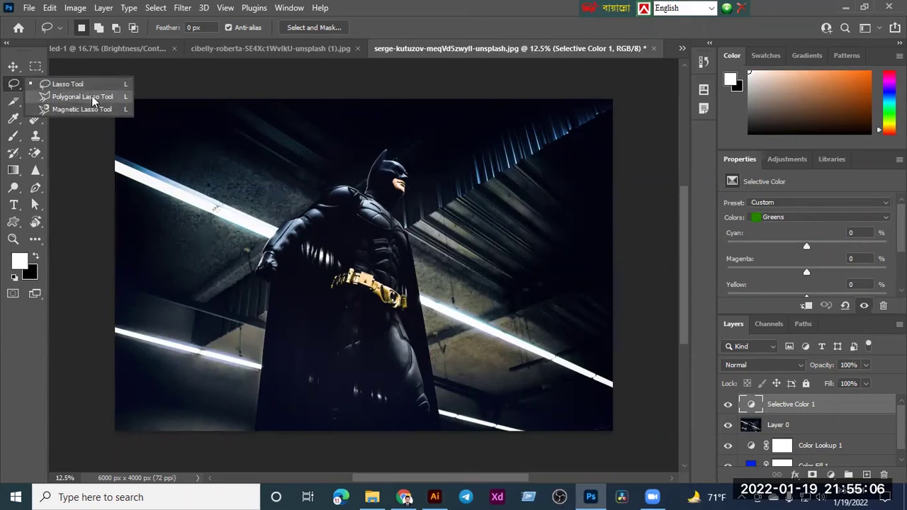
click(91, 103)
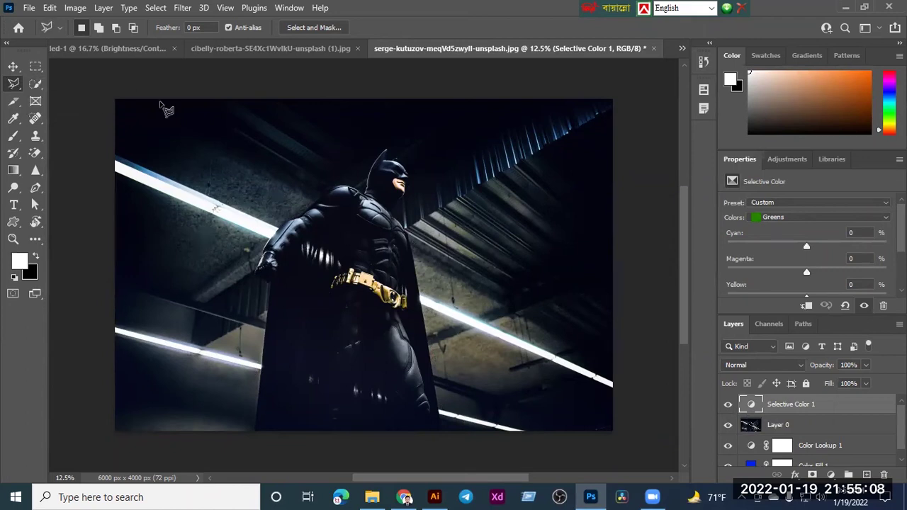
- Outline the figure's head and upper chest with the Polygonal Lasso and fill it with white on a new layer
click(385, 151)
click(365, 188)
click(339, 186)
click(306, 213)
click(376, 245)
click(449, 213)
click(431, 163)
click(387, 153)
click(868, 475)
key(alt+BackSpace)
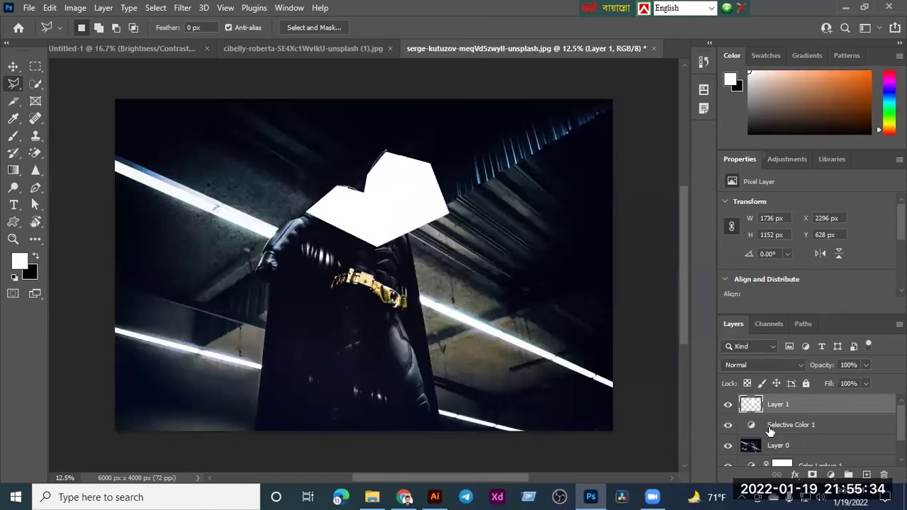
- Hide the photo layer to view the white shape alone, delete the Selective Color 1 layer and show the photo again
click(729, 446)
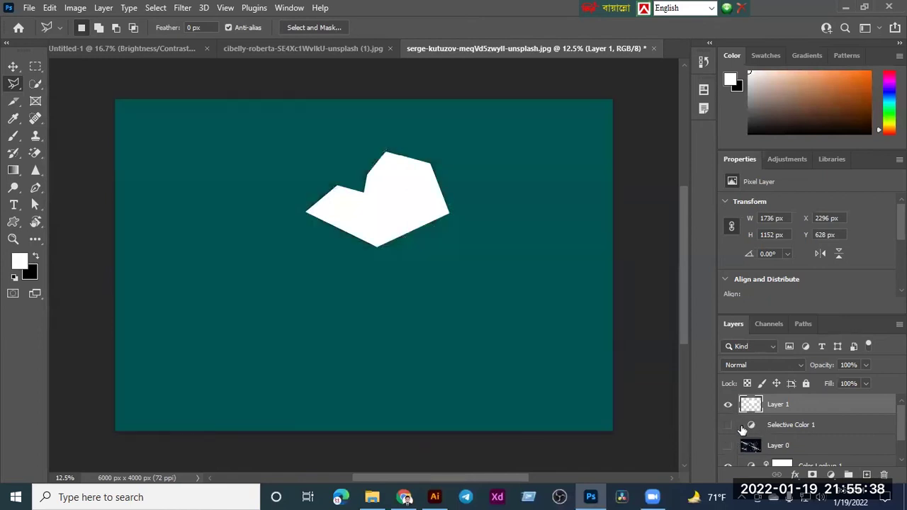
click(790, 427)
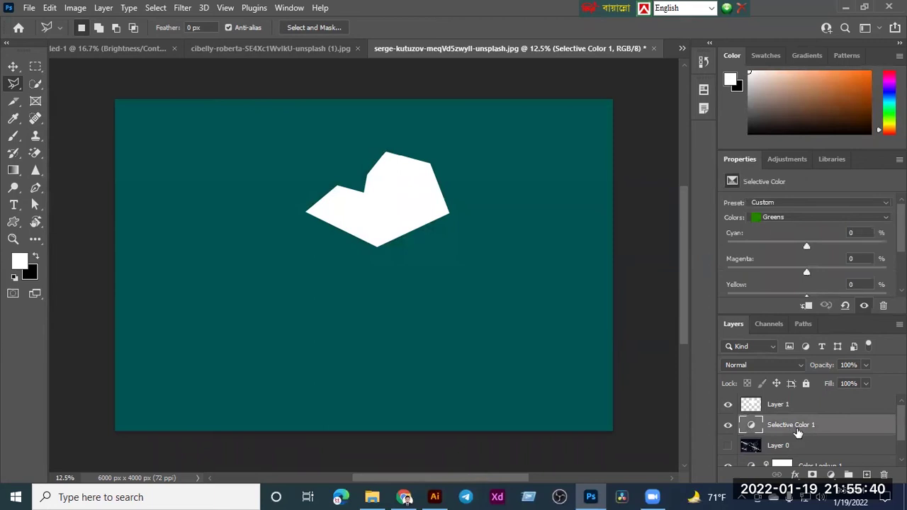
click(884, 475)
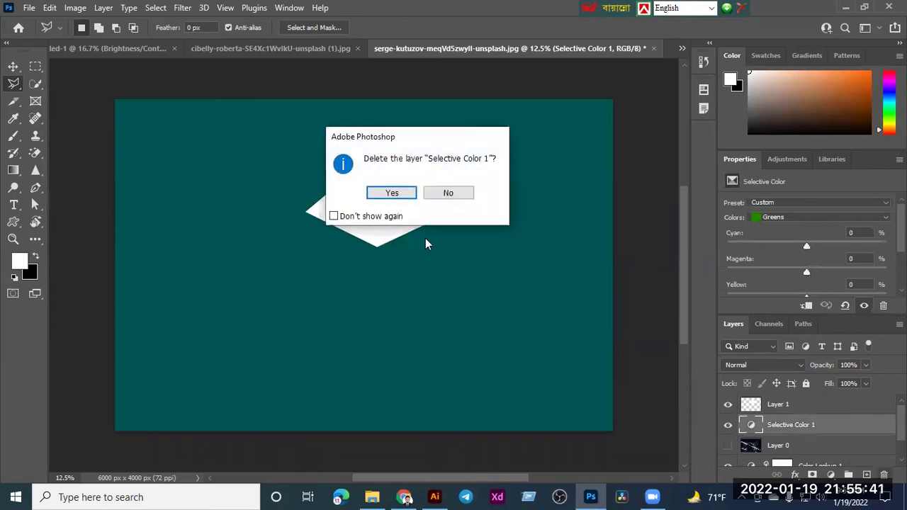
click(392, 193)
click(729, 424)
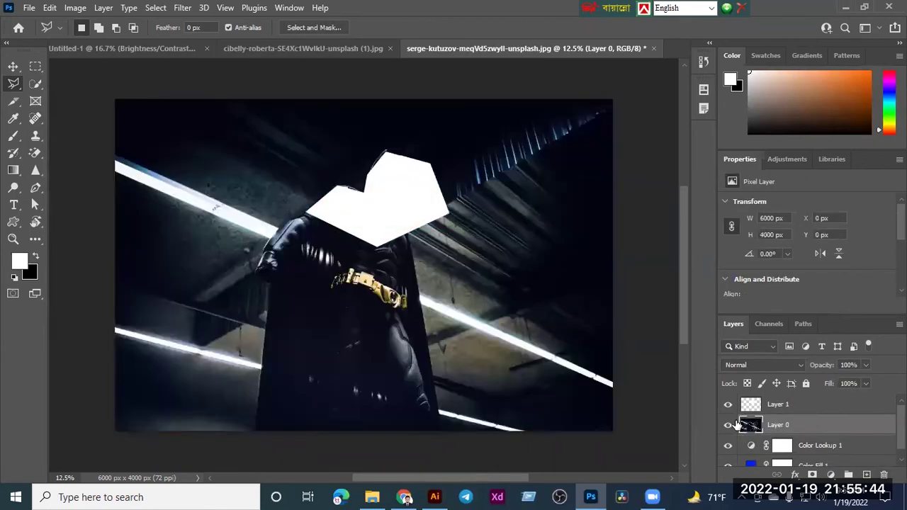
- Undo the layer deletion, the visibility changes and the white-filled polygon layer
key(ctrl+z)
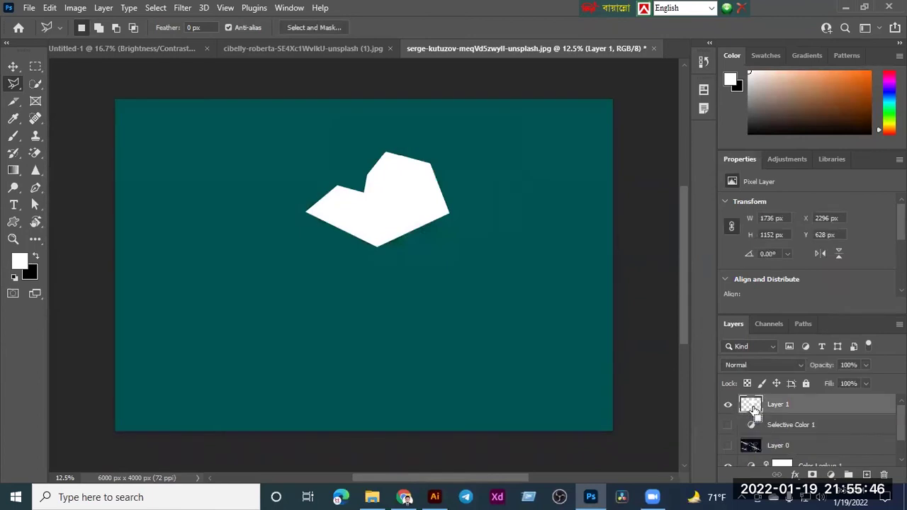
key(ctrl+z)
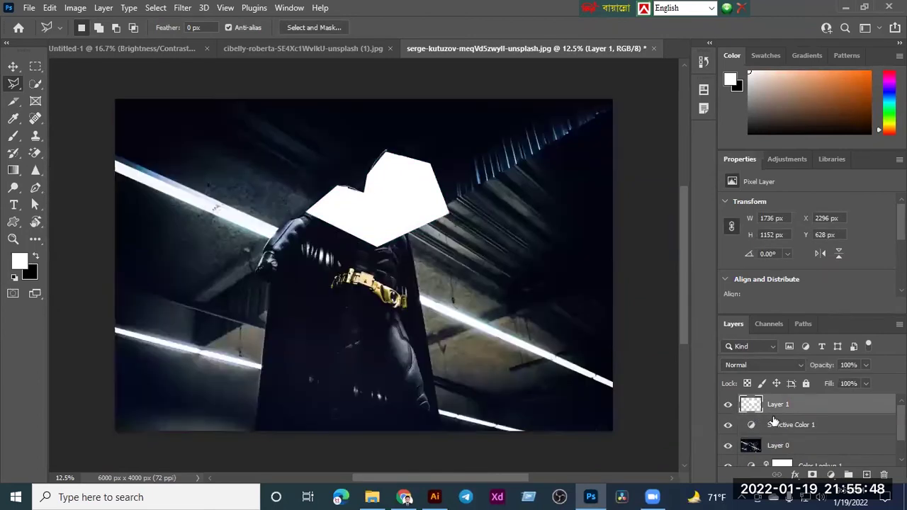
key(ctrl+z)
key(ctrl+z)
key(ctrl+z)
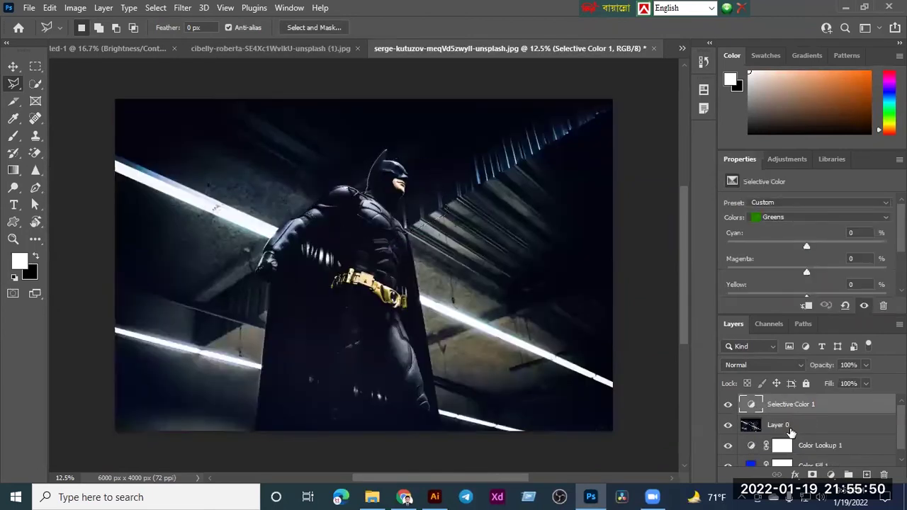
- Delete the Selective Color 1 adjustment layer
drag(827, 407, 884, 474)
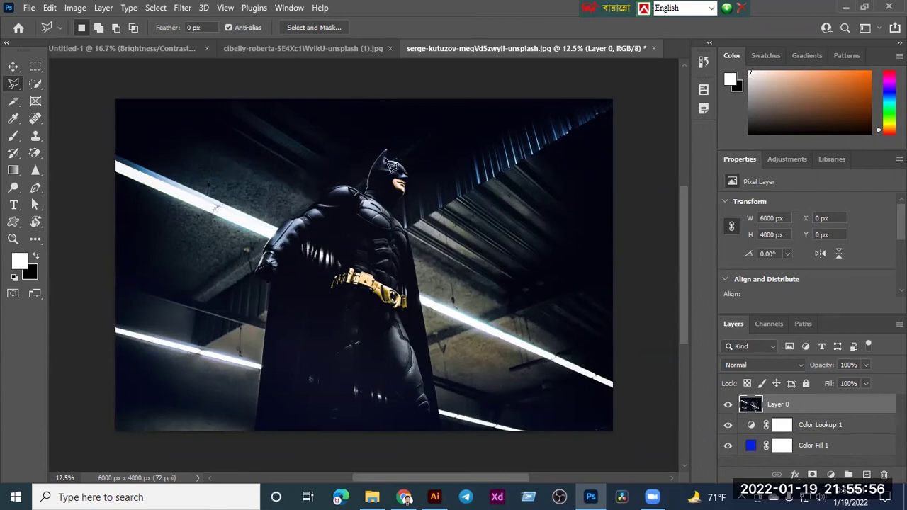
- Select the figure's head on Layer 0 with a four-sided Polygonal Lasso outline
click(395, 140)
click(345, 173)
click(358, 225)
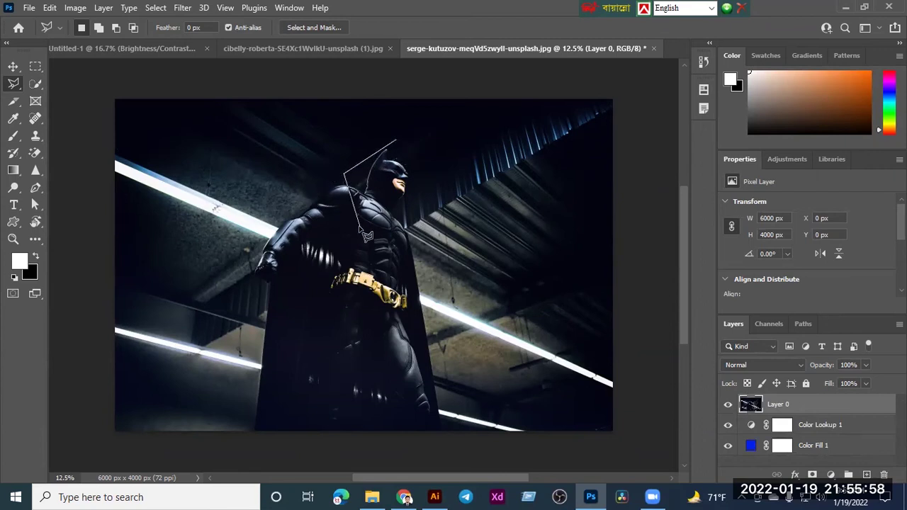
click(439, 186)
click(395, 141)
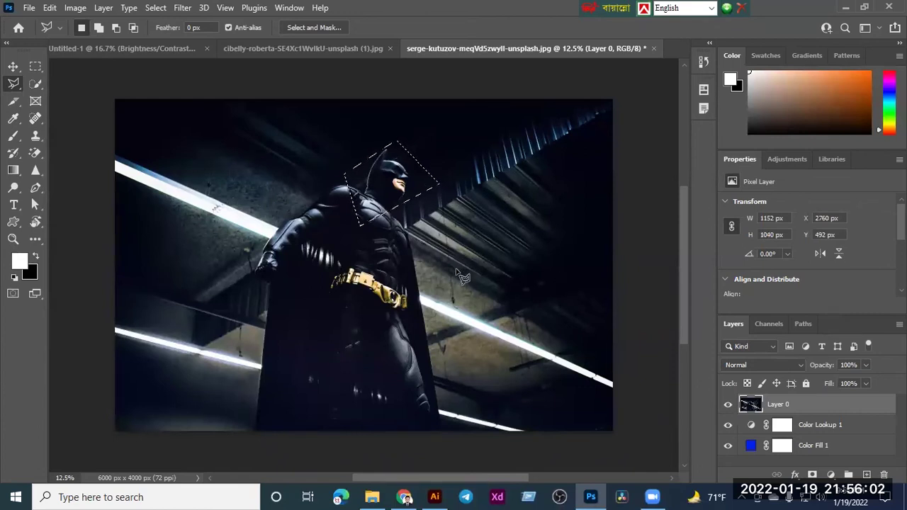
- Cut the selected head out of Layer 0, paste it onto a new layer and hide Layer 0
key(ctrl+x)
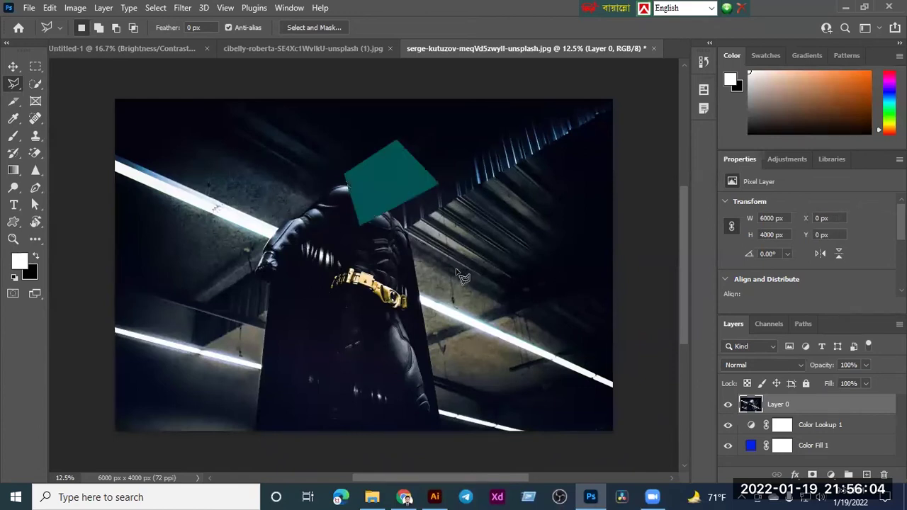
click(867, 474)
key(ctrl+v)
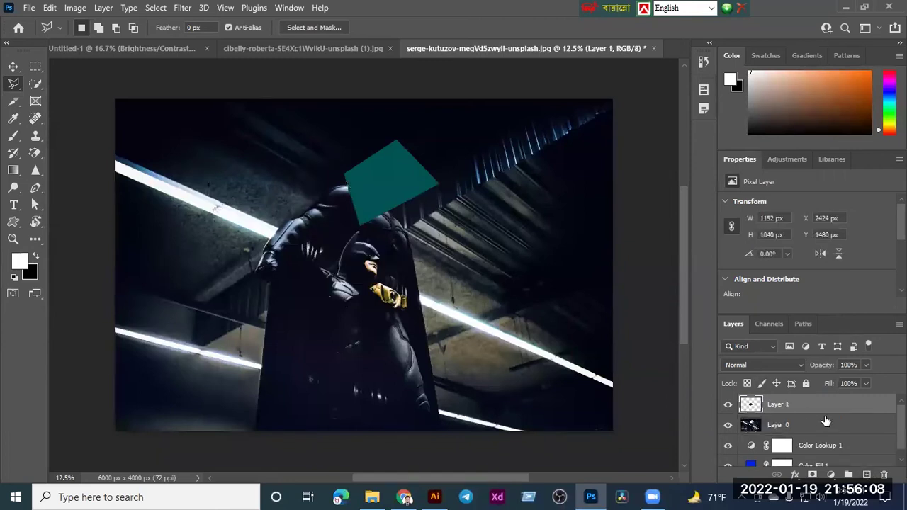
click(728, 425)
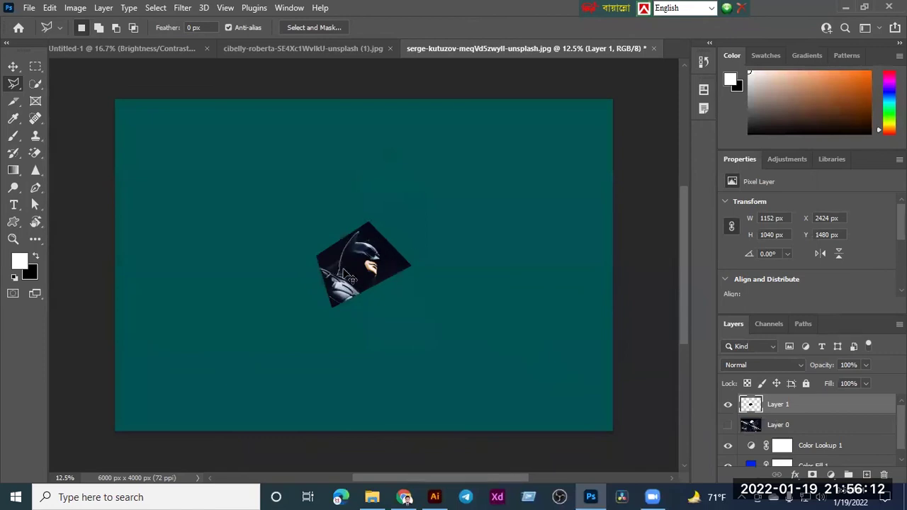
- Undo the cut and paste of the head and clear the selection
key(ctrl+z)
key(ctrl+z)
key(ctrl+z)
key(ctrl+z)
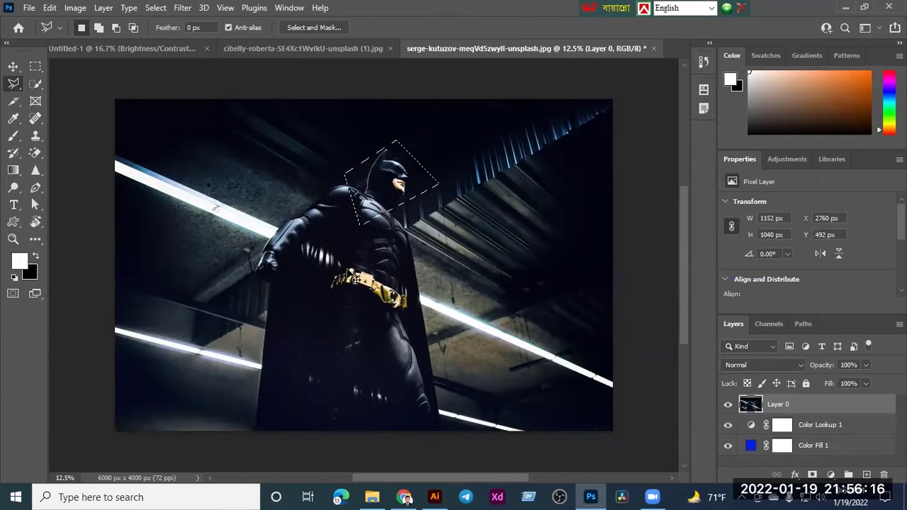
key(ctrl+d)
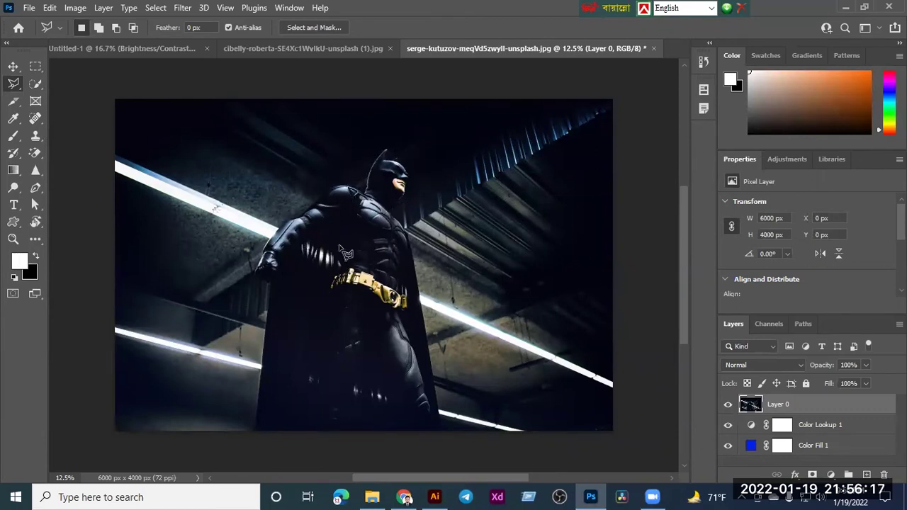
- Select the whole Batman figure with the Object Selection tool by framing it in a rectangle
click(13, 86)
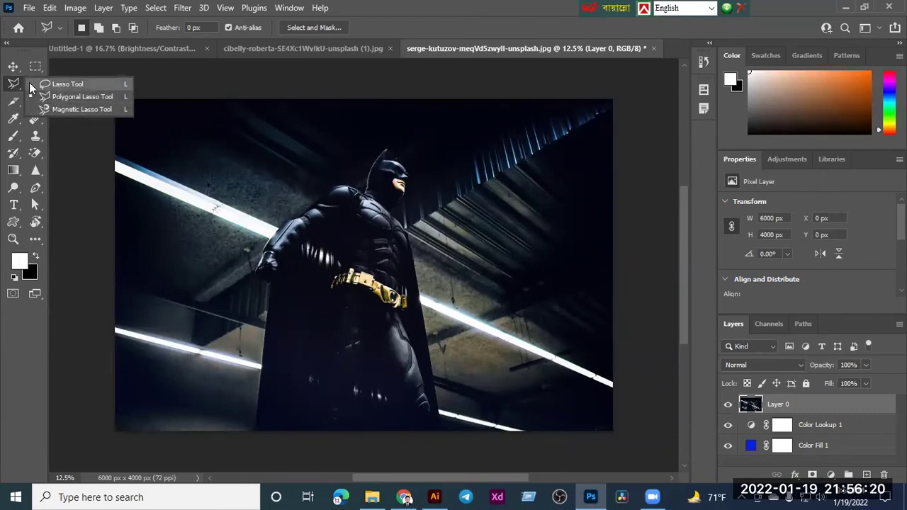
click(30, 88)
click(36, 83)
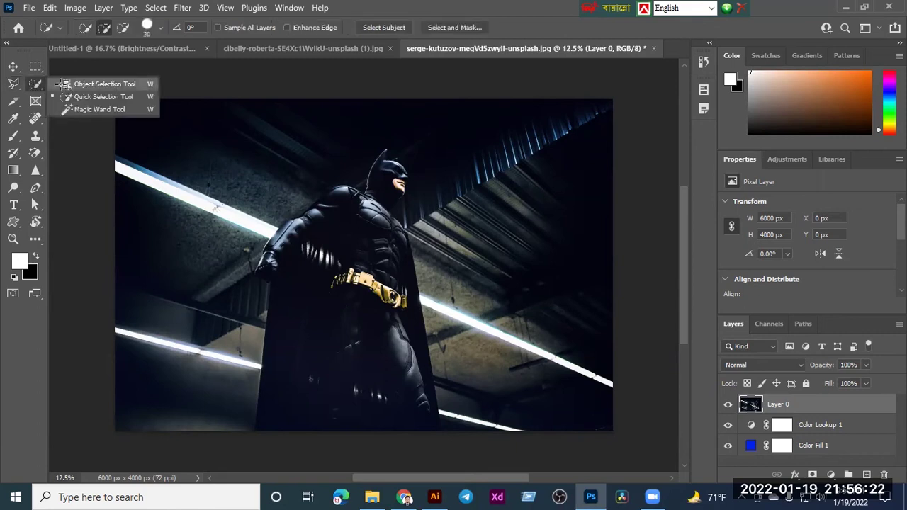
click(64, 84)
drag(181, 115, 465, 429)
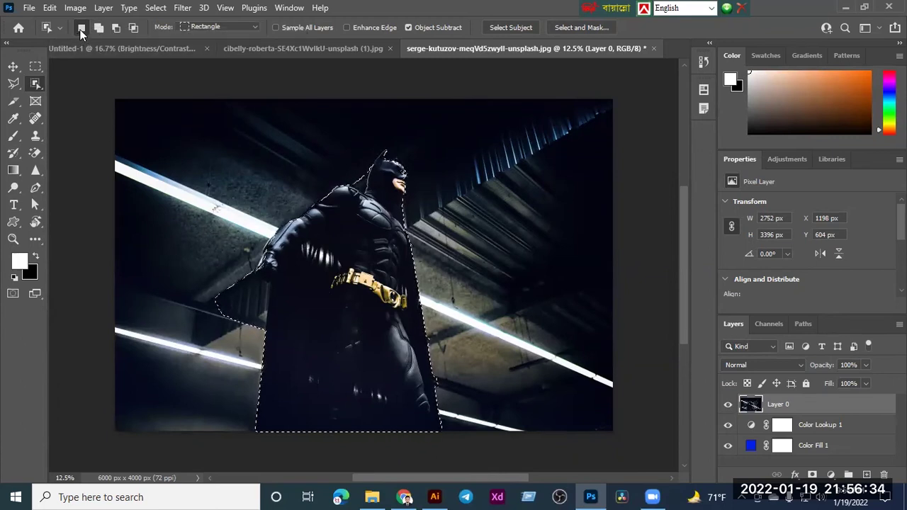
- Try a new object selection about 576 by 472 px on the dark ceiling above the shoulder, and undo it
drag(289, 119, 333, 157)
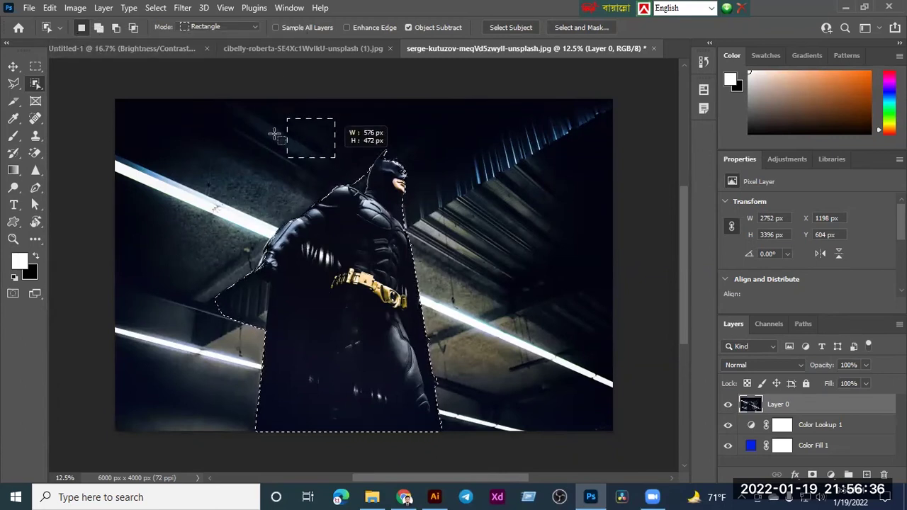
key(ctrl+z)
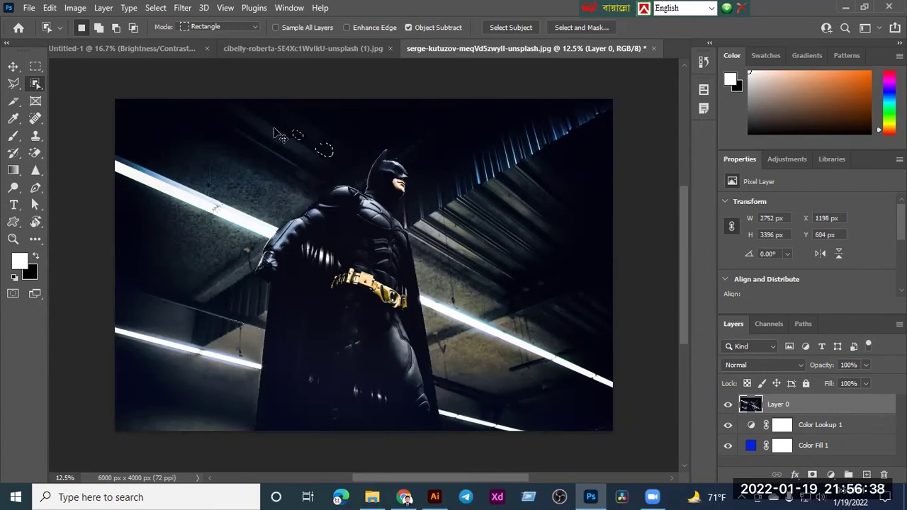
- Add the ceiling area in the photo's lower-right part to the existing figure selection
click(99, 29)
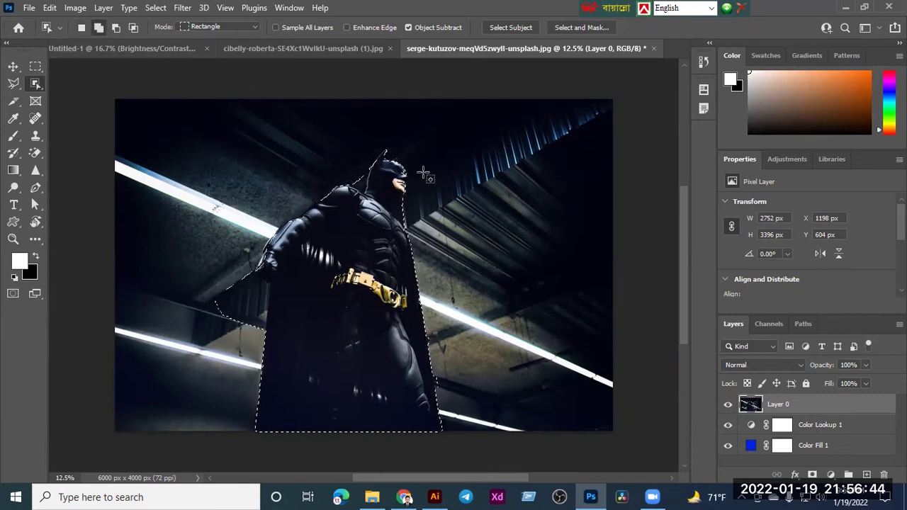
drag(458, 269, 593, 404)
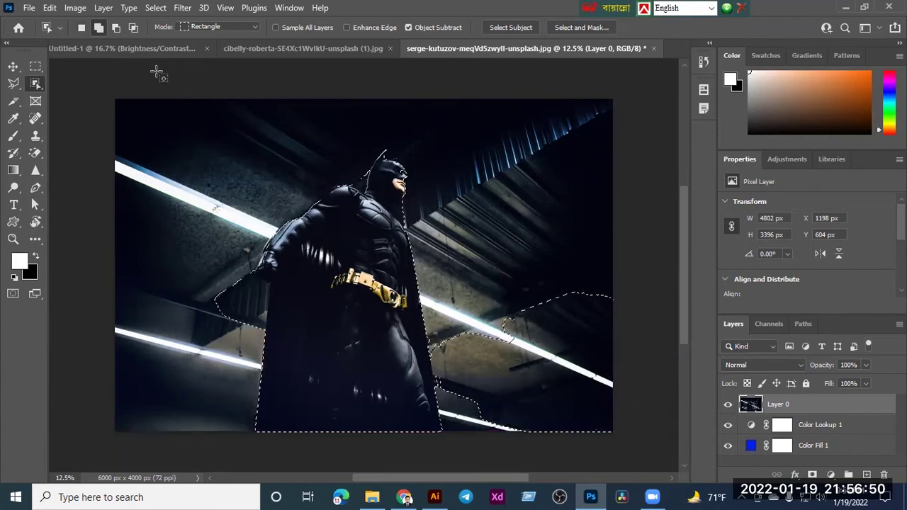
- Subtract the background areas in the photo's lower-right part from the selection with several Object Selection rectangles
click(116, 28)
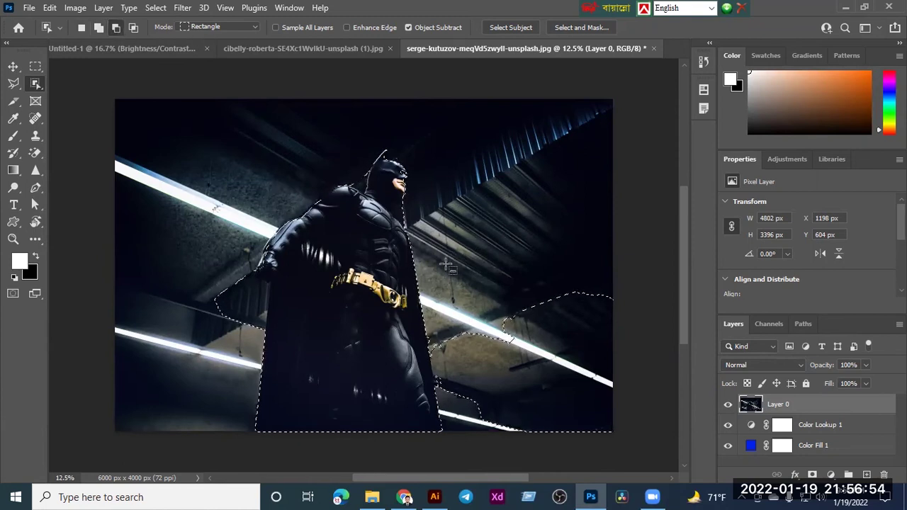
drag(428, 274, 532, 411)
drag(496, 275, 610, 386)
drag(557, 351, 560, 351)
drag(465, 367, 622, 482)
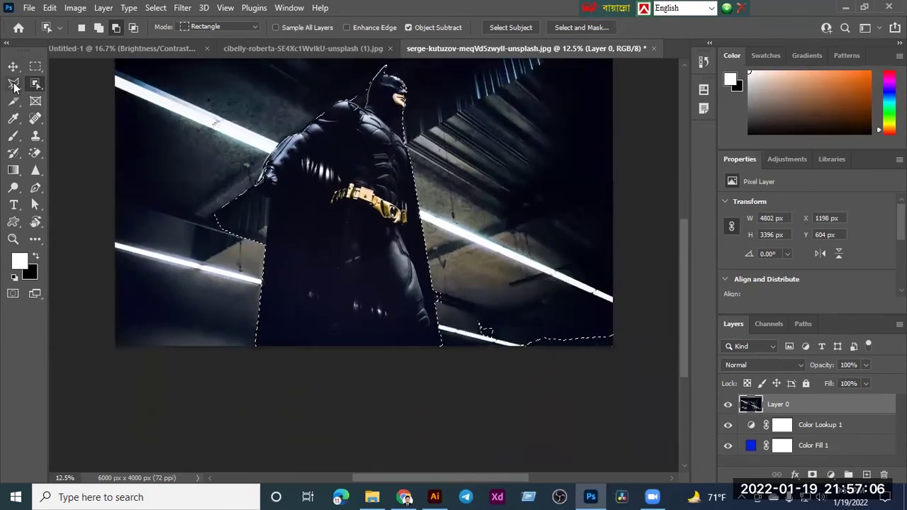
- Intersect the selection with two Object Selection rectangles over the photo's lower-right corner
right_click(14, 86)
right_click(37, 85)
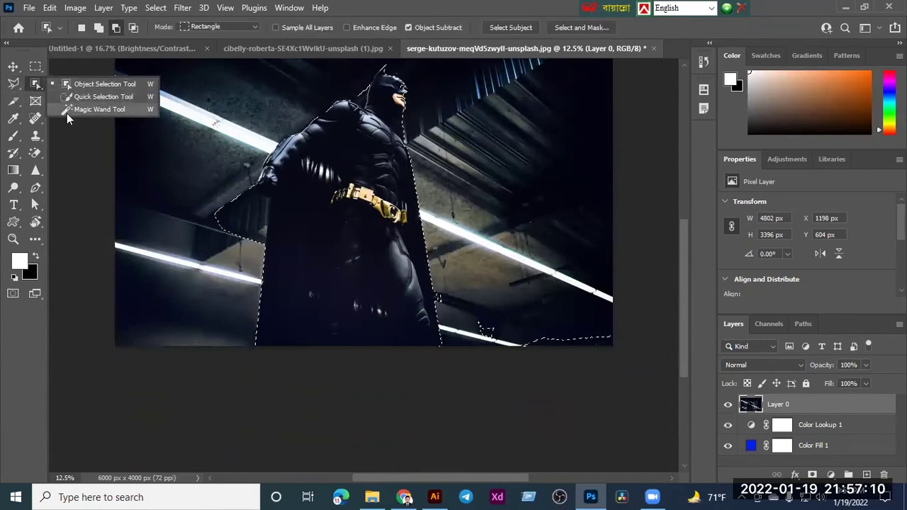
click(85, 84)
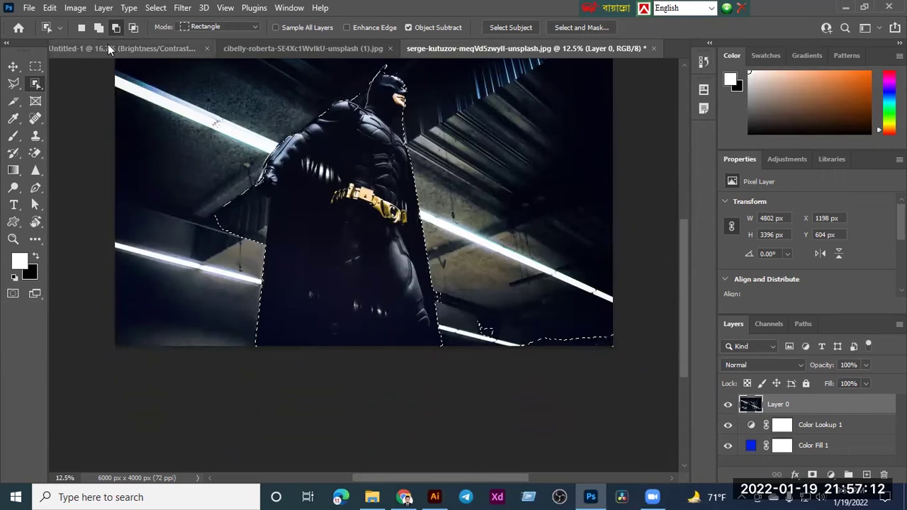
click(135, 29)
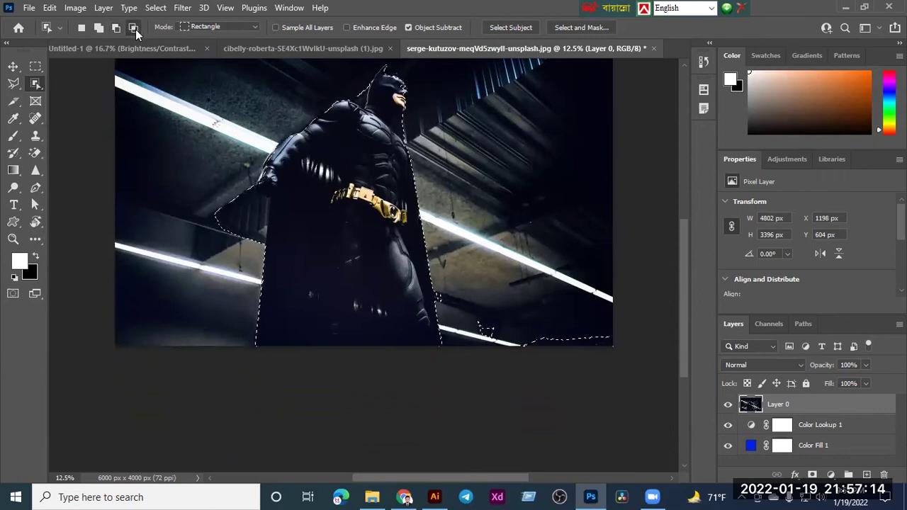
drag(466, 311, 616, 383)
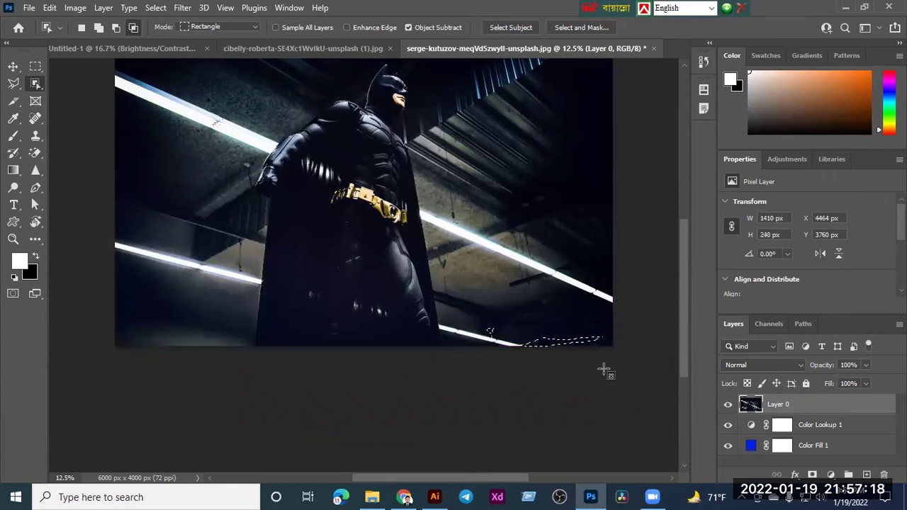
drag(500, 317, 603, 348)
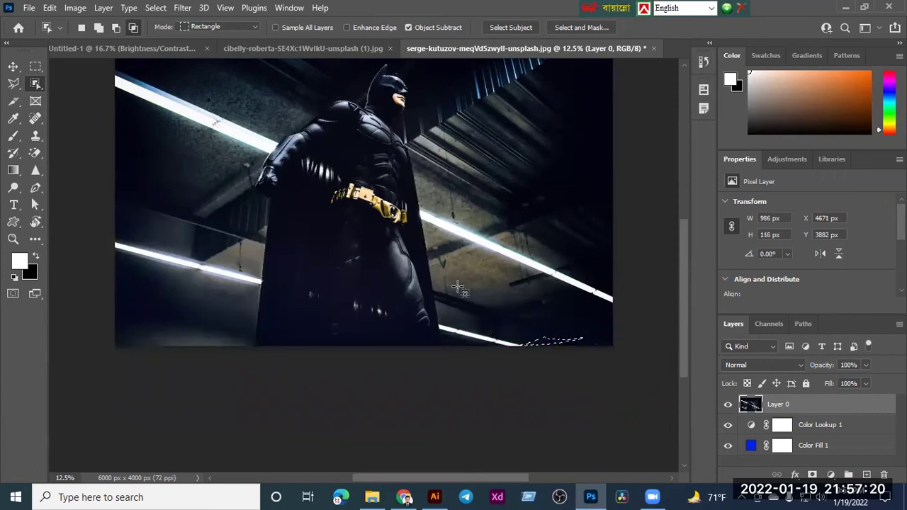
- Undo the intersections and the preceding subtractions from the selection
key(ctrl+z)
key(ctrl+z)
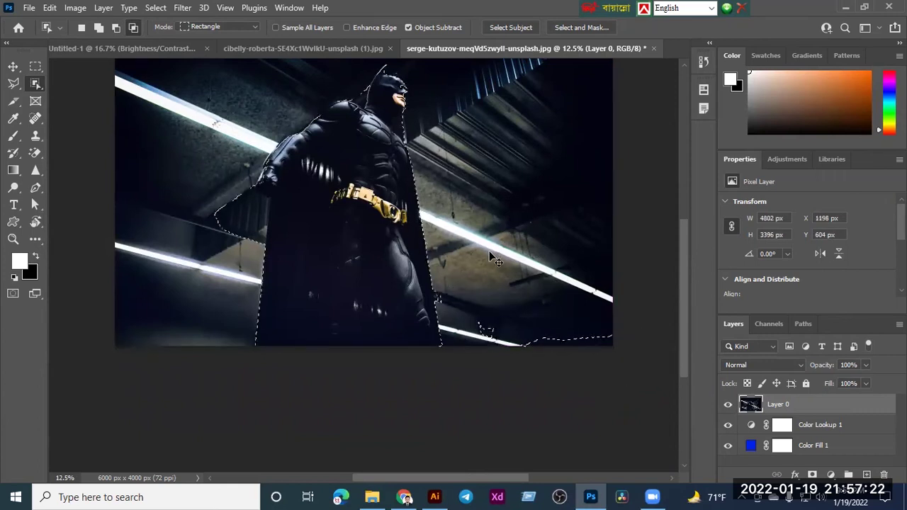
key(ctrl+z)
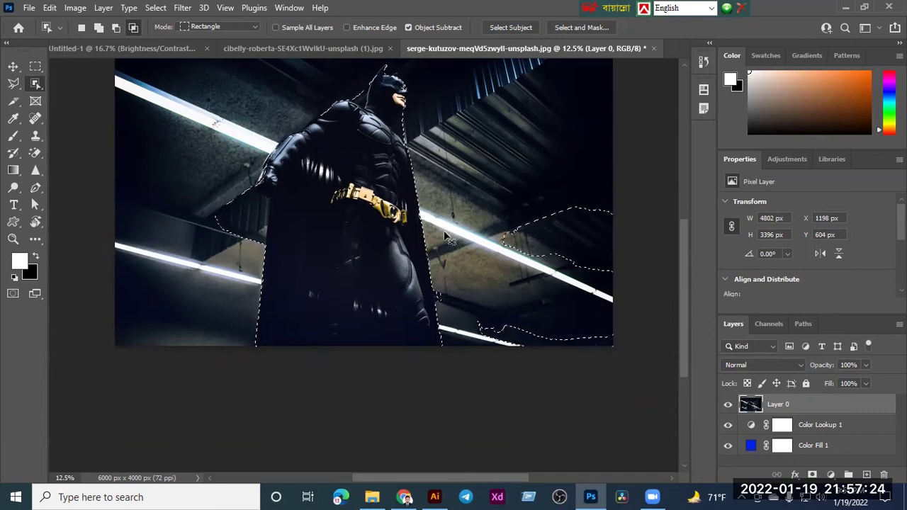
- Keep the Object Selection mode at Rectangle and switch the tool to adding to the selection
click(238, 27)
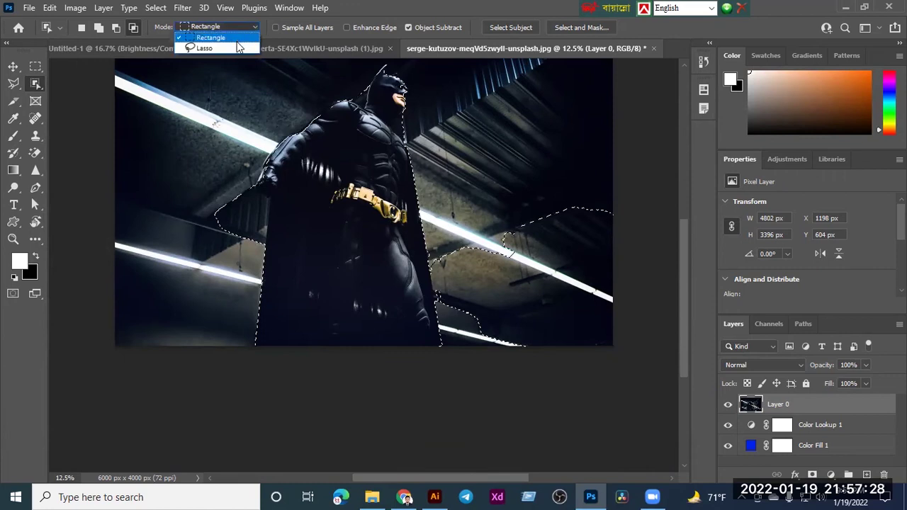
click(247, 37)
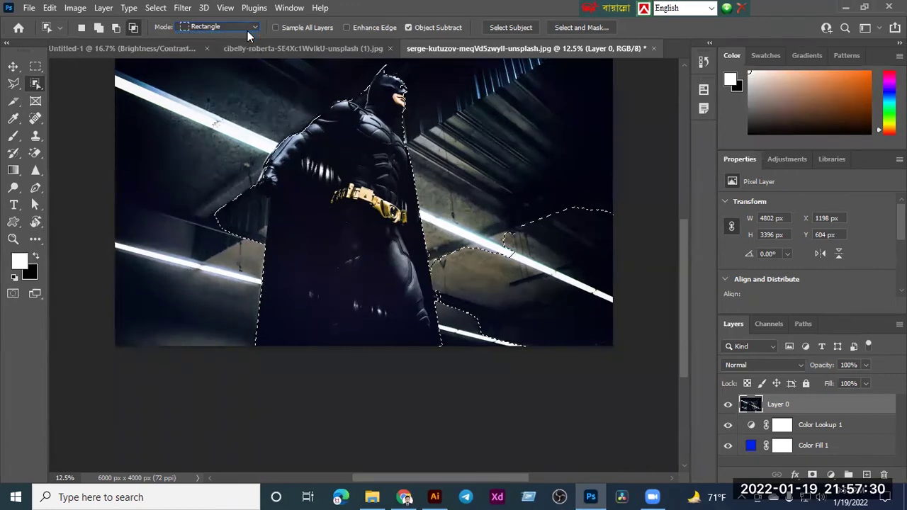
click(99, 28)
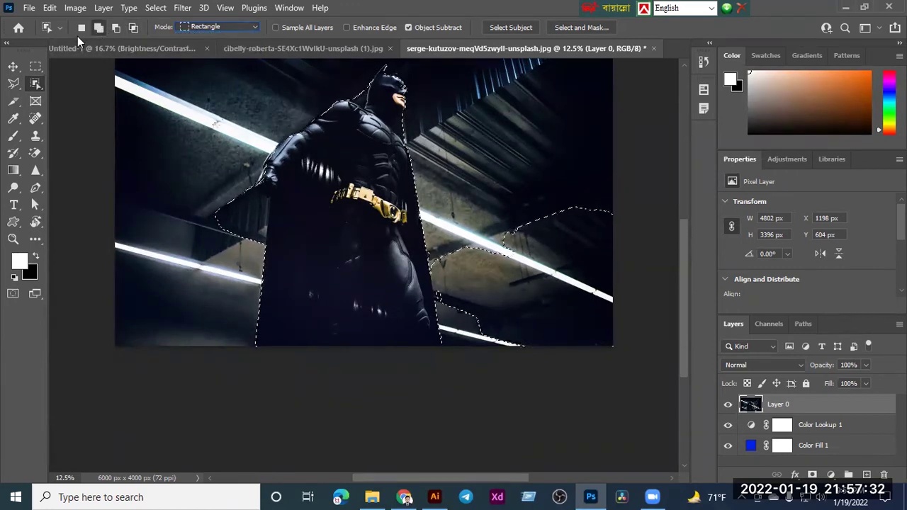
- Undo the remaining Object Selection operations until the photo has no selection
key(ctrl+z)
key(ctrl+z)
key(ctrl+z)
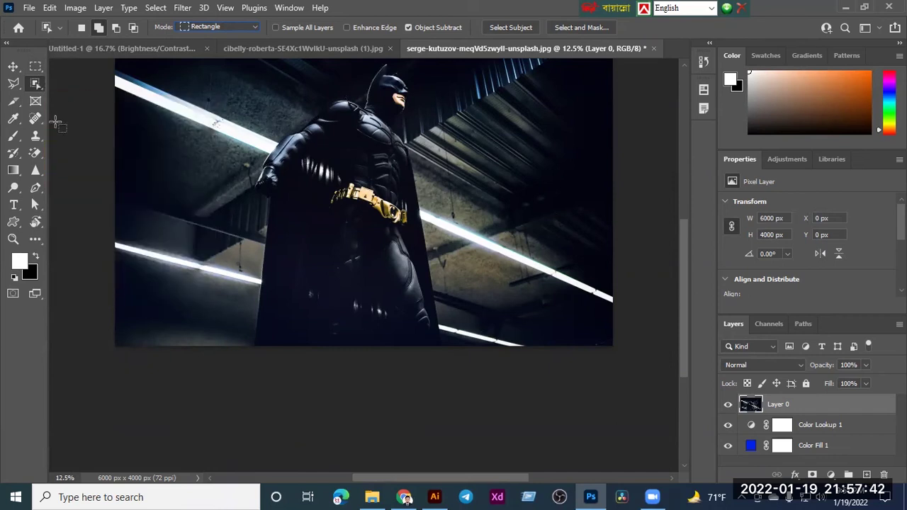
- Switch to the Quick Selection tool and run Select Subject to select the Batman figure
click(36, 187)
scroll(203, 225, up, 2)
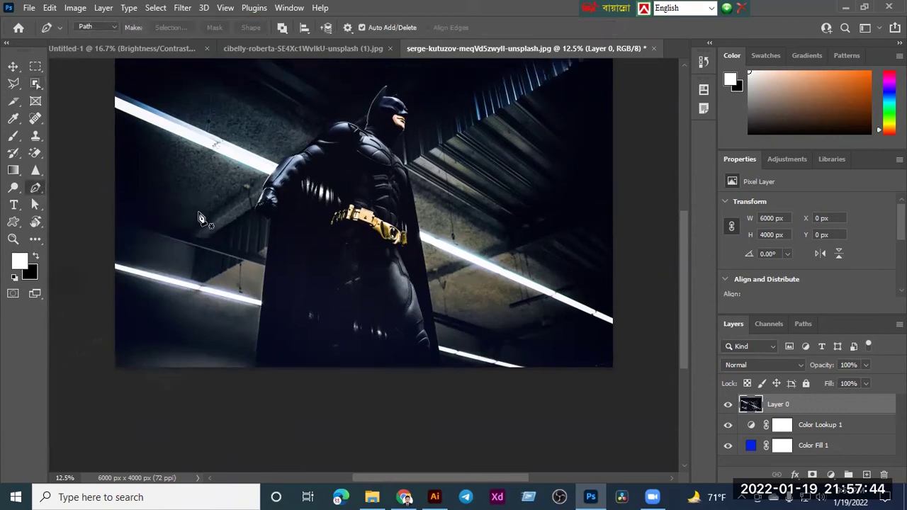
scroll(204, 227, up, 1)
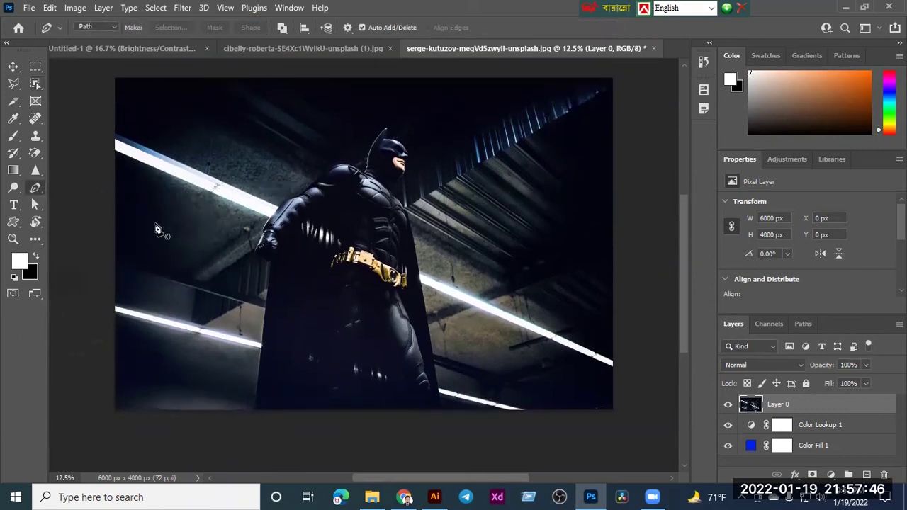
click(35, 84)
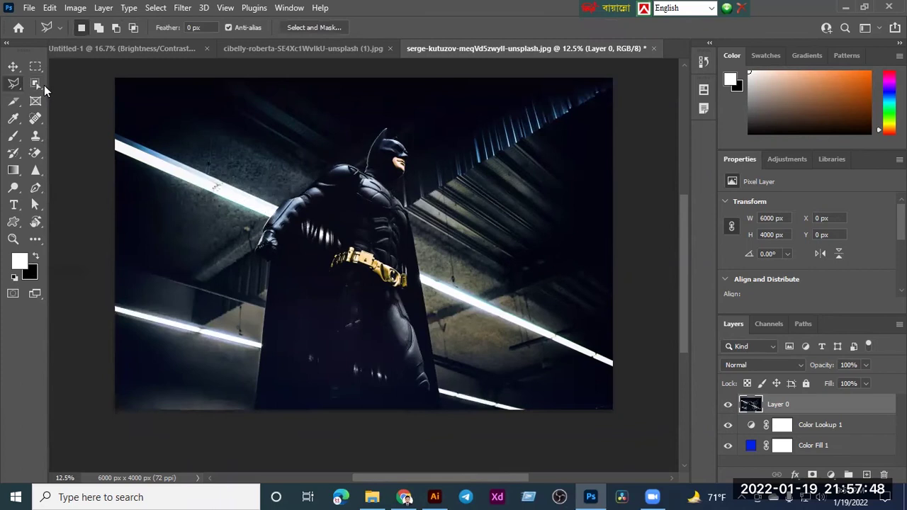
right_click(39, 85)
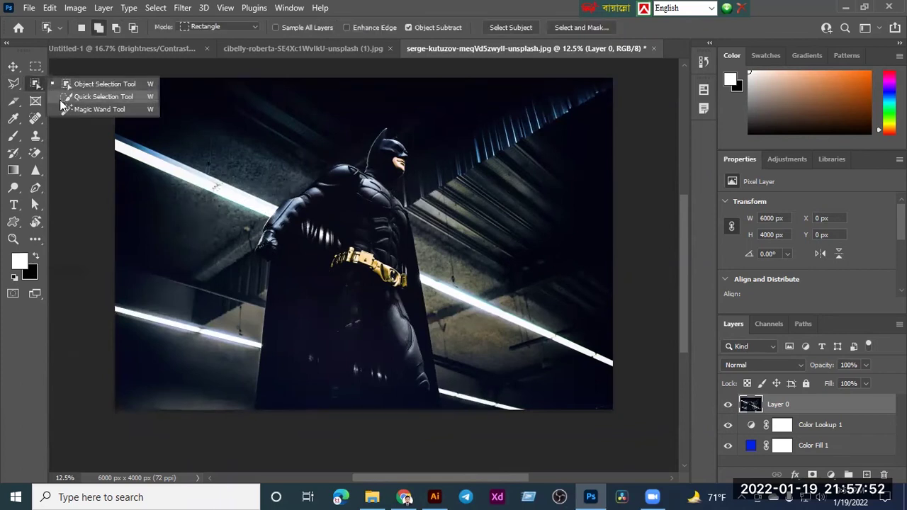
click(99, 97)
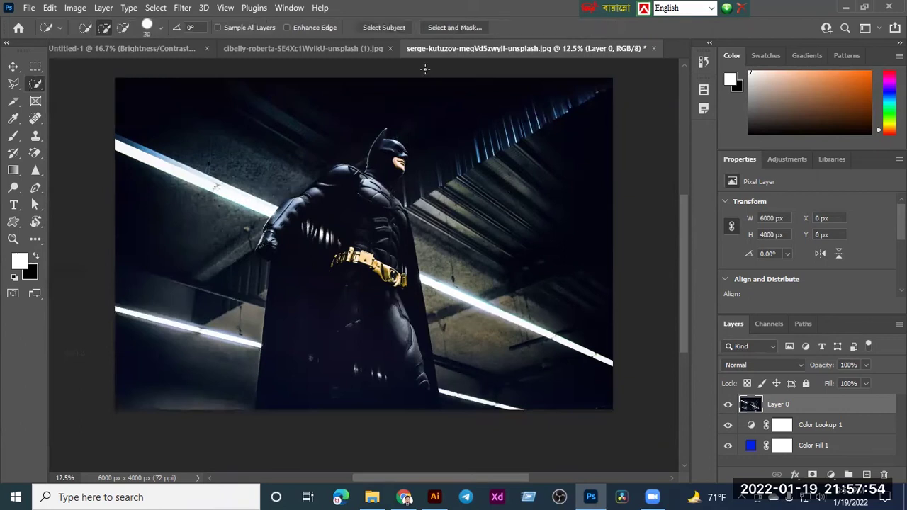
click(376, 28)
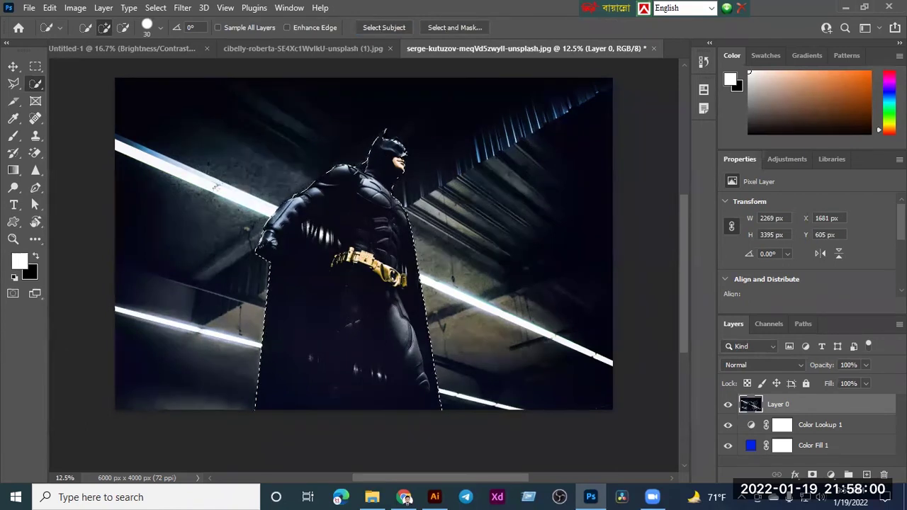
- Subtract the stray background between Batman's shoulder and cowl and along his upper arm from the selection
scroll(382, 255, up, 3)
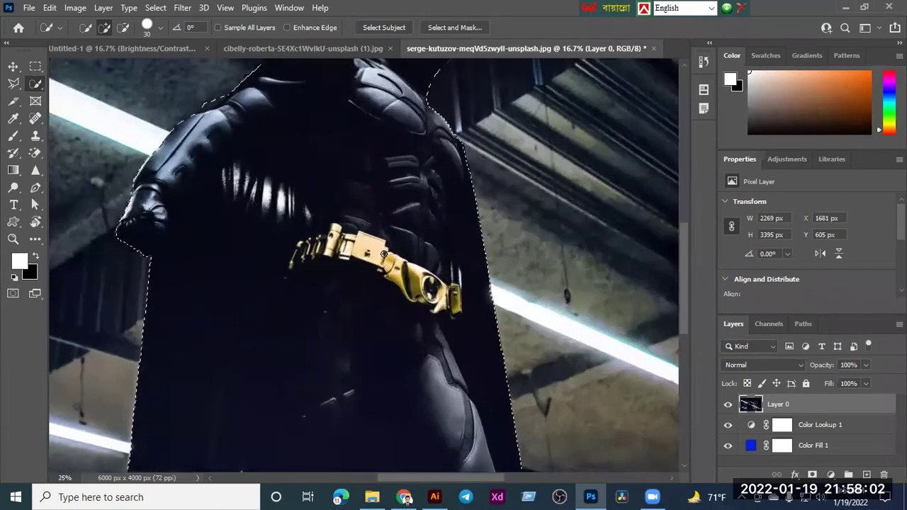
scroll(397, 259, up, 5)
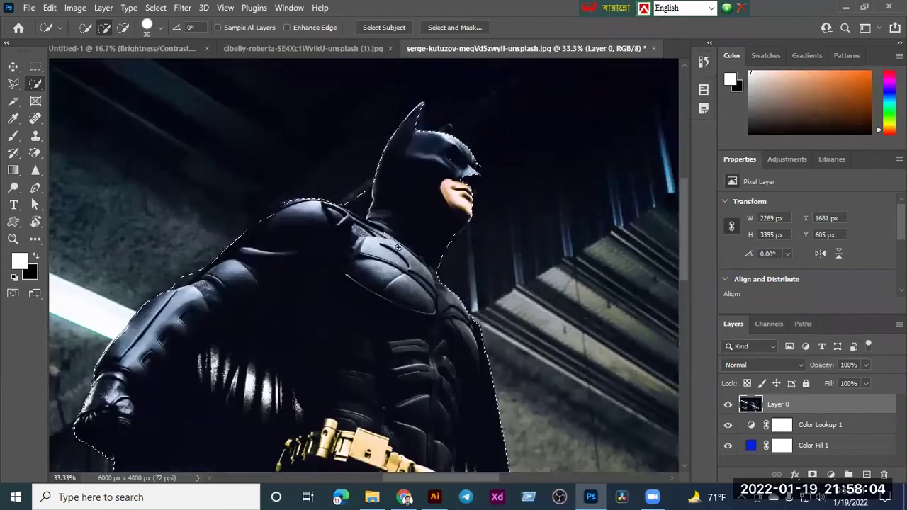
alt+click(359, 192)
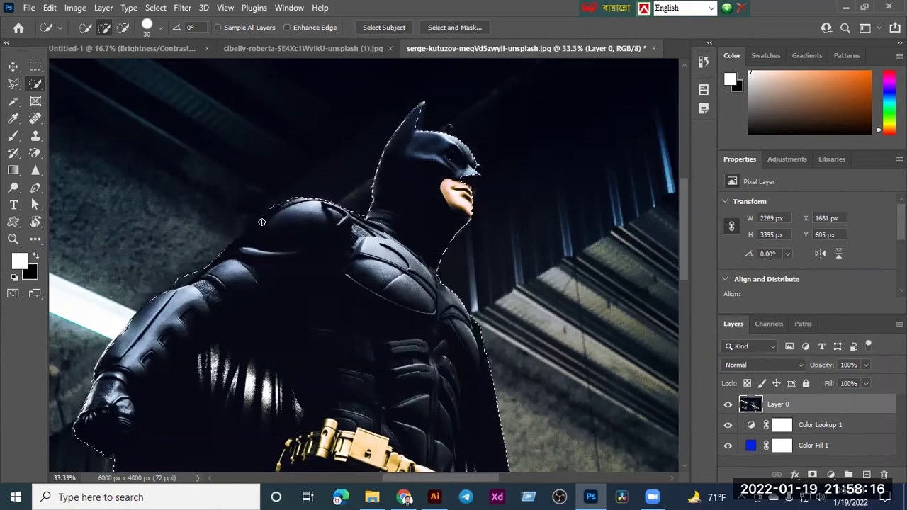
alt+click(183, 276)
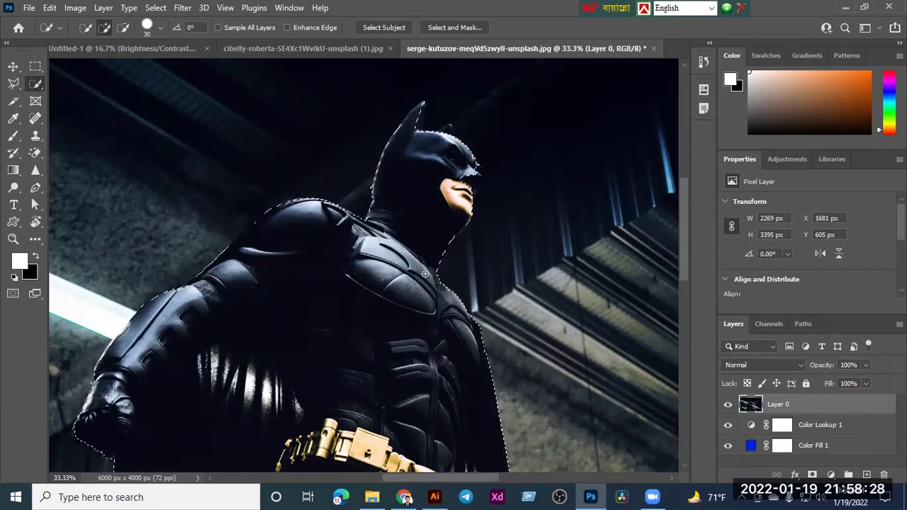
- Touch up the selection around Batman's far ear with the Quick Selection brush
scroll(491, 255, up, 1)
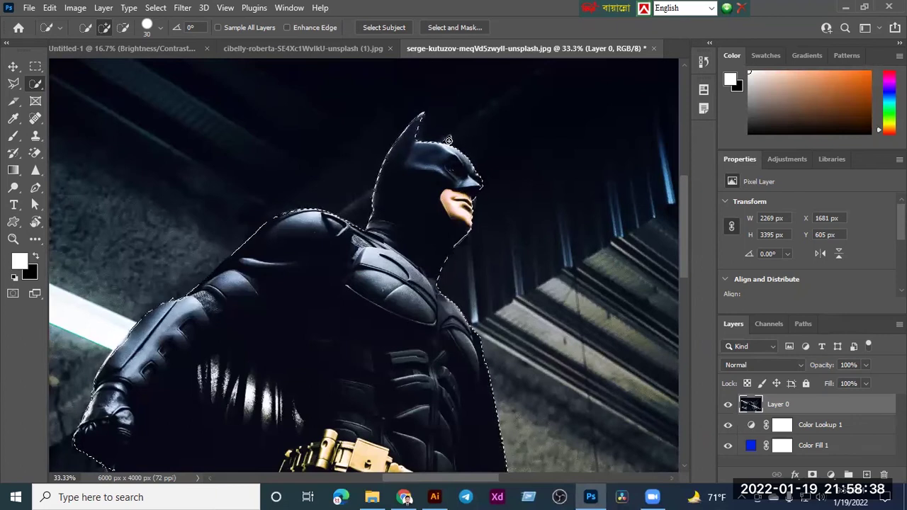
key(ctrl+plus)
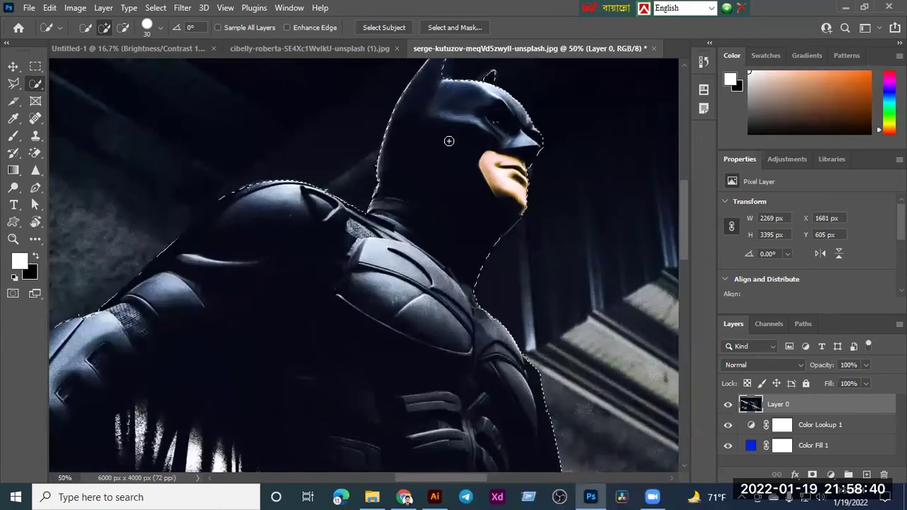
scroll(449, 142, up, 3)
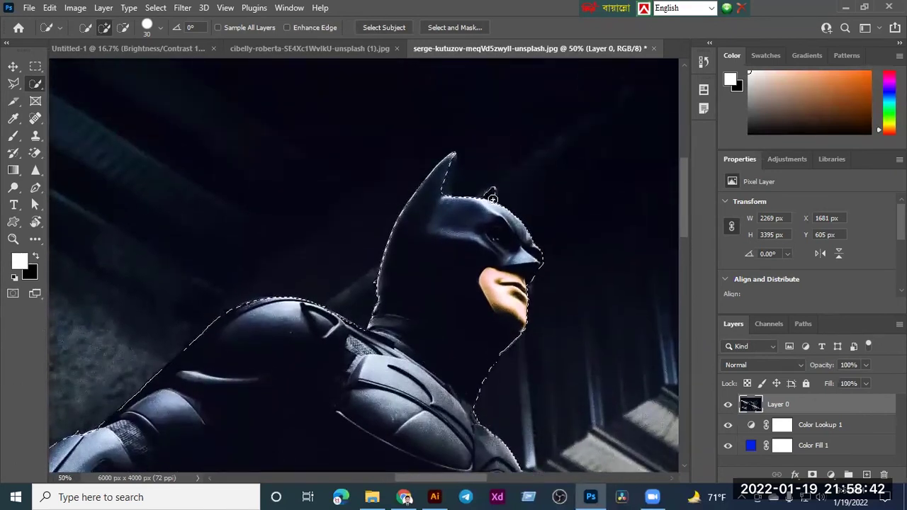
click(490, 196)
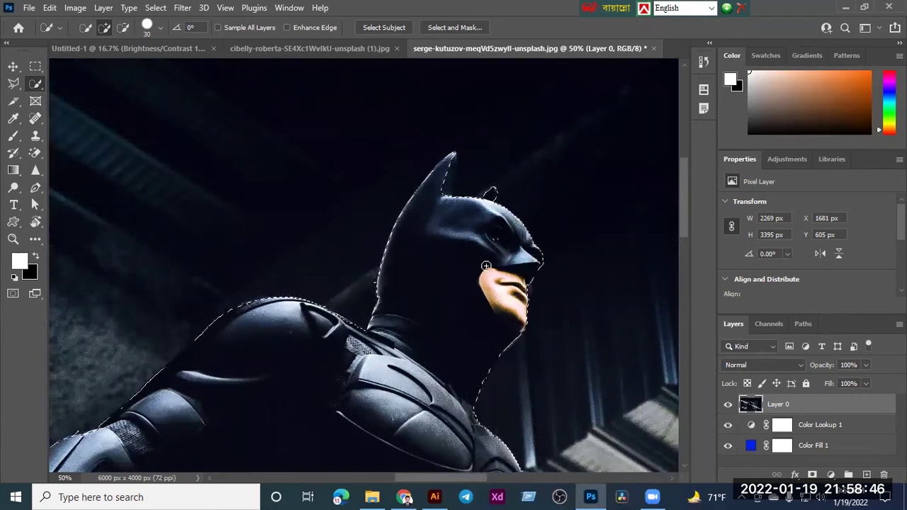
- Set the Quick Selection brush size to 125
key(bracketright)
key(bracketright)
key(bracketright)
key(bracketright)
key(bracketright)
key(bracketright)
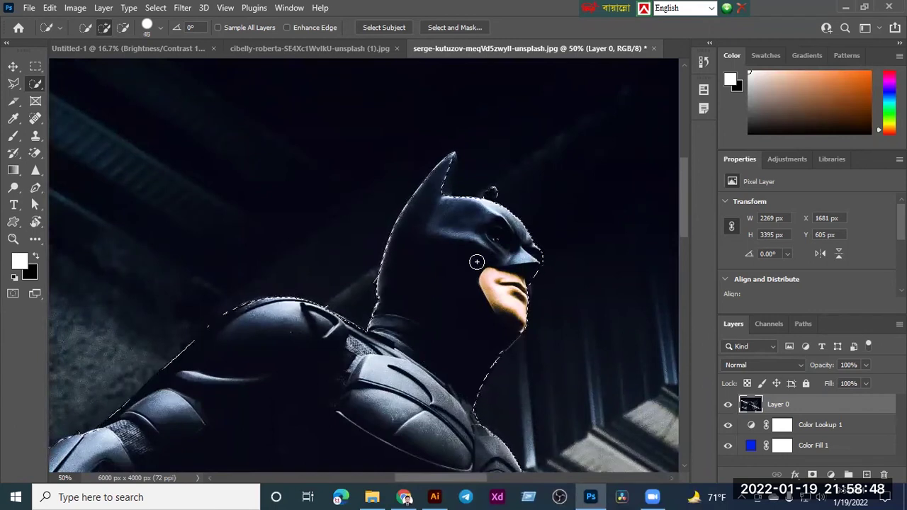
key(bracketright)
key(bracketright)
key(bracketright)
key(bracketright)
key(bracketright)
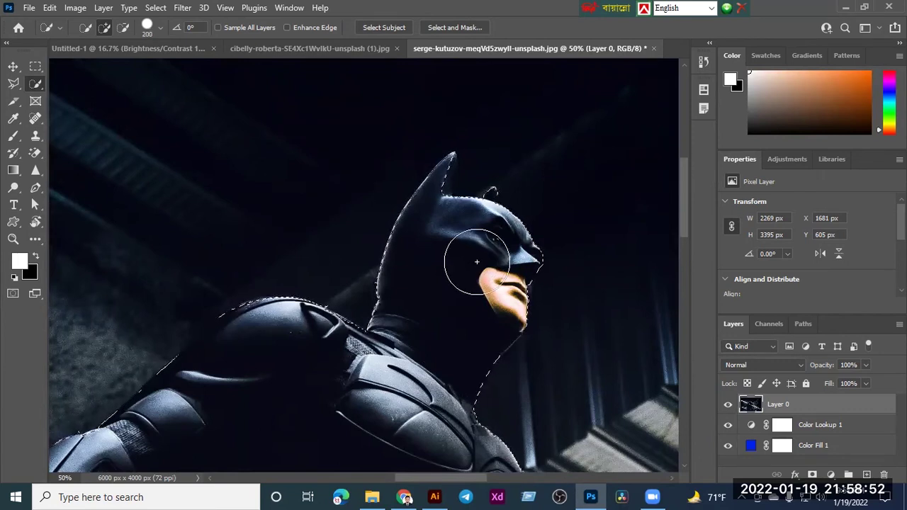
key(bracketright)
key(bracketright)
key(bracketright)
key(bracketleft)
key(bracketleft)
key(bracketleft)
key(bracketleft)
key(bracketleft)
key(bracketleft)
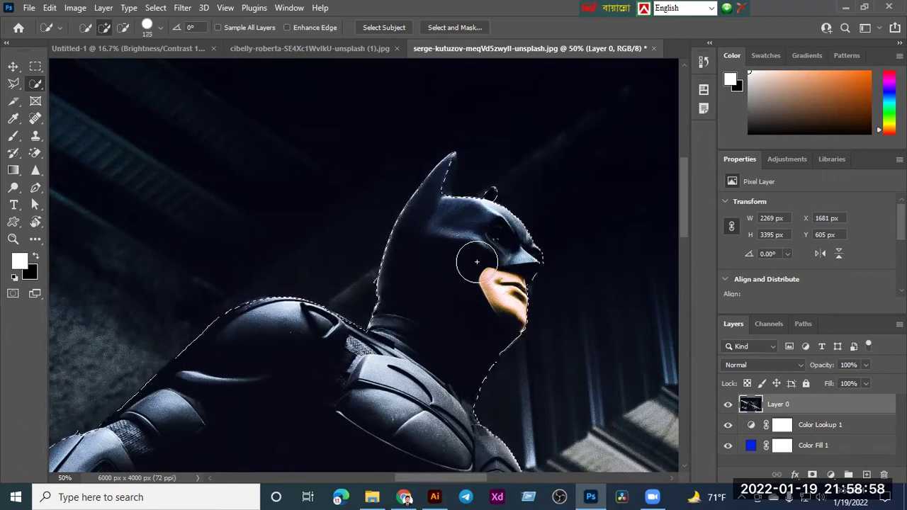
- Subtract Batman's head and neck from the selection with Quick Selection strokes
mouse_move(443, 262)
mouse_down()
mouse_move(404, 236)
mouse_move(433, 207)
mouse_move(426, 202)
mouse_move(487, 239)
mouse_move(482, 215)
mouse_move(501, 222)
mouse_move(506, 264)
mouse_move(469, 283)
mouse_move(459, 180)
mouse_move(505, 218)
mouse_move(496, 247)
mouse_move(464, 197)
mouse_move(492, 220)
mouse_up()
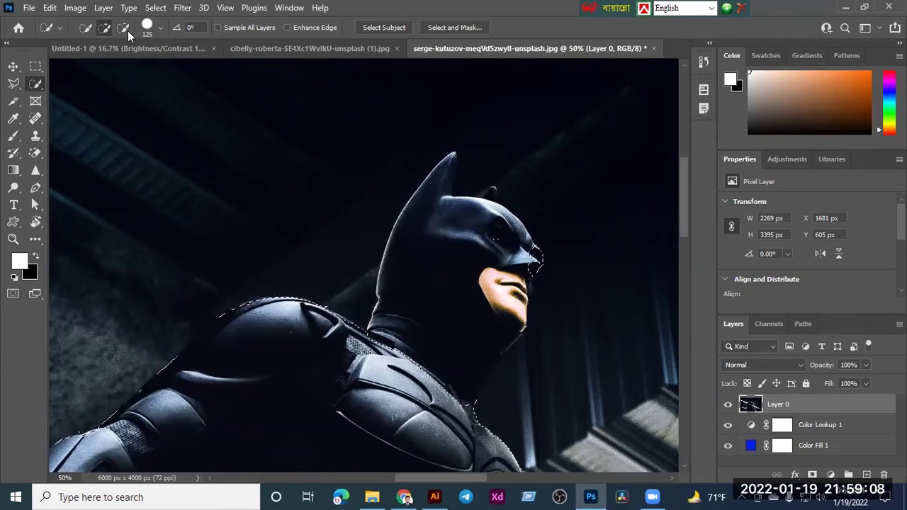
mouse_move(538, 314)
mouse_down()
mouse_move(517, 257)
mouse_move(526, 273)
mouse_move(509, 305)
mouse_move(505, 327)
mouse_move(515, 334)
mouse_move(499, 361)
mouse_up()
scroll(539, 365, down, 5)
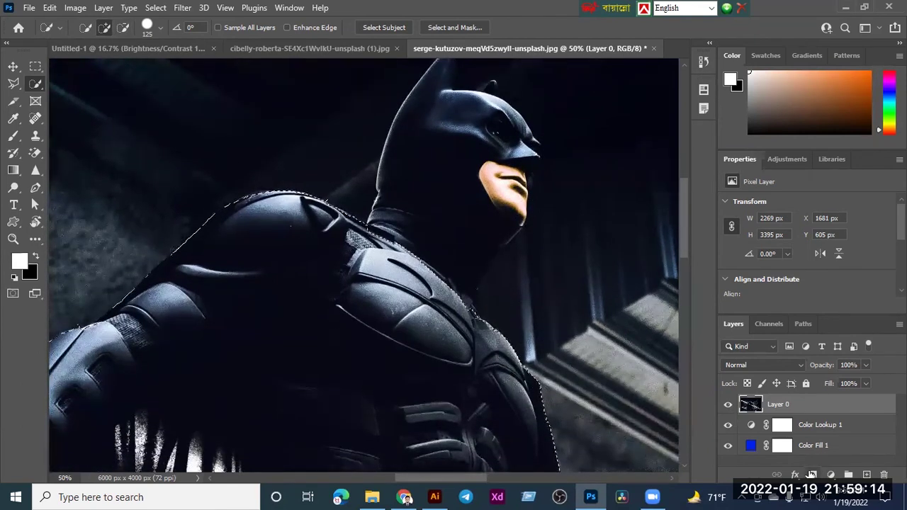
- Add a layer mask to Layer 0 from the body selection and undo it
key(ctrl+minus)
key(ctrl+minus)
key(ctrl+minus)
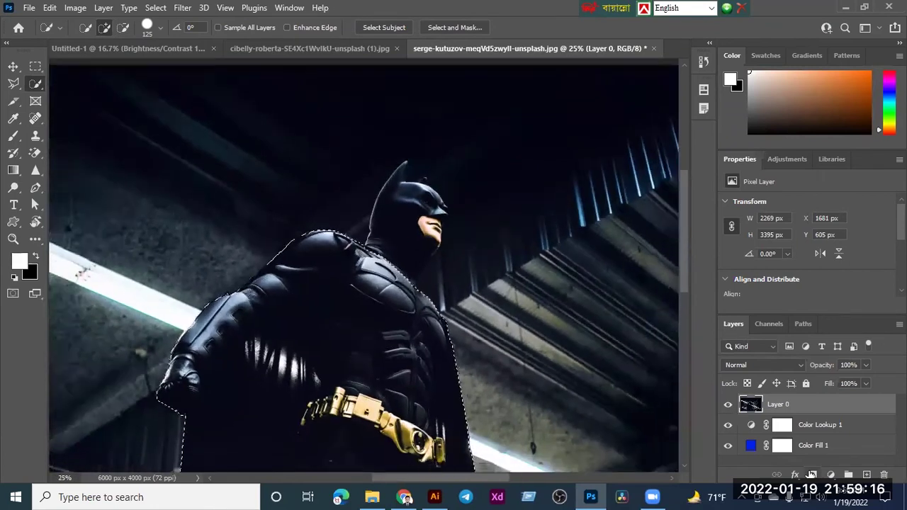
scroll(777, 471, down, 2)
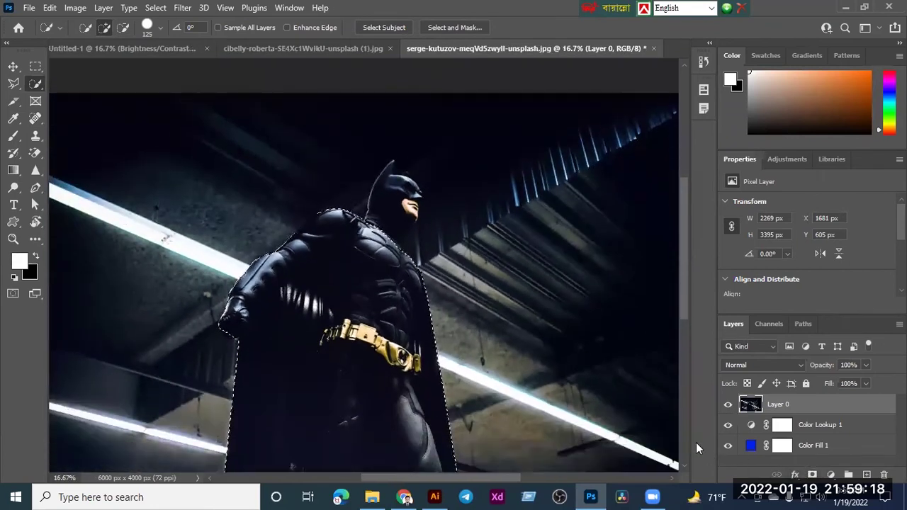
key(ctrl+minus)
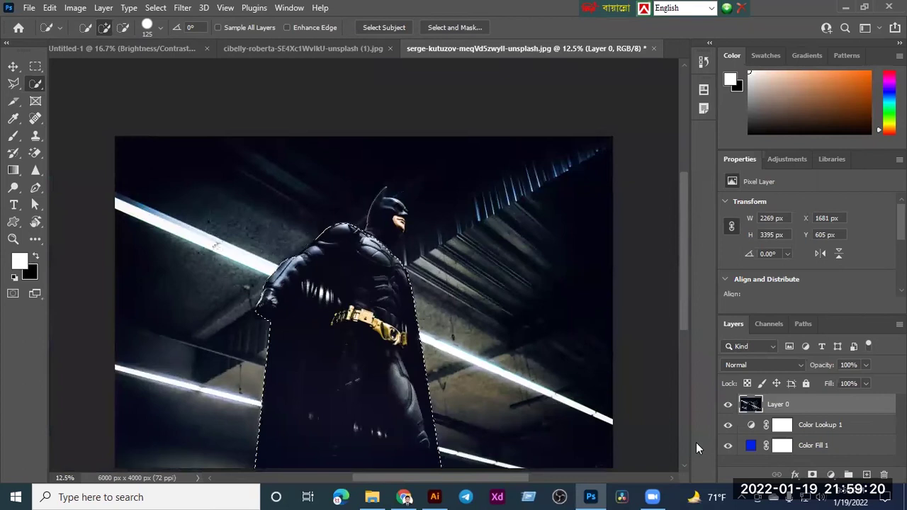
key(ctrl+minus)
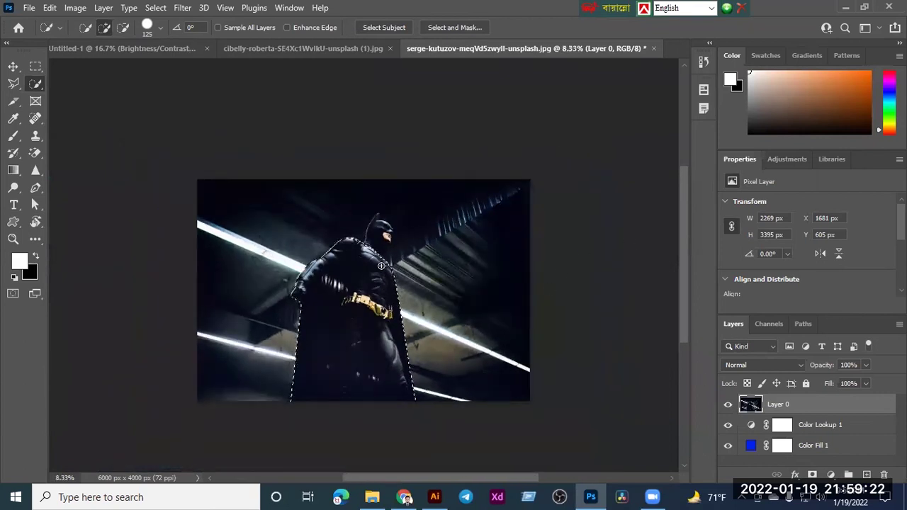
click(812, 474)
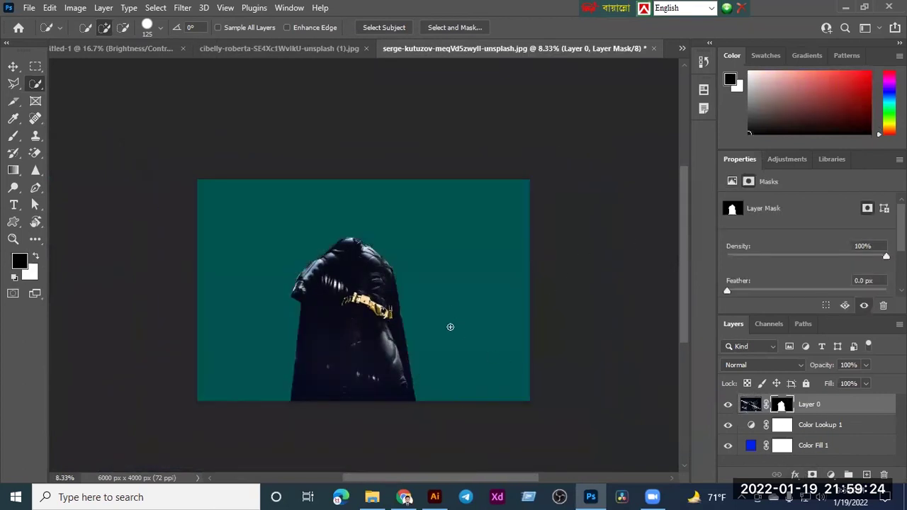
key(ctrl+z)
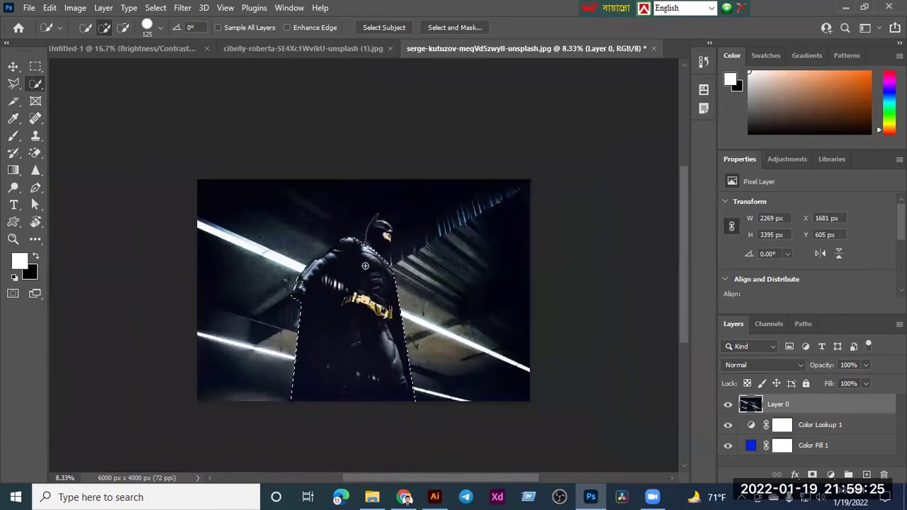
- Invert the body selection and add a layer mask to Layer 0 from it
click(155, 8)
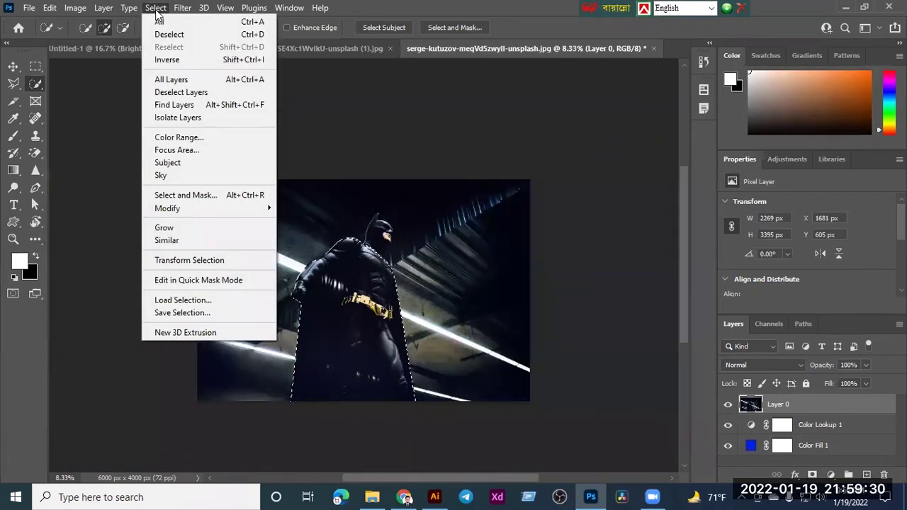
click(170, 59)
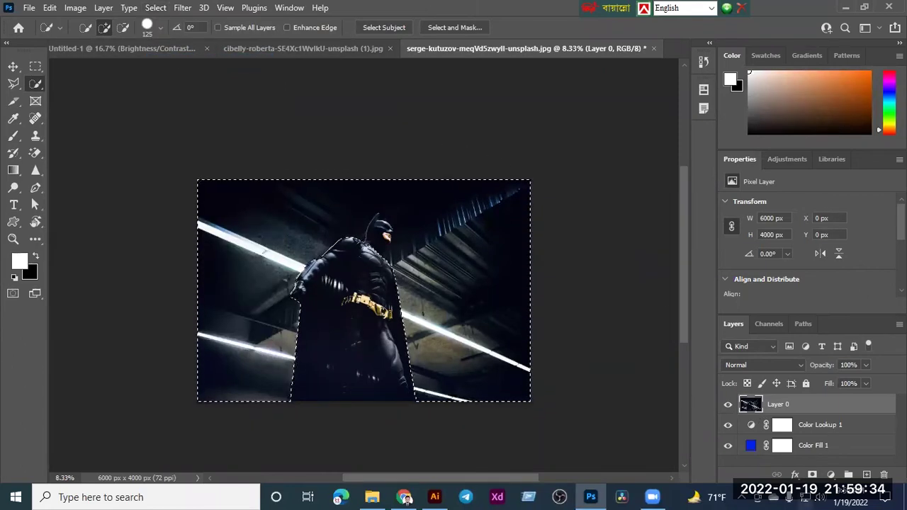
click(813, 475)
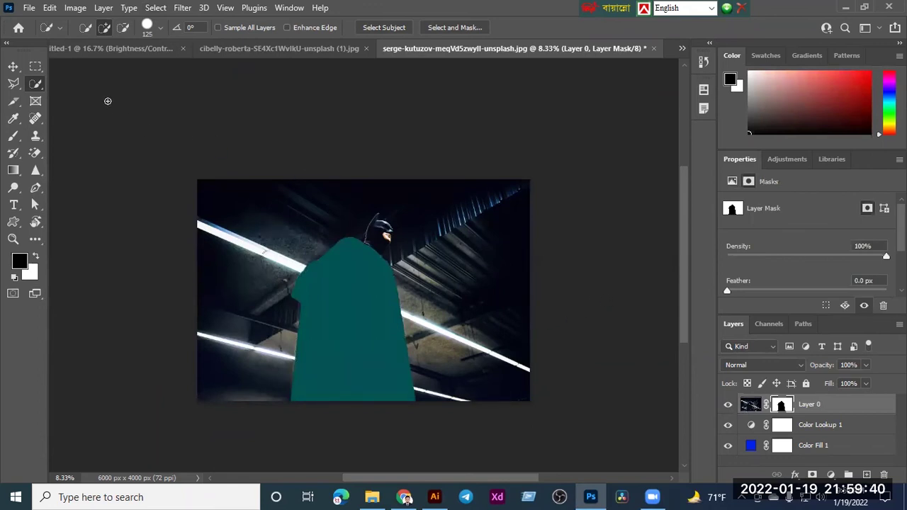
- Undo the inverted layer mask on Layer 0 and deselect everything
click(21, 70)
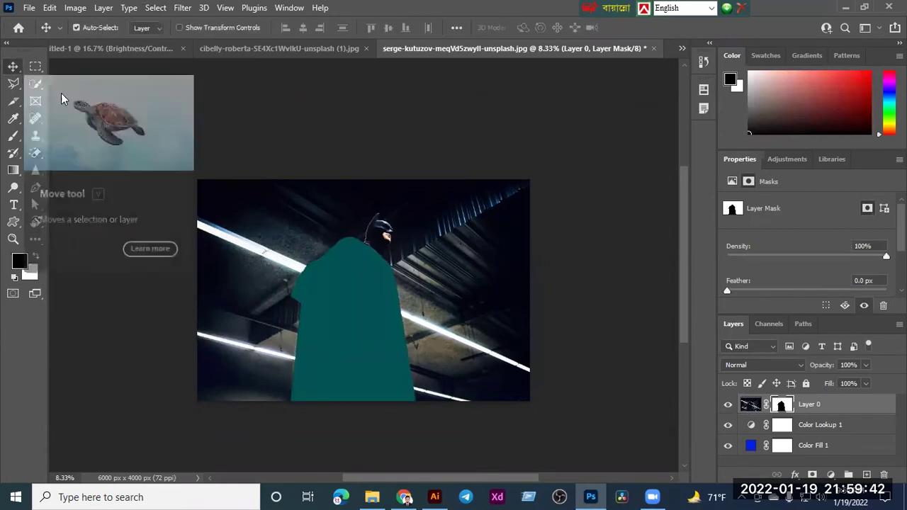
key(ctrl+z)
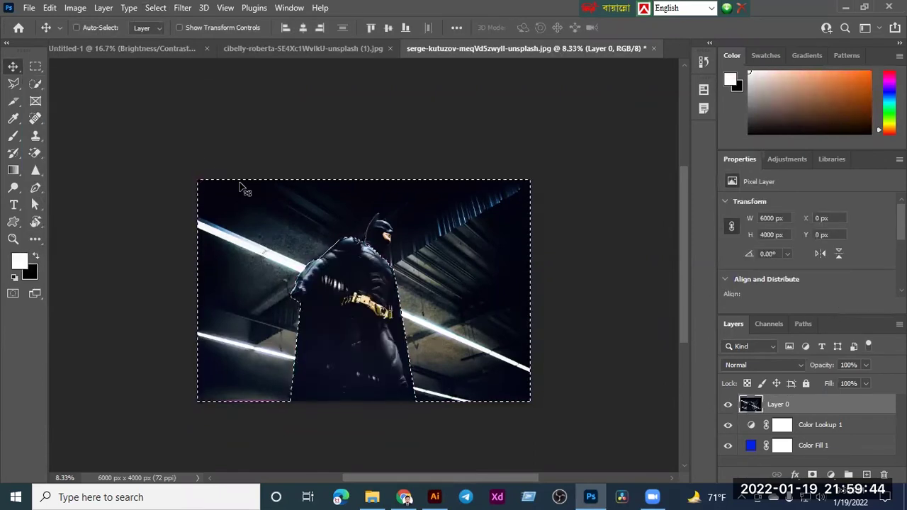
key(ctrl+d)
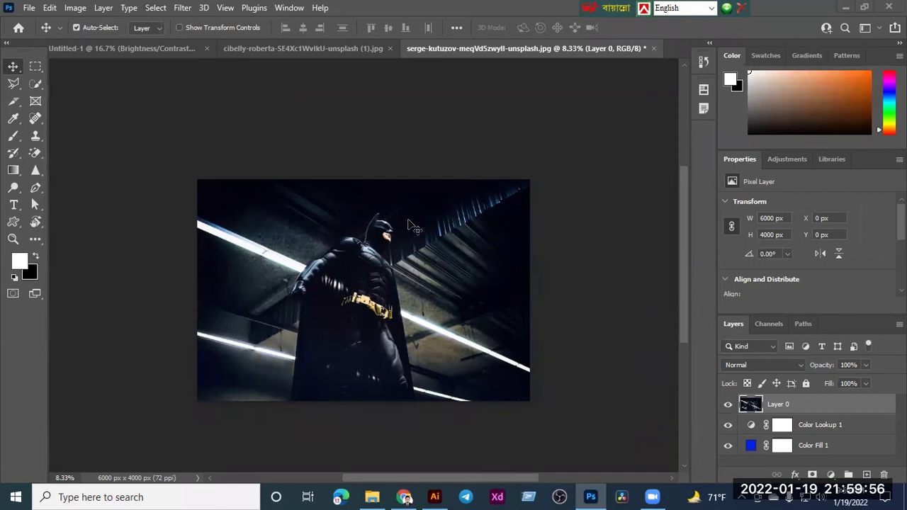
- Select Batman's head, torso and cape with Quick Selection strokes and extend the selection over his gloved hand
click(35, 85)
mouse_move(377, 234)
mouse_down()
mouse_move(362, 322)
mouse_move(344, 307)
mouse_up()
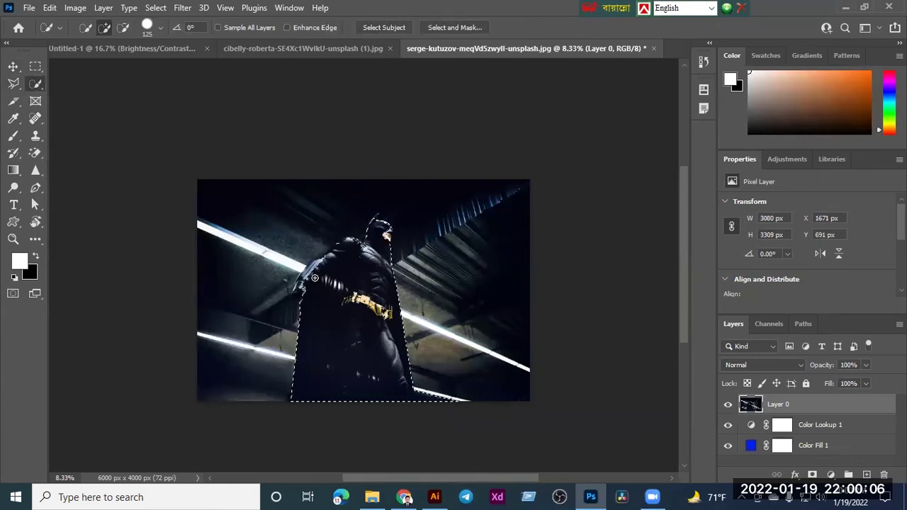
scroll(319, 283, up, 3)
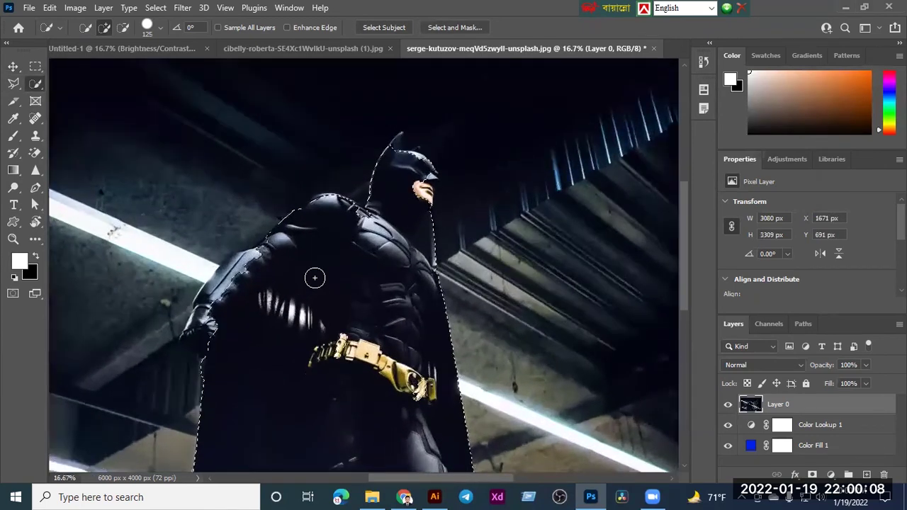
drag(192, 344, 163, 353)
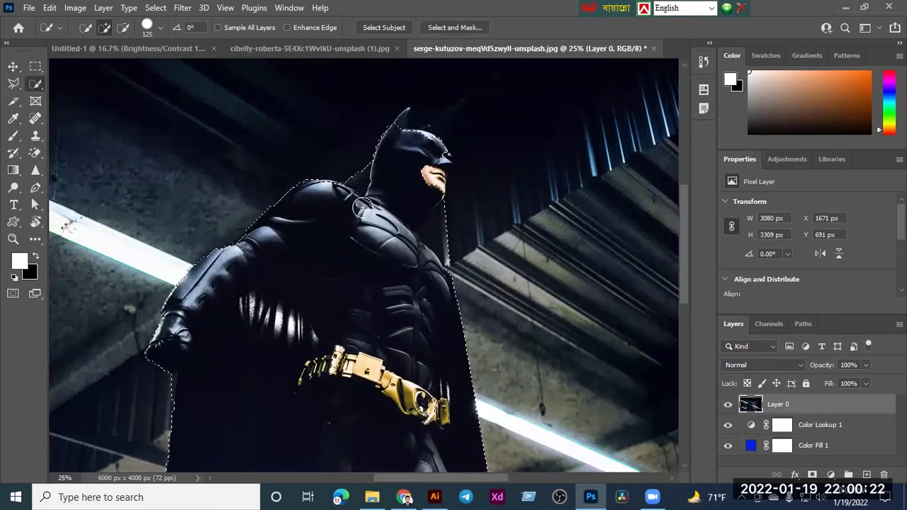
- Add Batman's ears to the selection with a size 45 Quick Selection brush and subtract the background gaps beside his neck
key(alt)
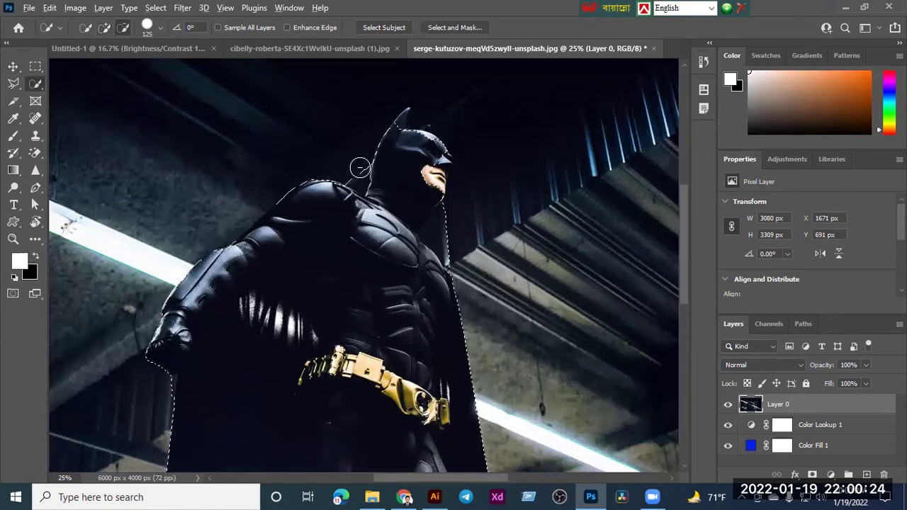
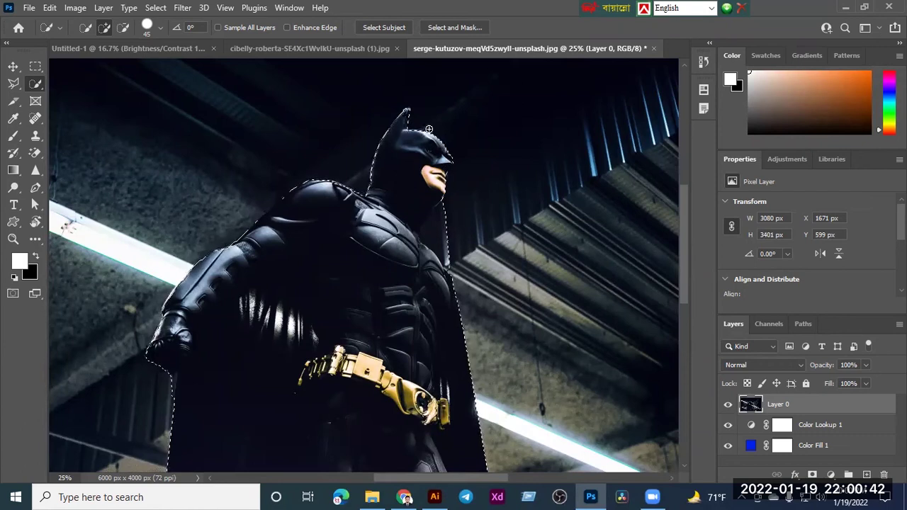
click(428, 129)
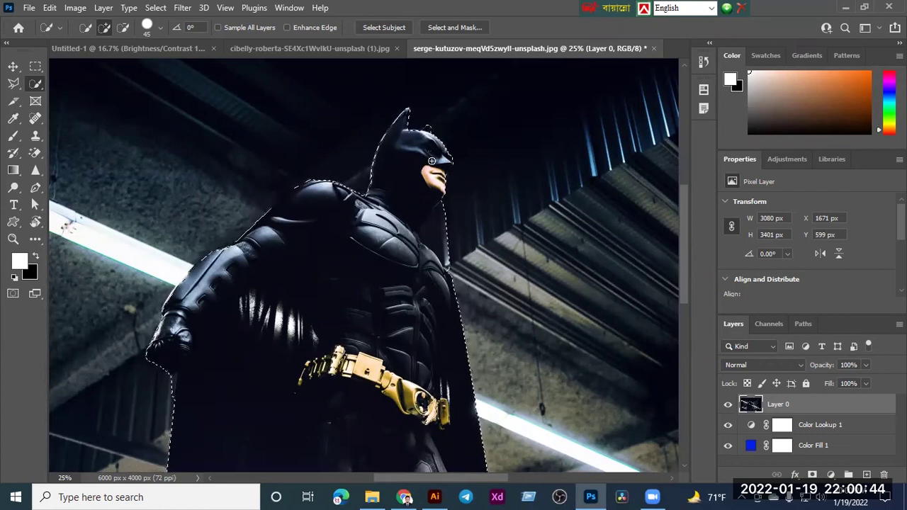
scroll(440, 170, down, 2)
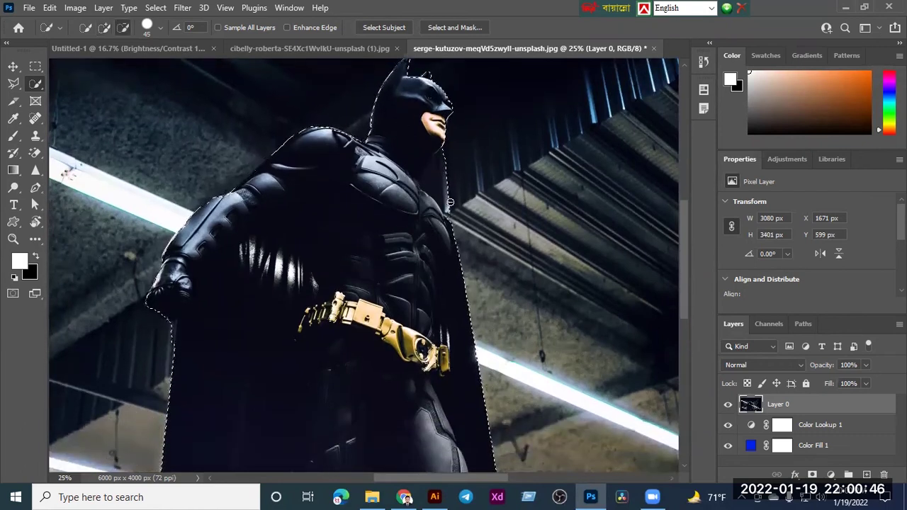
alt+click(429, 176)
alt+click(428, 176)
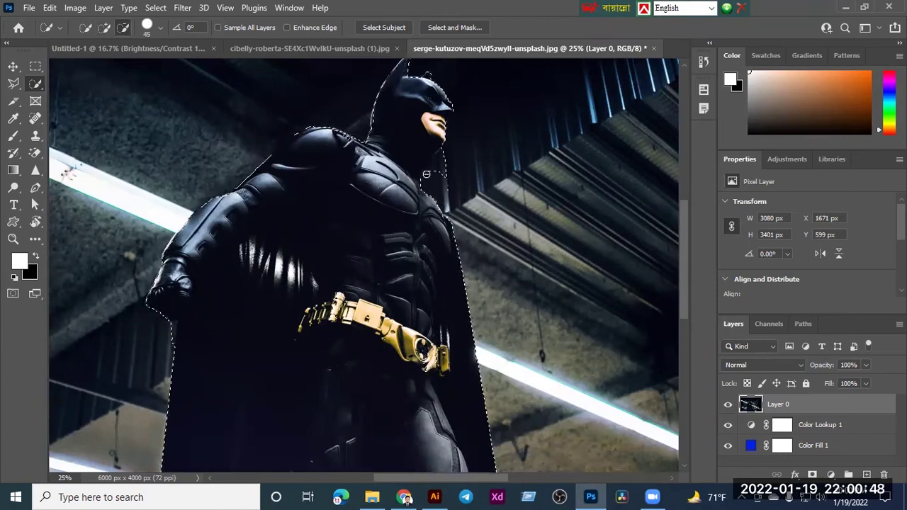
- Subtract the stray background beside the cape's lower right edge and just below the gloved hand from the selection
scroll(454, 205, down, 8)
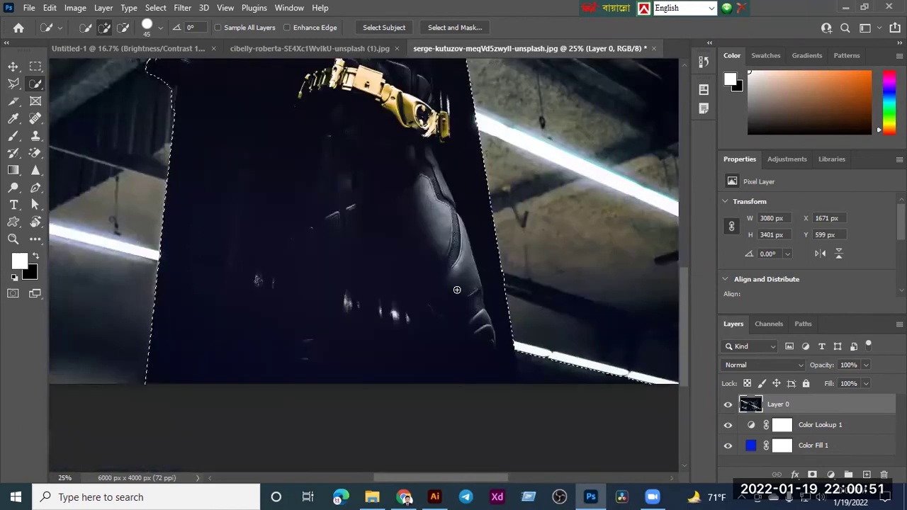
mouse_move(648, 381)
mouse_down()
mouse_move(544, 368)
mouse_move(523, 347)
mouse_move(510, 279)
mouse_move(507, 305)
mouse_move(510, 279)
mouse_up()
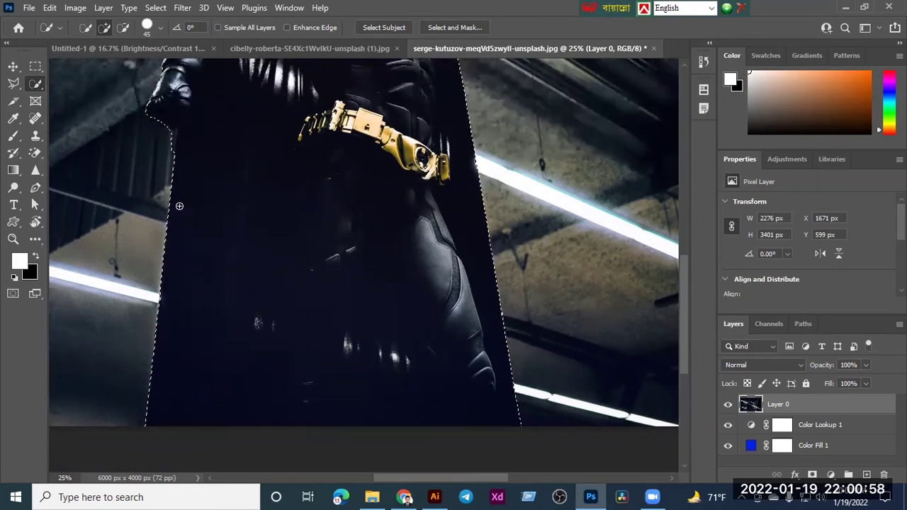
scroll(179, 206, up, 5)
mouse_move(169, 198)
mouse_down()
mouse_move(170, 189)
mouse_move(170, 205)
mouse_up()
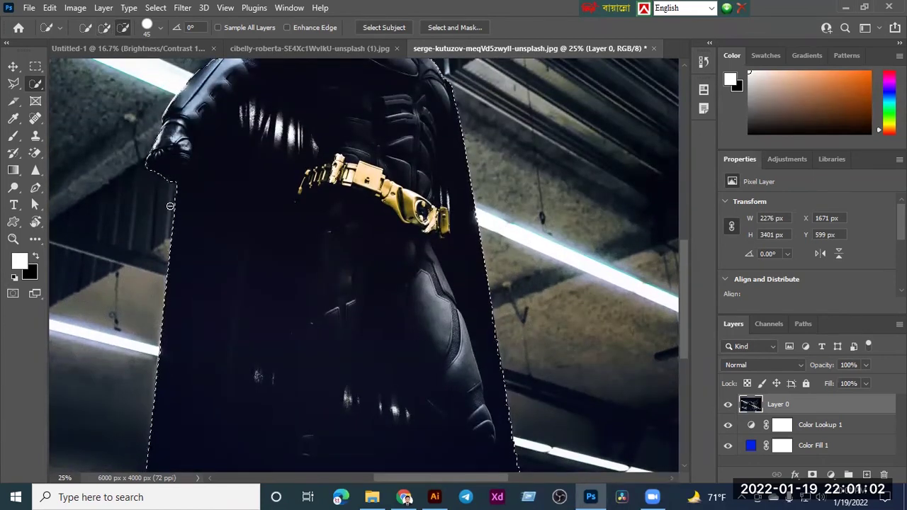
- Add a layer mask to Layer 0 from the refined Batman selection and undo it
scroll(171, 199, up, 7)
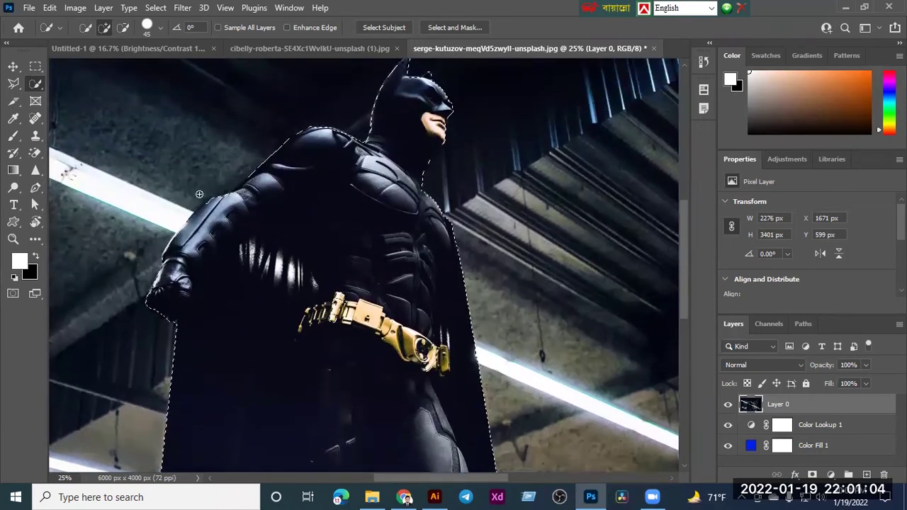
scroll(202, 192, up, 1)
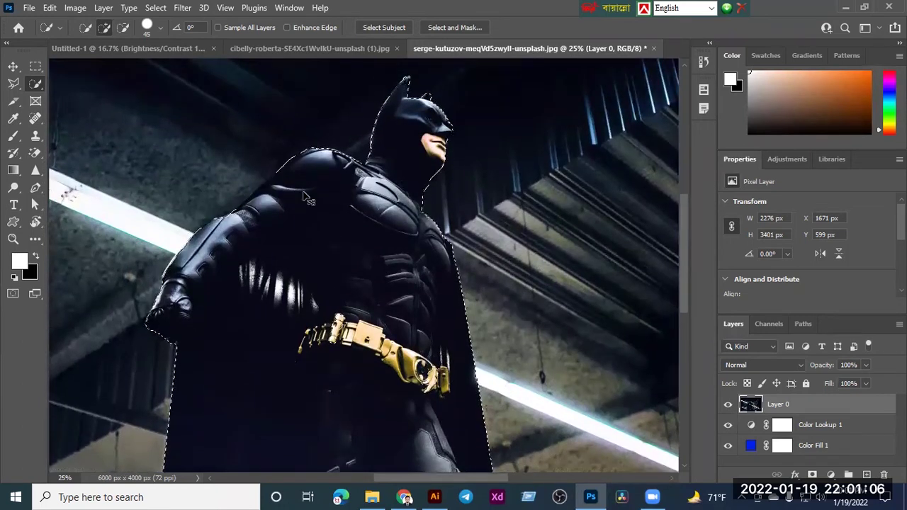
key(ctrl+minus)
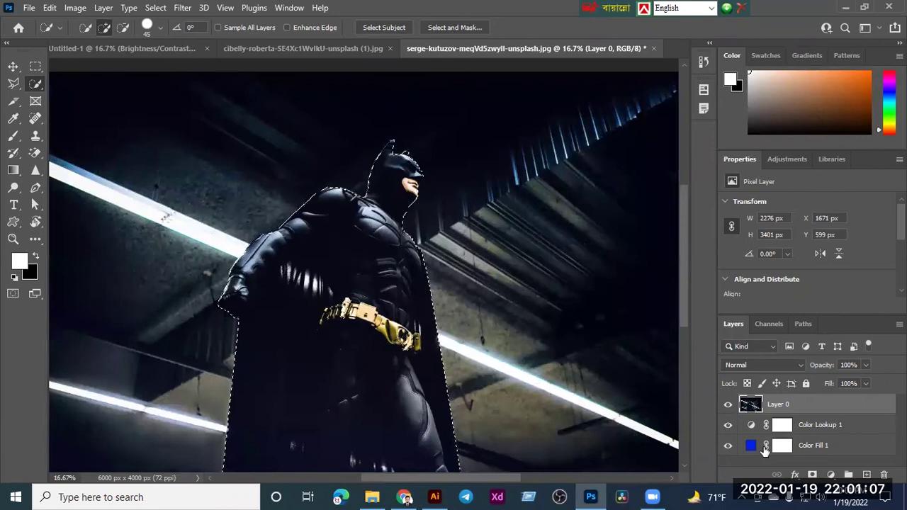
click(812, 474)
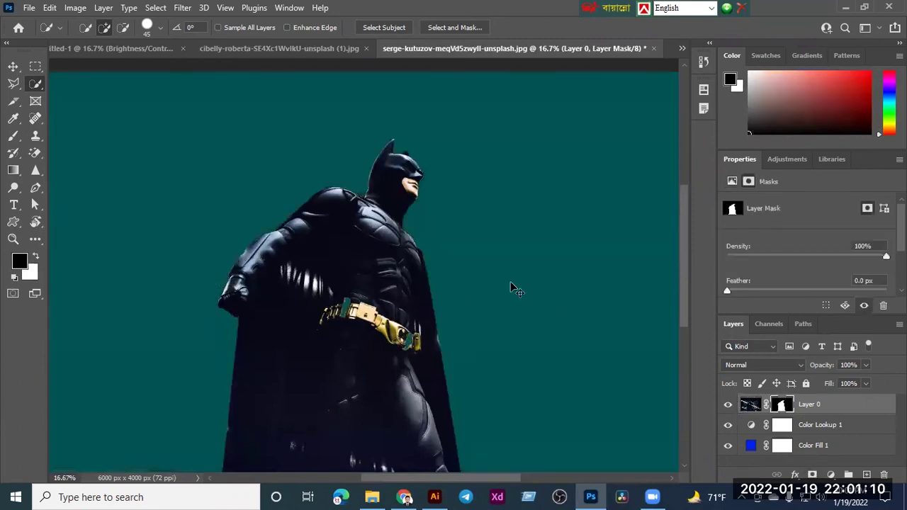
key(ctrl+minus)
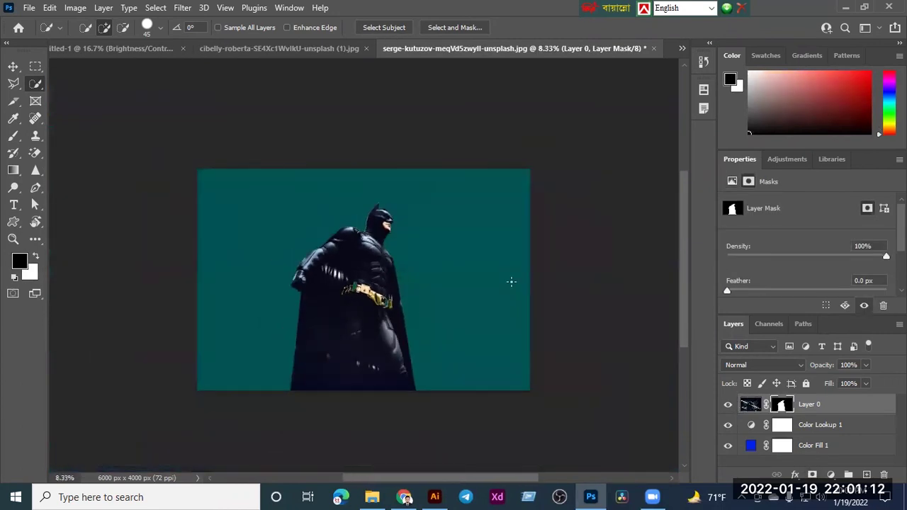
click(13, 66)
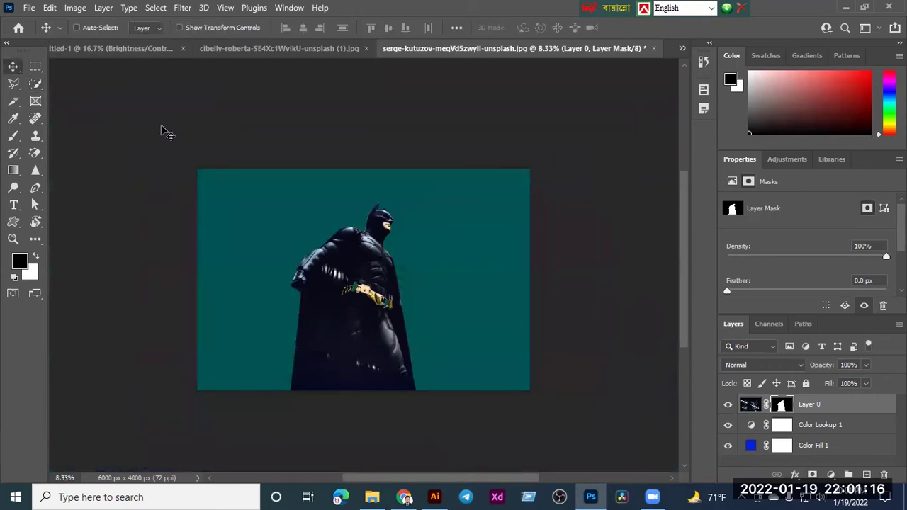
key(ctrl+z)
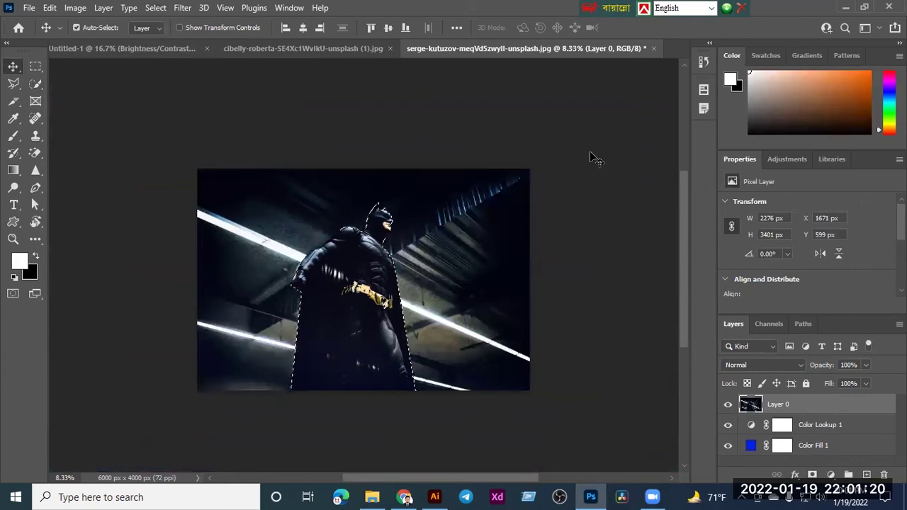
- Try the inverted Batman selection as a layer mask on Layer 0, and discard both the mask and the selection
click(156, 8)
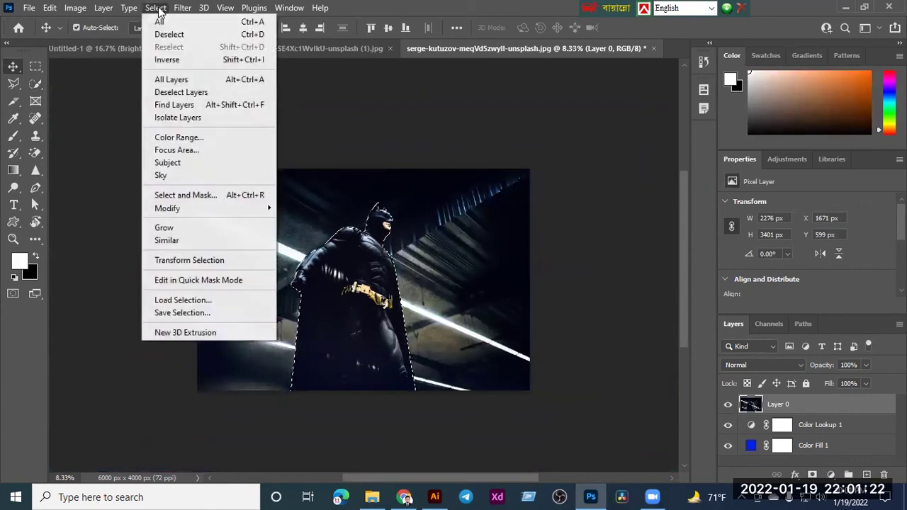
click(179, 61)
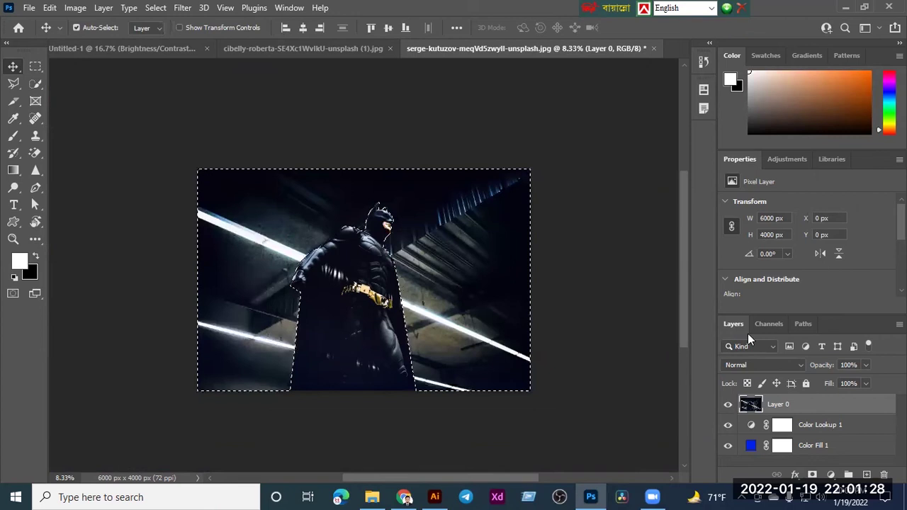
click(812, 475)
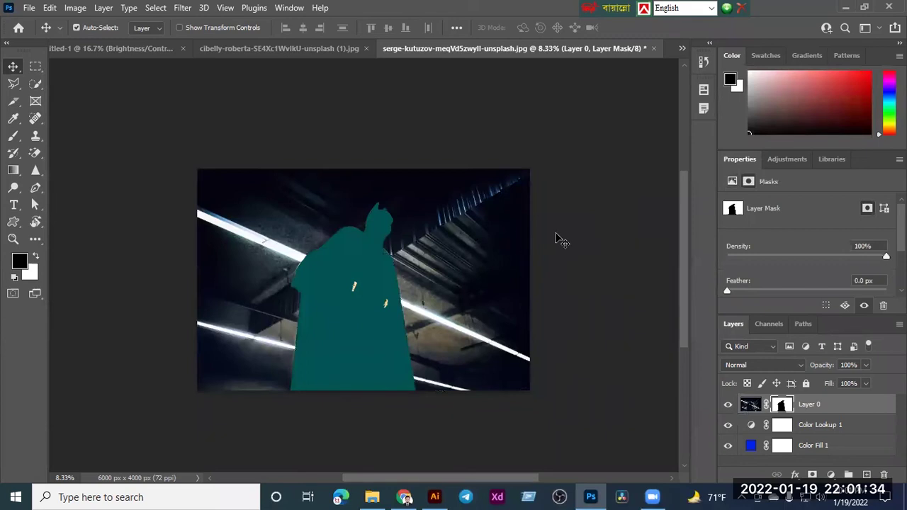
key(ctrl+z)
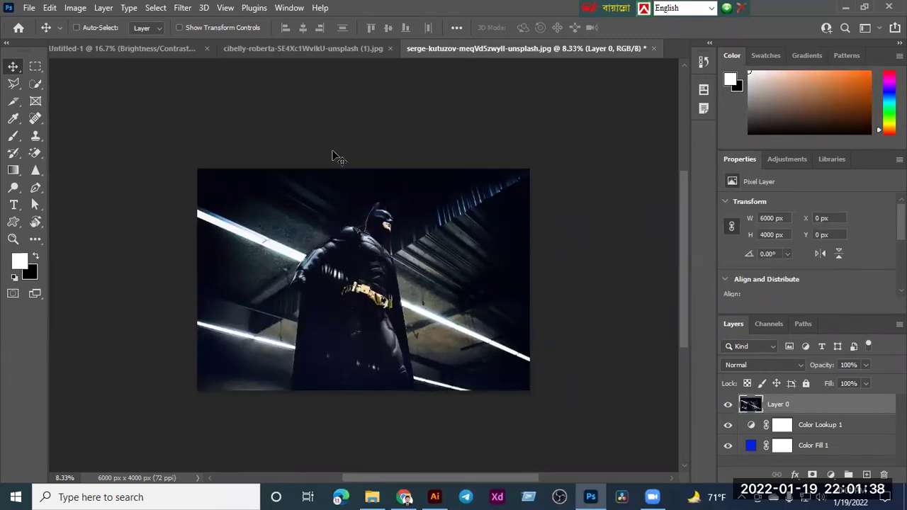
- Start a Pen tool path at the cape's lower left corner and trace up the cape edge to just below the gloved hand
scroll(266, 126, down, 2)
key(ctrl+plus)
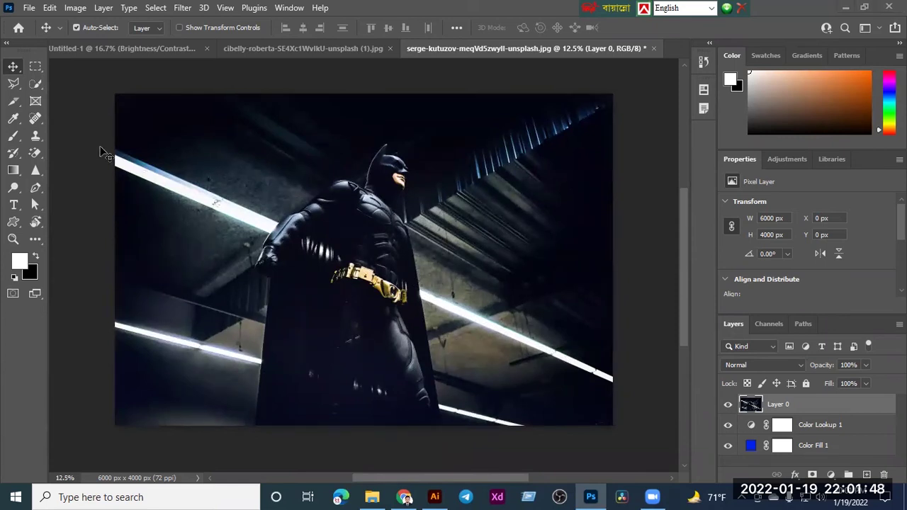
scroll(100, 150, down, 1)
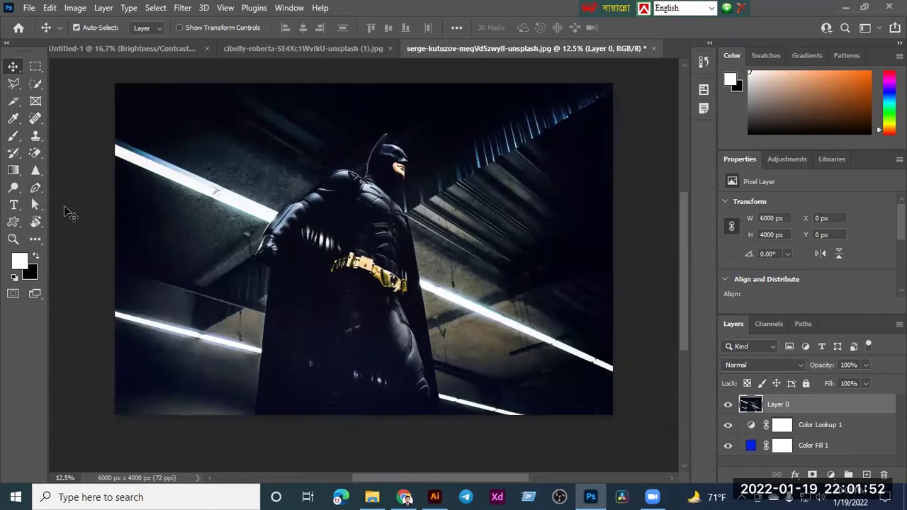
scroll(272, 400, down, 1)
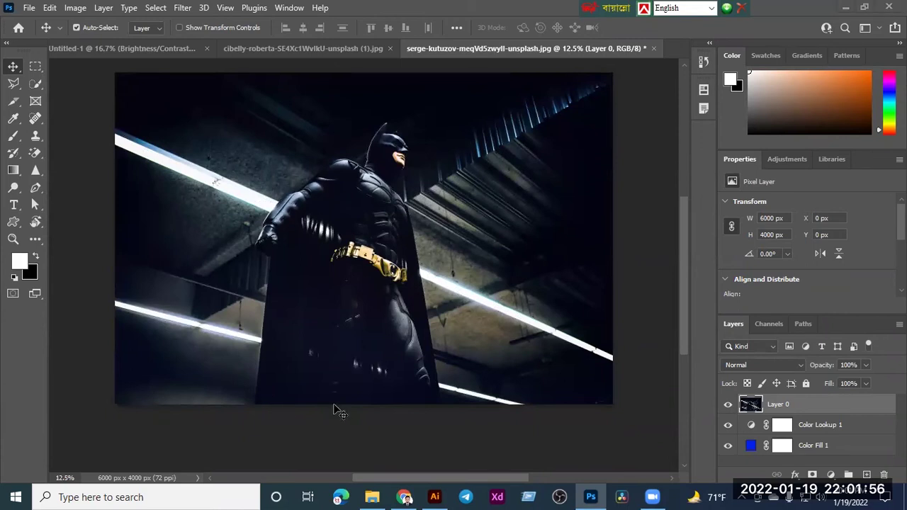
scroll(326, 304, down, 3)
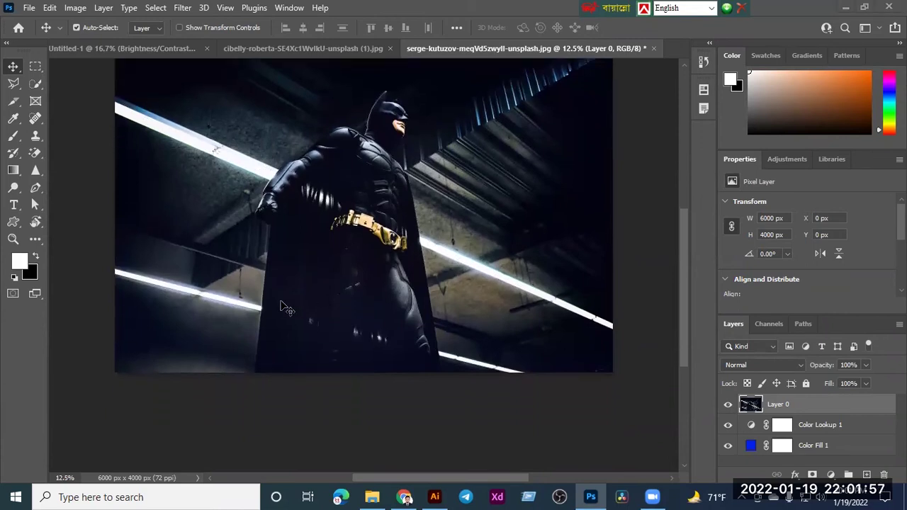
click(32, 190)
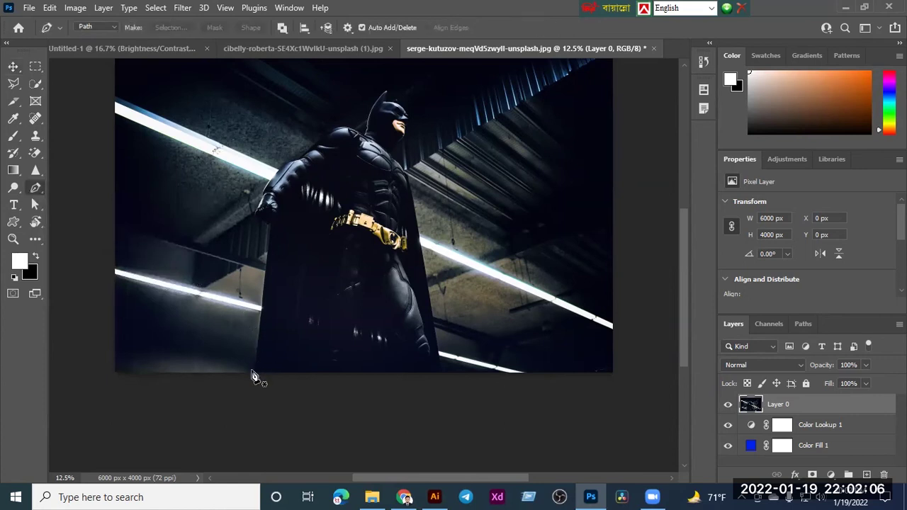
key(ctrl+plus)
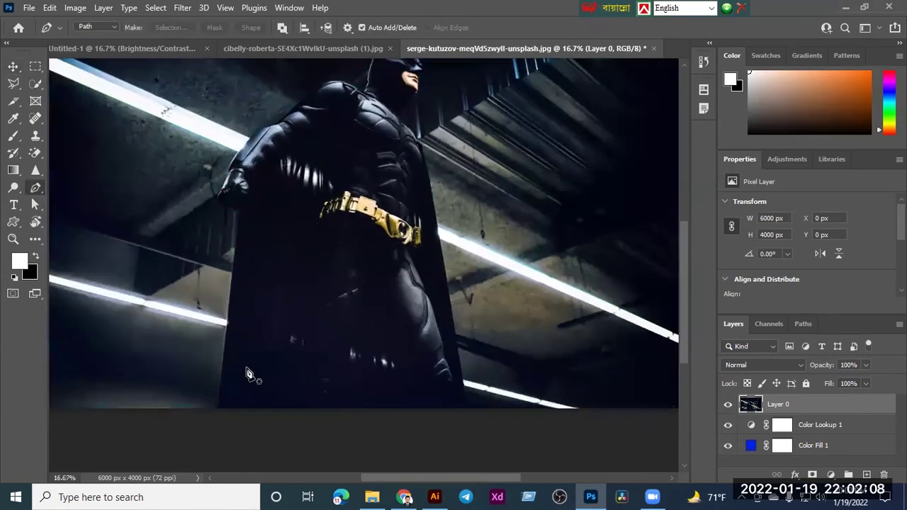
scroll(244, 376, down, 1)
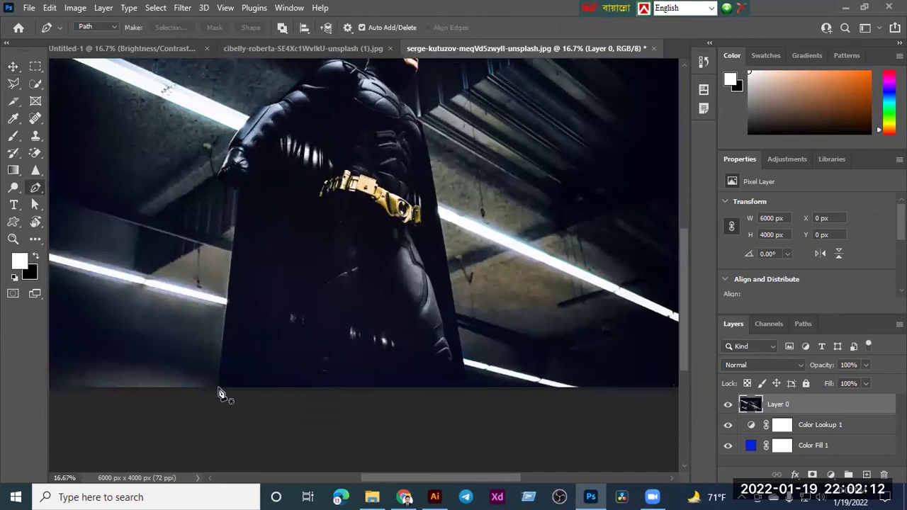
click(216, 387)
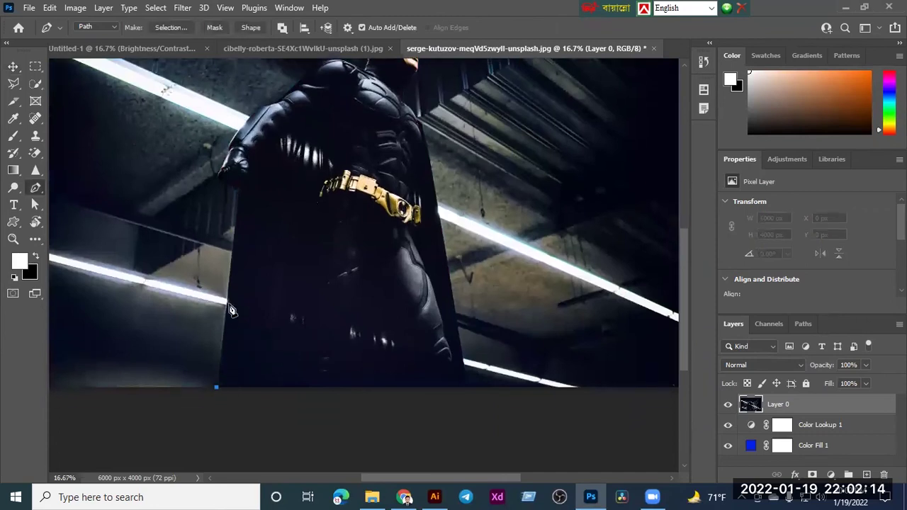
click(229, 276)
scroll(238, 273, up, 3)
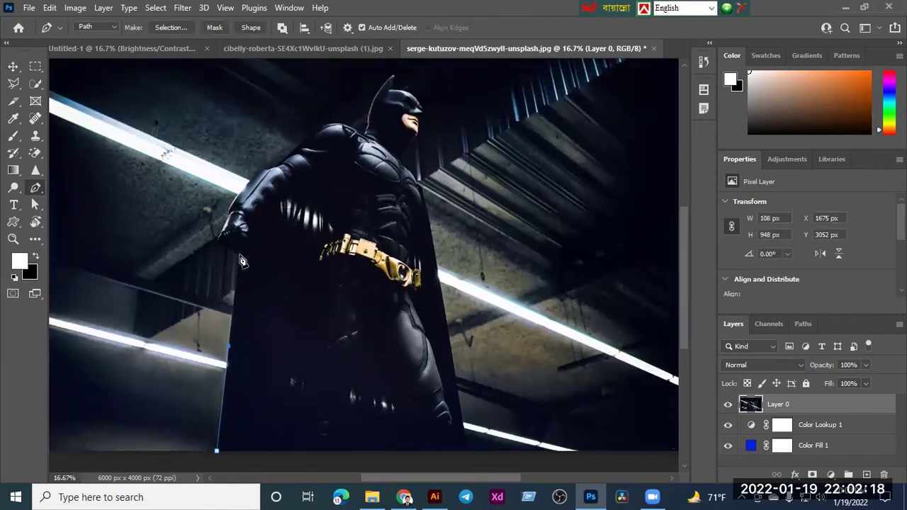
click(239, 258)
scroll(240, 257, up, 1)
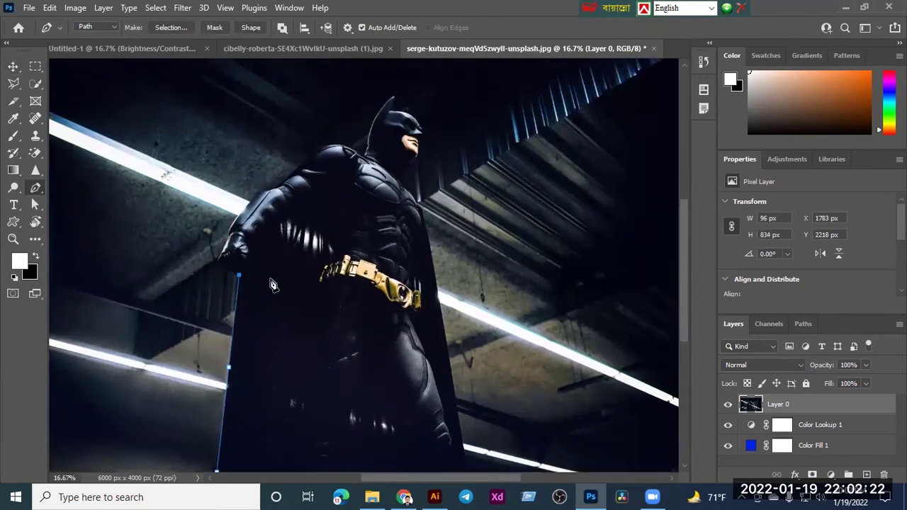
- Trace the pen path around the gloved hand, along the arm and shoulder, and past the neck to the tip of the ear
mouse_move(213, 270)
mouse_down()
mouse_move(224, 252)
mouse_move(221, 263)
mouse_up()
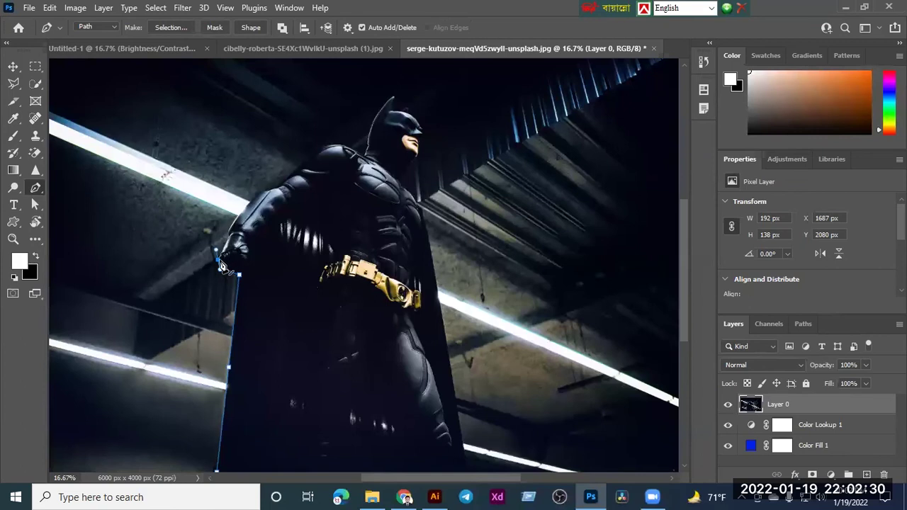
drag(222, 266, 225, 254)
scroll(257, 238, up, 2)
click(255, 228)
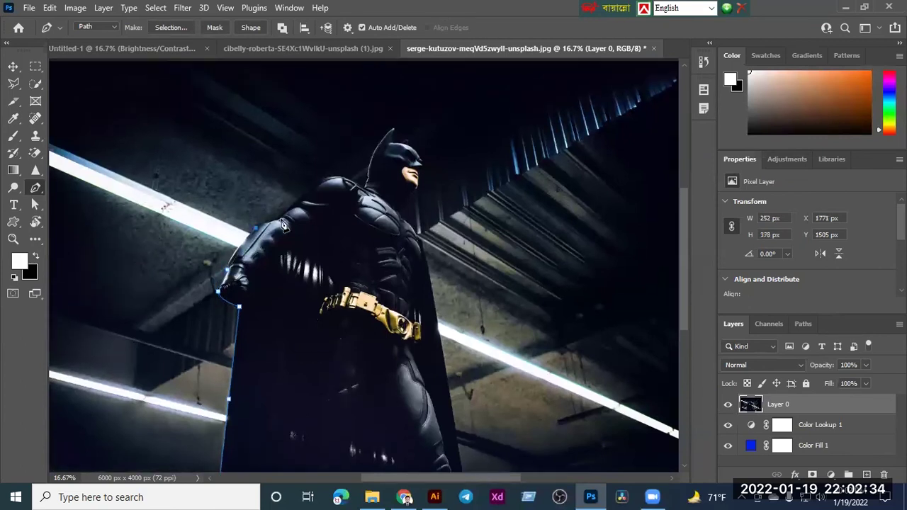
click(291, 208)
click(322, 175)
click(369, 181)
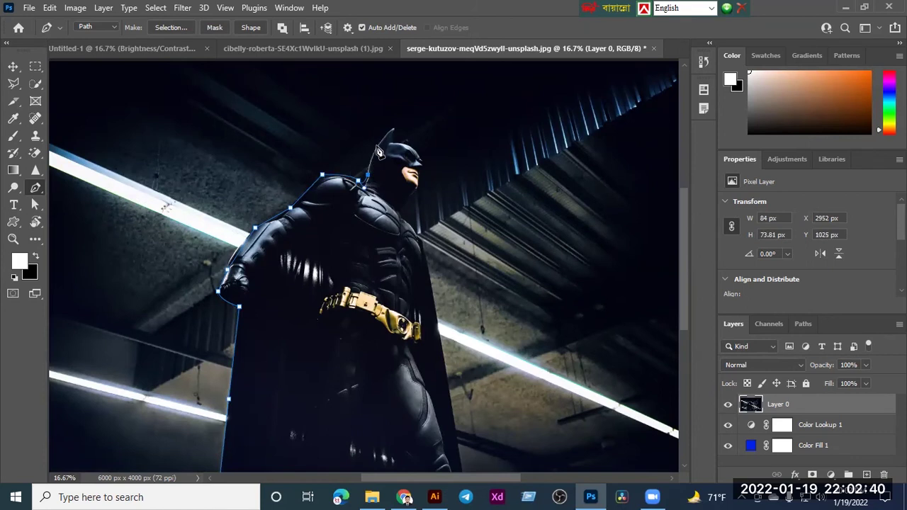
drag(392, 130, 417, 114)
- Convert the unfinished Batman outline path into a selection and deselect it
key(ctrl+plus)
key(ctrl+plus)
key(ctrl+plus)
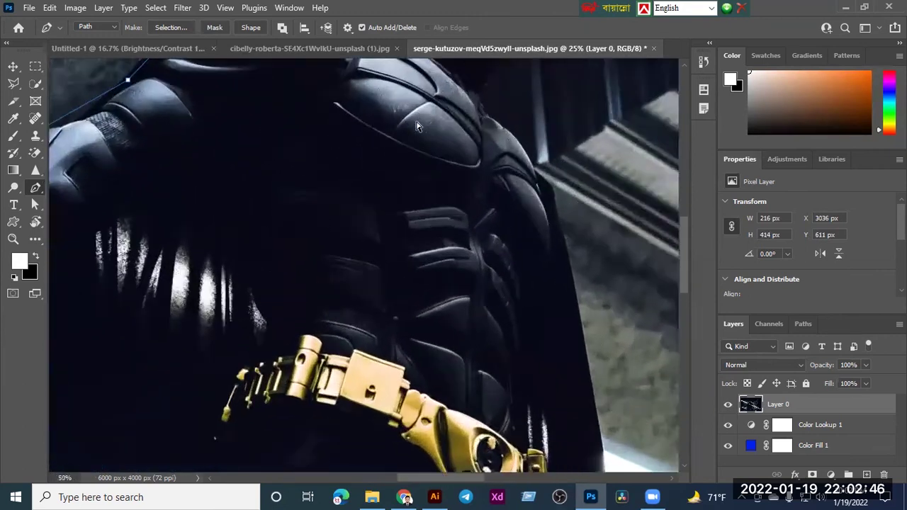
key(ctrl+plus)
key(ctrl+plus)
scroll(381, 127, up, 3)
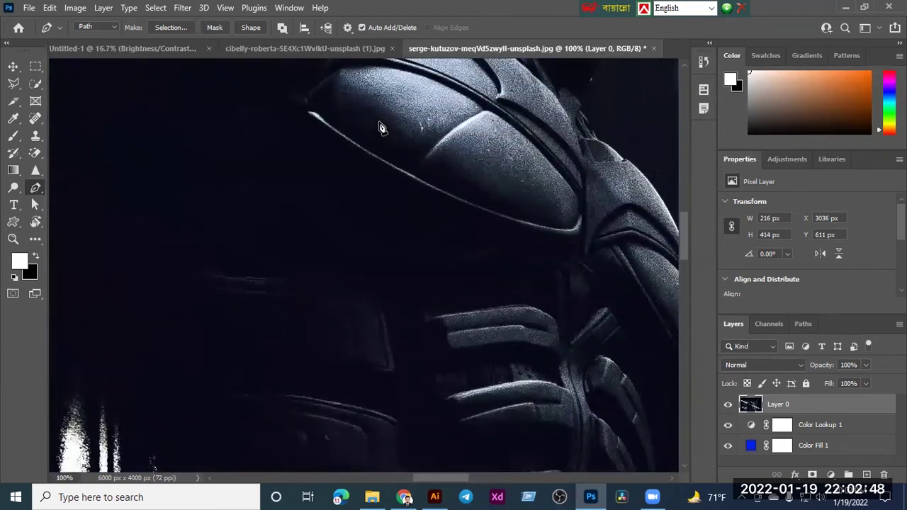
scroll(380, 128, up, 2)
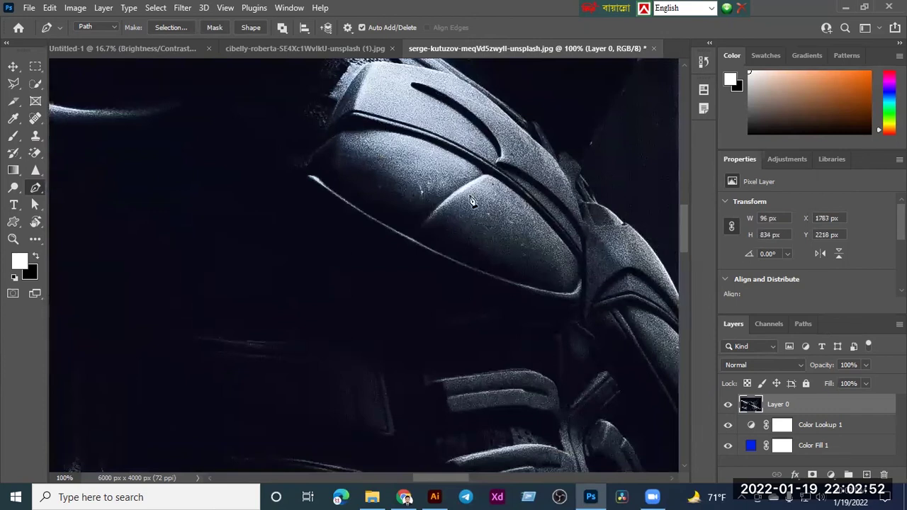
click(309, 166)
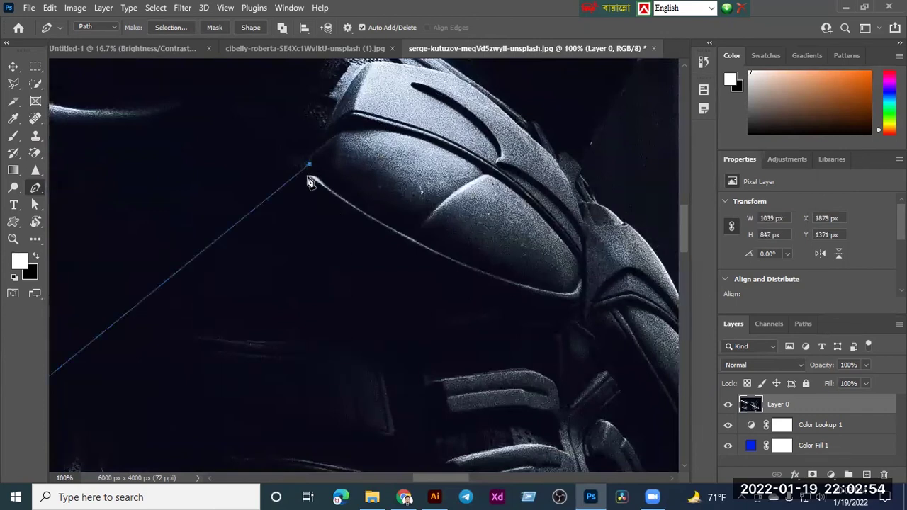
key(ctrl+z)
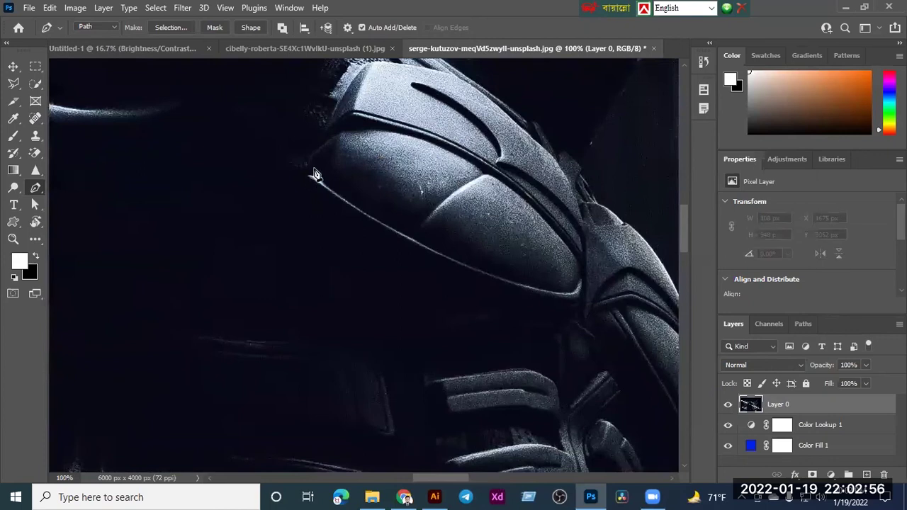
key(ctrl+Return)
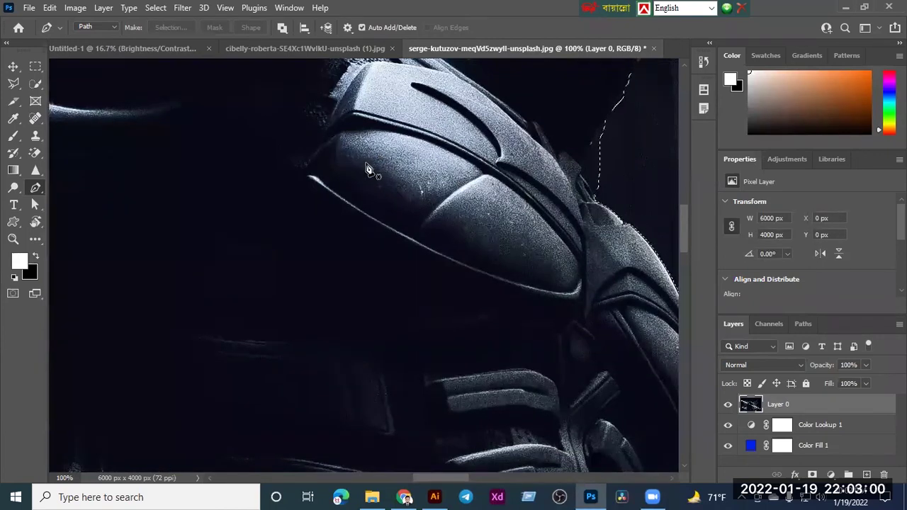
key(ctrl+d)
- Start a new Pen path at the upper rear corner of Batman's exposed face and curve it around the back of the cheek
scroll(338, 136, up, 3)
scroll(338, 136, down, 2)
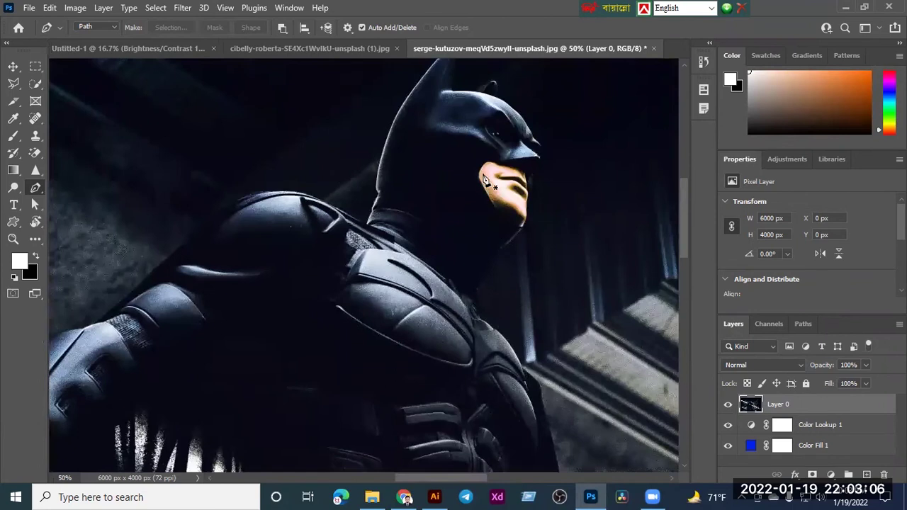
scroll(468, 196, up, 6)
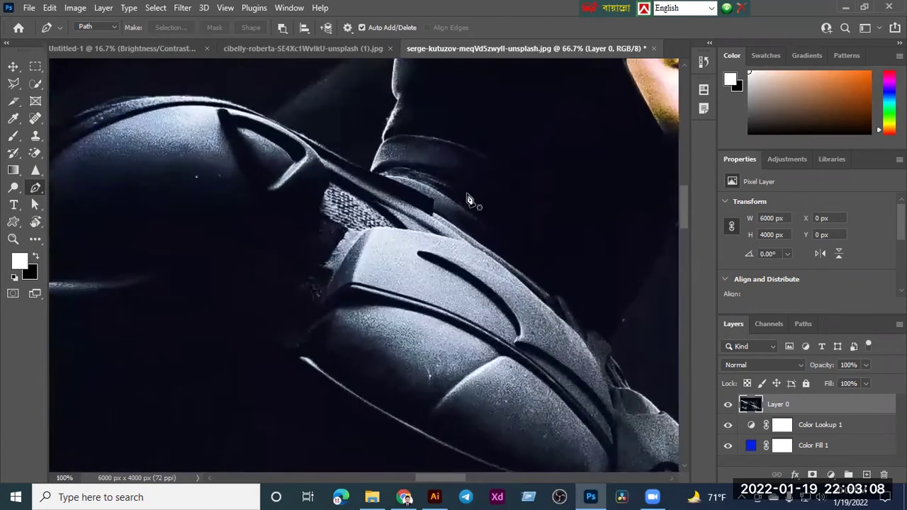
scroll(468, 416, right, 8)
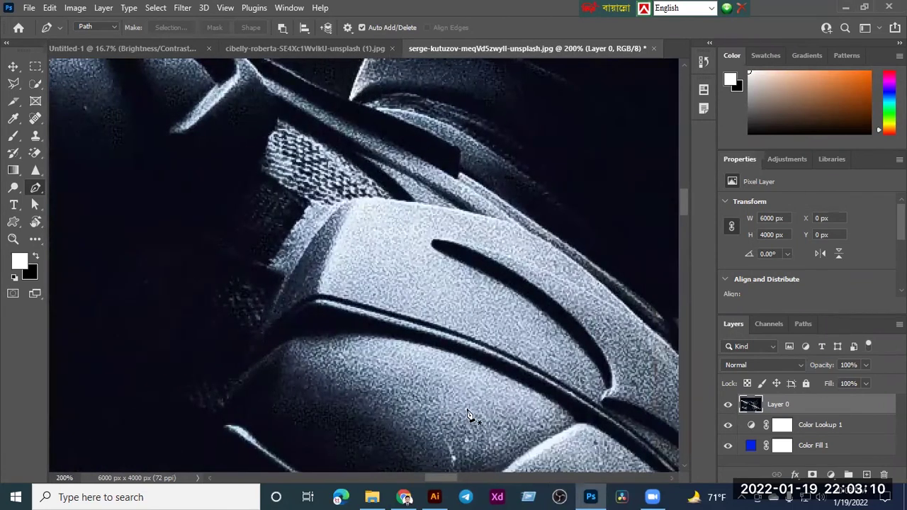
scroll(436, 318, up, 3)
scroll(435, 314, up, 4)
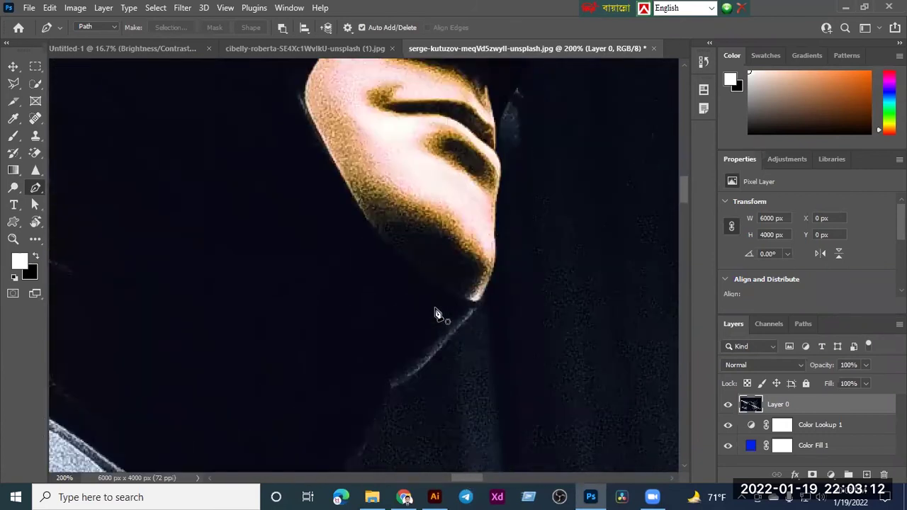
scroll(400, 145, up, 1)
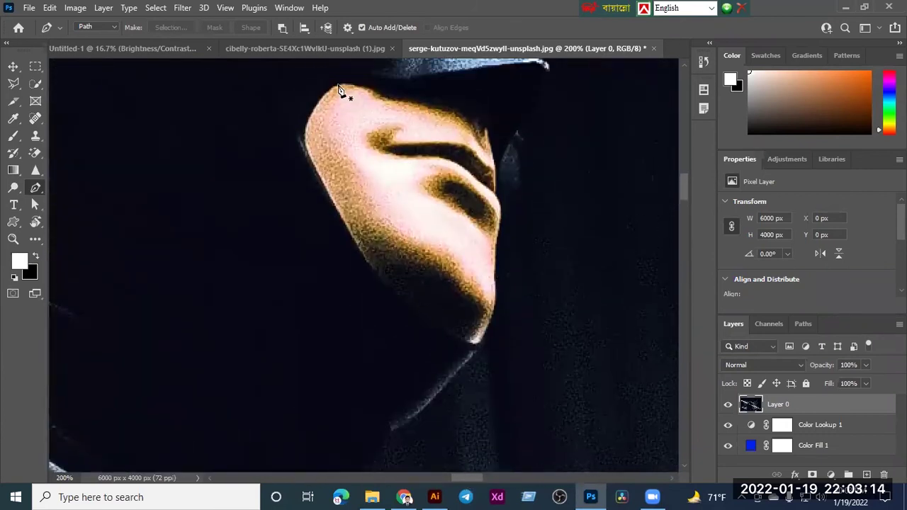
click(338, 86)
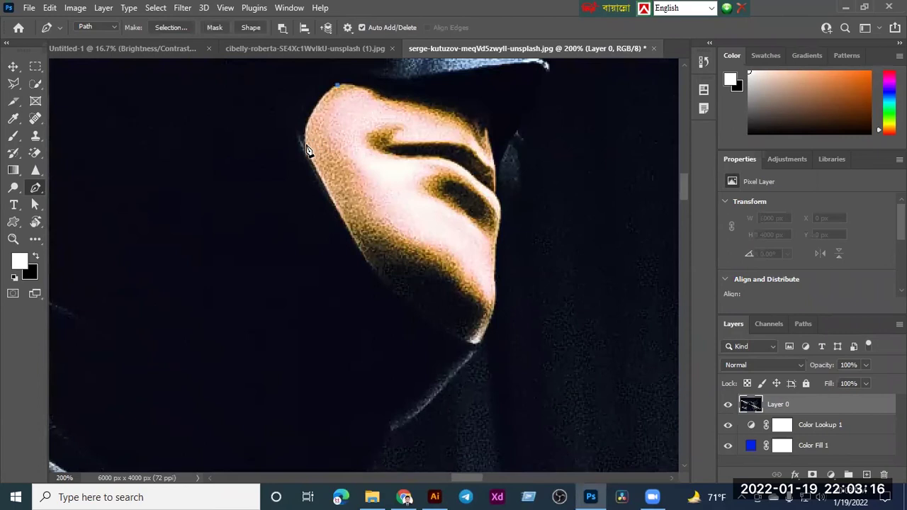
drag(303, 146, 307, 190)
key(ctrl+z)
drag(306, 148, 314, 187)
click(308, 149)
- Continue the path along the lower jaw edge, around the tip of the chin and slightly up its front
drag(402, 301, 440, 320)
click(403, 304)
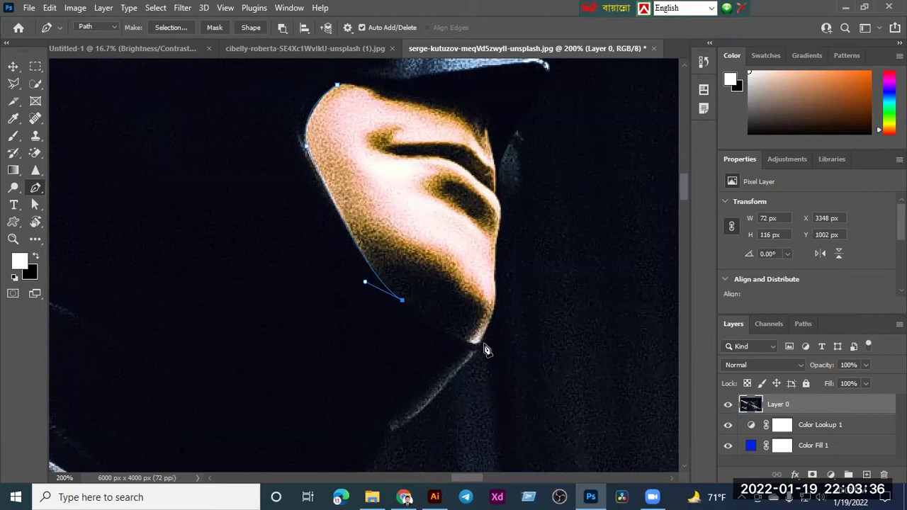
drag(483, 340, 493, 324)
click(484, 341)
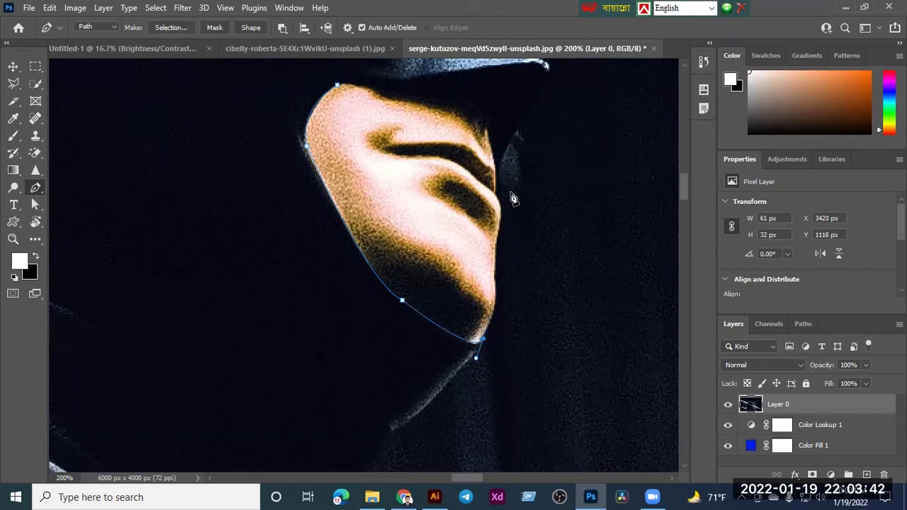
drag(502, 225, 496, 128)
key(ctrl+z)
key(ctrl+z)
click(499, 304)
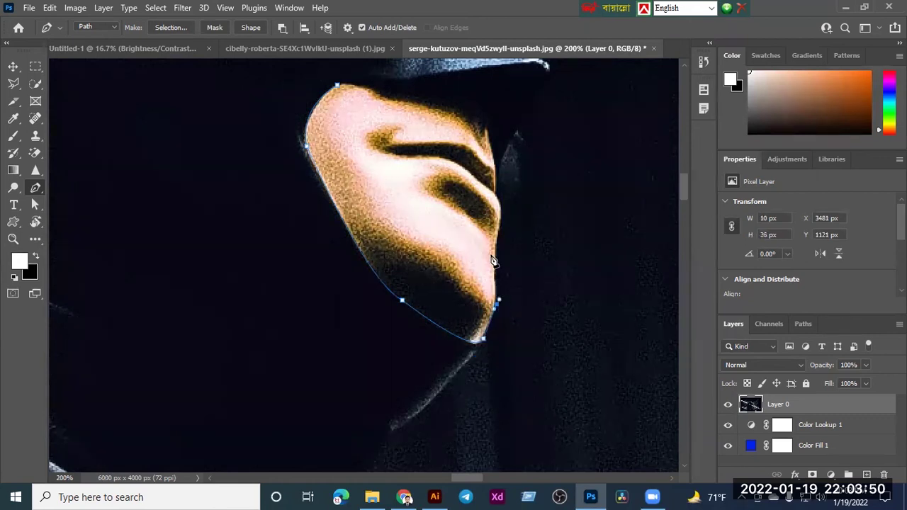
- Trace the path up the front of the chin and around the lips to just above the mouth
drag(491, 257, 502, 233)
scroll(501, 234, up, 1)
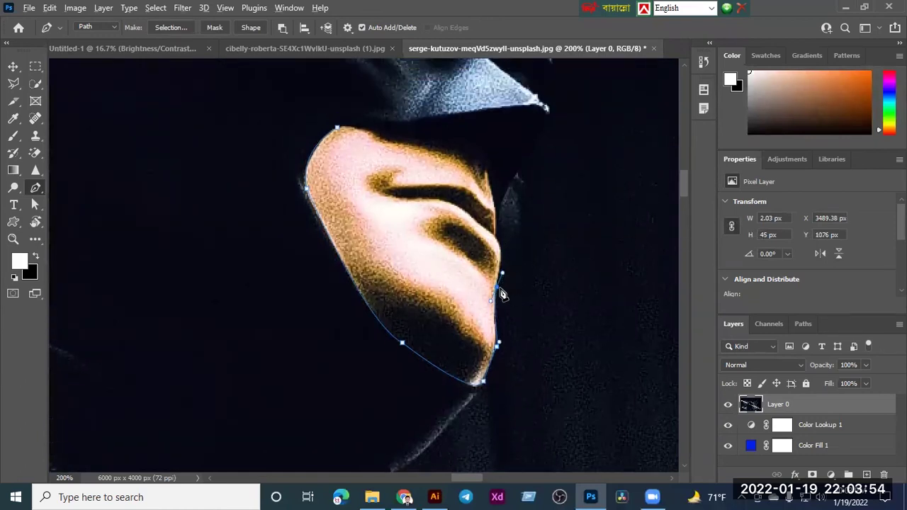
scroll(502, 296, up, 1)
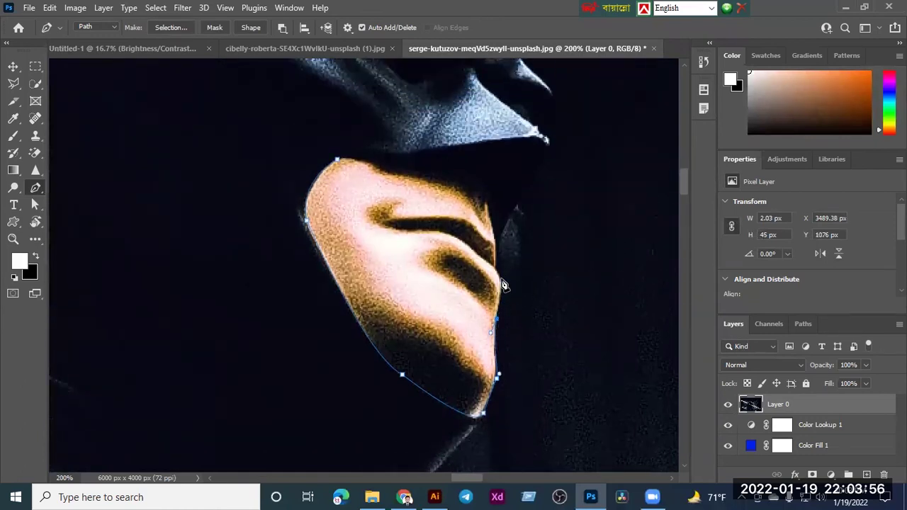
click(500, 285)
click(501, 268)
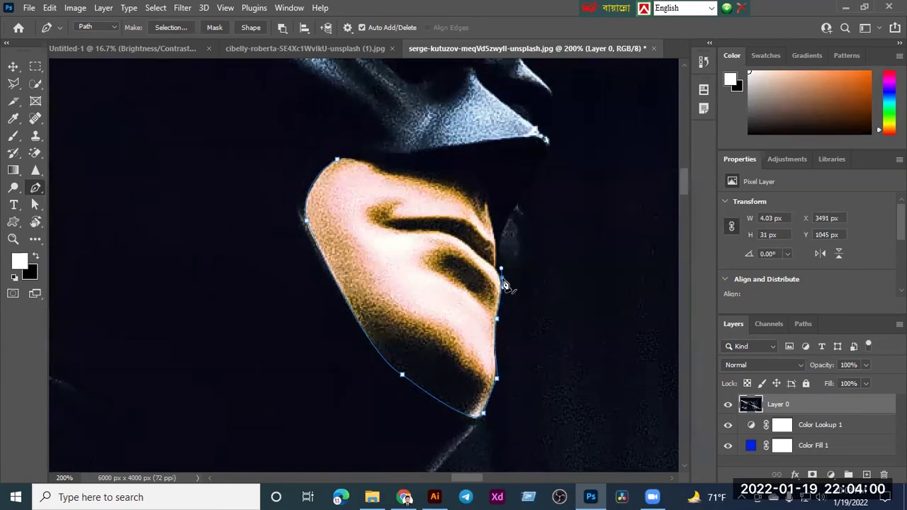
click(500, 277)
scroll(499, 273, up, 2)
click(496, 257)
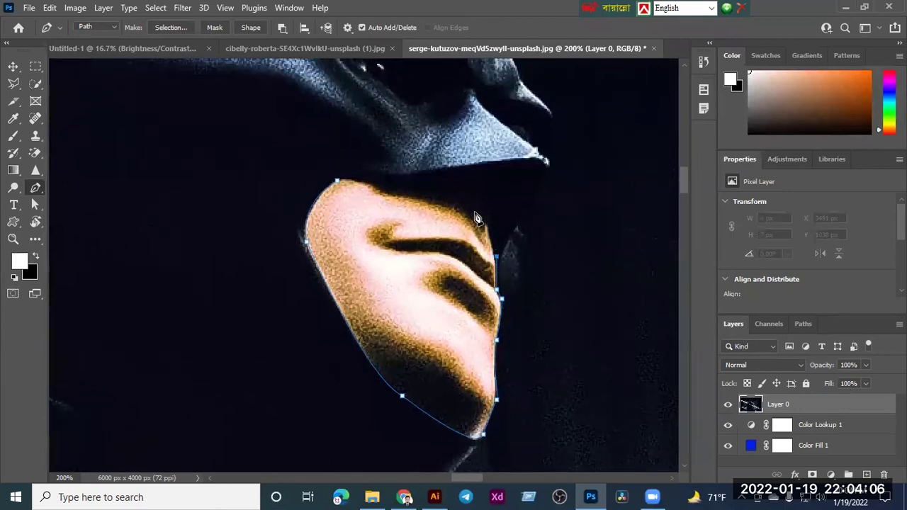
- Close the face path along the lower edge of the cowl and convert it into a selection
drag(474, 213, 463, 219)
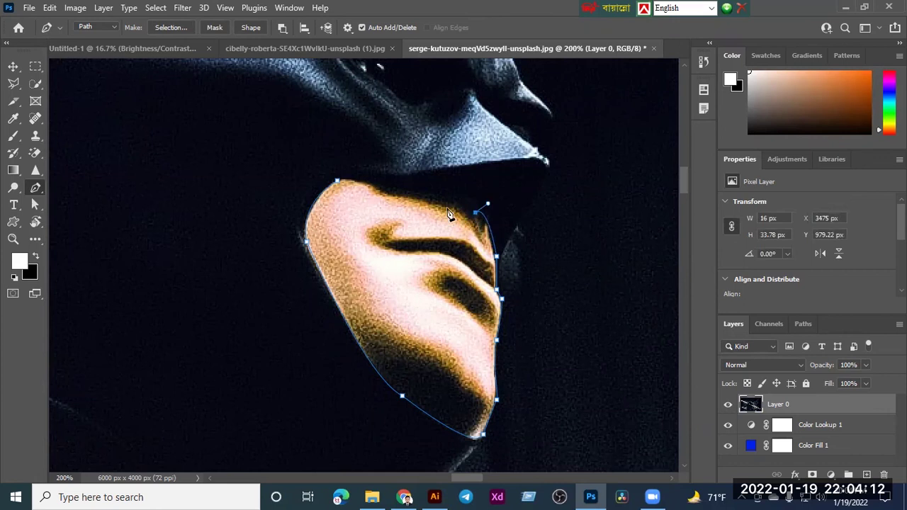
drag(338, 182, 301, 189)
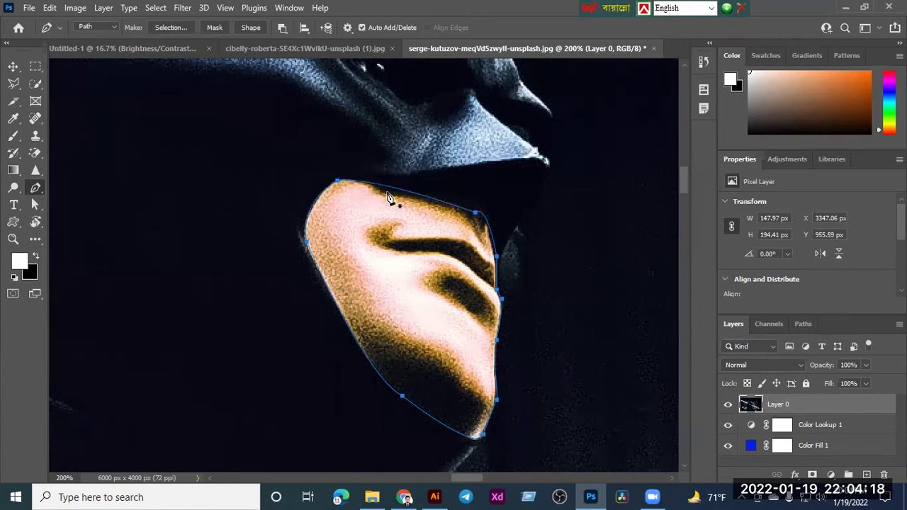
key(ctrl+Return)
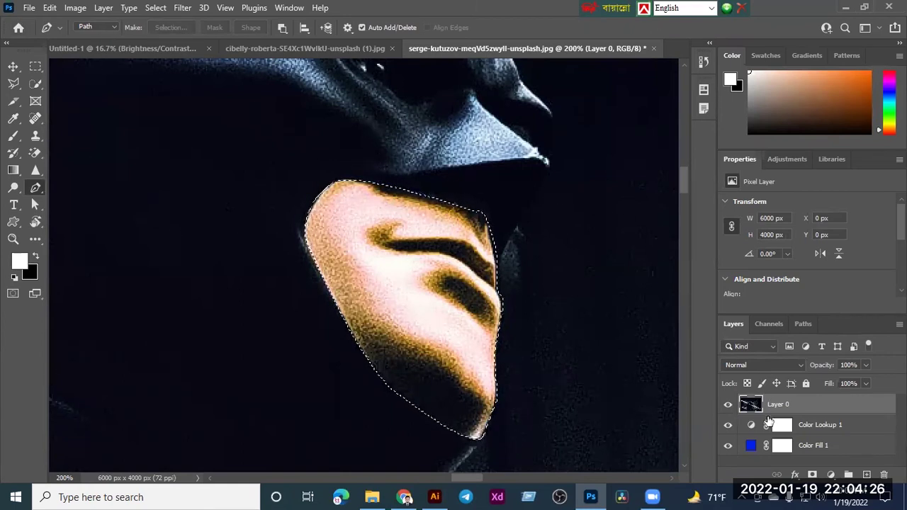
- Try the face path selection as a layer mask on Layer 0 and undo it
alt+click(813, 474)
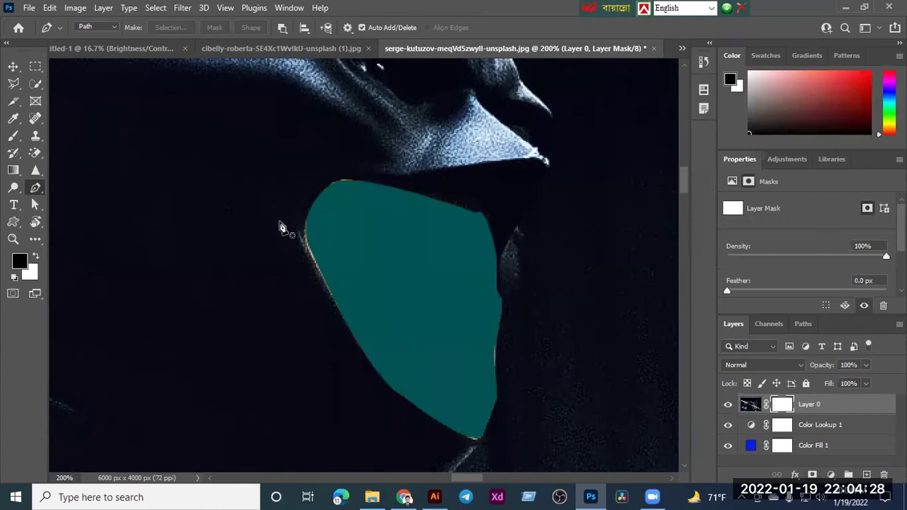
key(ctrl+z)
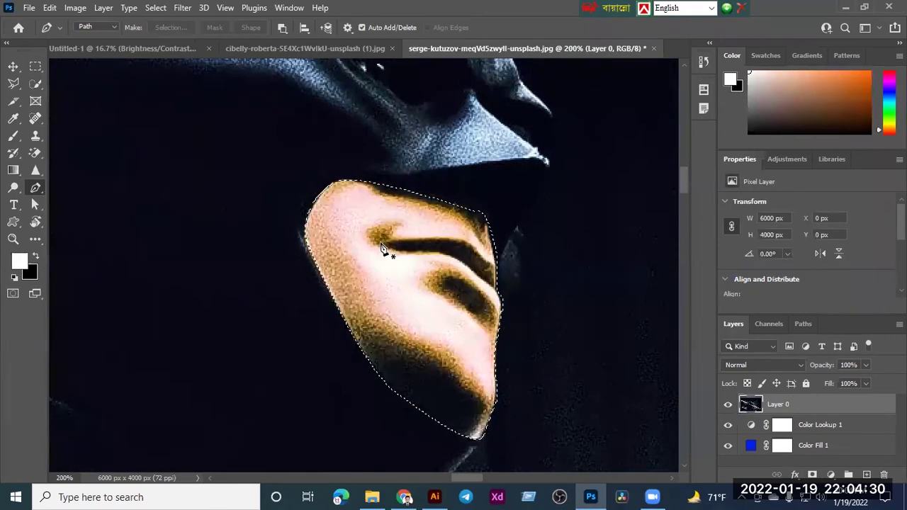
key(ctrl+minus)
key(ctrl+minus)
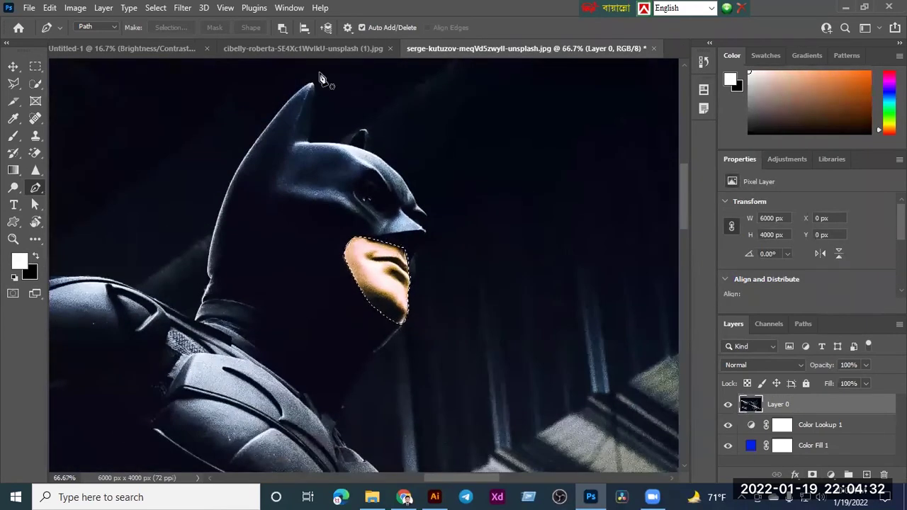
- Invert the face selection and invert it back
click(155, 10)
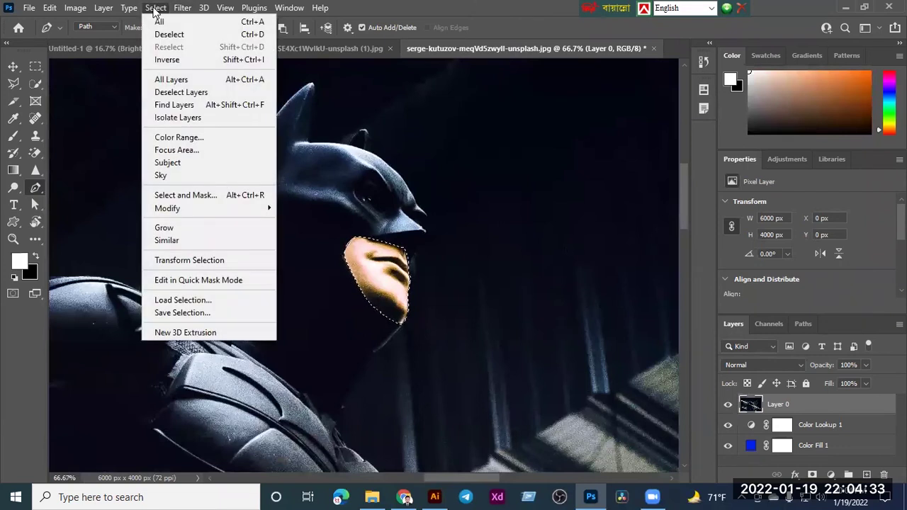
click(177, 61)
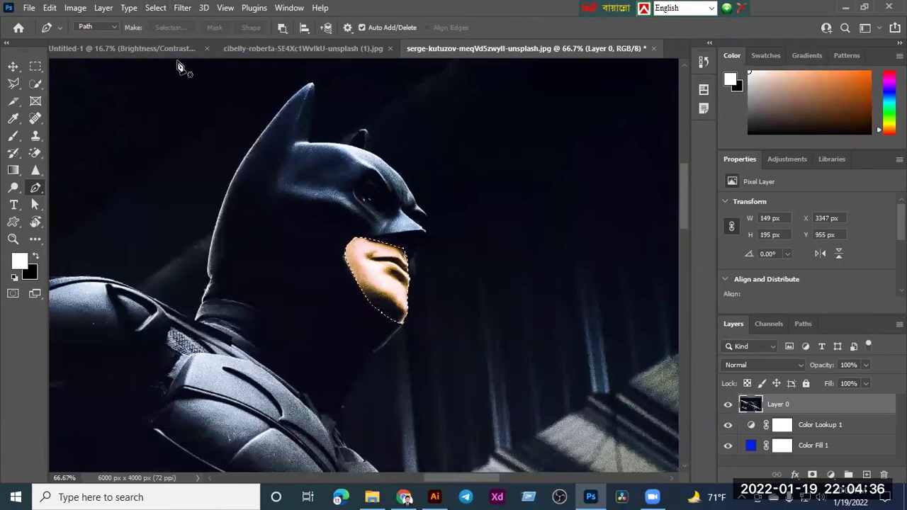
click(154, 9)
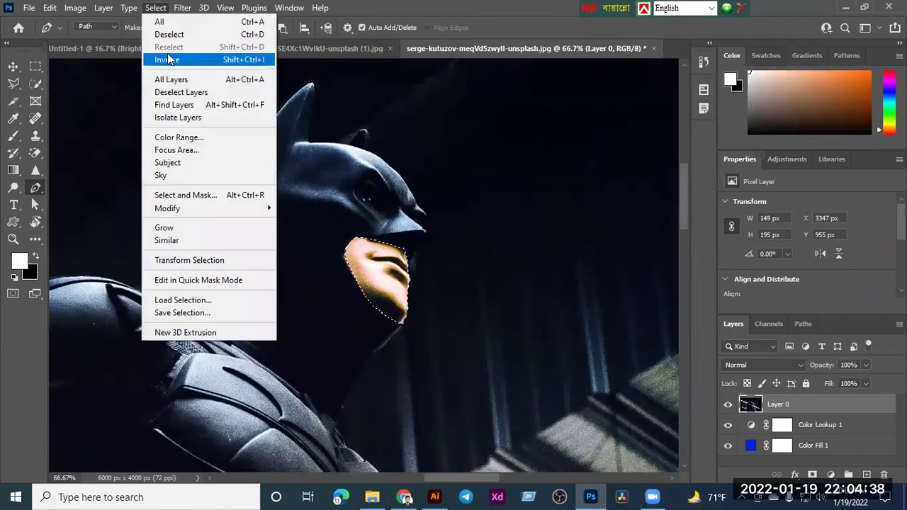
click(168, 60)
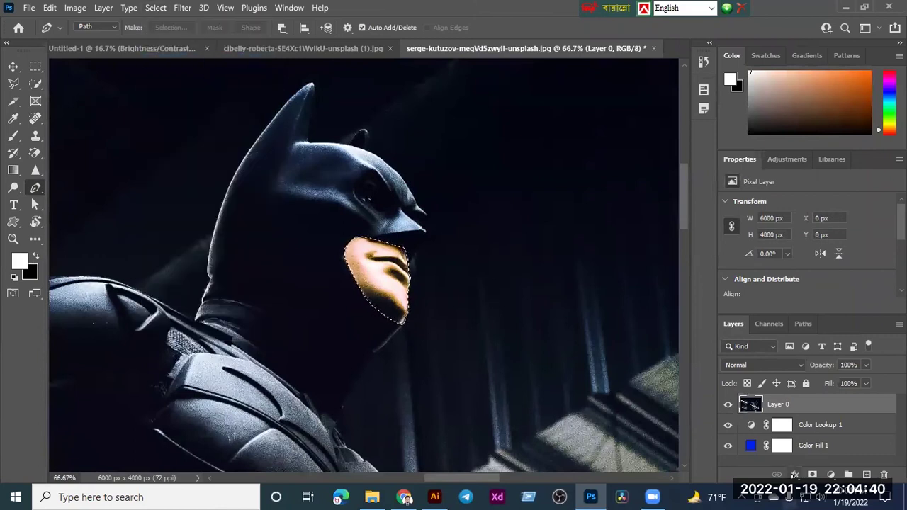
- Mask the exposed face out of Layer 0, check it in the wider image, and undo the mask
click(815, 474)
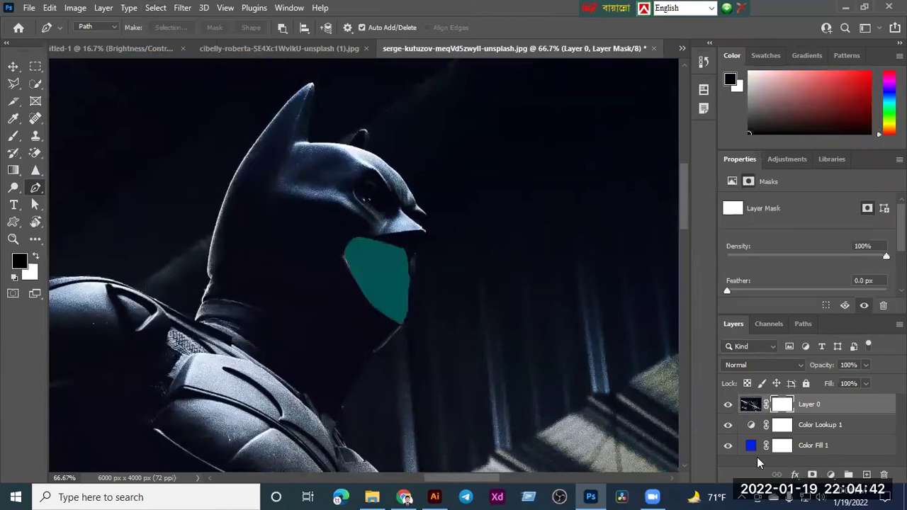
key(ctrl+minus)
key(ctrl+minus)
key(ctrl+minus)
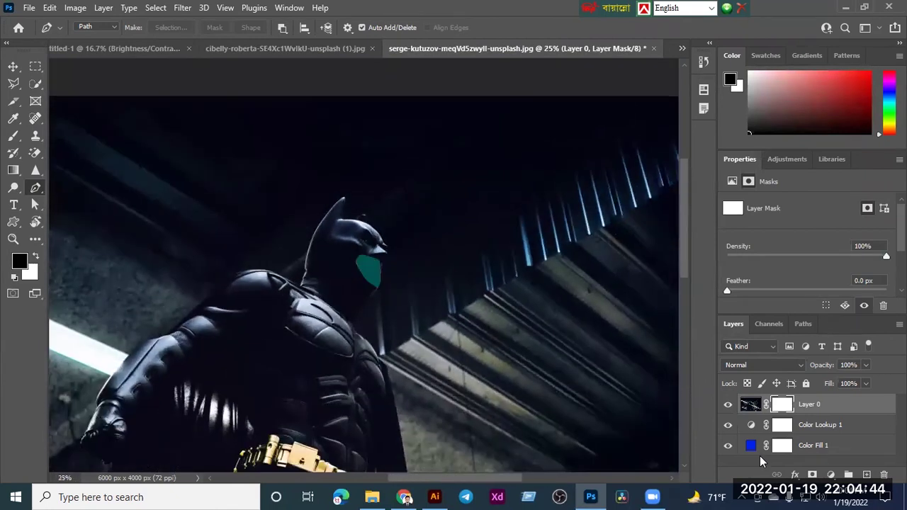
key(ctrl+z)
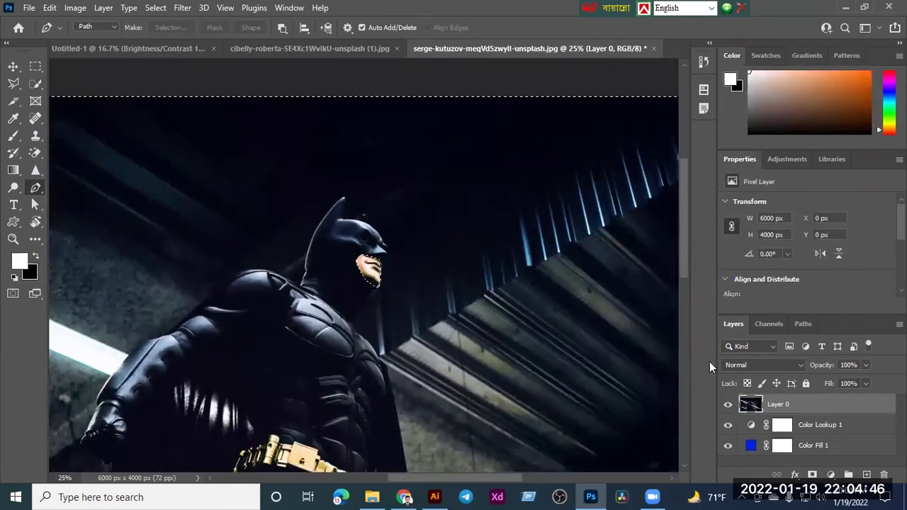
- Add a layer mask to Layer 0 from the current selection to hide Batman's exposed lower face
scroll(536, 256, down, 2)
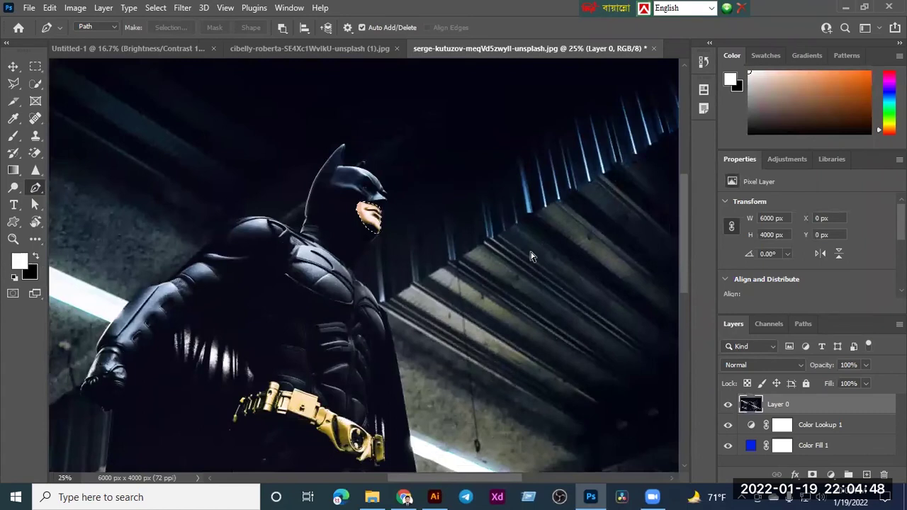
key(ctrl+minus)
key(ctrl+minus)
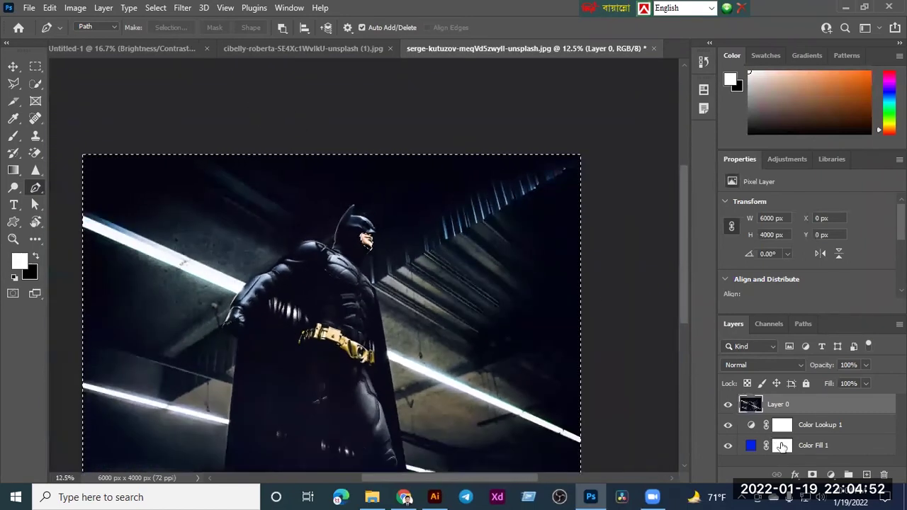
click(813, 474)
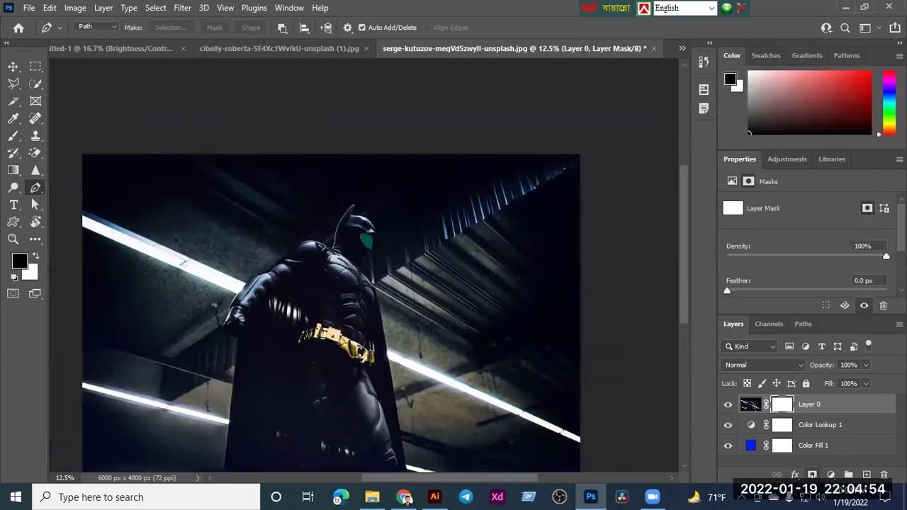
- Undo the layer mask on Layer 0, invert the face selection, and add it as a mask that keeps only the exposed face
key(ctrl+z)
click(182, 8)
click(156, 8)
click(163, 59)
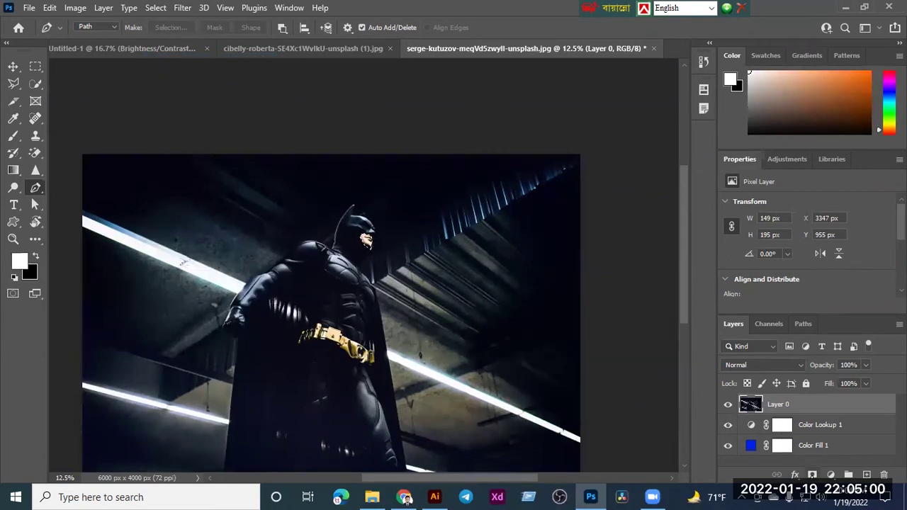
click(813, 475)
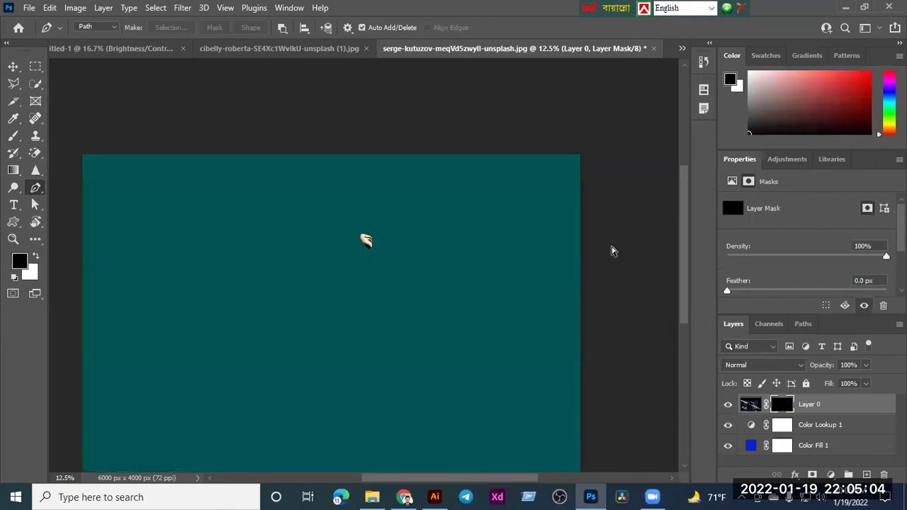
- Undo the face-only layer mask on Layer 0 and clear the selection from the Batman photo
key(ctrl+z)
key(ctrl+a)
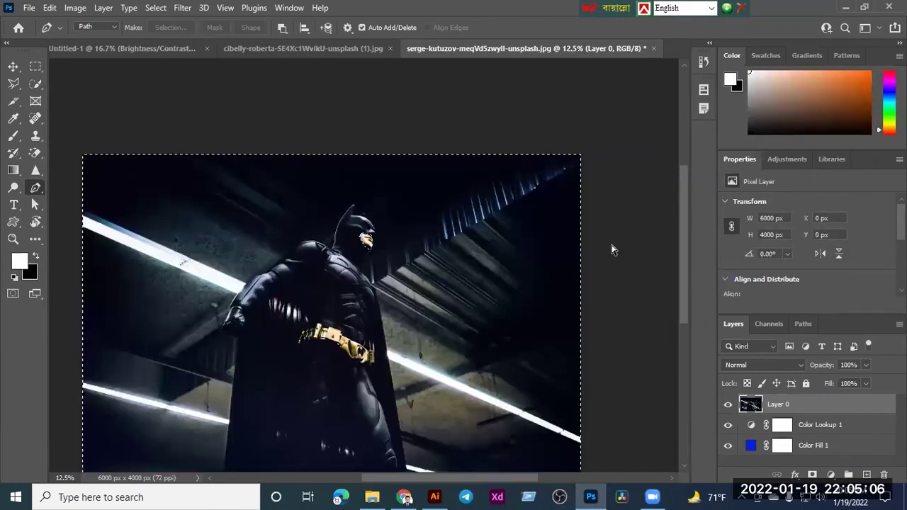
scroll(418, 210, down, 3)
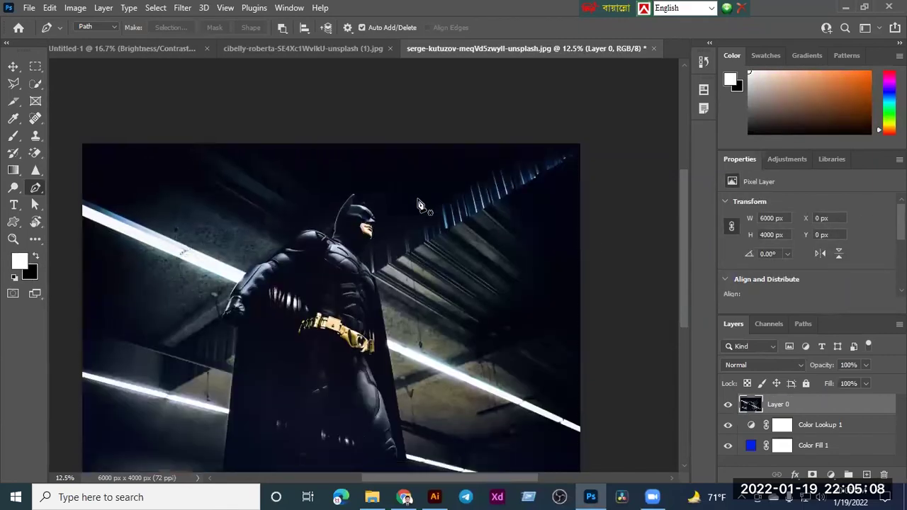
scroll(418, 210, down, 1)
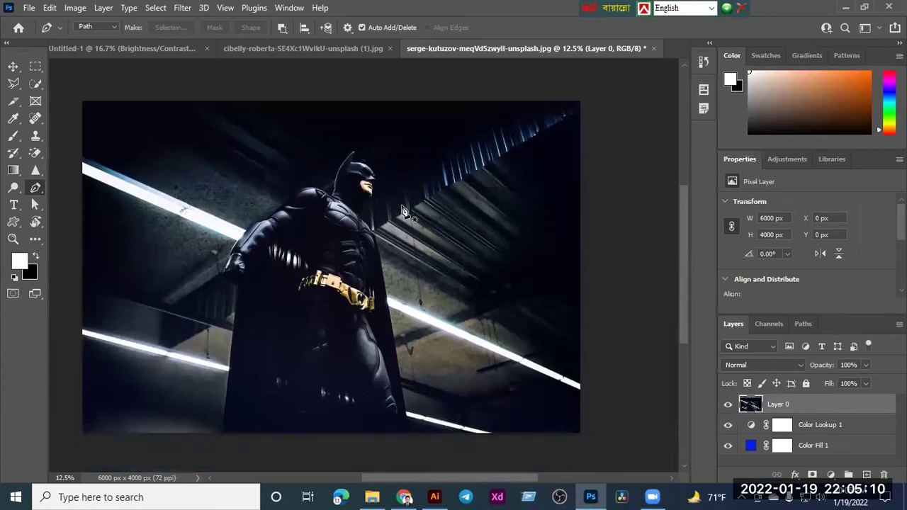
- Switch to the regular Eraser tool and enlarge its brush to 400
click(14, 67)
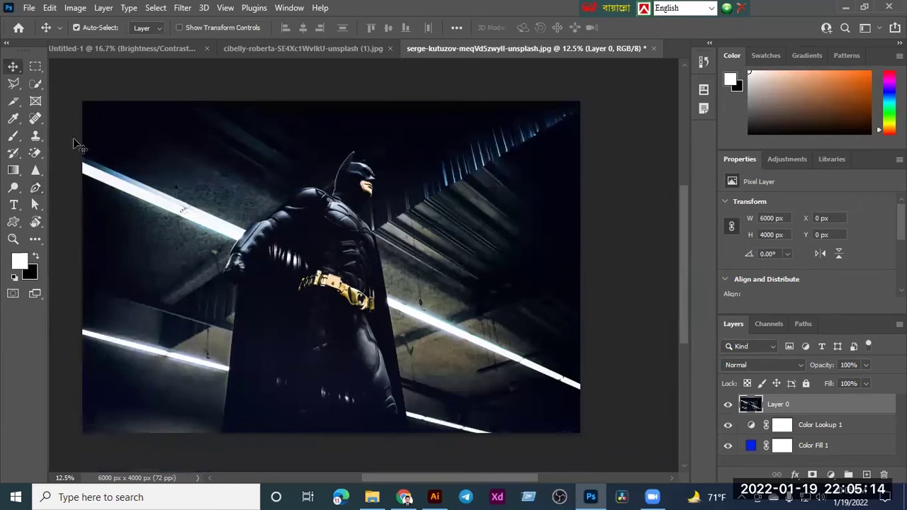
click(36, 155)
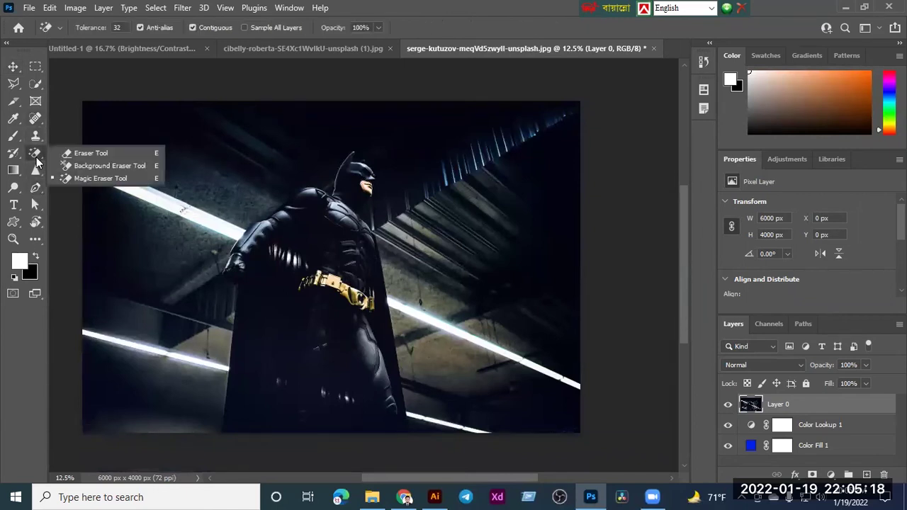
click(95, 157)
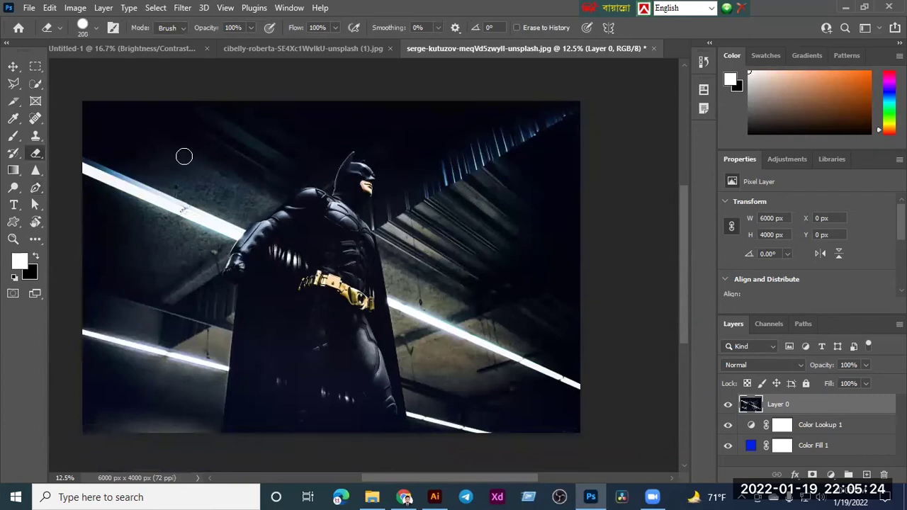
key(bracketright)
key(bracketright)
key(bracketright)
- Try erasing the background beside Batman with the Eraser strokes, undo the erasing, and leave nothing selected
drag(184, 151, 138, 247)
mouse_move(99, 95)
mouse_down()
mouse_move(138, 220)
mouse_move(158, 92)
mouse_move(84, 303)
mouse_move(124, 55)
mouse_move(123, 323)
mouse_move(146, 196)
mouse_move(164, 278)
mouse_up()
key(ctrl+z)
key(ctrl+a)
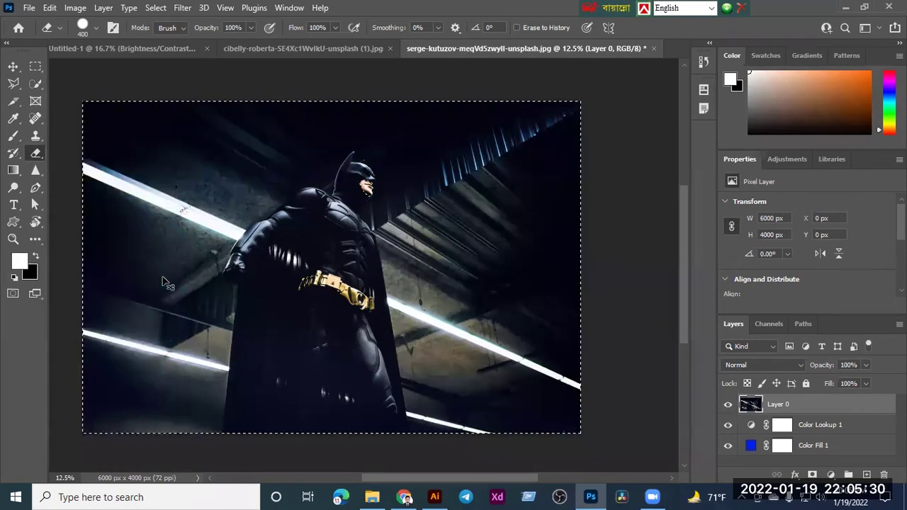
key(ctrl+z)
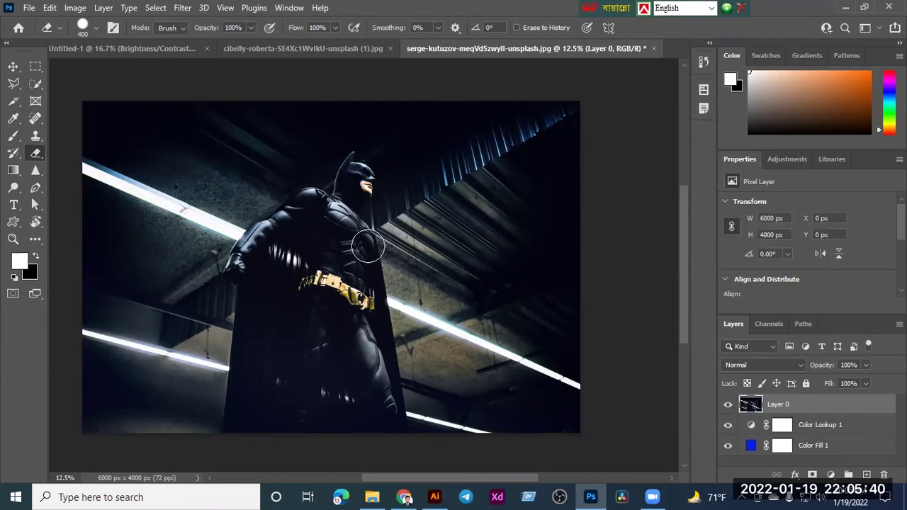
- Select Batman automatically with Select Subject and add the selection as a layer mask on Layer 0
click(36, 84)
click(386, 27)
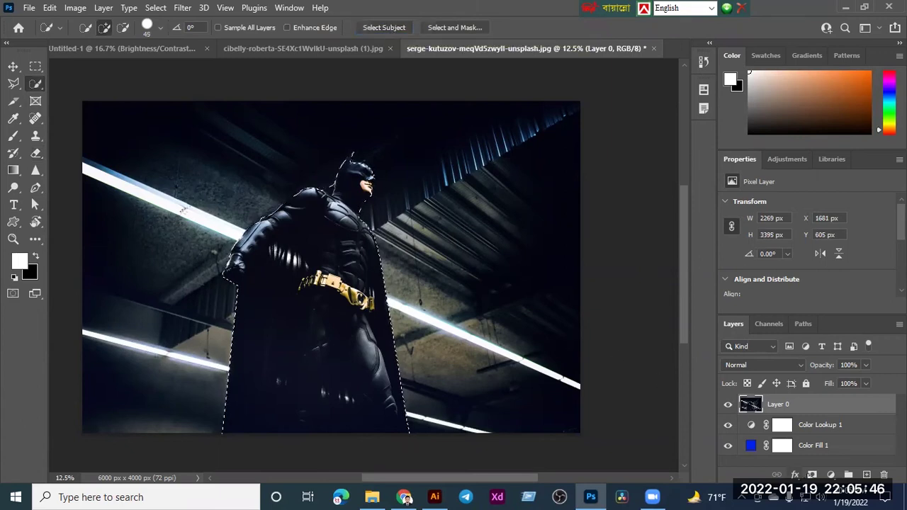
click(812, 475)
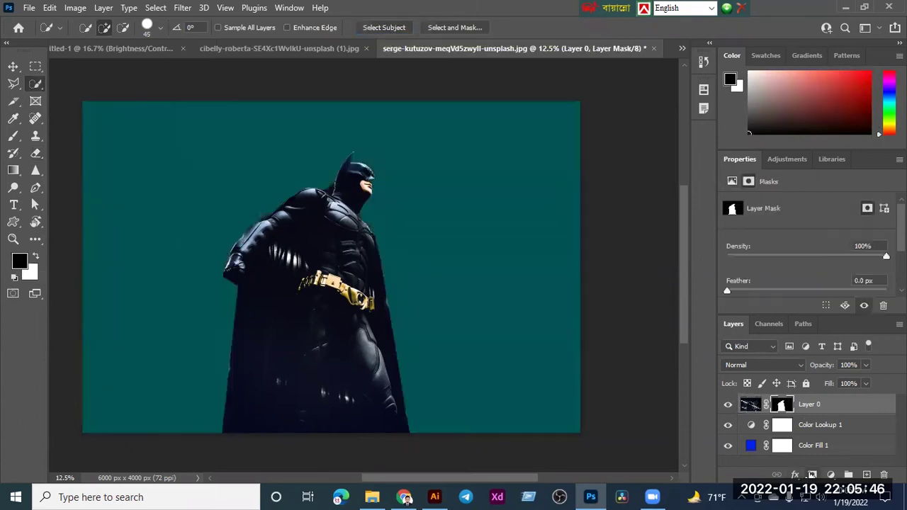
- Brush the Eraser over the masked background near Batman's shoulder, and switch to the portrait of the man in a black T-shirt
click(13, 65)
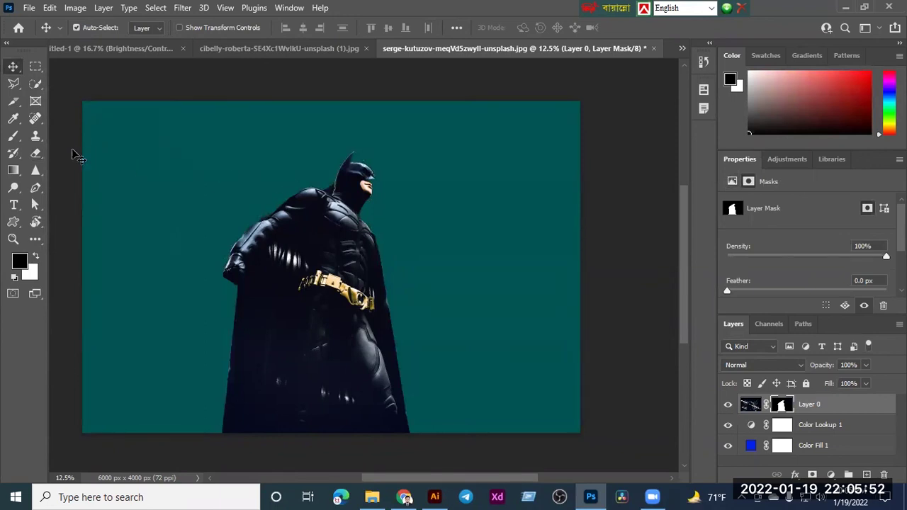
click(34, 151)
click(192, 165)
mouse_move(197, 163)
mouse_down()
mouse_move(171, 211)
mouse_move(222, 199)
mouse_move(238, 134)
mouse_move(161, 185)
mouse_move(231, 179)
mouse_move(208, 209)
mouse_move(242, 153)
mouse_move(233, 174)
mouse_move(218, 173)
mouse_move(205, 134)
mouse_move(145, 165)
mouse_move(241, 127)
mouse_move(278, 126)
mouse_move(249, 141)
mouse_move(262, 123)
mouse_move(135, 124)
mouse_move(353, 127)
mouse_move(164, 117)
mouse_move(335, 114)
mouse_move(92, 117)
mouse_up()
click(289, 48)
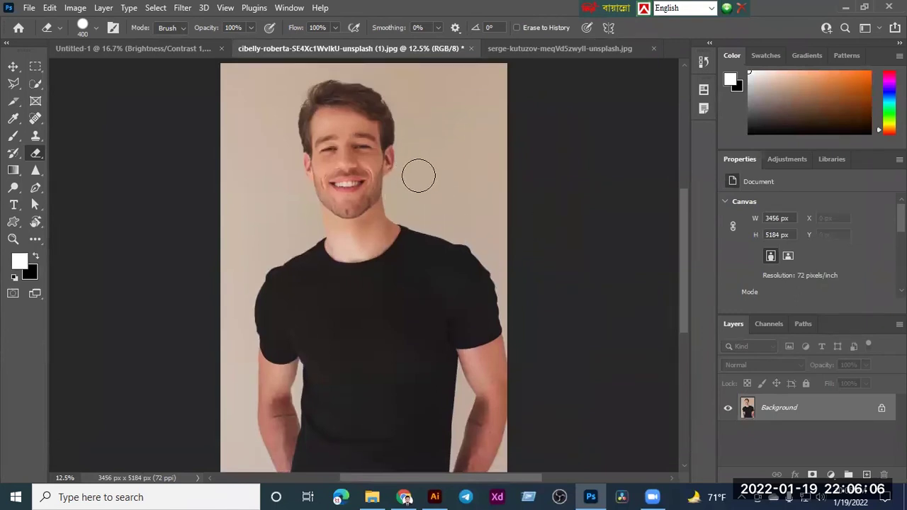
- Select the man with Select Subject, mask out the beige background, and undo the mask and selection
right_click(38, 156)
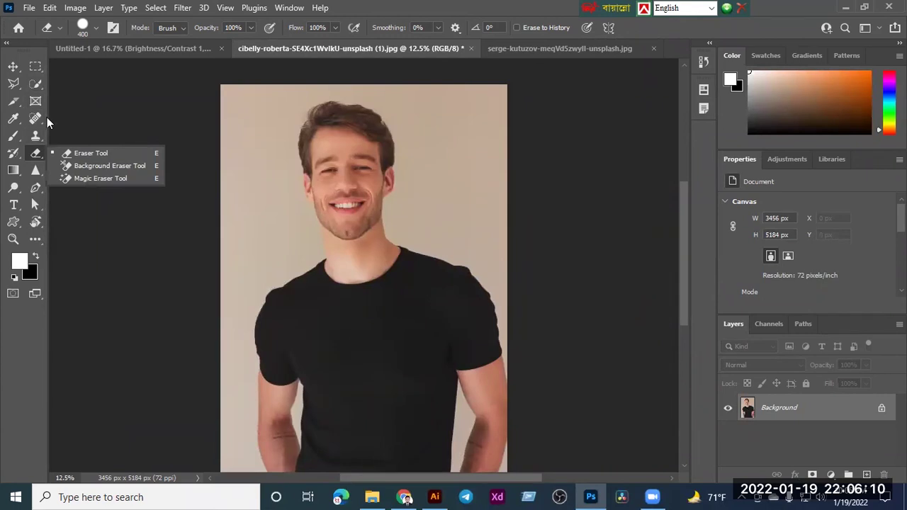
click(39, 85)
click(369, 29)
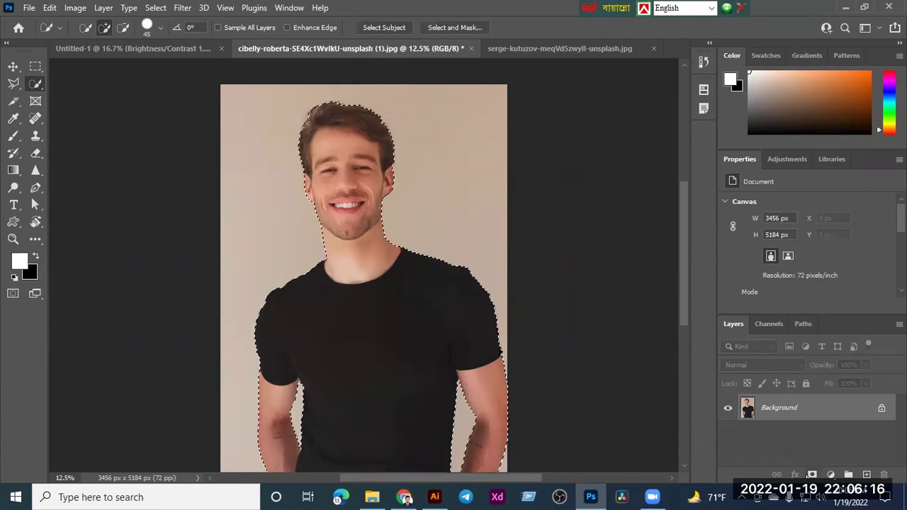
click(812, 475)
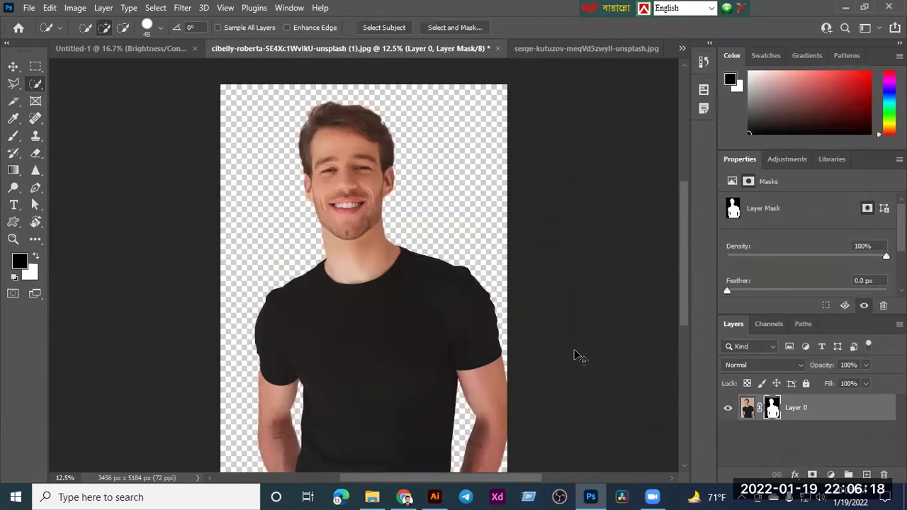
key(ctrl+z)
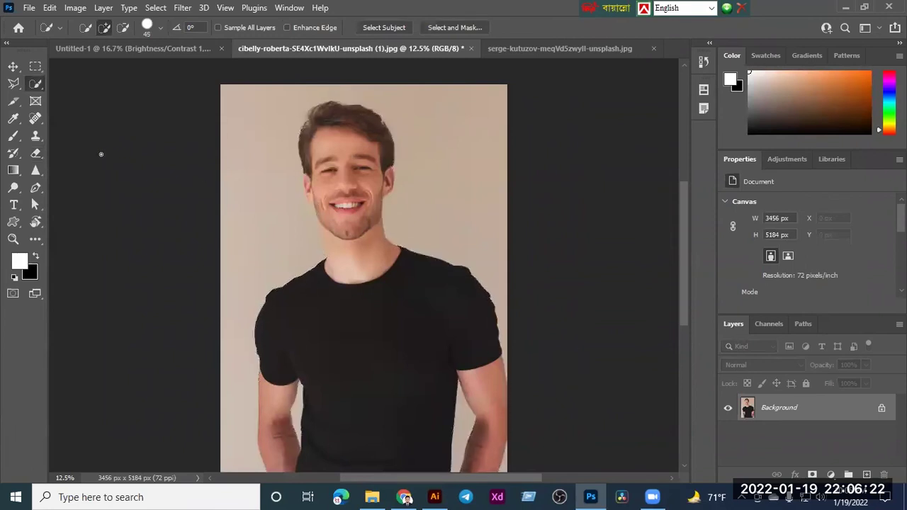
- Try erasing a strip of beige background along the man's shoulder side with the regular Eraser, and undo it
drag(35, 153, 37, 152)
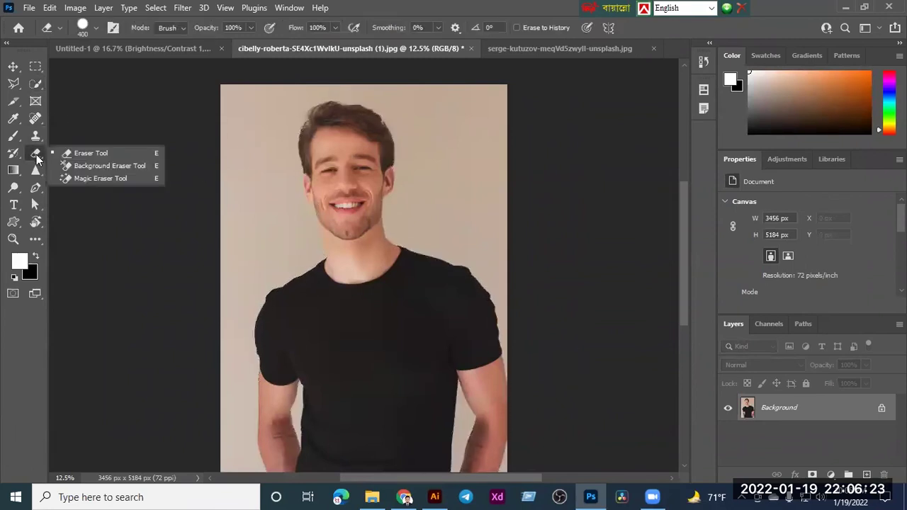
click(80, 151)
mouse_move(244, 126)
mouse_down()
mouse_move(256, 199)
mouse_move(240, 199)
mouse_move(249, 99)
mouse_move(249, 210)
mouse_move(239, 115)
mouse_move(227, 193)
mouse_move(232, 89)
mouse_move(253, 382)
mouse_move(237, 257)
mouse_up()
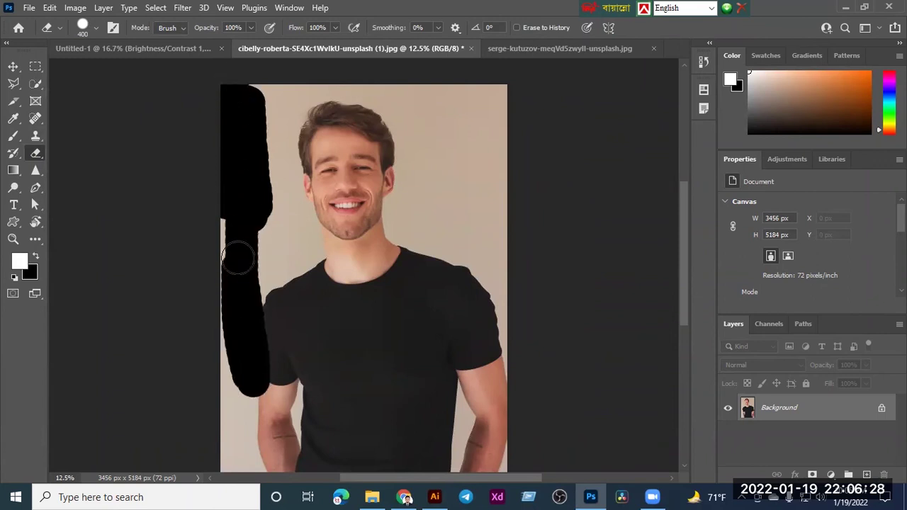
key(ctrl+z)
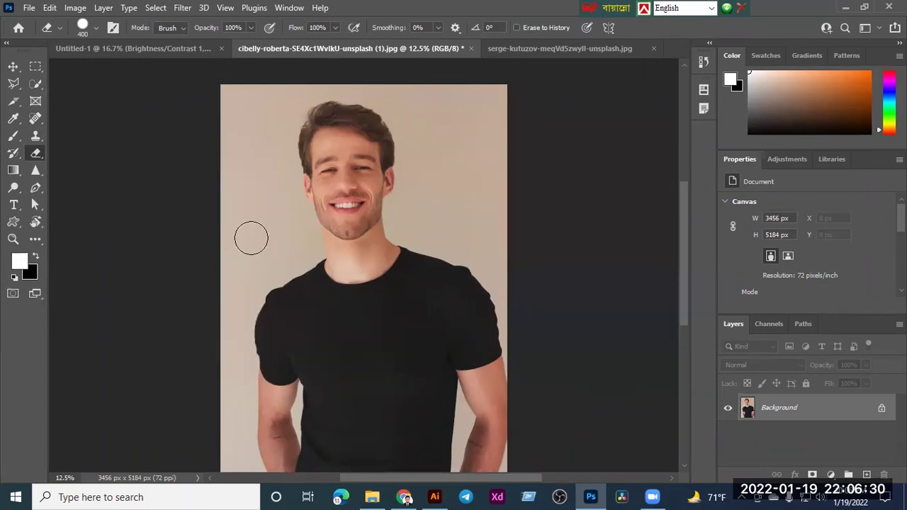
- Erase a small patch of beige background beside the man's head with the Background Eraser at 11% tolerance
right_click(37, 154)
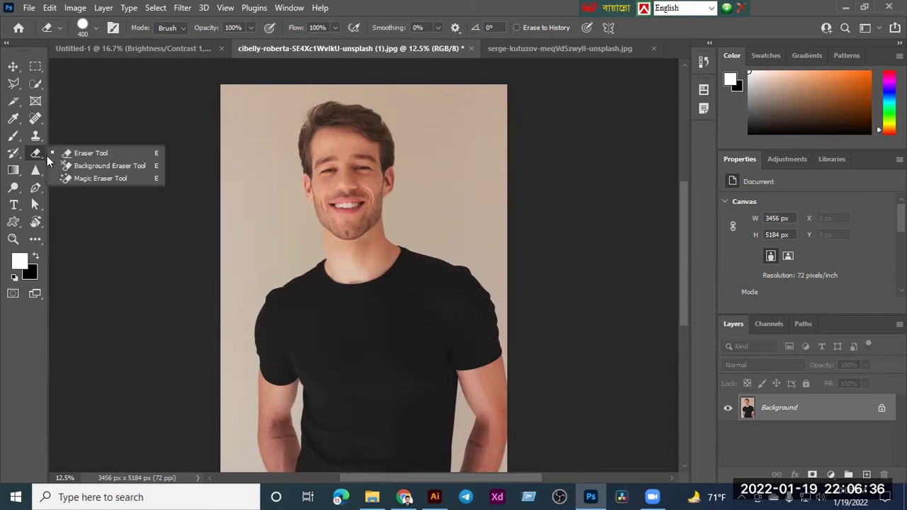
click(76, 168)
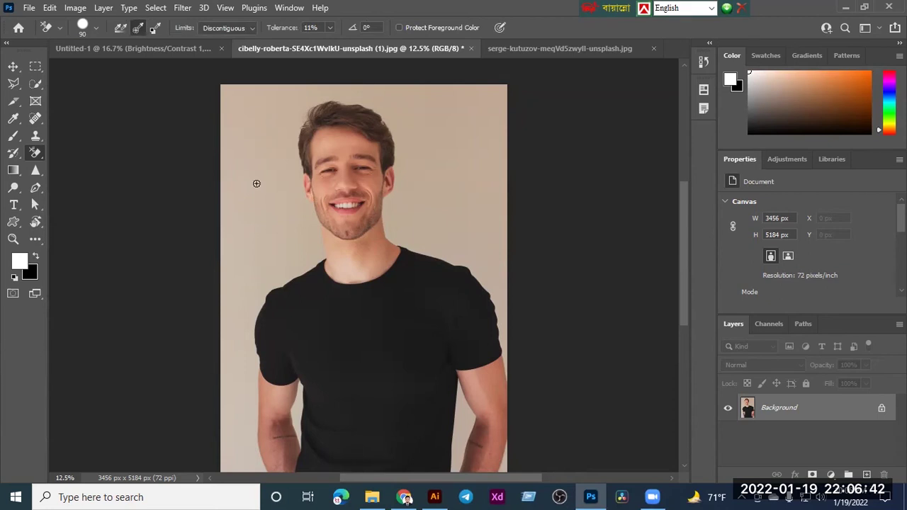
click(257, 183)
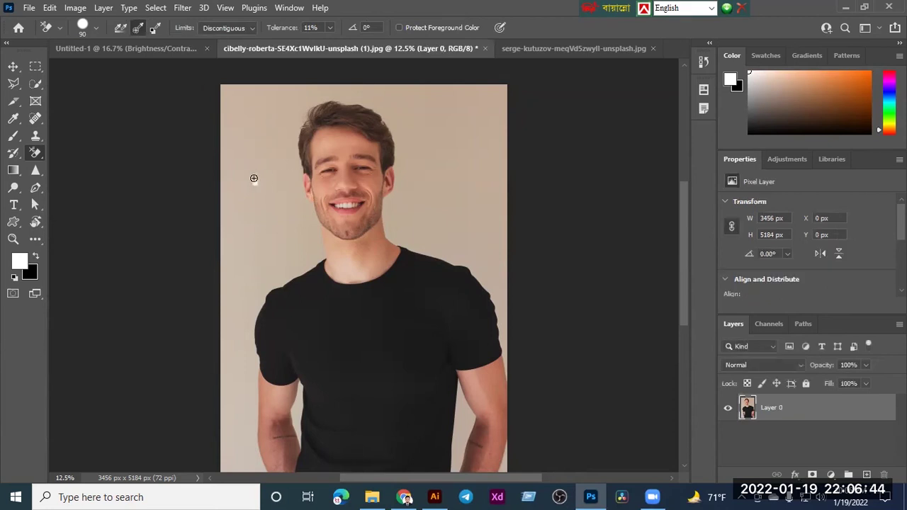
mouse_move(261, 173)
mouse_down()
mouse_move(281, 203)
mouse_move(280, 144)
mouse_move(294, 210)
mouse_up()
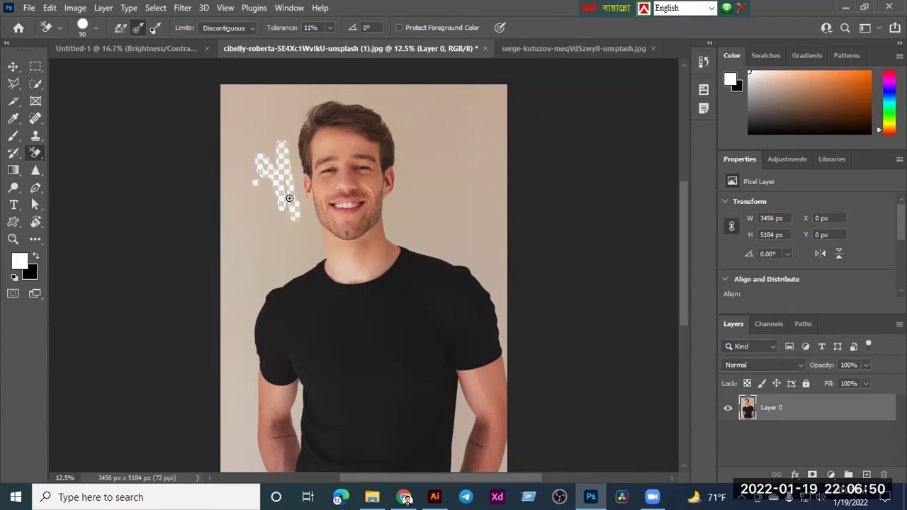
- Enlarge the Background Eraser brush to 1200
key(bracketright)
key(bracketright)
key(bracketright)
key(bracketright)
key(bracketright)
key(bracketright)
key(bracketright)
key(bracketright)
key(bracketright)
key(bracketright)
key(bracketright)
key(bracketright)
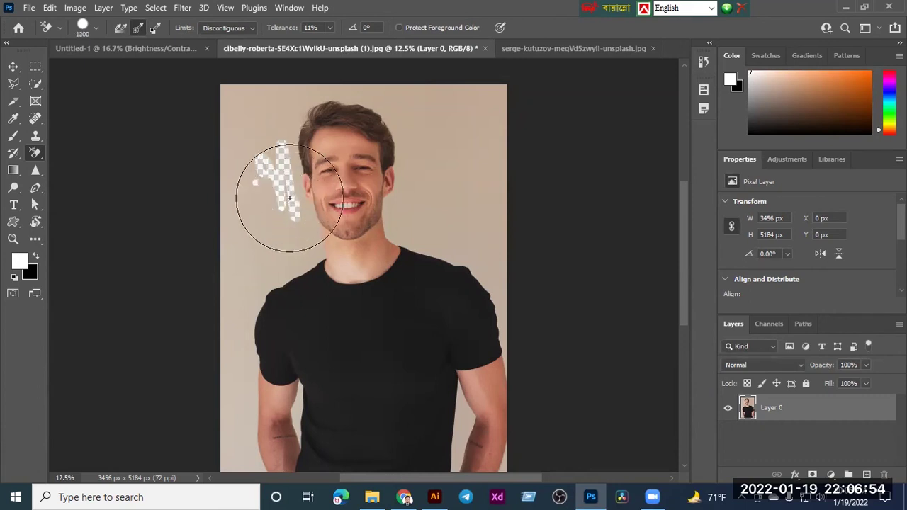
- Erase the beige background all around the man with the large Background Eraser brush, and undo all of the erasing
mouse_move(283, 126)
mouse_down()
mouse_move(263, 275)
mouse_move(262, 397)
mouse_up()
mouse_move(227, 122)
mouse_down()
mouse_move(276, 87)
mouse_move(340, 83)
mouse_move(392, 95)
mouse_move(434, 126)
mouse_move(468, 187)
mouse_move(480, 221)
mouse_move(459, 229)
mouse_move(401, 212)
mouse_move(375, 176)
mouse_move(383, 140)
mouse_move(450, 88)
mouse_move(500, 107)
mouse_move(514, 274)
mouse_move(489, 409)
mouse_up()
mouse_move(248, 314)
mouse_down()
mouse_move(249, 407)
mouse_move(234, 401)
mouse_move(236, 141)
mouse_up()
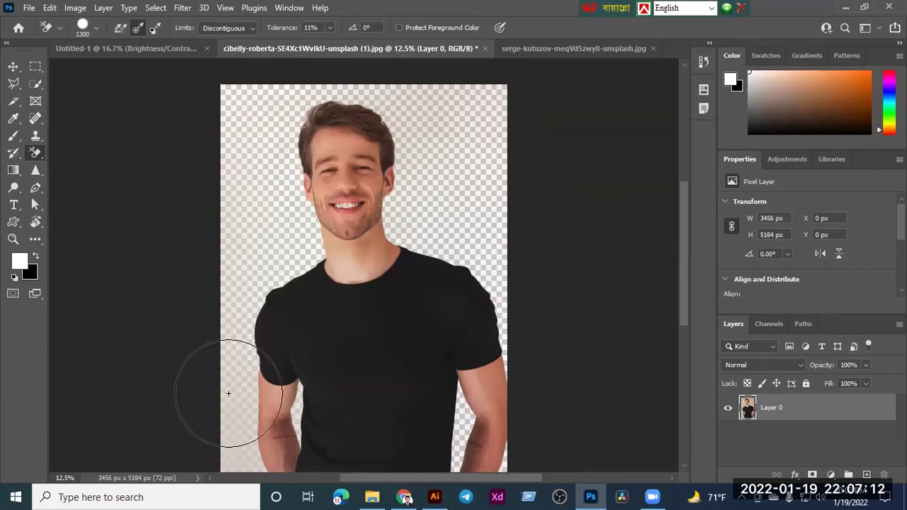
drag(232, 410, 249, 219)
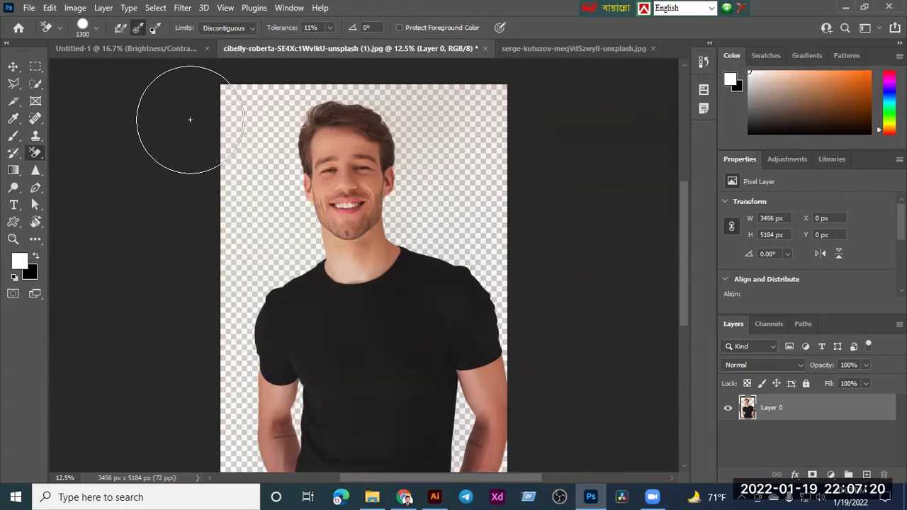
key(ctrl+z)
key(ctrl+z)
key(ctrl+z)
key(ctrl+z)
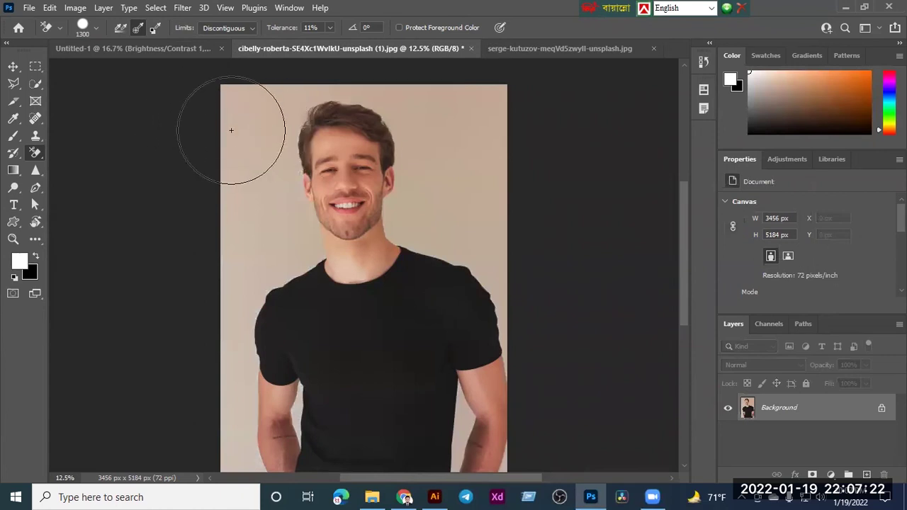
- Repeat erasing the background around the man with the Background Eraser at brush size 1300, and restore the original photo
right_click(39, 154)
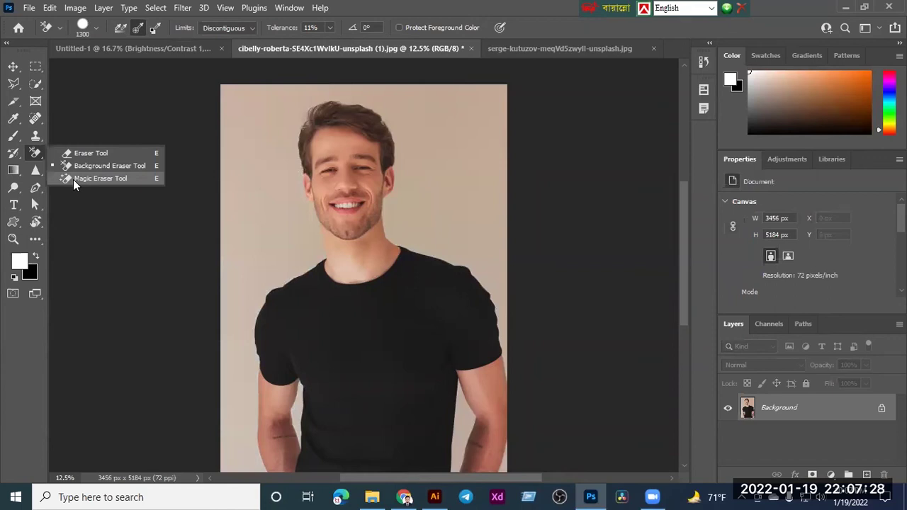
click(106, 165)
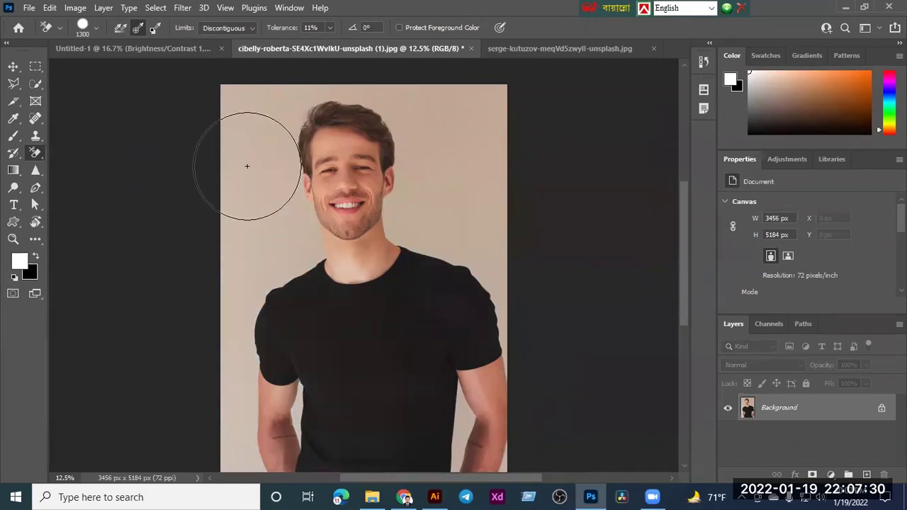
click(249, 167)
mouse_move(248, 132)
mouse_down()
mouse_move(260, 172)
mouse_move(263, 113)
mouse_move(296, 94)
mouse_move(465, 138)
mouse_move(488, 224)
mouse_move(465, 223)
mouse_move(413, 132)
mouse_move(299, 133)
mouse_move(251, 254)
mouse_move(288, 210)
mouse_move(265, 326)
mouse_move(424, 168)
mouse_move(344, 104)
mouse_move(221, 390)
mouse_move(252, 454)
mouse_move(309, 454)
mouse_move(368, 392)
mouse_move(510, 326)
mouse_move(457, 401)
mouse_move(450, 137)
mouse_move(458, 202)
mouse_move(475, 146)
mouse_move(382, 118)
mouse_move(367, 162)
mouse_move(348, 112)
mouse_move(310, 219)
mouse_move(204, 215)
mouse_move(349, 118)
mouse_move(453, 301)
mouse_move(530, 305)
mouse_move(482, 344)
mouse_move(480, 381)
mouse_move(303, 412)
mouse_move(240, 402)
mouse_up()
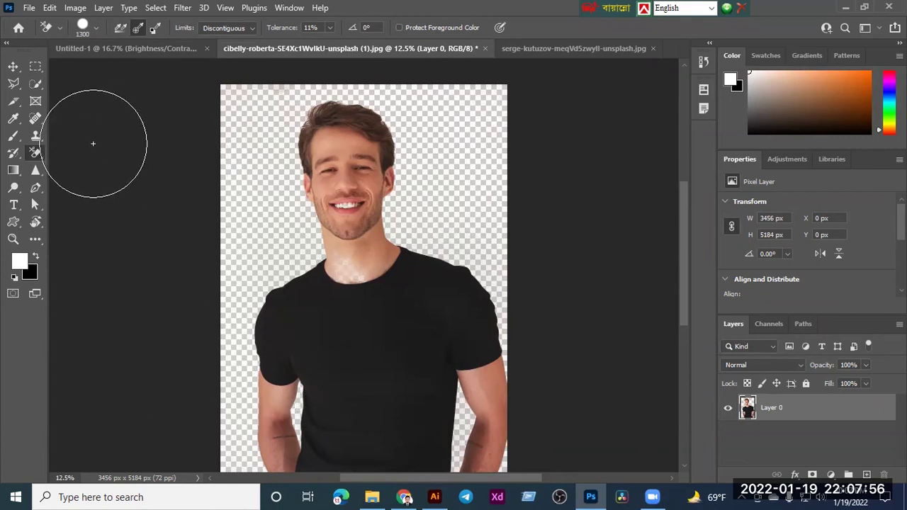
key(ctrl+z)
key(ctrl+z)
key(ctrl+z)
key(ctrl+z)
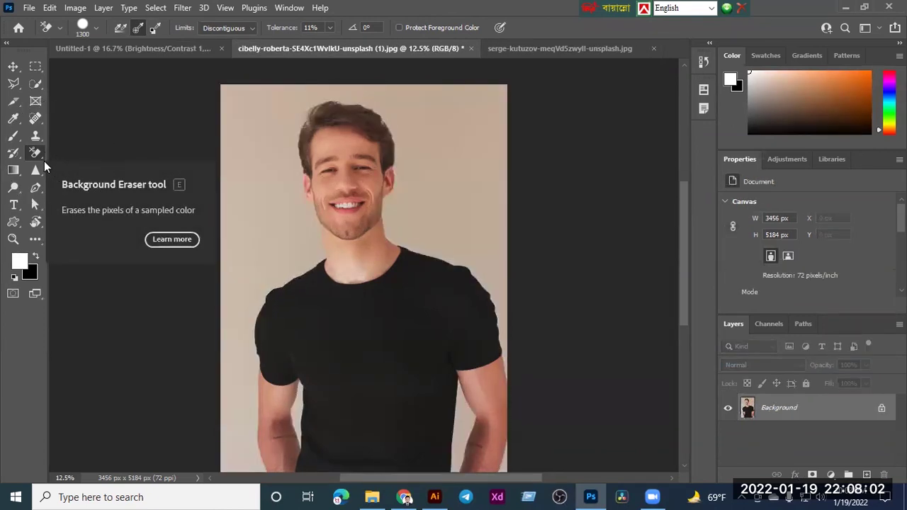
- Erase the beige background around the man and between his arms and torso with the Magic Eraser at tolerance 32
right_click(40, 154)
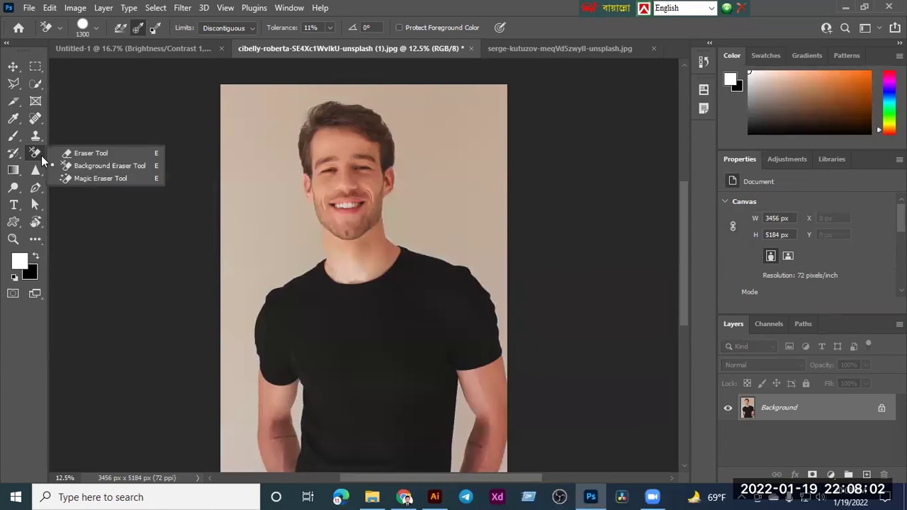
click(88, 178)
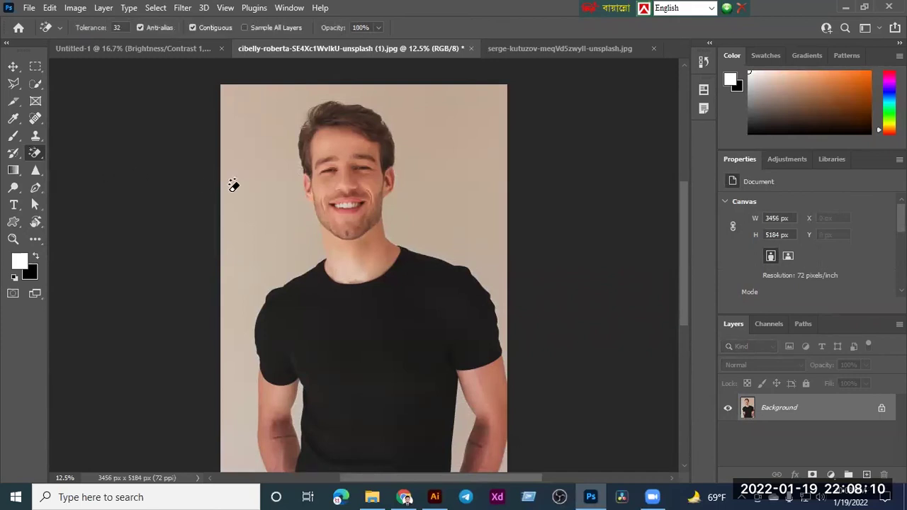
click(262, 178)
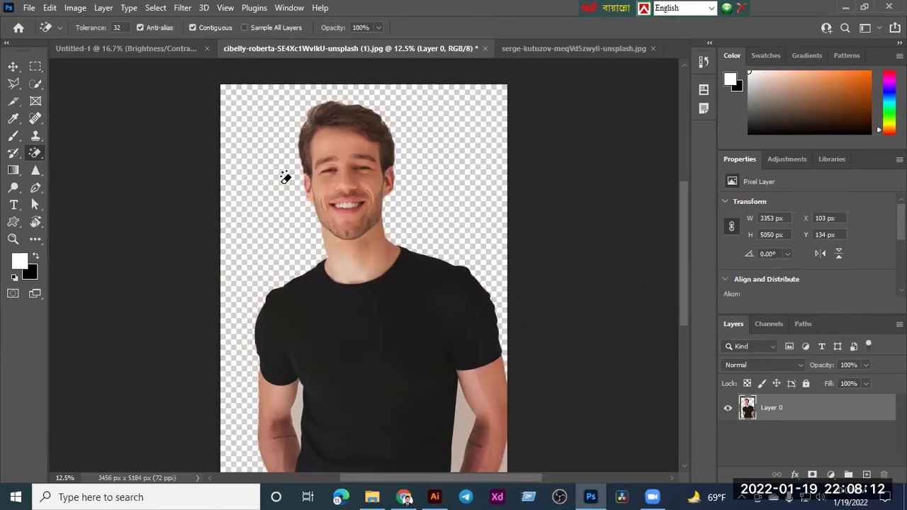
click(300, 394)
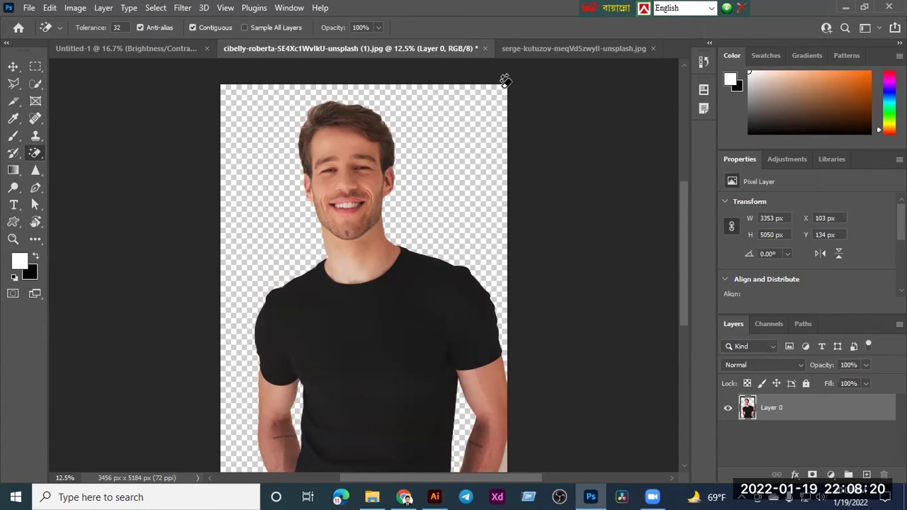
- In the Untitled-1 runway document, delete the layer mask of the Brightness/Contrast 1 adjustment layer
click(526, 56)
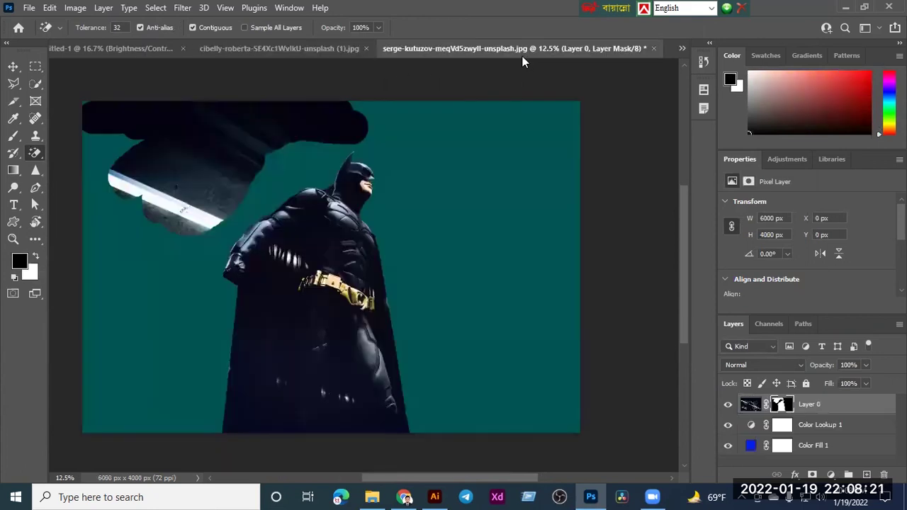
click(140, 50)
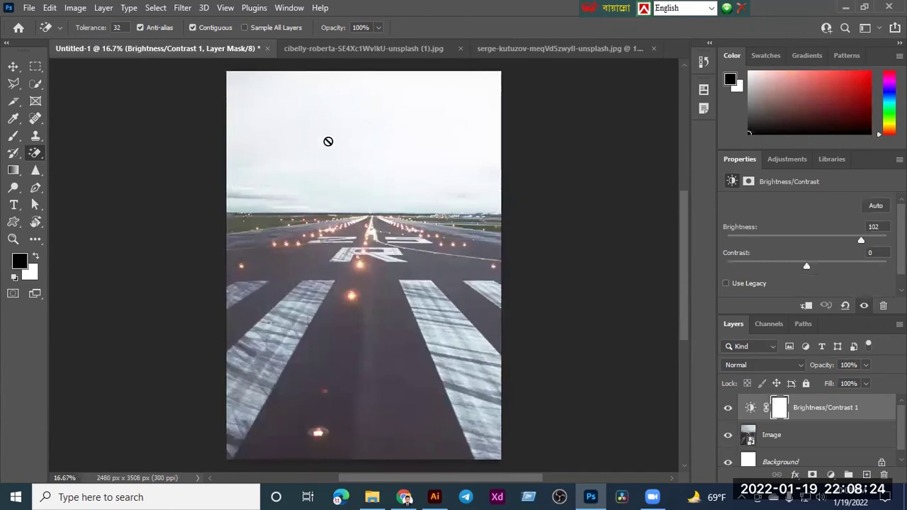
right_click(42, 157)
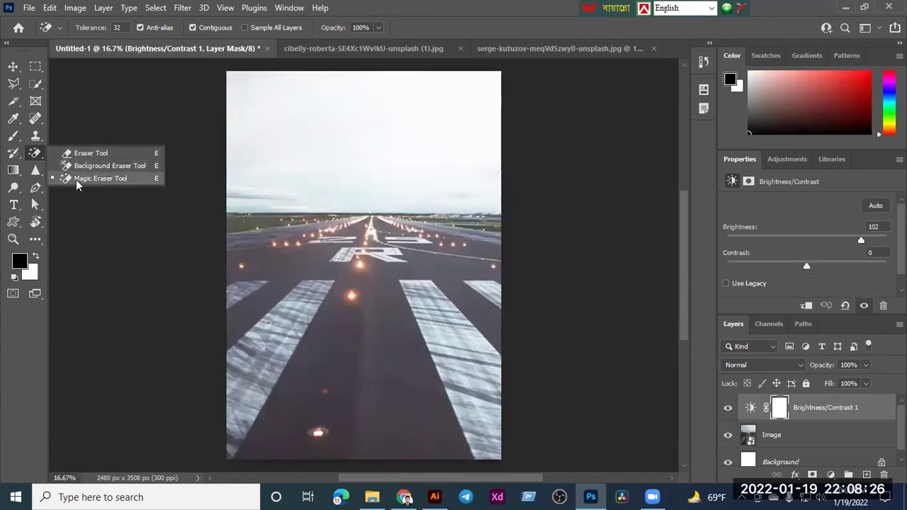
key(Delete)
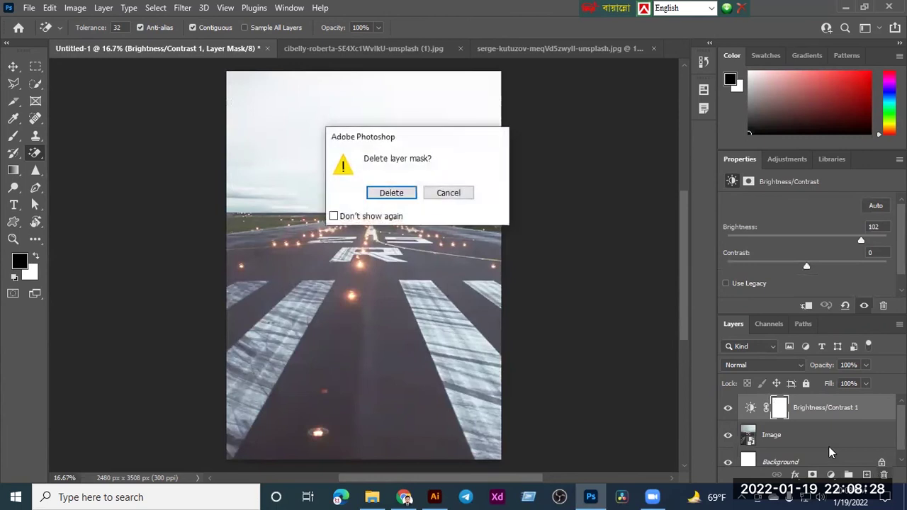
click(391, 193)
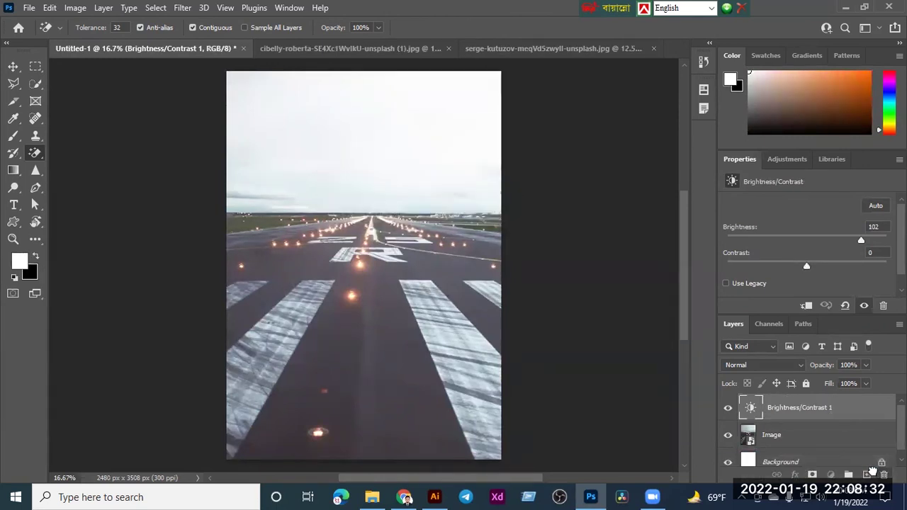
- Delete the Brightness/Contrast 1 adjustment layer and rasterize the Image layer
key(Delete)
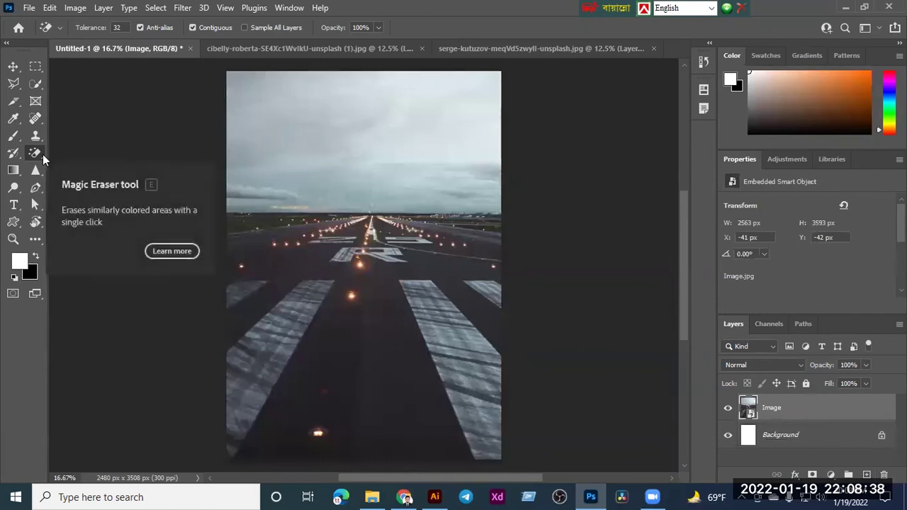
right_click(822, 408)
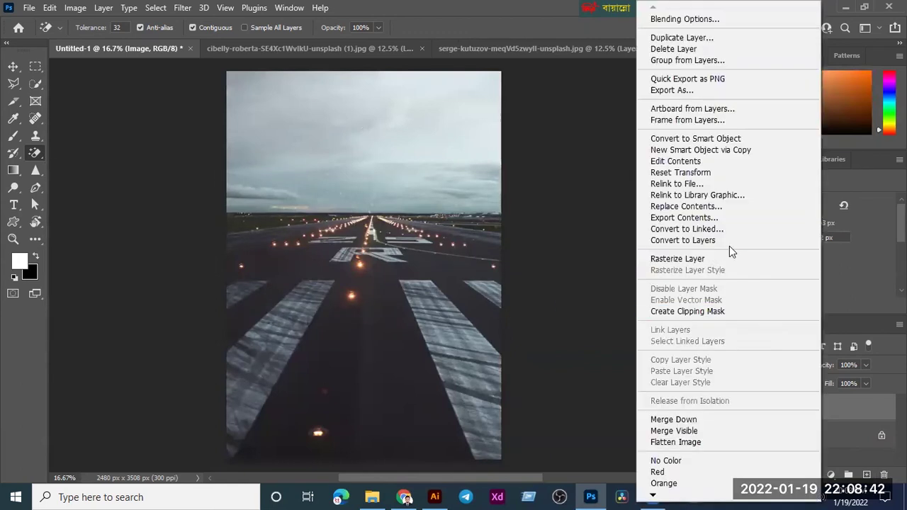
click(679, 256)
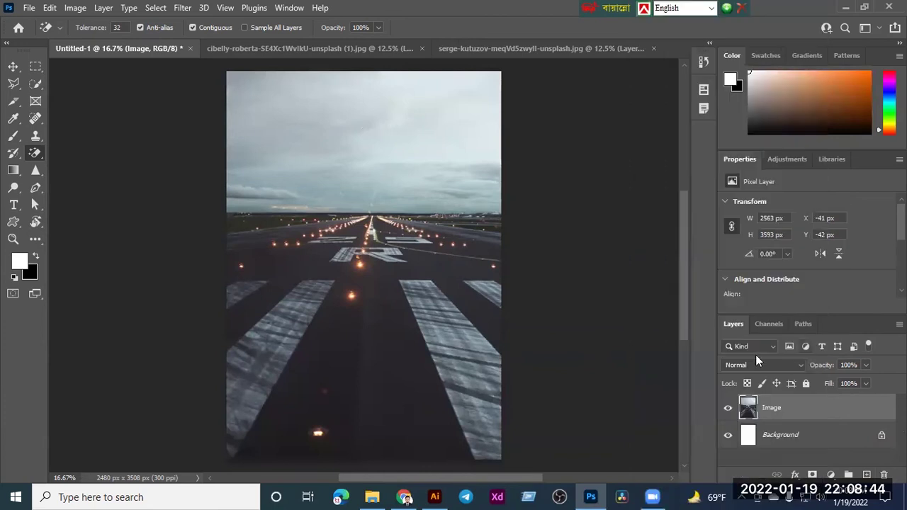
- Try erasing several areas of the cloudy sky with the Magic Eraser at tolerance 32, and undo back to before the adjustment layer's deletion
click(414, 128)
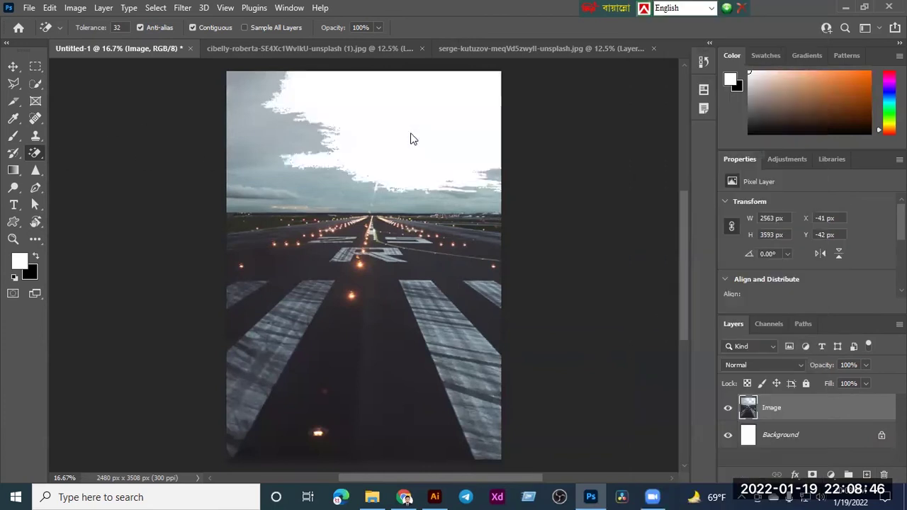
key(ctrl+z)
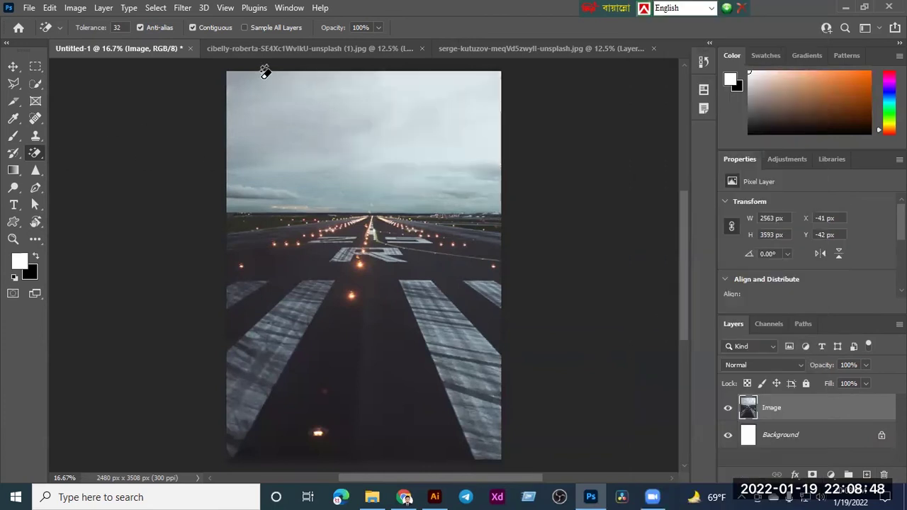
click(266, 103)
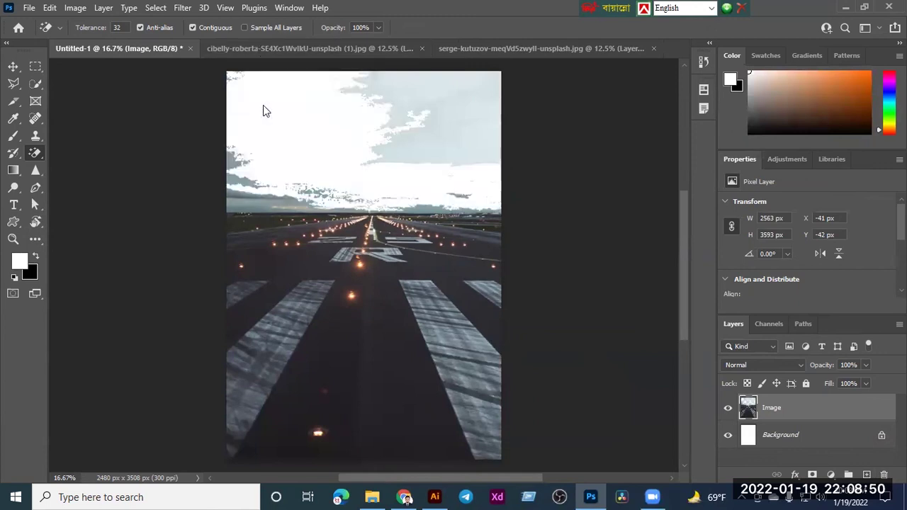
click(458, 107)
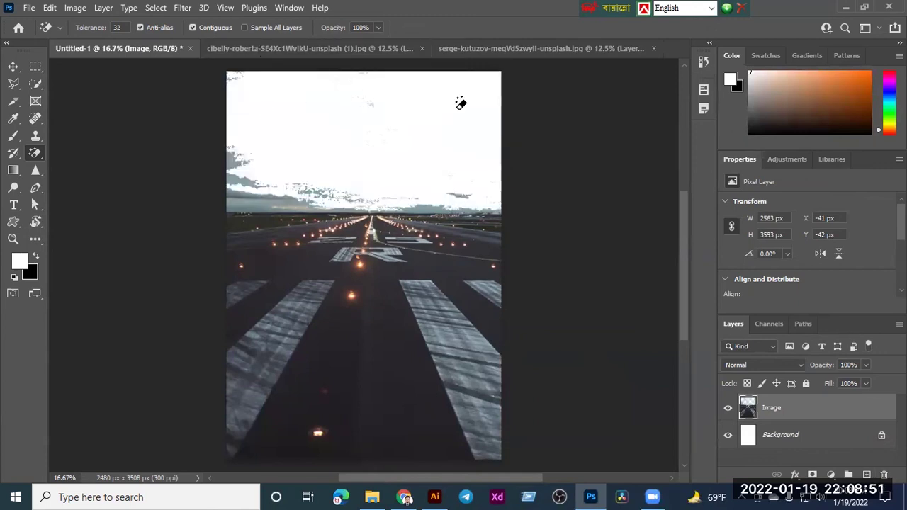
click(247, 195)
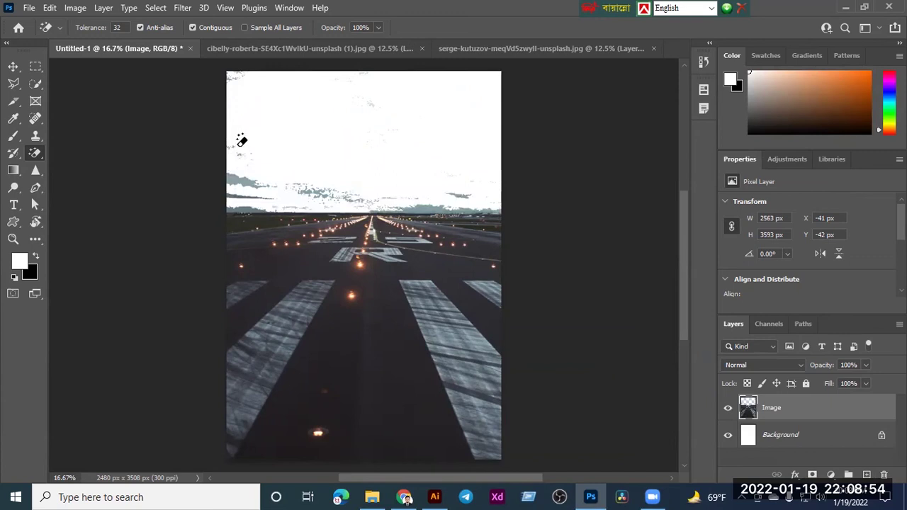
key(ctrl+z)
key(ctrl+z)
key(ctrl+z)
key(ctrl+z)
key(ctrl+z)
key(ctrl+z)
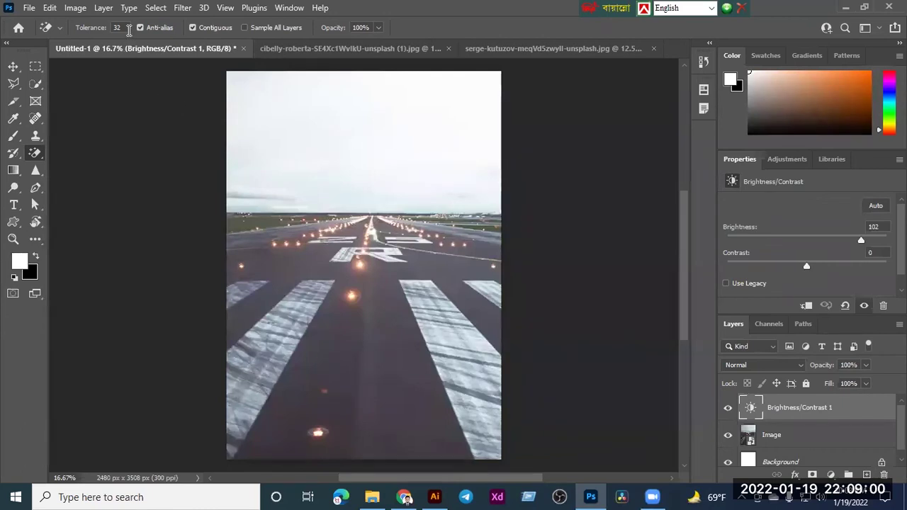
- Remove the Brightness/Contrast 1 adjustment layer again and rasterize the smart object on the Image layer
drag(871, 416, 884, 475)
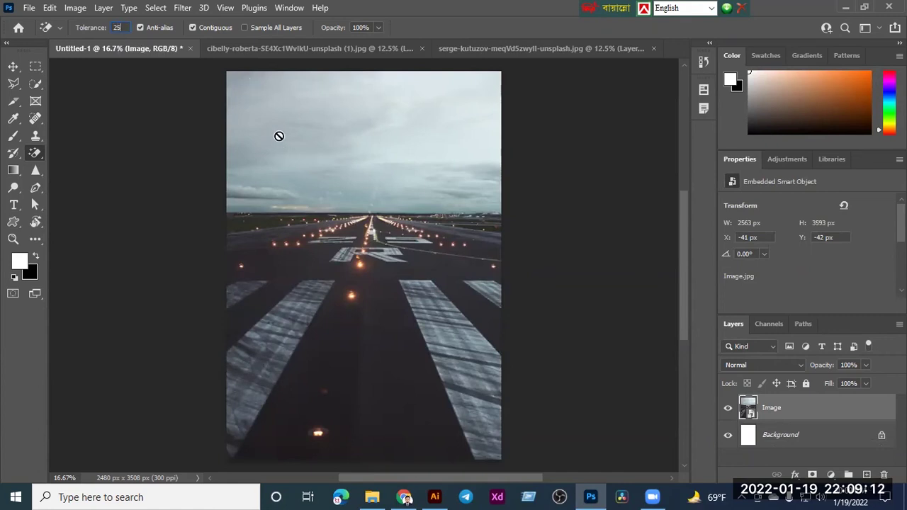
click(279, 111)
click(436, 201)
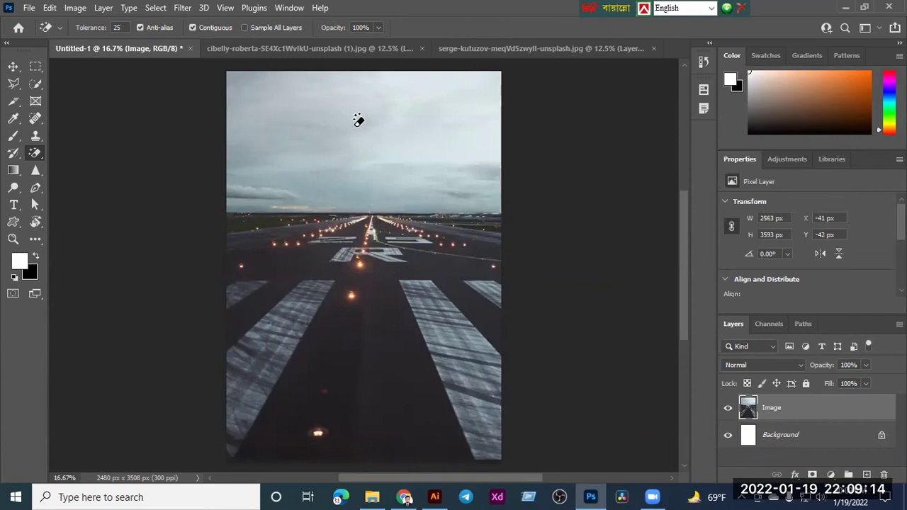
- Try the Magic Eraser on the sky at tolerance 25 and at tolerance 70, undoing each erase
click(354, 131)
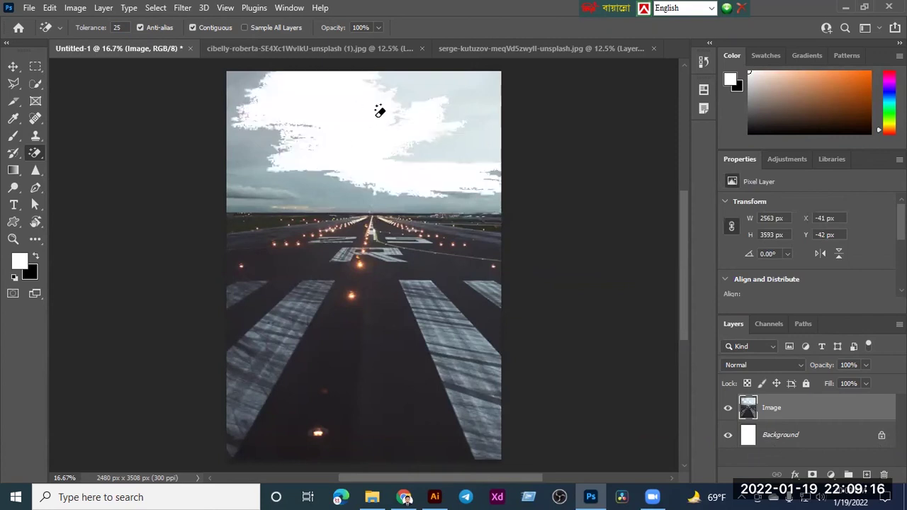
key(ctrl+z)
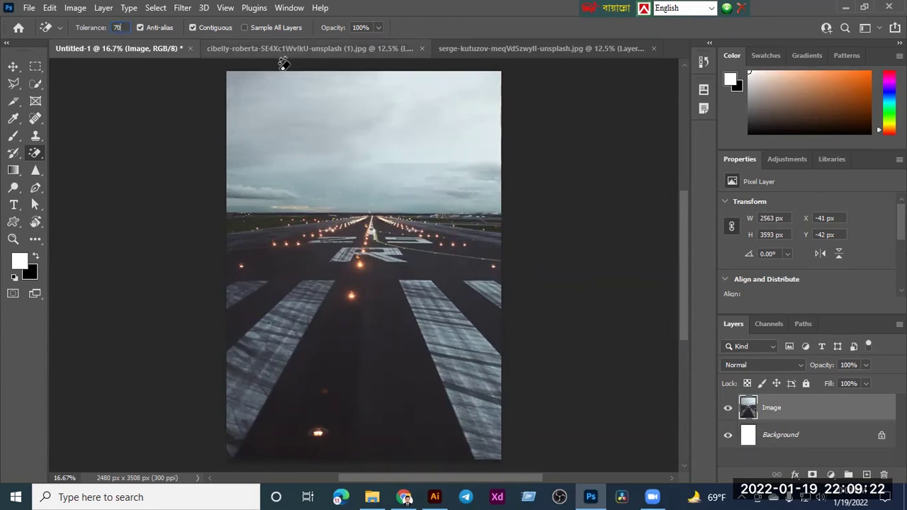
click(297, 110)
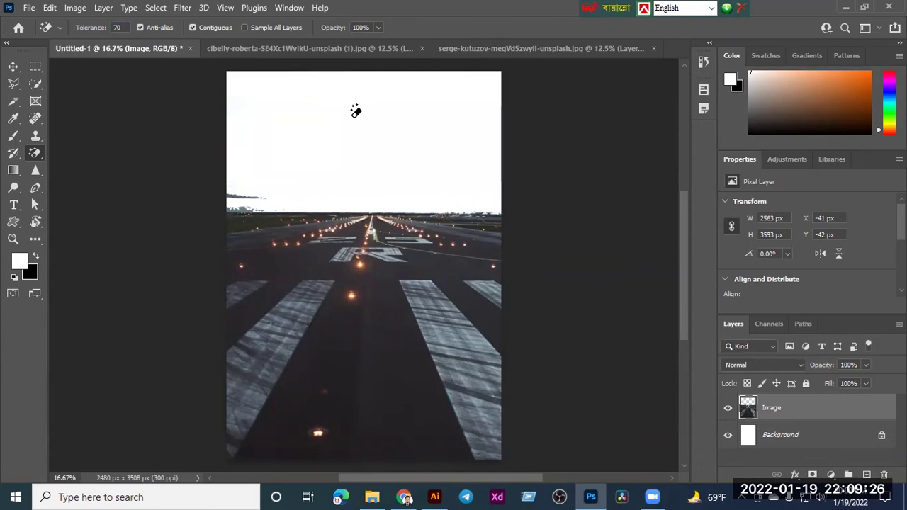
key(ctrl+z)
- Set the Magic Eraser tolerance to 5, erase several small patches of sky, and undo all of them
drag(121, 27, 109, 31)
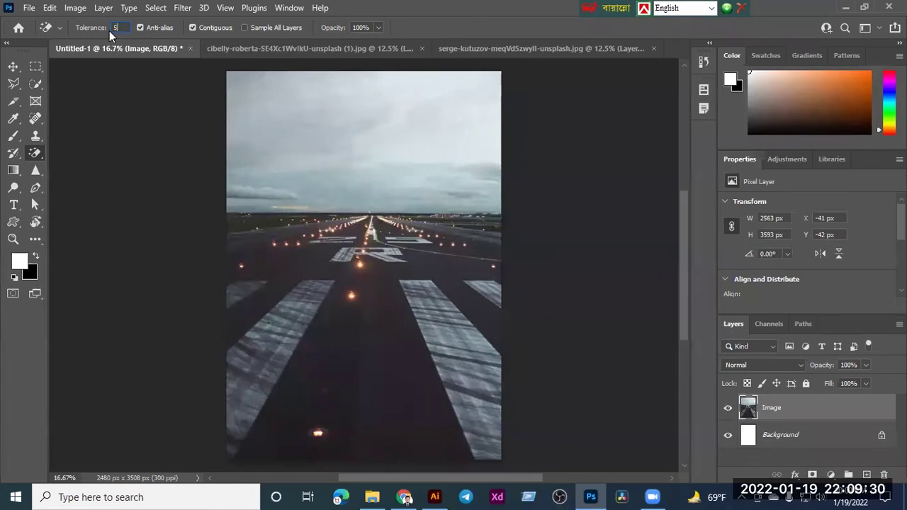
click(314, 116)
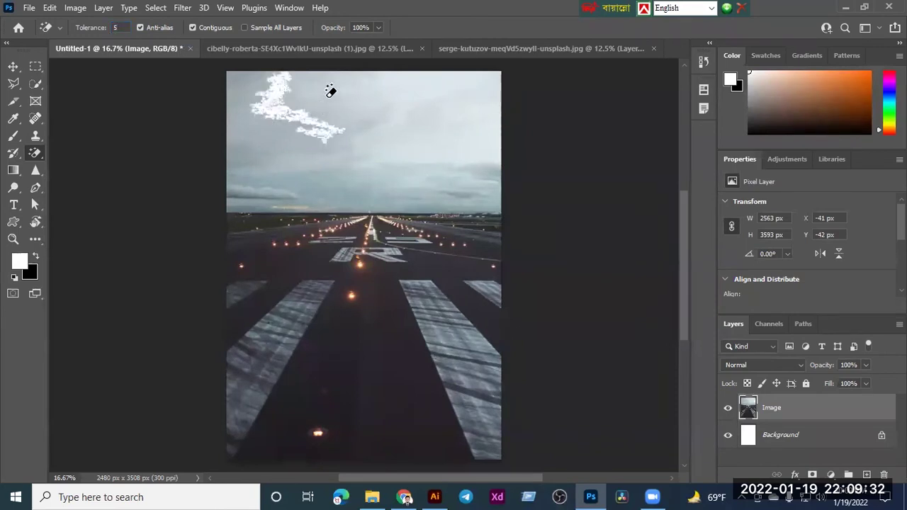
click(433, 121)
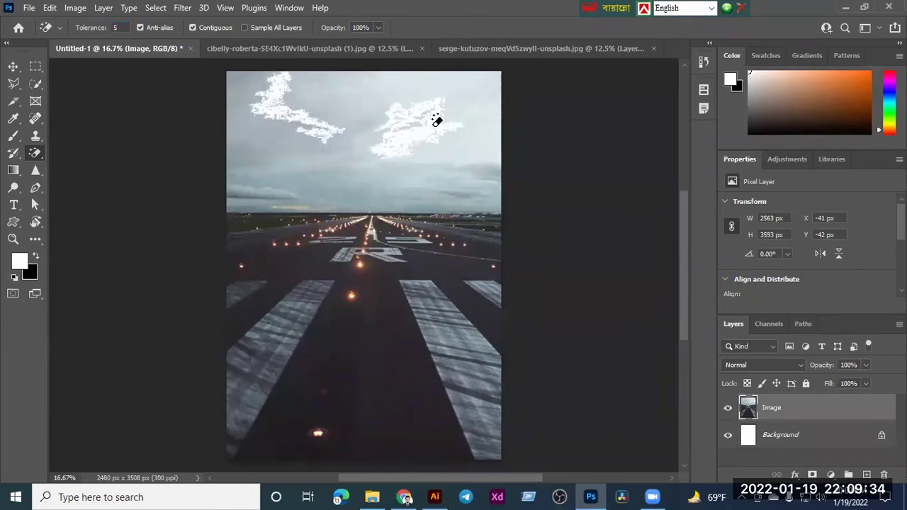
click(460, 147)
click(456, 155)
key(ctrl+z)
key(ctrl+z)
key(ctrl+z)
key(ctrl+z)
key(ctrl+z)
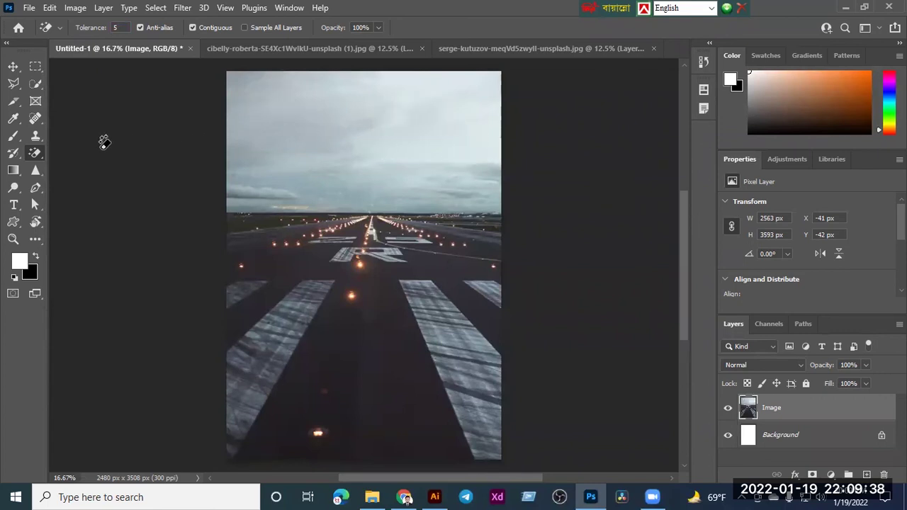
- Set the Magic Eraser tolerance to 100, erase the sky and the dark runway surface, and undo both erases
right_click(44, 162)
right_click(43, 154)
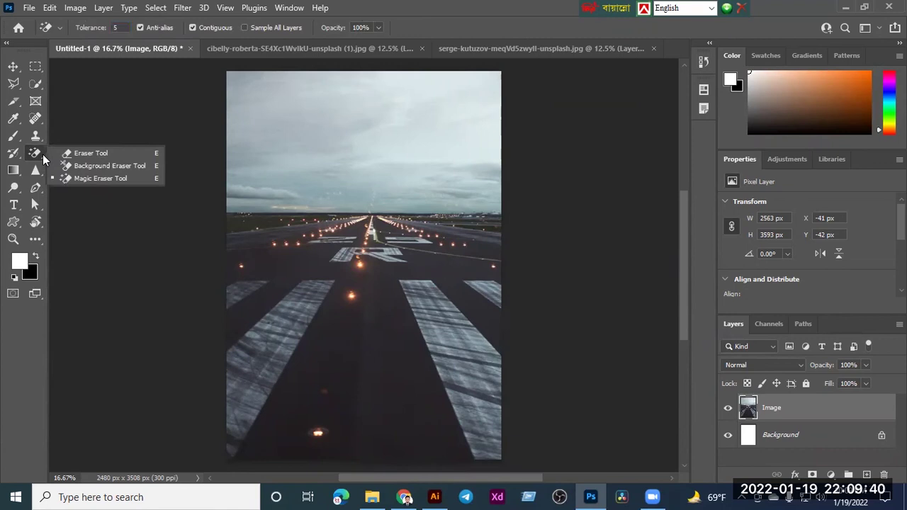
click(124, 32)
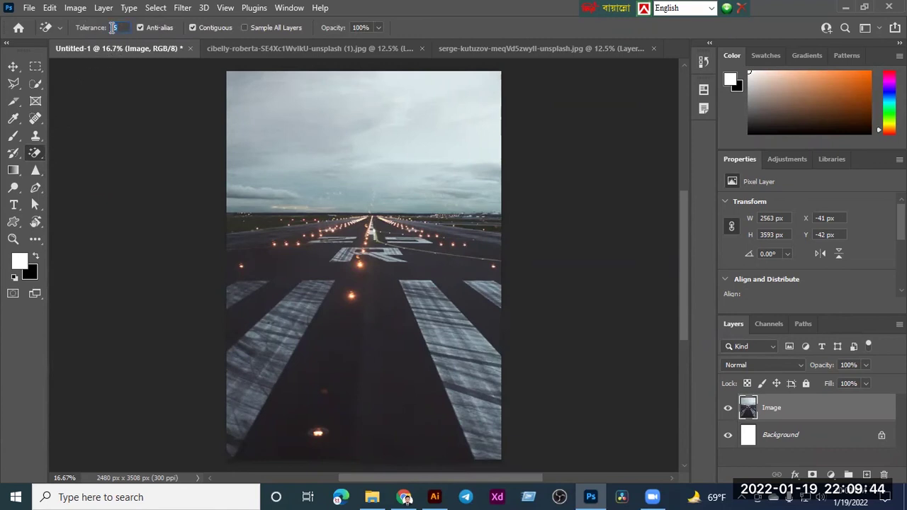
click(325, 135)
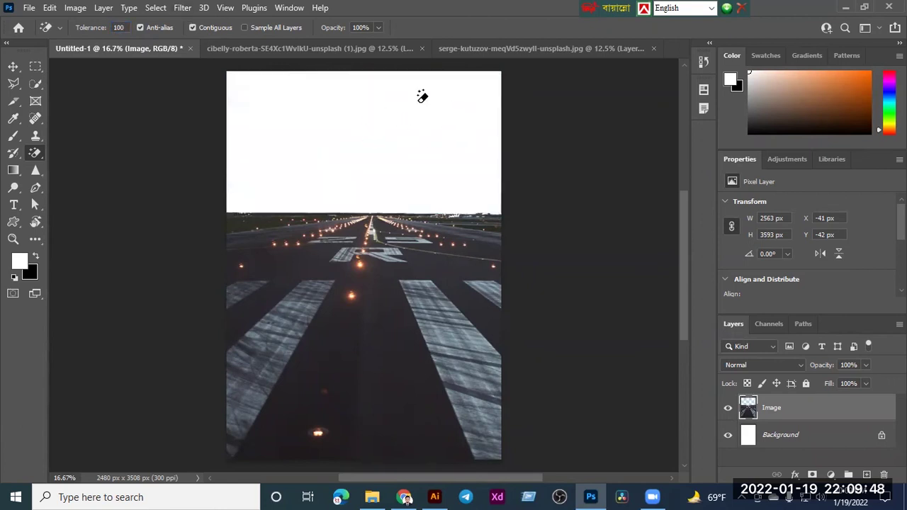
click(398, 348)
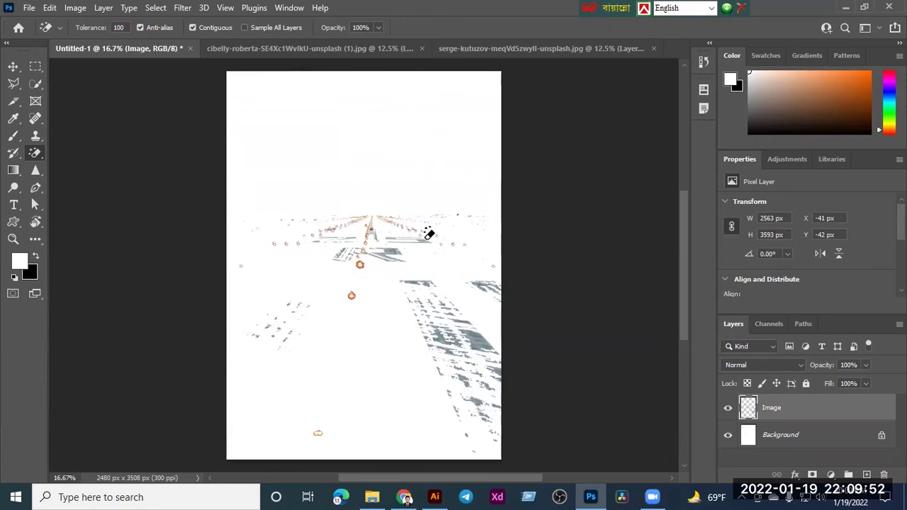
key(ctrl+z)
key(ctrl+z)
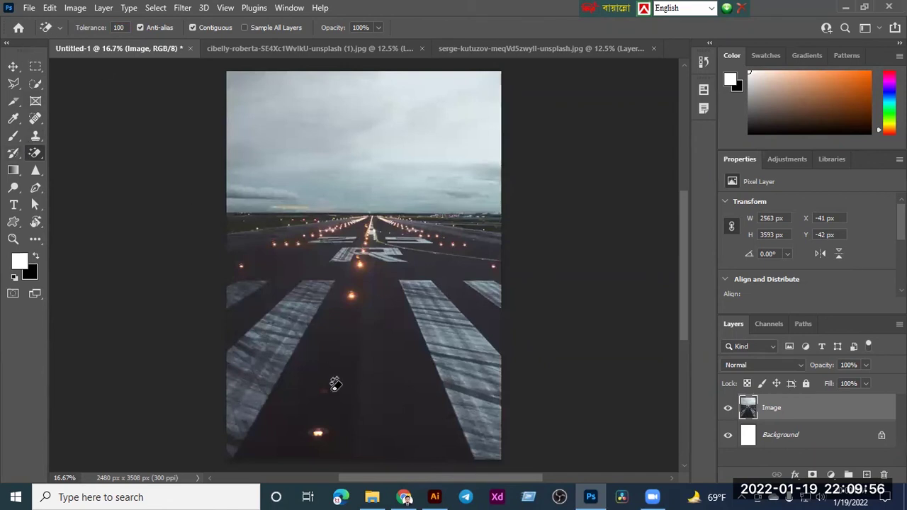
- Switch to the browser and search Unsplash for "lady" photos
click(405, 496)
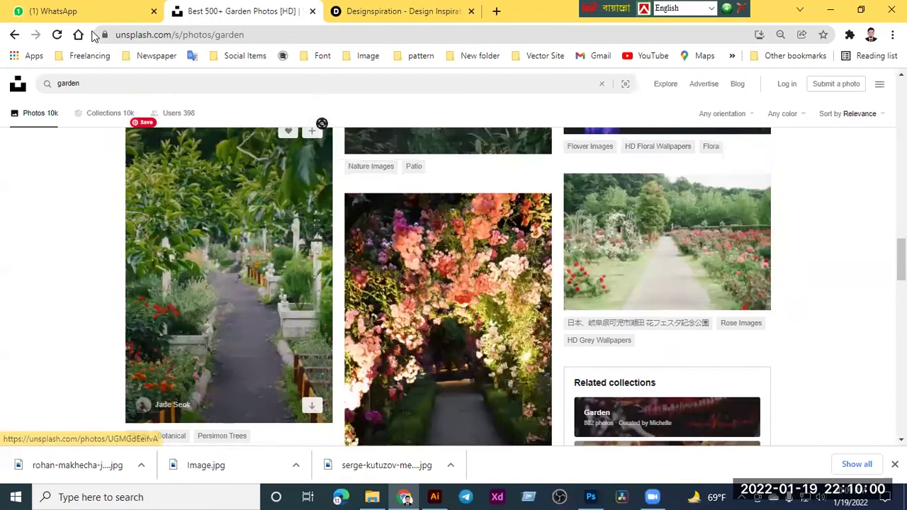
click(111, 13)
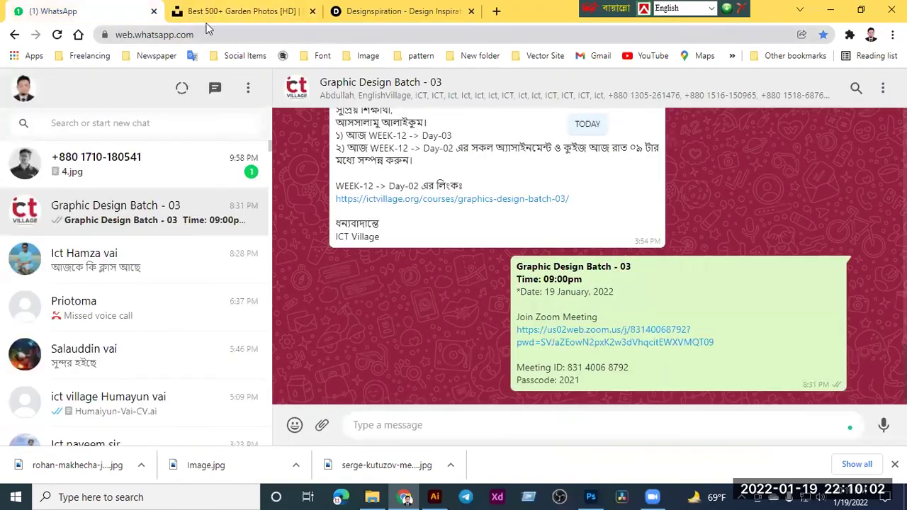
click(221, 11)
click(92, 84)
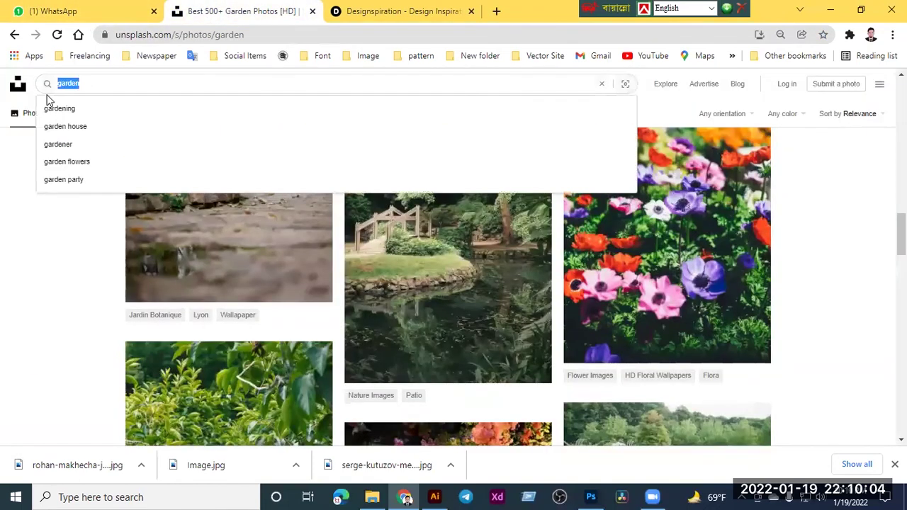
text(Lady)
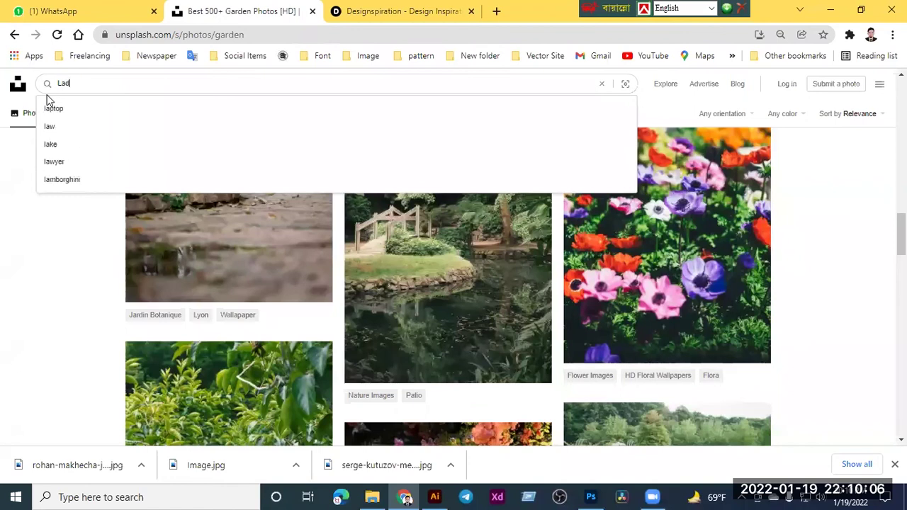
click(50, 103)
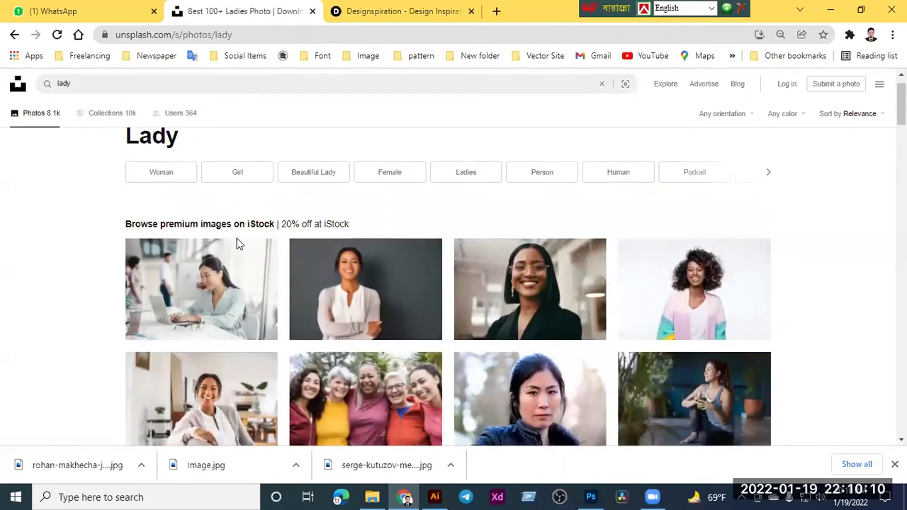
scroll(237, 241, down, 3)
scroll(714, 227, up, 2)
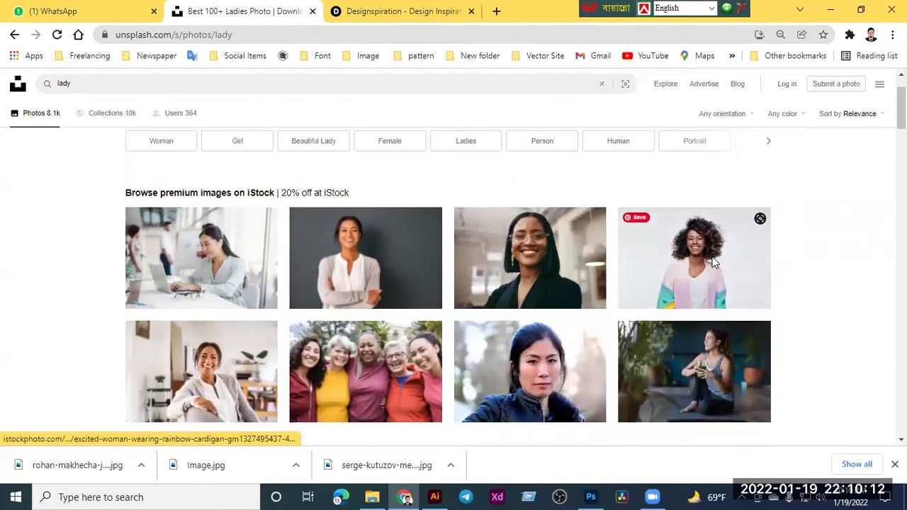
click(715, 264)
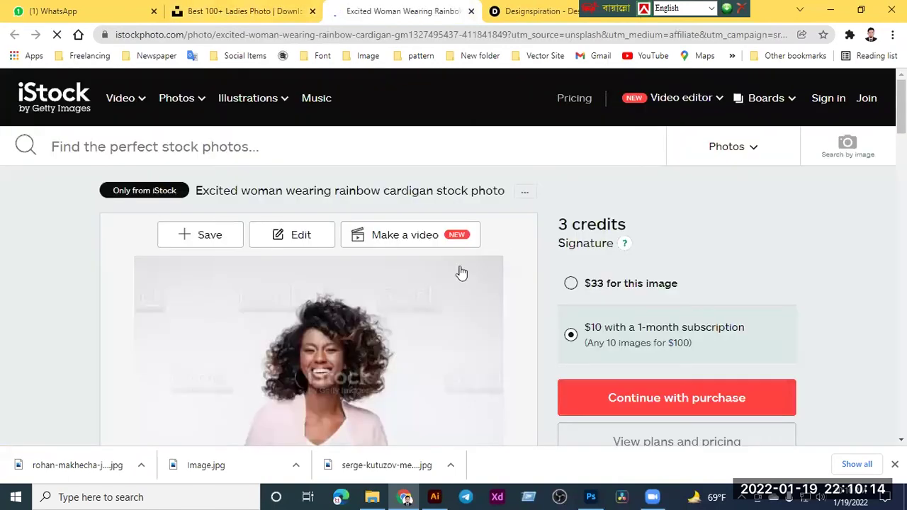
scroll(456, 281, down, 1)
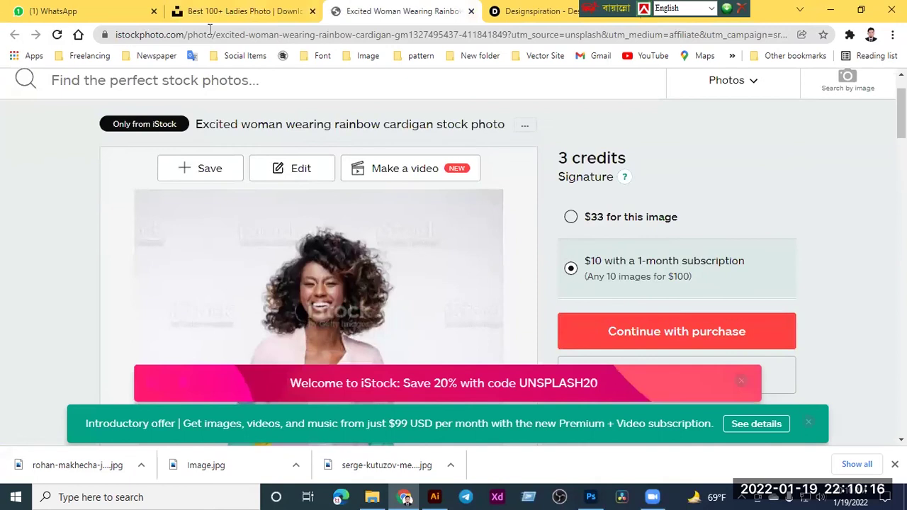
click(248, 11)
- Open the Unsplash photo of the woman in a blue denim jacket against a pink background and download it
scroll(420, 300, down, 2)
scroll(416, 290, down, 4)
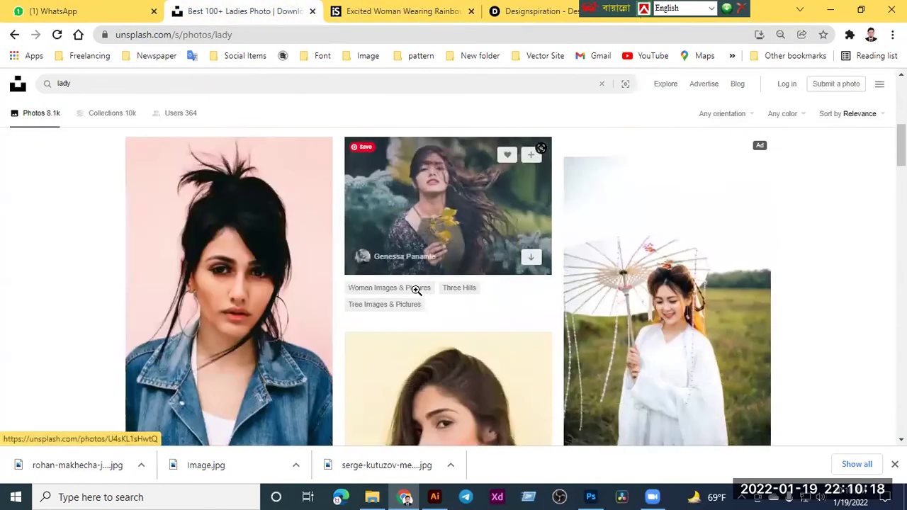
scroll(415, 292, up, 2)
click(235, 264)
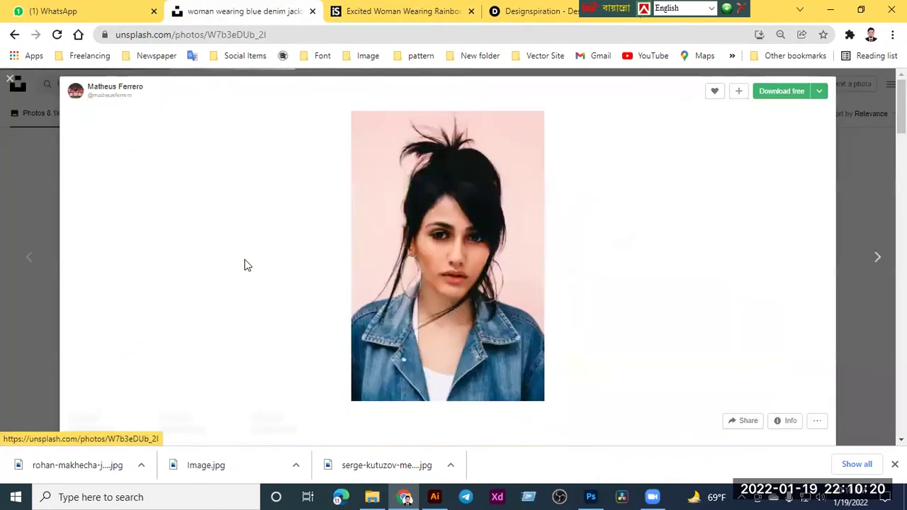
click(757, 106)
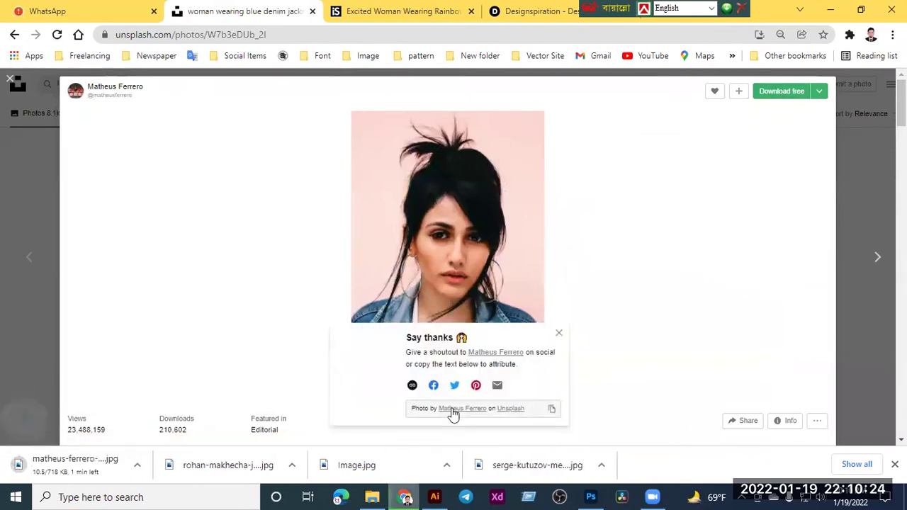
click(435, 496)
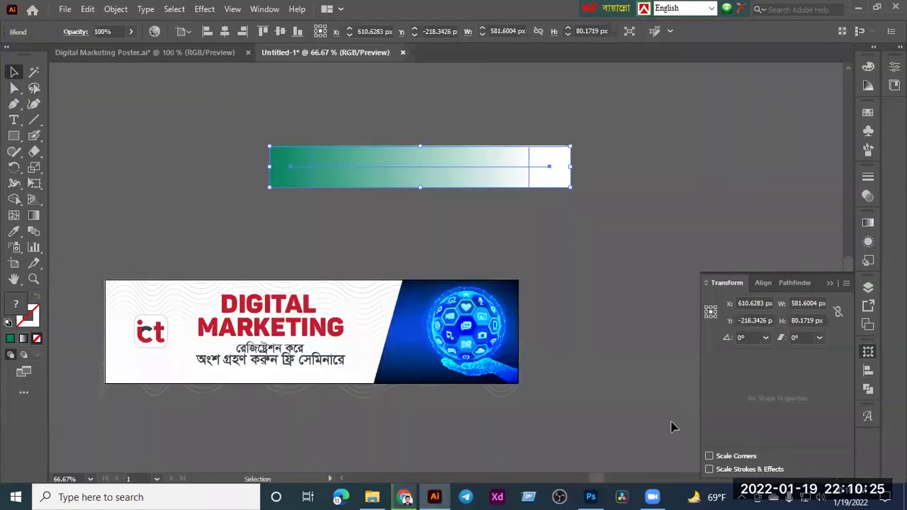
click(591, 497)
click(29, 8)
click(42, 33)
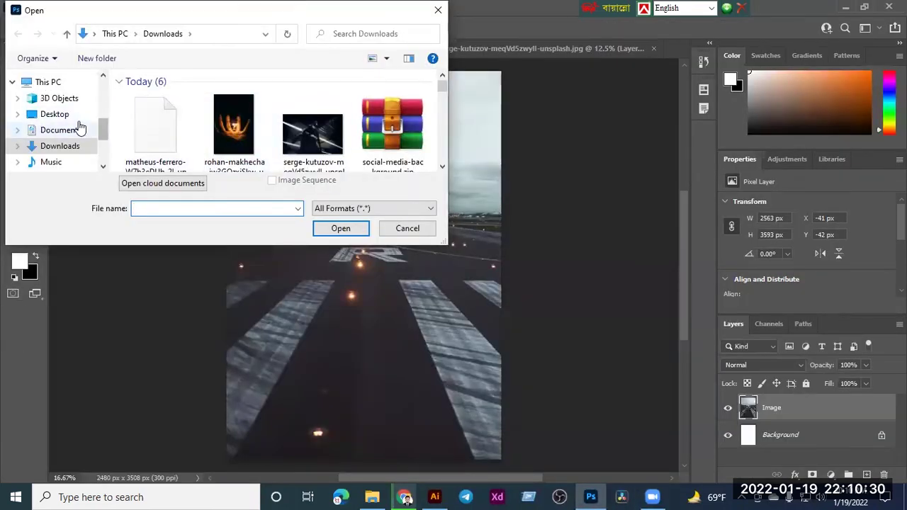
click(72, 116)
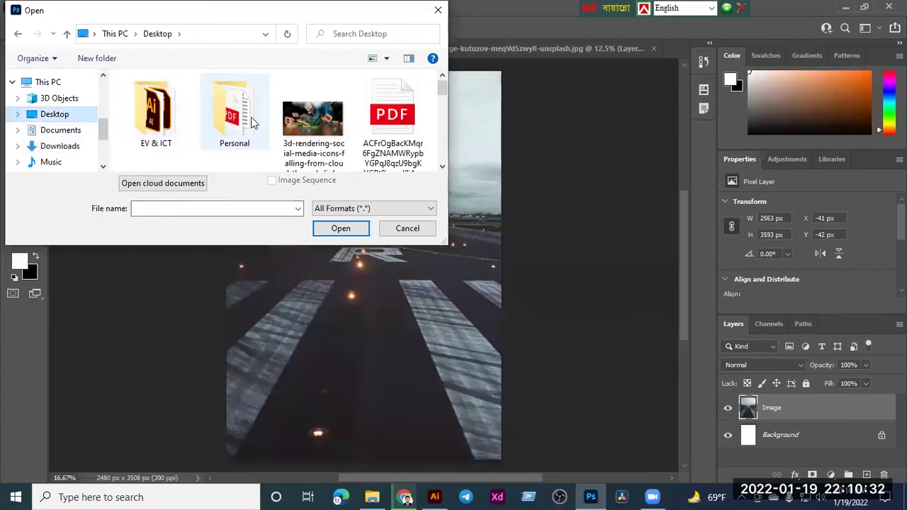
scroll(253, 120, down, 1)
click(69, 146)
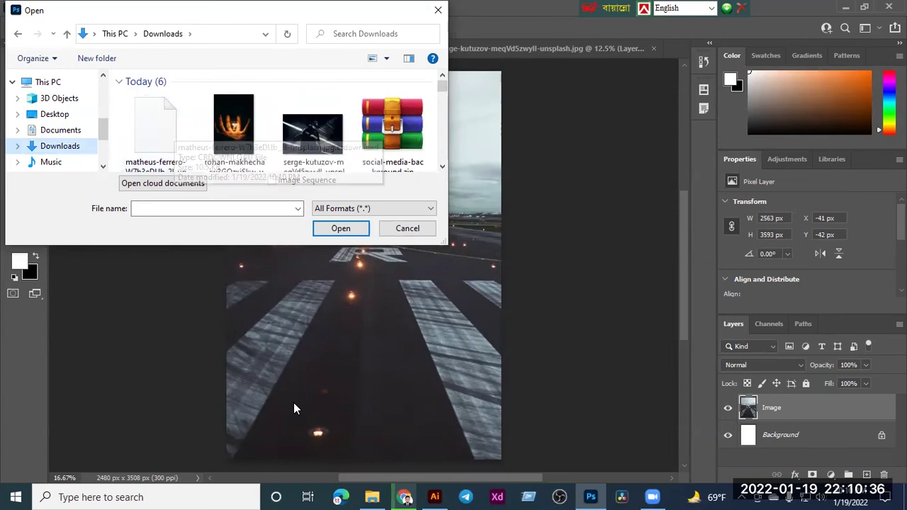
click(404, 497)
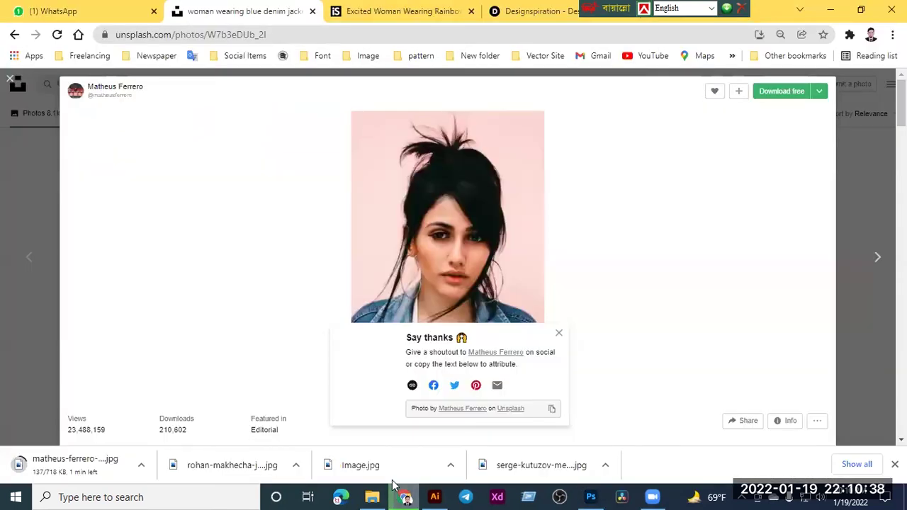
scroll(505, 277, down, 5)
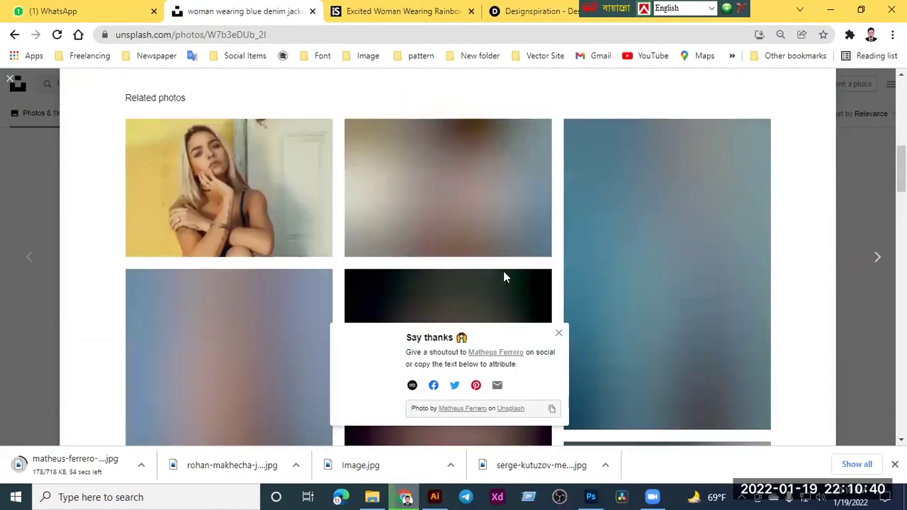
scroll(503, 271, up, 2)
scroll(504, 272, up, 5)
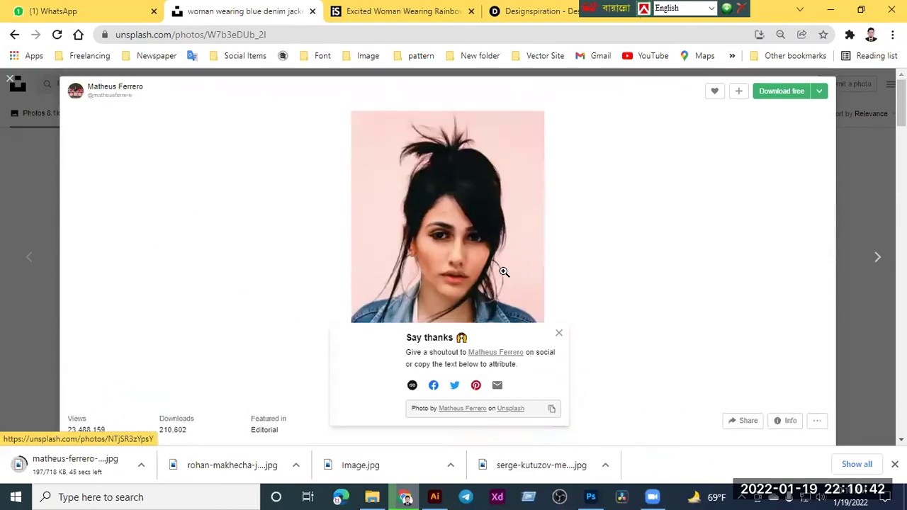
click(433, 496)
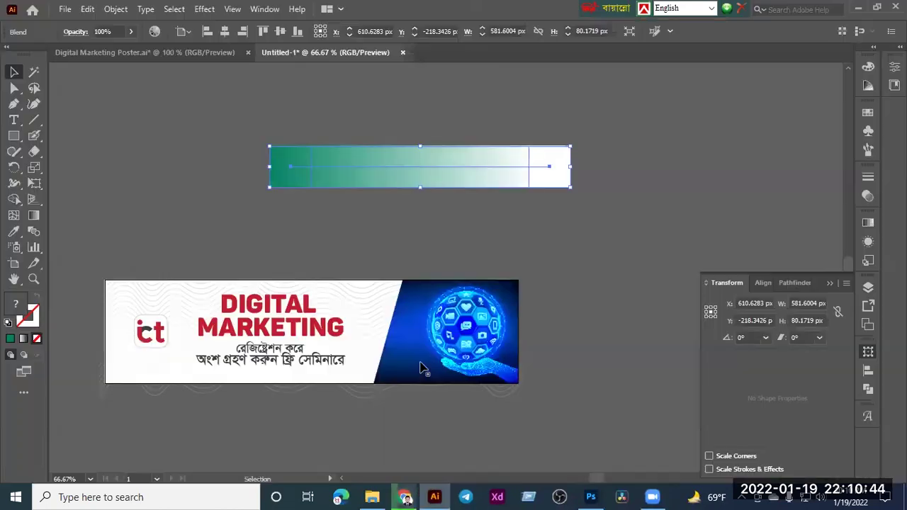
click(584, 496)
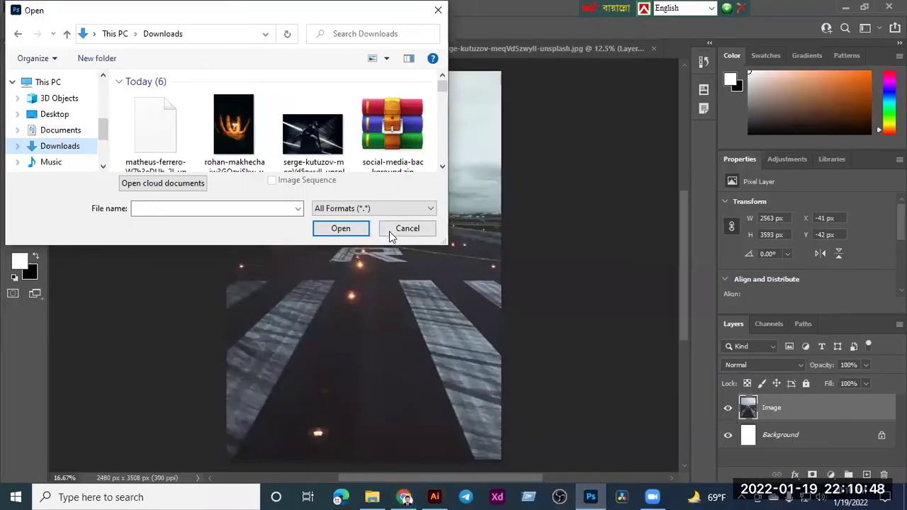
click(403, 229)
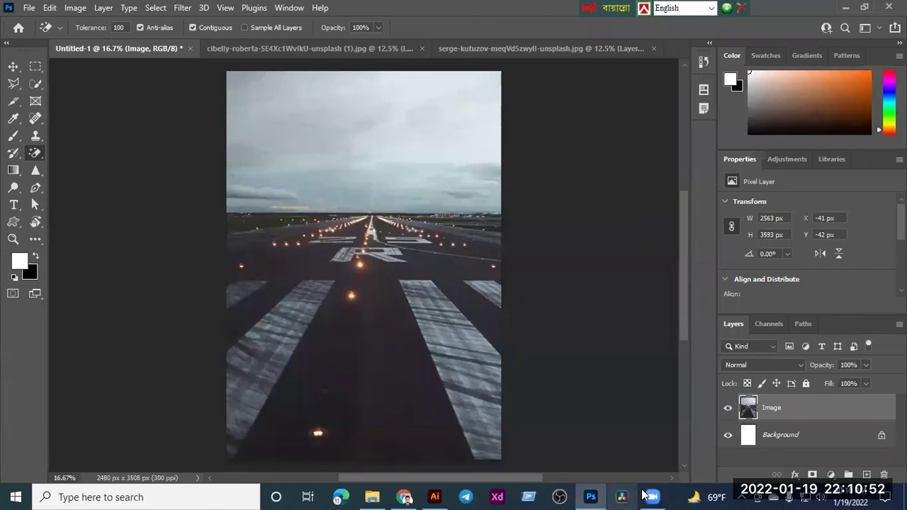
- Switch to Photoshop and open the downloaded photo of the woman in the denim jacket from the Downloads folder
mouse_move(406, 496)
click(404, 481)
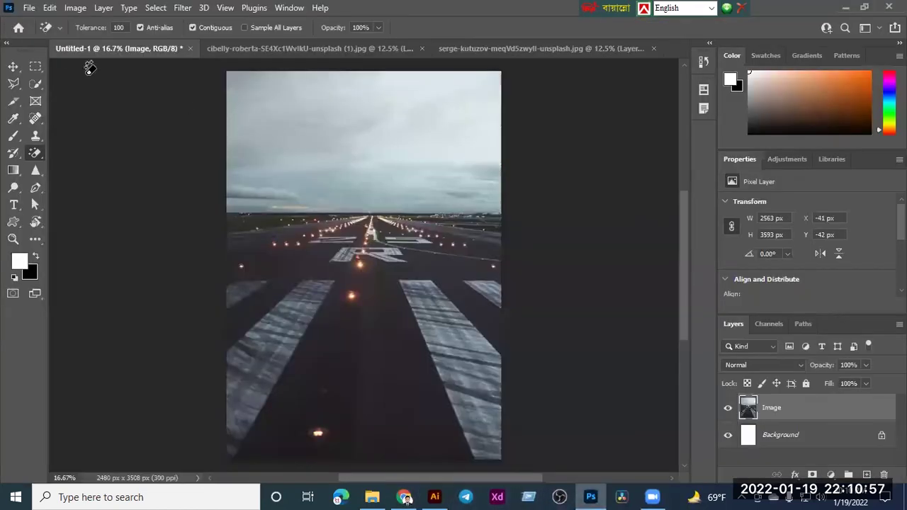
click(591, 497)
click(29, 7)
click(37, 34)
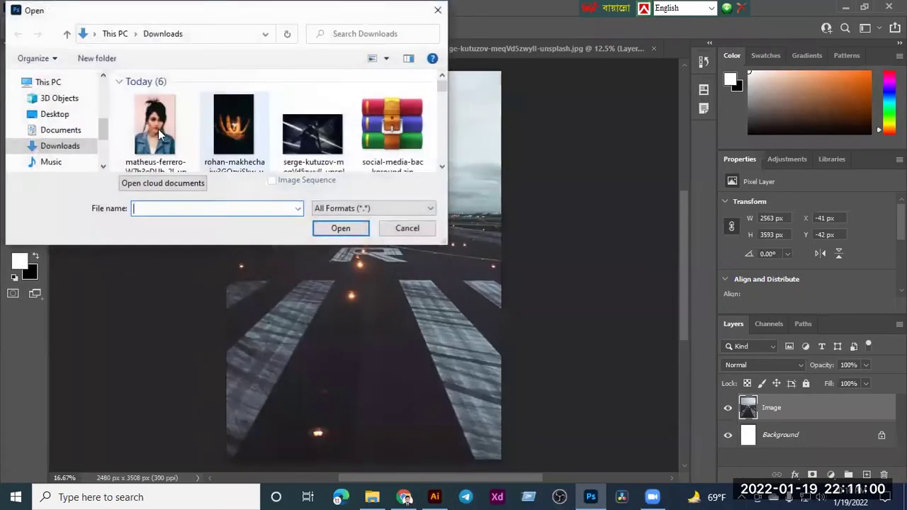
click(160, 135)
click(335, 228)
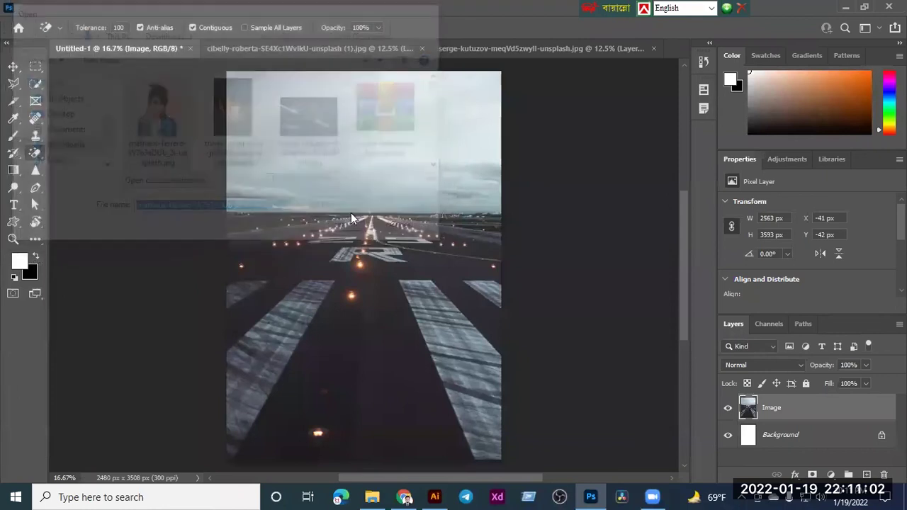
- Try the Magic Eraser at tolerance 100 on the pink background around the woman and beside her hair, undoing every erase
click(296, 195)
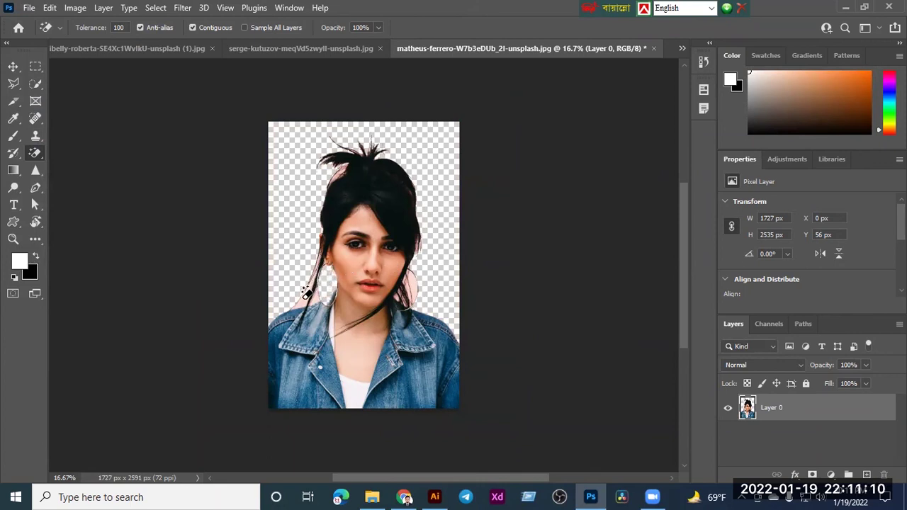
click(412, 282)
key(ctrl+z)
key(ctrl+z)
key(ctrl+z)
key(ctrl+z)
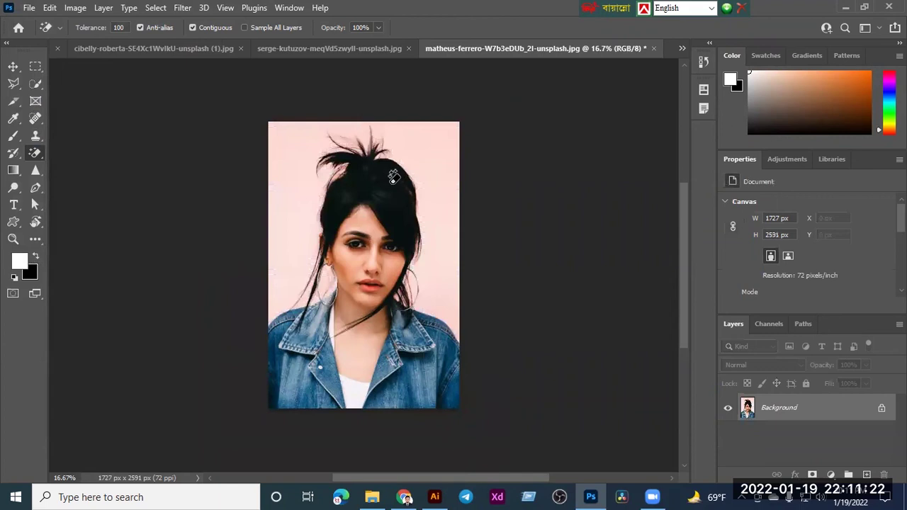
- Return to the Unsplash "lady" results in the browser and download the photo of a woman's silhouette against a pink and purple sky
click(414, 497)
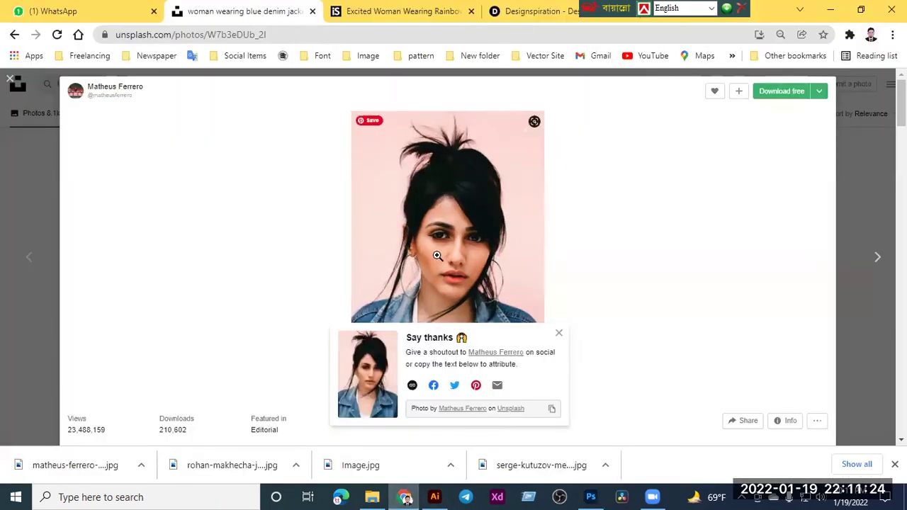
click(16, 83)
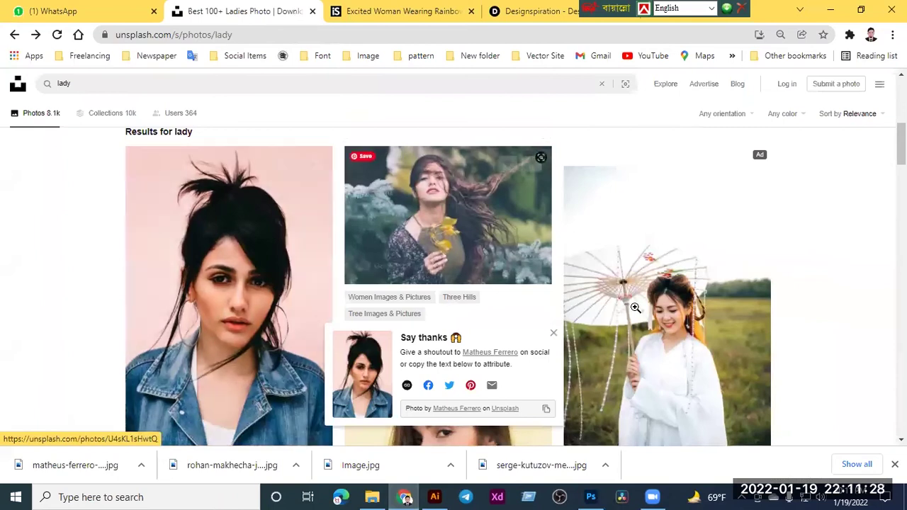
scroll(634, 312, down, 1)
scroll(634, 319, down, 3)
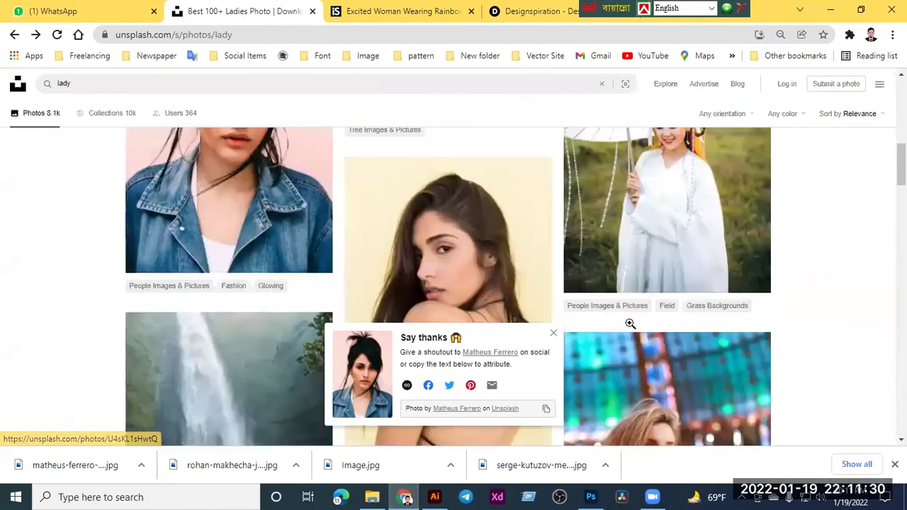
scroll(630, 323, down, 1)
scroll(630, 323, up, 1)
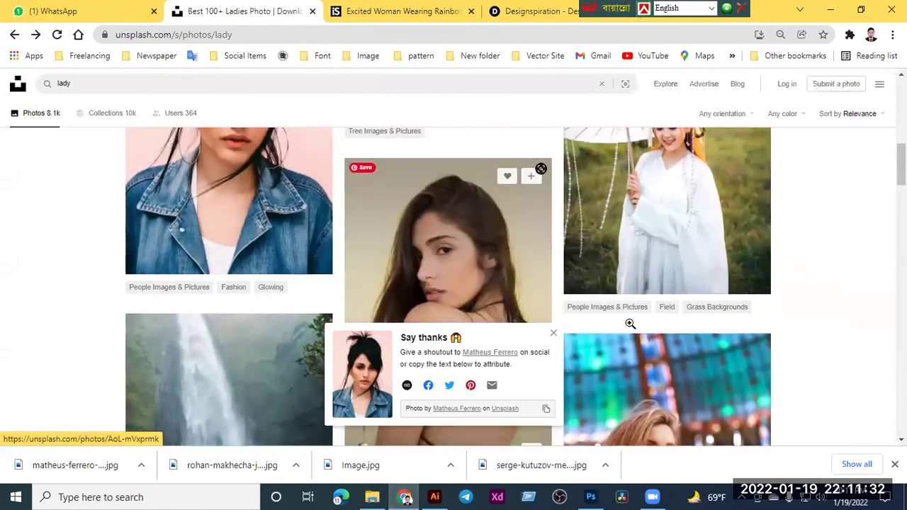
scroll(630, 323, up, 2)
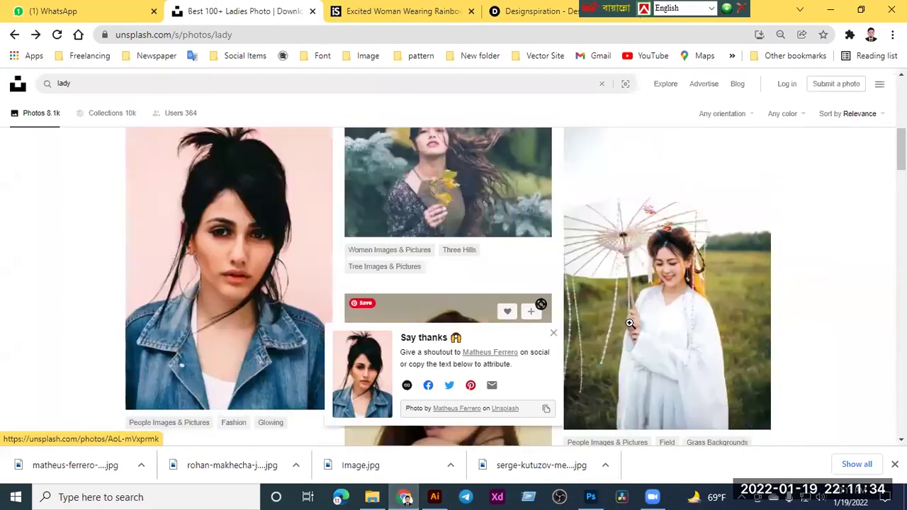
scroll(630, 324, down, 10)
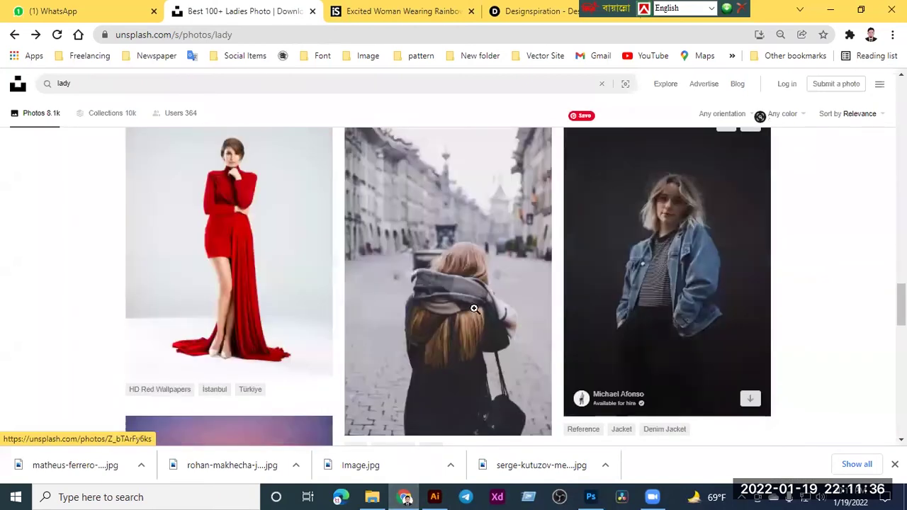
scroll(271, 290, down, 6)
scroll(456, 259, up, 3)
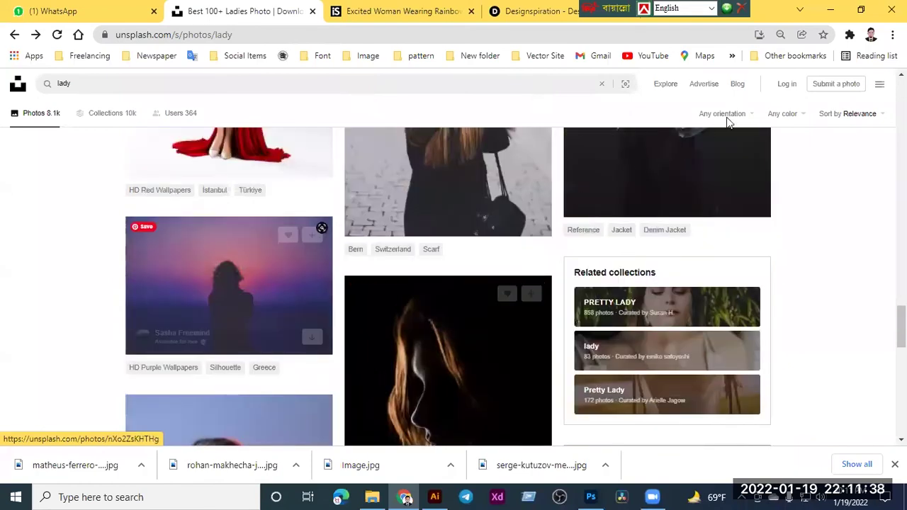
key(Return)
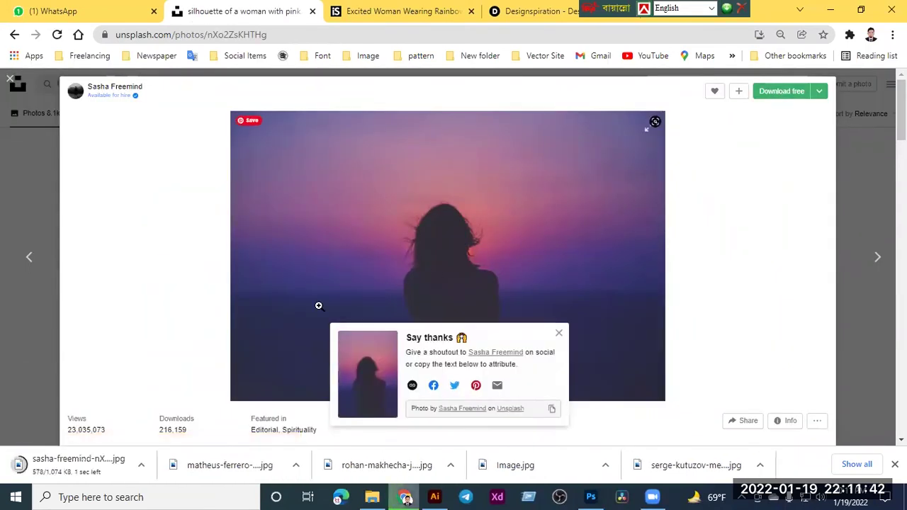
key(alt+Tab)
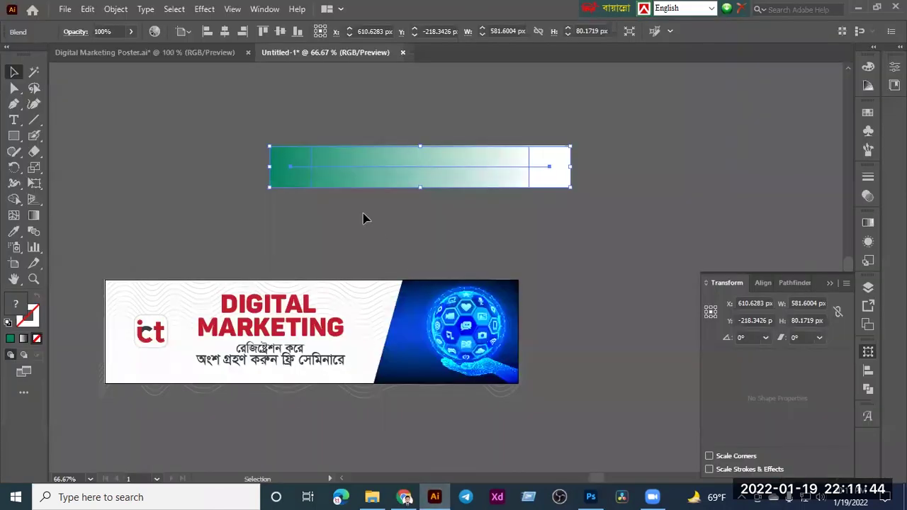
- Switch to Photoshop, try the Magic Eraser at tolerance 100 on the pink background around the woman in the denim jacket, and undo the erase
click(590, 496)
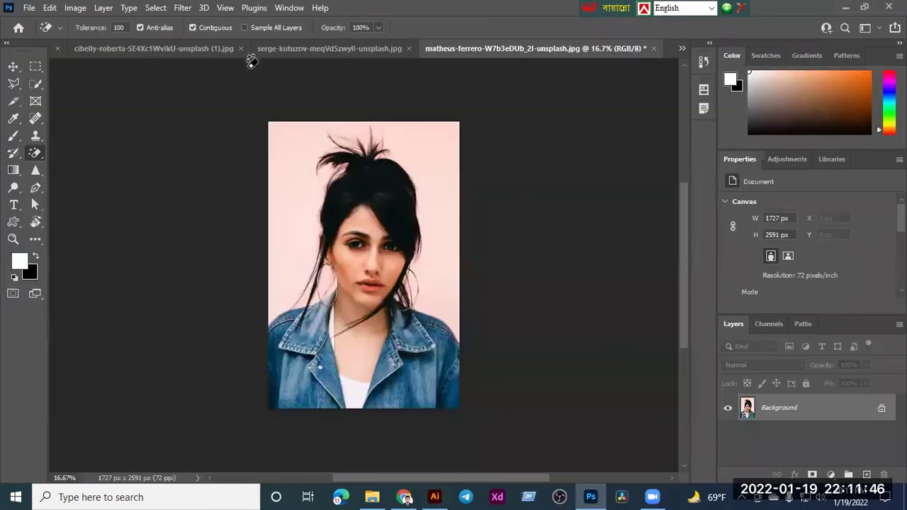
right_click(30, 157)
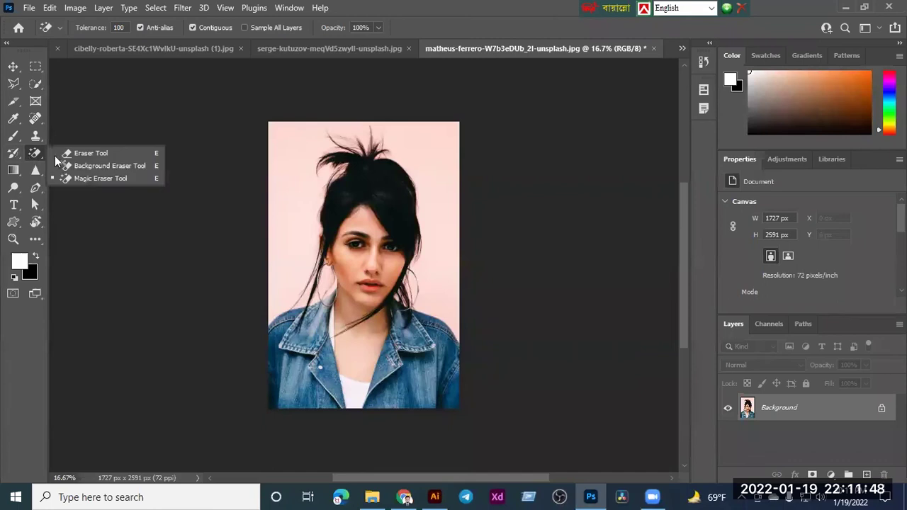
click(86, 180)
click(293, 177)
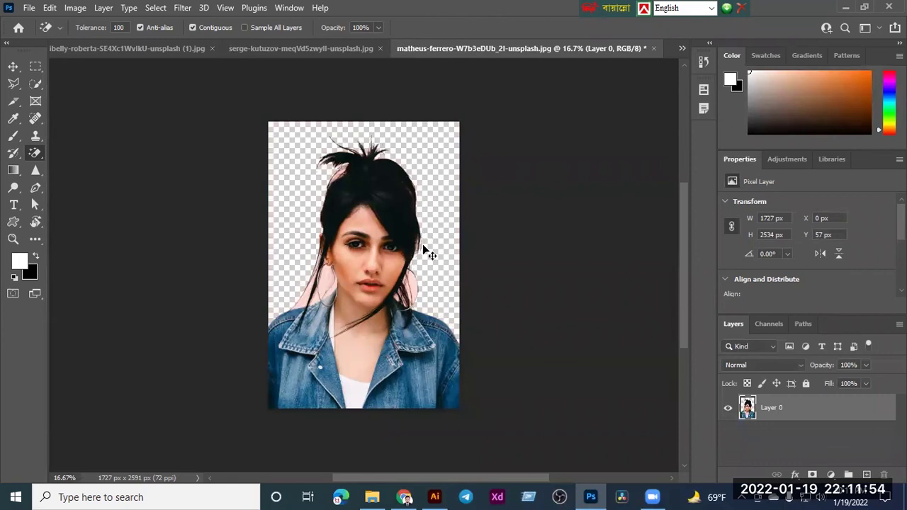
key(ctrl+plus)
key(ctrl+plus)
key(ctrl+plus)
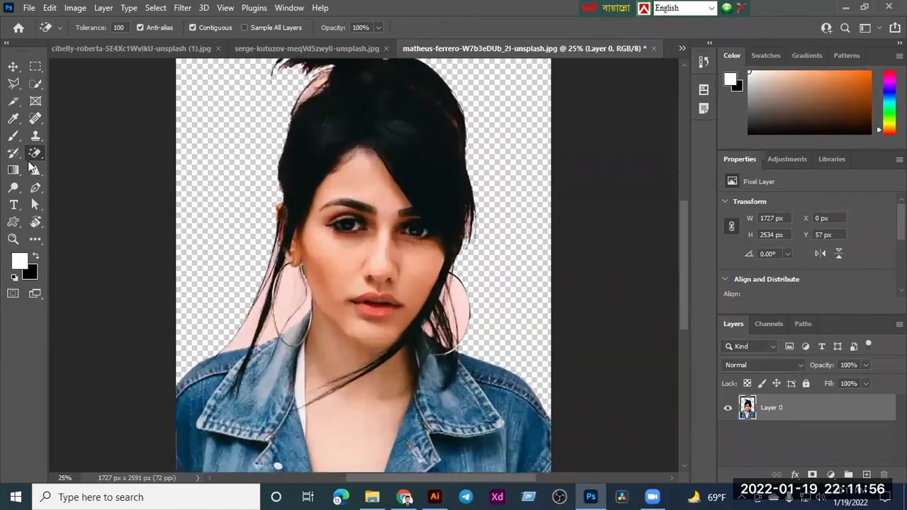
right_click(41, 152)
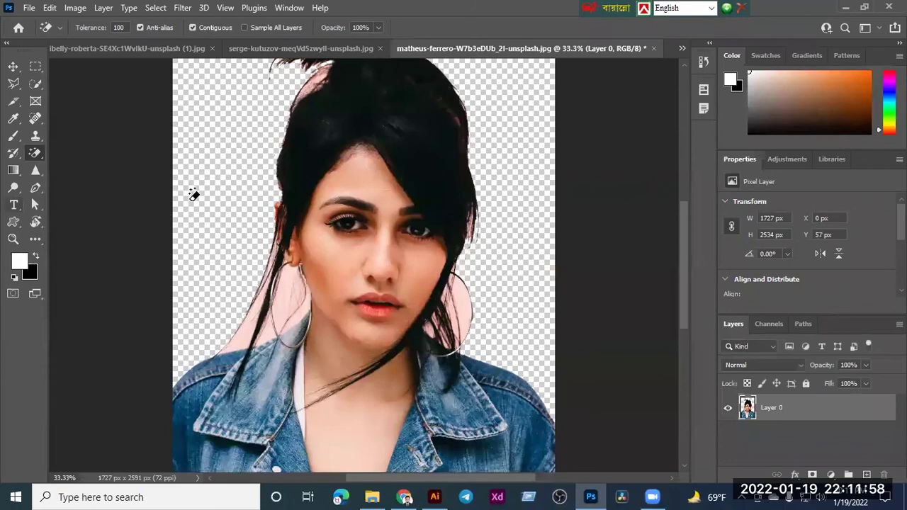
key(ctrl+z)
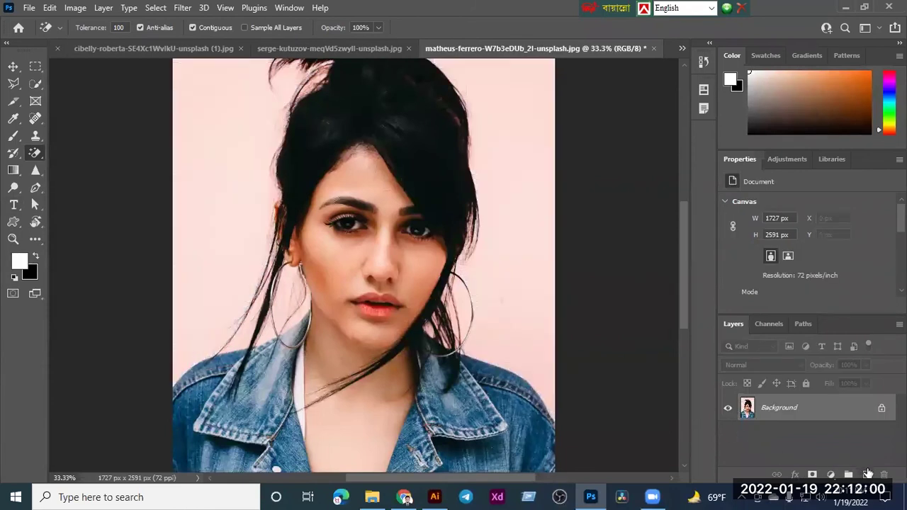
- Duplicate the Background layer of the denim jacket photo, undoing the empty layer added first
click(866, 474)
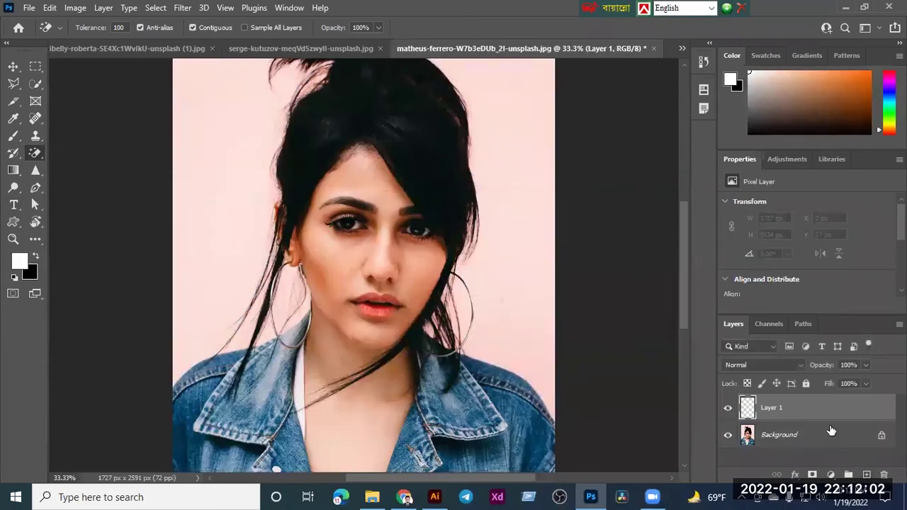
key(ctrl+z)
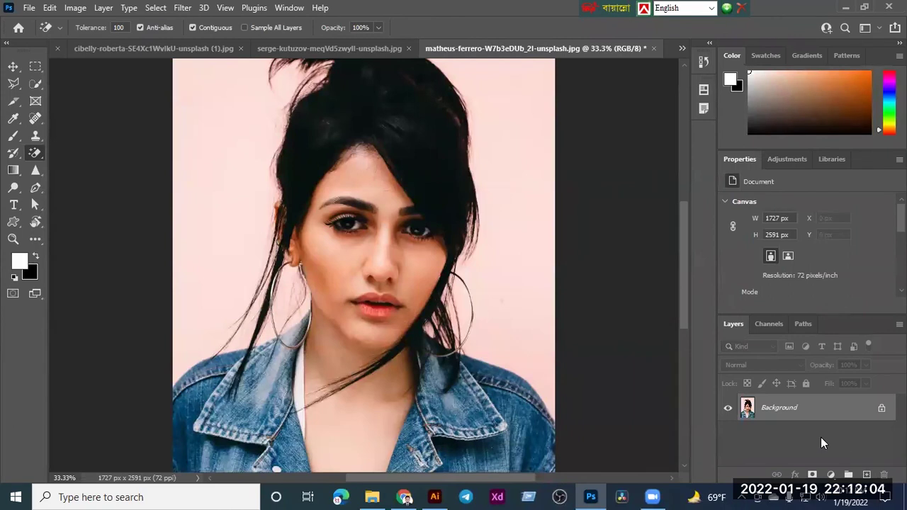
drag(829, 410, 866, 474)
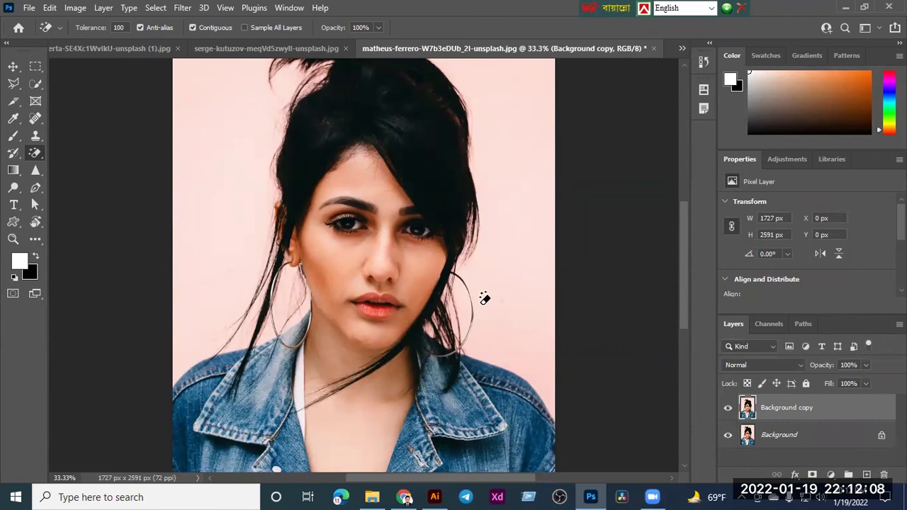
- Choose the Background Eraser tool and reduce its brush size to 200
scroll(485, 299, up, 1)
scroll(485, 312, down, 1)
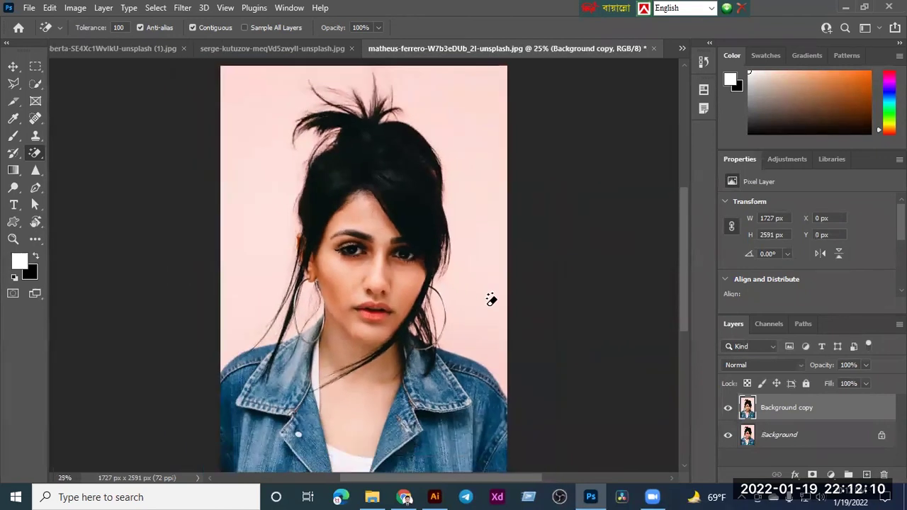
right_click(36, 156)
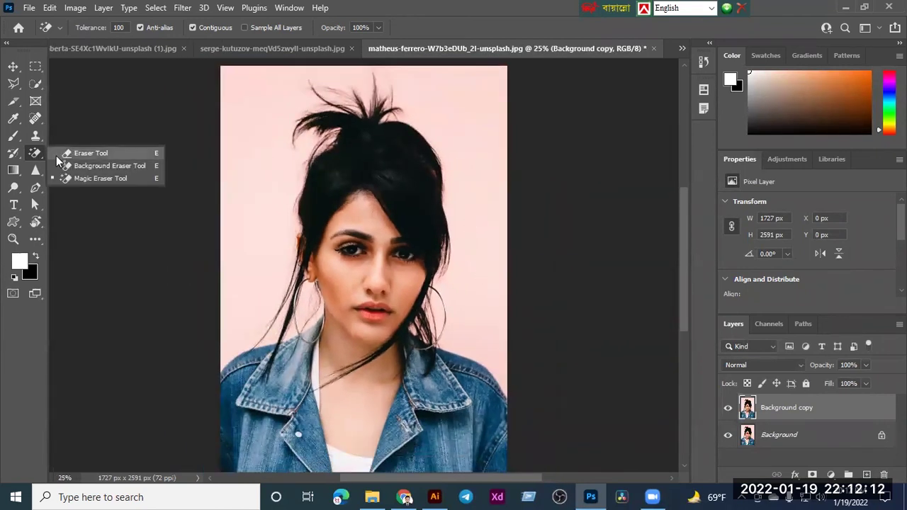
click(106, 166)
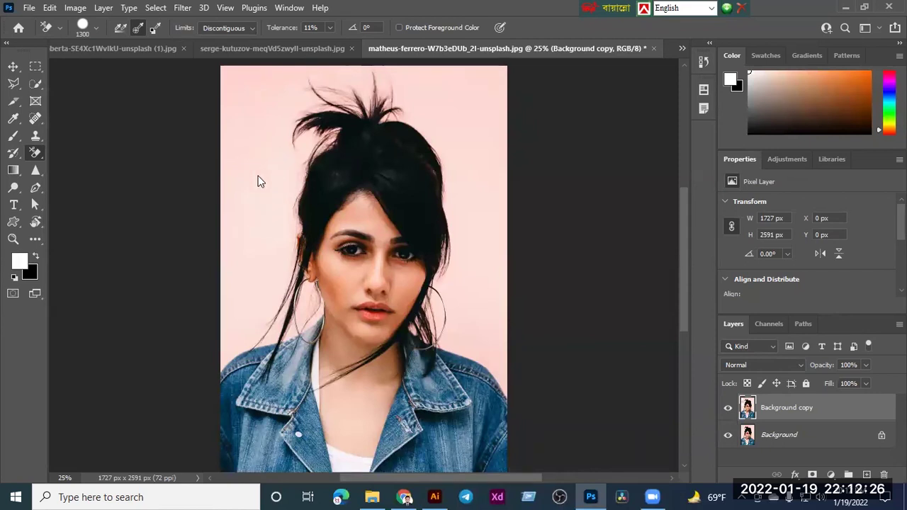
key(bracketleft)
key(bracketleft)
key(bracketleft)
key(bracketleft)
key(bracketleft)
key(bracketleft)
key(bracketleft)
key(bracketleft)
key(bracketleft)
key(bracketleft)
key(bracketleft)
key(bracketleft)
key(bracketleft)
right_click(40, 154)
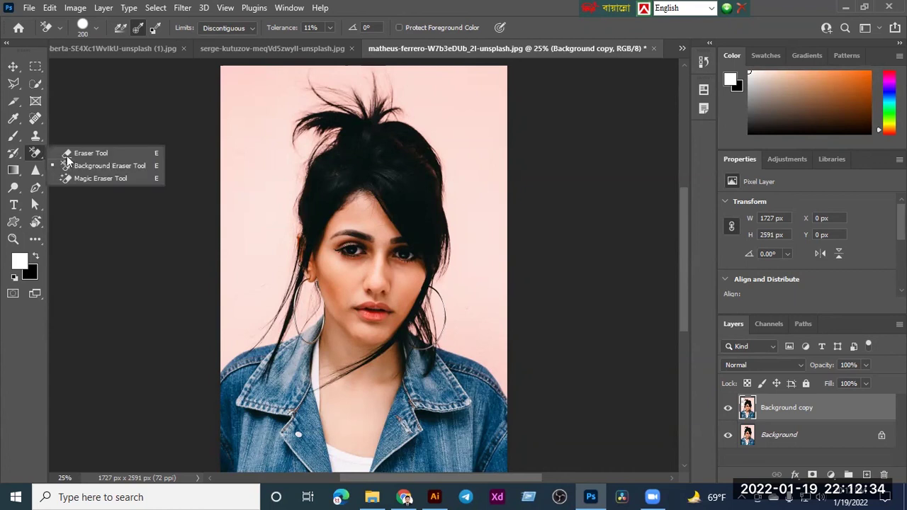
click(72, 163)
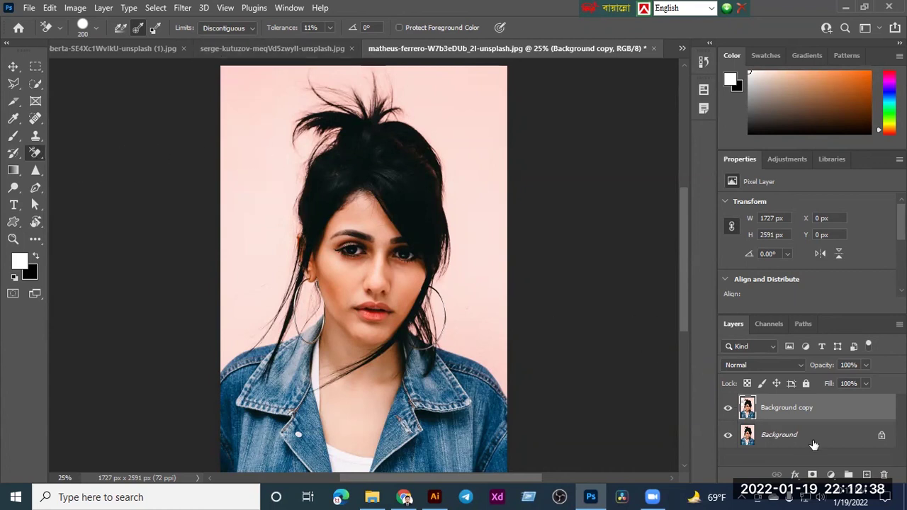
- Hide the Background layer and try the Background Eraser at 11% tolerance around the woman on the copy, undoing everything
click(729, 435)
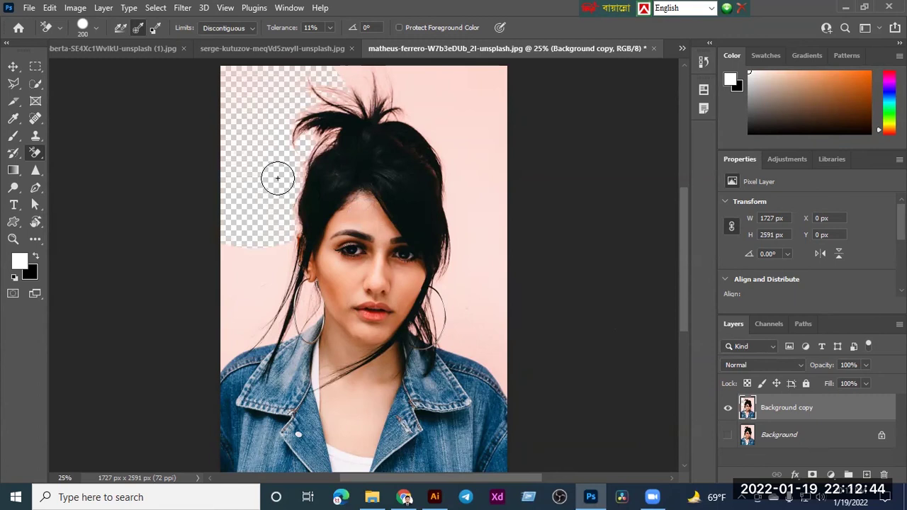
mouse_move(439, 101)
mouse_down()
mouse_move(476, 149)
mouse_move(453, 92)
mouse_up()
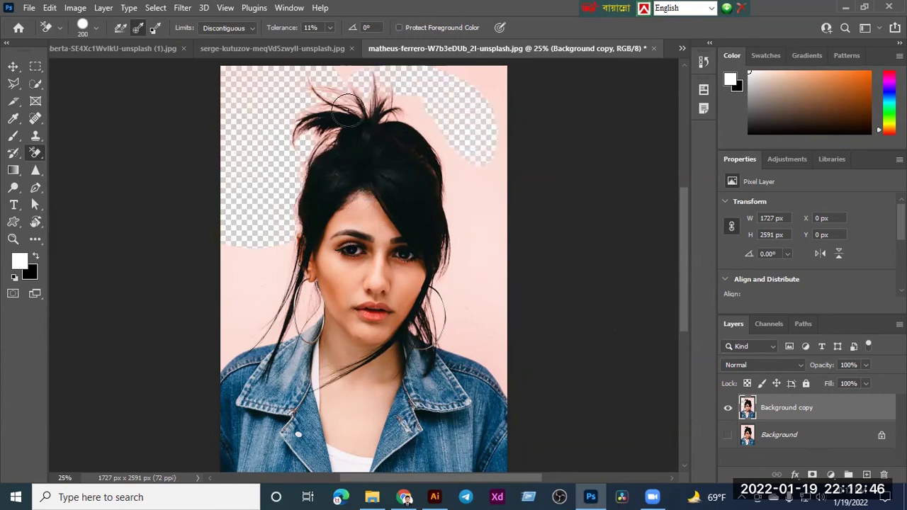
mouse_move(231, 277)
mouse_down()
mouse_move(276, 324)
mouse_move(245, 308)
mouse_move(219, 398)
mouse_move(305, 307)
mouse_move(275, 294)
mouse_move(281, 257)
mouse_move(263, 239)
mouse_move(344, 71)
mouse_move(425, 75)
mouse_move(462, 97)
mouse_move(488, 216)
mouse_move(471, 335)
mouse_move(502, 355)
mouse_move(443, 266)
mouse_move(494, 348)
mouse_move(489, 376)
mouse_move(507, 389)
mouse_move(410, 341)
mouse_up()
mouse_move(434, 216)
mouse_down()
mouse_move(450, 157)
mouse_move(467, 171)
mouse_up()
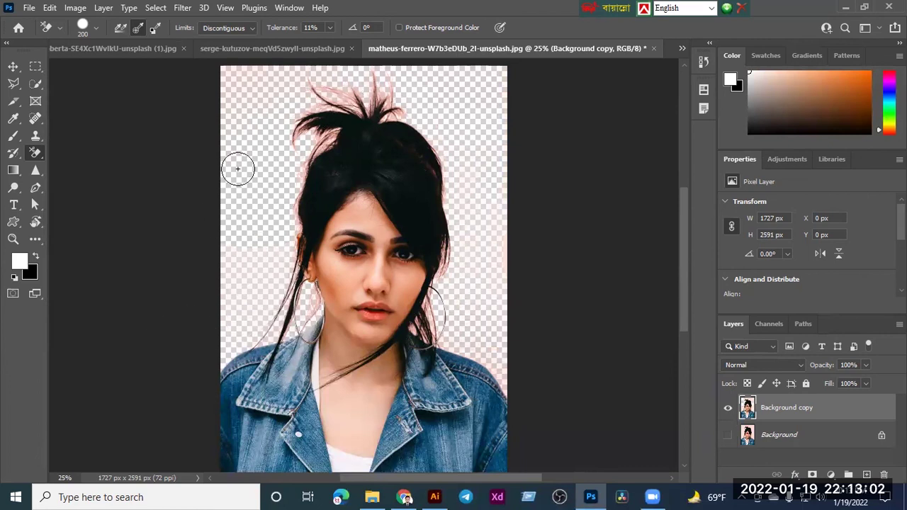
key(ctrl+z)
key(ctrl+z)
key(ctrl+z)
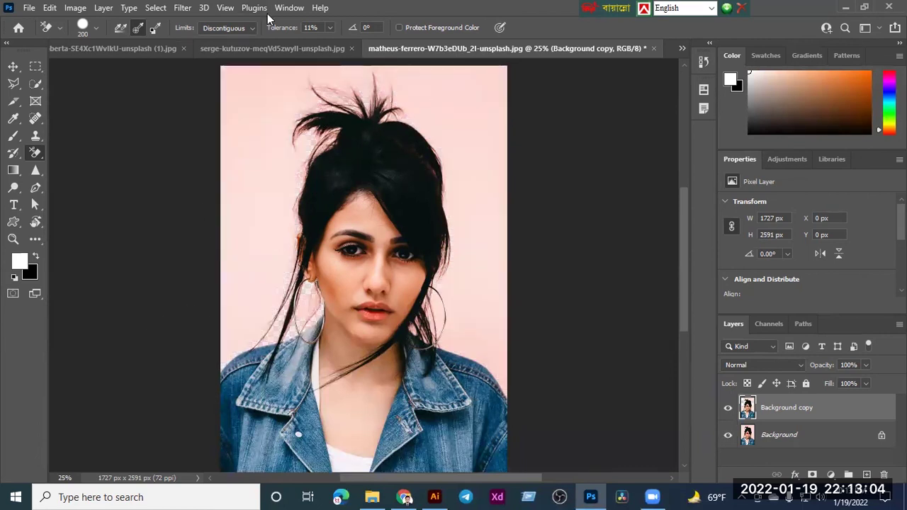
- Set the Background Eraser tolerance to 40% and try erasing the pink area all around the woman on the copy, undoing every stroke
click(330, 27)
drag(331, 42, 348, 45)
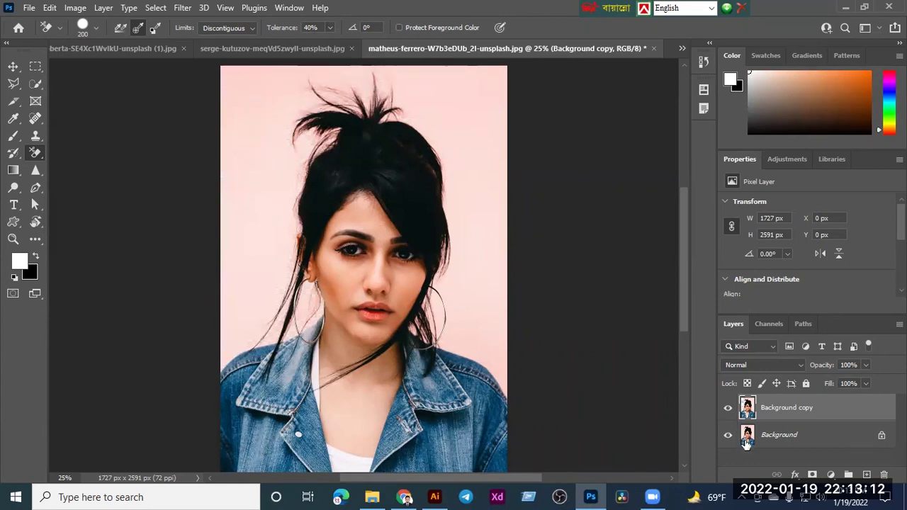
drag(269, 81, 250, 220)
mouse_move(414, 90)
mouse_down()
mouse_move(432, 97)
mouse_move(397, 88)
mouse_move(313, 118)
mouse_up()
mouse_move(515, 129)
mouse_down()
mouse_move(311, 103)
mouse_move(374, 101)
mouse_move(418, 70)
mouse_move(397, 74)
mouse_up()
mouse_move(421, 107)
mouse_down()
mouse_move(455, 262)
mouse_move(453, 191)
mouse_move(441, 283)
mouse_up()
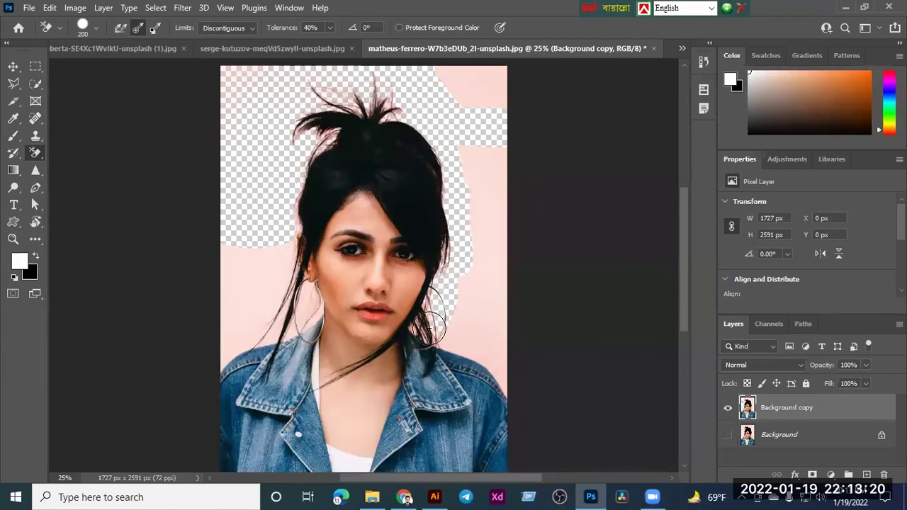
mouse_move(496, 163)
mouse_down()
mouse_move(509, 253)
mouse_move(476, 205)
mouse_move(425, 75)
mouse_up()
mouse_move(223, 274)
mouse_down()
mouse_move(247, 294)
mouse_move(260, 292)
mouse_move(254, 331)
mouse_move(224, 354)
mouse_move(261, 287)
mouse_move(207, 312)
mouse_move(268, 259)
mouse_move(302, 298)
mouse_move(302, 283)
mouse_move(302, 313)
mouse_move(309, 302)
mouse_move(277, 326)
mouse_up()
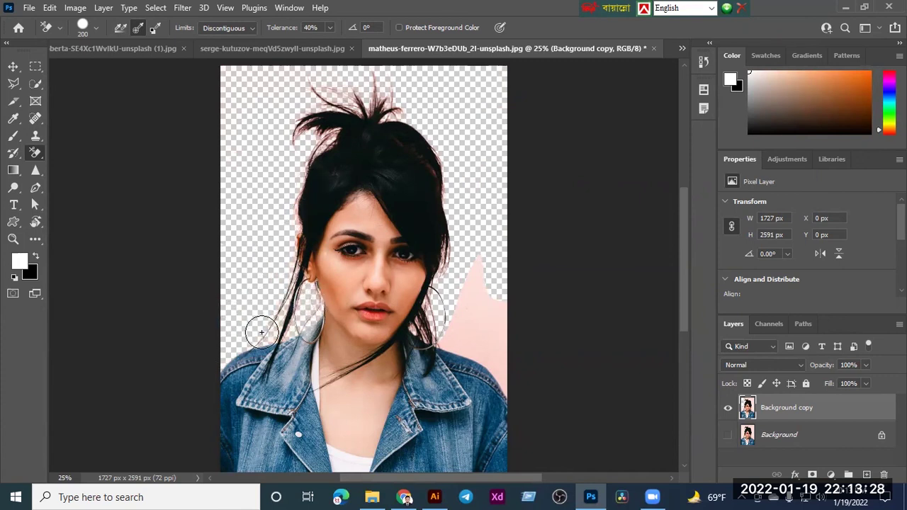
mouse_move(456, 321)
mouse_down()
mouse_move(467, 254)
mouse_move(500, 341)
mouse_move(498, 379)
mouse_move(433, 345)
mouse_move(464, 340)
mouse_move(490, 383)
mouse_move(417, 313)
mouse_move(438, 343)
mouse_move(453, 223)
mouse_move(495, 355)
mouse_up()
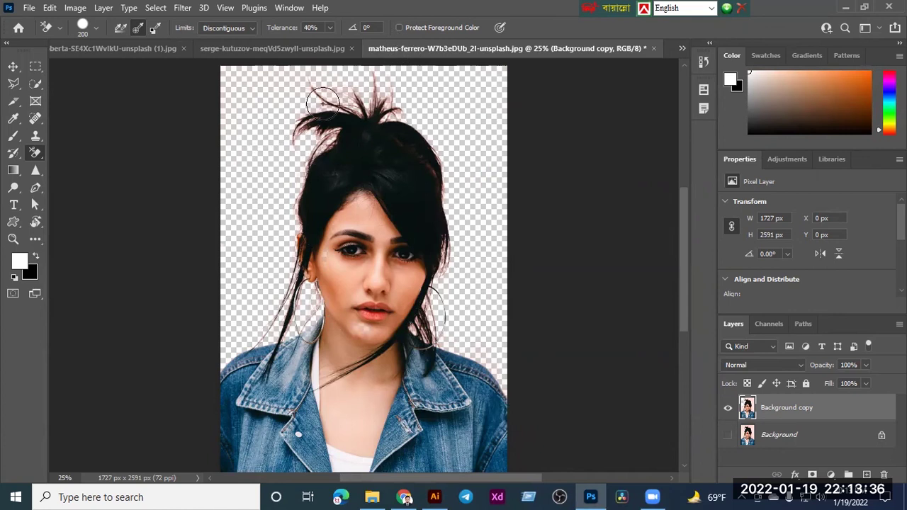
key(ctrl+z)
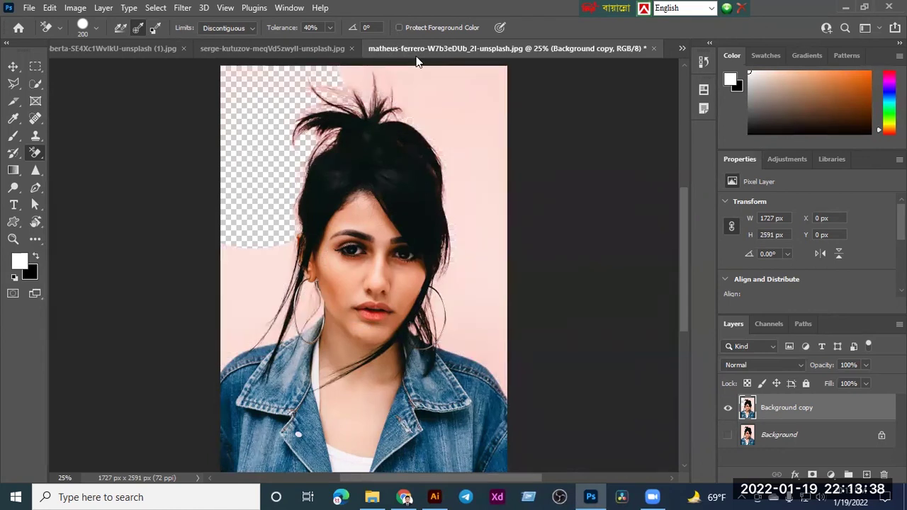
key(ctrl+z)
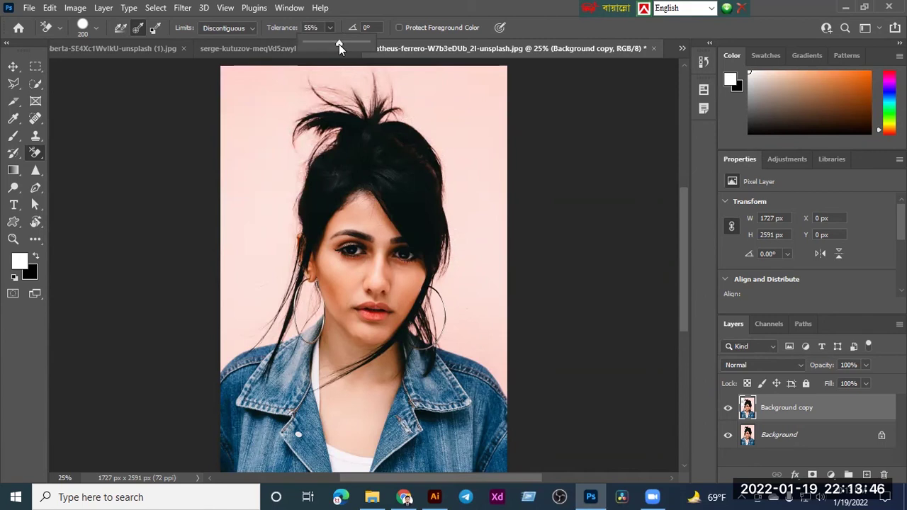
- With the Background Eraser at 55% tolerance and the Background layer hidden, erase the pink area in the photo's upper-left part
click(261, 120)
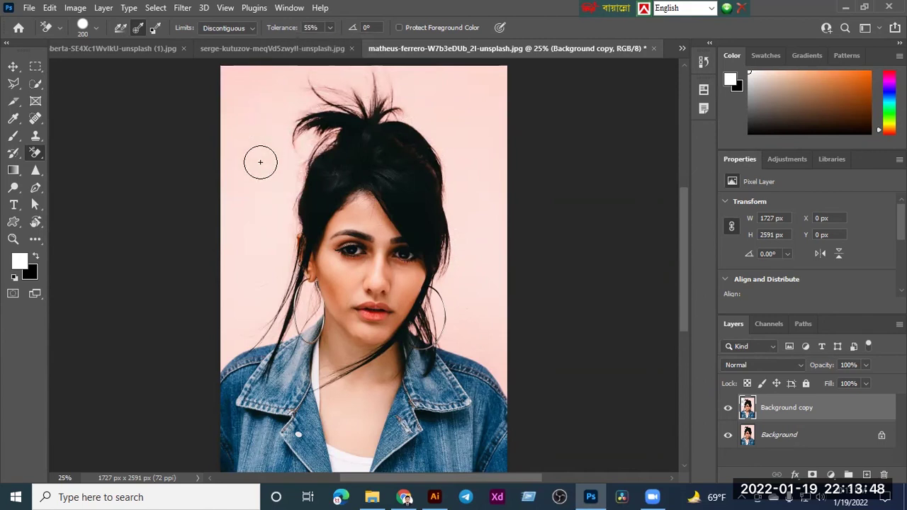
click(728, 435)
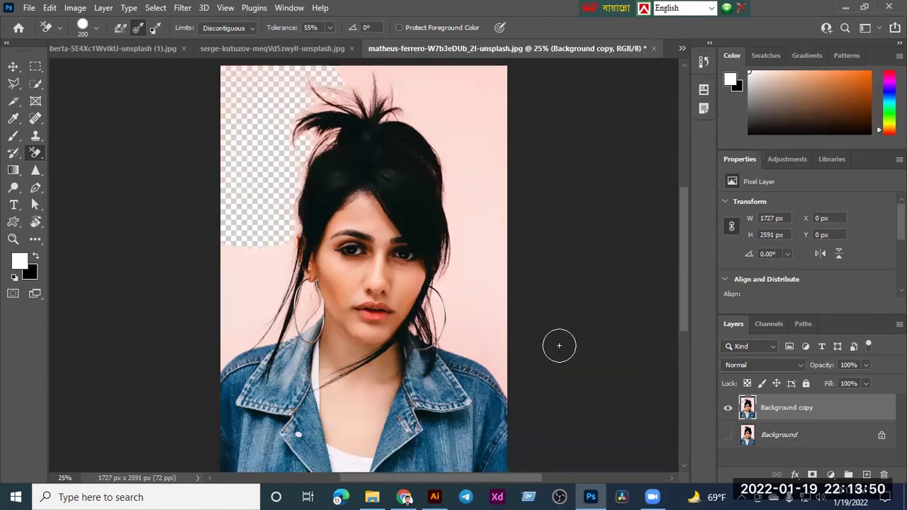
- Try erasing the pink background above the woman's hair and down both sides of her face, undoing these strokes
mouse_move(361, 92)
mouse_down()
mouse_move(442, 94)
mouse_move(350, 89)
mouse_up()
mouse_move(423, 122)
mouse_down()
mouse_move(316, 113)
mouse_move(317, 144)
mouse_move(316, 133)
mouse_move(287, 170)
mouse_move(290, 270)
mouse_move(282, 288)
mouse_move(239, 310)
mouse_move(248, 300)
mouse_move(237, 341)
mouse_move(232, 329)
mouse_move(249, 336)
mouse_move(304, 311)
mouse_up()
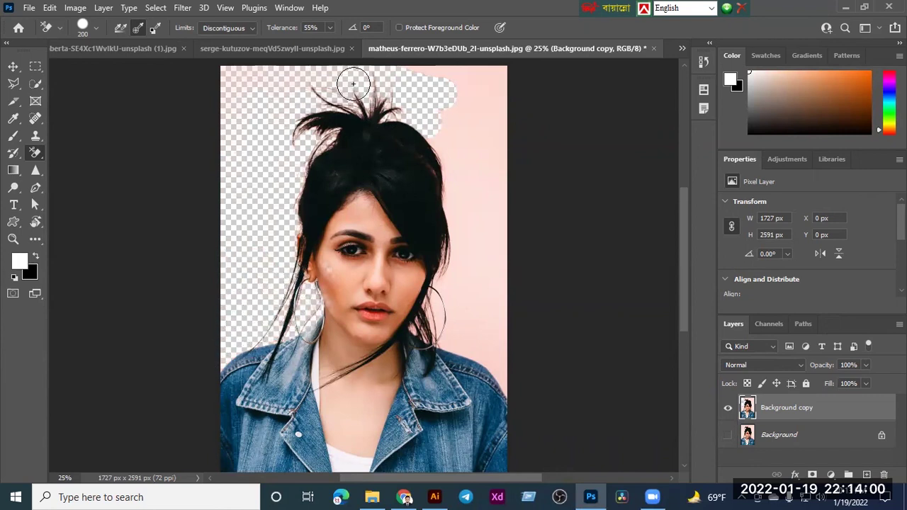
mouse_move(385, 91)
mouse_down()
mouse_move(451, 65)
mouse_move(540, 72)
mouse_move(460, 123)
mouse_move(480, 248)
mouse_move(460, 164)
mouse_move(422, 158)
mouse_move(453, 224)
mouse_move(432, 140)
mouse_move(473, 315)
mouse_move(428, 300)
mouse_move(430, 290)
mouse_move(439, 329)
mouse_move(464, 336)
mouse_move(412, 323)
mouse_move(468, 328)
mouse_up()
key(ctrl+z)
key(ctrl+z)
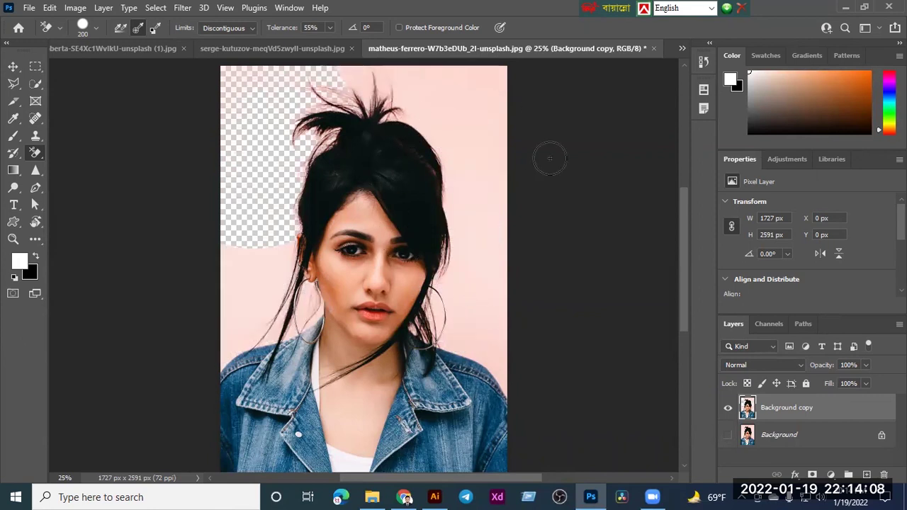
- Erase the pink background above the woman's hair and down the photo's left side to her shoulder with the Background Eraser
mouse_move(326, 73)
mouse_down()
mouse_move(358, 80)
mouse_move(350, 89)
mouse_move(434, 97)
mouse_move(338, 73)
mouse_move(483, 84)
mouse_move(305, 133)
mouse_move(427, 113)
mouse_up()
click(436, 97)
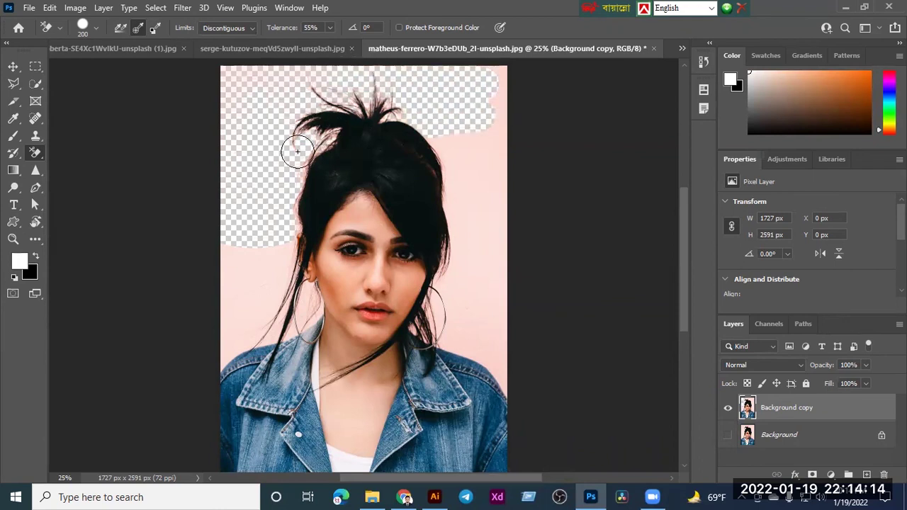
mouse_move(287, 223)
mouse_down()
mouse_move(268, 276)
mouse_move(236, 263)
mouse_move(254, 285)
mouse_move(251, 314)
mouse_move(227, 321)
mouse_move(212, 290)
mouse_move(222, 360)
mouse_move(294, 328)
mouse_move(282, 241)
mouse_move(273, 283)
mouse_move(253, 305)
mouse_move(235, 278)
mouse_move(236, 335)
mouse_move(283, 346)
mouse_move(306, 300)
mouse_up()
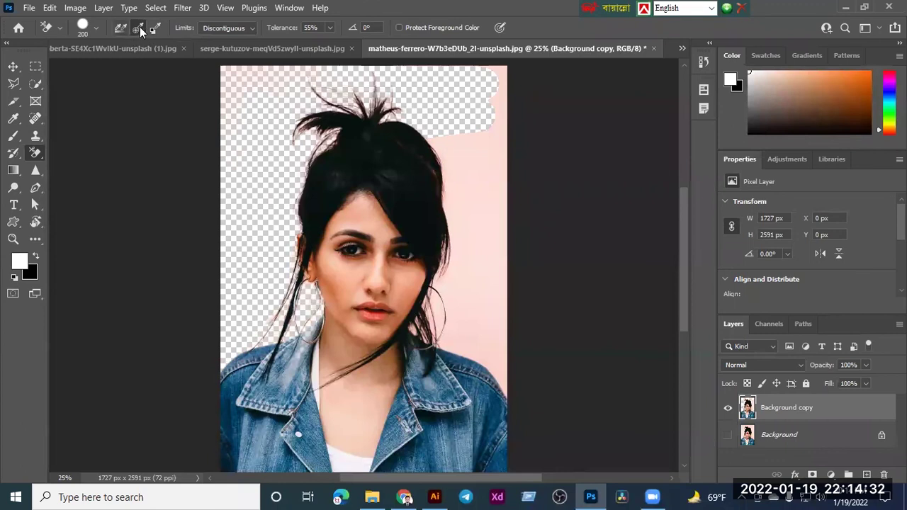
- Try erasing the pink background along the photo's right side beside the woman's hair, and undo the erasing
mouse_move(496, 114)
mouse_down()
mouse_move(492, 83)
mouse_move(514, 143)
mouse_move(518, 191)
mouse_move(512, 71)
mouse_move(484, 76)
mouse_move(487, 234)
mouse_move(447, 134)
mouse_move(458, 208)
mouse_up()
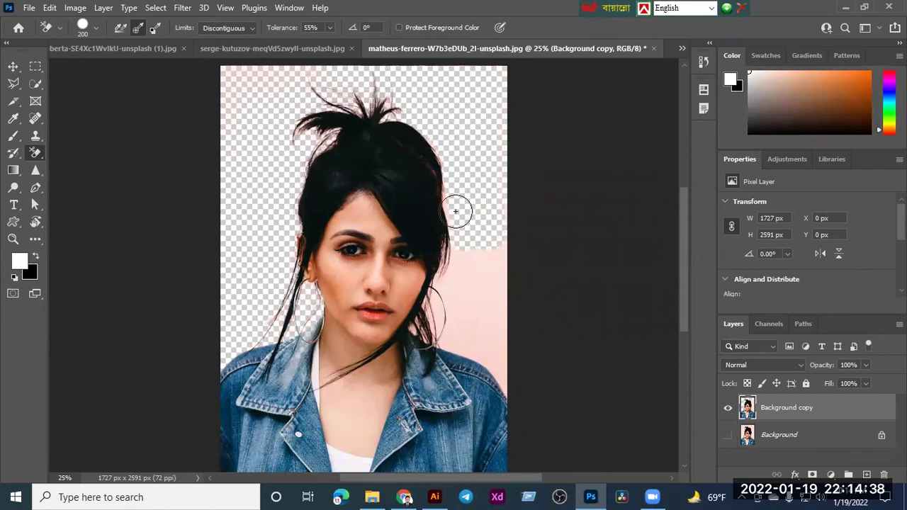
mouse_move(358, 106)
mouse_down()
mouse_move(315, 99)
mouse_move(306, 124)
mouse_move(363, 119)
mouse_move(290, 188)
mouse_up()
mouse_move(424, 143)
mouse_down()
mouse_move(481, 210)
mouse_move(480, 271)
mouse_move(456, 251)
mouse_move(452, 286)
mouse_move(428, 303)
mouse_move(426, 328)
mouse_move(416, 327)
mouse_move(436, 332)
mouse_move(472, 315)
mouse_move(489, 343)
mouse_move(505, 281)
mouse_move(502, 376)
mouse_move(448, 343)
mouse_up()
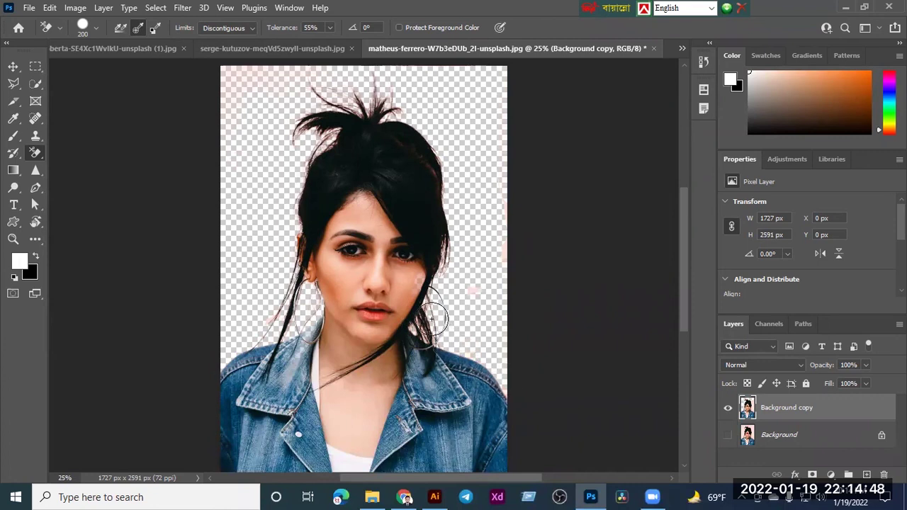
key(ctrl+z)
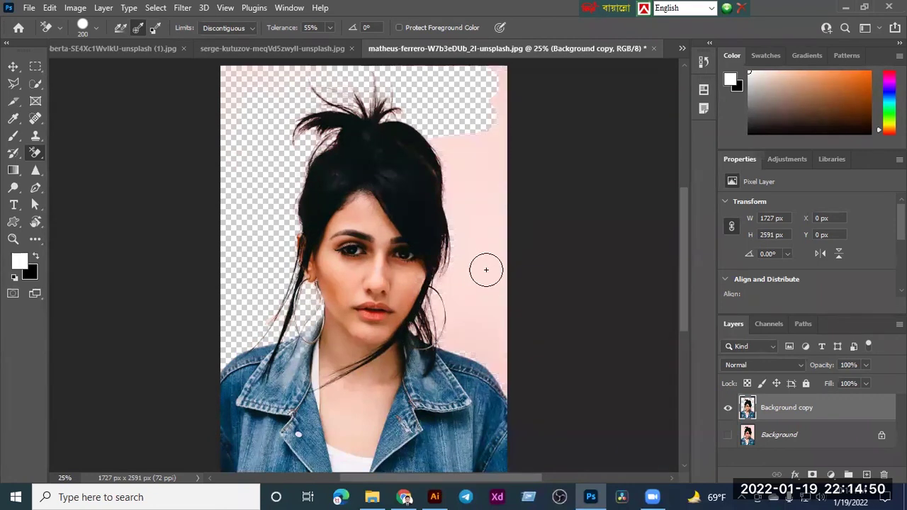
- Reduce the Background Eraser brush to 100 and erase the remaining pink background along the photo's right side, around the hair and earring
key(bracketleft)
key(bracketleft)
key(bracketleft)
mouse_move(499, 80)
mouse_down()
mouse_move(504, 239)
mouse_move(502, 210)
mouse_move(464, 166)
mouse_move(466, 223)
mouse_move(457, 154)
mouse_move(435, 145)
mouse_move(435, 152)
mouse_move(450, 176)
mouse_move(449, 133)
mouse_move(408, 110)
mouse_move(387, 134)
mouse_move(409, 128)
mouse_move(454, 201)
mouse_move(469, 270)
mouse_move(446, 224)
mouse_move(450, 285)
mouse_move(449, 253)
mouse_move(491, 121)
mouse_move(482, 320)
mouse_move(511, 292)
mouse_up()
mouse_move(514, 375)
mouse_down()
mouse_move(496, 361)
mouse_move(480, 318)
mouse_move(497, 369)
mouse_move(500, 302)
mouse_up()
drag(485, 344, 493, 252)
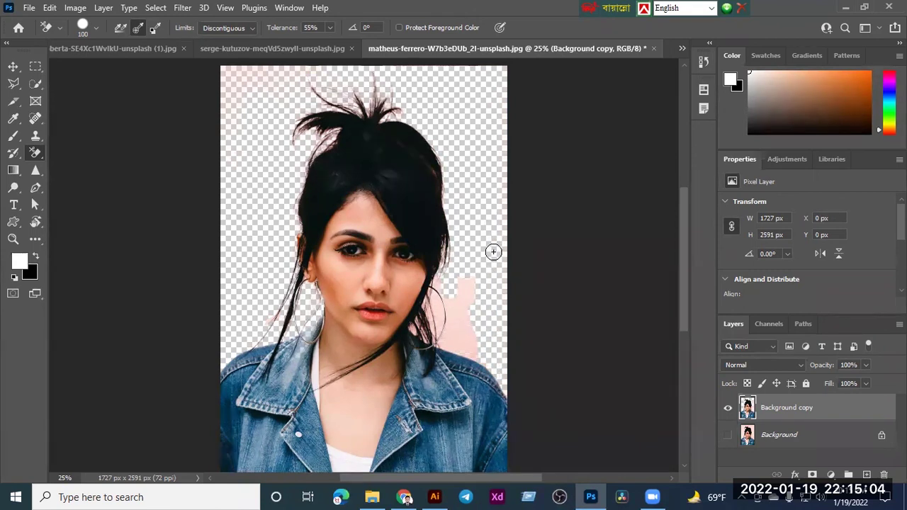
mouse_move(467, 296)
mouse_down()
mouse_move(466, 347)
mouse_move(434, 285)
mouse_move(430, 314)
mouse_up()
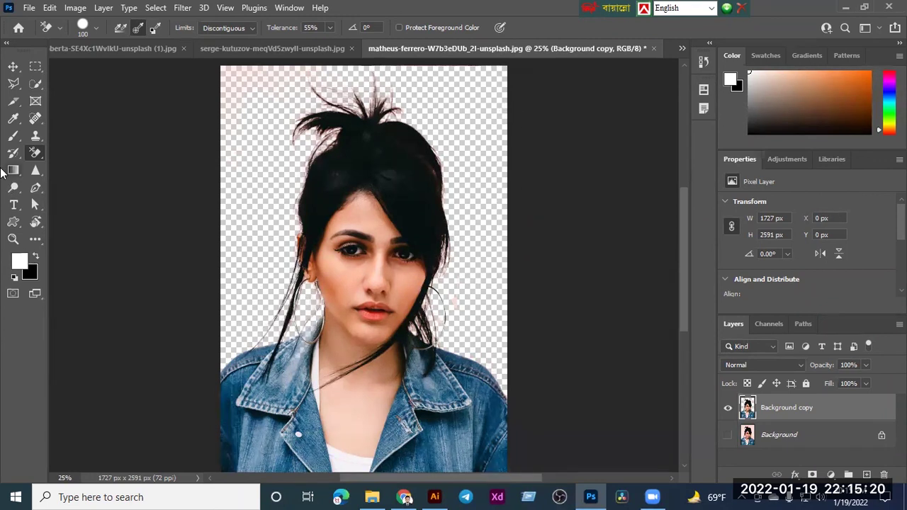
- Close the erased portrait photo of the woman in the denim jacket without saving the changes
right_click(27, 151)
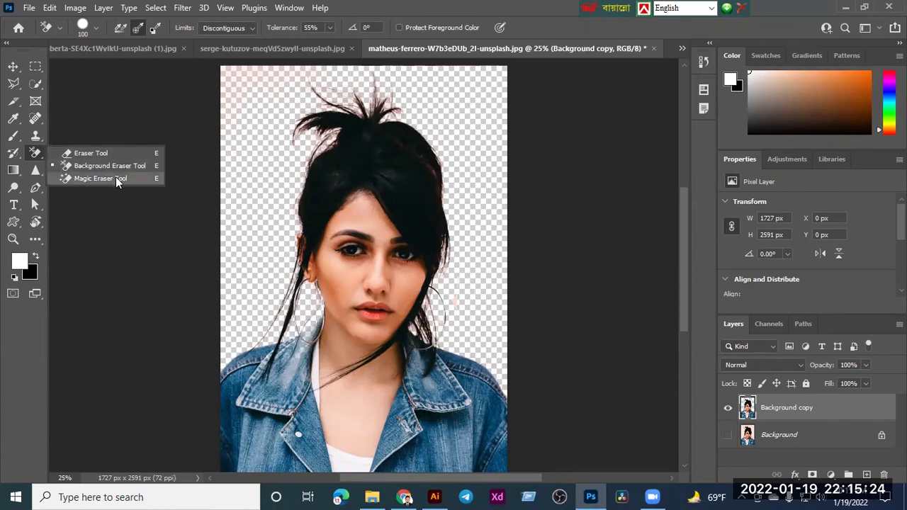
click(653, 48)
click(449, 193)
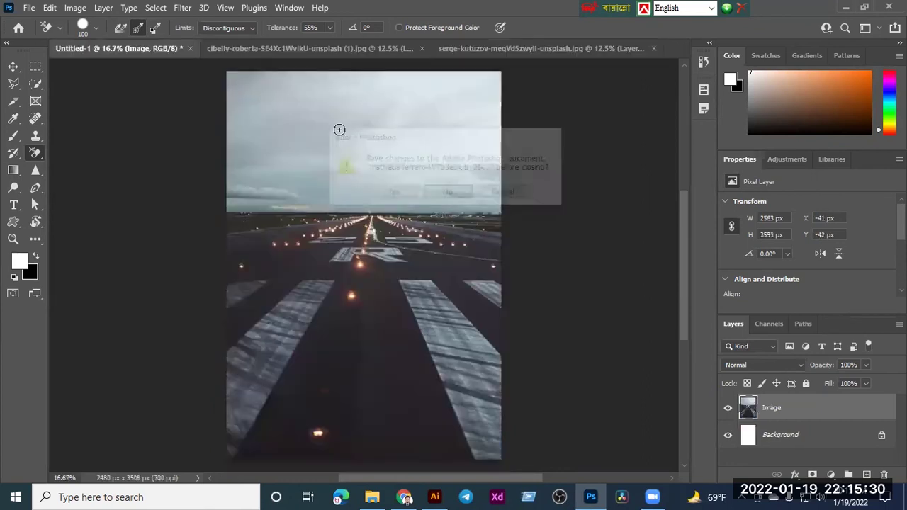
- Open the sunset silhouette photo sasha-freemind-nXo2ZsKHTHg-unsplash.jpg
click(29, 7)
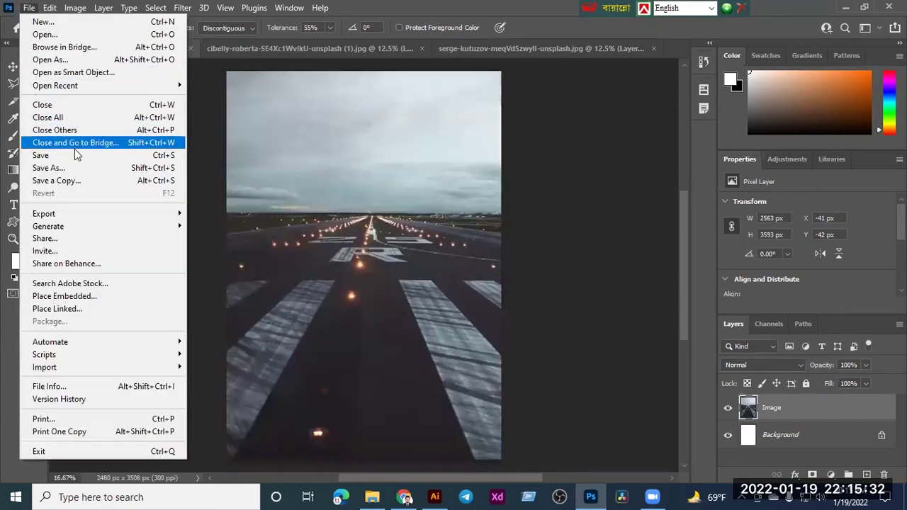
key(Return)
click(175, 132)
click(337, 226)
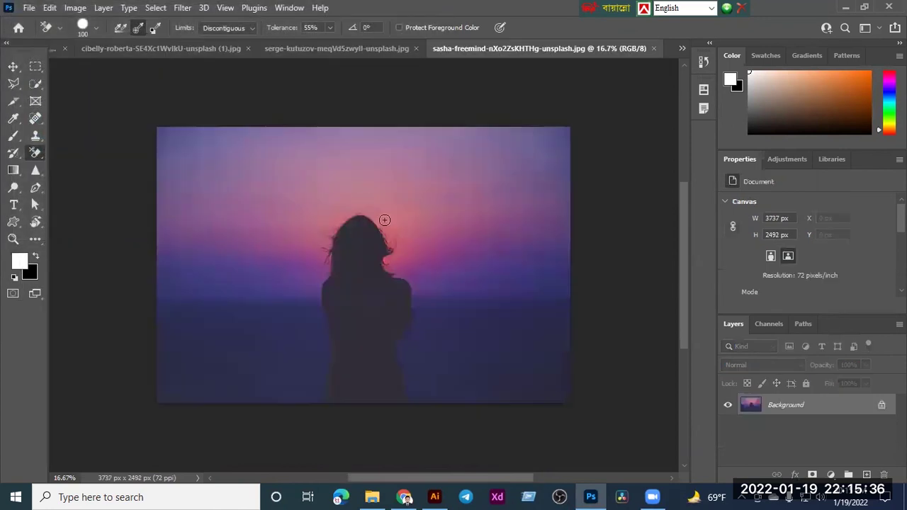
- Add a Solid Color fill layer in bright blue above the silhouette photo's Background layer
click(869, 473)
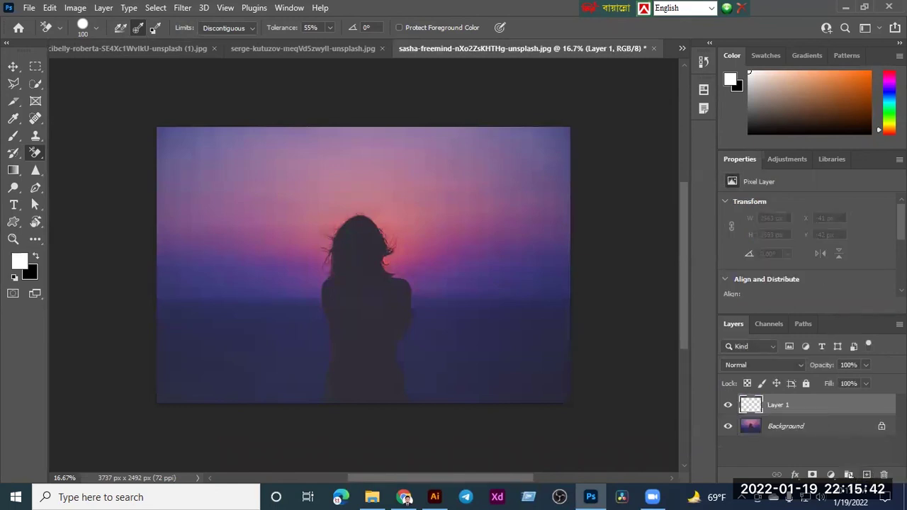
click(831, 474)
click(815, 248)
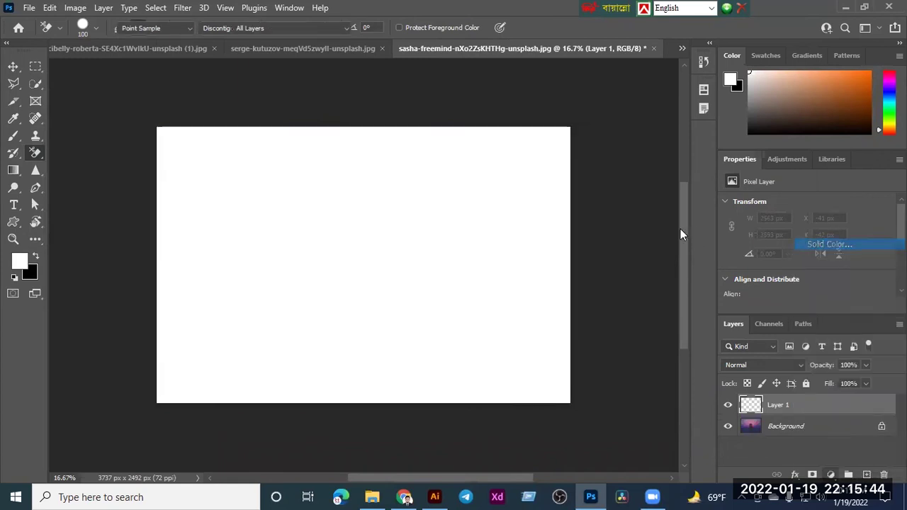
mouse_move(448, 158)
mouse_down()
mouse_move(445, 170)
mouse_move(445, 155)
mouse_up()
drag(419, 189, 435, 127)
click(564, 91)
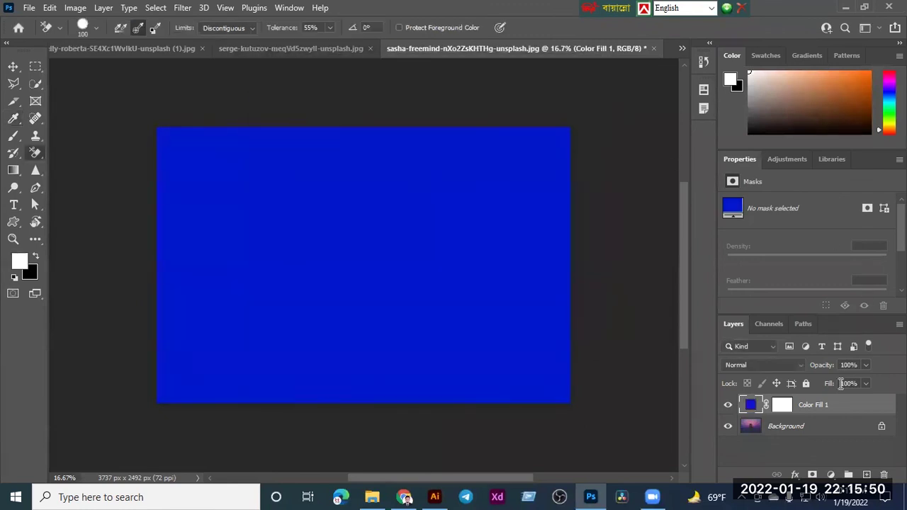
- Duplicate the Background layer and move the copy above the blue fill layer
click(830, 431)
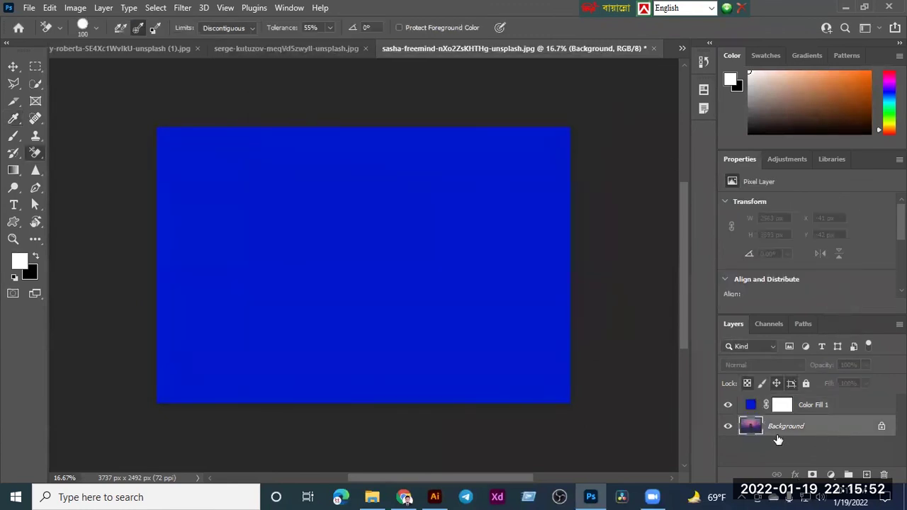
key(ctrl+j)
drag(793, 430, 790, 400)
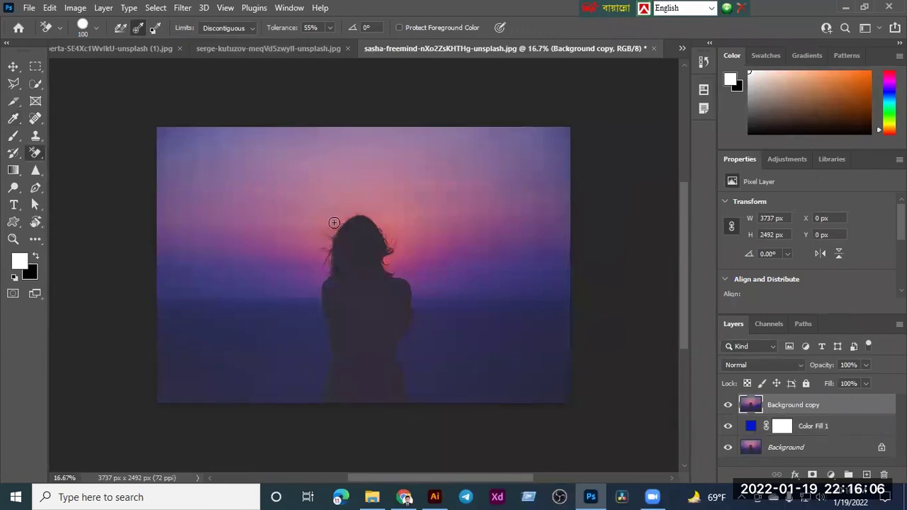
- Try erasing the sky around the woman's head at 55% tolerance, check it against transparency and the blue fill, and undo the strokes
mouse_move(339, 210)
mouse_down()
mouse_move(326, 232)
mouse_move(348, 212)
mouse_move(316, 281)
mouse_move(323, 234)
mouse_move(327, 279)
mouse_move(332, 250)
mouse_move(332, 259)
mouse_move(326, 267)
mouse_move(324, 253)
mouse_move(315, 312)
mouse_move(327, 291)
mouse_up()
mouse_move(326, 324)
mouse_down()
mouse_move(315, 255)
mouse_move(345, 201)
mouse_move(330, 230)
mouse_move(352, 218)
mouse_move(373, 221)
mouse_move(336, 206)
mouse_move(379, 215)
mouse_move(388, 226)
mouse_move(363, 205)
mouse_move(392, 246)
mouse_move(391, 268)
mouse_move(390, 244)
mouse_move(397, 275)
mouse_up()
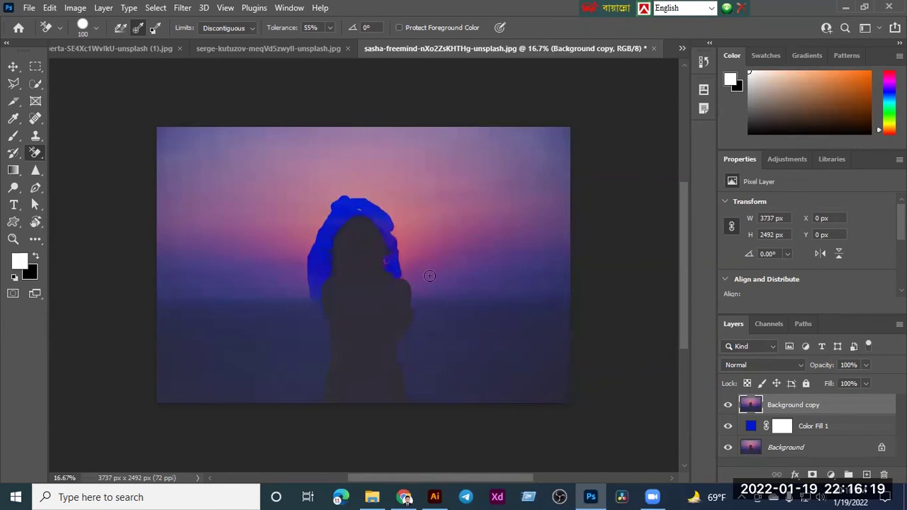
click(727, 448)
click(729, 427)
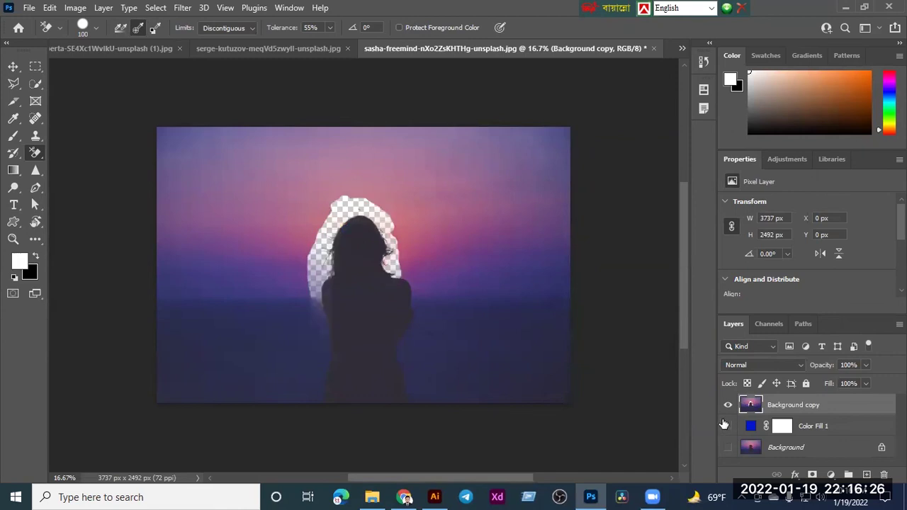
click(728, 426)
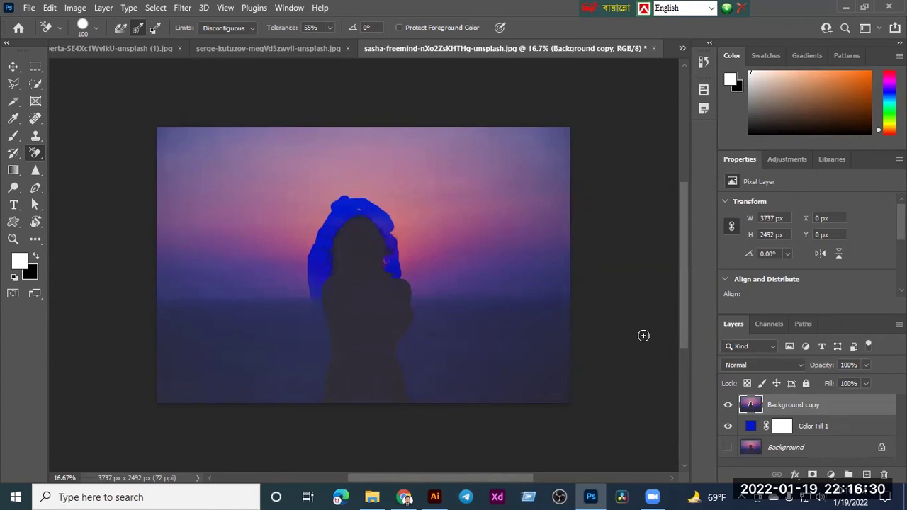
key(ctrl+z)
key(ctrl+z)
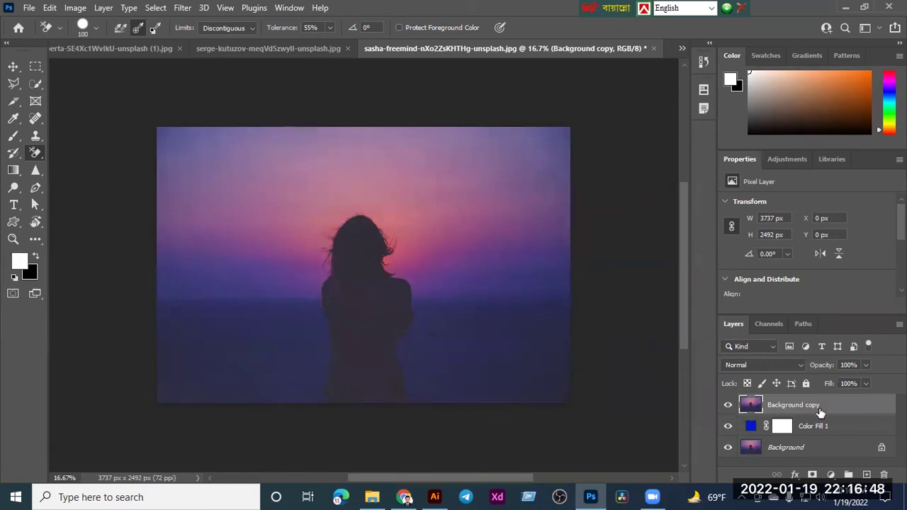
- Hide the blue fill layer and the original Background layer, leaving only the Background copy visible
click(730, 428)
click(728, 448)
- Check the WhatsApp chats in the browser and return to Photoshop
click(404, 497)
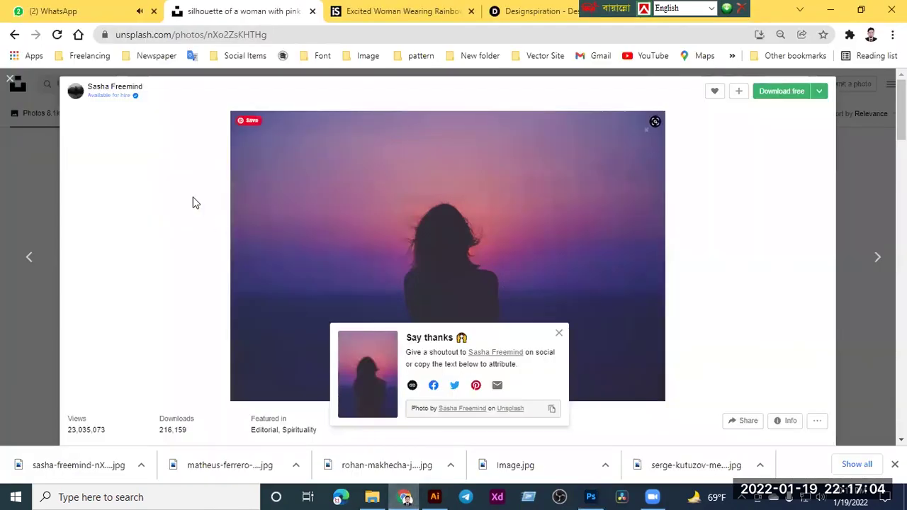
click(97, 10)
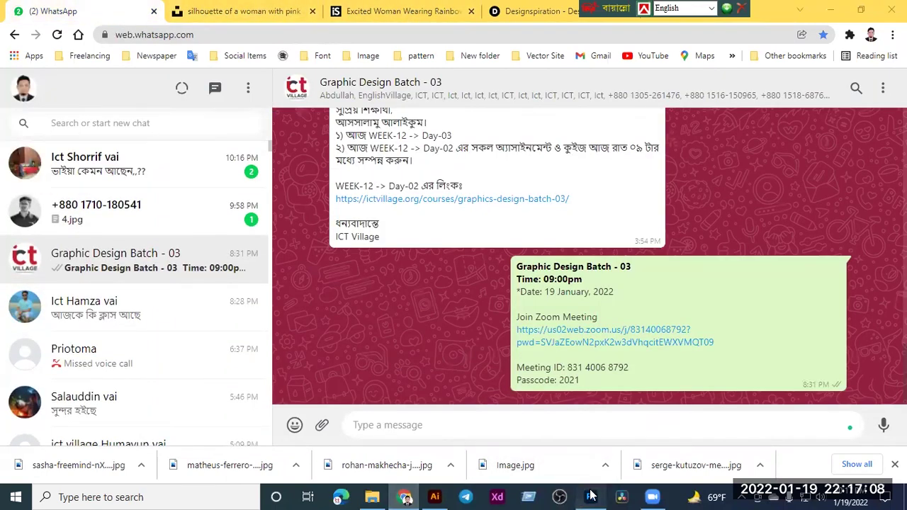
click(592, 495)
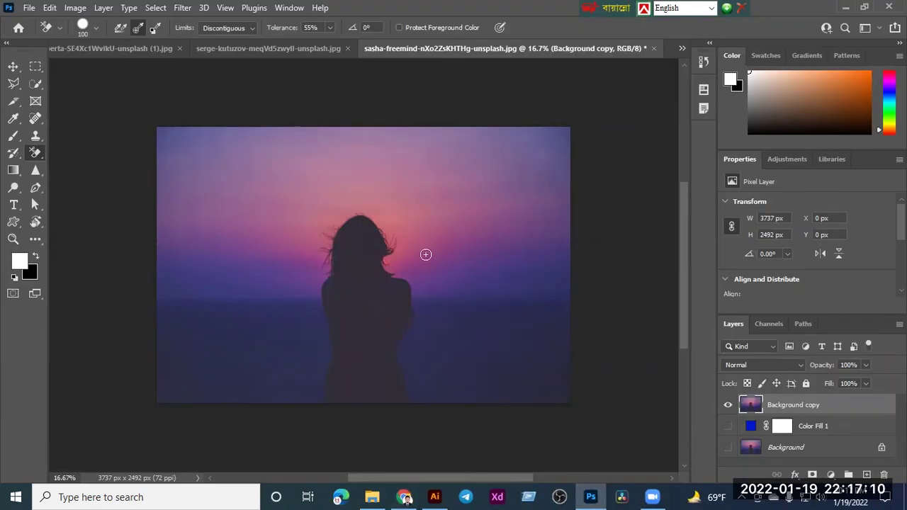
- Try erasing the sky beside the woman's hair, undo the stroke, and lower the Background Eraser tolerance to 8%
mouse_move(416, 253)
mouse_down()
mouse_move(415, 261)
mouse_move(392, 253)
mouse_move(390, 274)
mouse_move(385, 256)
mouse_move(389, 264)
mouse_up()
key(ctrl+z)
click(329, 27)
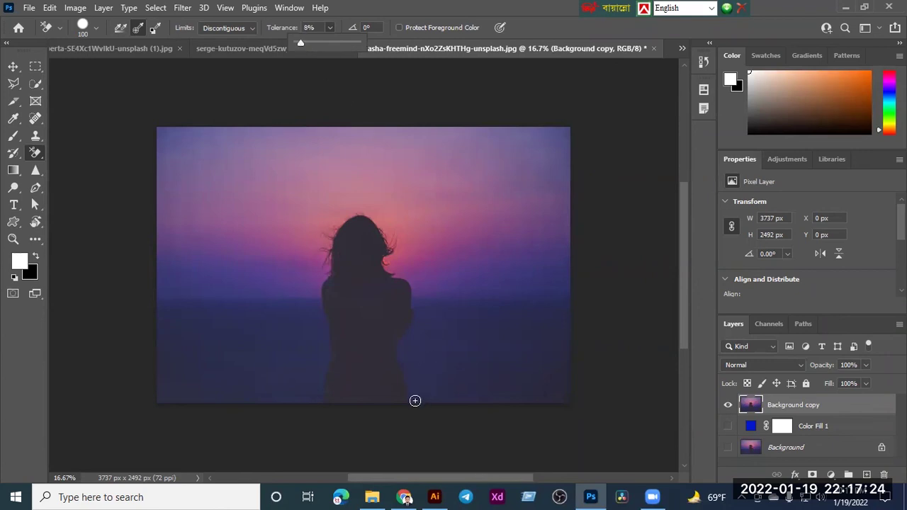
- Try the Magic Eraser at tolerance 100 on the dark area beside the woman's lower body, and undo it
right_click(38, 153)
click(61, 178)
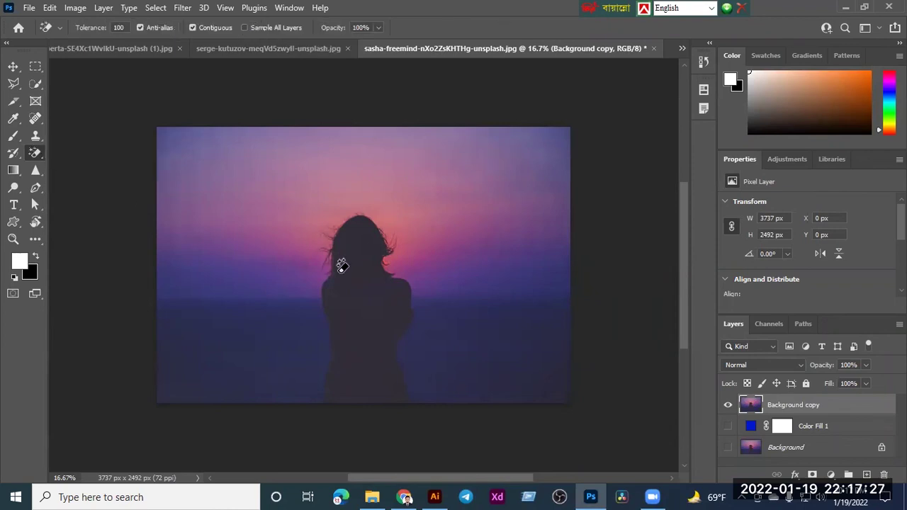
click(456, 380)
key(ctrl+z)
- Erase a strip along the right side of the woman's body with the Background Eraser, undoing the stray stroke at her head
right_click(35, 155)
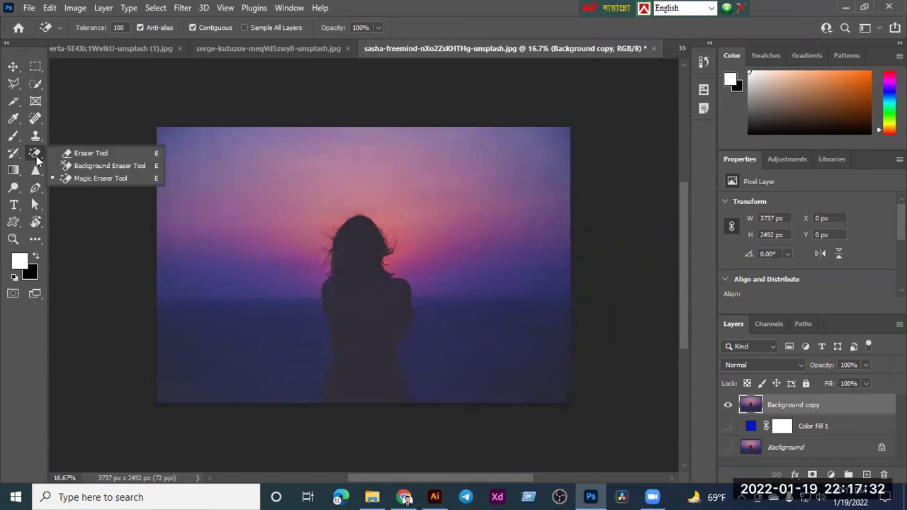
click(62, 162)
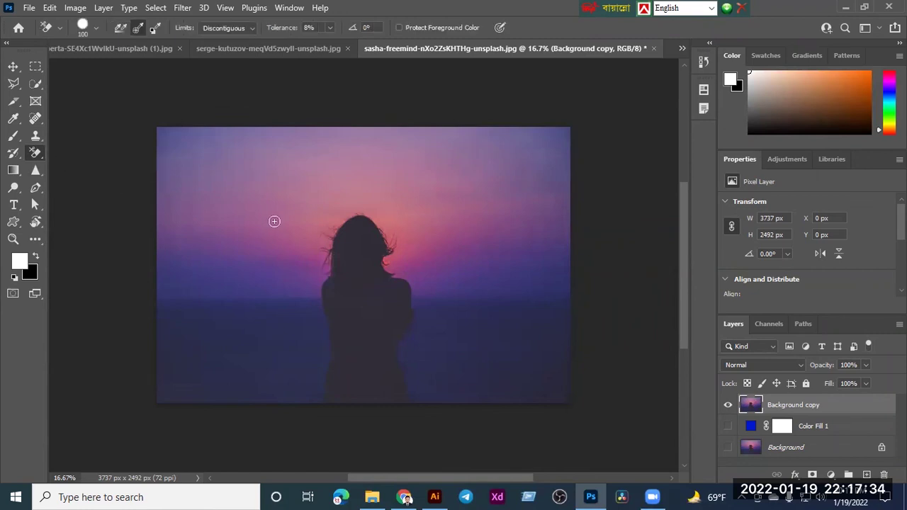
mouse_move(423, 378)
mouse_down()
mouse_move(415, 402)
mouse_move(396, 348)
mouse_move(409, 304)
mouse_up()
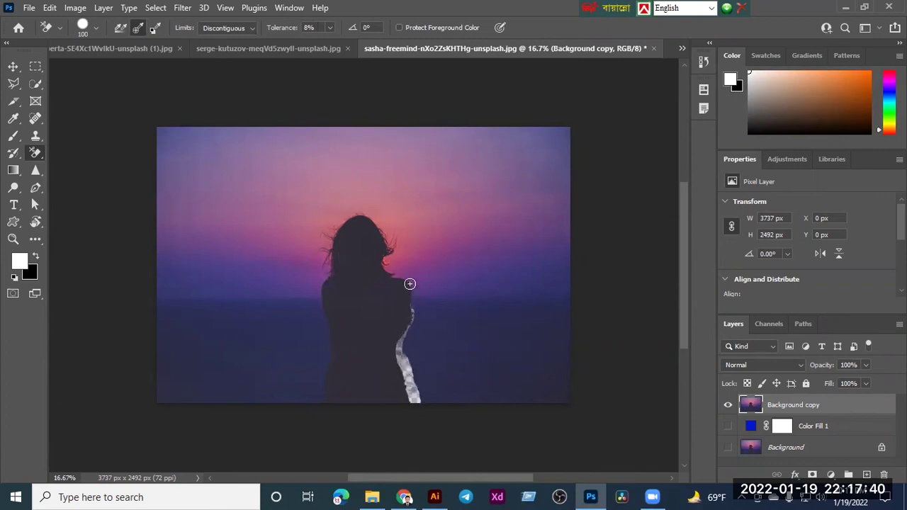
drag(375, 225, 369, 214)
key(ctrl+z)
- Erase the background along the left side of the woman's body and beside her hair on both sides
mouse_move(324, 330)
mouse_down()
mouse_move(318, 407)
mouse_move(331, 350)
mouse_move(328, 278)
mouse_move(314, 301)
mouse_move(329, 280)
mouse_move(321, 307)
mouse_move(330, 249)
mouse_up()
mouse_move(342, 210)
mouse_down()
mouse_move(317, 281)
mouse_move(323, 248)
mouse_move(323, 277)
mouse_move(317, 259)
mouse_move(323, 273)
mouse_move(329, 266)
mouse_move(329, 235)
mouse_move(329, 277)
mouse_move(339, 230)
mouse_up()
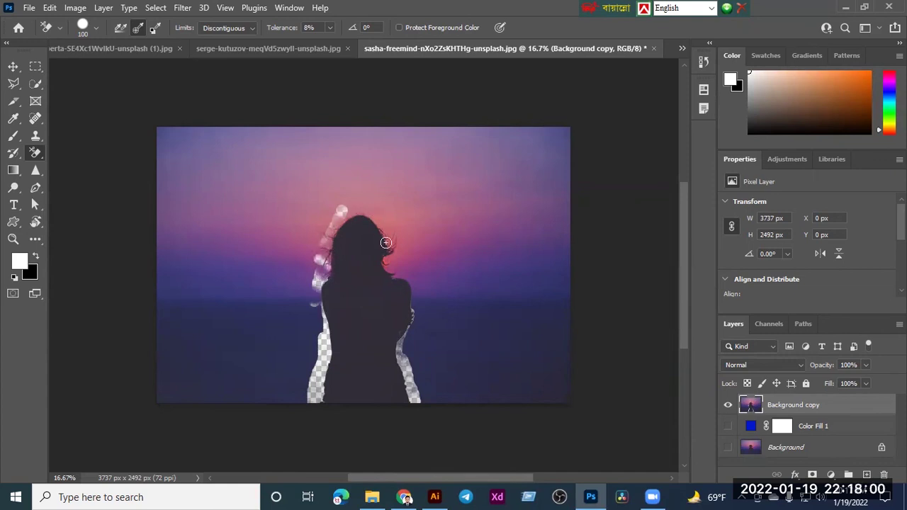
mouse_move(398, 258)
mouse_down()
mouse_move(388, 265)
mouse_move(390, 244)
mouse_move(403, 277)
mouse_move(387, 263)
mouse_up()
- Raise the Background Eraser tolerance to 28% and erase the sky around the woman's head and hair
click(330, 27)
drag(327, 42, 340, 47)
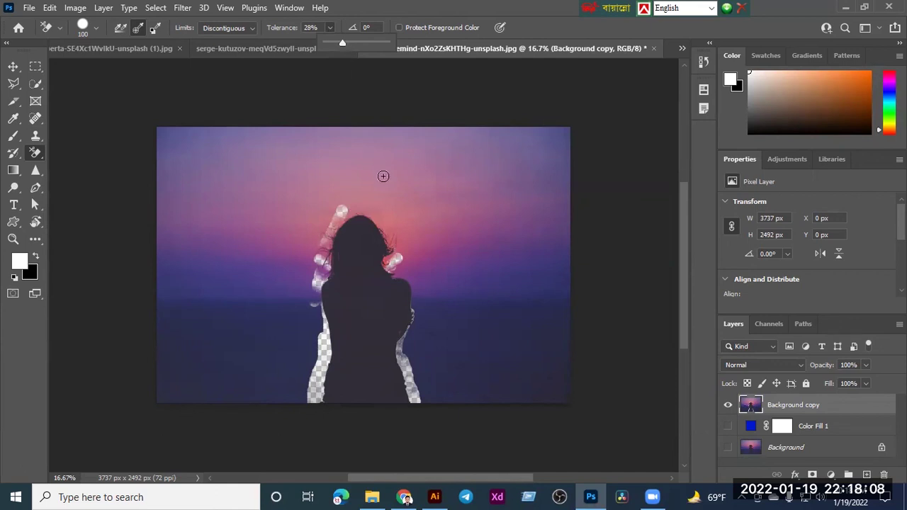
mouse_move(394, 225)
mouse_down()
mouse_move(397, 259)
mouse_move(380, 214)
mouse_move(375, 224)
mouse_move(358, 214)
mouse_move(340, 220)
mouse_move(325, 273)
mouse_move(320, 257)
mouse_move(324, 290)
mouse_move(318, 273)
mouse_move(330, 233)
mouse_move(347, 219)
mouse_move(336, 240)
mouse_move(363, 209)
mouse_move(392, 242)
mouse_move(383, 266)
mouse_move(386, 259)
mouse_move(404, 276)
mouse_move(397, 271)
mouse_move(407, 272)
mouse_move(406, 260)
mouse_move(413, 309)
mouse_move(414, 276)
mouse_move(406, 266)
mouse_move(394, 273)
mouse_move(416, 280)
mouse_move(412, 313)
mouse_move(422, 281)
mouse_up()
key(ctrl+z)
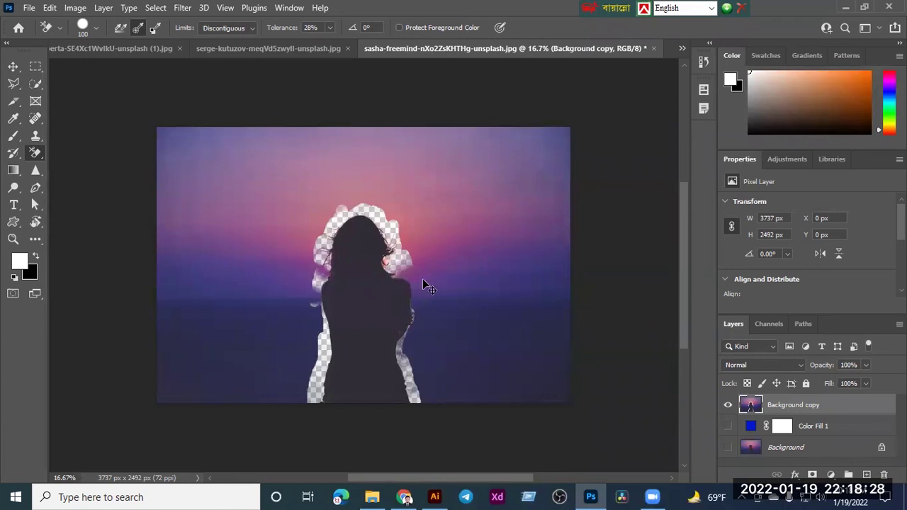
- Review the erased hair edges up close and close the silhouette photo without saving the changes
key(ctrl+plus)
key(ctrl+plus)
key(ctrl+plus)
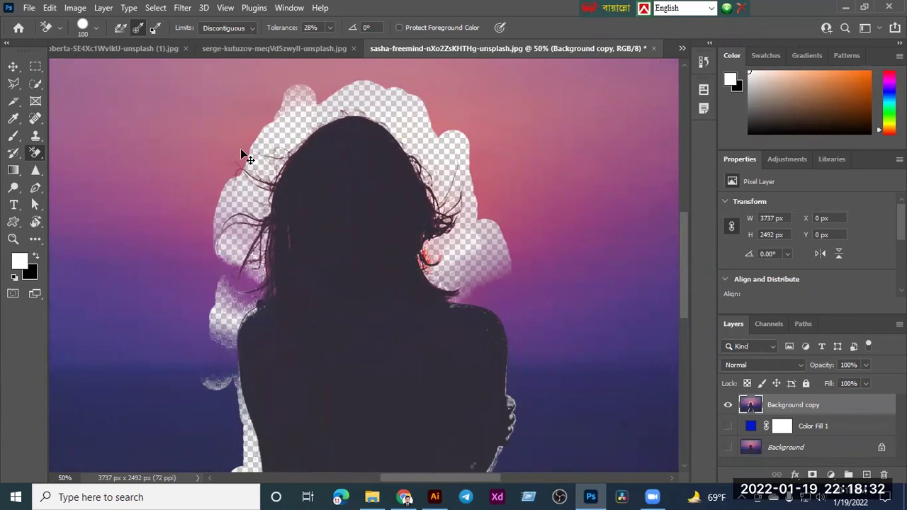
key(ctrl+minus)
key(ctrl+minus)
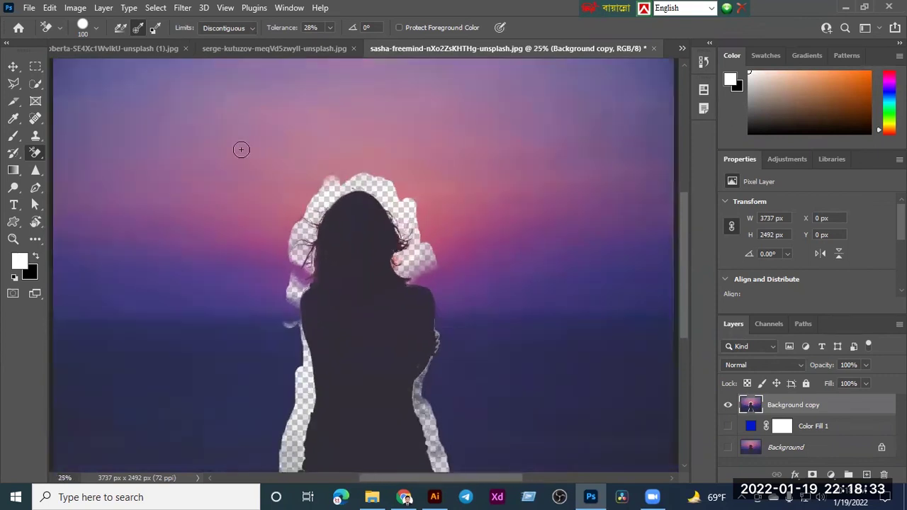
click(653, 48)
click(465, 197)
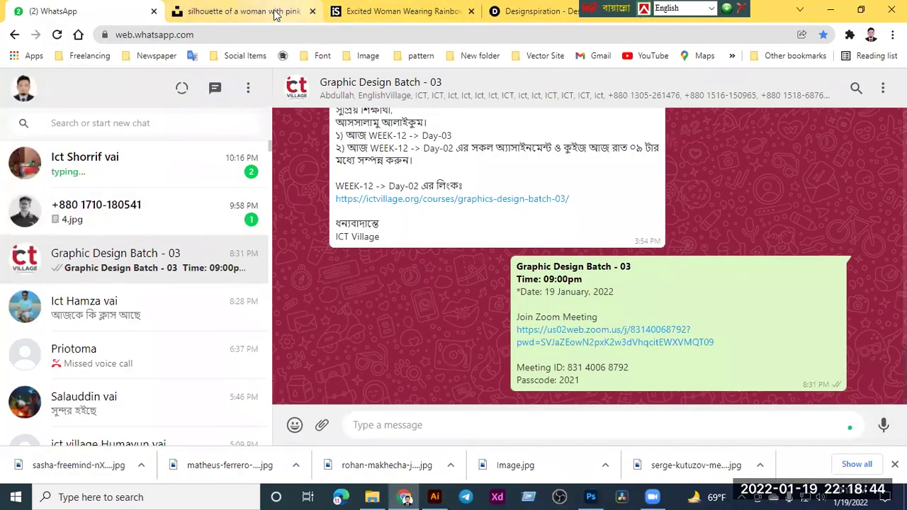
- Return to the Unsplash results for "lady" in the browser and look through the portrait photos
click(276, 11)
click(11, 79)
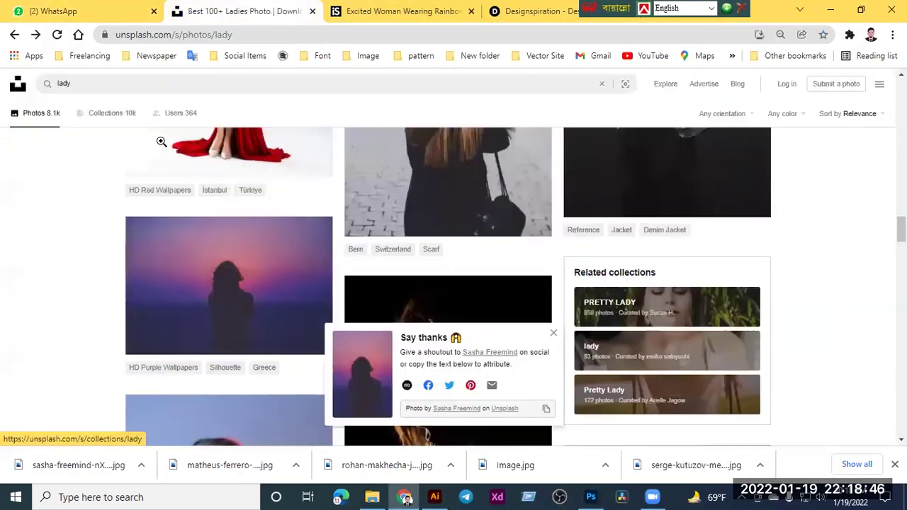
scroll(336, 243, up, 3)
scroll(336, 244, up, 10)
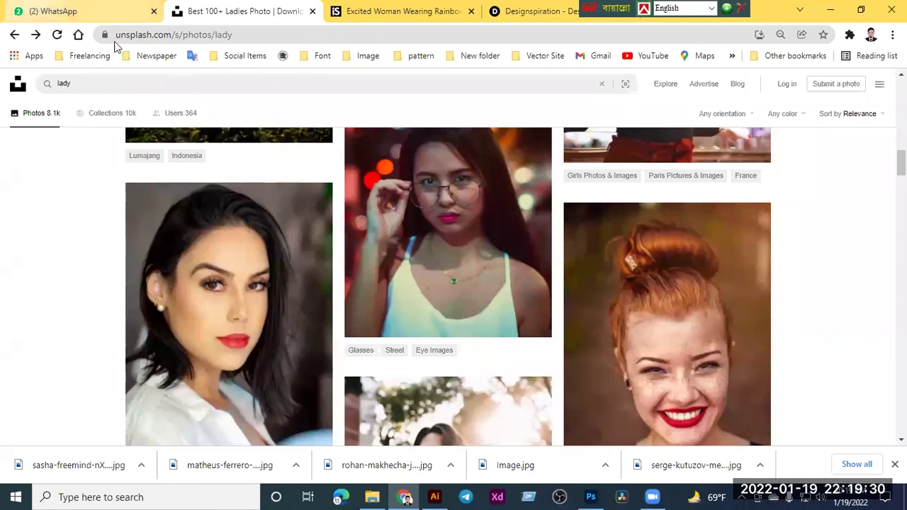
- Copy the Zoom invitation with its meeting link and passcode from the Graphic Design Batch - 03 WhatsApp group and send it to the instructor's chat
click(43, 9)
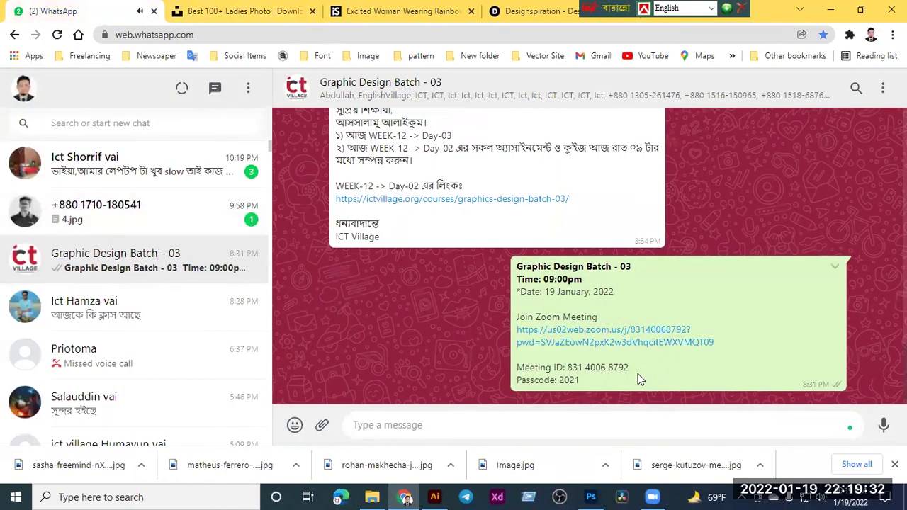
drag(597, 386, 519, 267)
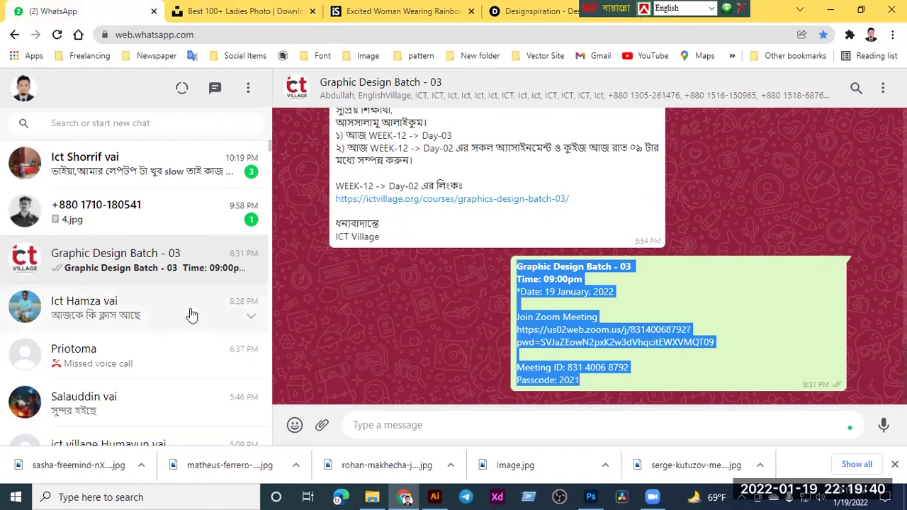
scroll(186, 322, down, 1)
scroll(186, 326, down, 1)
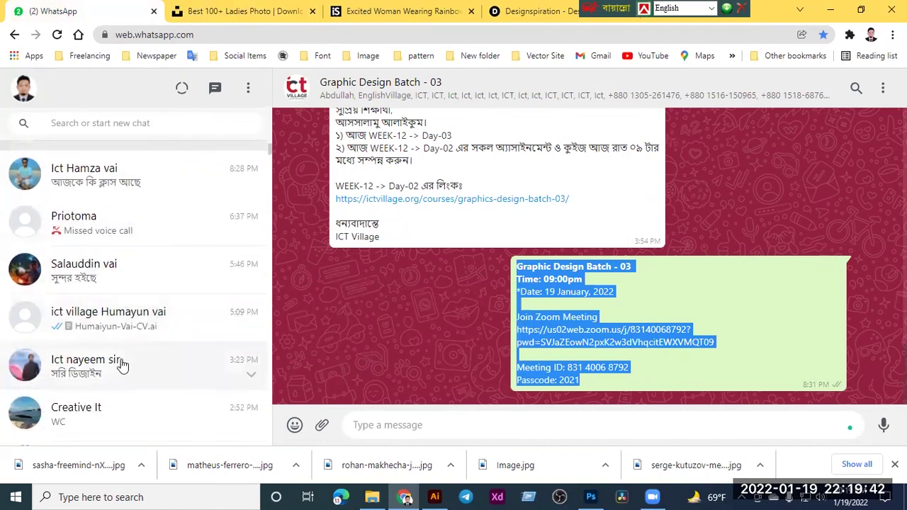
click(242, 386)
key(ctrl+v)
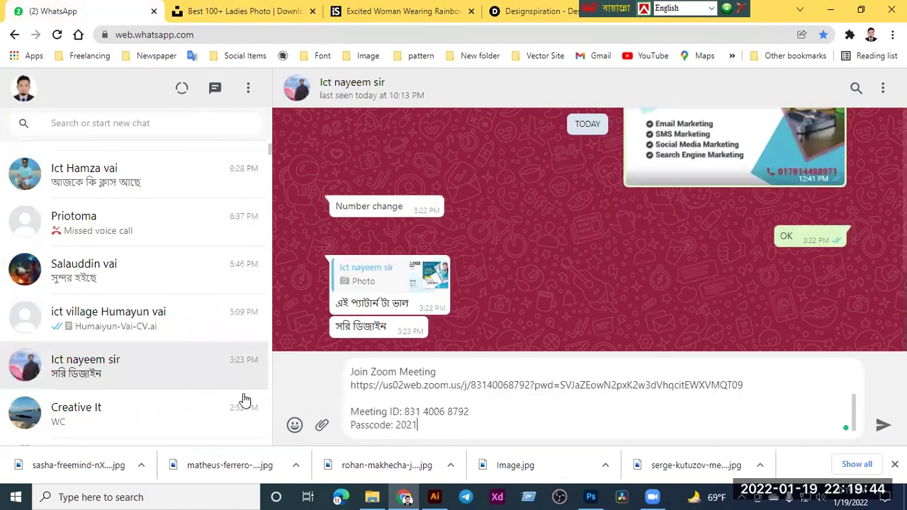
key(Return)
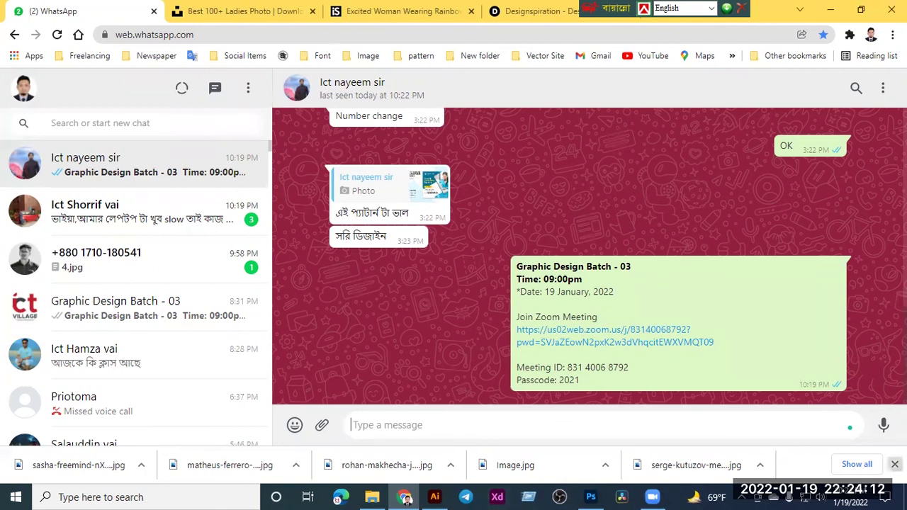
- Close the browser's downloads bar and open the contact's WhatsApp chat about the slow laptop
click(895, 464)
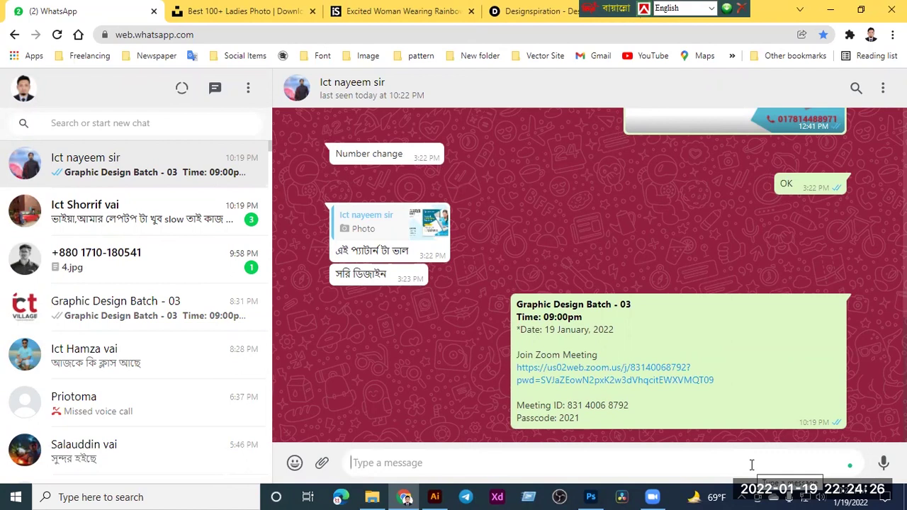
mouse_move(591, 497)
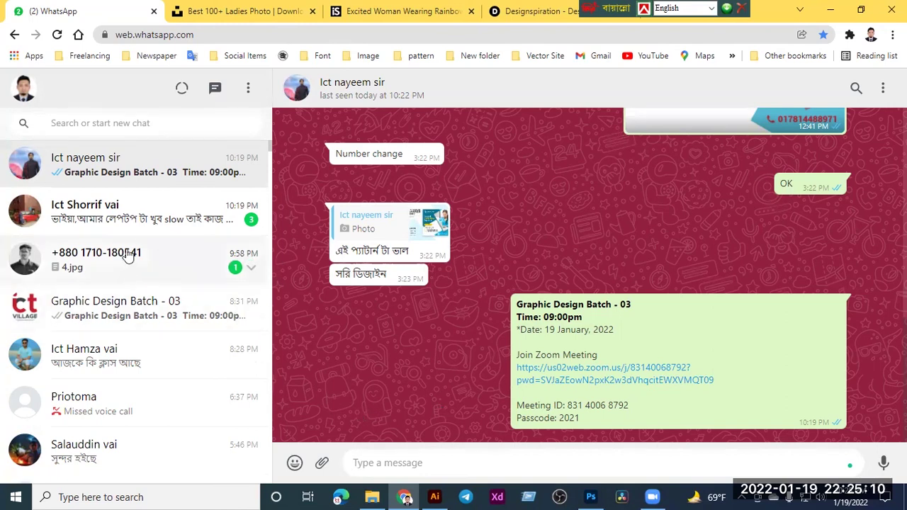
click(136, 218)
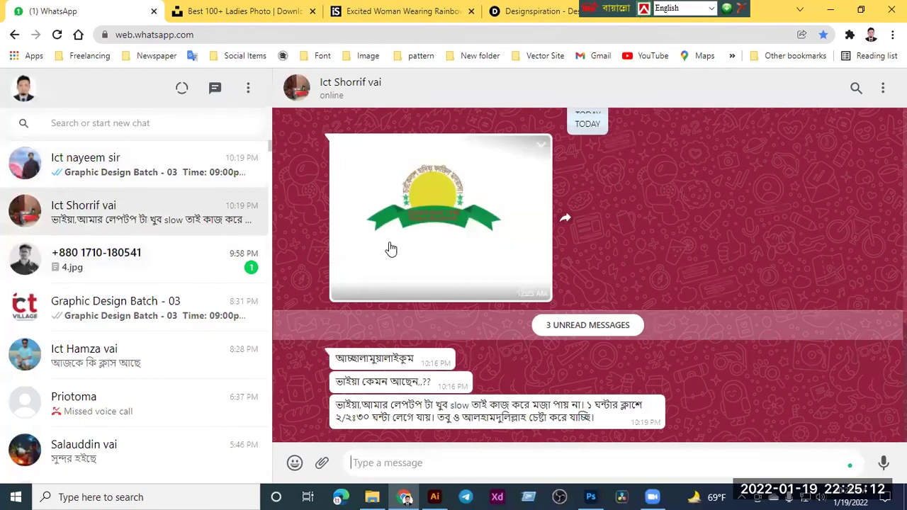